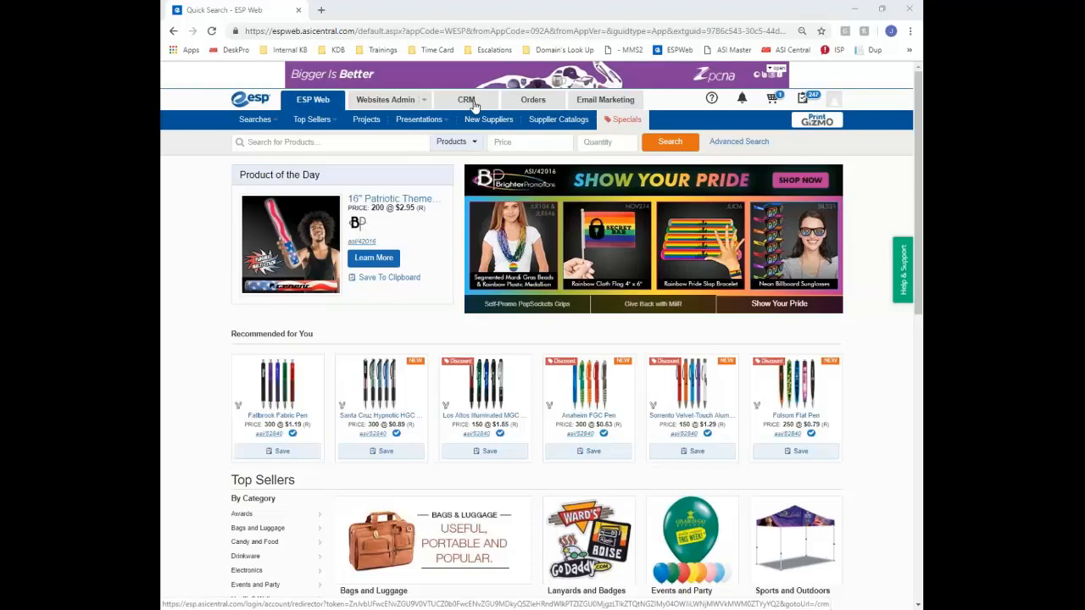
Open the Supplier Details page for asi/52840 from the recommended pen's supplier link
click(374, 144)
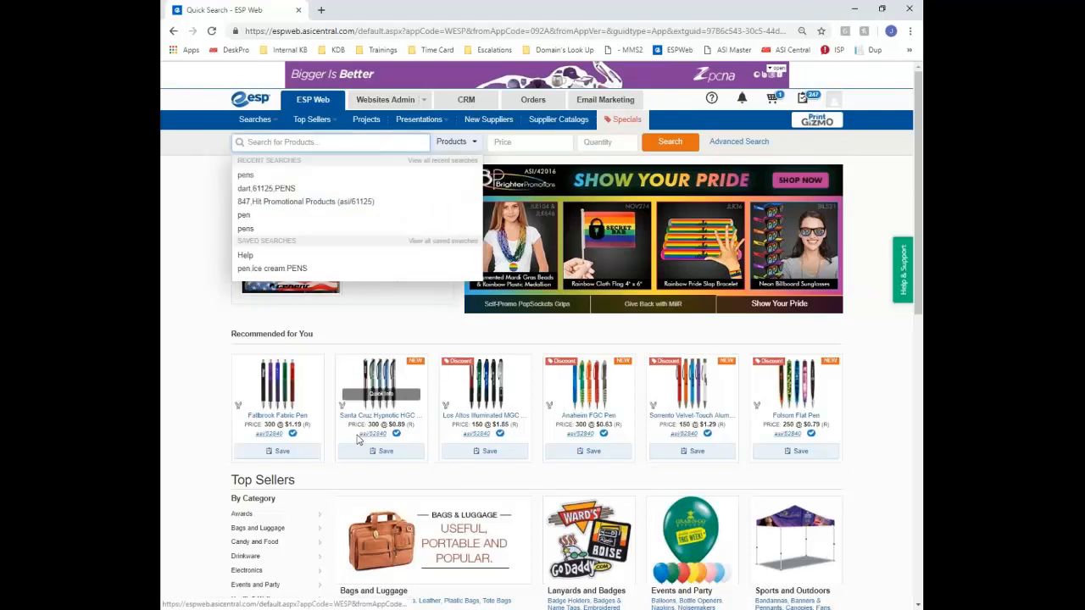
click(367, 435)
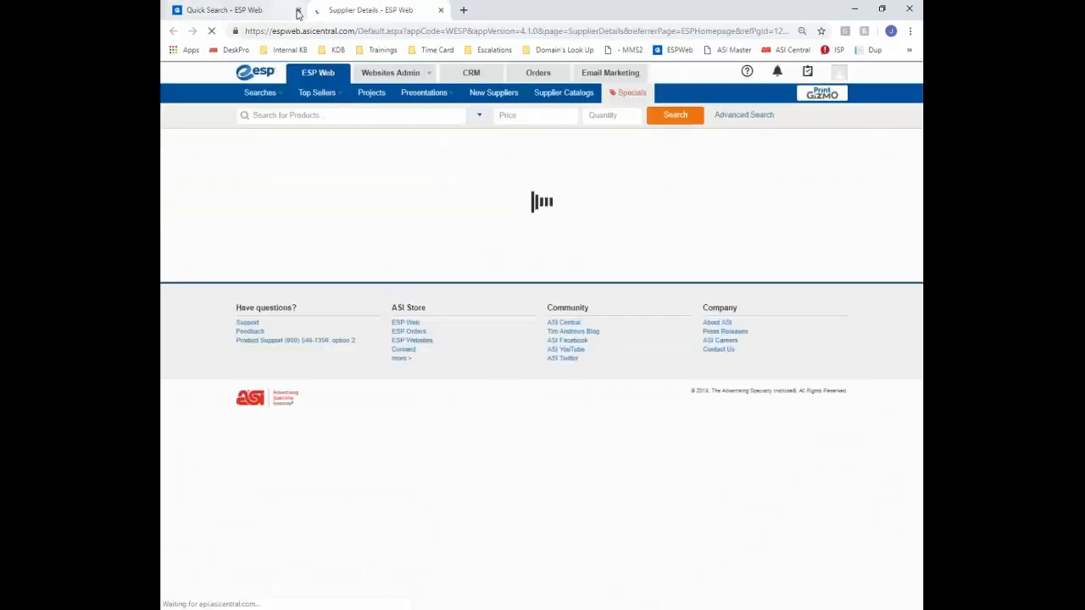
Close the Quick Search tab, add Evans Manufacturing to the CRM, and go to CRM Companies
click(297, 10)
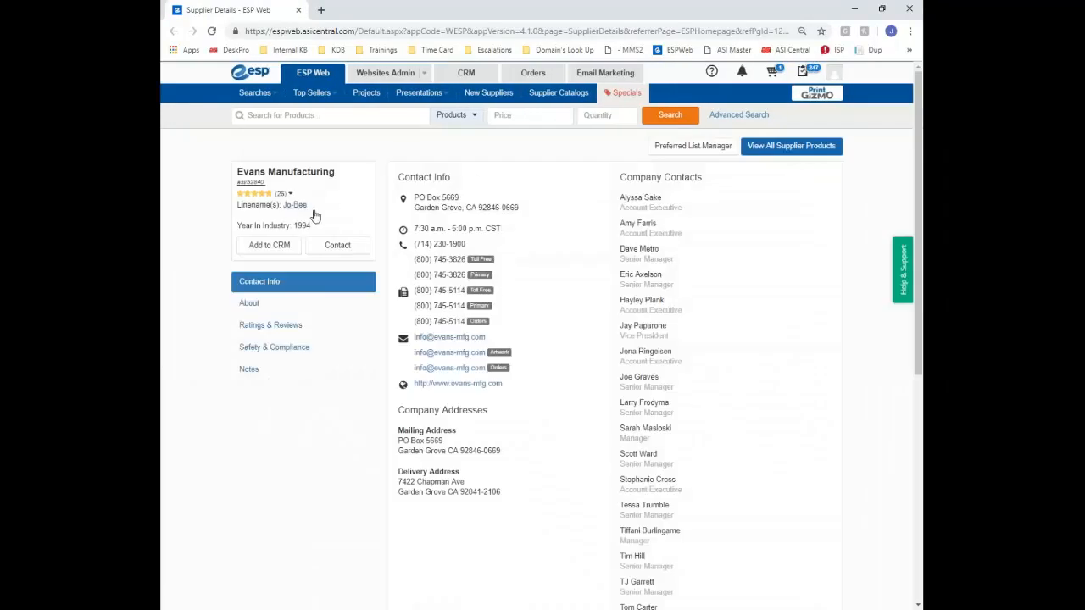
click(268, 247)
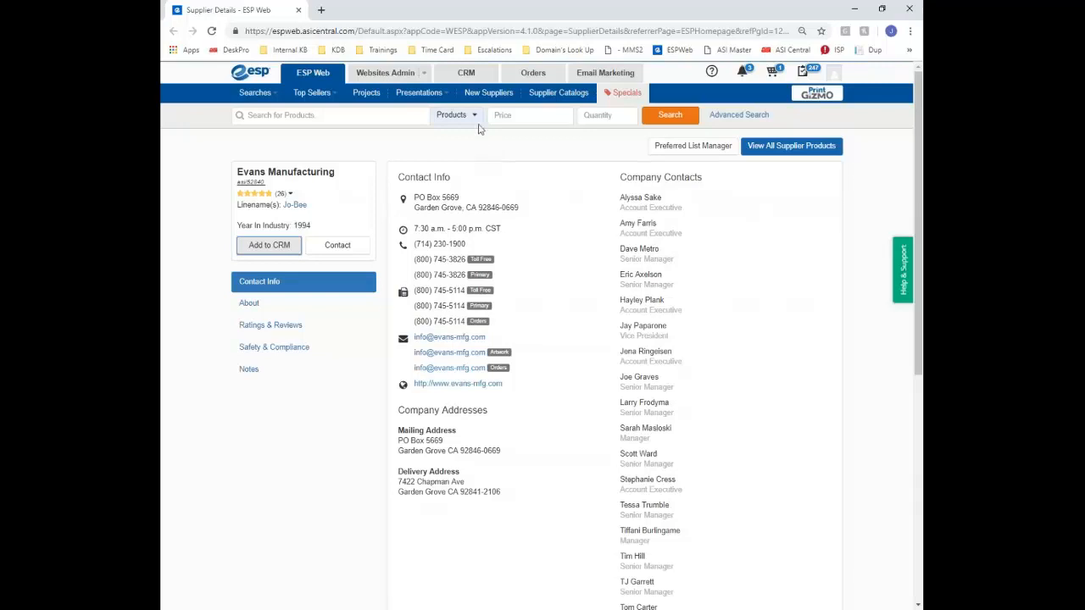
click(486, 78)
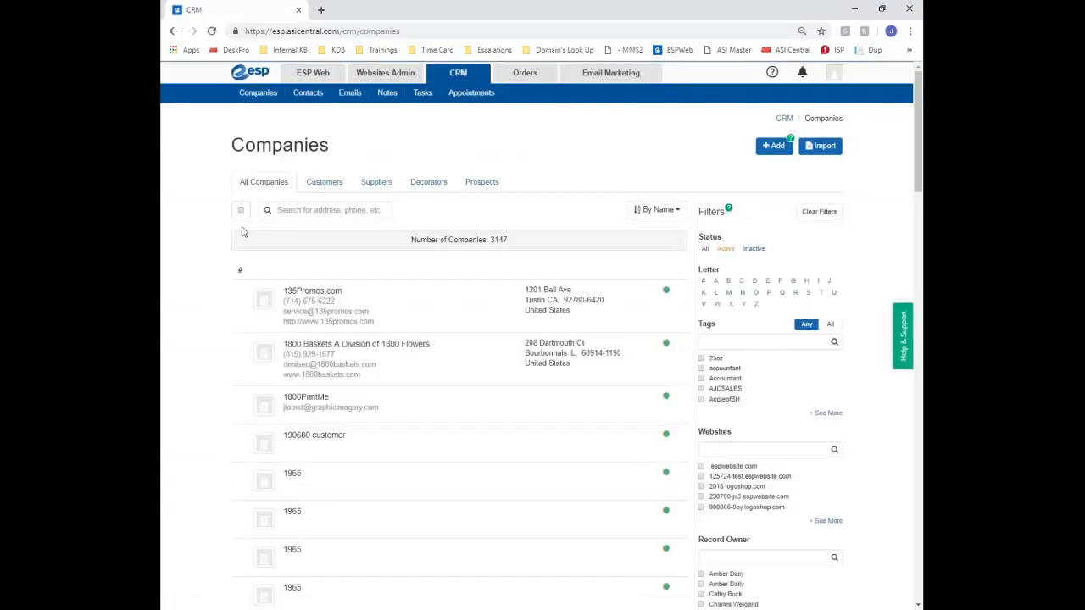
Browse the Customers, Suppliers, Decorators and Prospects tabs and By Name sort, settling on 945 customers
click(319, 186)
click(378, 184)
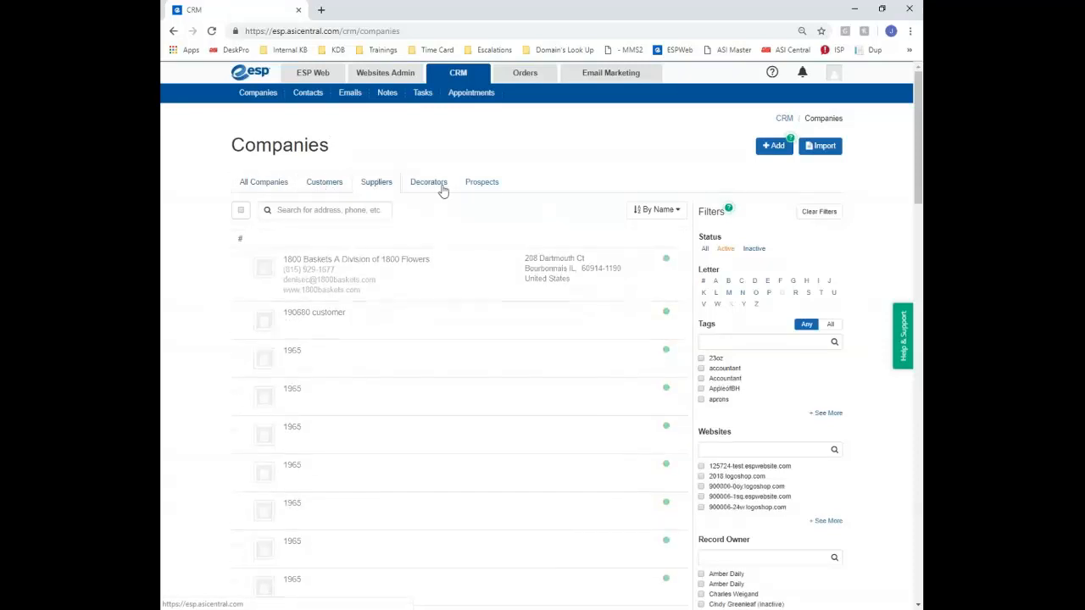
click(485, 188)
click(265, 184)
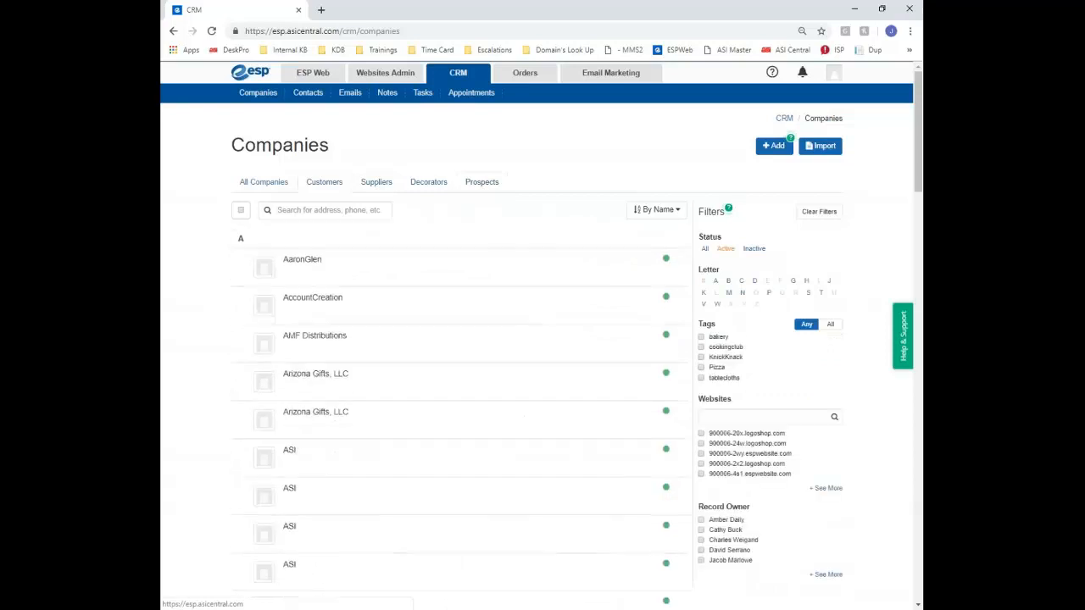
click(667, 216)
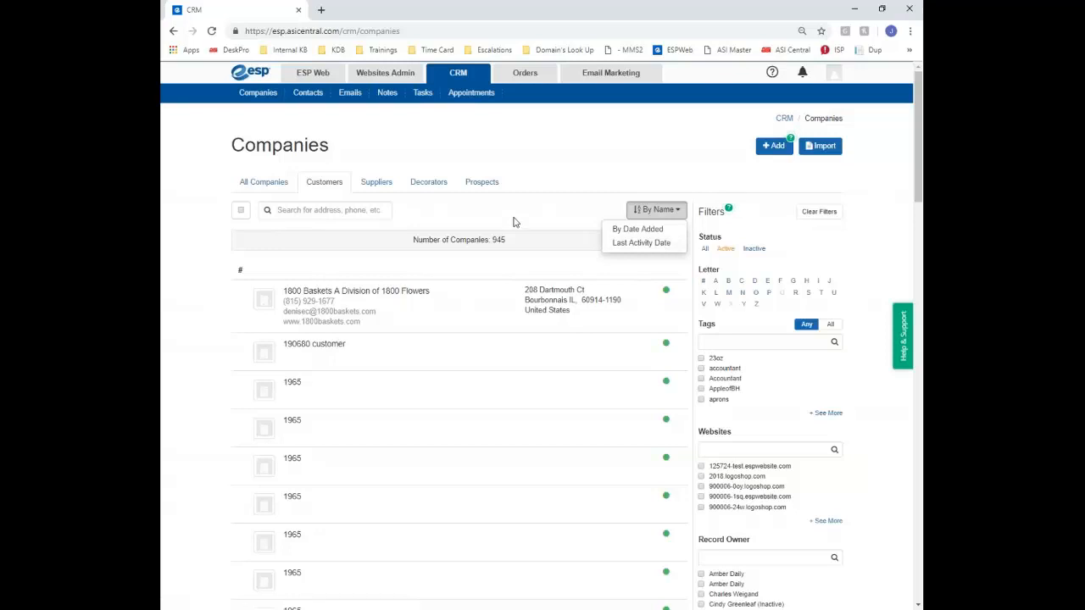
click(355, 213)
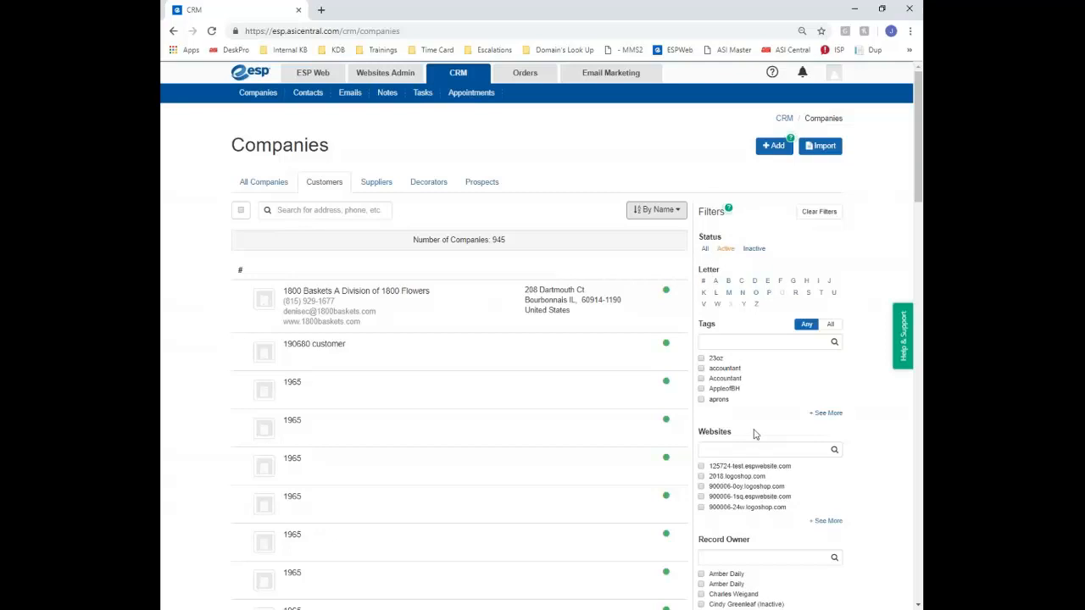
scroll(760, 434, down, 1)
scroll(712, 316, down, 1)
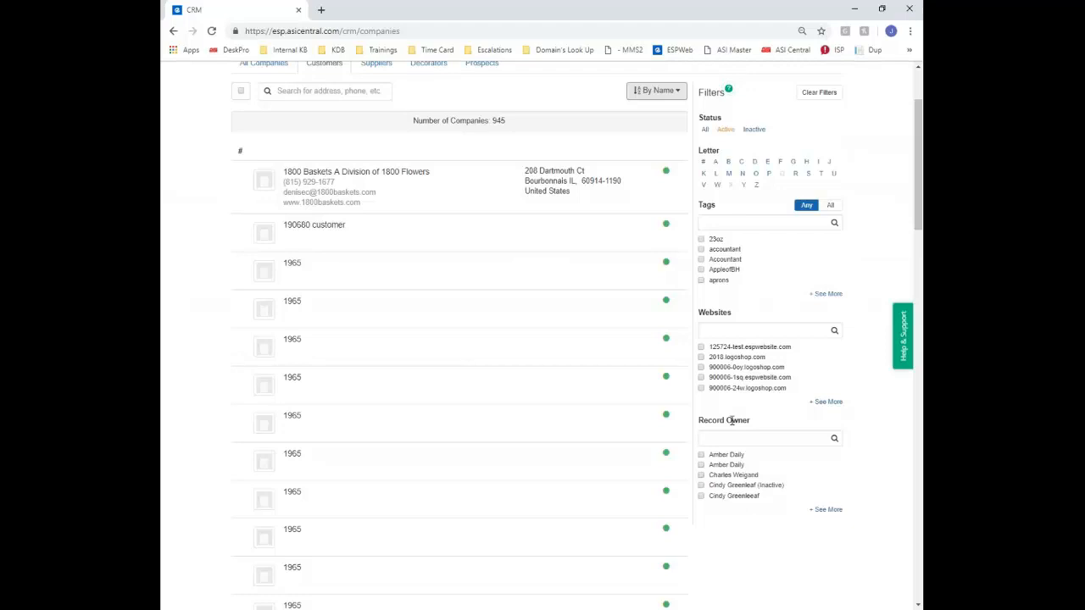
scroll(732, 421, up, 3)
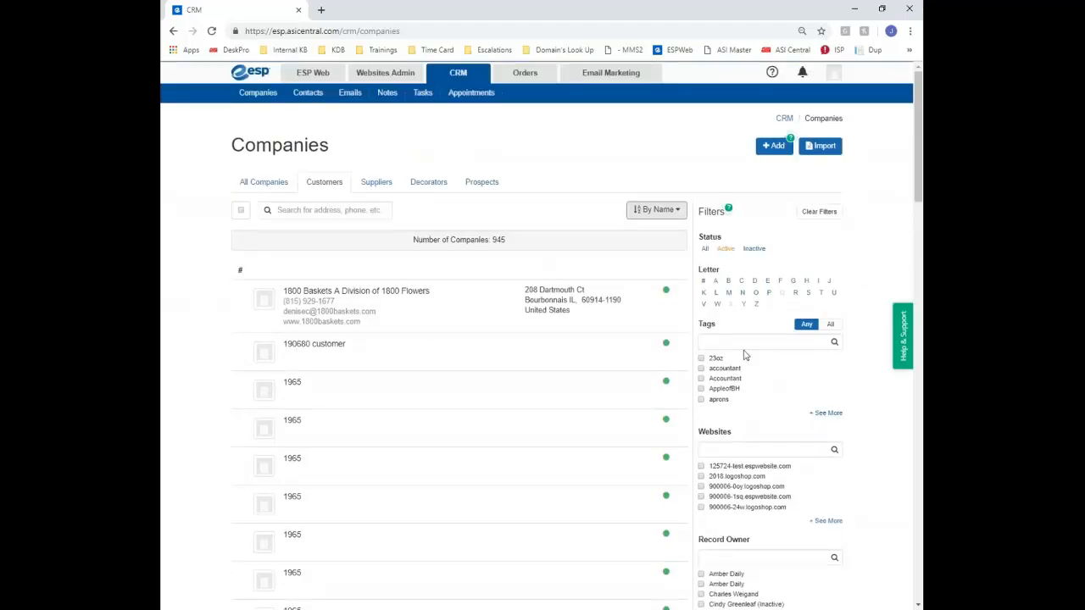
Filter companies by letter D, clear it, and cycle the tabs back to All Companies (3147)
click(755, 281)
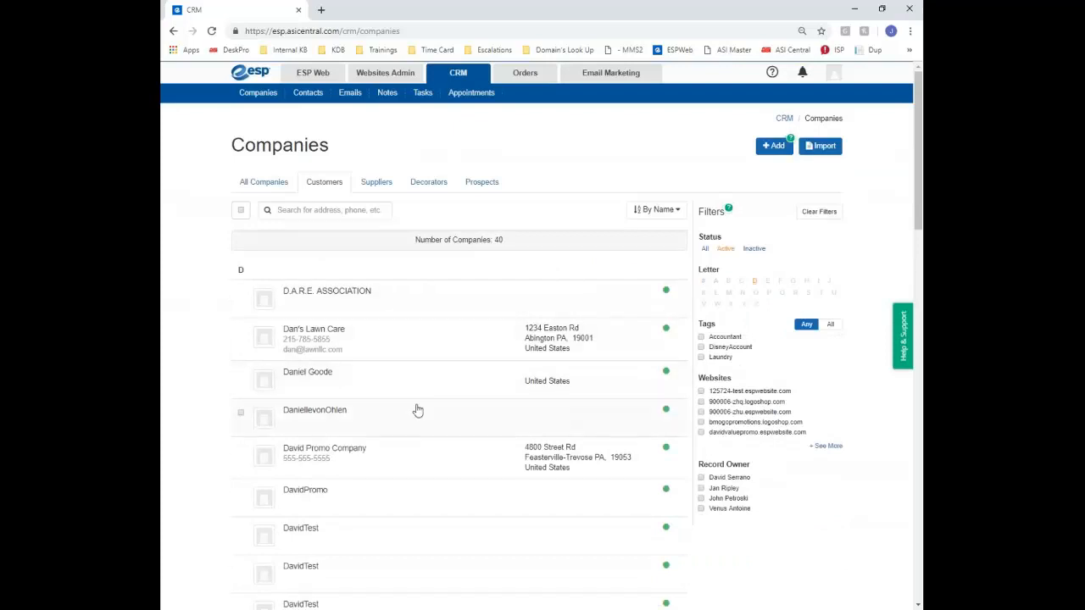
click(819, 212)
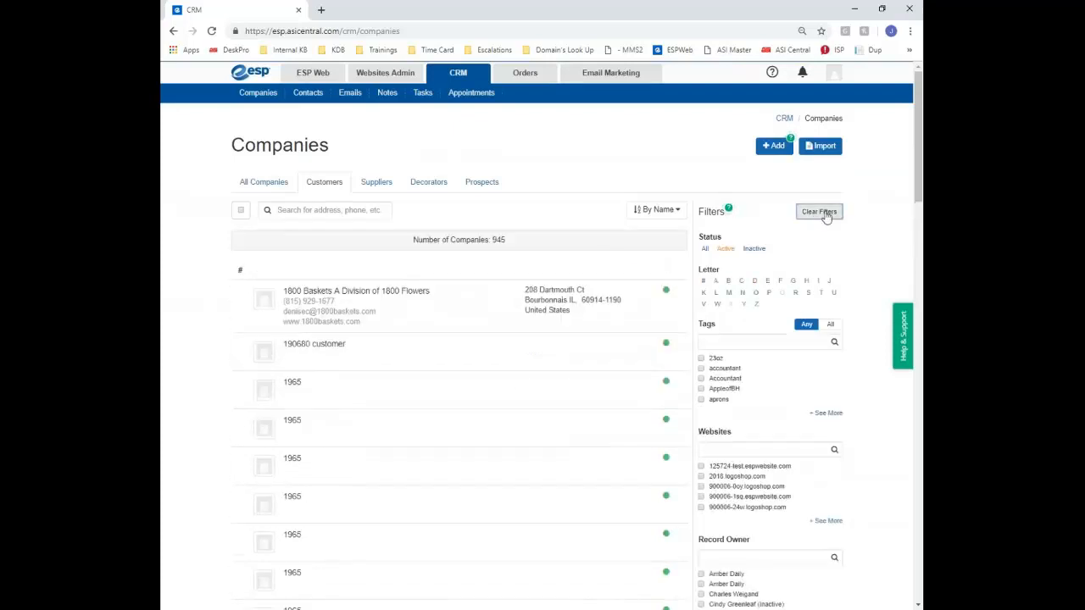
click(373, 184)
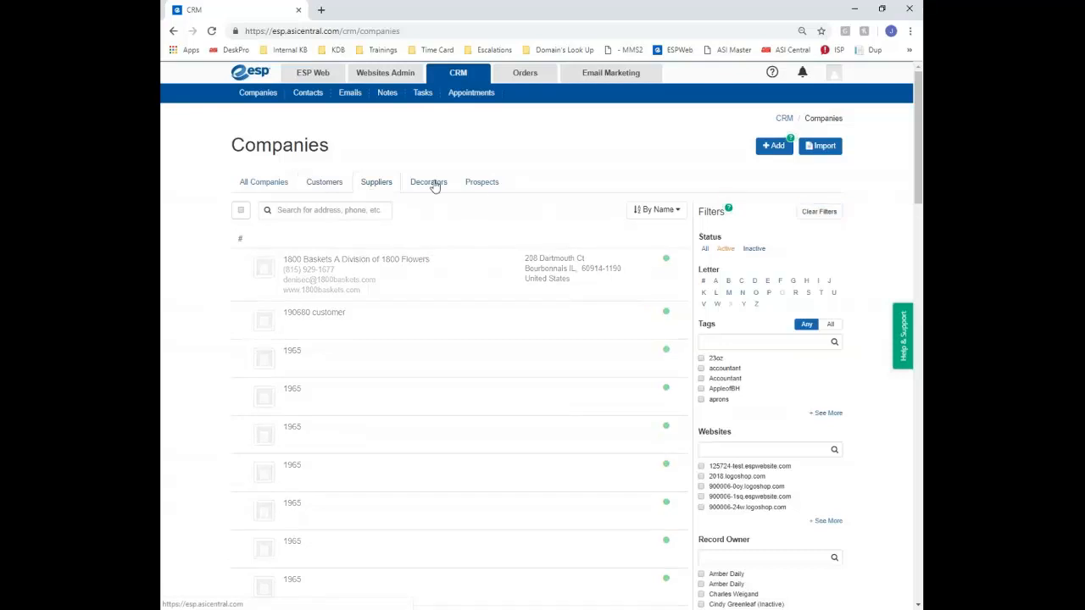
click(434, 185)
click(478, 188)
click(248, 186)
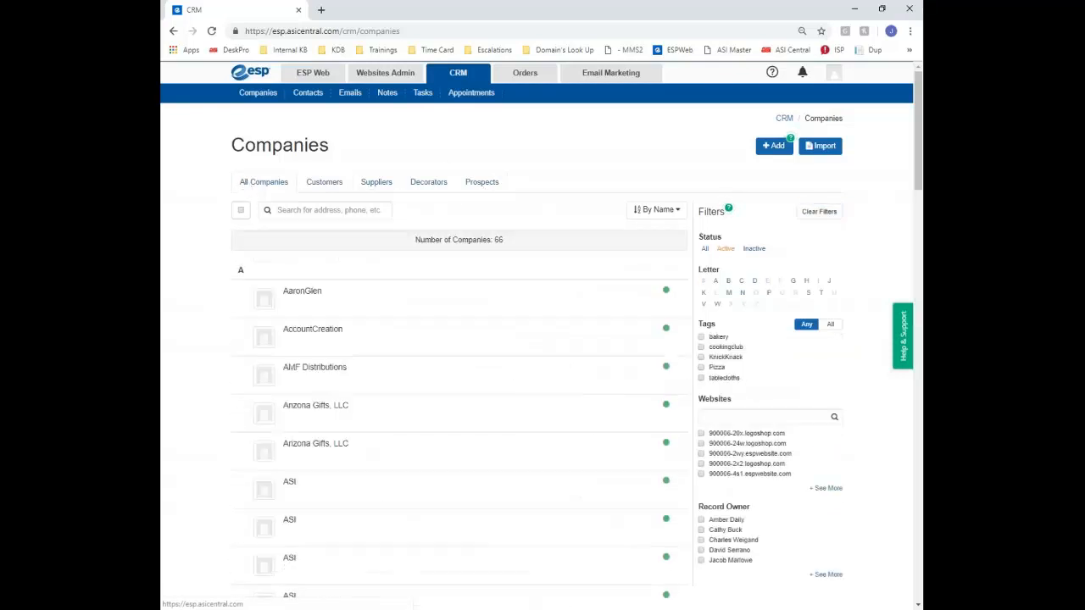
scroll(731, 489, down, 3)
scroll(730, 489, up, 2)
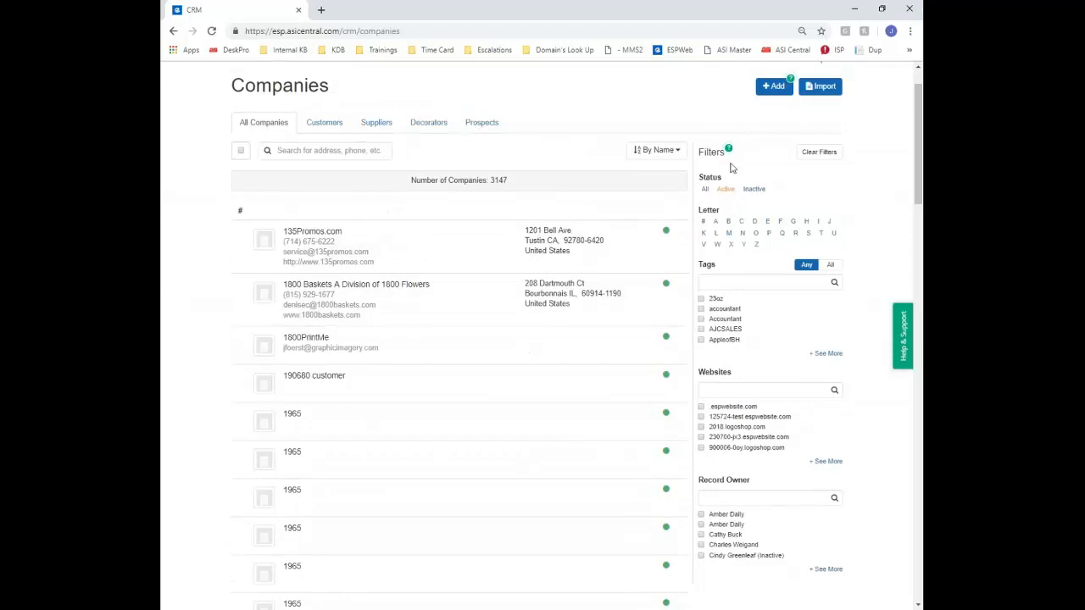
scroll(591, 118, up, 1)
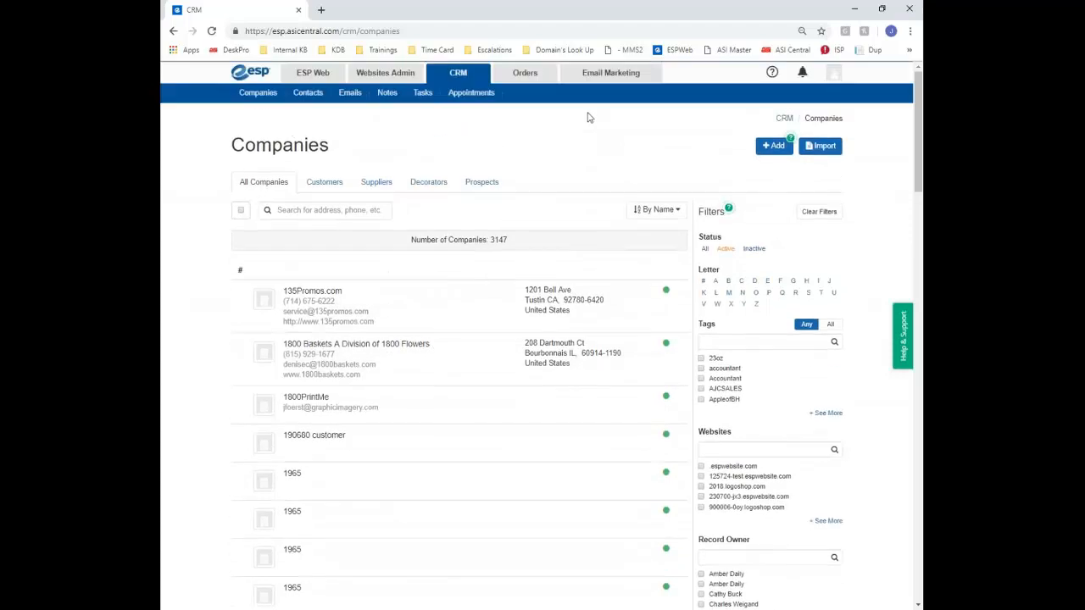
Read the Adding A New Company help article, then start a new company record with + Add
click(791, 141)
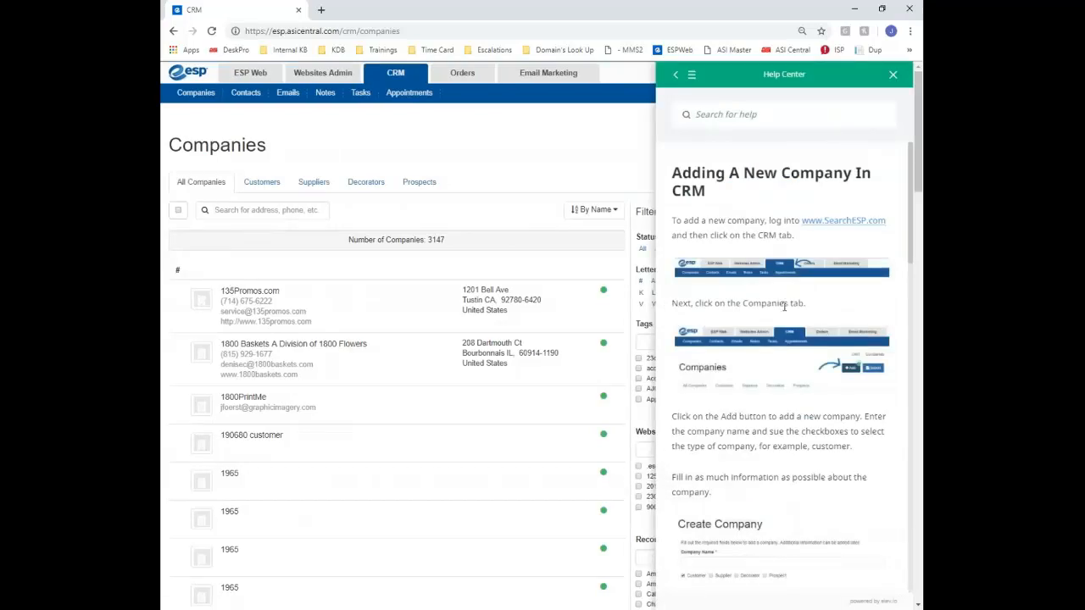
click(893, 75)
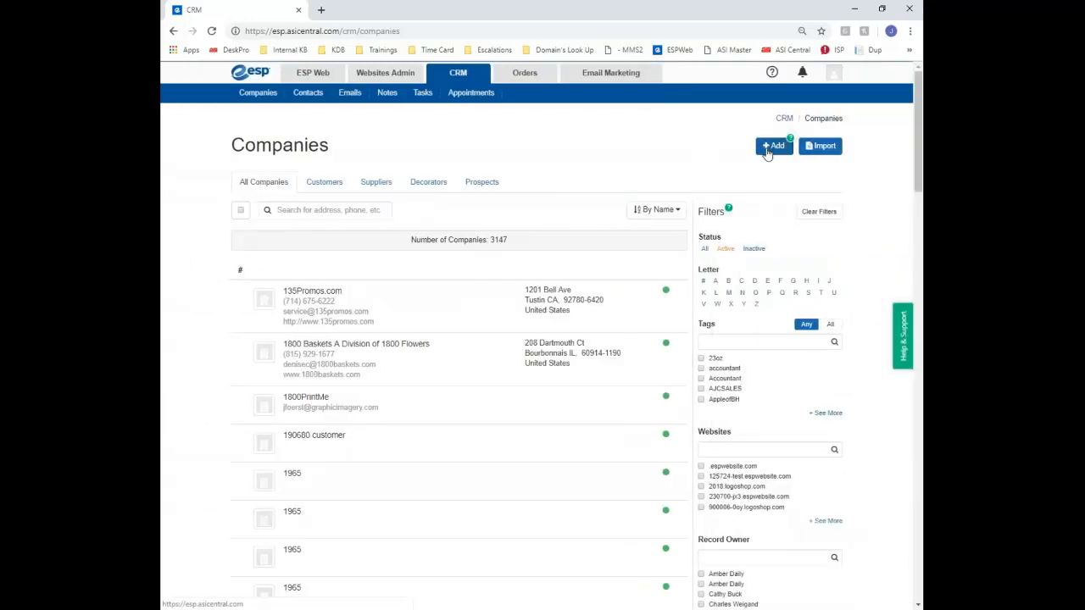
click(770, 148)
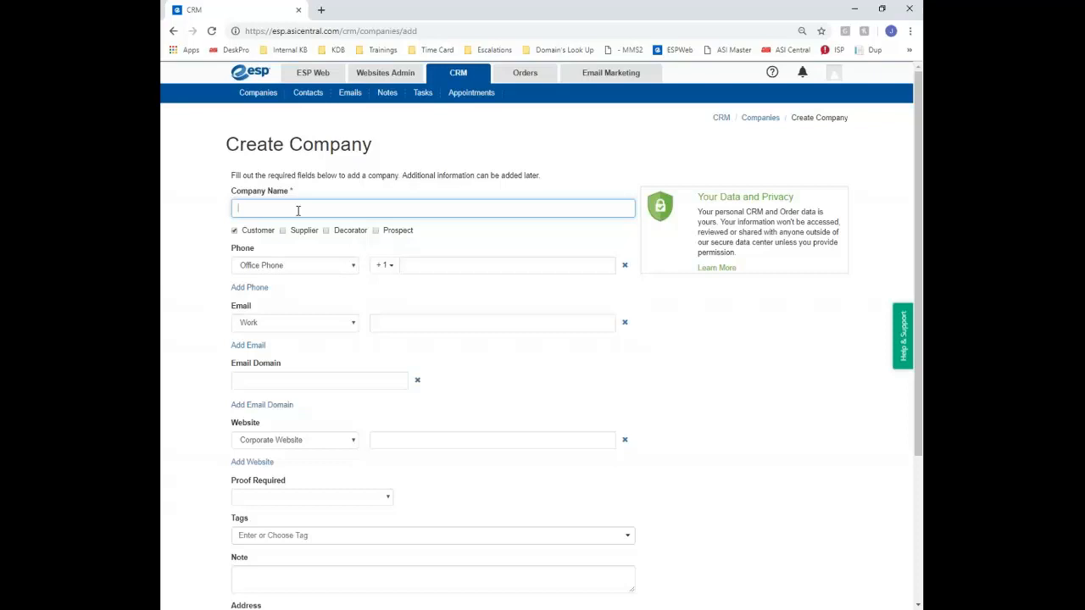
Enter the company name Kim's Pizza Hut, the office phone number and the work e-mail address
text(Kin)
text(Re)
key(BackSpace)
text(Pizza Hut)
click(510, 265)
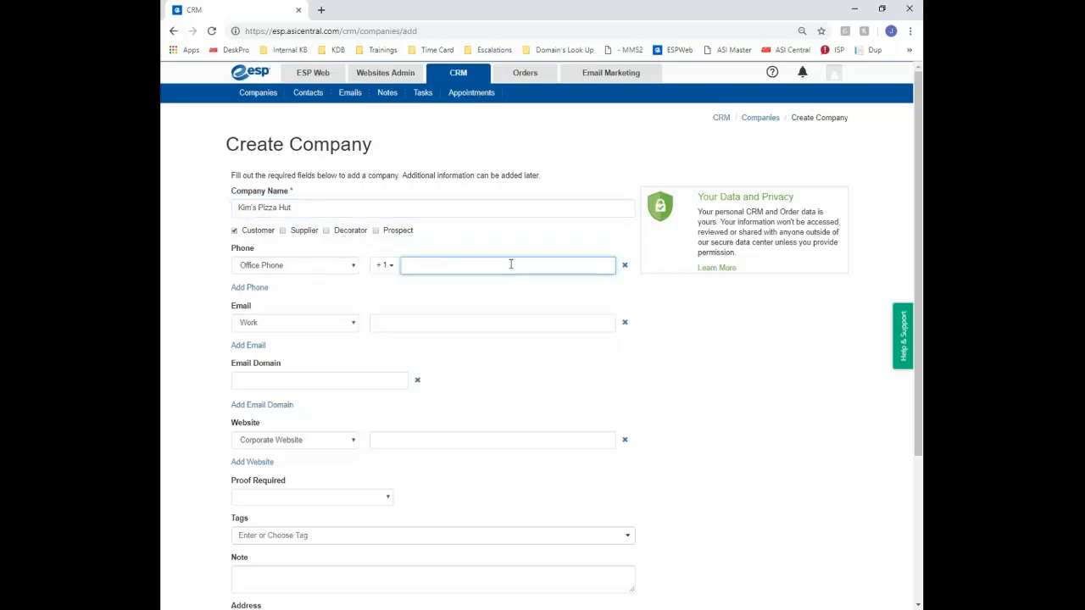
text(215-555-55555)
click(395, 319)
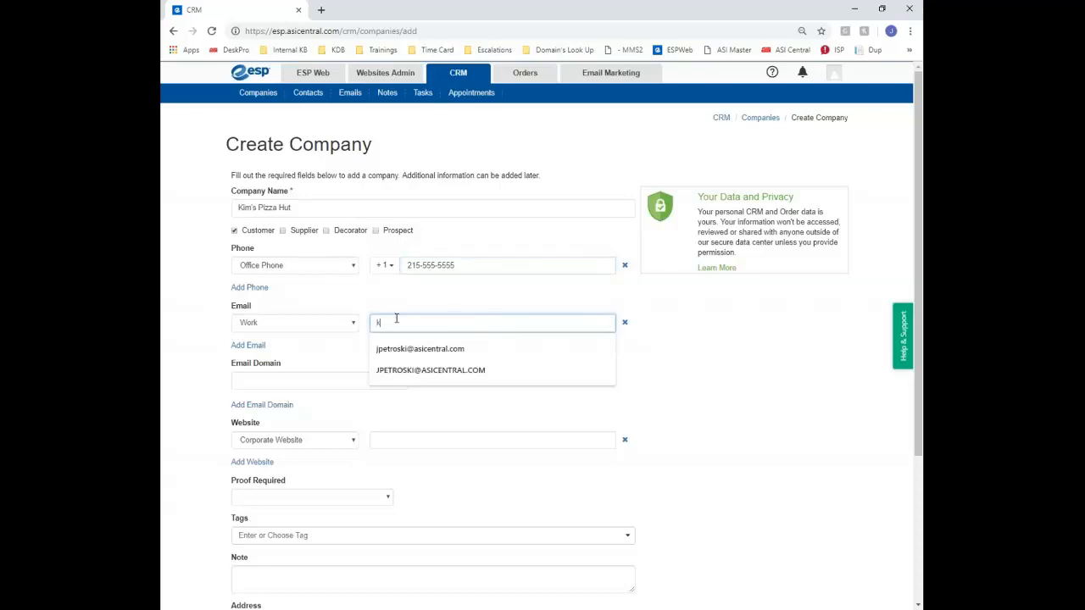
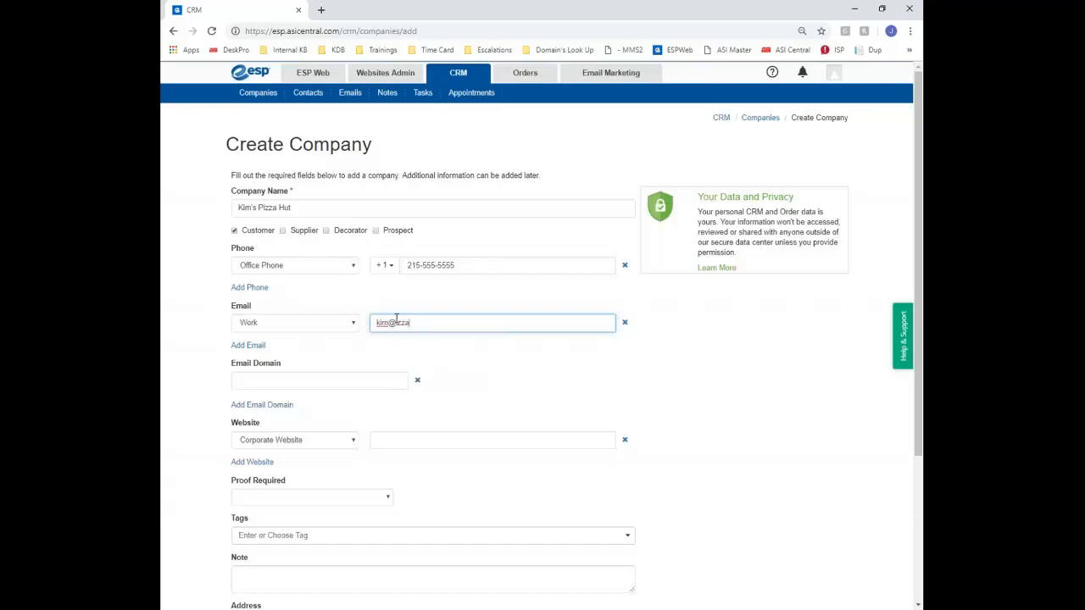
click(549, 356)
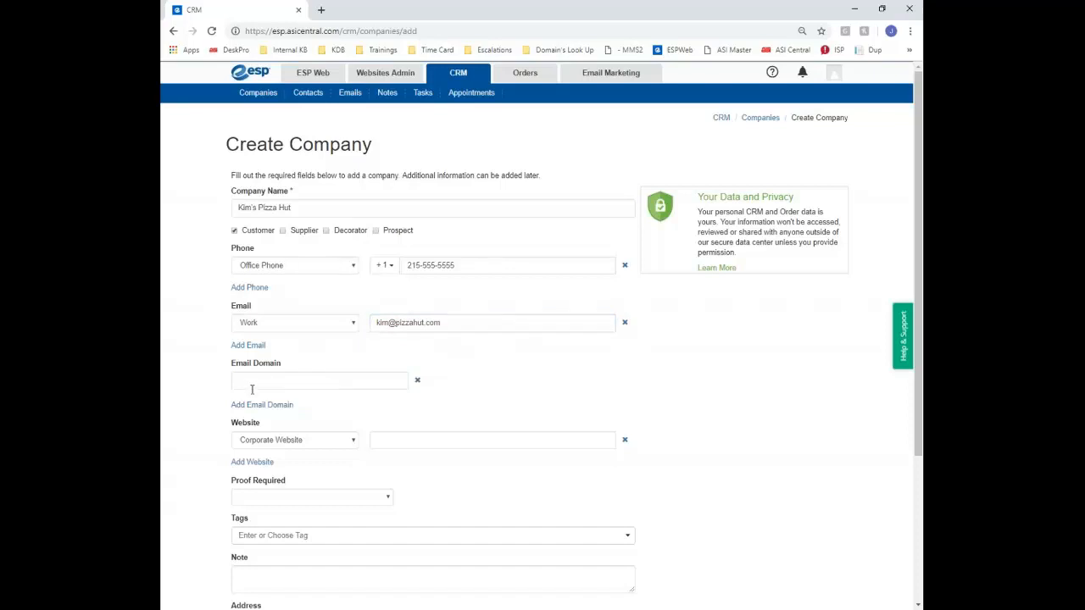
Copy the pizzahut.com domain from the work e-mail into the Email Domain field
drag(440, 323, 395, 323)
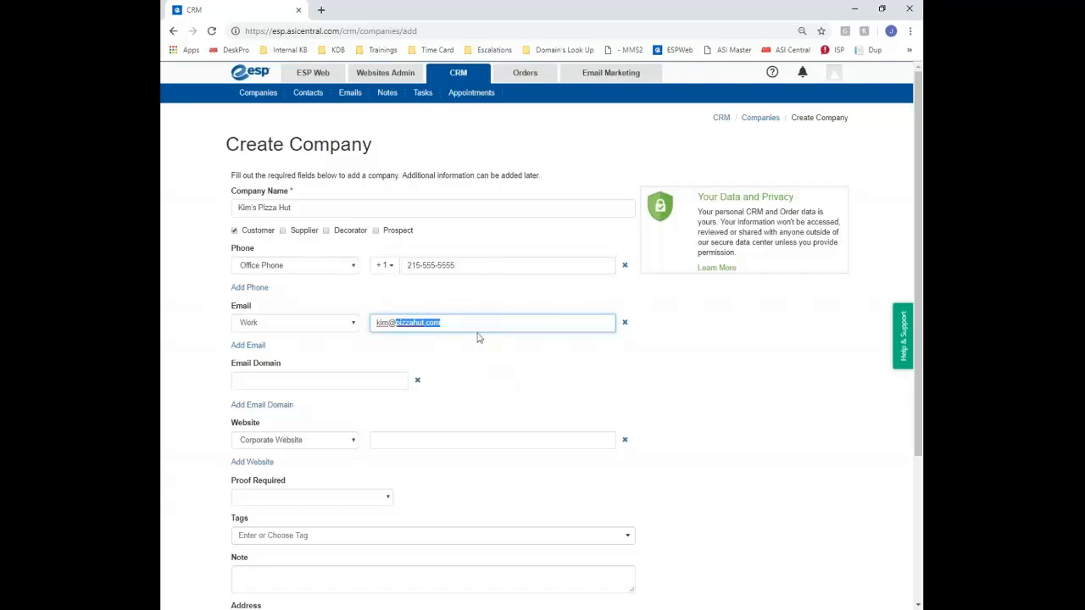
click(430, 320)
drag(441, 323, 397, 323)
key(ctrl+c)
click(352, 377)
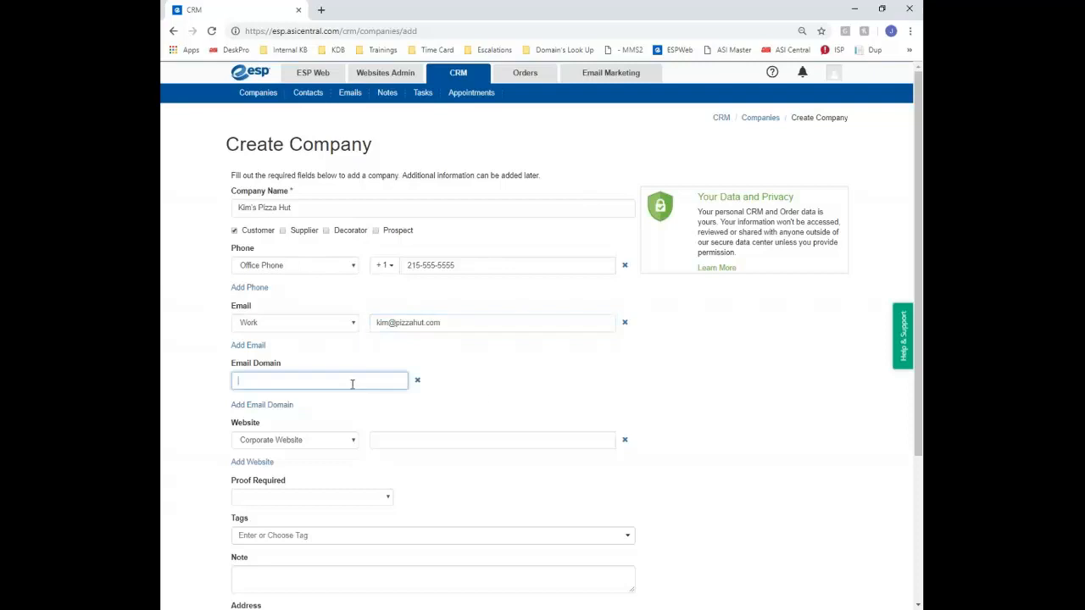
key(ctrl+v)
click(452, 442)
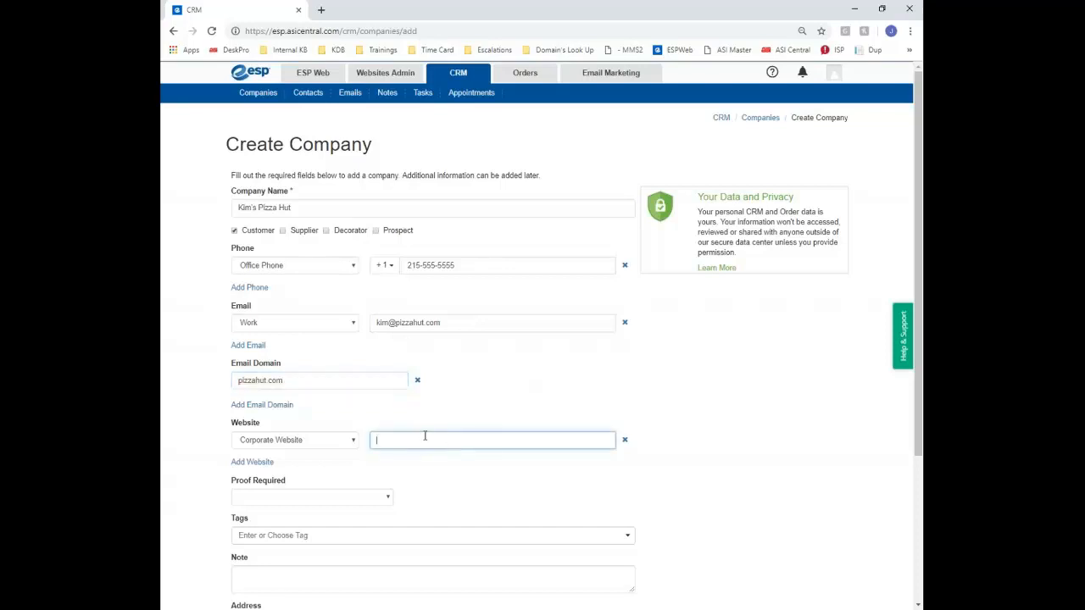
scroll(483, 409, down, 2)
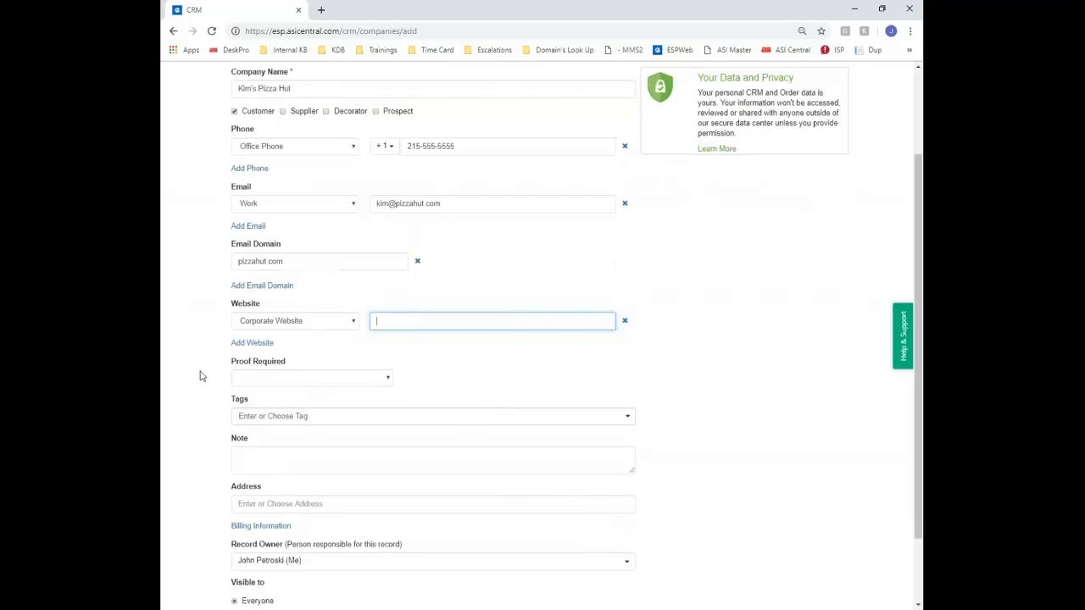
click(284, 381)
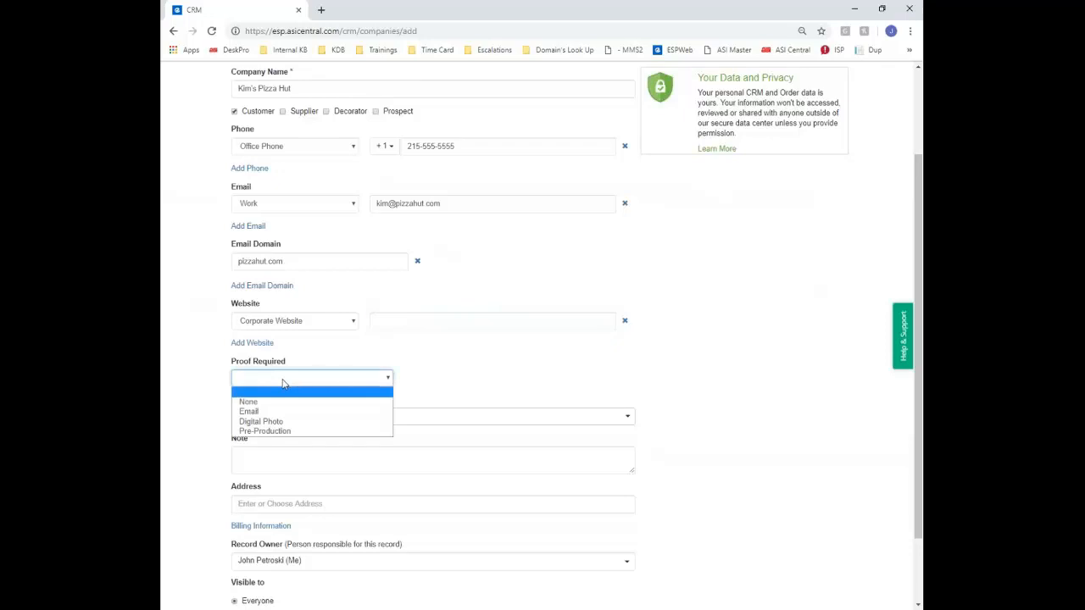
Require proof by Email, with the work e-mail pasted as the Proof Email Address
click(287, 413)
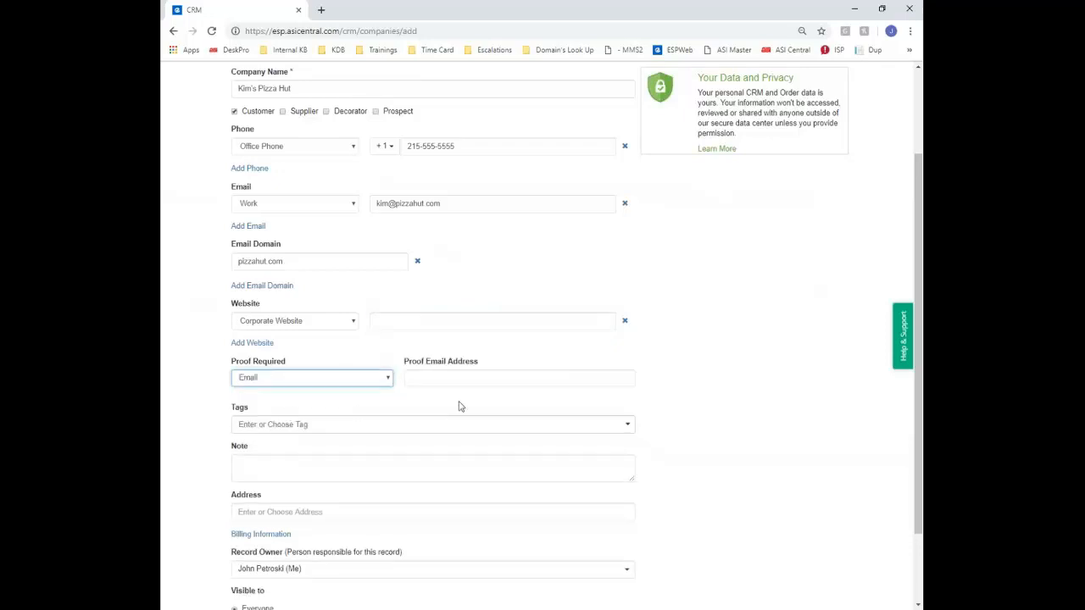
click(477, 379)
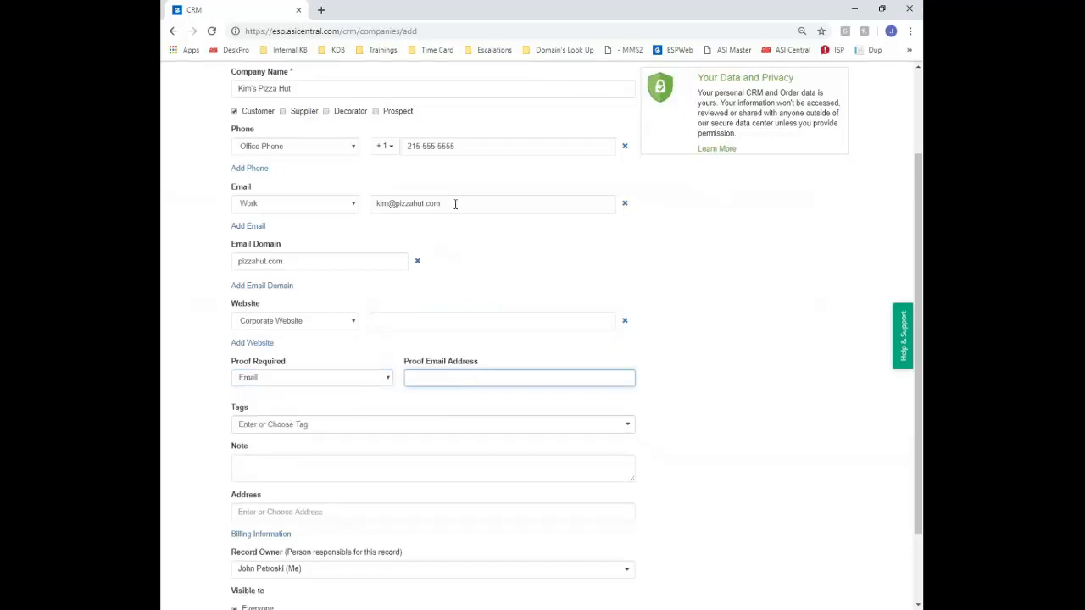
drag(455, 203, 356, 204)
key(ctrl+c)
click(459, 319)
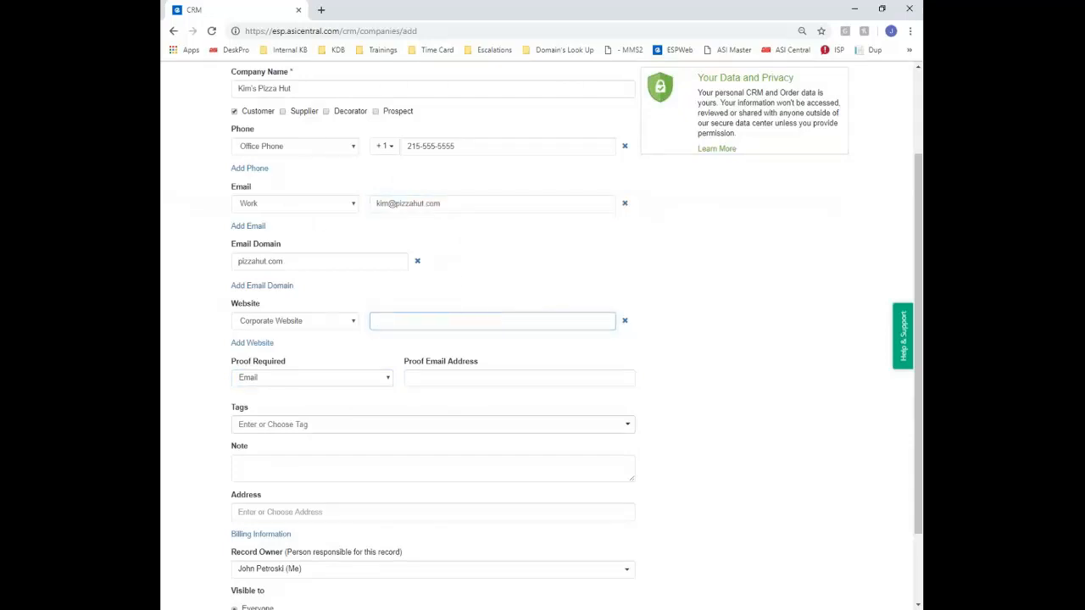
click(458, 379)
key(ctrl+v)
click(669, 354)
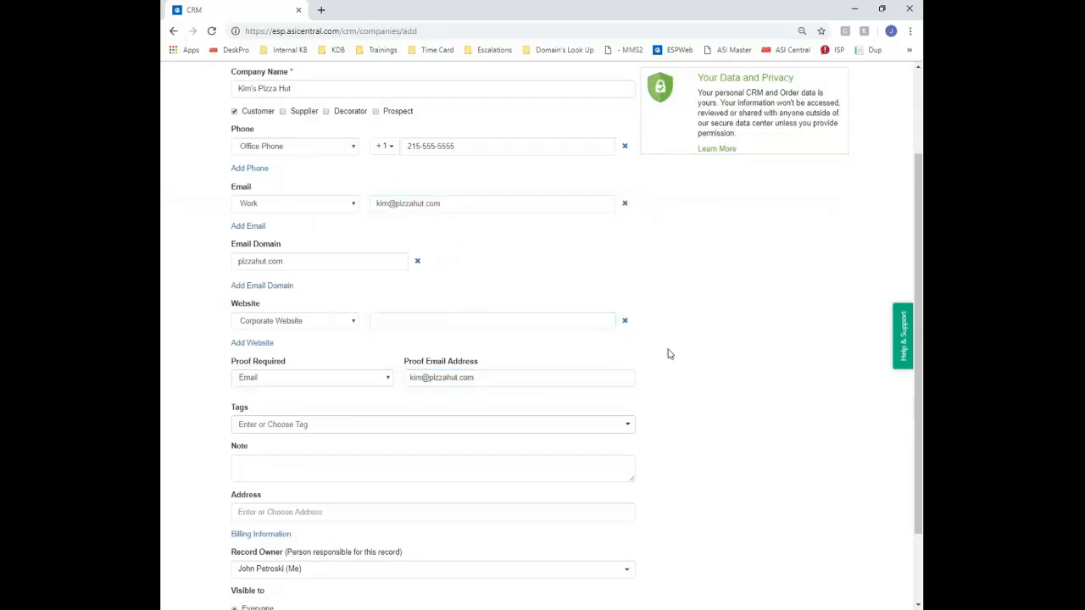
Tag the company pizzashop, restaurant and pizza
click(271, 424)
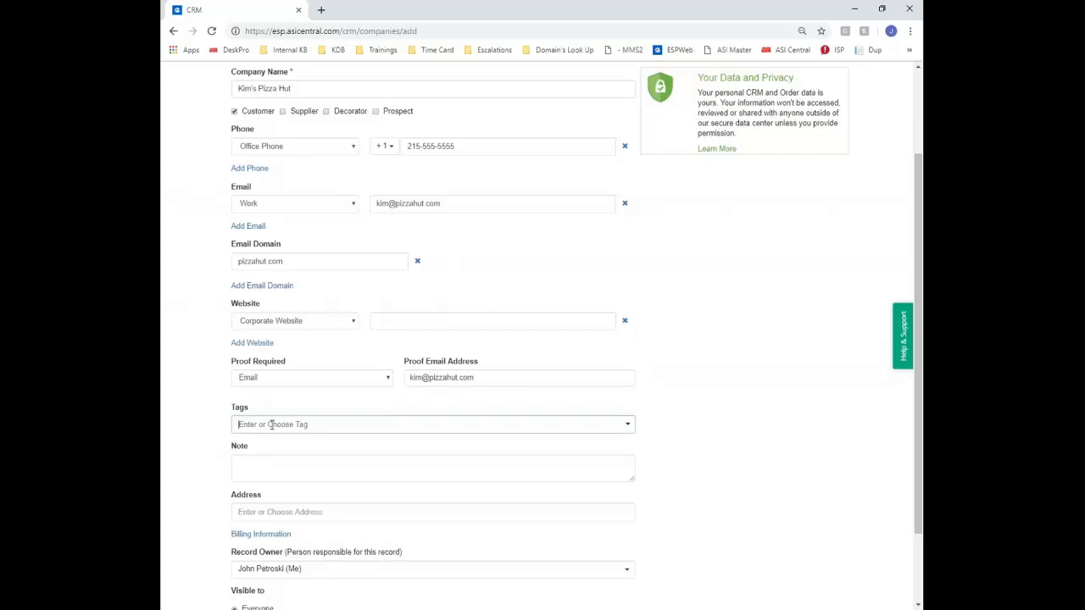
text(pizza)
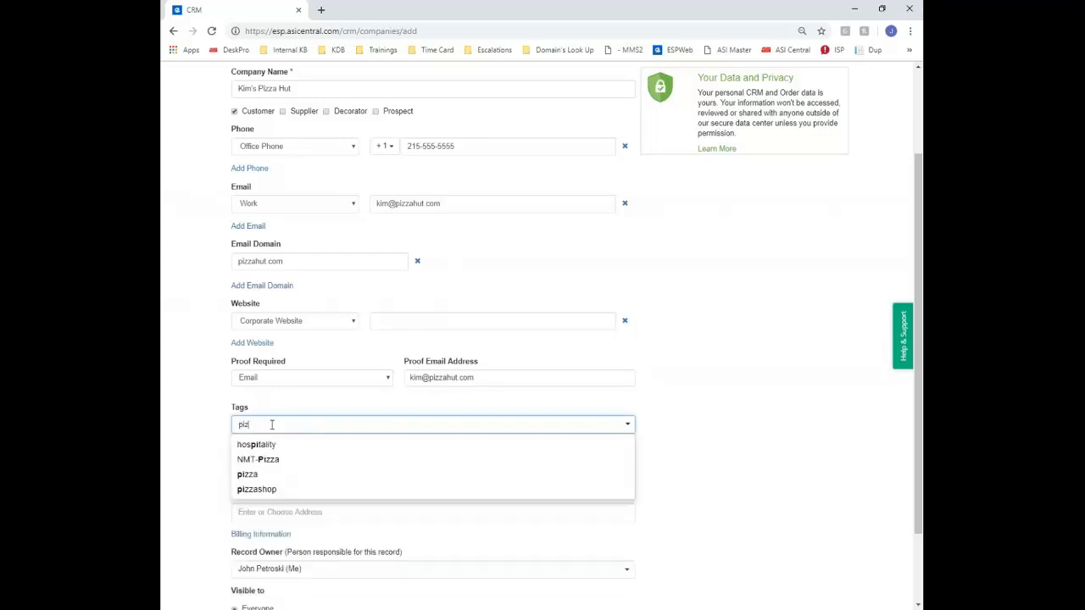
key(Down)
key(Down)
key(Return)
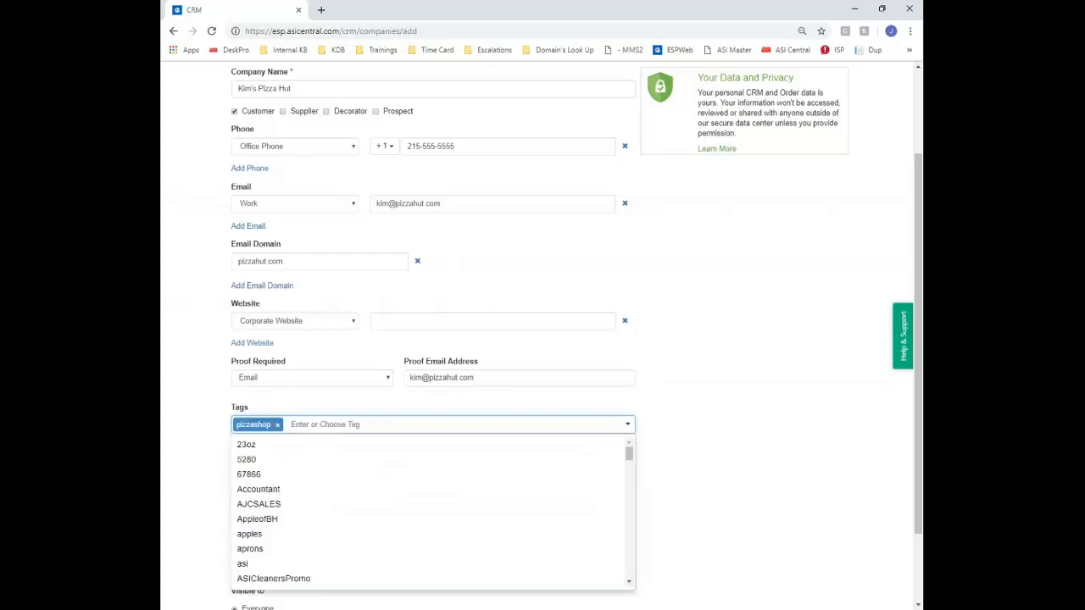
text(rest)
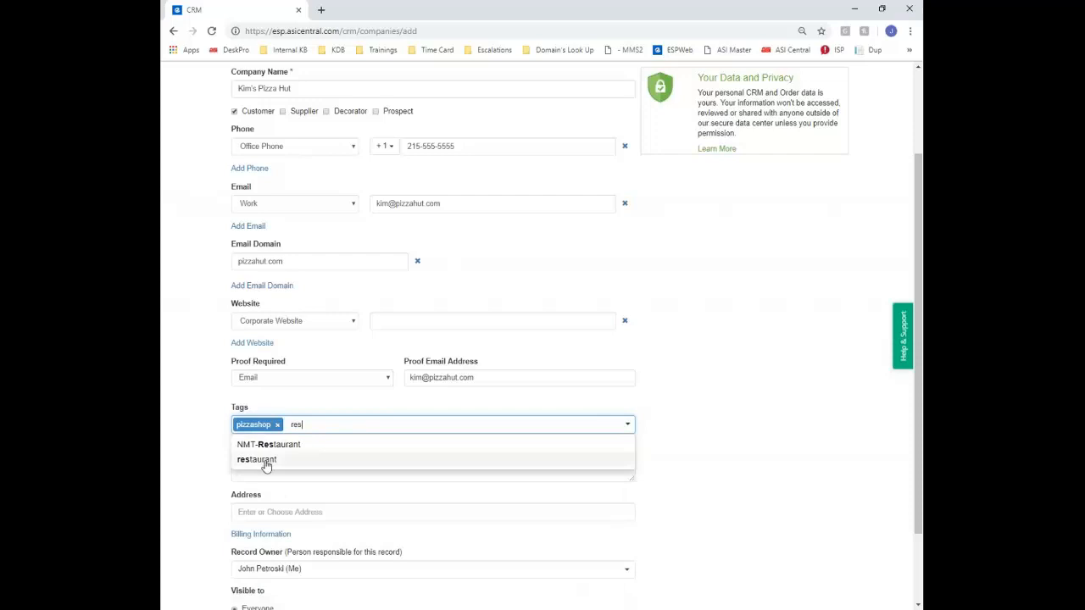
click(267, 460)
text(pi)
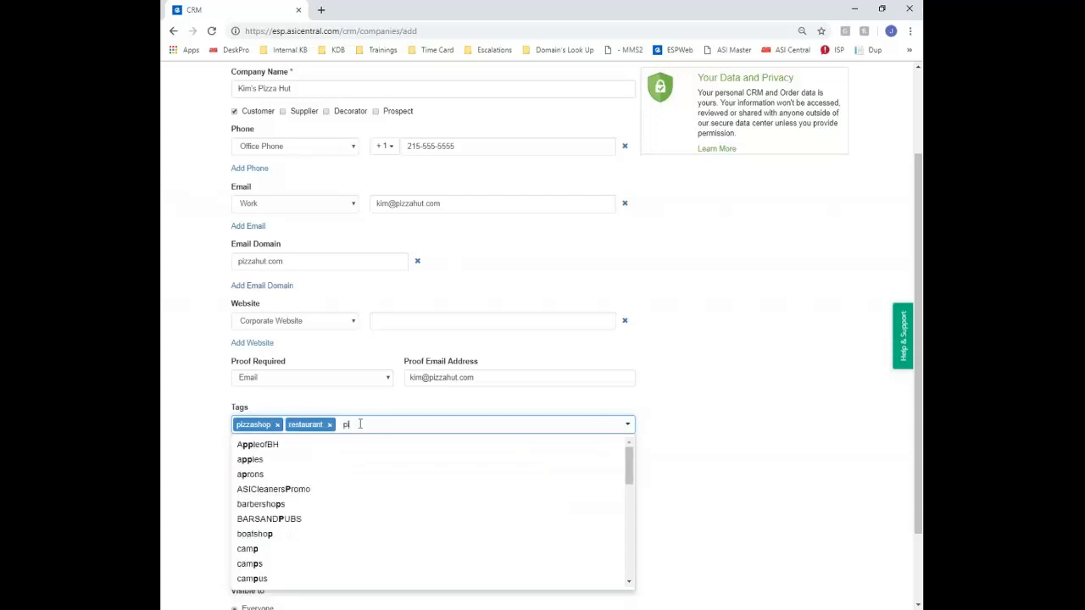
text(zza)
key(Return)
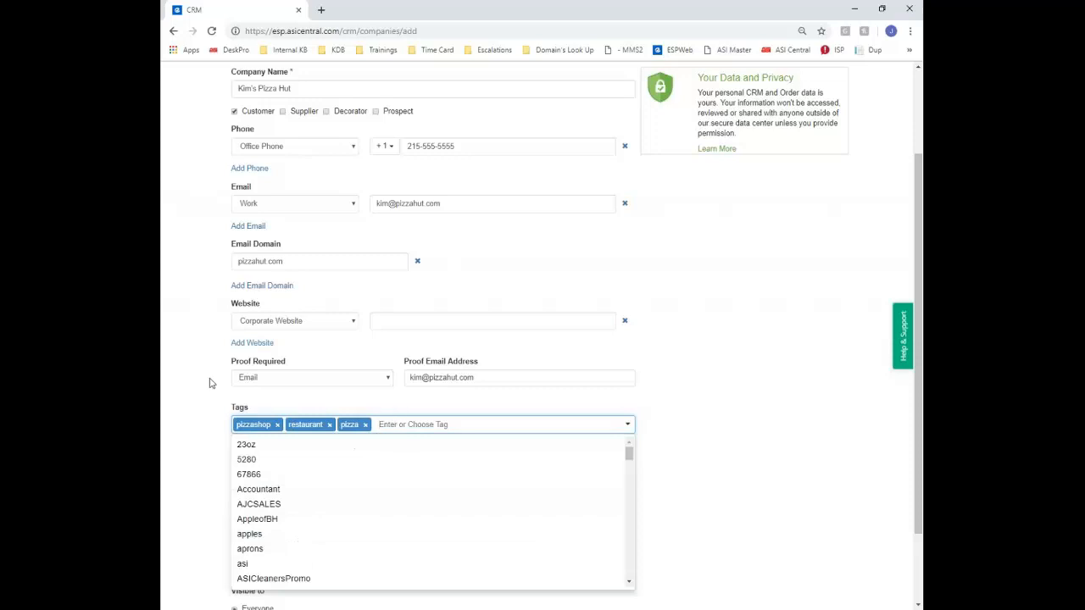
scroll(211, 383, down, 2)
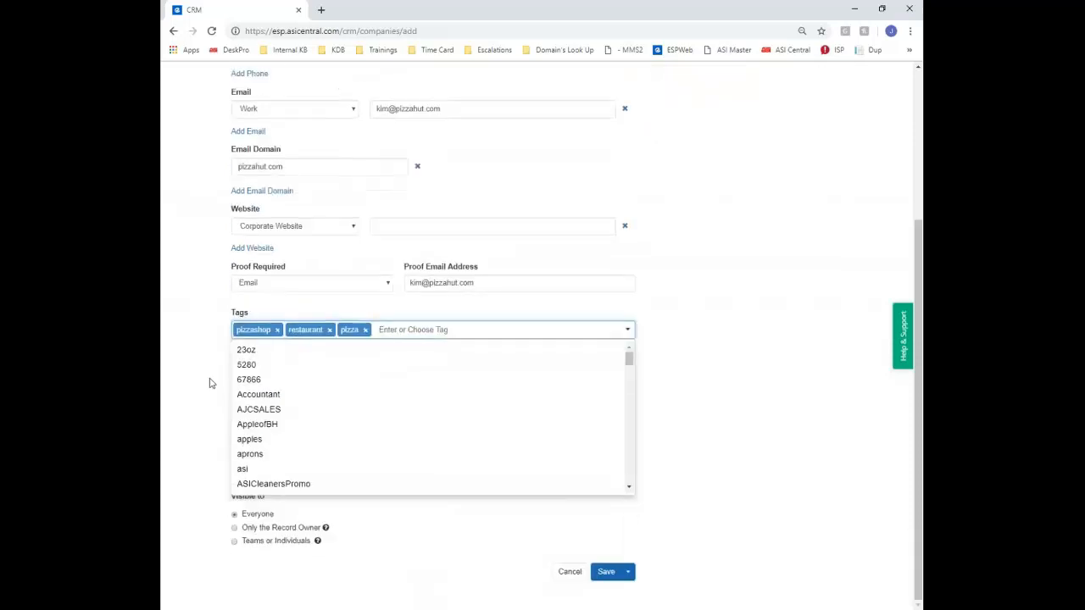
click(210, 383)
Fill in the company's full street address from the suggested match
click(245, 372)
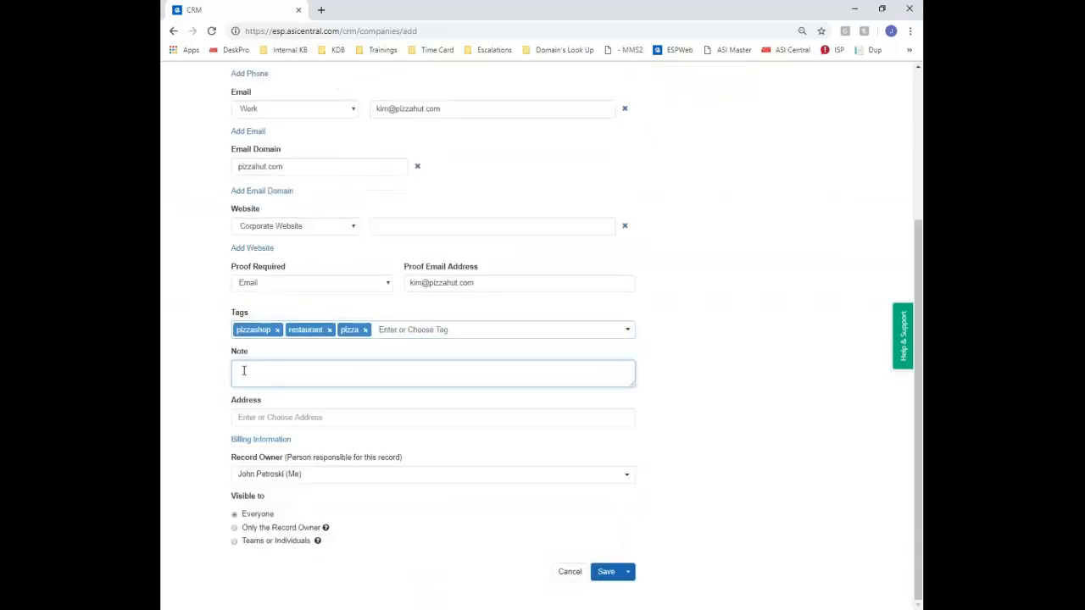
click(285, 419)
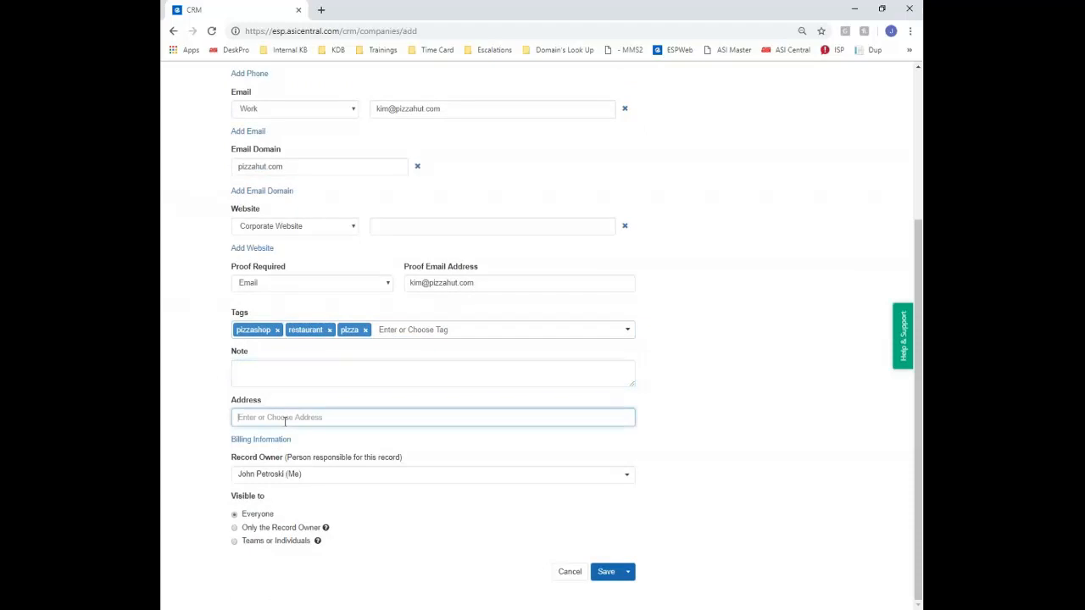
text(4800)
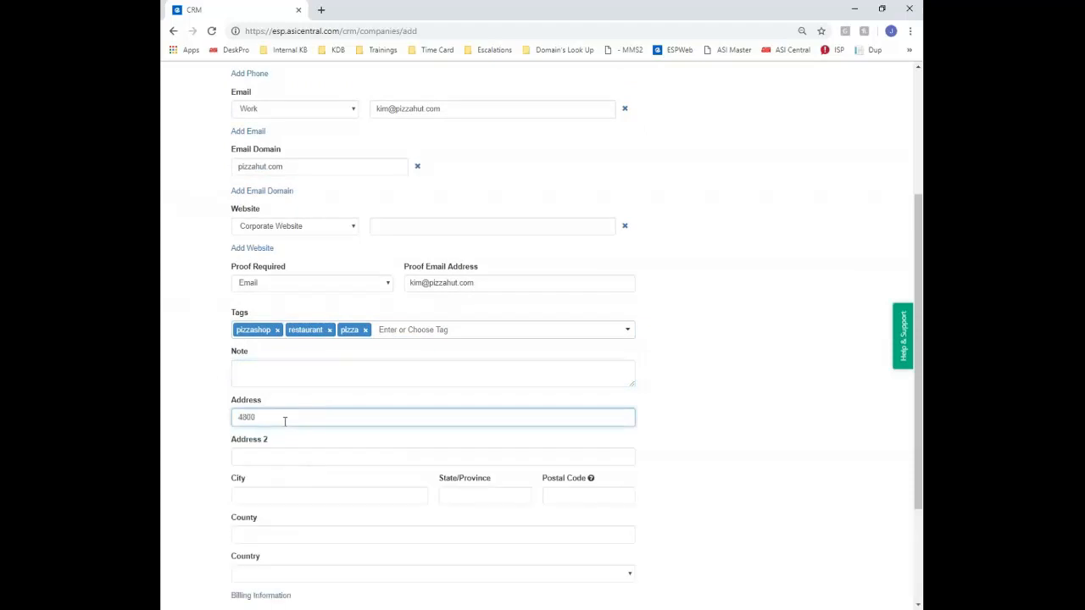
click(286, 438)
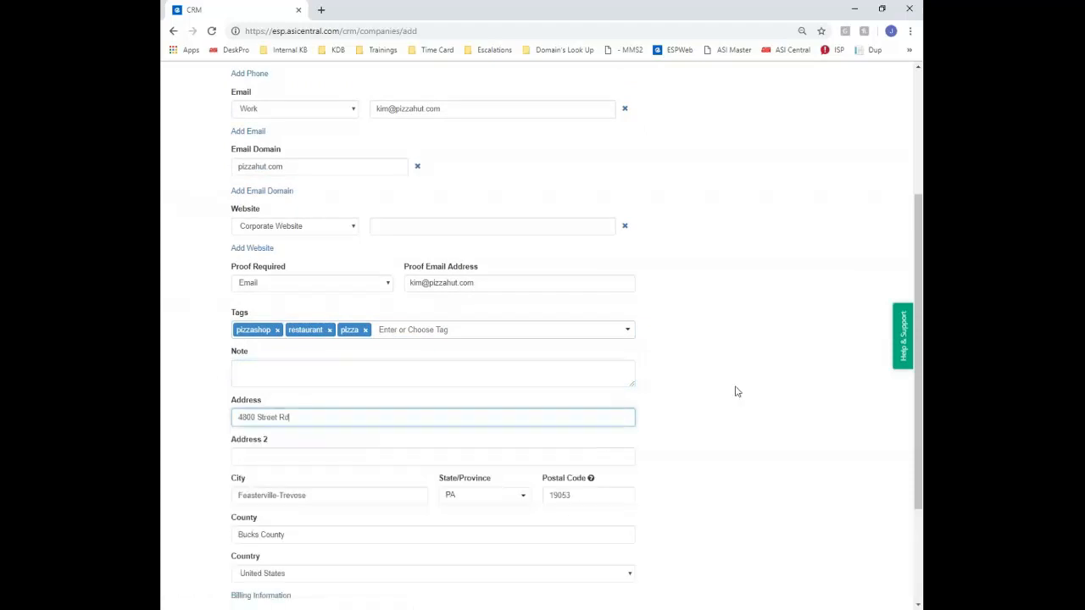
scroll(669, 386, down, 3)
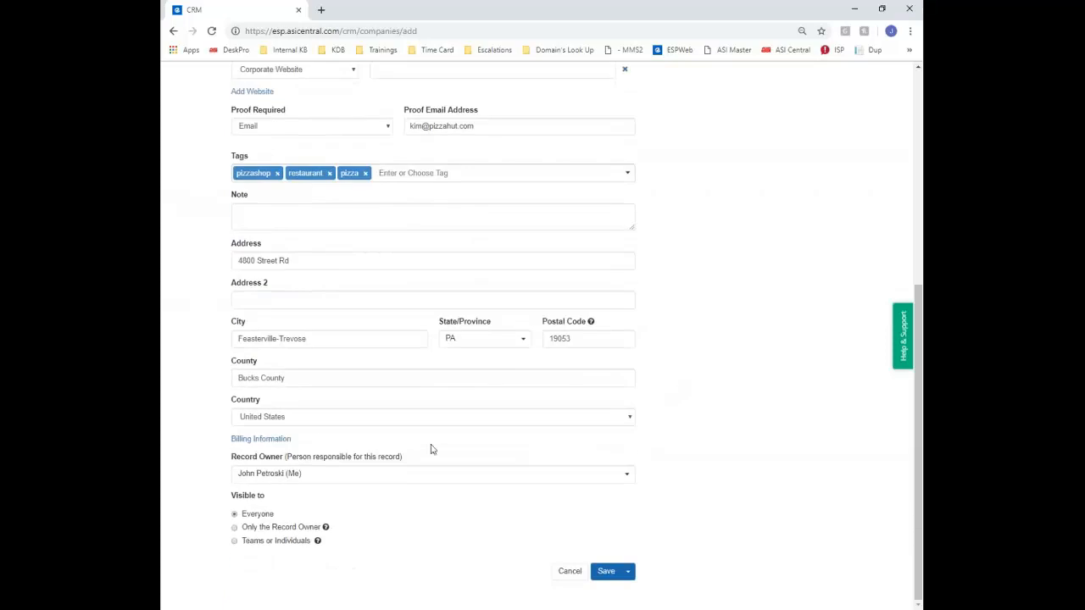
Set billing Terms to Prepaid, Credit Limit 10000, Discount 3% and Pay With Discover
click(272, 442)
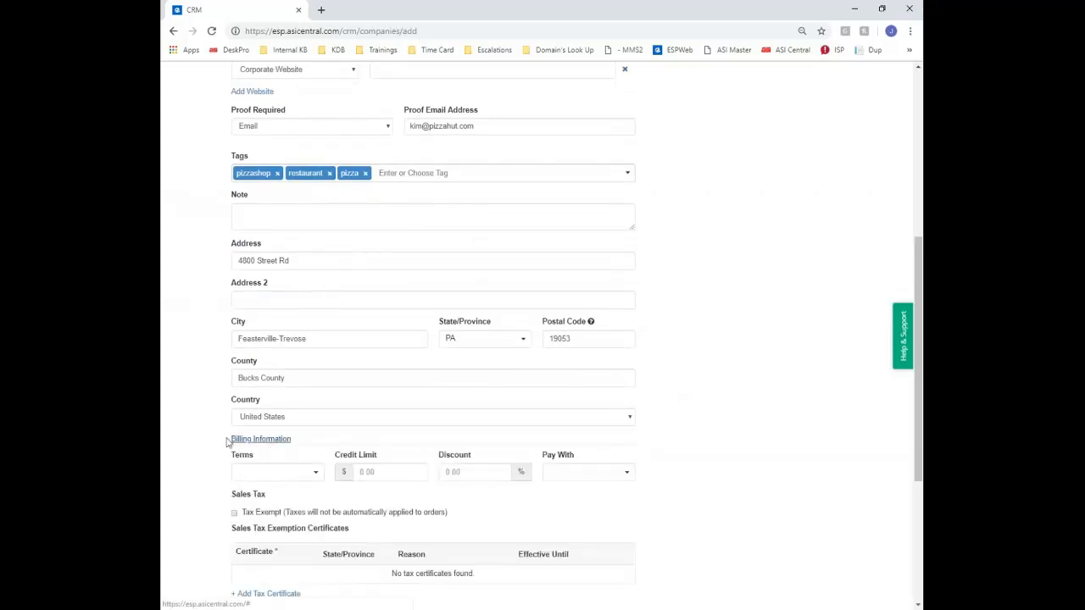
scroll(228, 442, down, 2)
scroll(229, 442, down, 2)
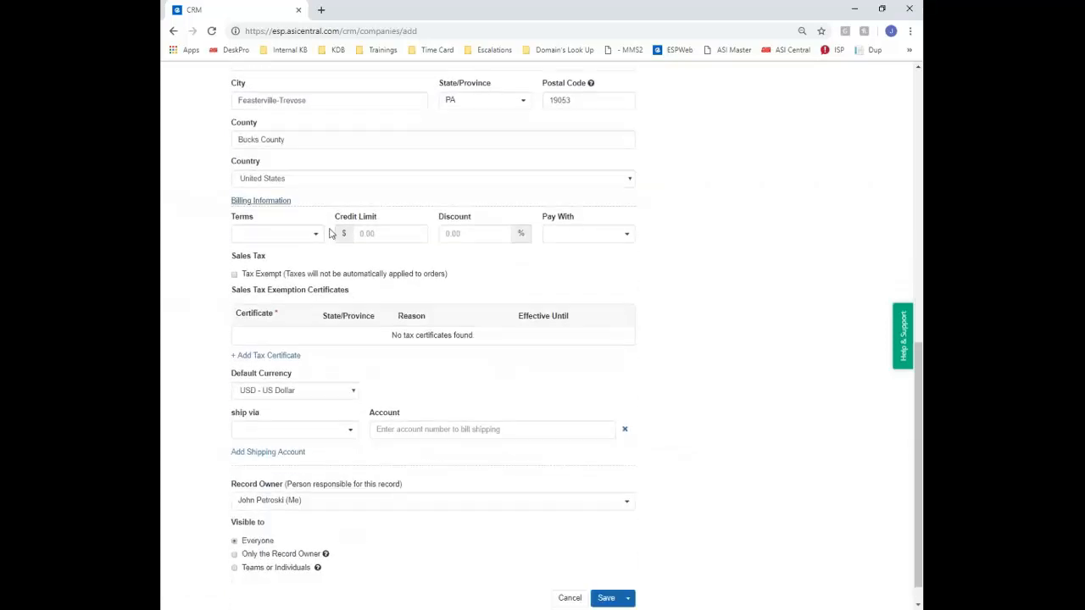
click(316, 234)
scroll(318, 240, down, 3)
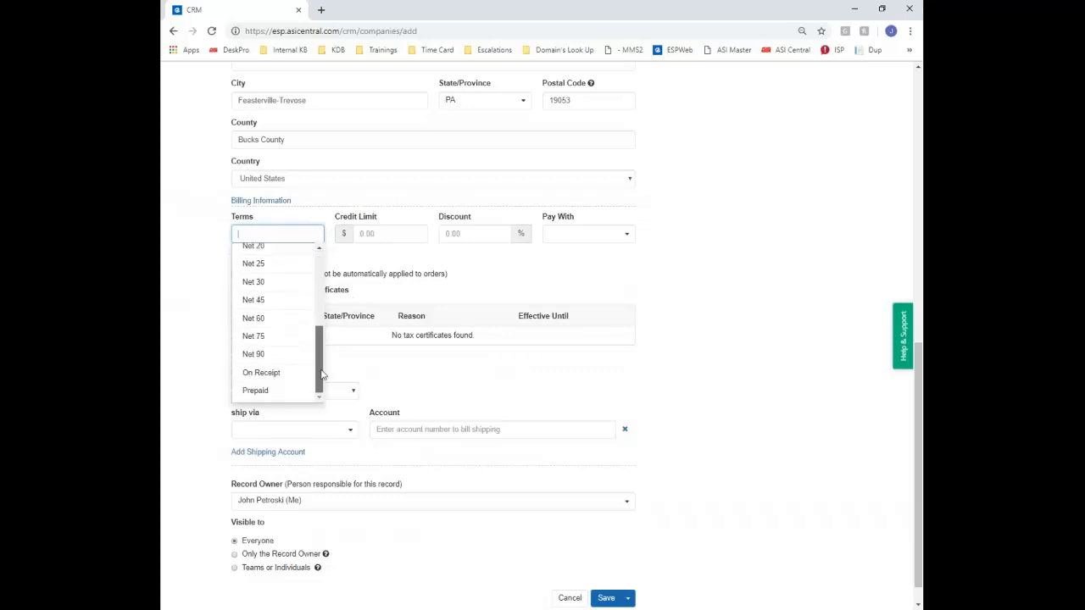
click(292, 393)
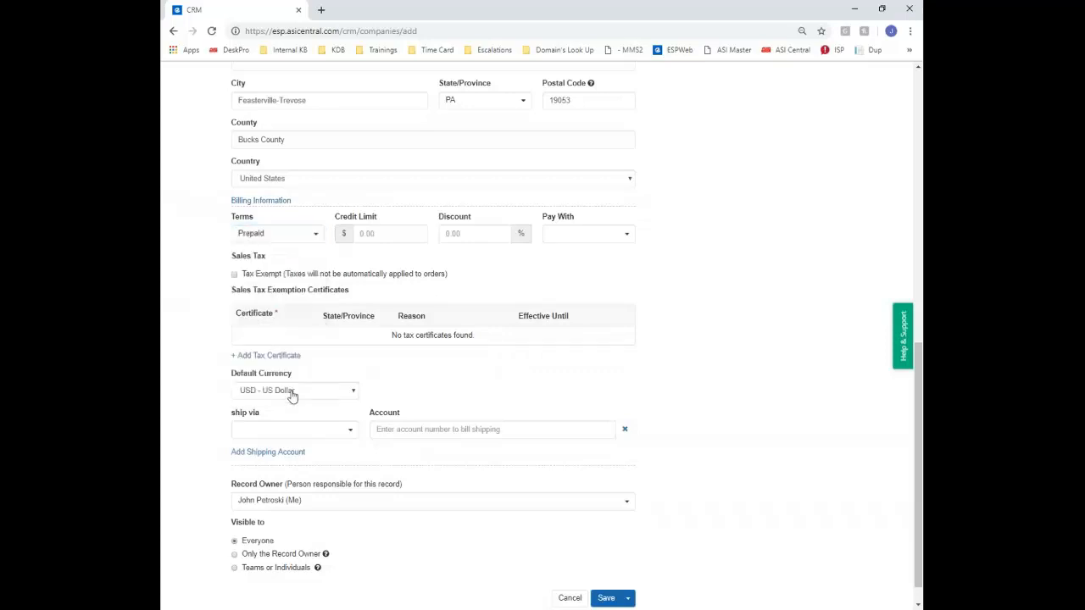
click(386, 234)
text(10000)
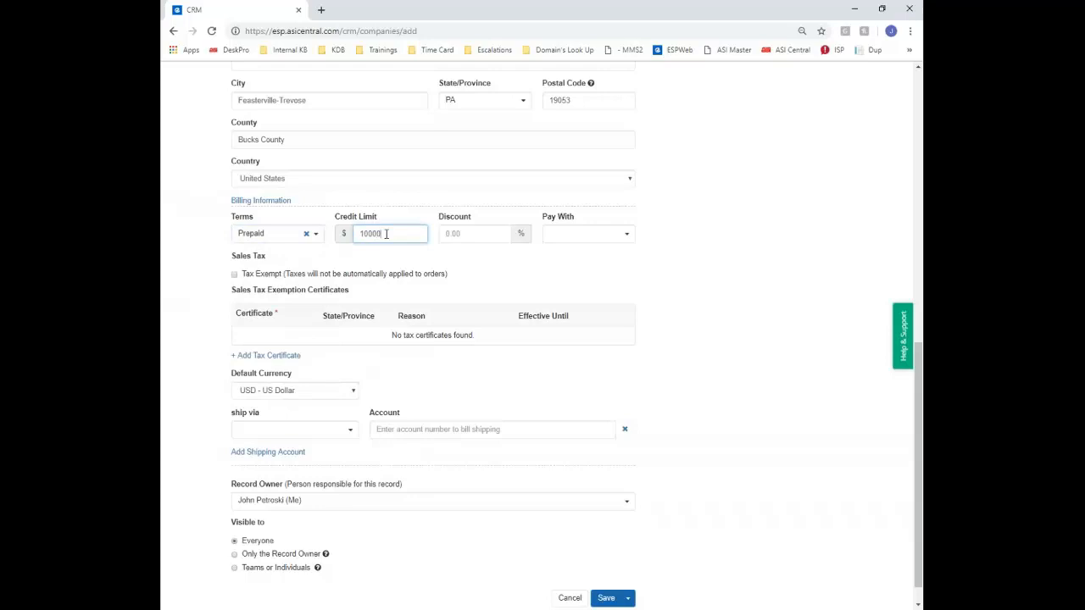
click(464, 233)
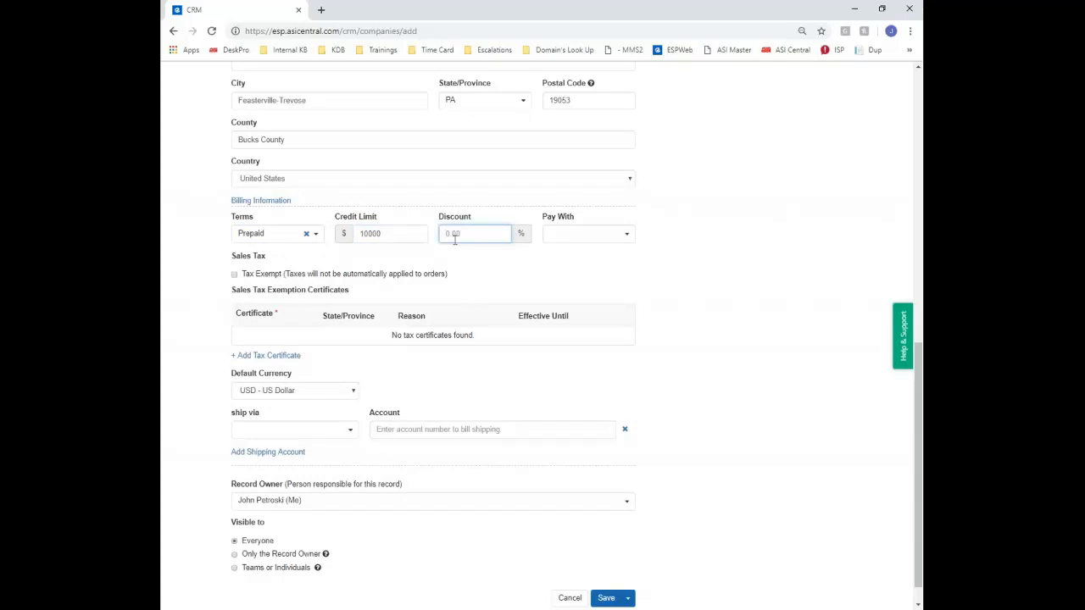
text(3)
click(616, 243)
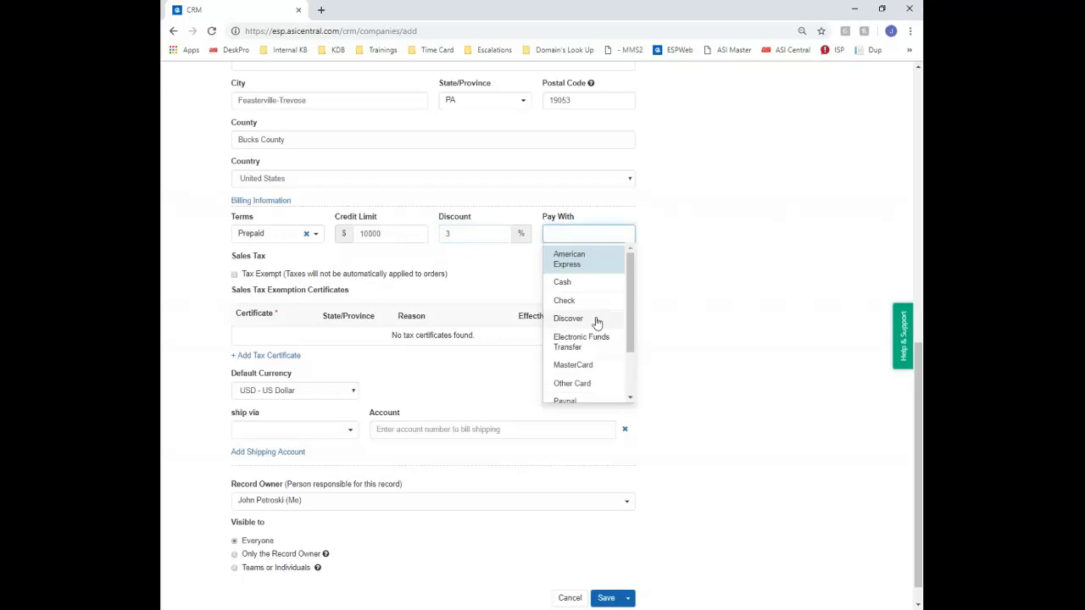
click(595, 320)
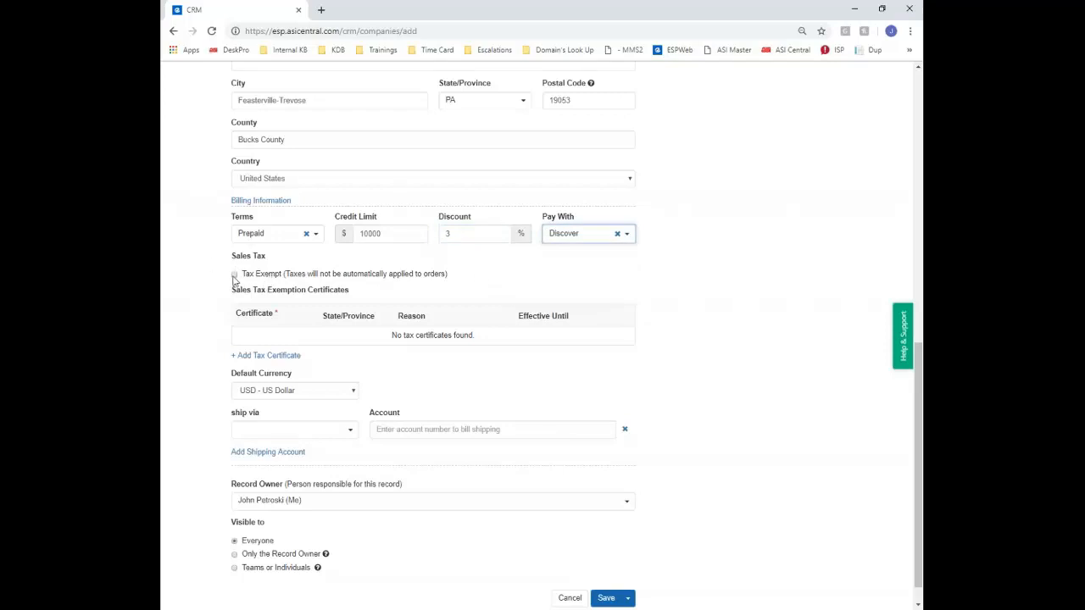
Add and then delete a tax exemption certificate row, leaving the default currency at US Dollar
click(268, 355)
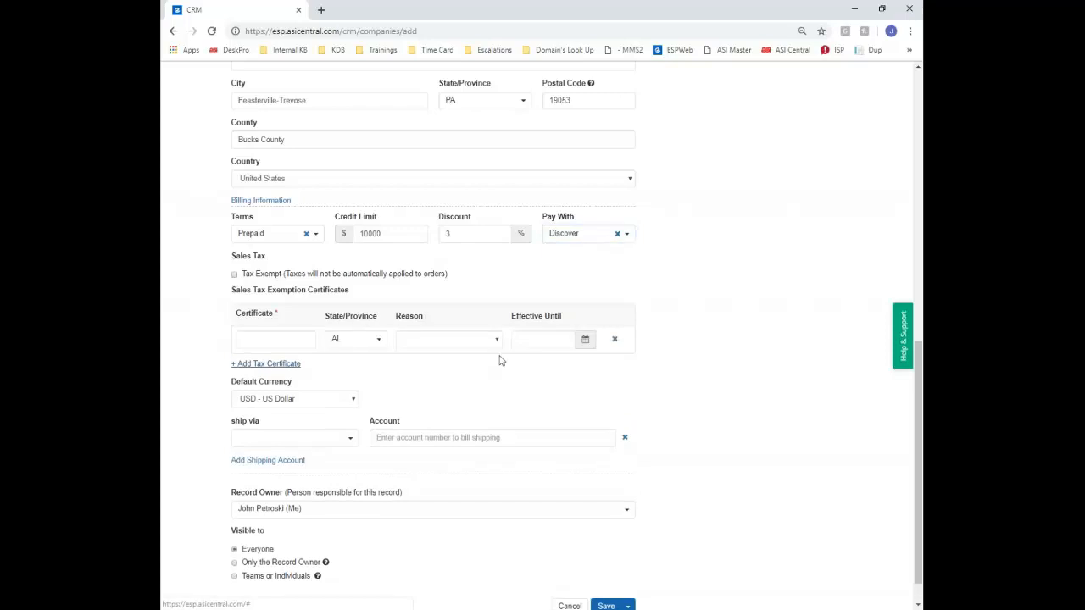
click(274, 338)
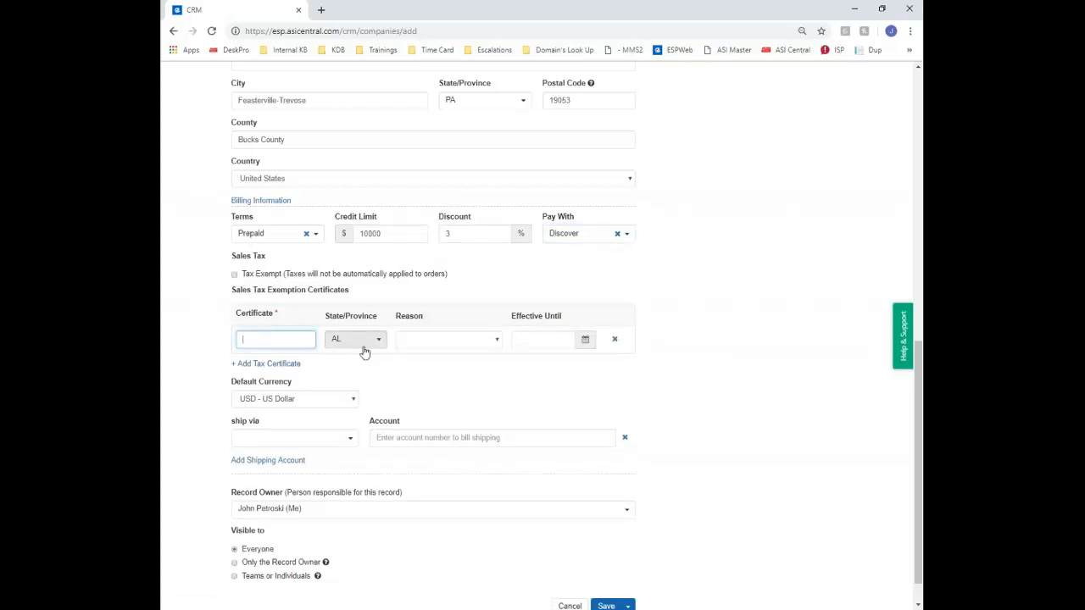
click(614, 340)
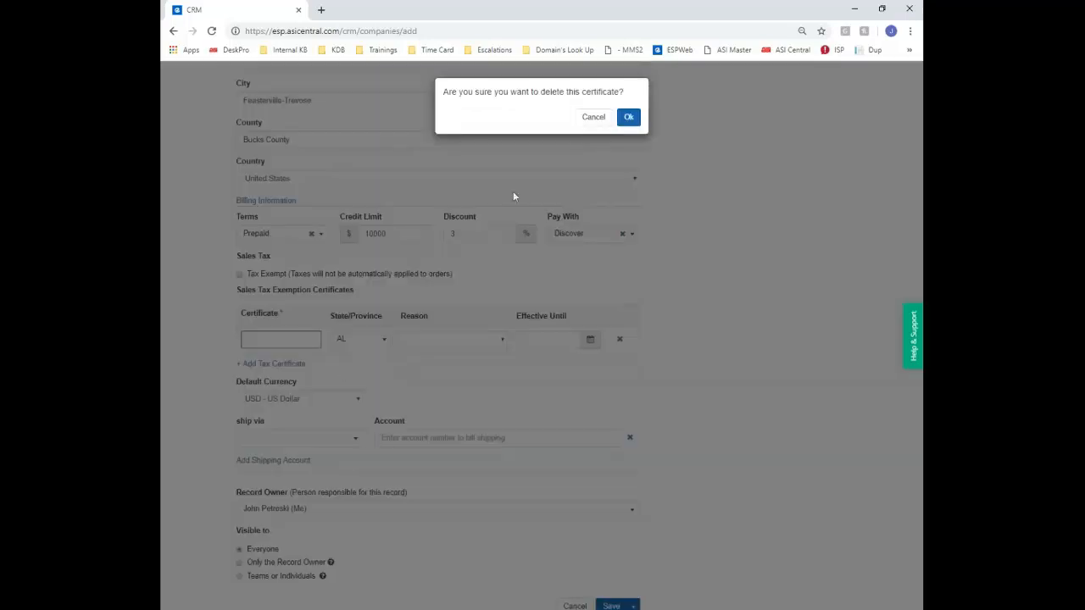
click(628, 116)
click(325, 395)
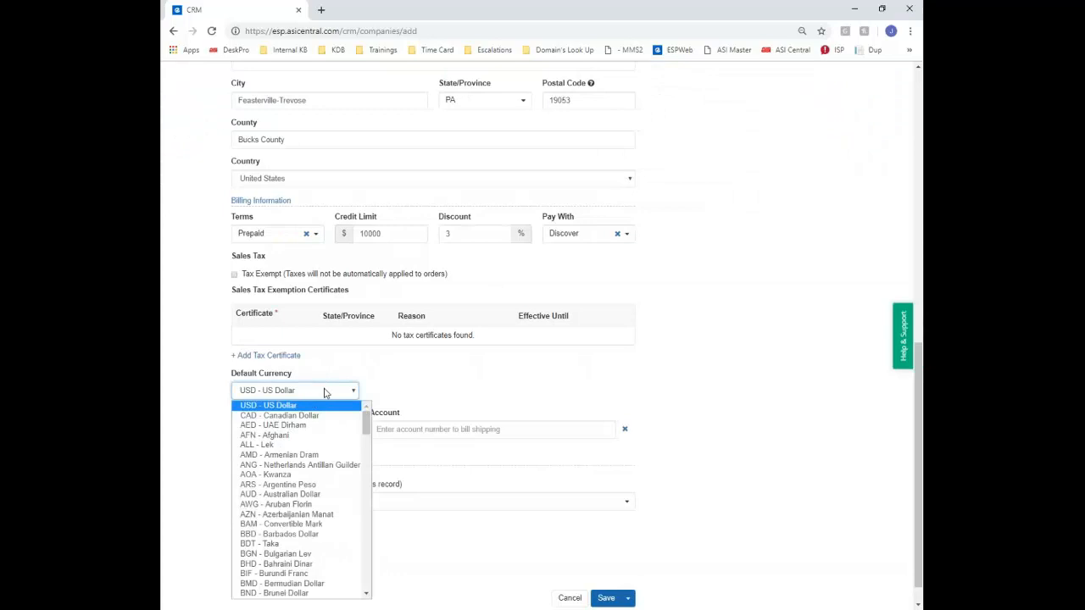
click(362, 386)
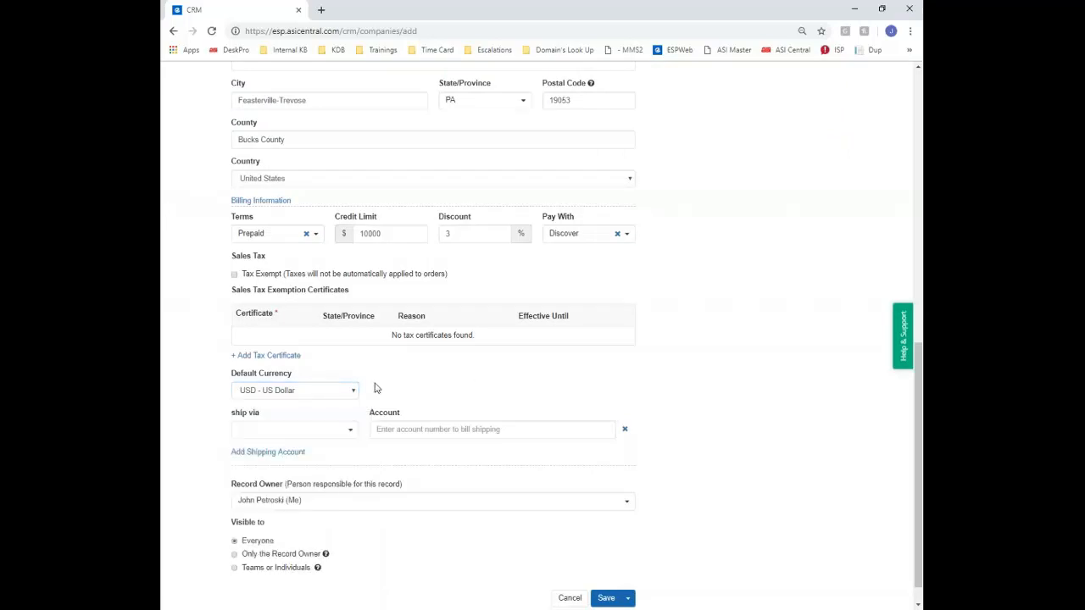
Set the ship via method to UPS Next Day Air and enter the shipping account number
scroll(376, 389, down, 1)
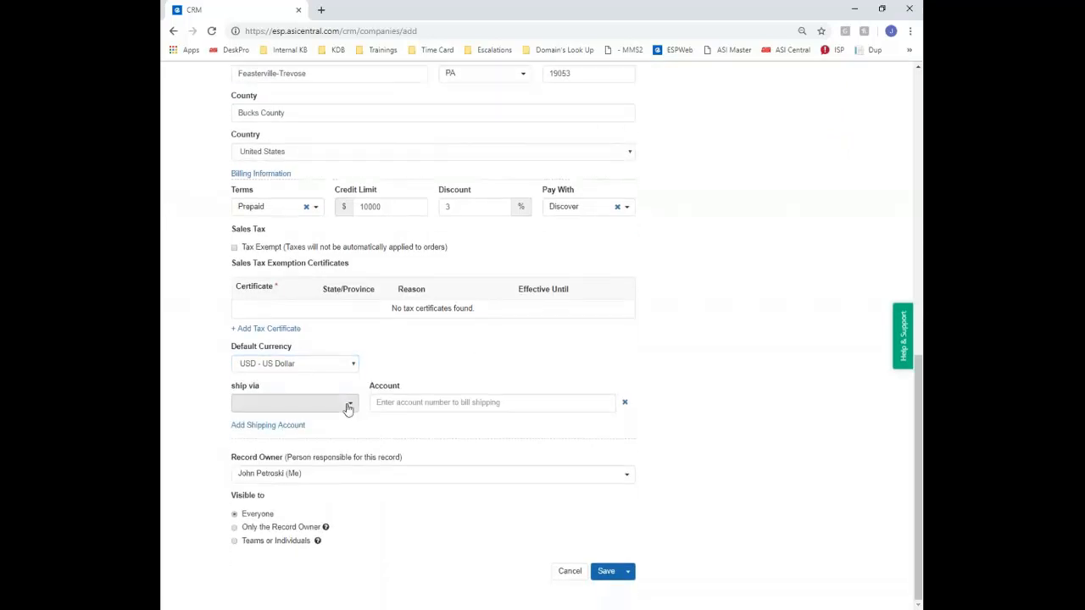
click(348, 408)
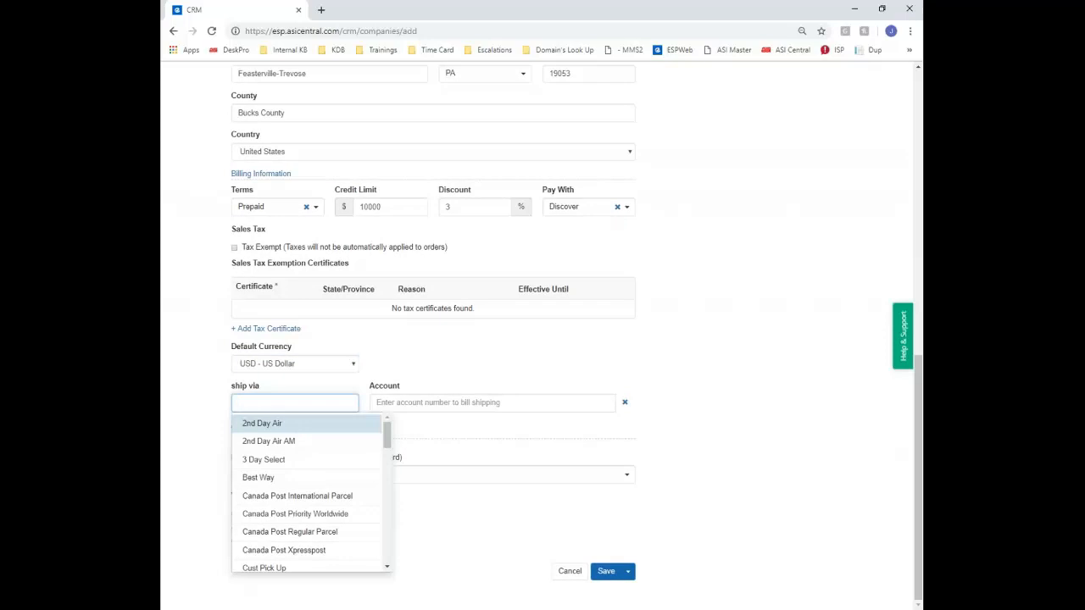
scroll(326, 455, down, 6)
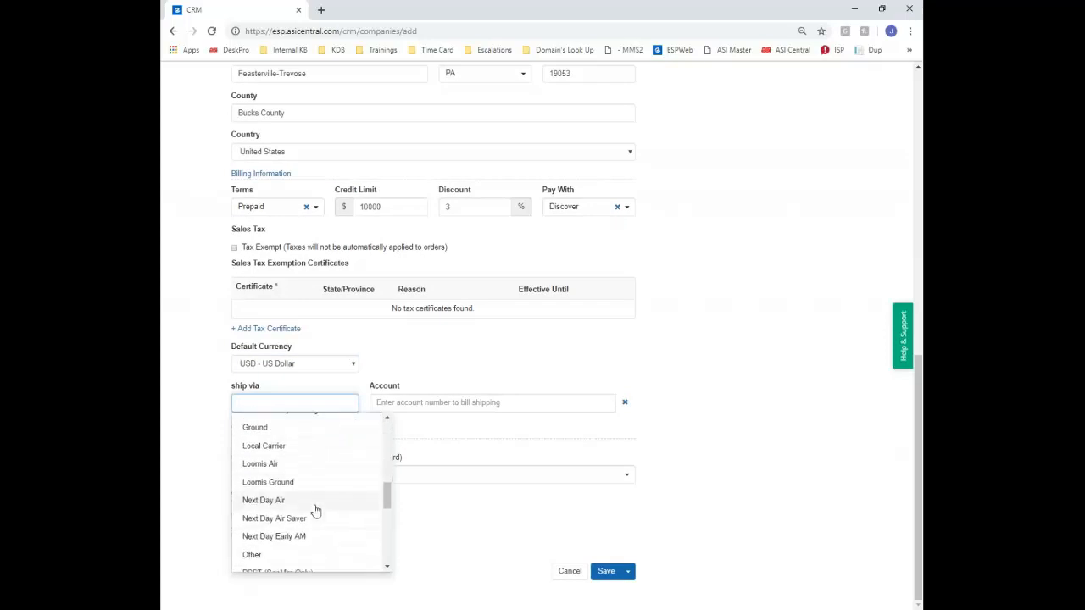
scroll(315, 510, down, 8)
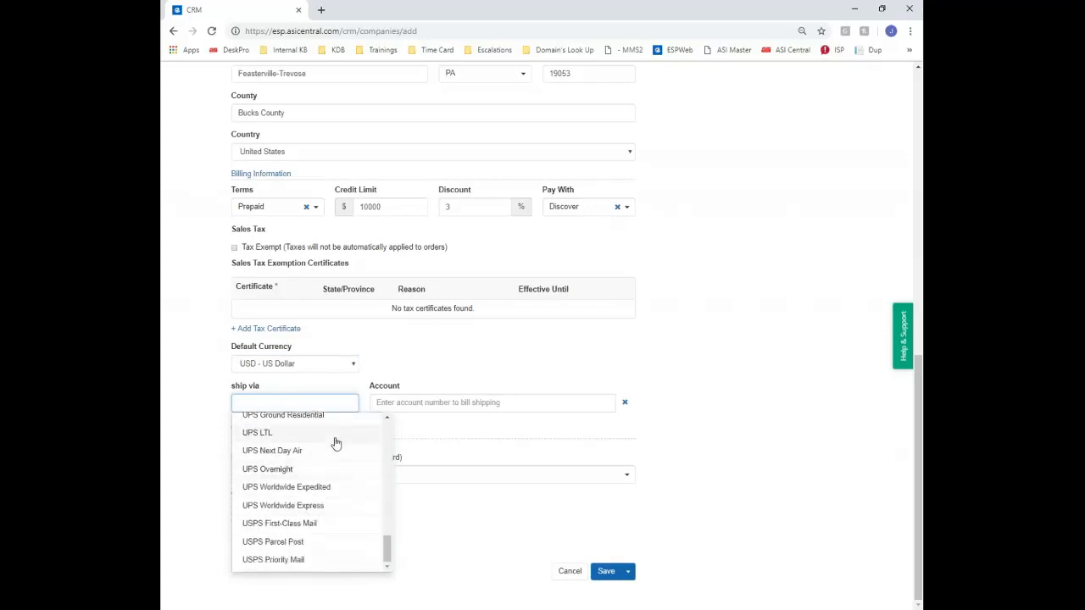
click(343, 450)
click(494, 405)
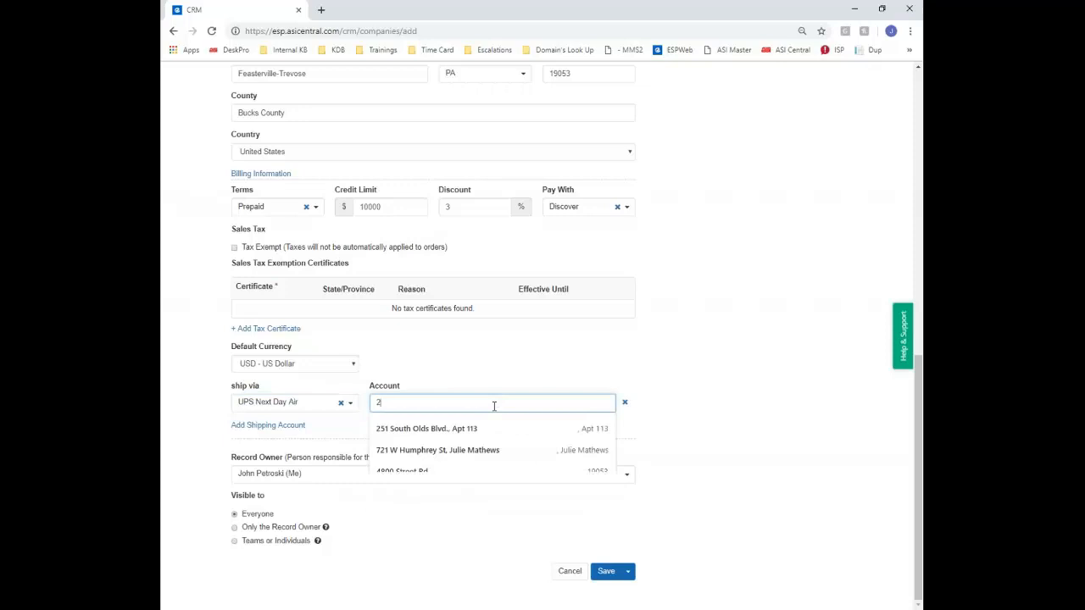
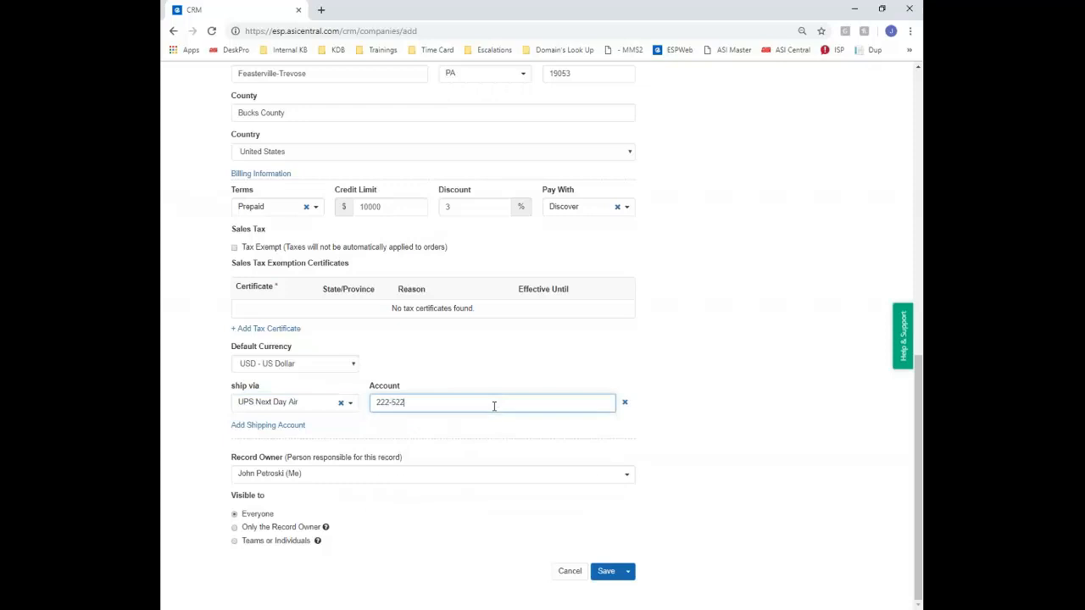
click(531, 375)
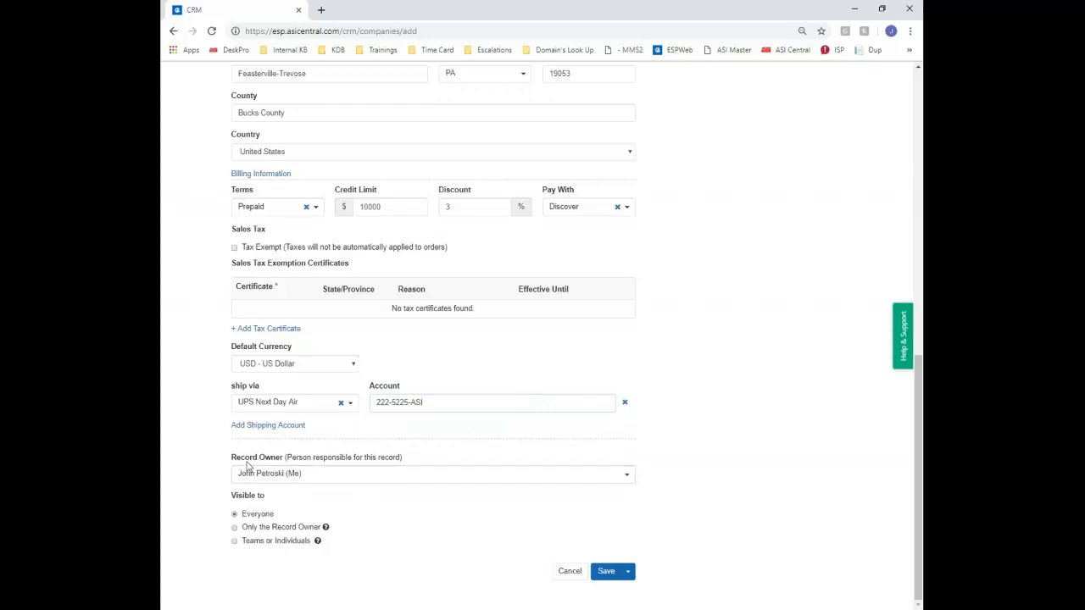
Keep the current user as Record Owner and visibility Everyone, then save Kim's Pizza Hut
click(322, 482)
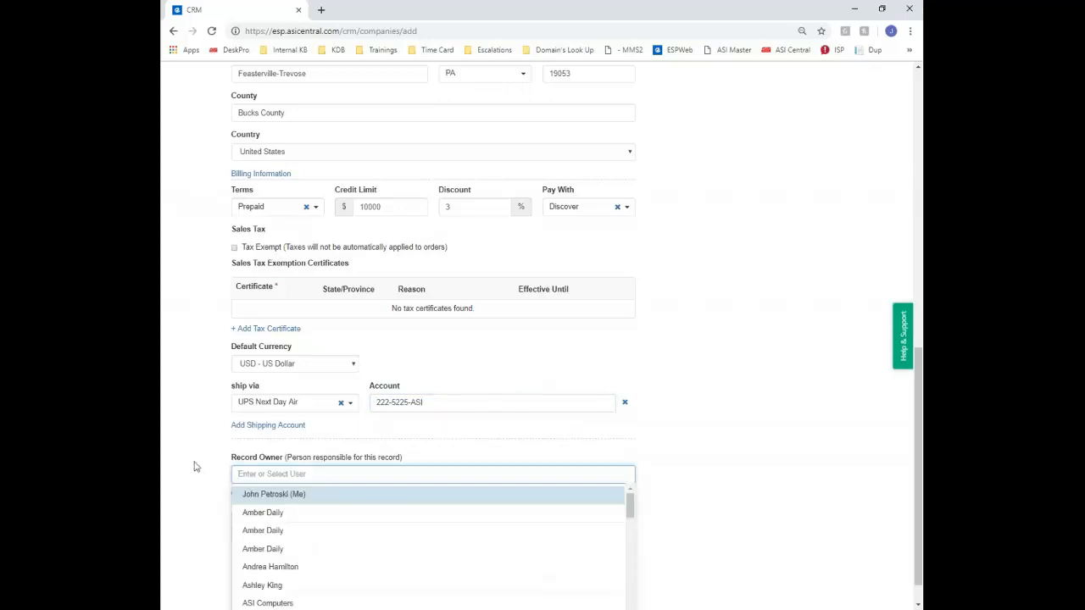
click(468, 495)
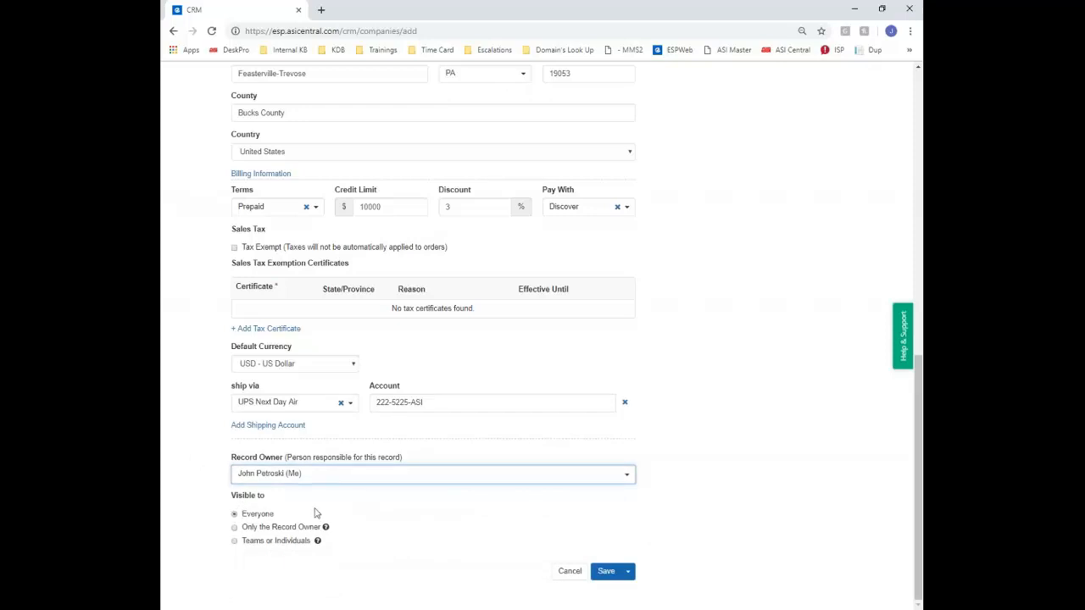
click(325, 476)
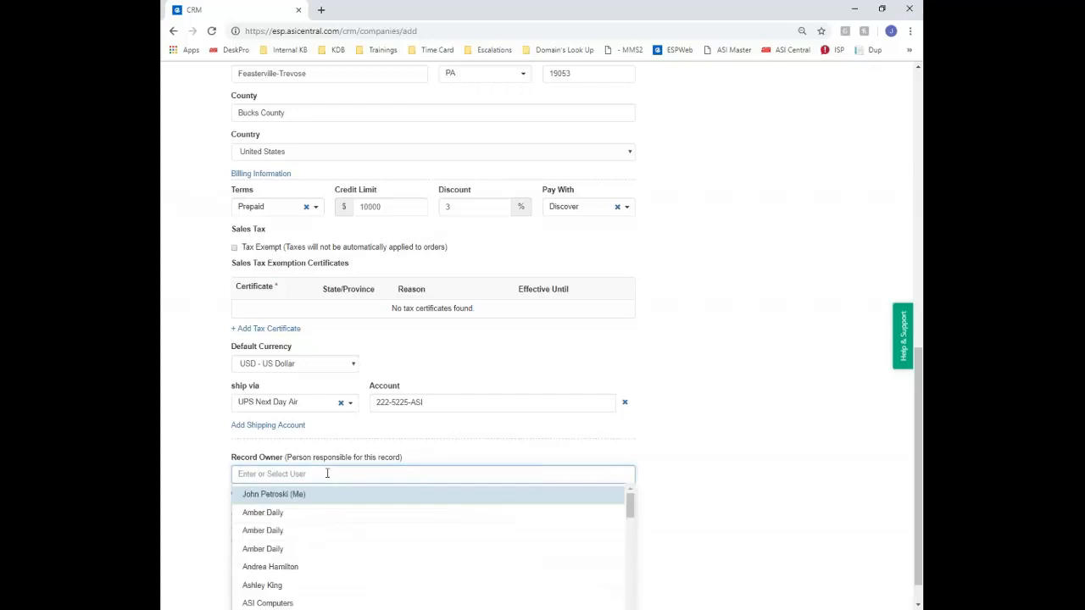
click(186, 438)
click(266, 527)
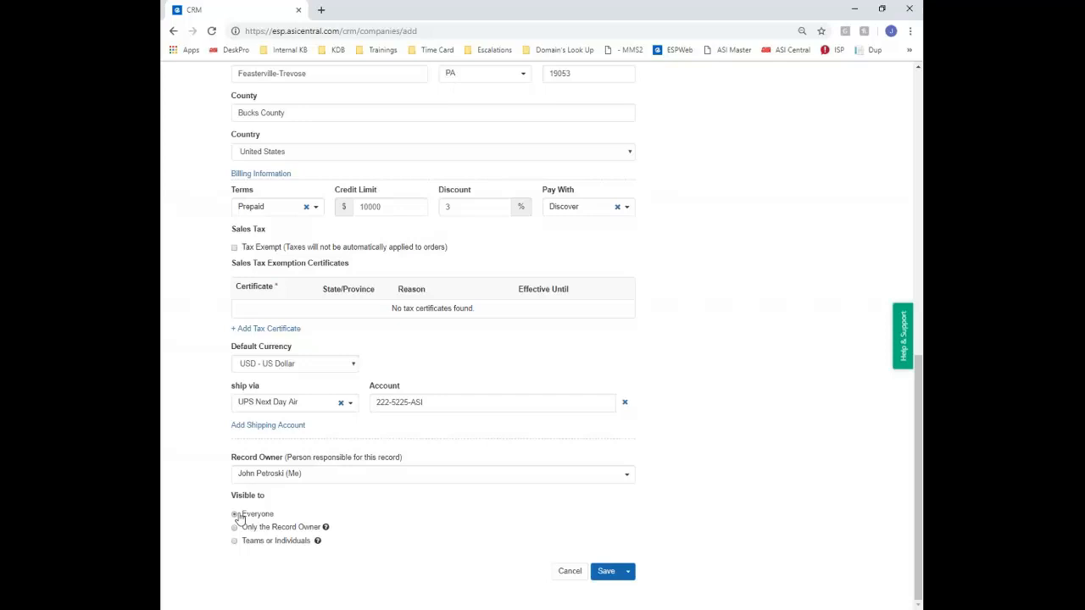
click(604, 574)
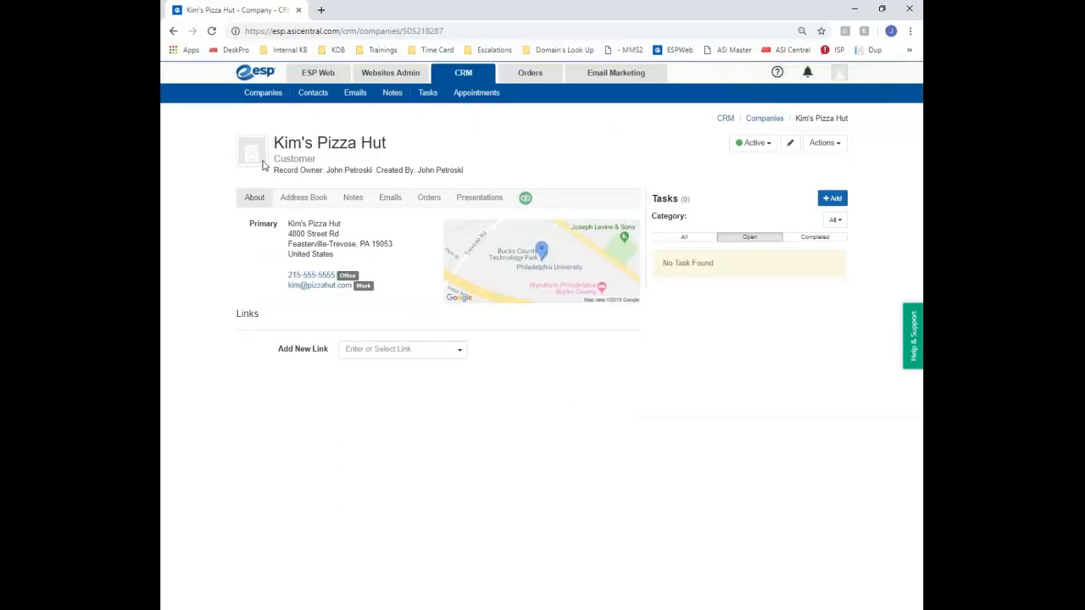
Browse the company's address book, notes, emails, orders and presentations tabs, ending on Address Book
click(303, 198)
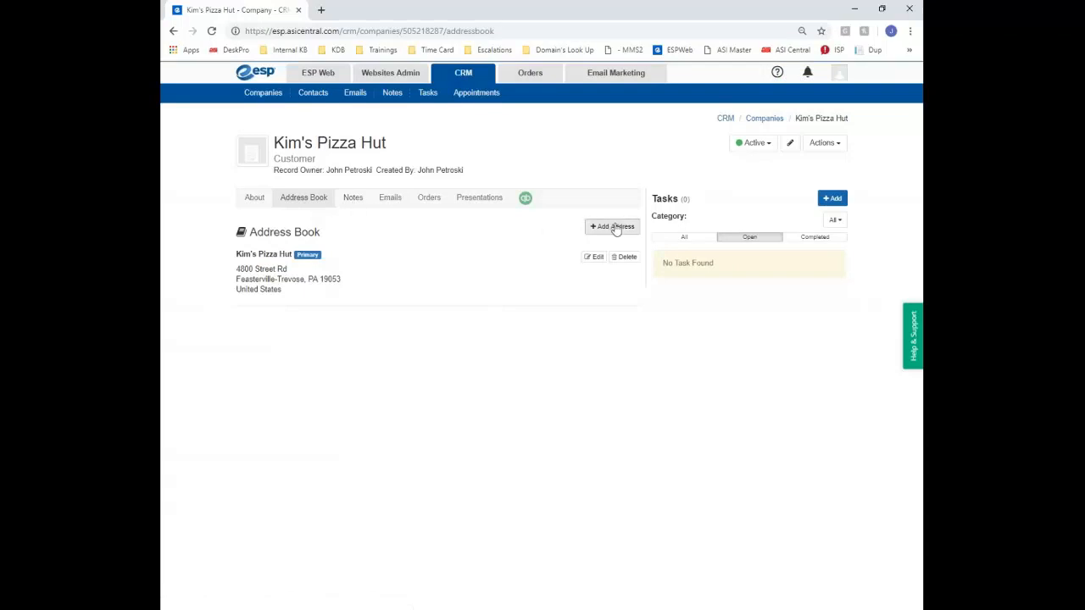
click(353, 200)
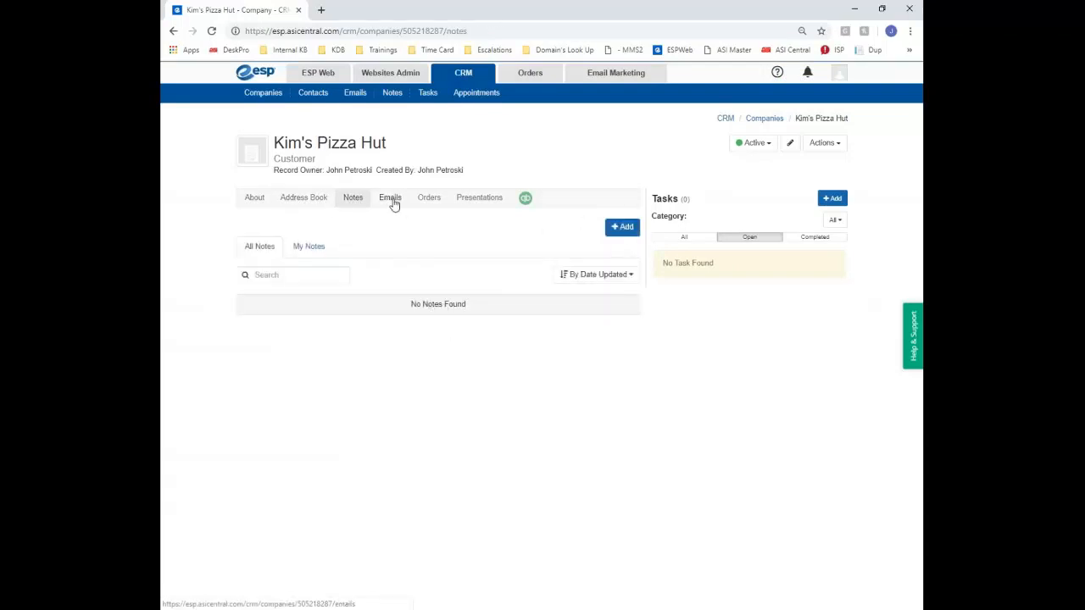
click(391, 200)
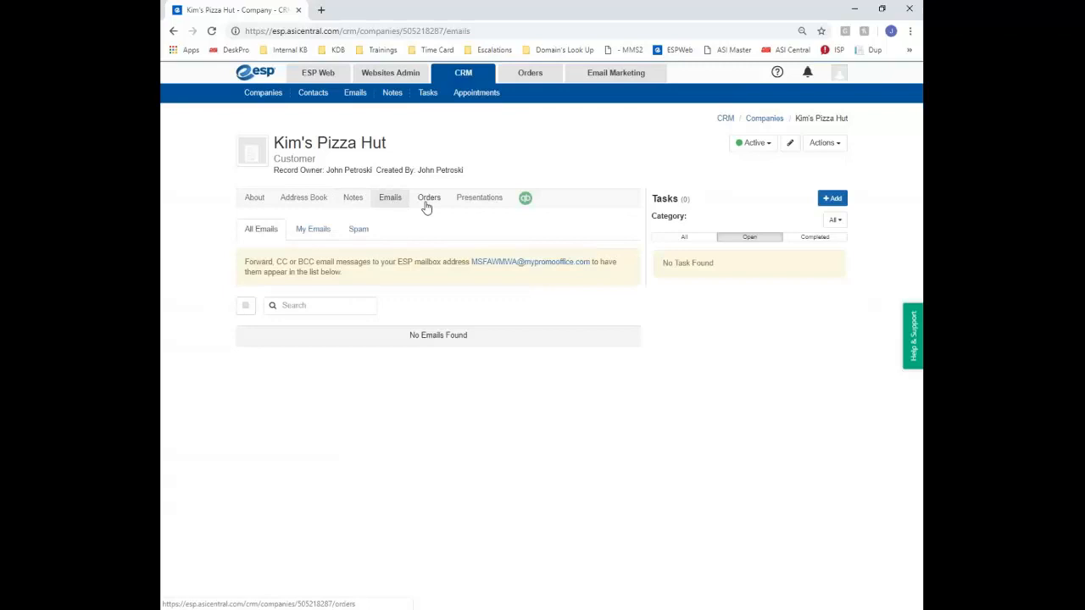
click(428, 204)
click(467, 204)
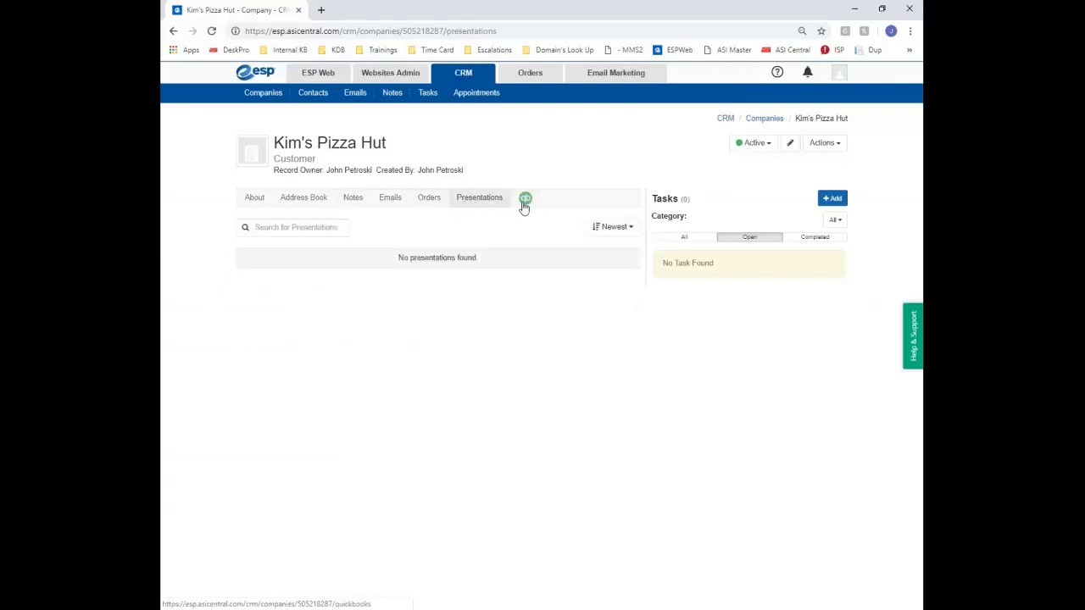
click(259, 202)
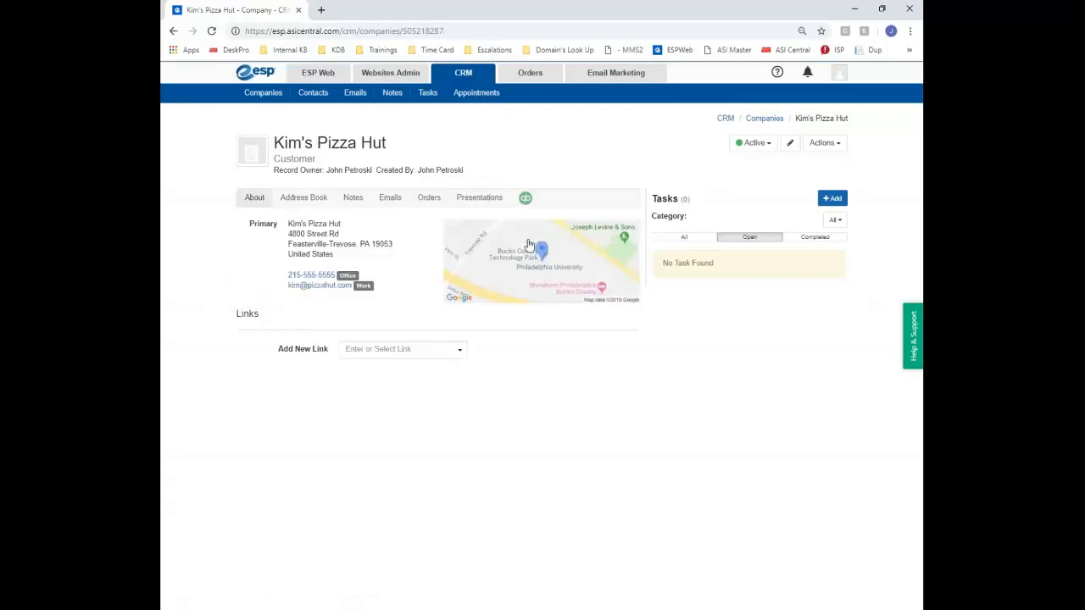
click(303, 198)
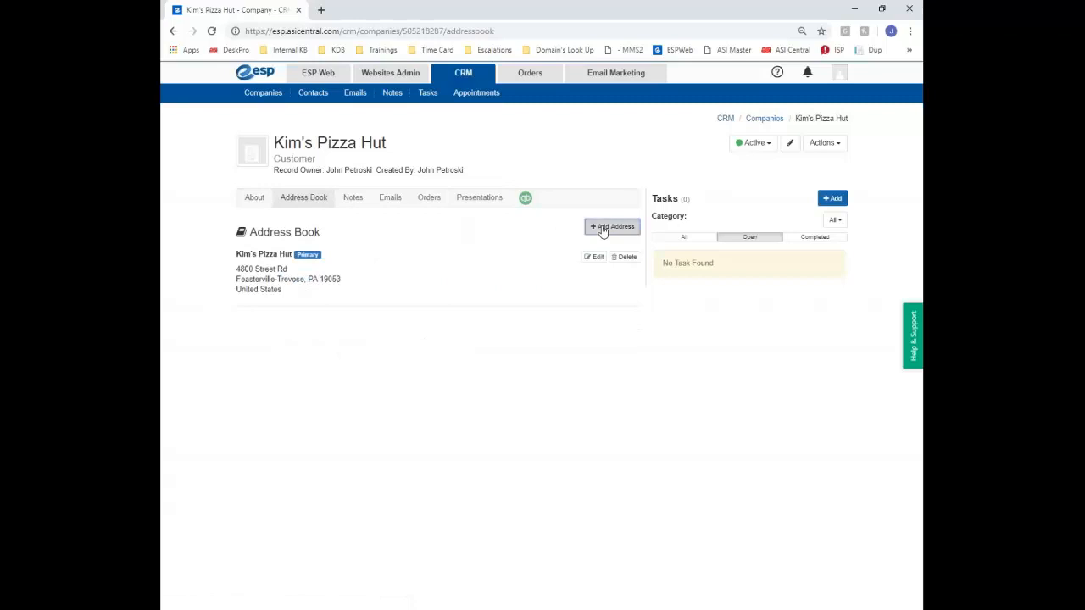
click(602, 227)
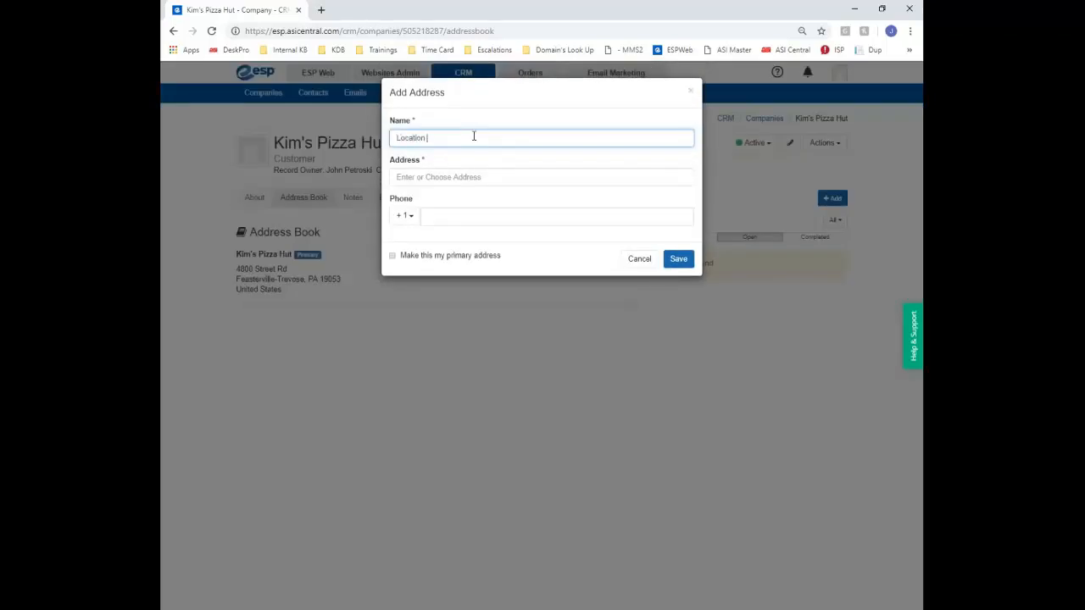
click(508, 177)
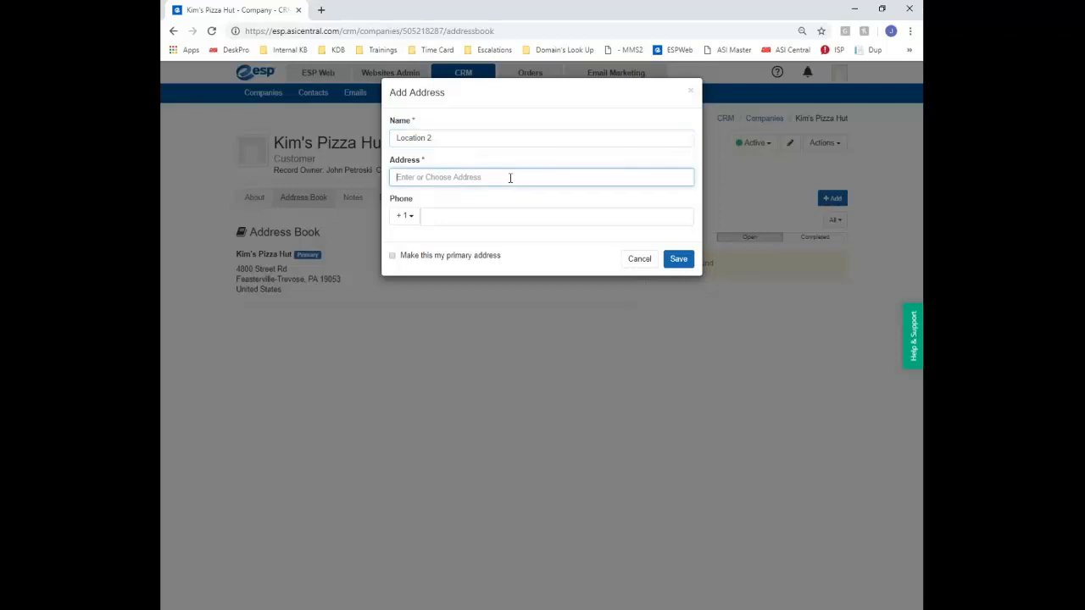
text(4800 west)
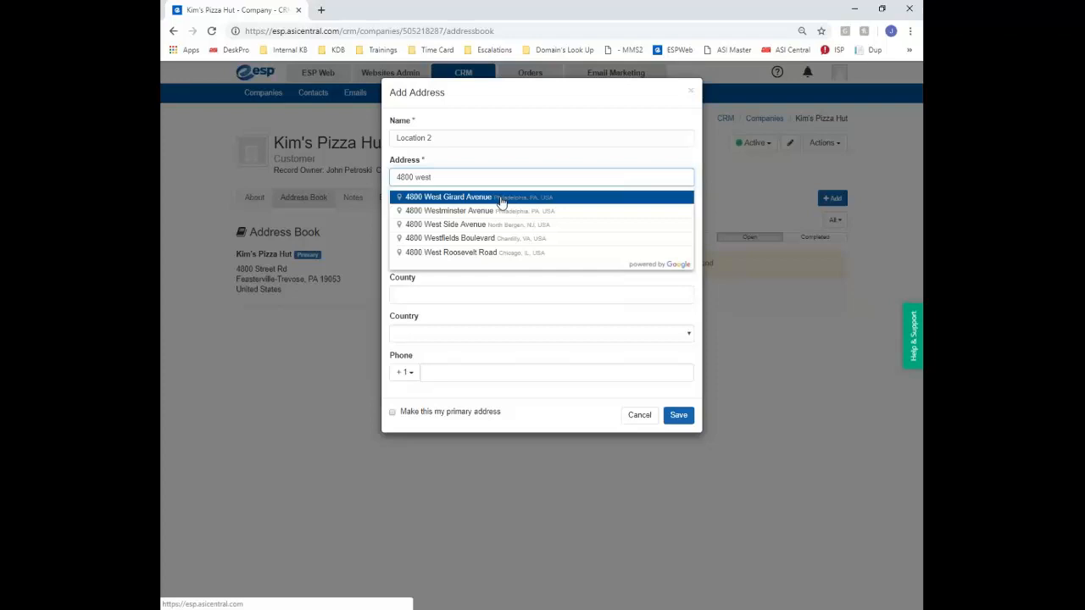
click(499, 197)
click(679, 416)
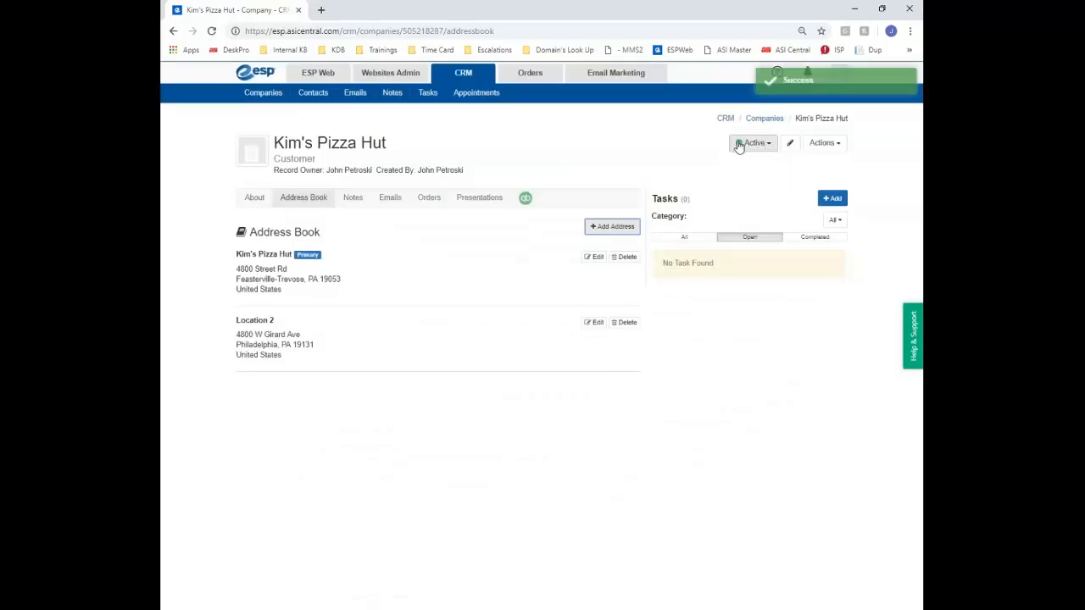
click(739, 146)
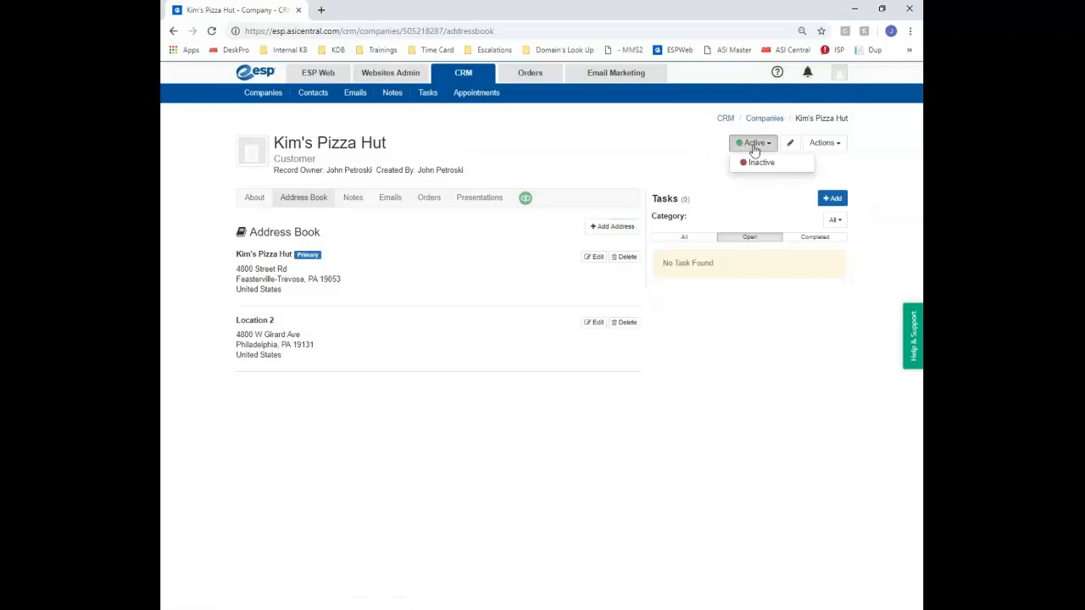
Check the status menu, Edit Company form and Actions list unchanged, then return to Companies
click(646, 155)
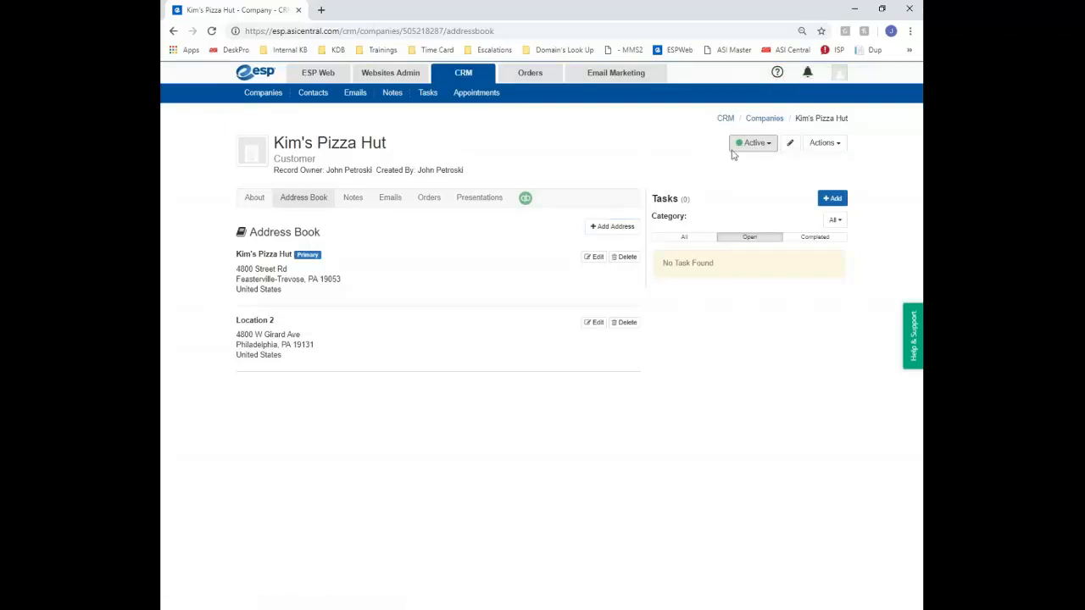
click(788, 144)
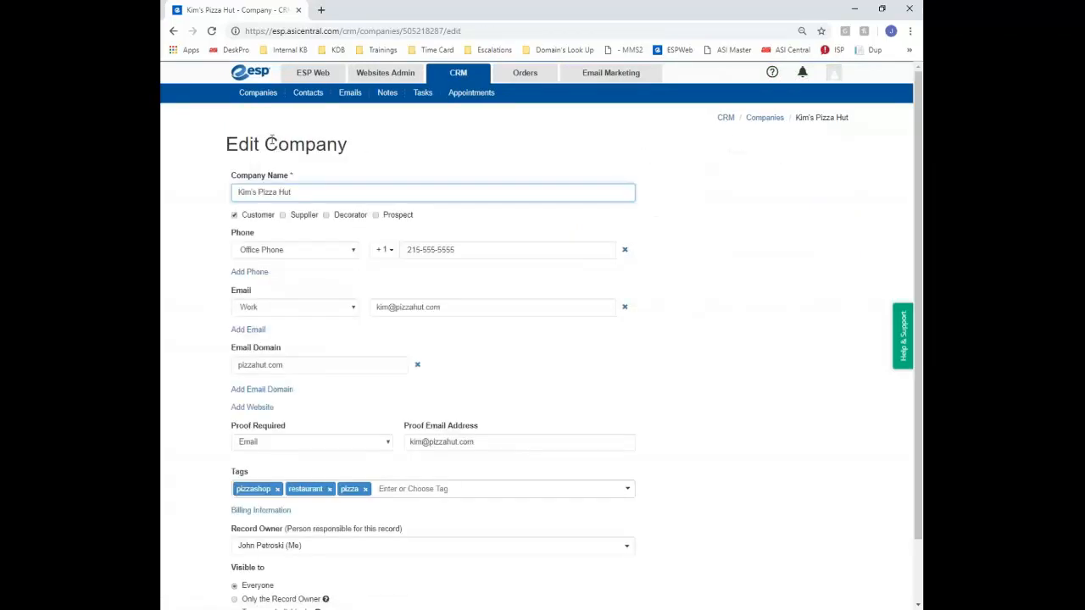
click(173, 30)
click(824, 142)
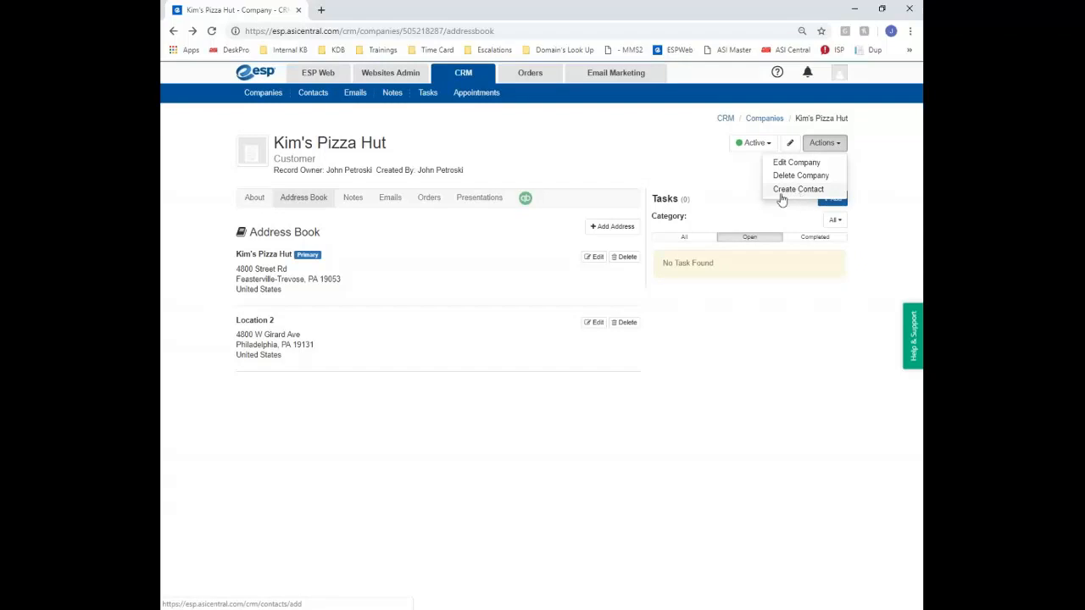
click(539, 161)
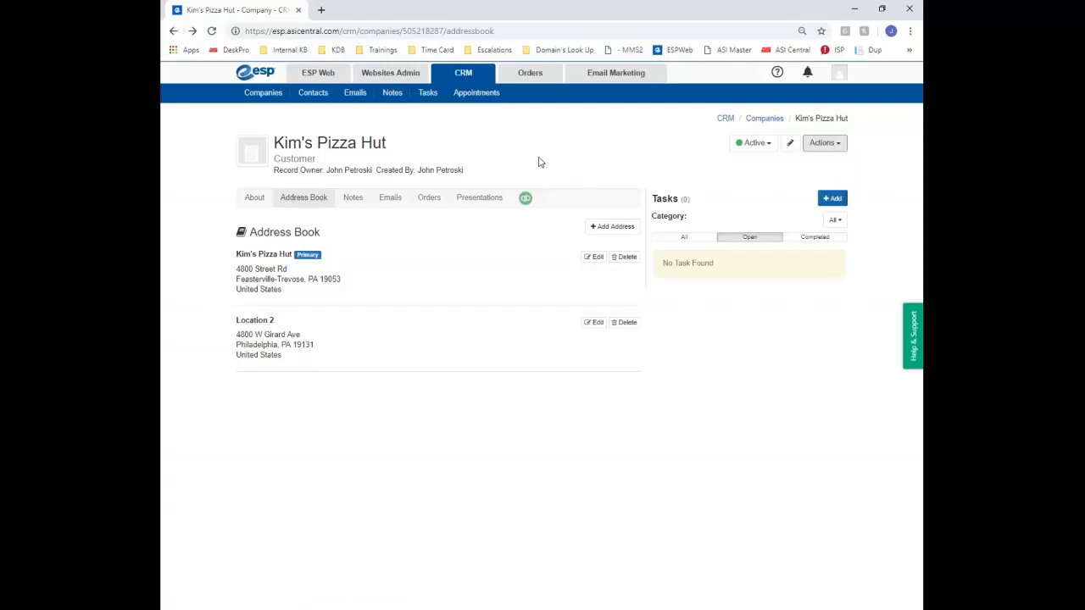
click(273, 93)
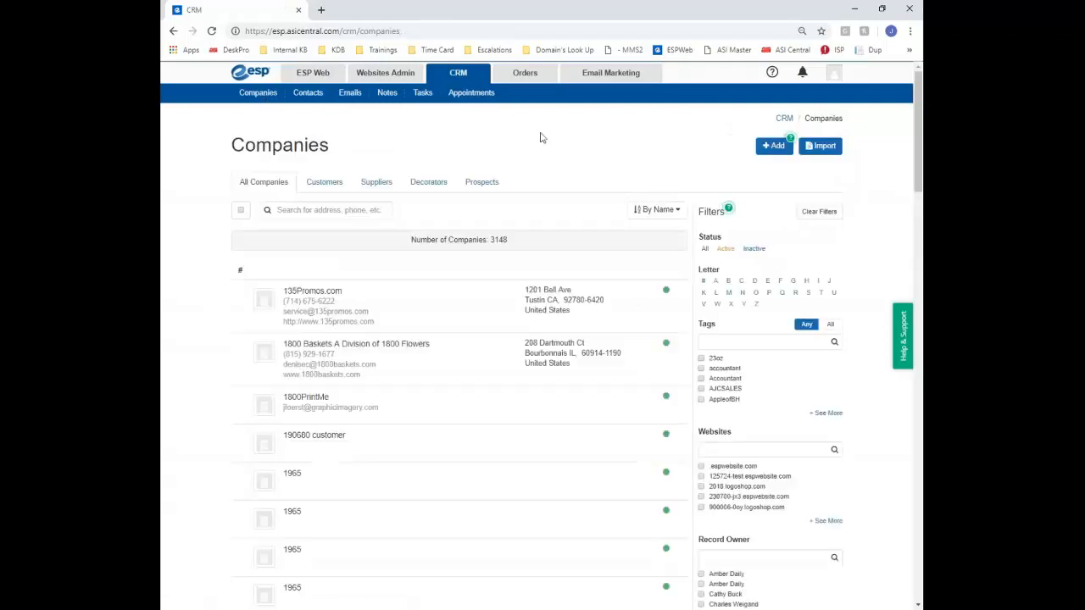
Start a CSV import and upload the CRM Training.csv file
click(817, 149)
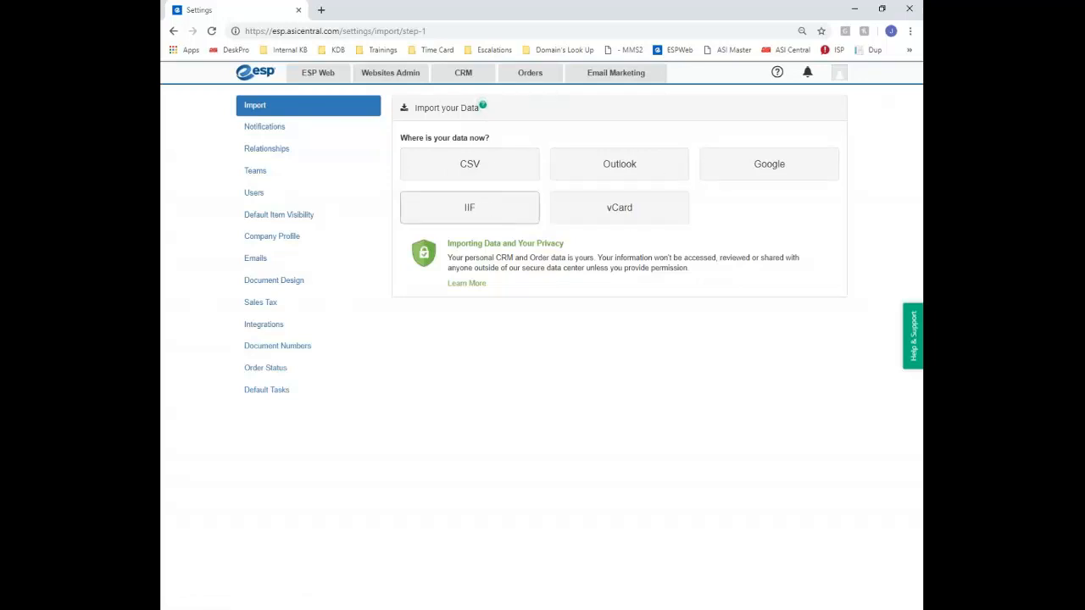
click(513, 160)
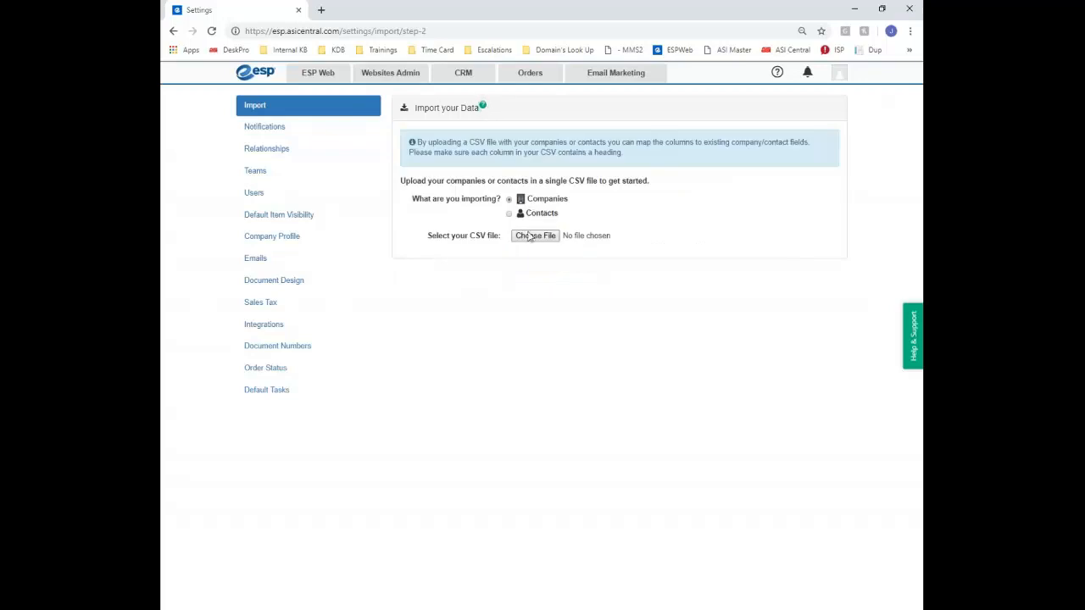
click(535, 237)
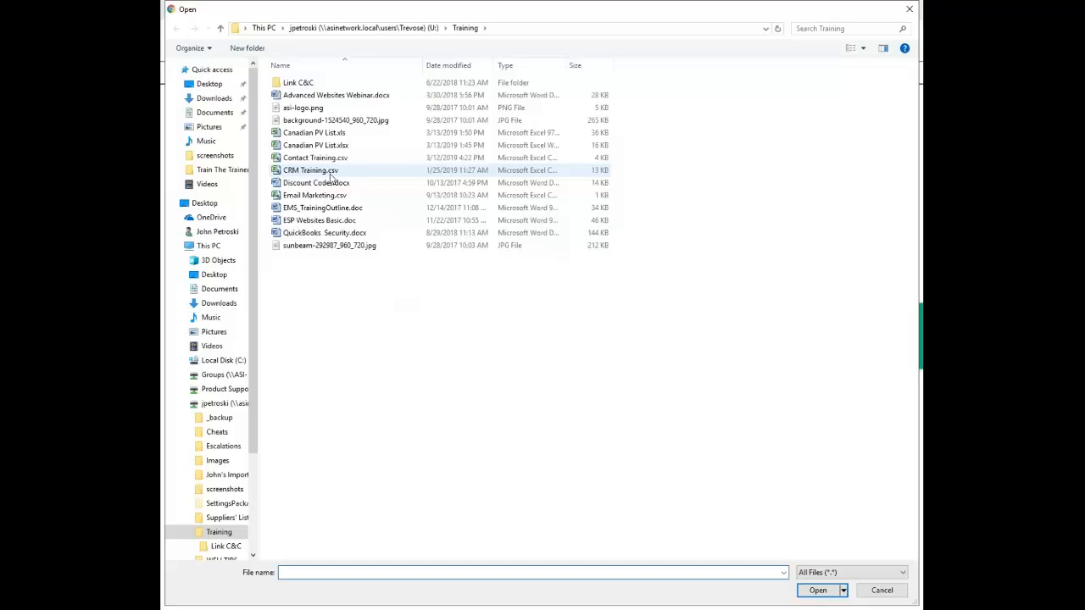
click(331, 172)
double_click(331, 173)
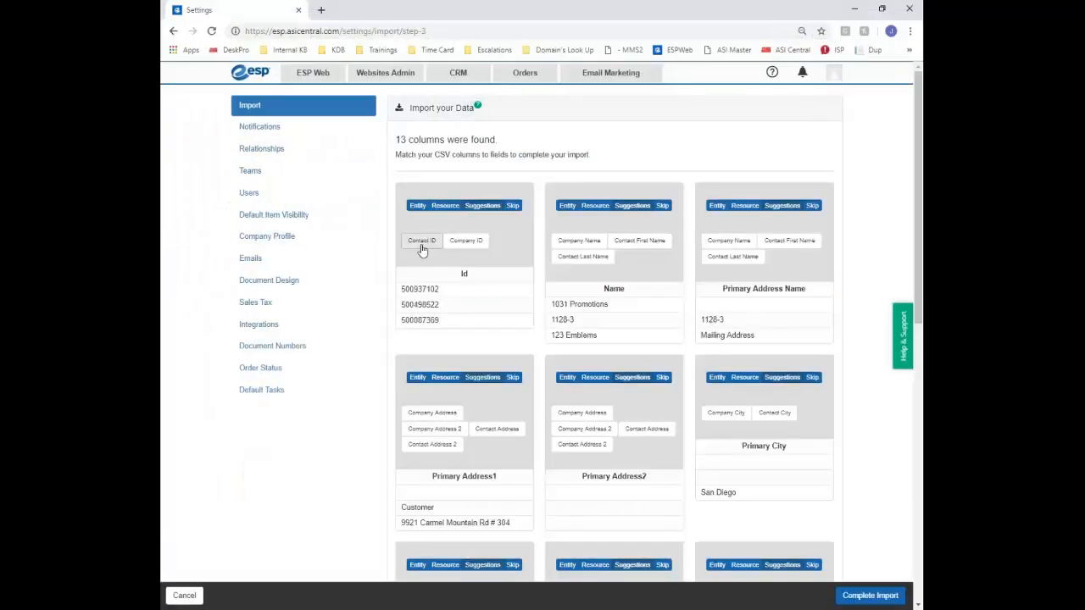
Map Id, Name, Address1, Address2 and City columns, skipping Primary Address Name
click(422, 248)
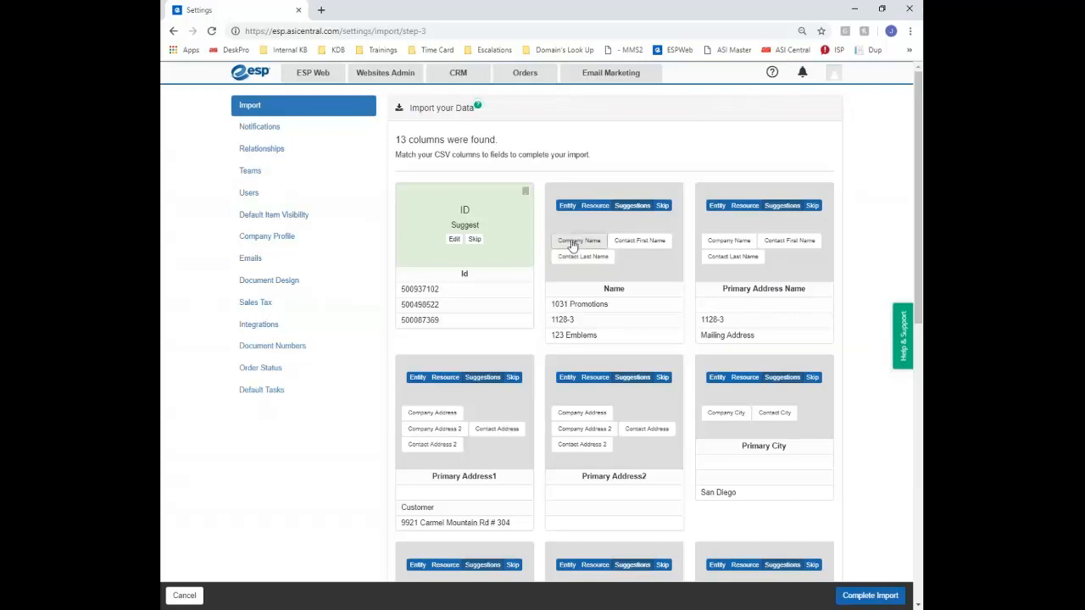
click(580, 244)
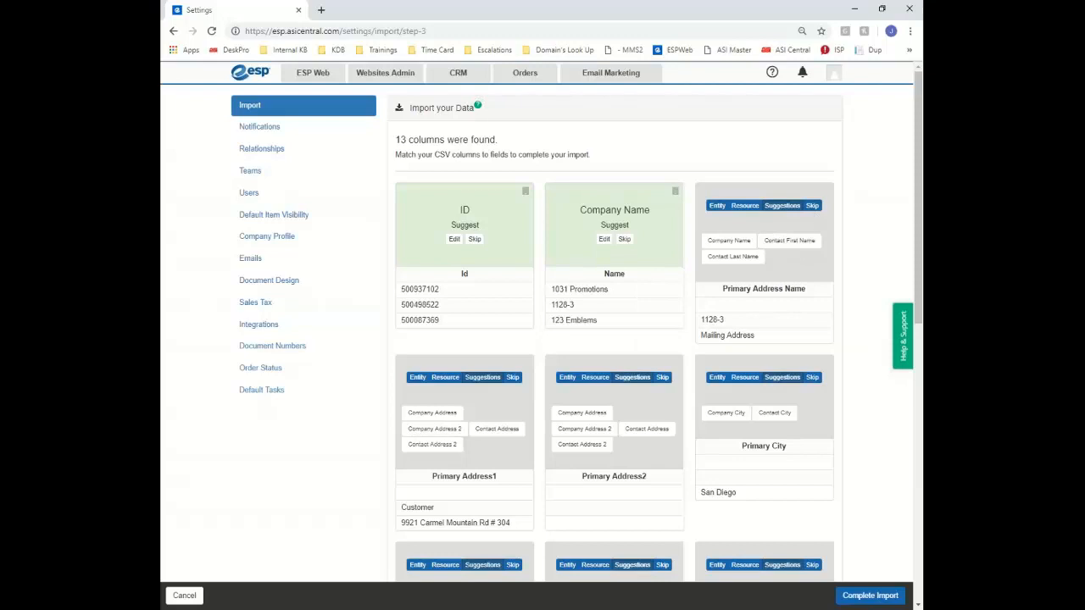
click(811, 206)
scroll(385, 362, down, 1)
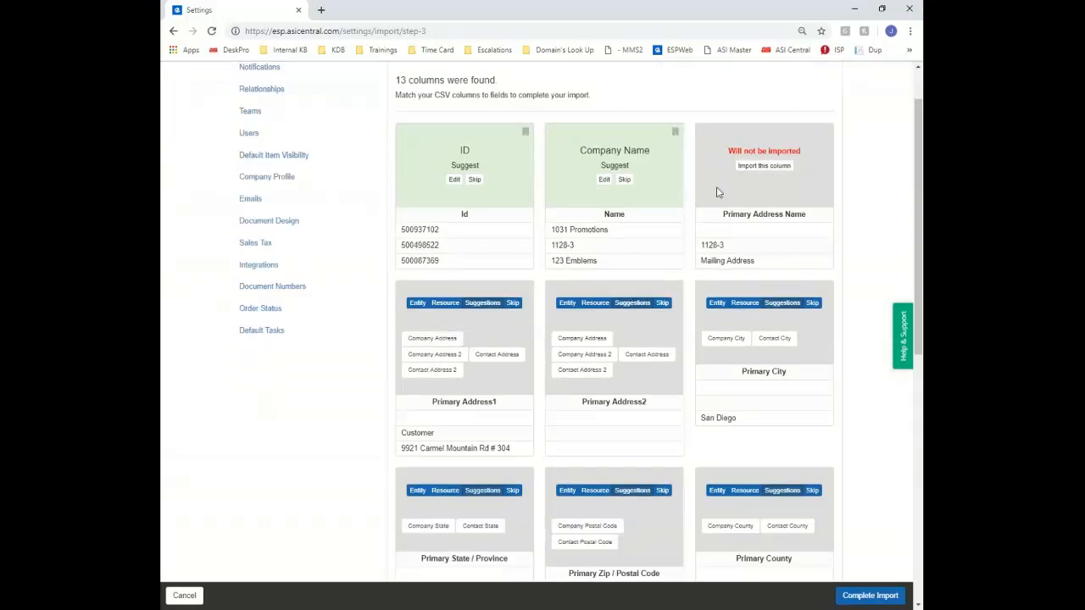
click(436, 355)
click(600, 356)
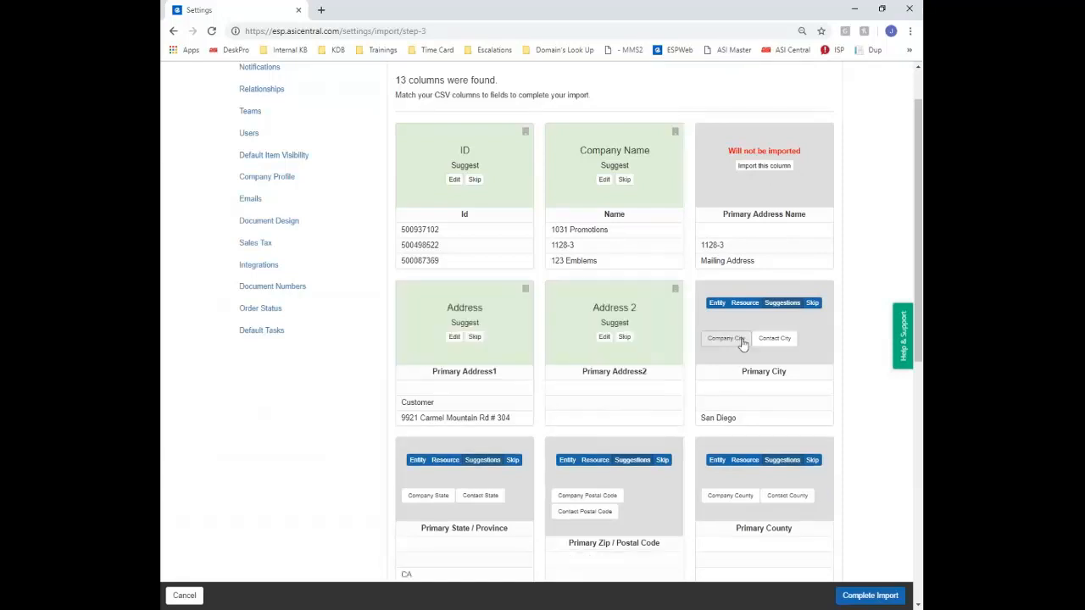
click(734, 339)
scroll(406, 397, down, 1)
scroll(406, 396, down, 2)
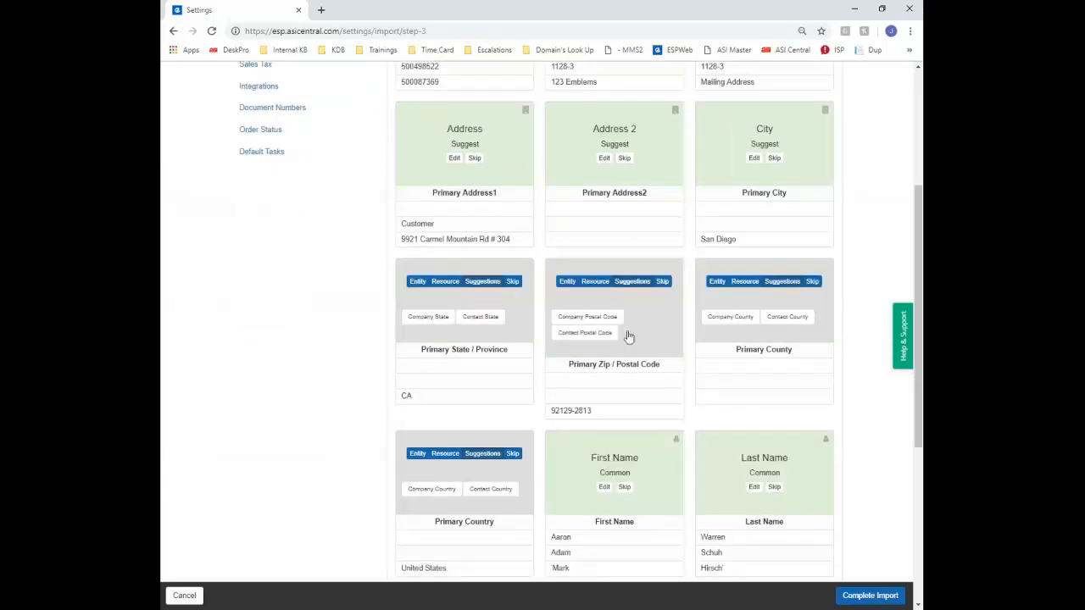
Map the state, zip, county, country and Emails columns to their contact fields
click(420, 322)
click(586, 317)
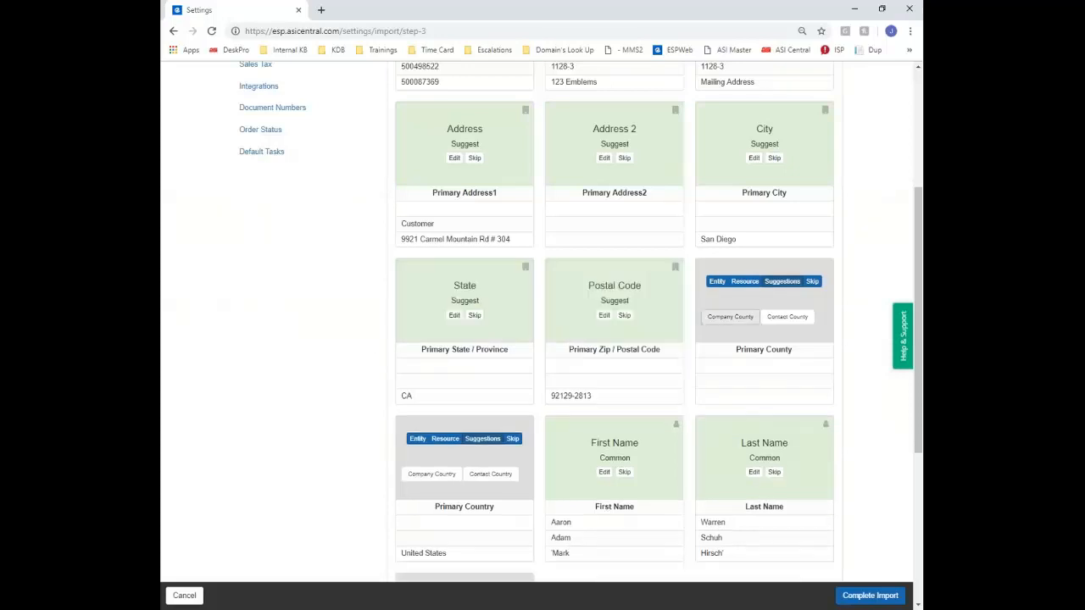
click(730, 317)
scroll(457, 365, down, 1)
scroll(458, 365, down, 2)
click(428, 296)
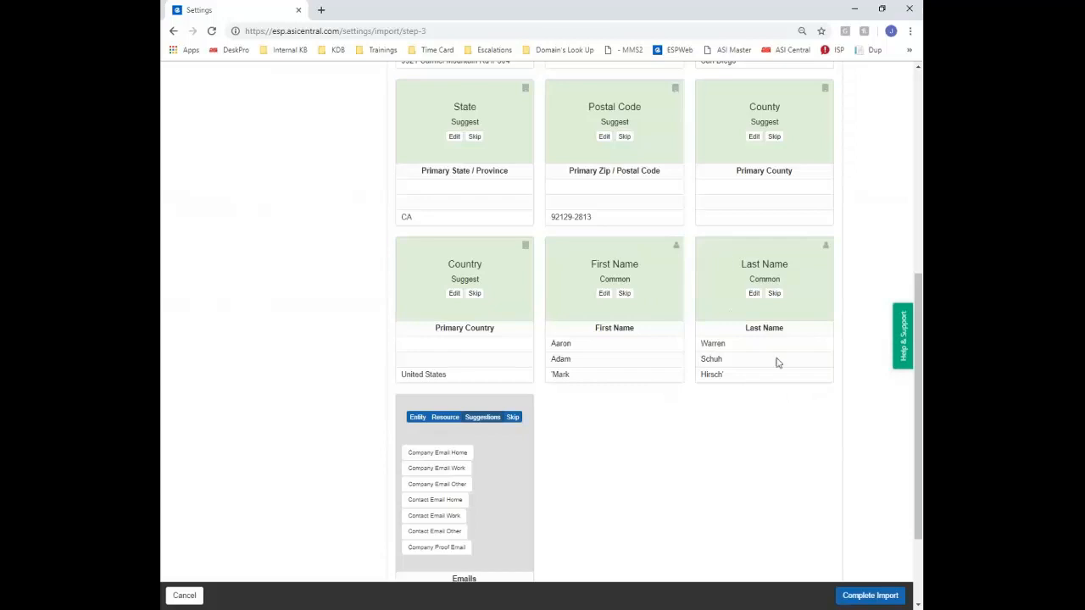
scroll(655, 371, down, 2)
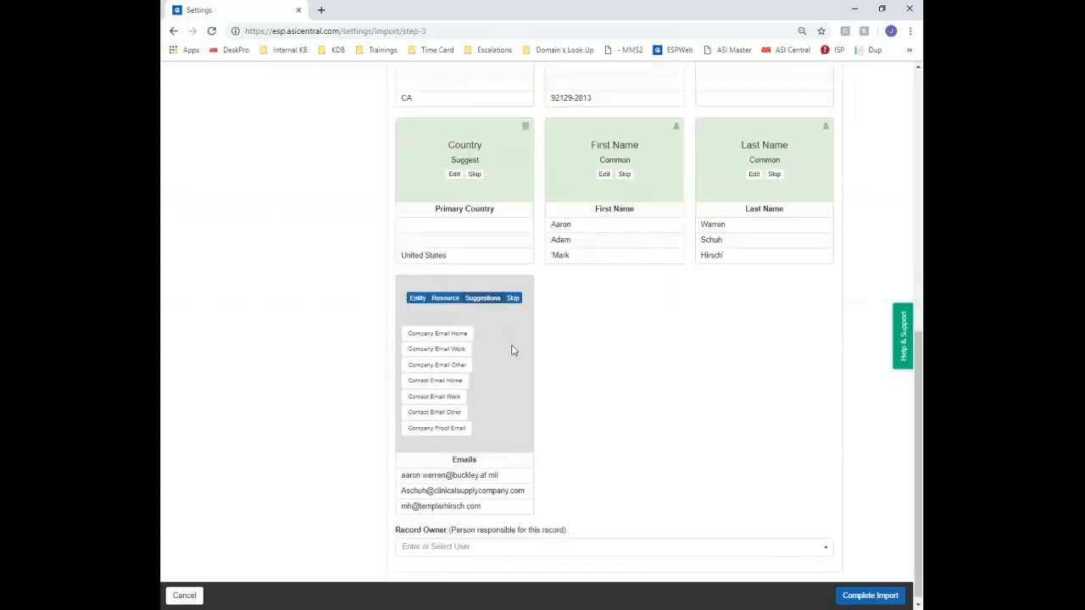
click(433, 396)
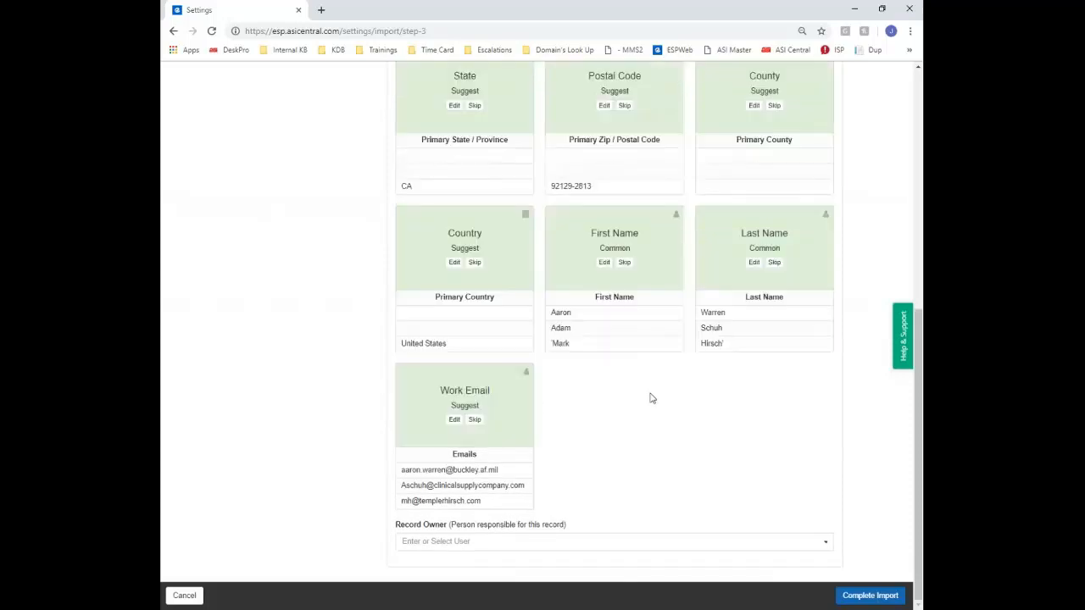
Make yourself the record owner and complete the import
click(515, 542)
click(617, 430)
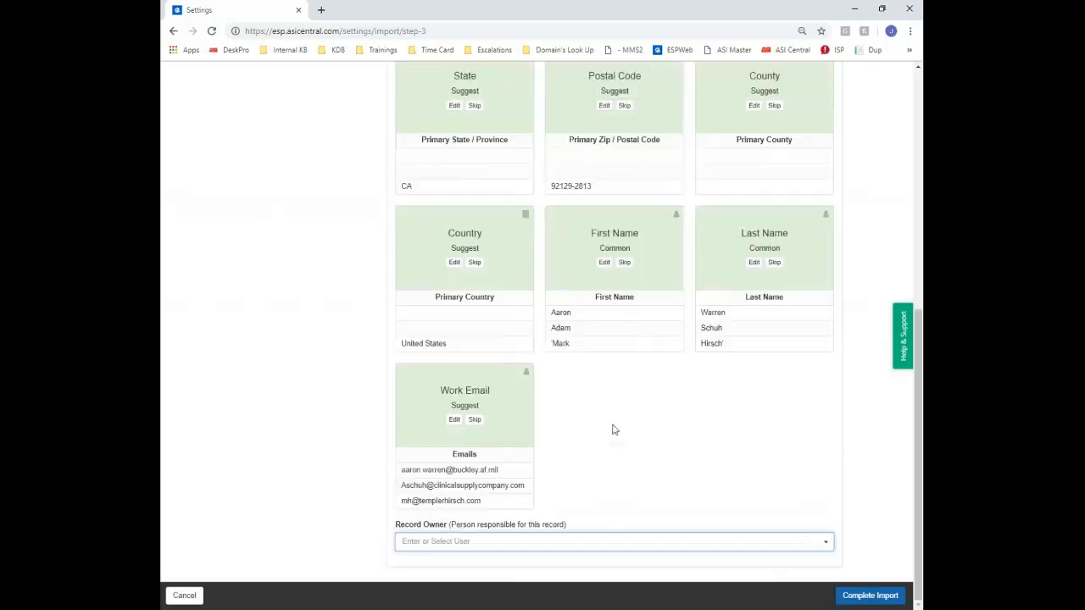
click(453, 548)
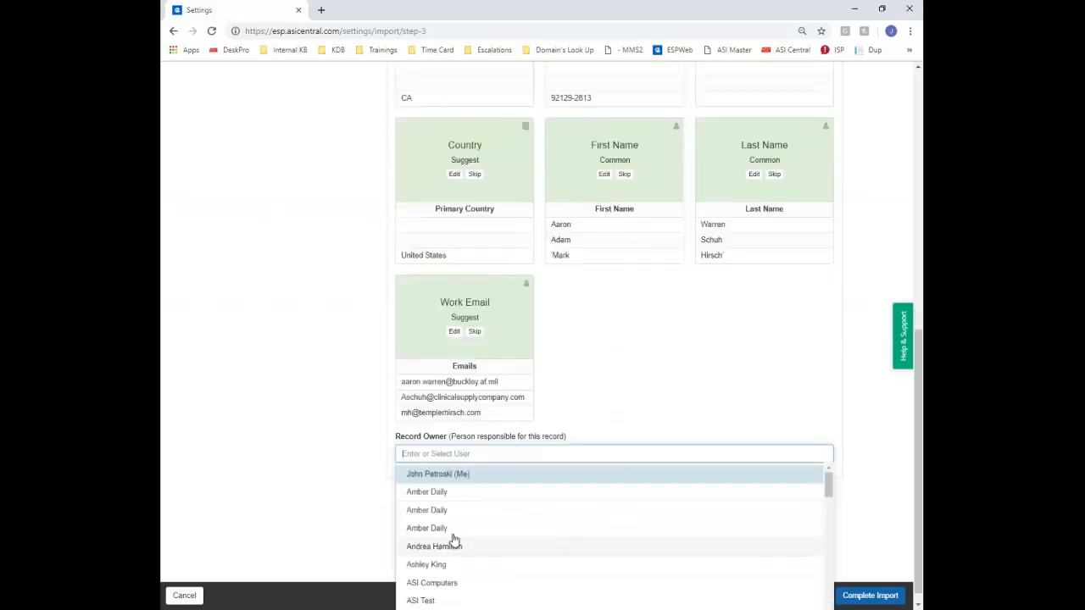
click(449, 480)
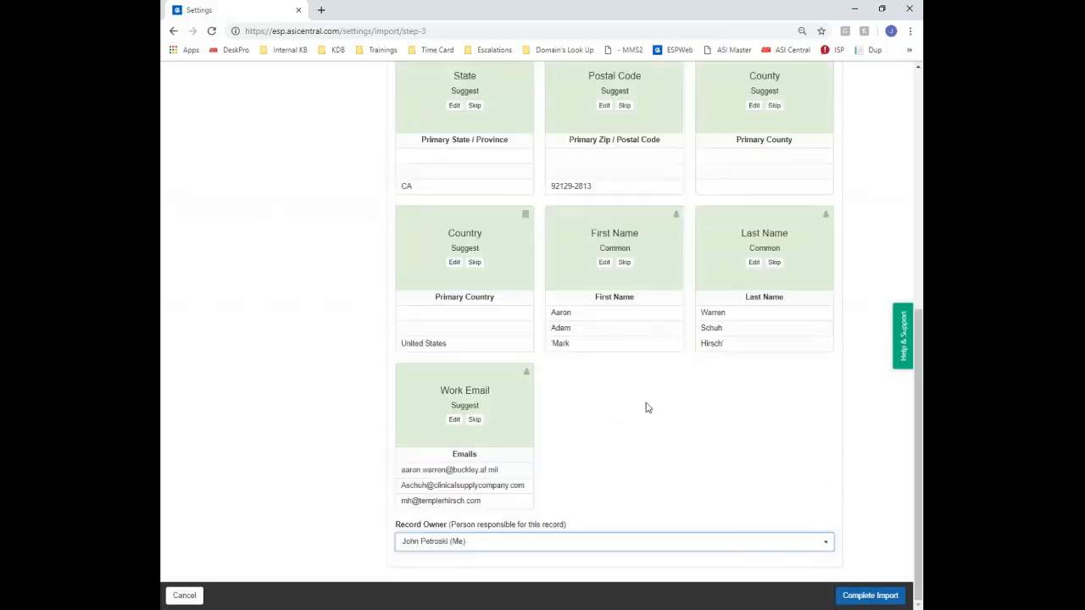
click(869, 594)
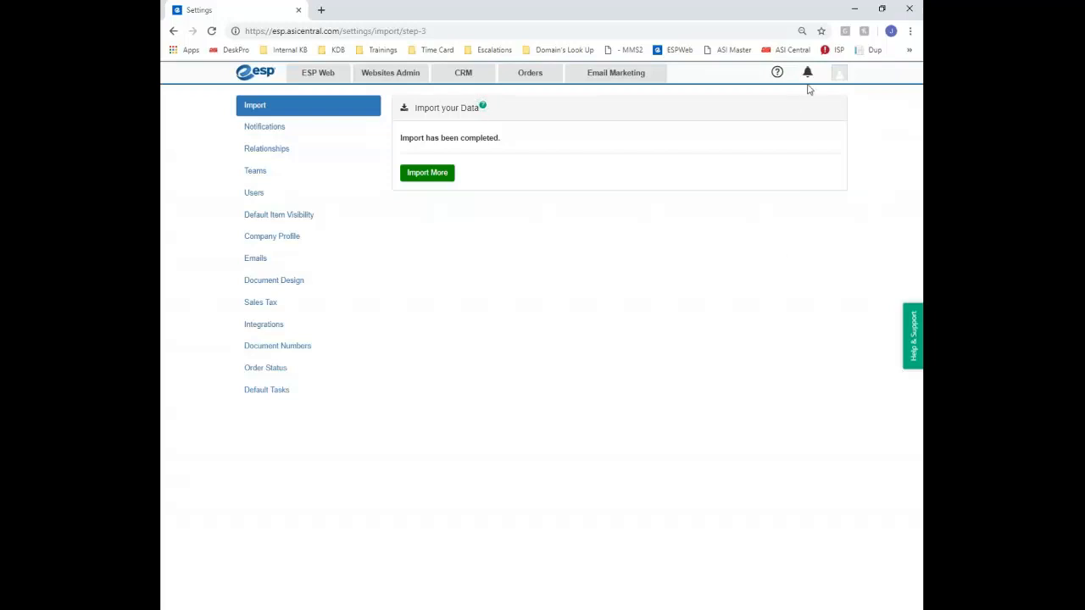
Return to the CRM Companies list from the import-completed page
click(471, 78)
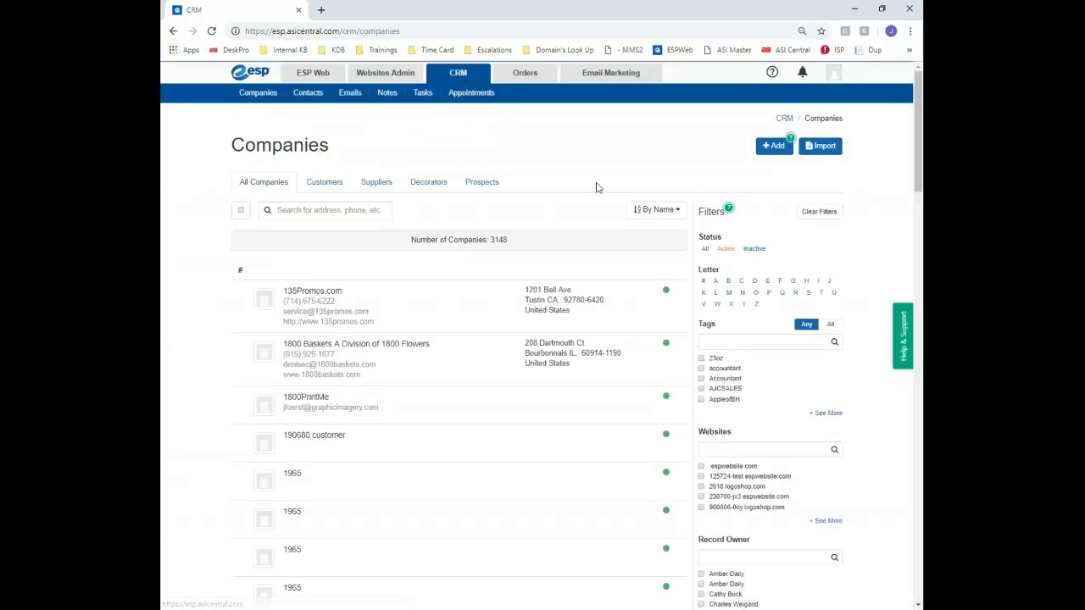
Open the CRM Contacts list and look over its sort options without changing them
click(297, 96)
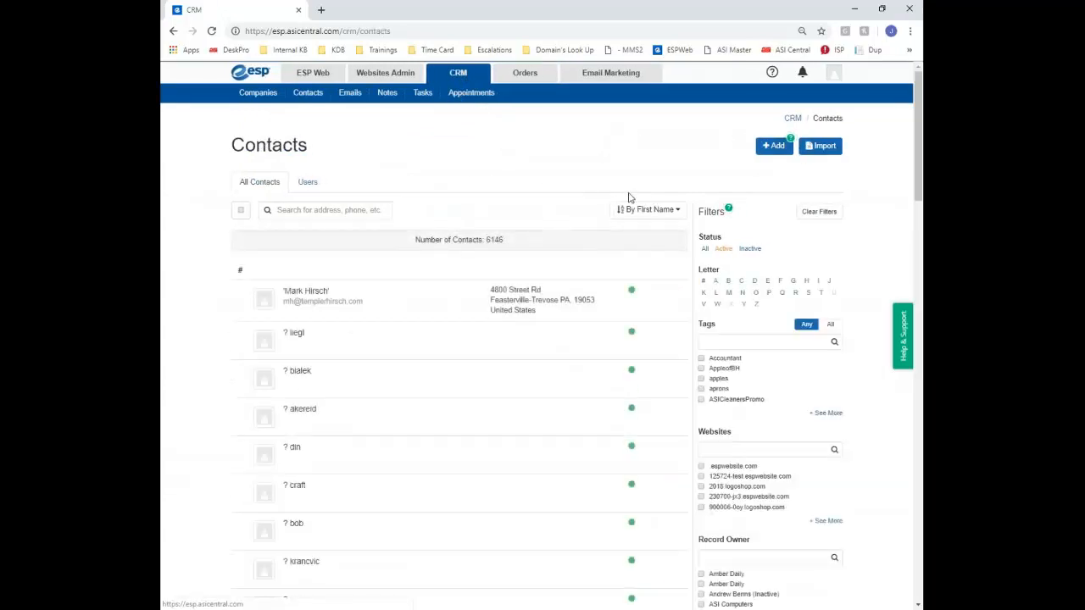
scroll(630, 198, down, 3)
scroll(579, 234, up, 3)
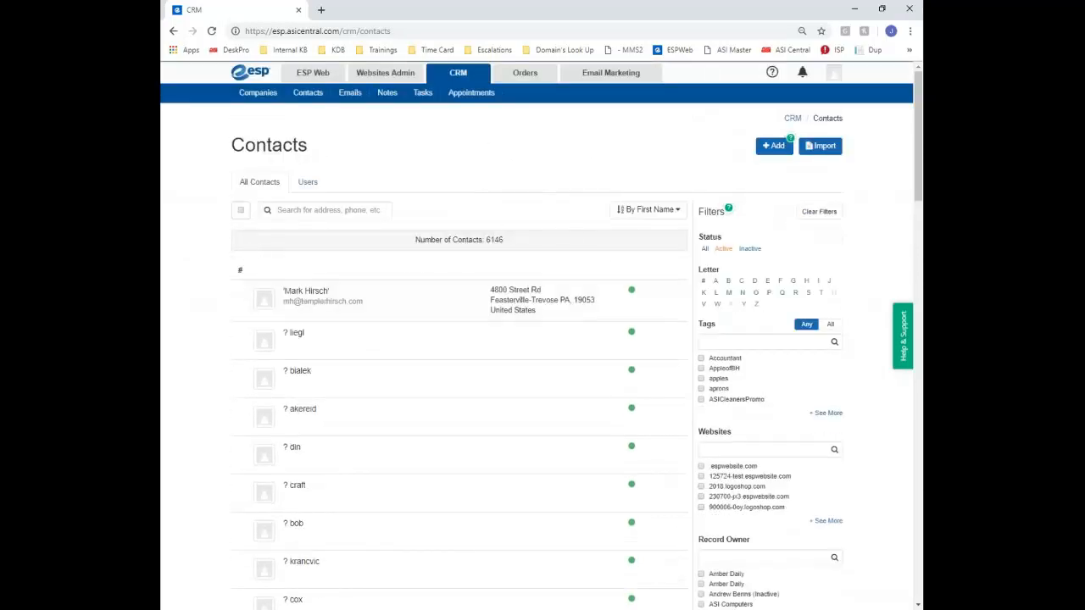
click(646, 212)
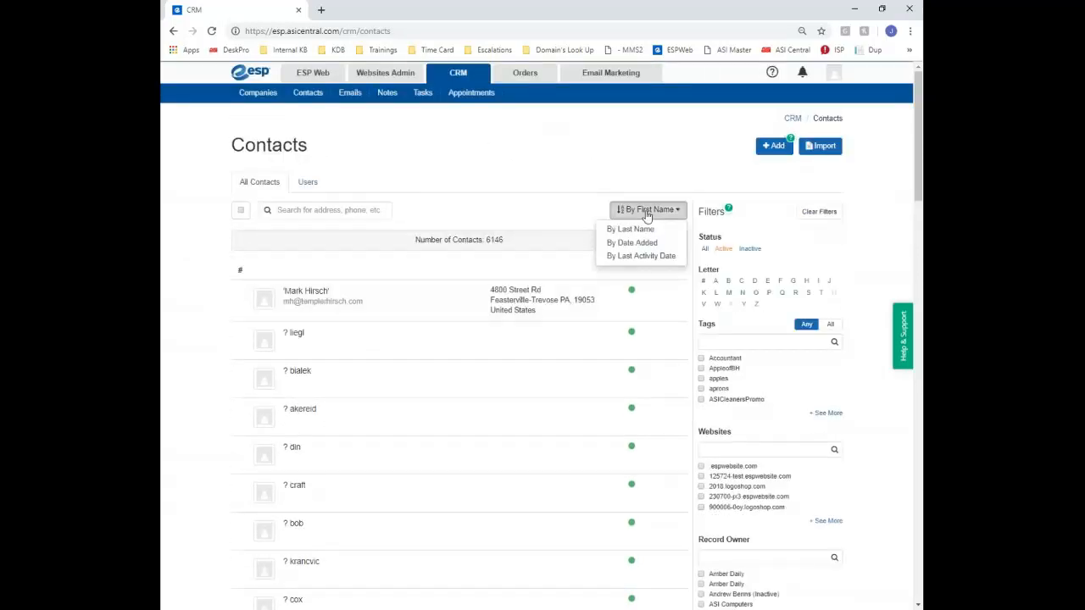
click(308, 212)
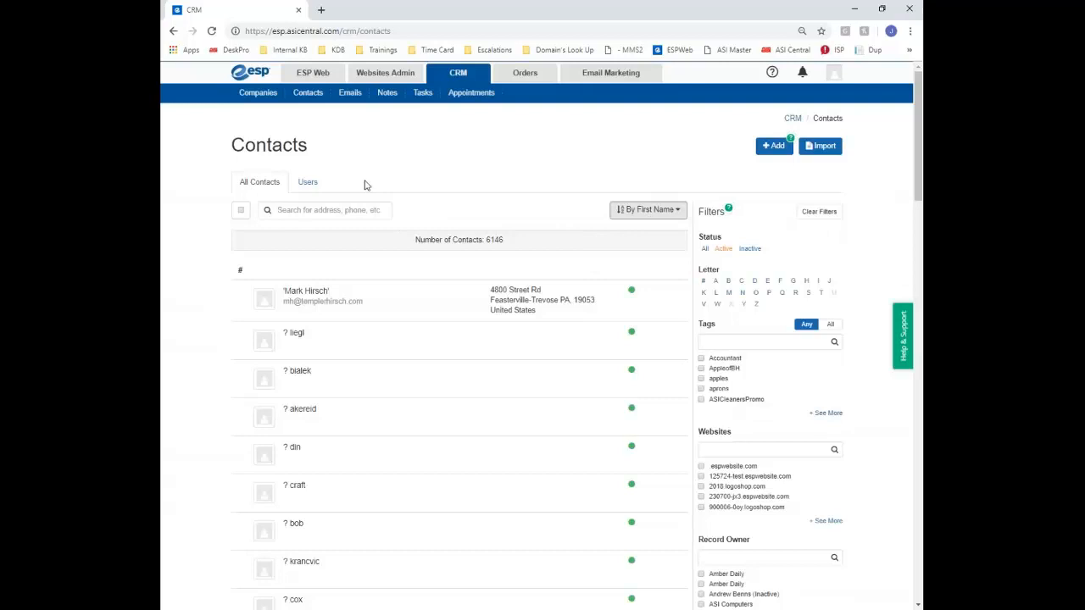
Show only the 60 Users contacts and start a new contact
click(308, 183)
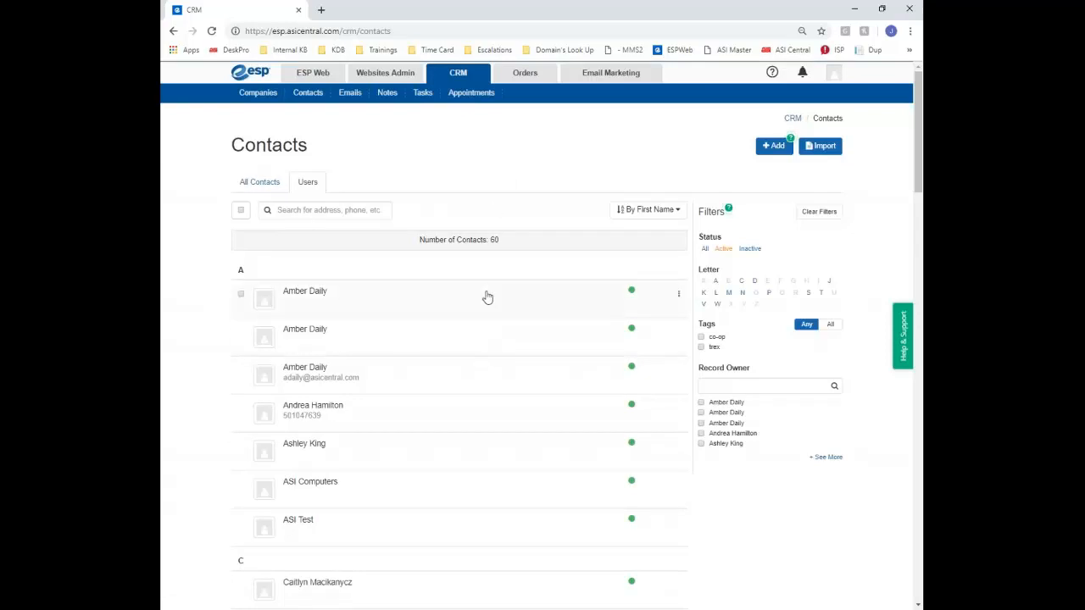
scroll(487, 297, down, 4)
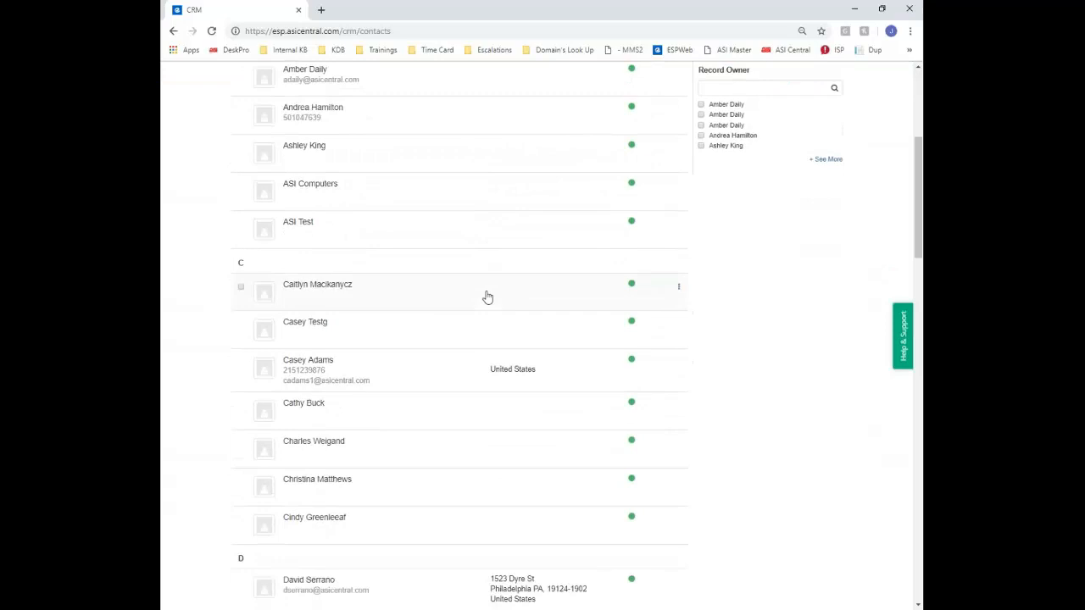
scroll(488, 296, up, 4)
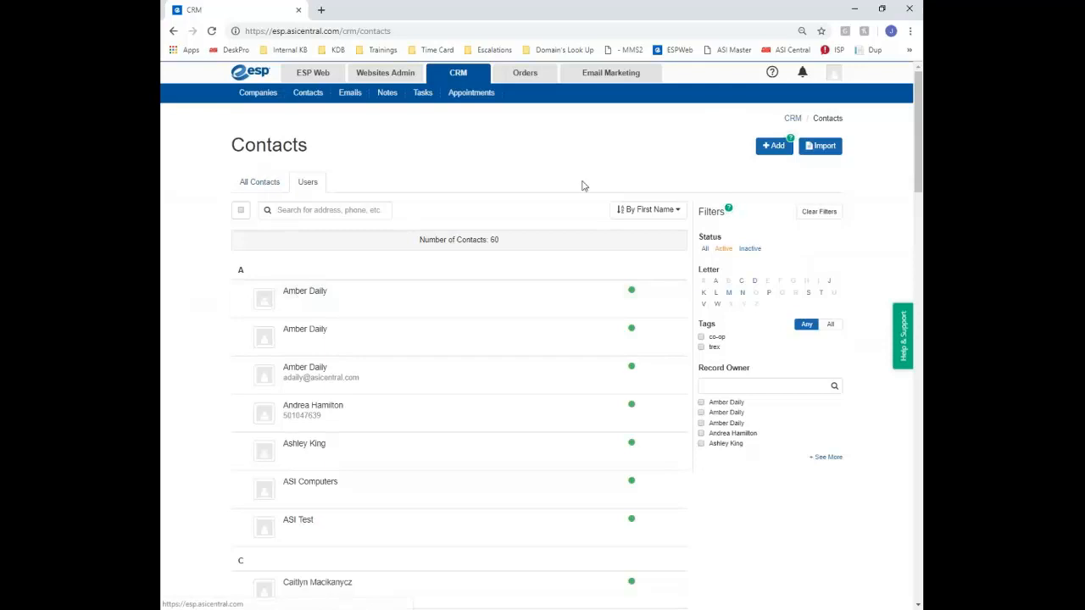
click(783, 151)
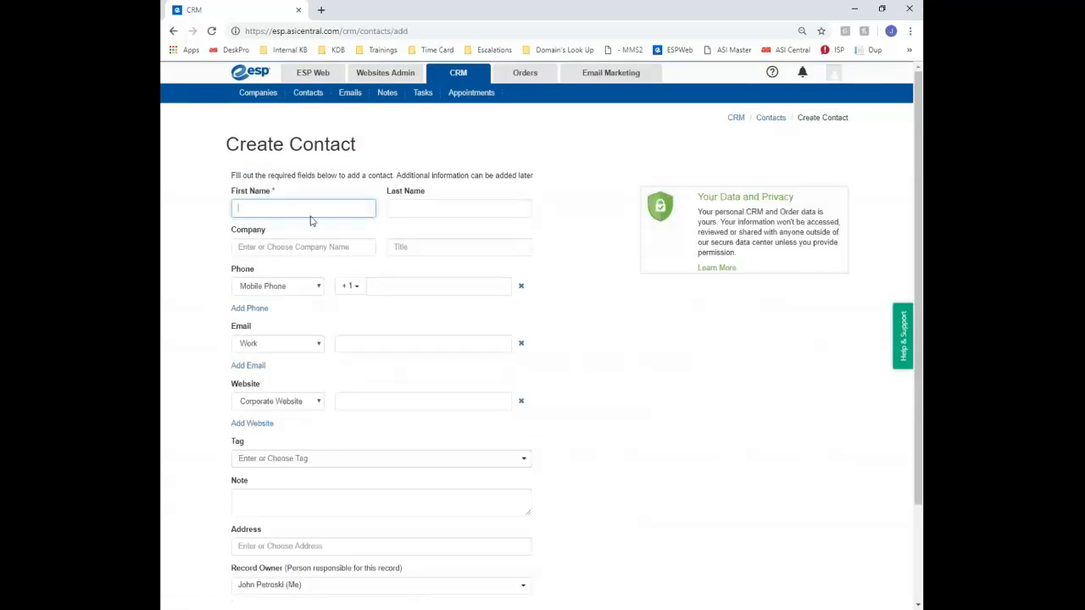
Leave the new contact form, preview the CSV import option, and return to Companies
scroll(343, 299, down, 2)
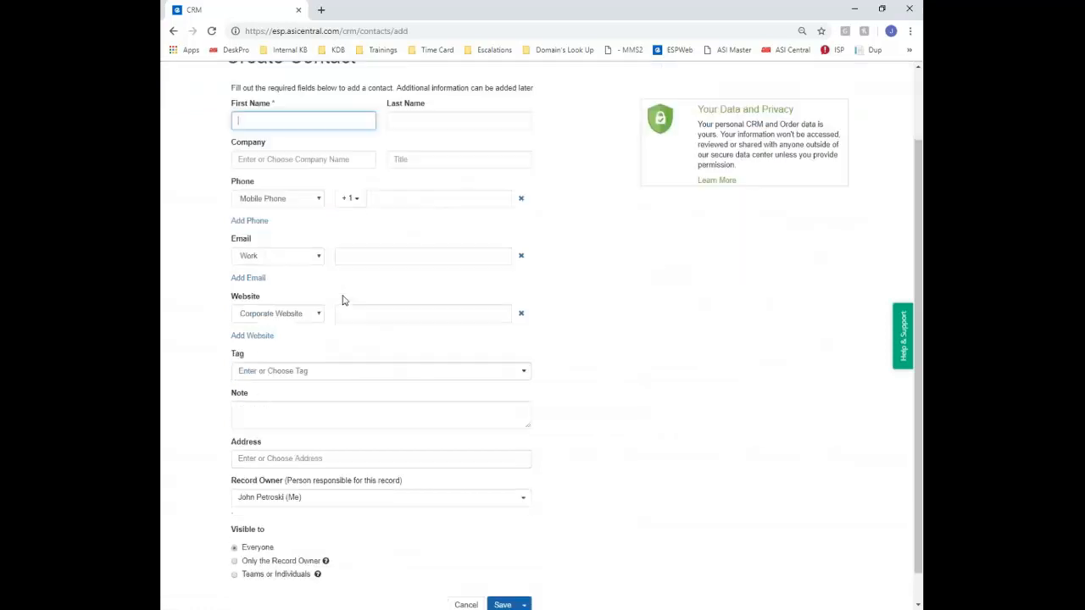
scroll(343, 299, up, 2)
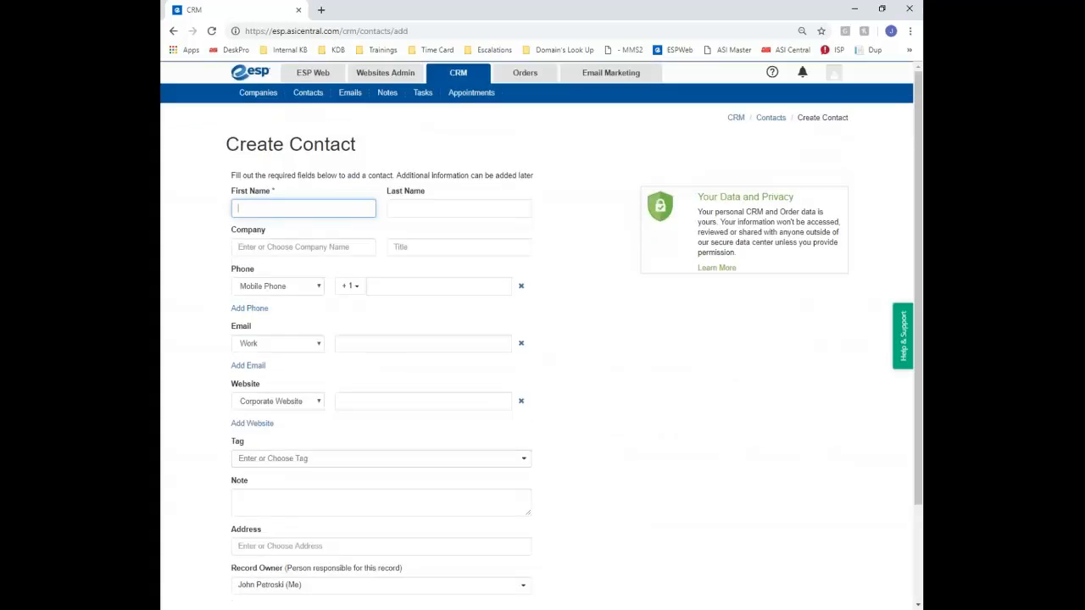
click(298, 95)
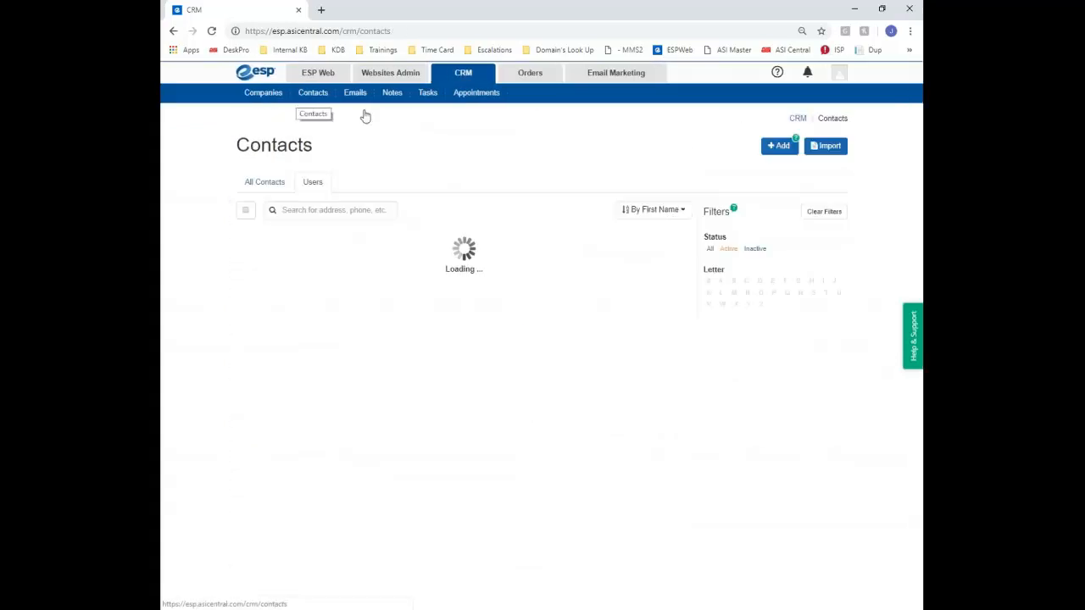
click(828, 145)
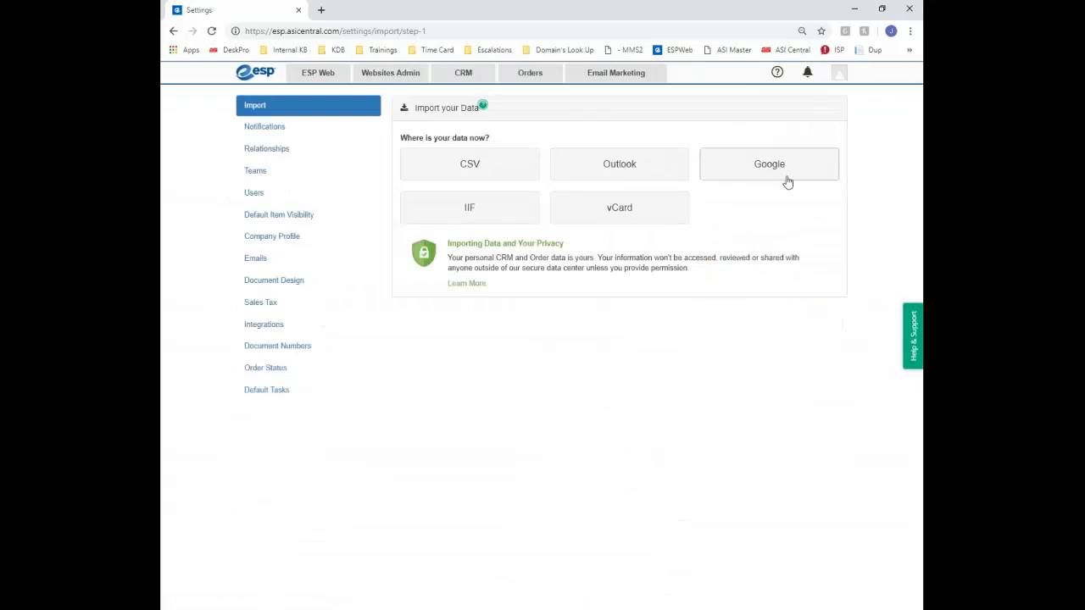
click(525, 171)
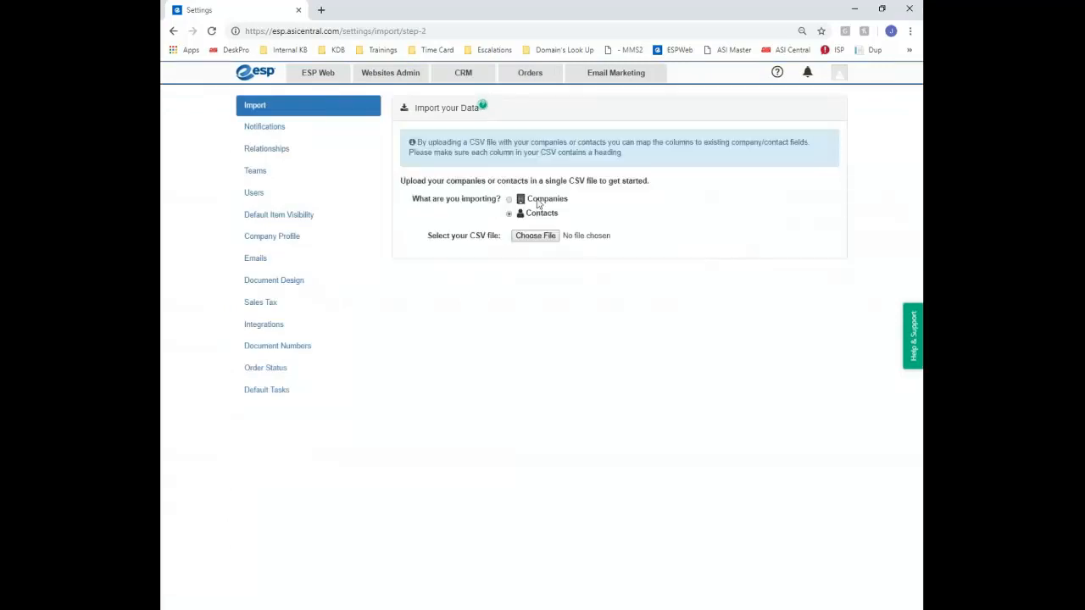
click(258, 111)
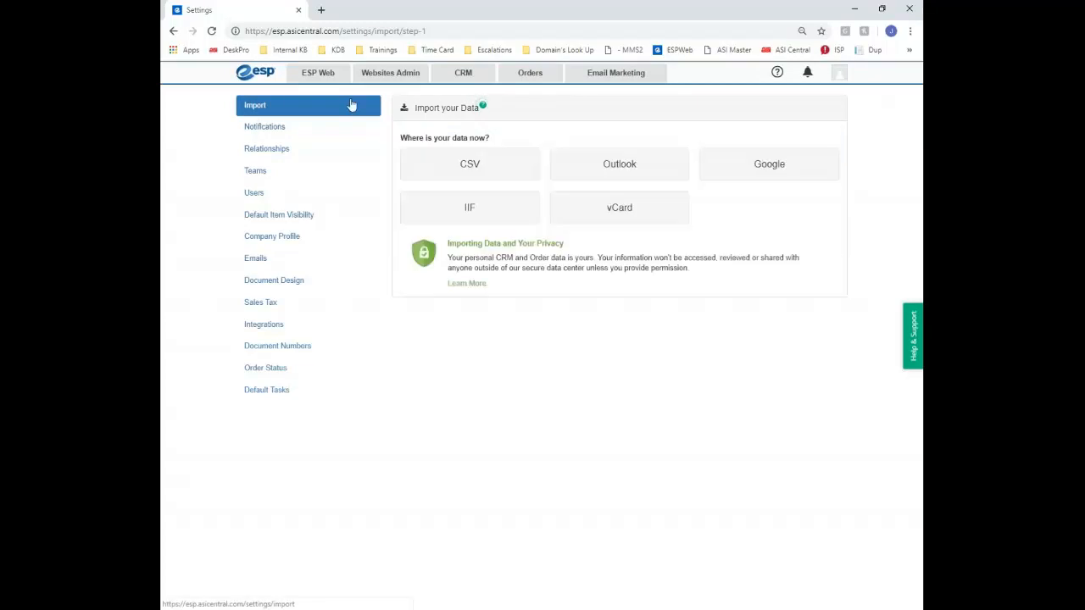
click(460, 73)
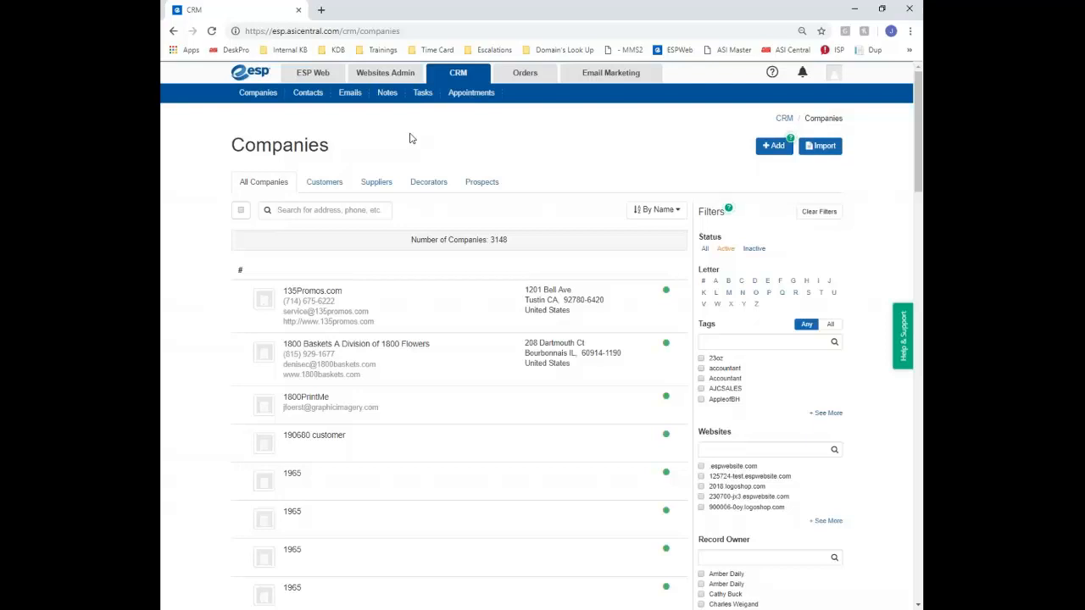
Browse My Emails, Spam and All Emails, then read the Order ASI1000348 payment request
click(347, 95)
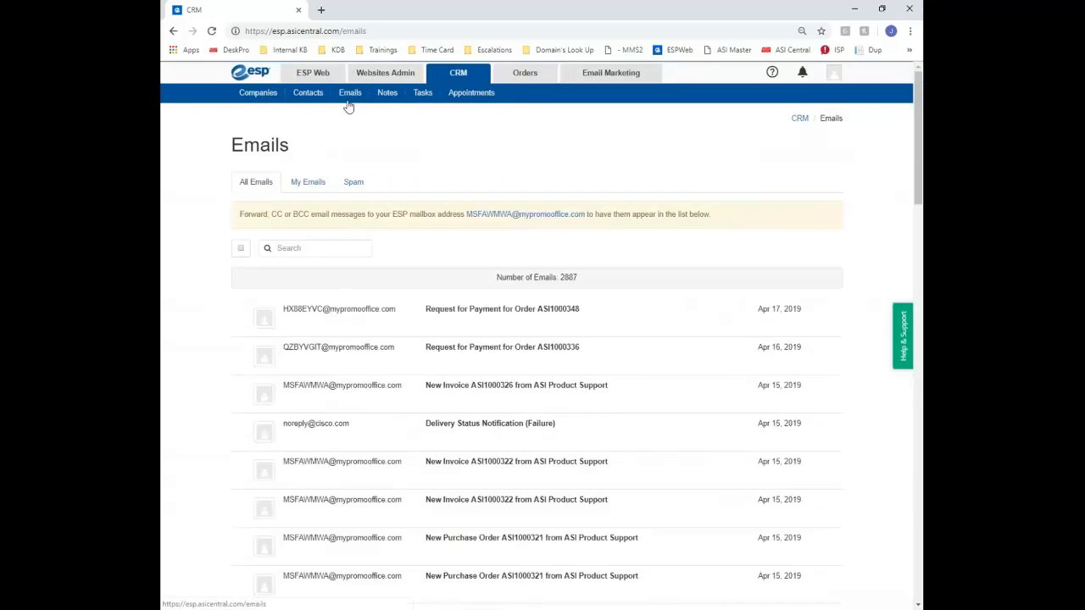
click(307, 182)
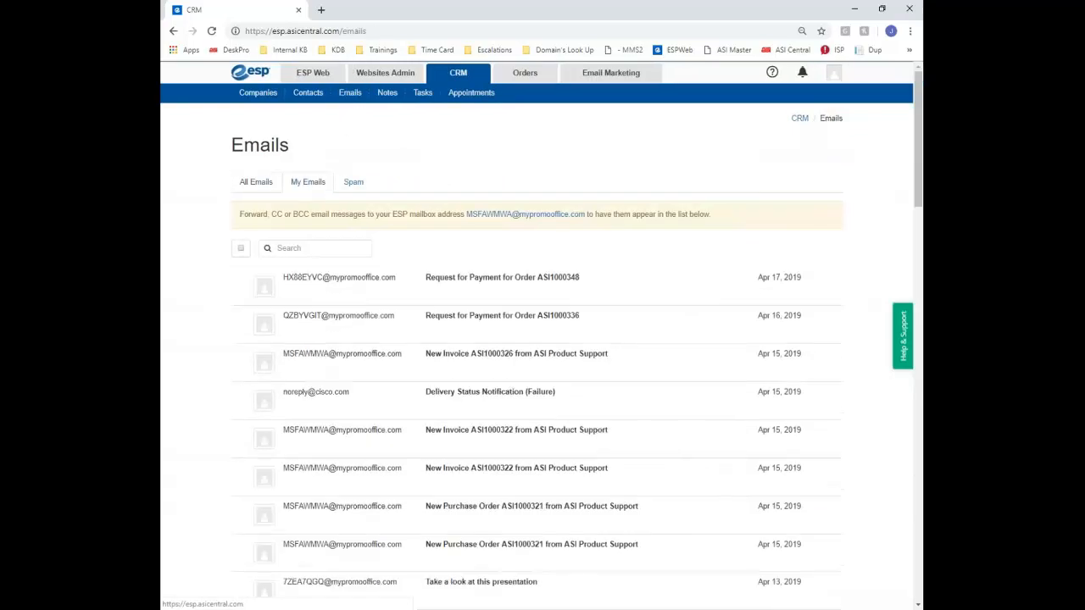
click(347, 186)
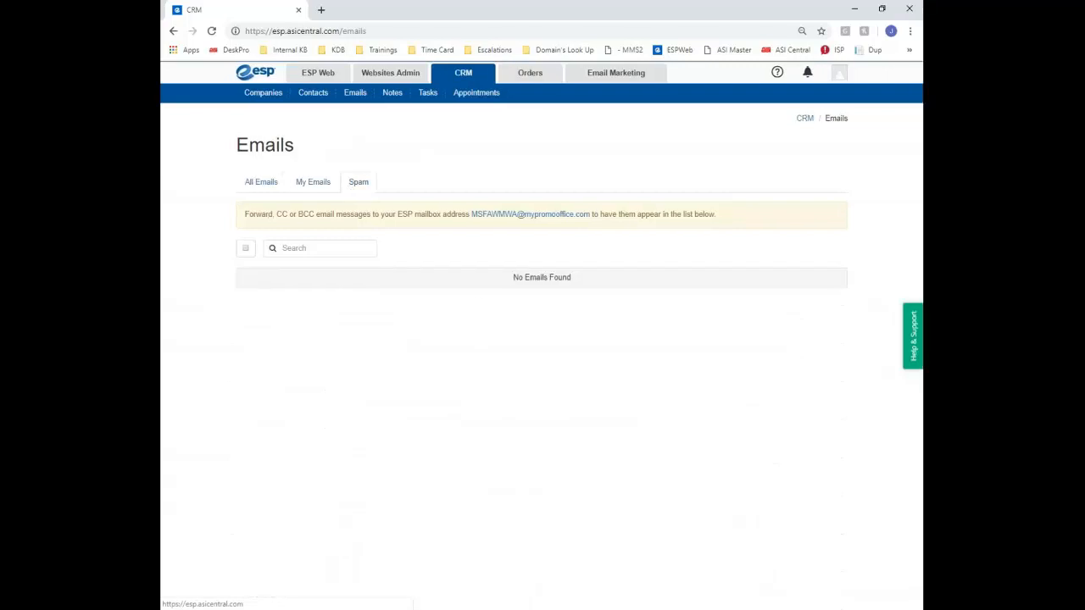
click(272, 186)
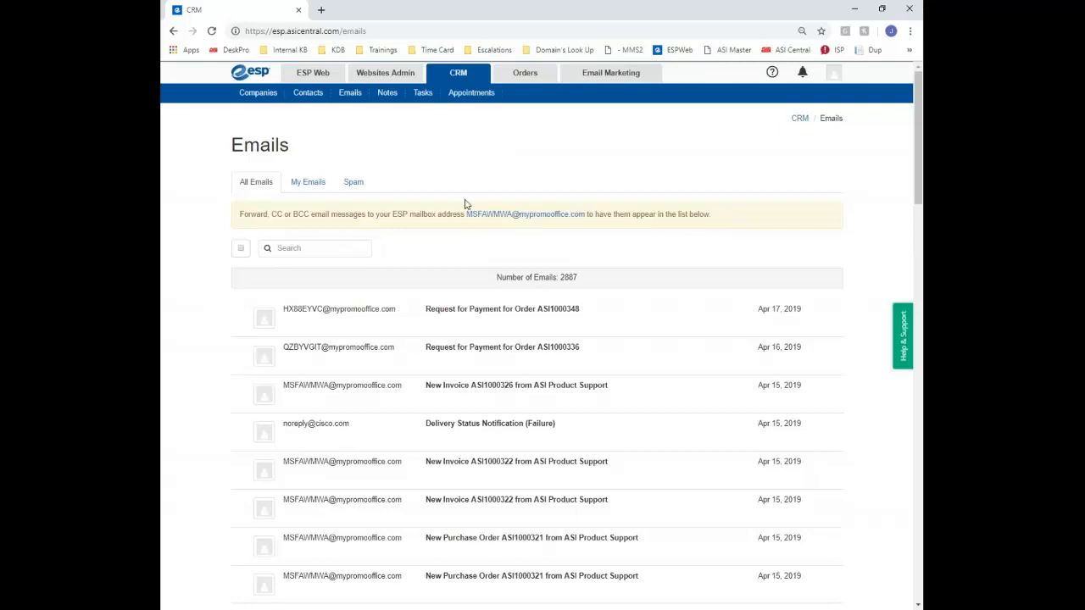
drag(465, 214, 588, 222)
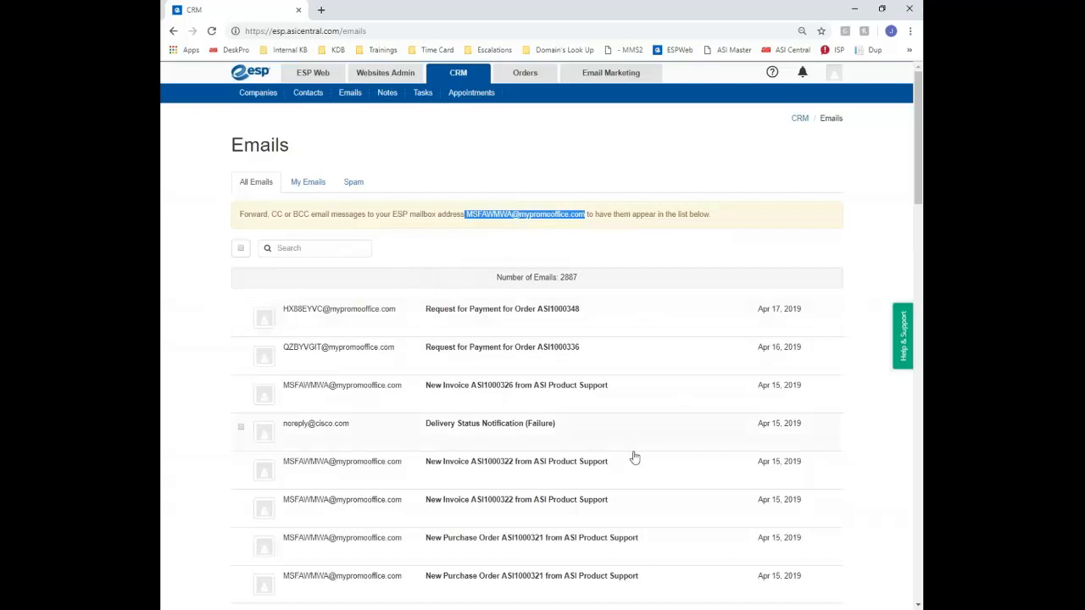
click(661, 330)
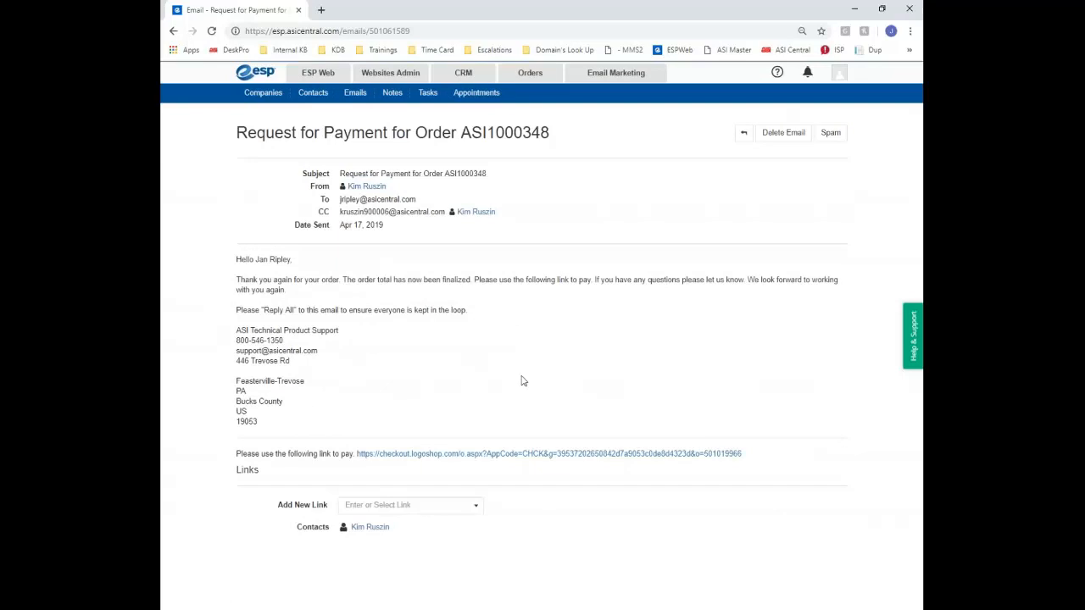
click(356, 97)
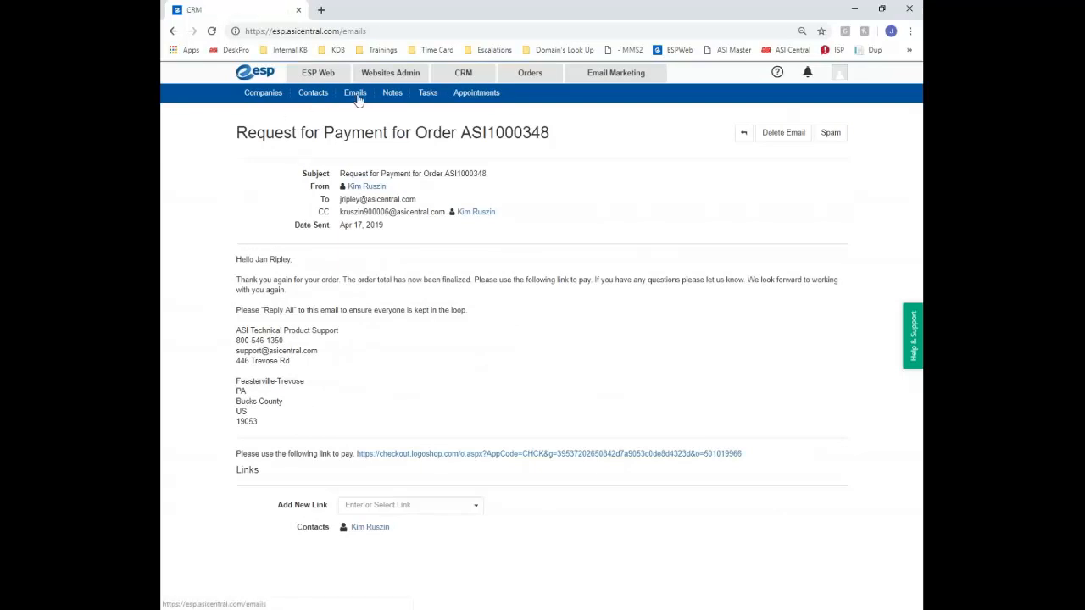
Open your CRM notes and sort them by date added
click(379, 96)
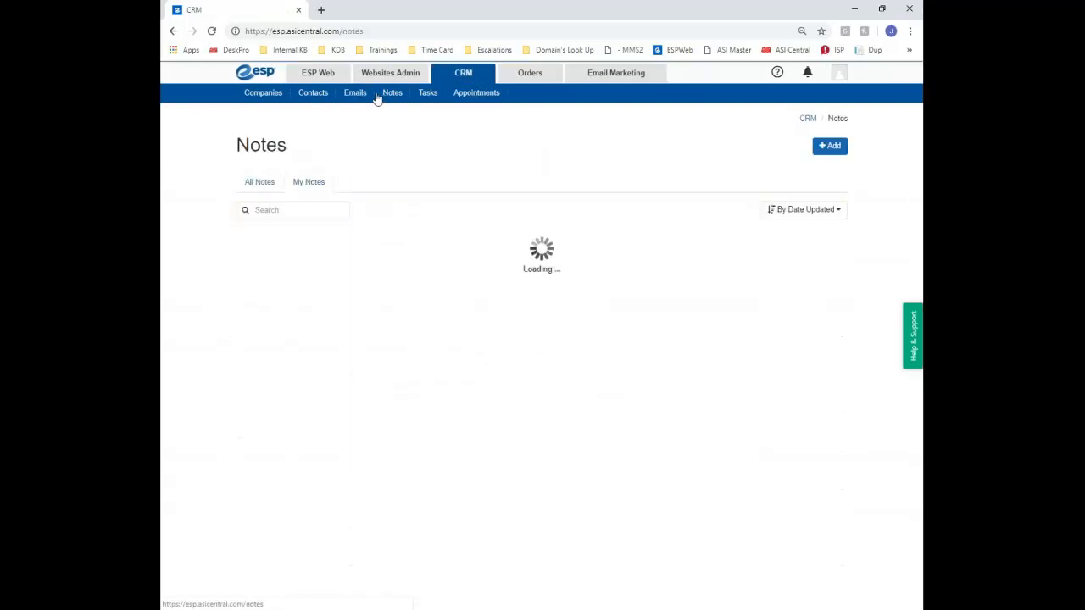
click(246, 183)
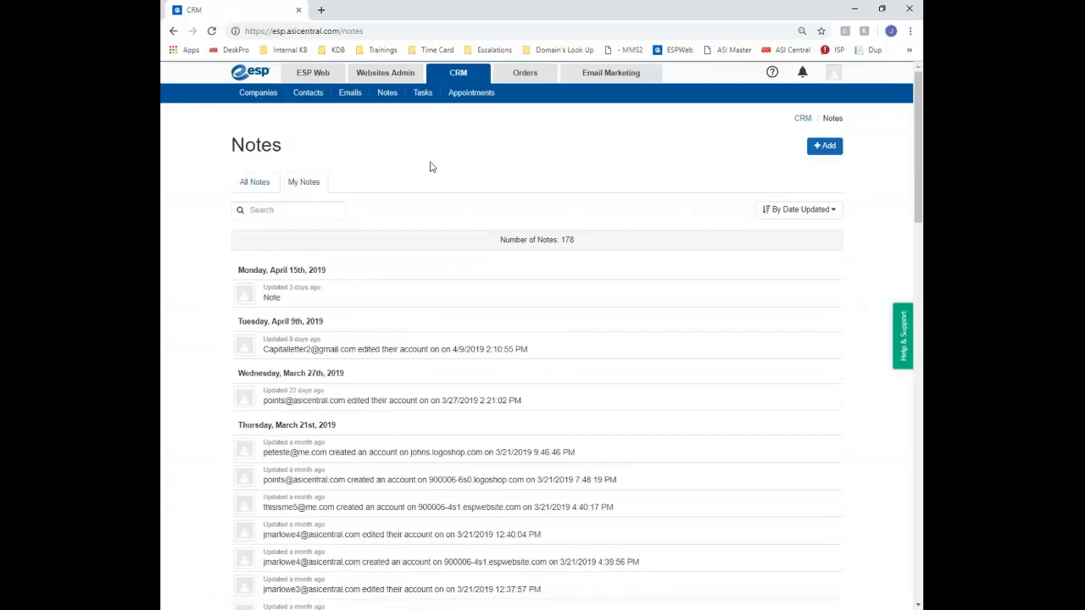
click(815, 214)
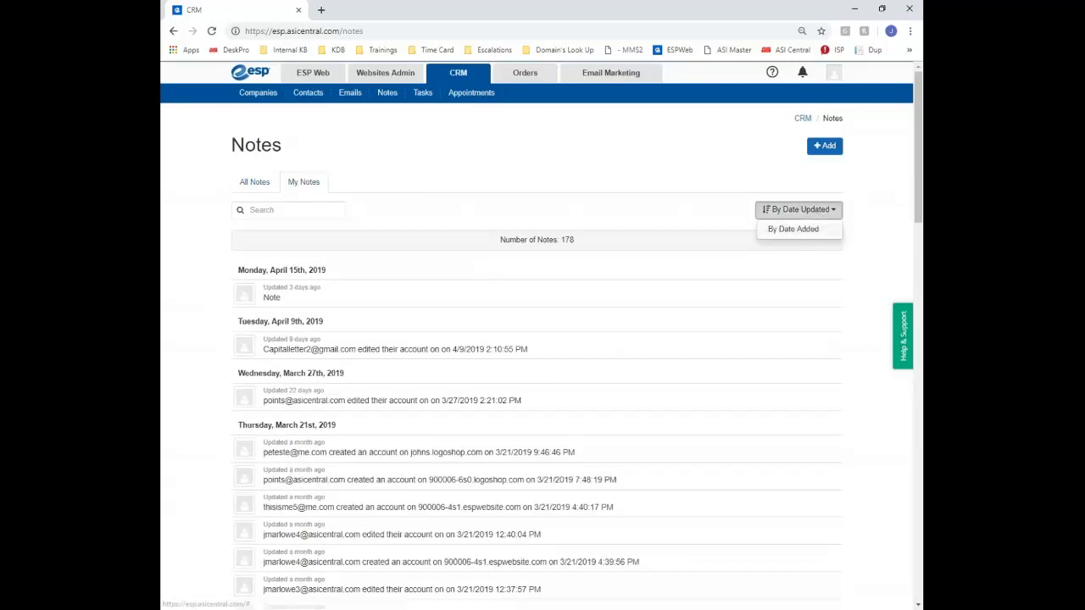
click(793, 228)
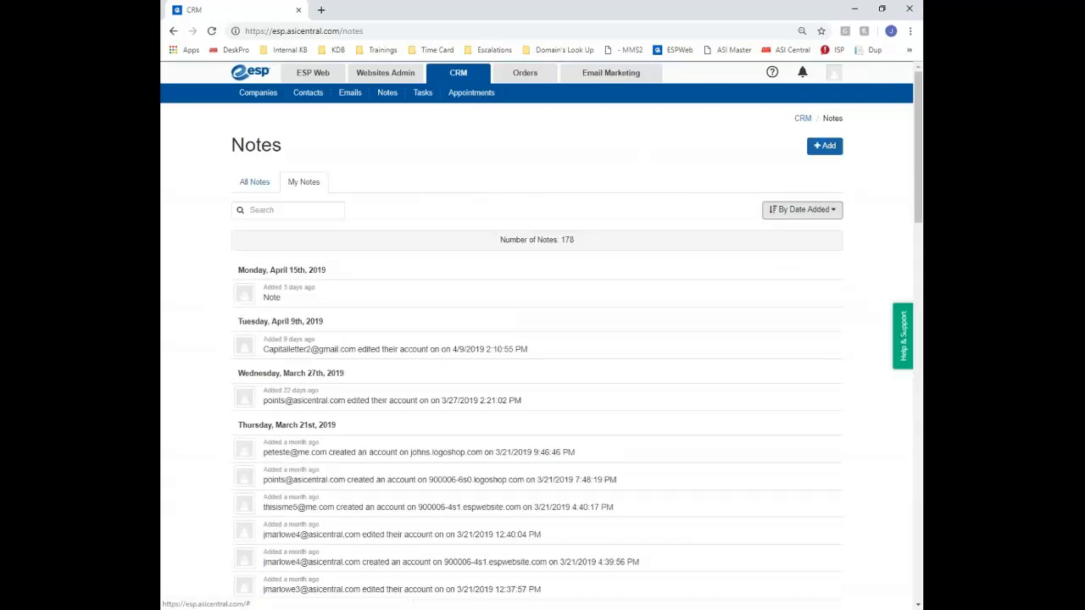
Save a new note 'Call all Customer on Monday' and view All Notes
click(824, 145)
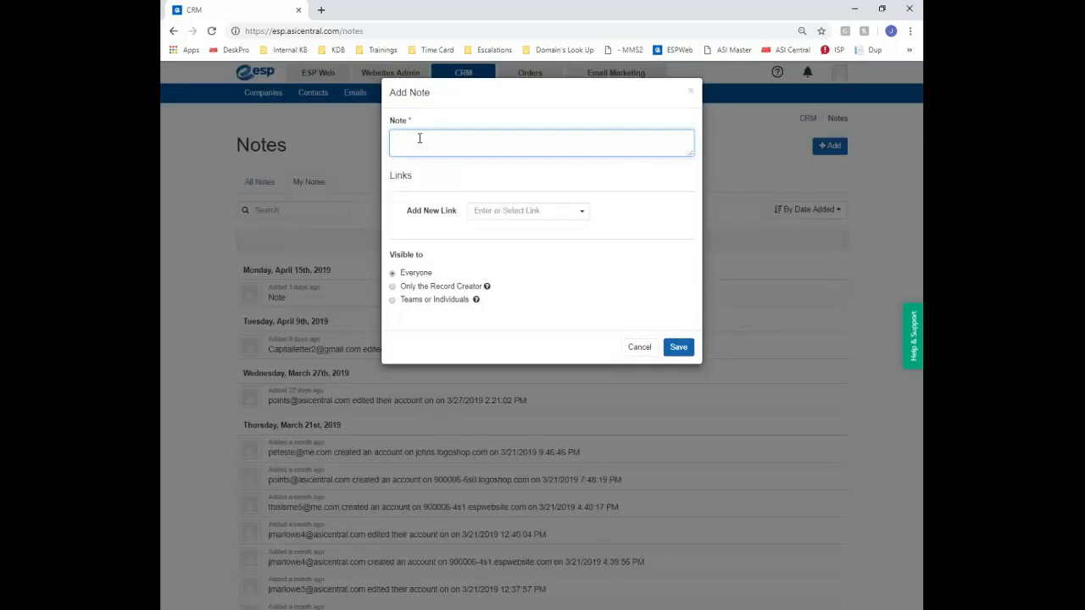
click(526, 218)
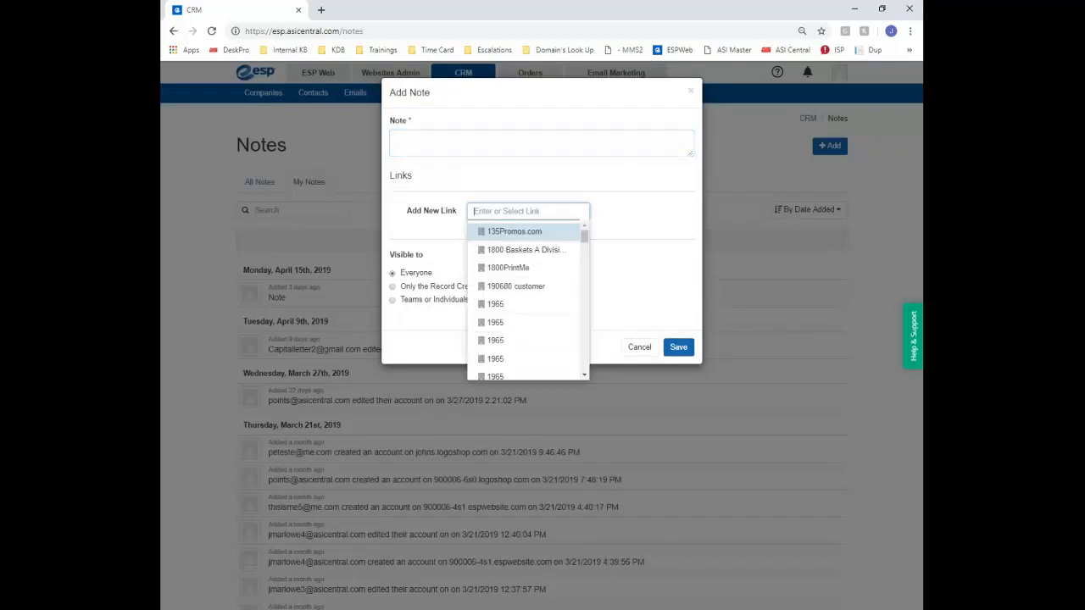
click(400, 233)
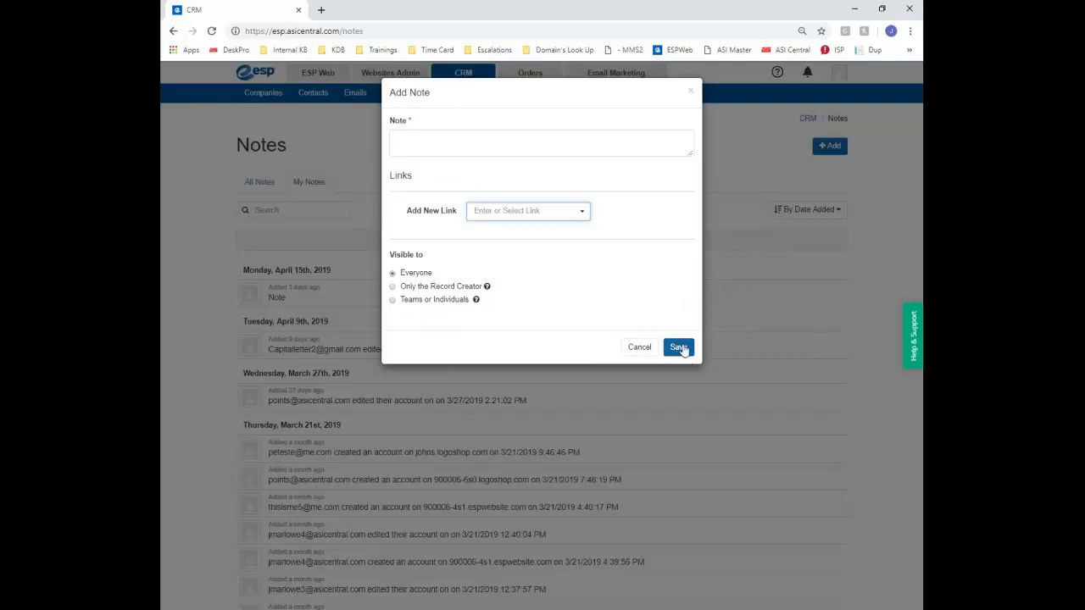
click(439, 143)
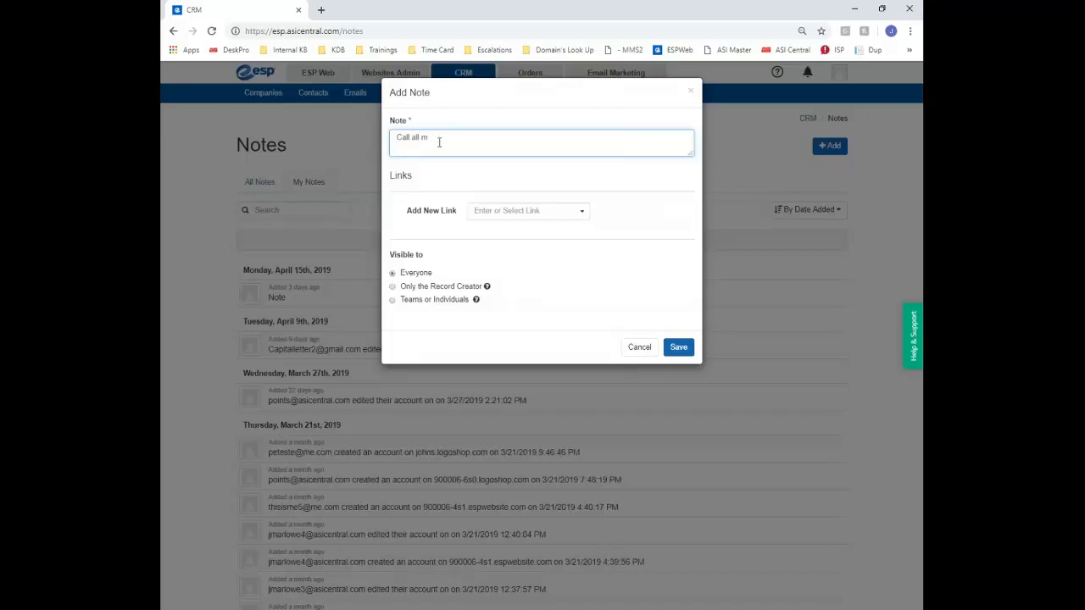
text(Call all Customer on Monday)
click(679, 355)
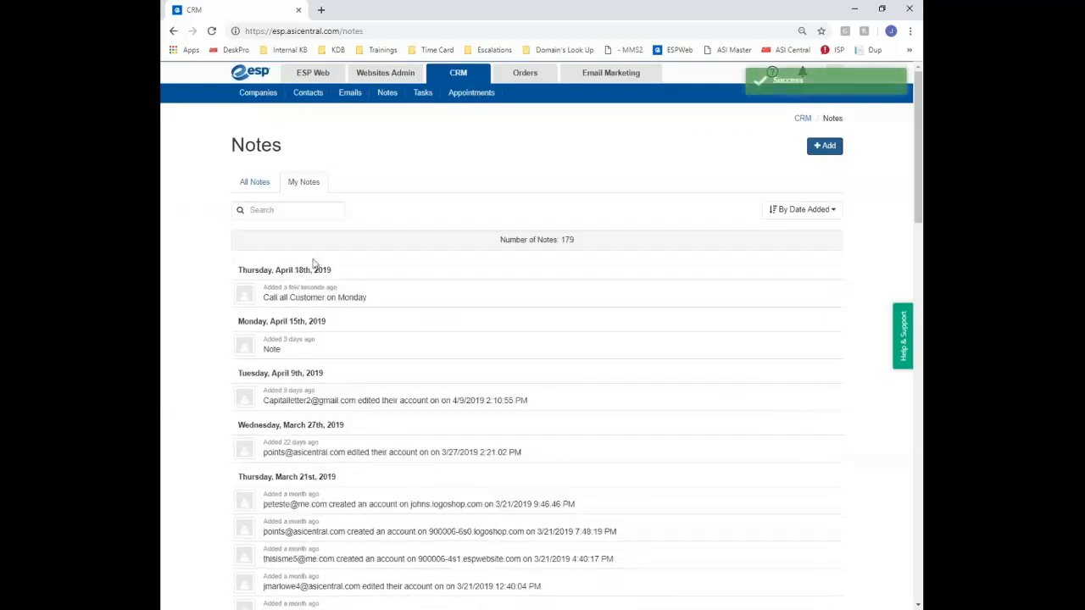
click(254, 182)
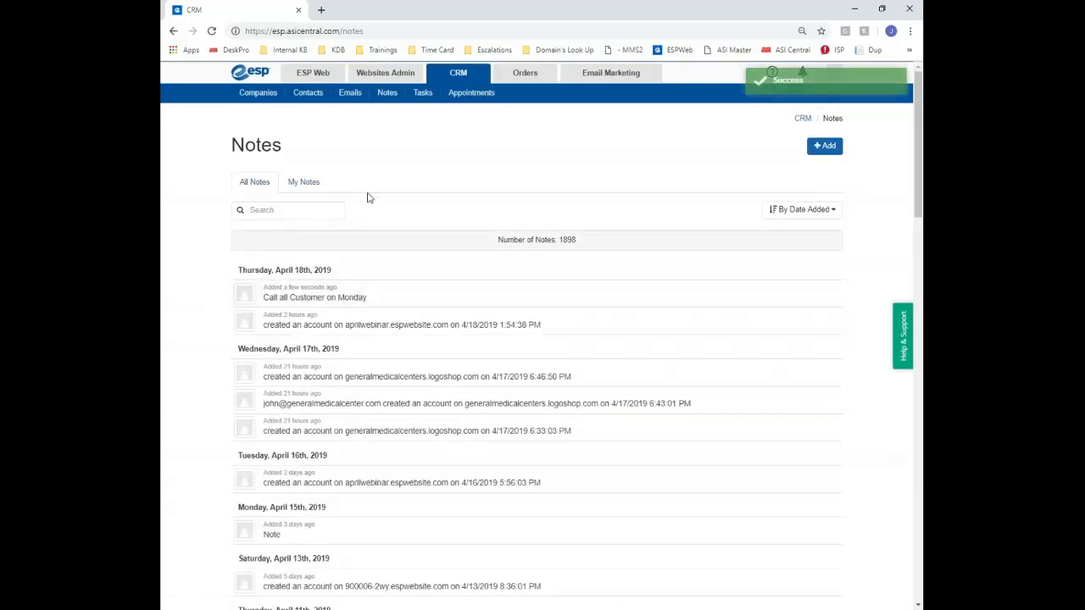
Open CRM Tasks and switch between the All and delegated task views
click(421, 95)
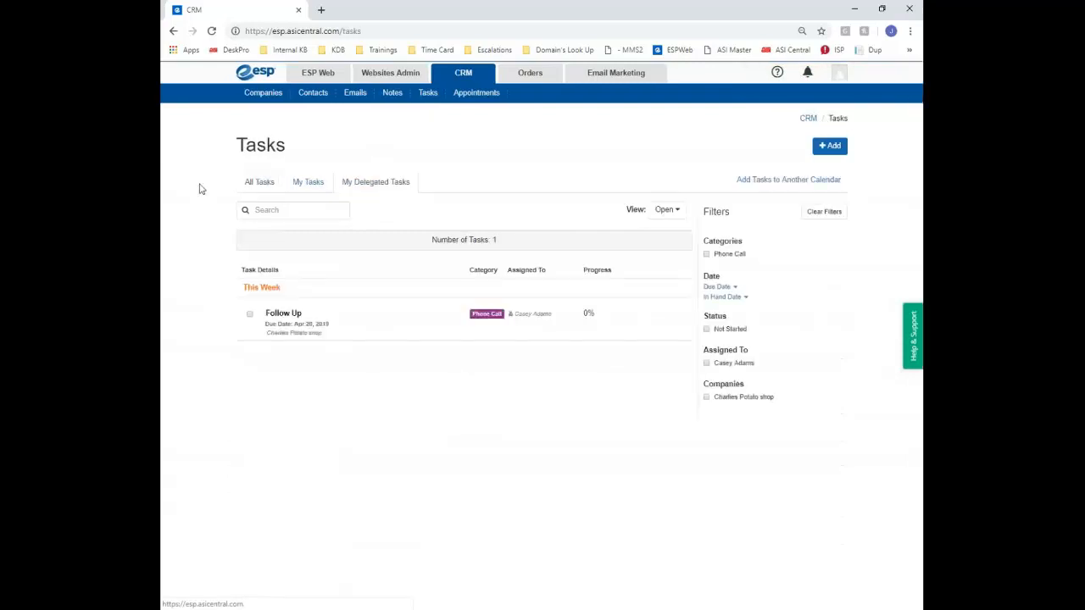
click(257, 182)
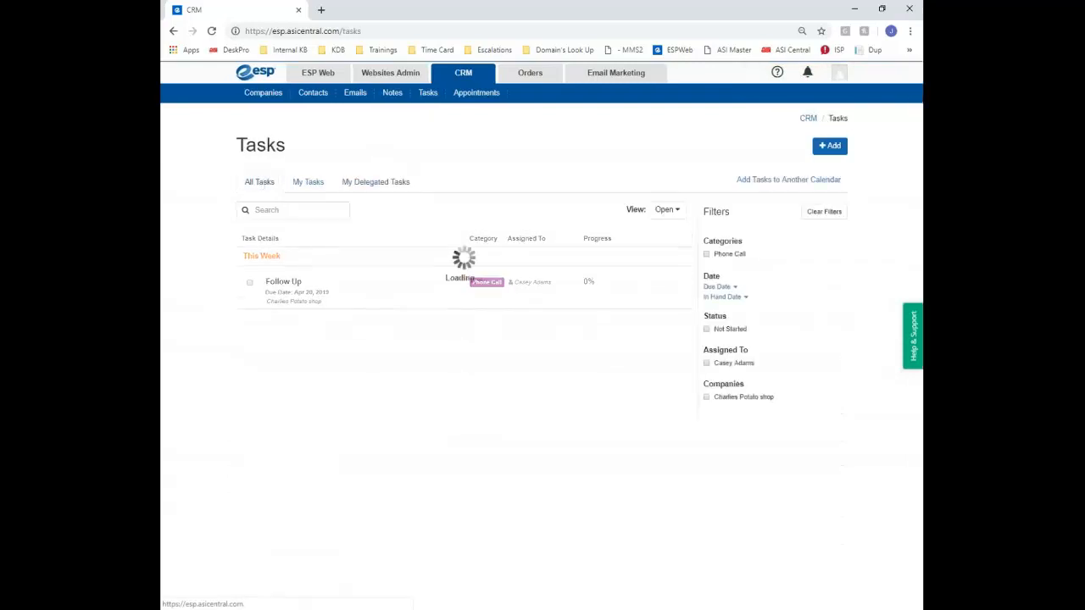
click(354, 188)
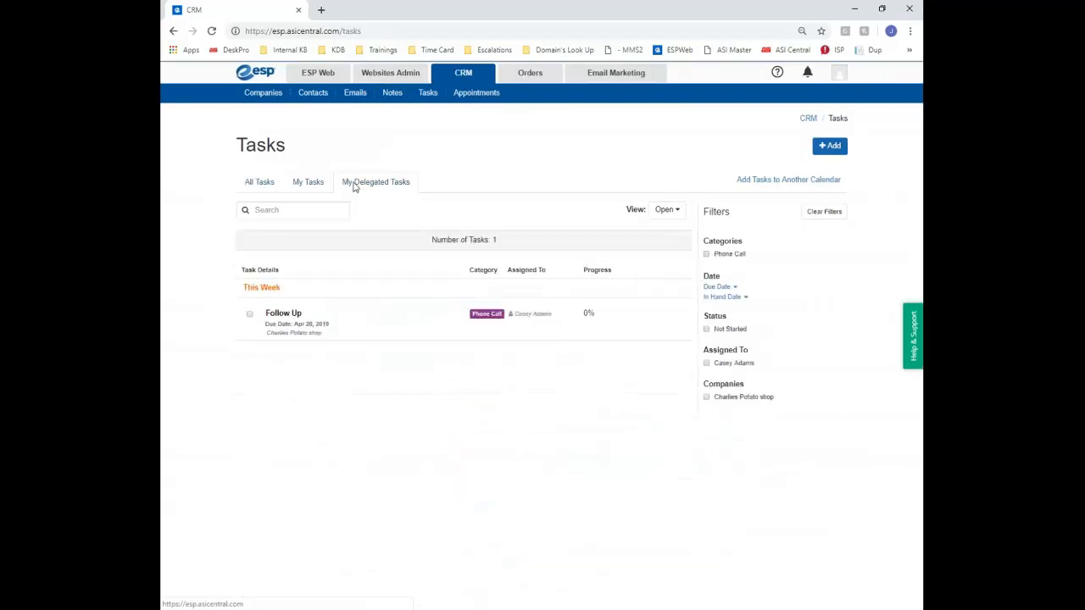
click(257, 181)
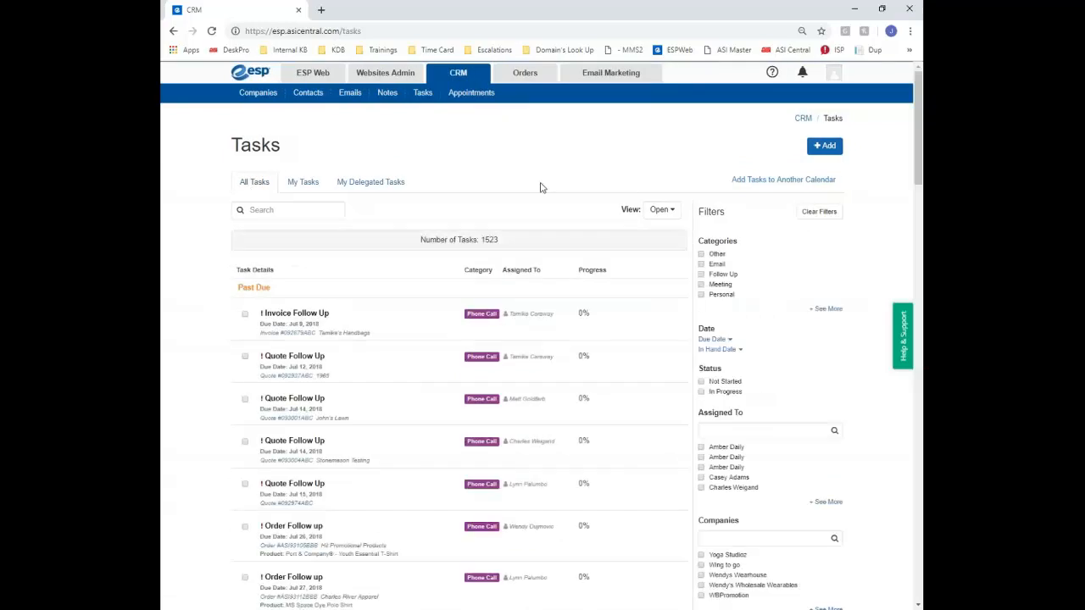
click(668, 209)
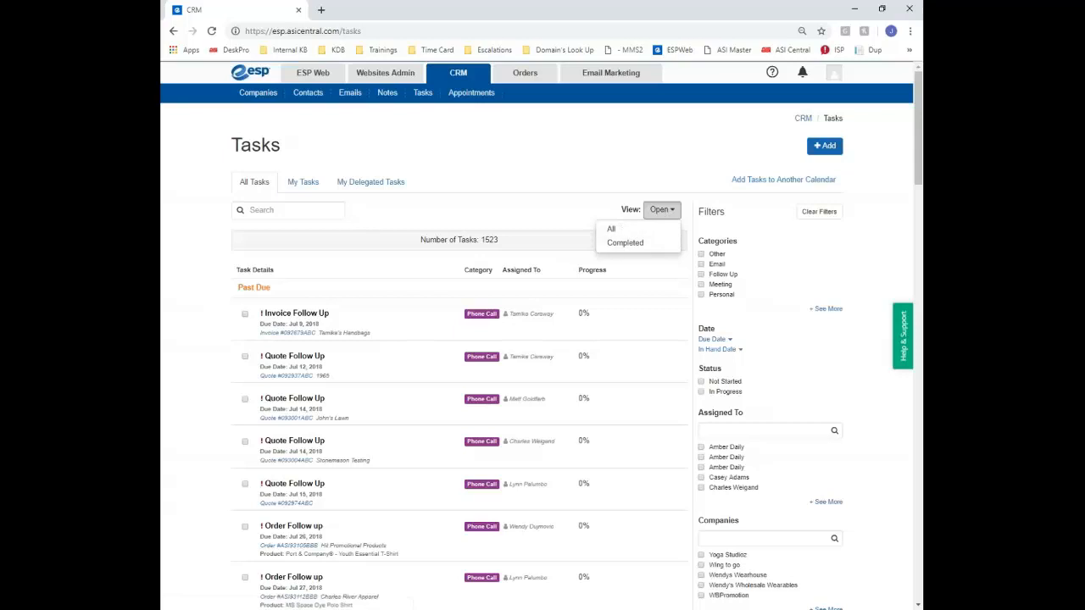
click(278, 208)
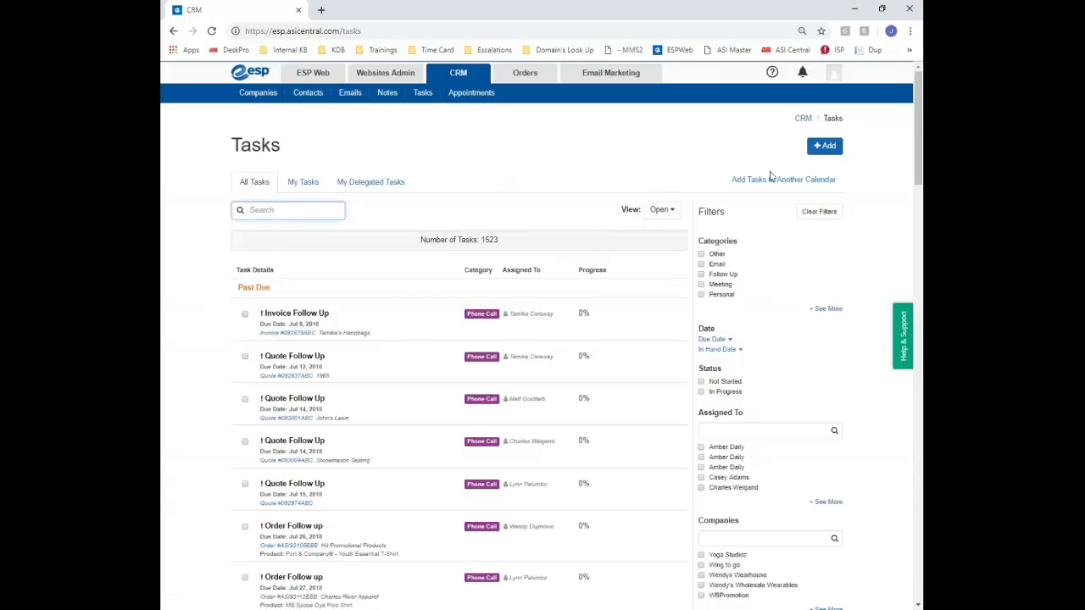
Filter tasks to Not Started, clear the filters, and start a new task
scroll(744, 235, down, 3)
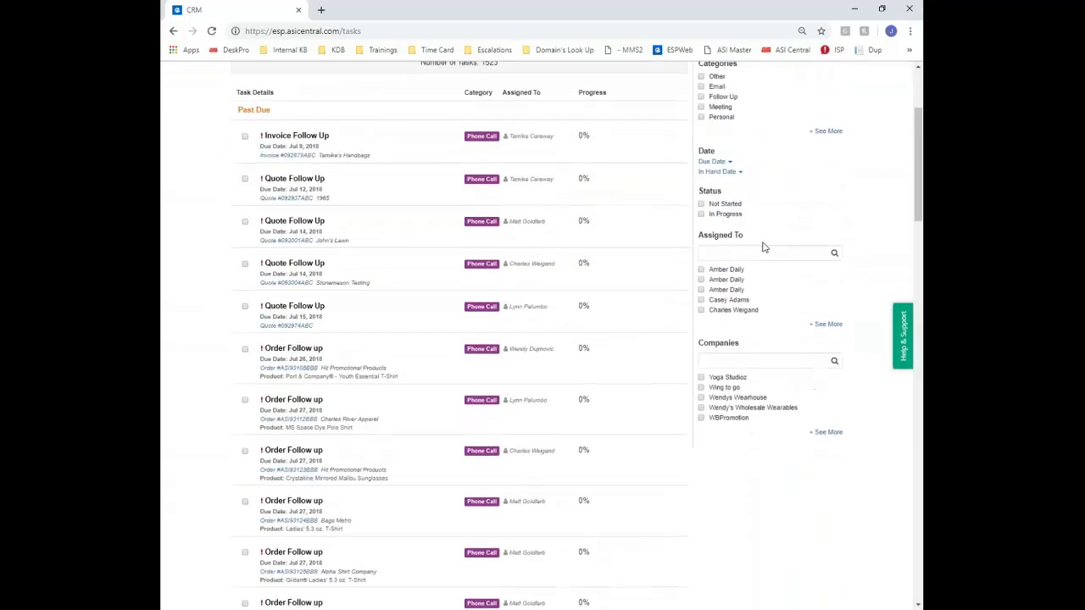
scroll(763, 246, up, 1)
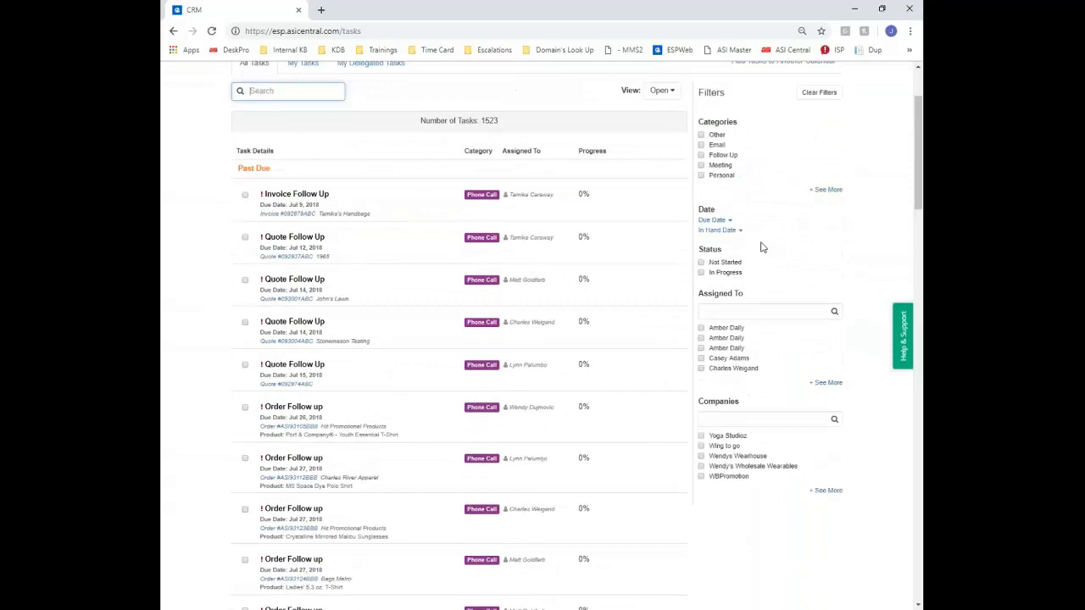
click(700, 262)
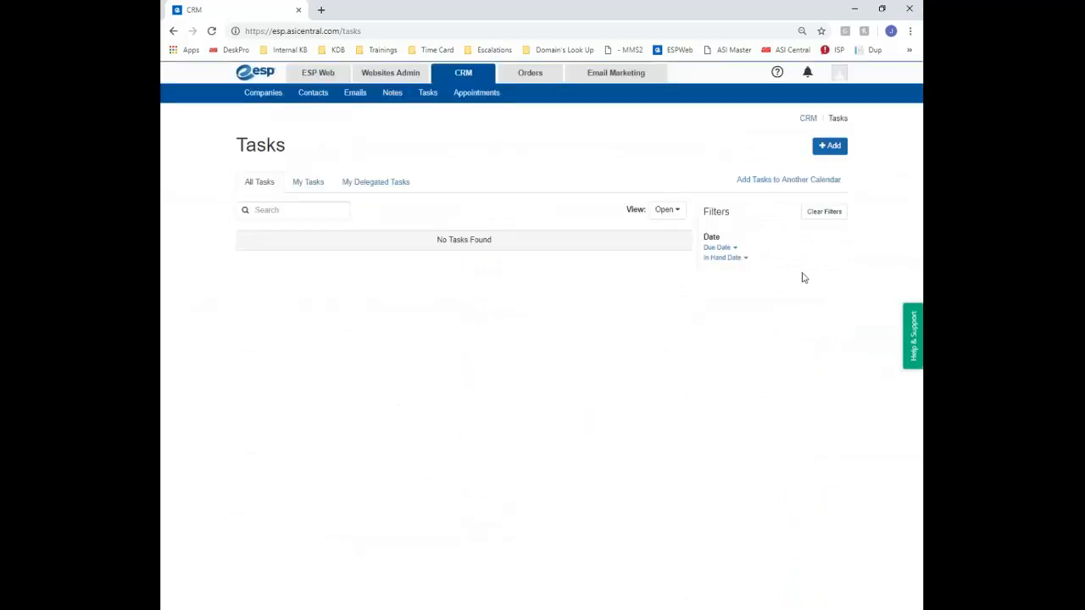
click(826, 213)
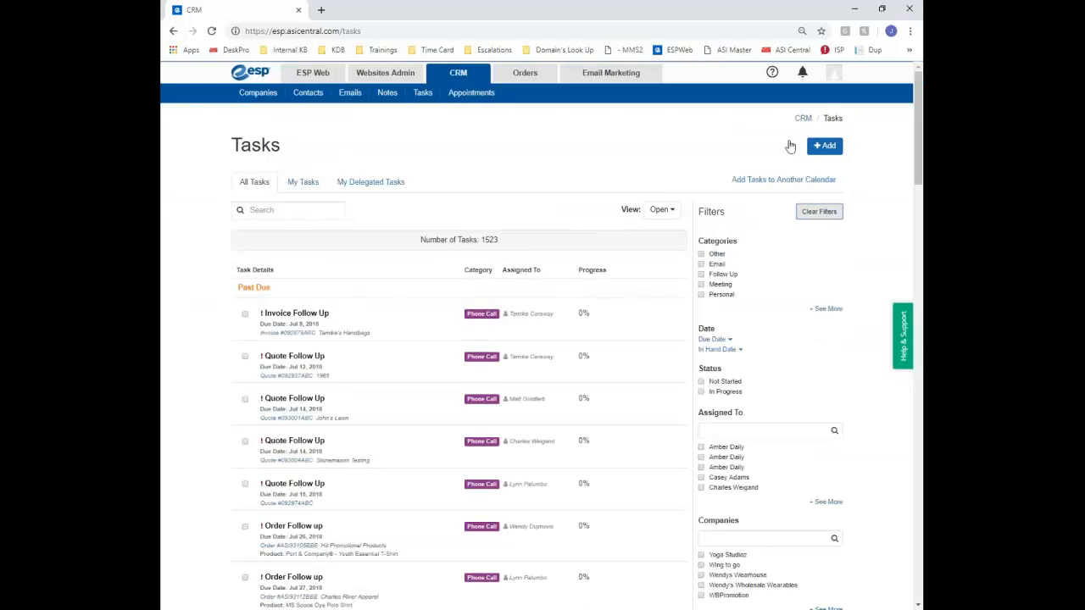
click(821, 146)
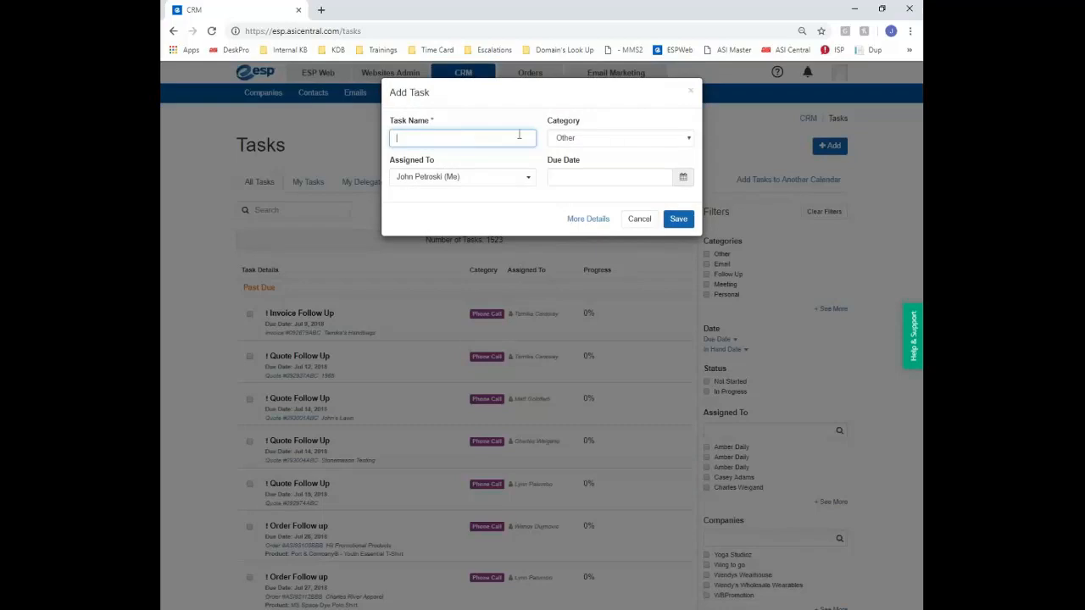
Keep the task category as Other, set the due date to April 20, and leave visibility Public
click(618, 138)
click(617, 141)
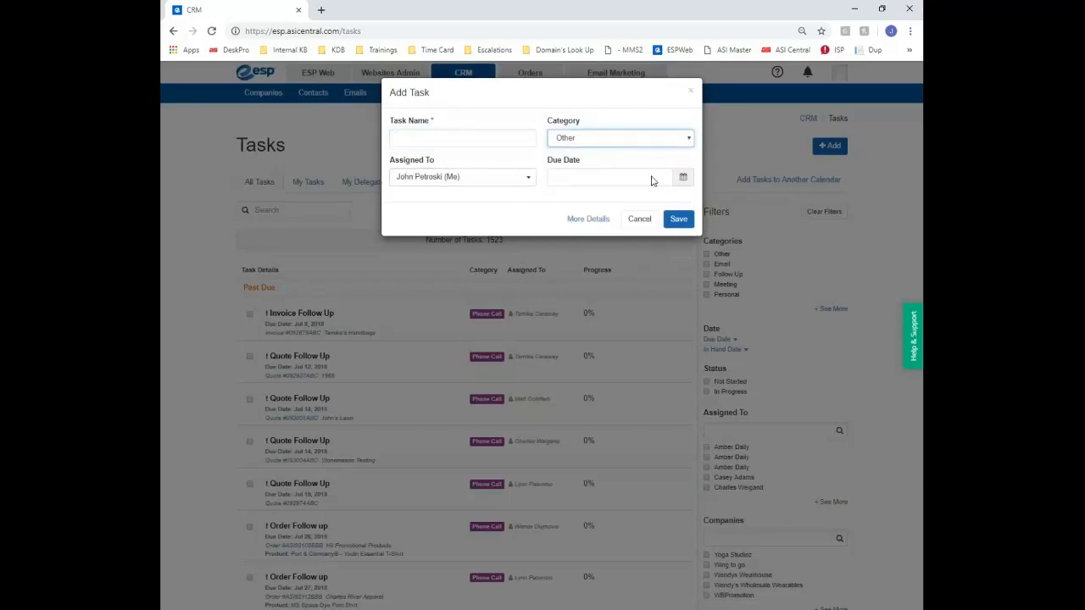
click(684, 177)
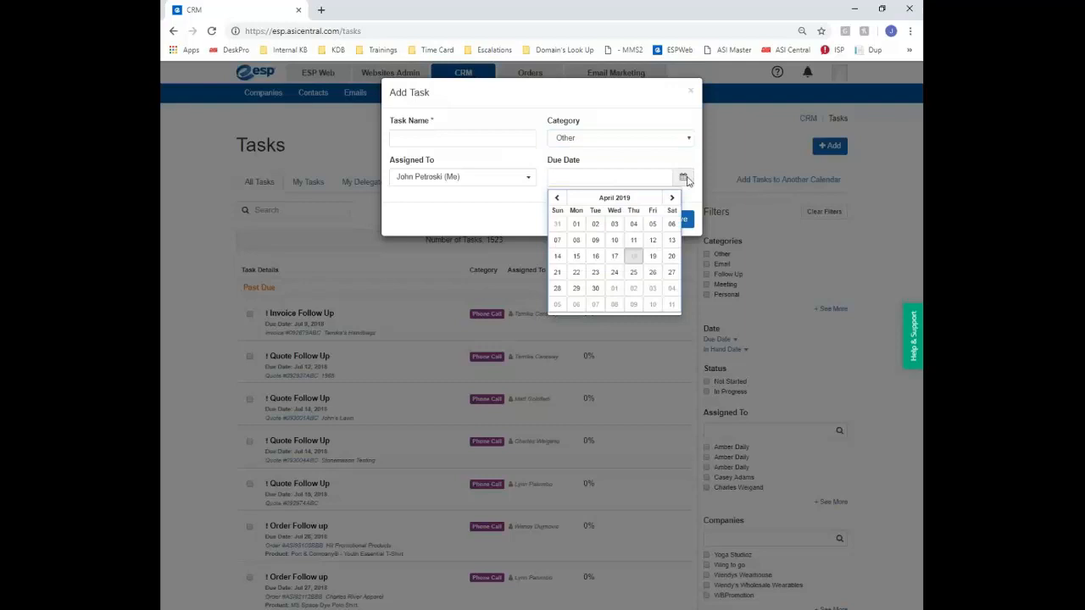
click(671, 256)
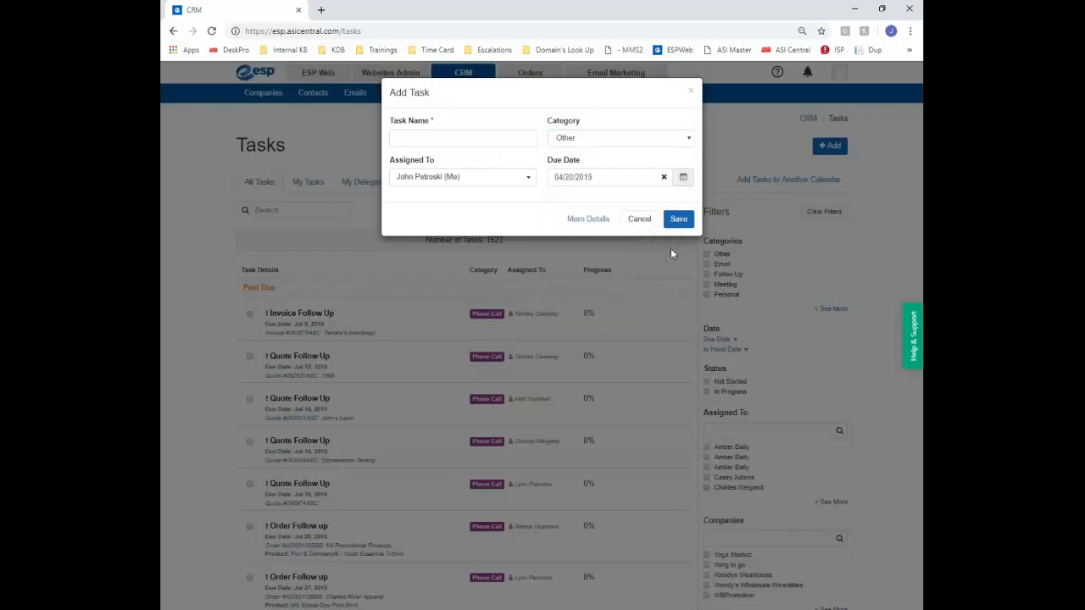
click(588, 219)
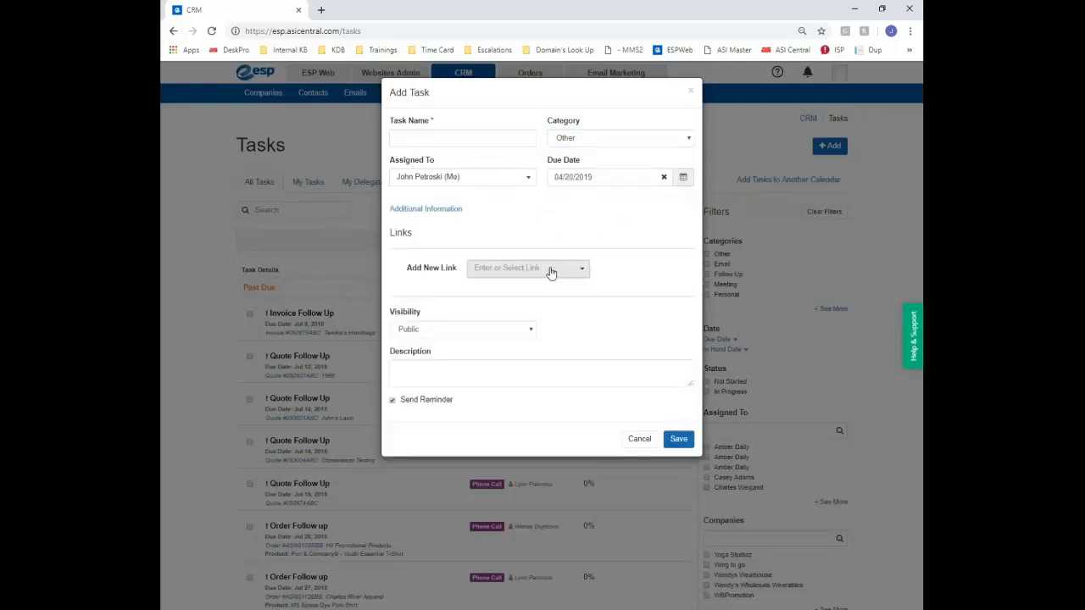
click(526, 332)
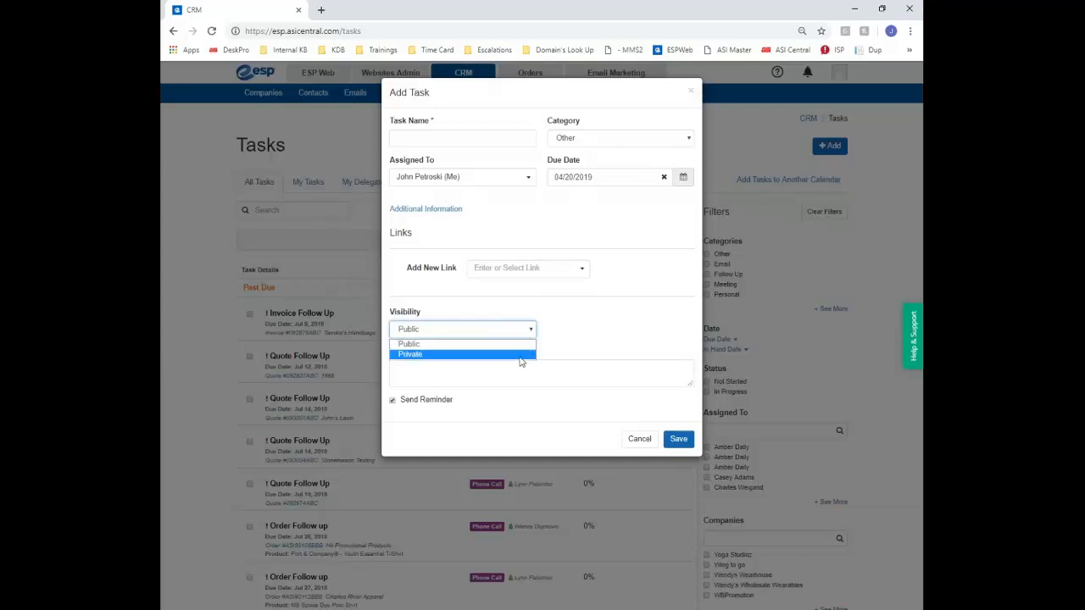
click(622, 335)
click(521, 369)
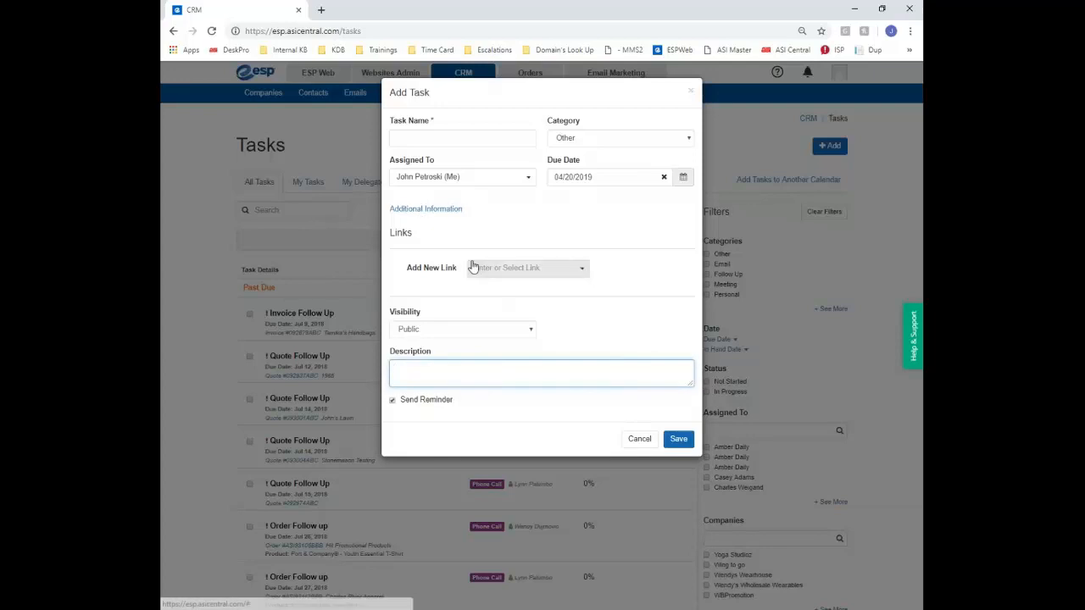
Leave the start date empty and set the task progress to 15%
click(425, 208)
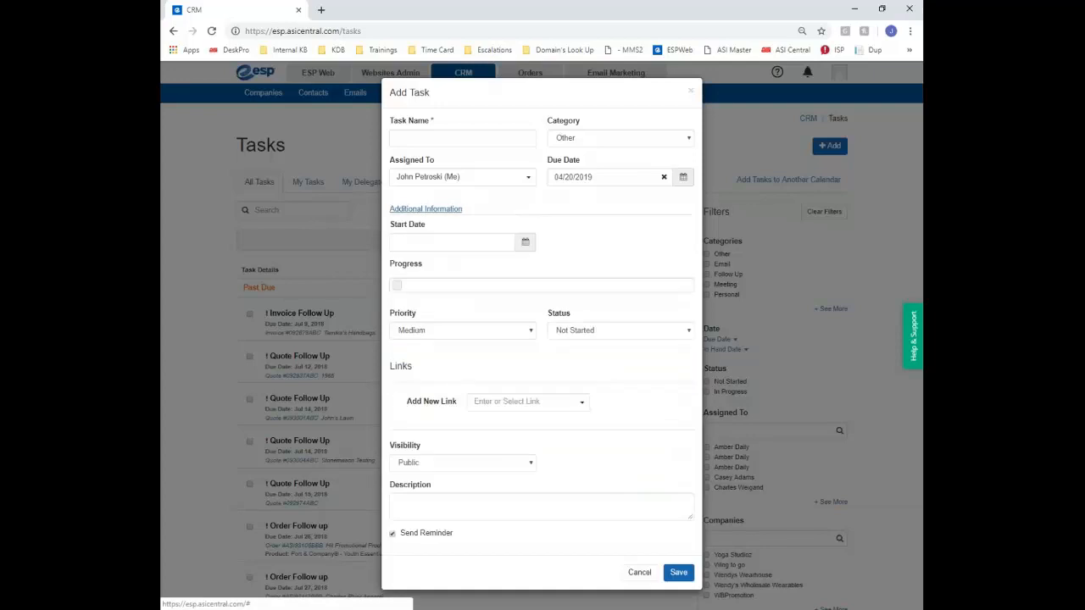
click(525, 244)
click(595, 241)
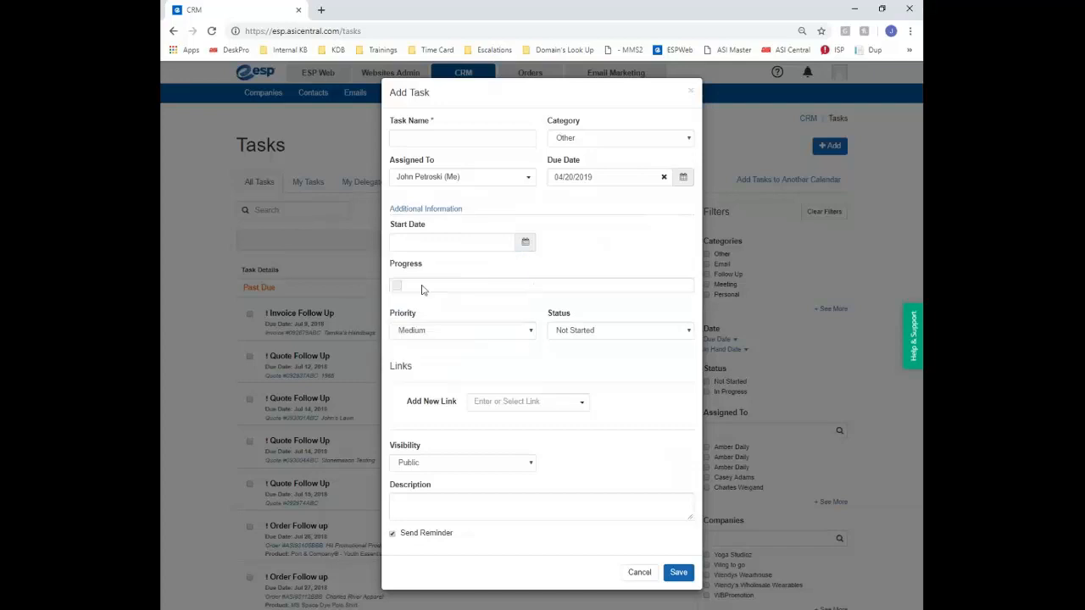
drag(395, 288, 687, 286)
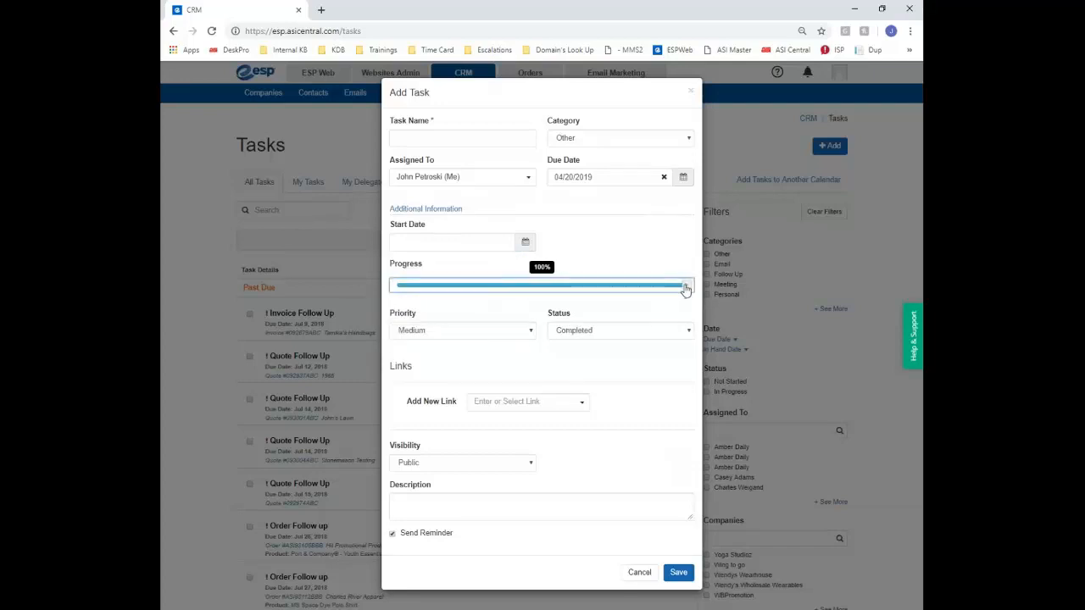
drag(443, 286, 454, 286)
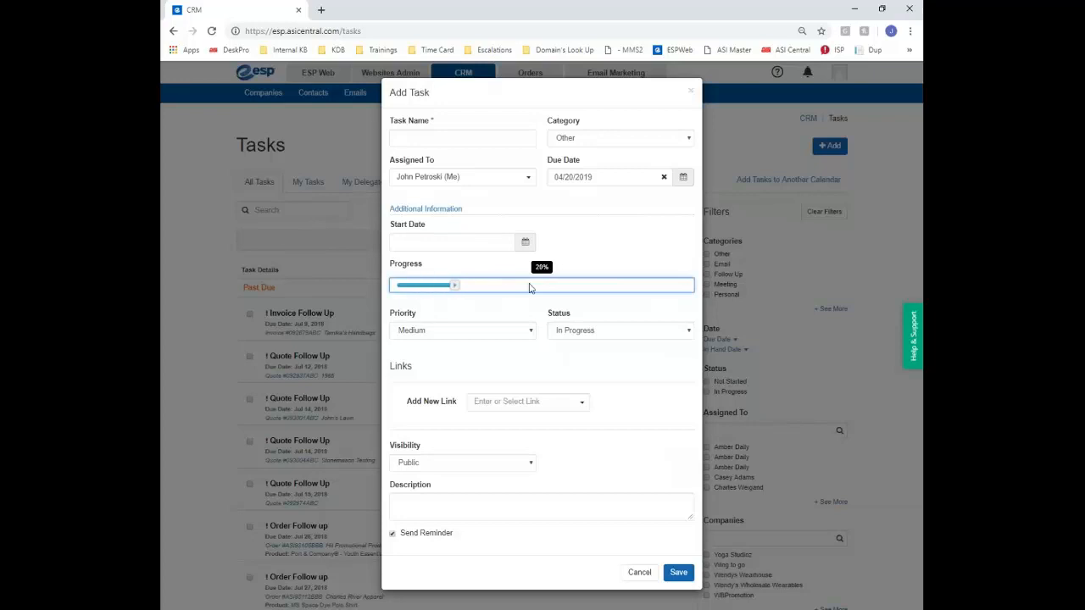
drag(529, 289, 429, 287)
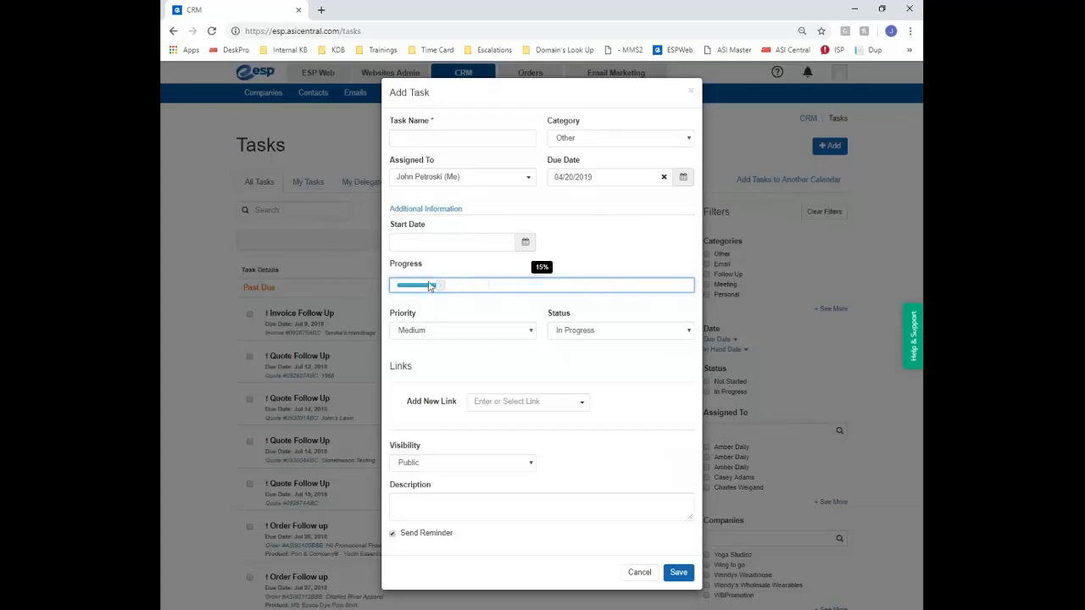
Review the priority and status options, keep In Progress, then cancel the unsaved task
click(469, 337)
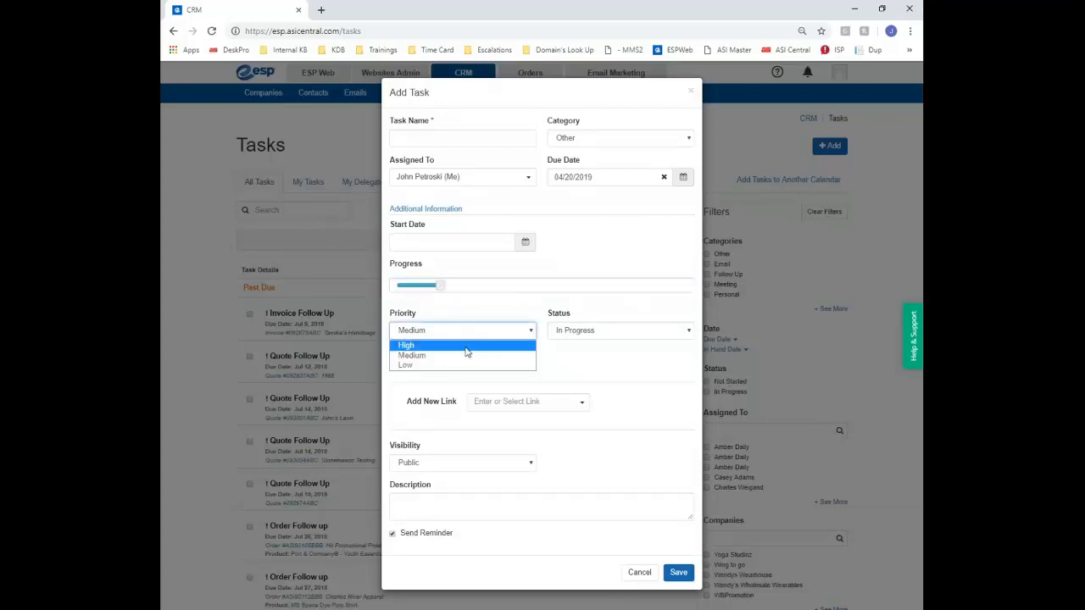
click(602, 333)
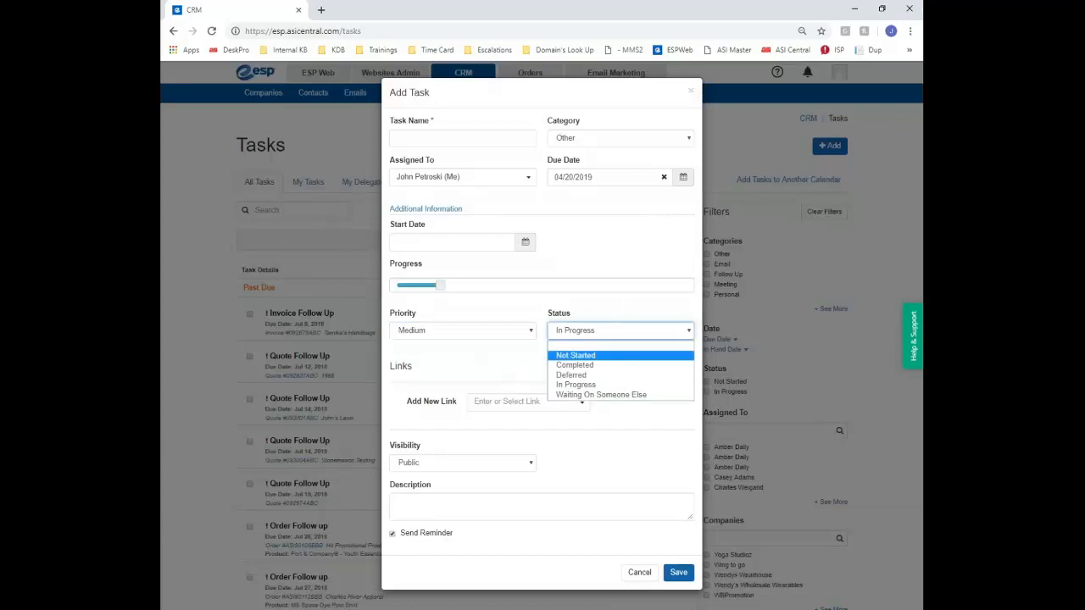
click(644, 572)
click(642, 573)
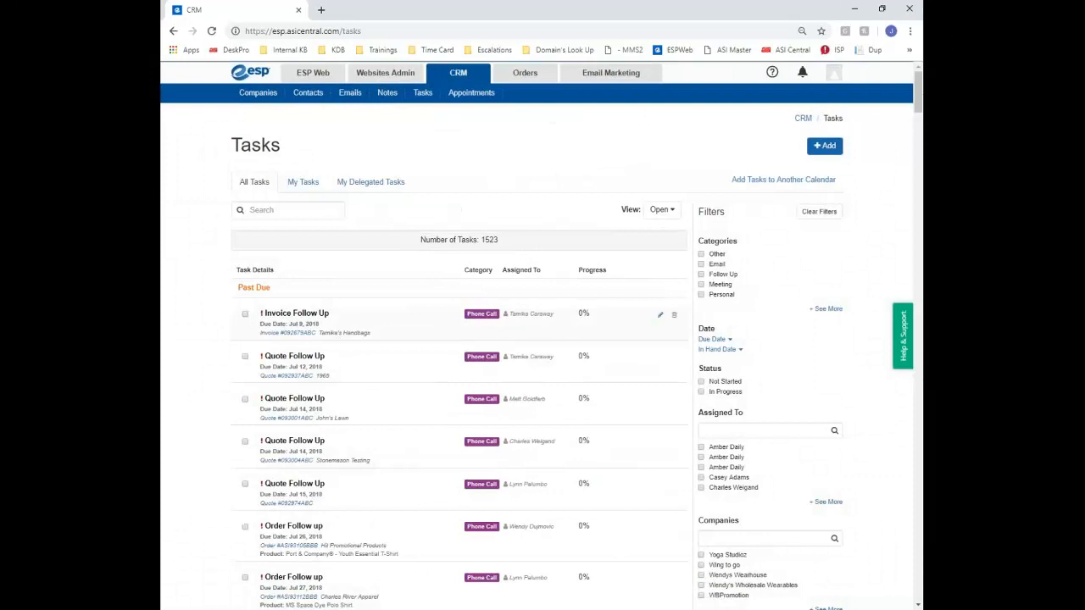
Edit the Invoice Follow Up task, drag its progress slider higher, and save
click(458, 313)
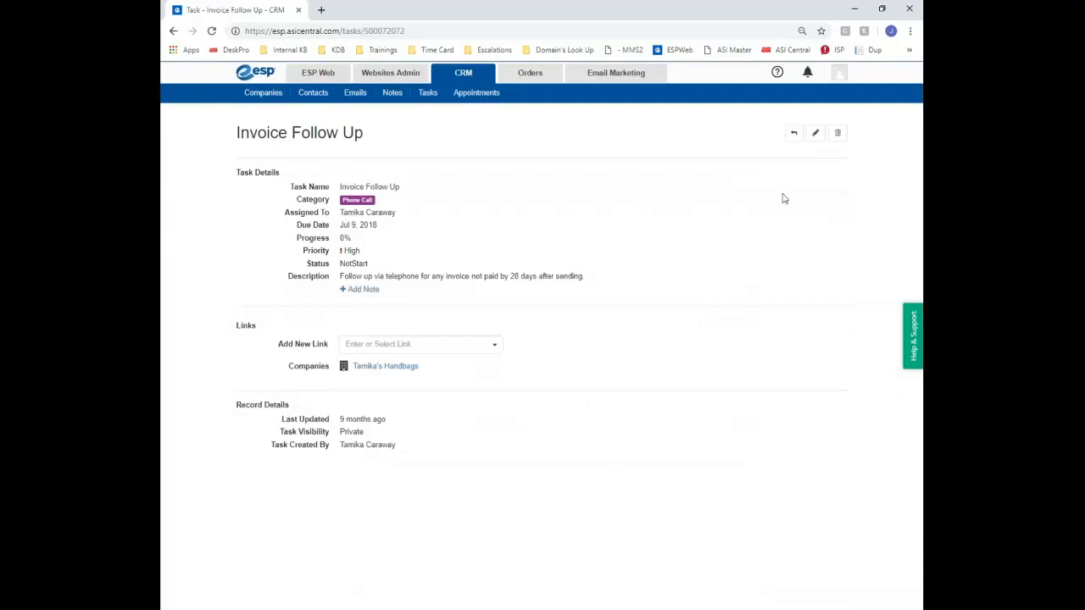
click(815, 134)
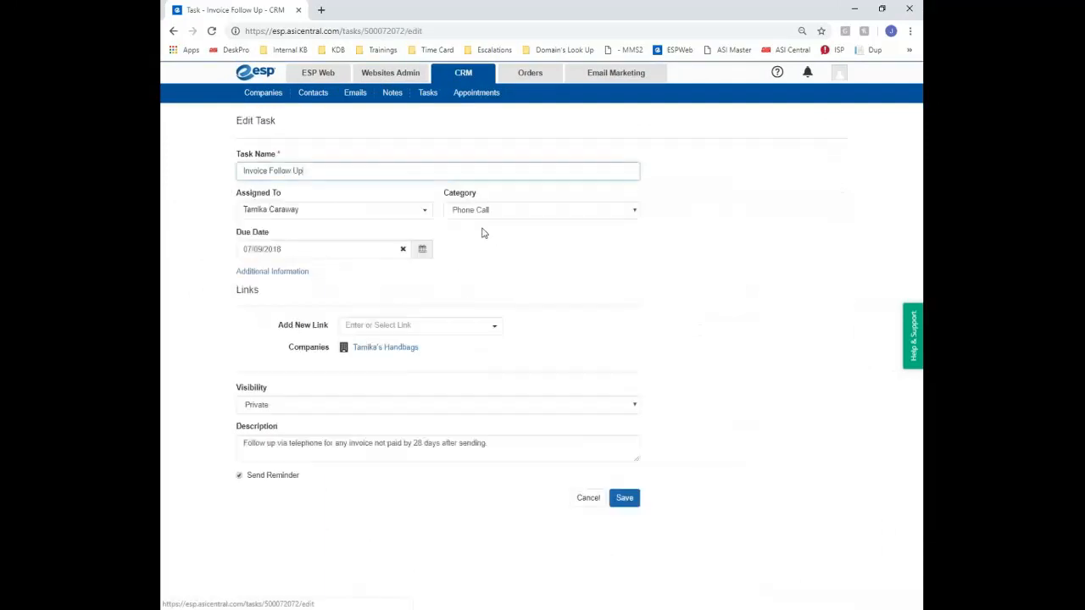
click(272, 273)
scroll(485, 301, down, 1)
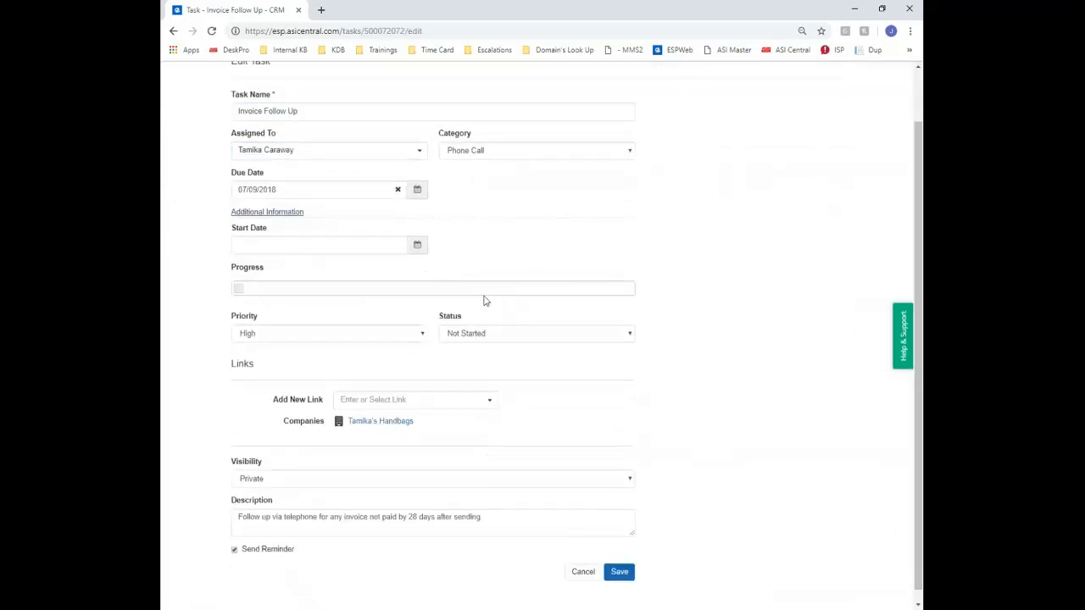
drag(245, 300, 296, 289)
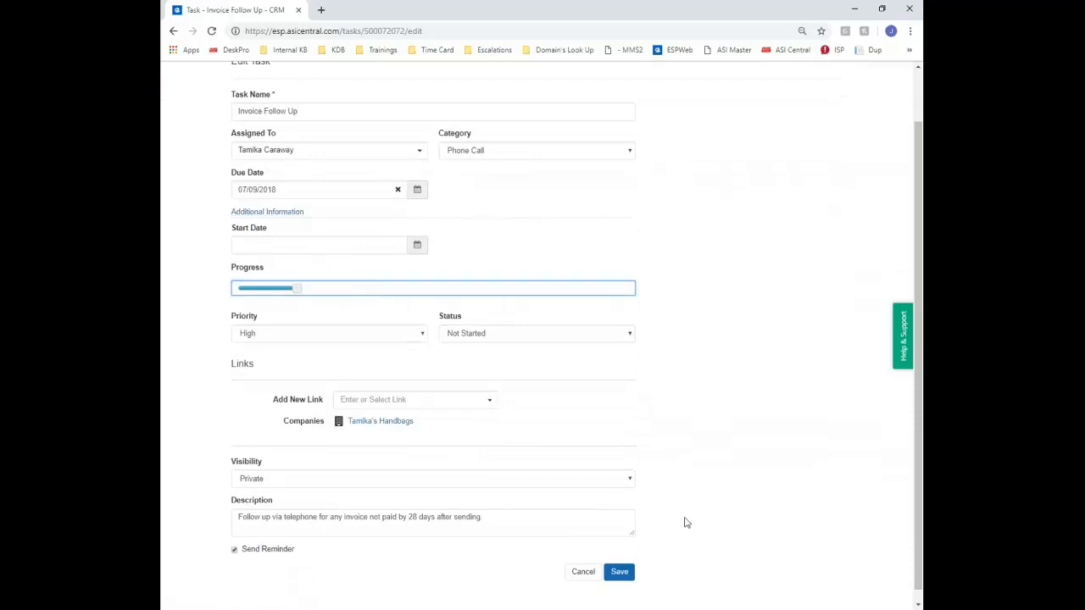
click(619, 573)
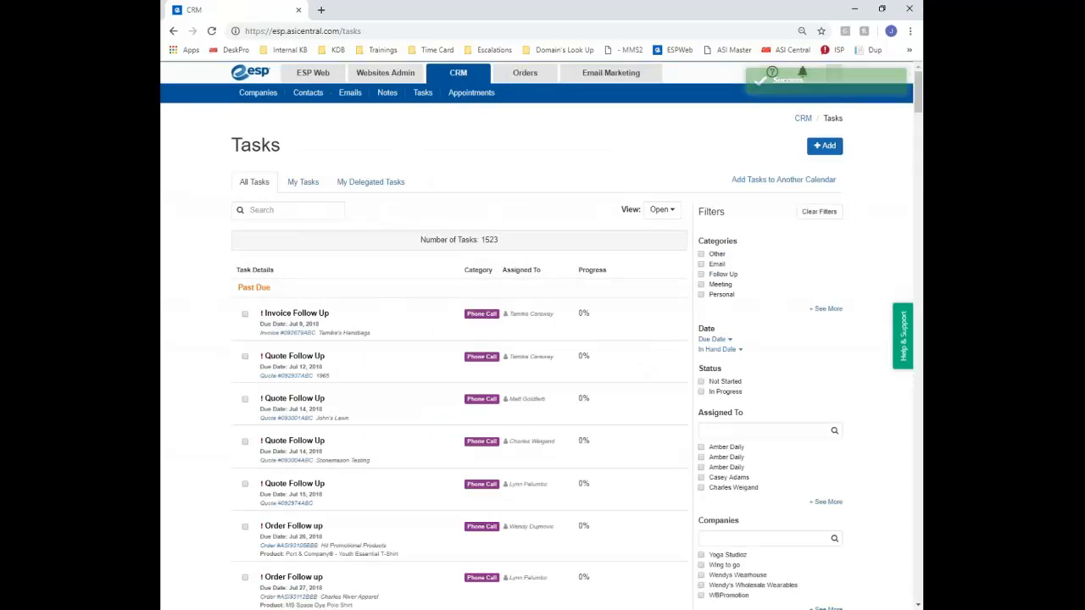
click(771, 181)
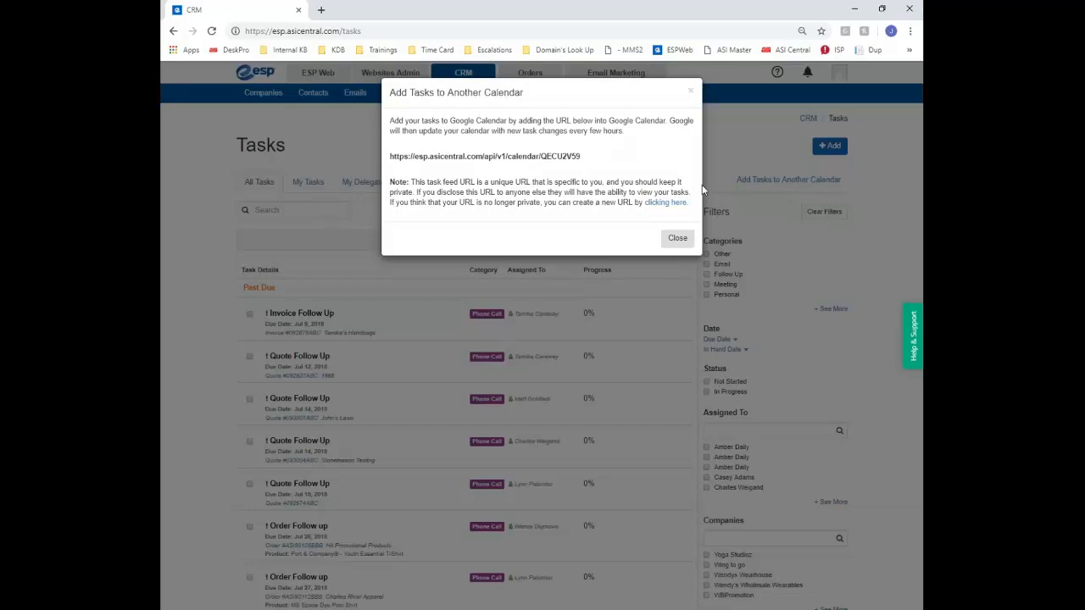
drag(586, 161, 395, 156)
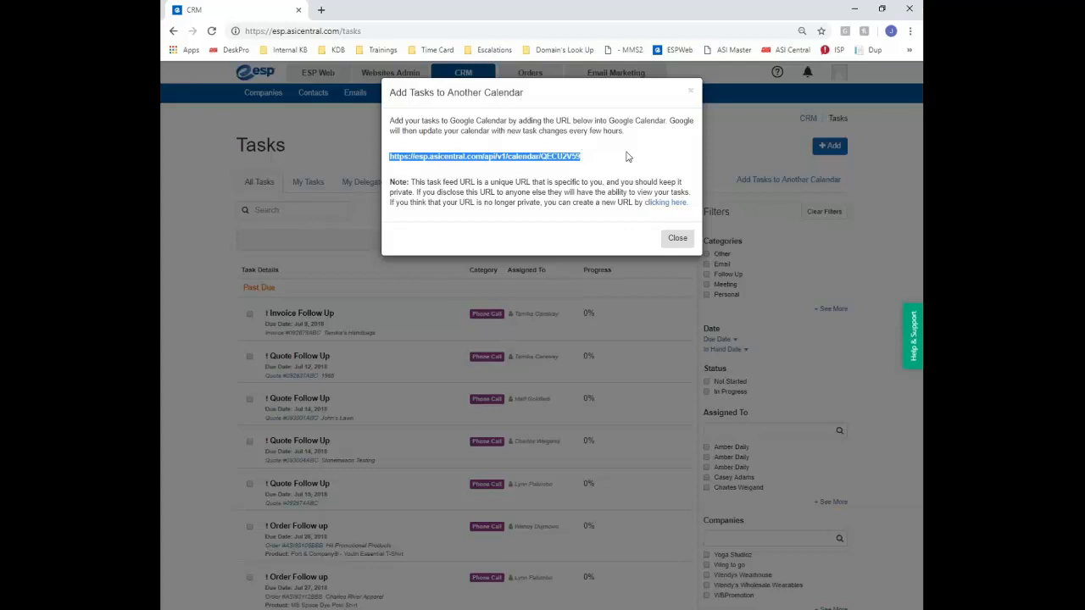
click(678, 240)
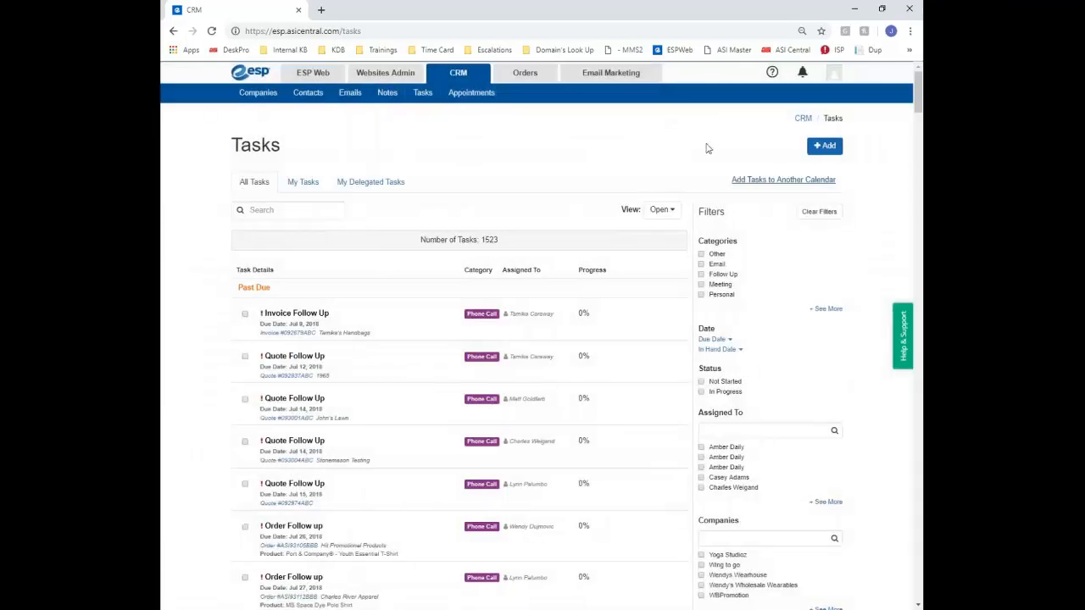
Go to the Appointments calendar, toggle My Tasks off and on, and add an appointment
click(463, 99)
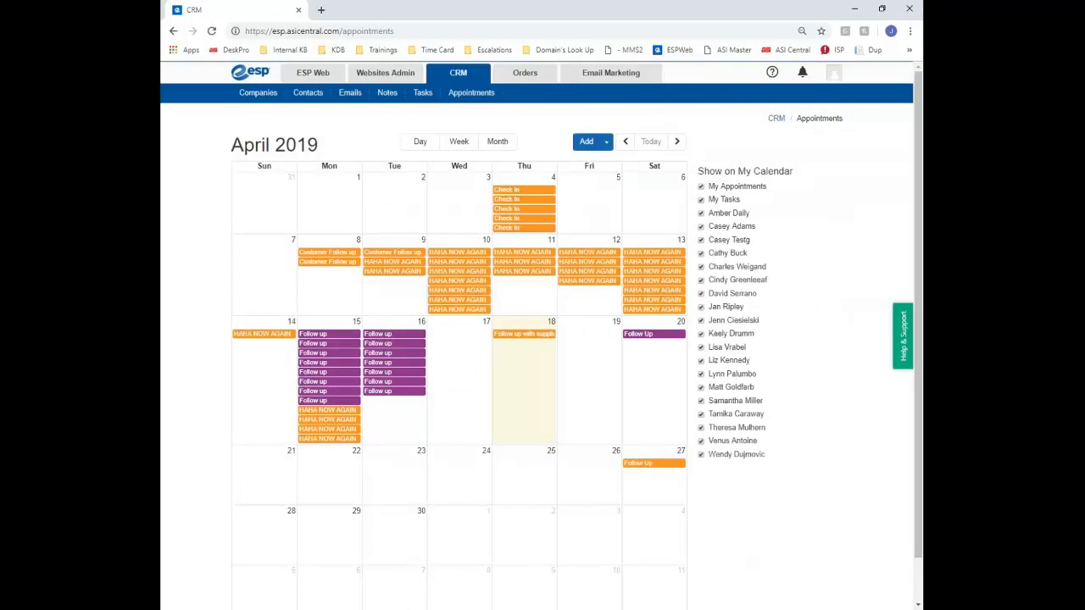
click(701, 199)
click(701, 200)
click(585, 143)
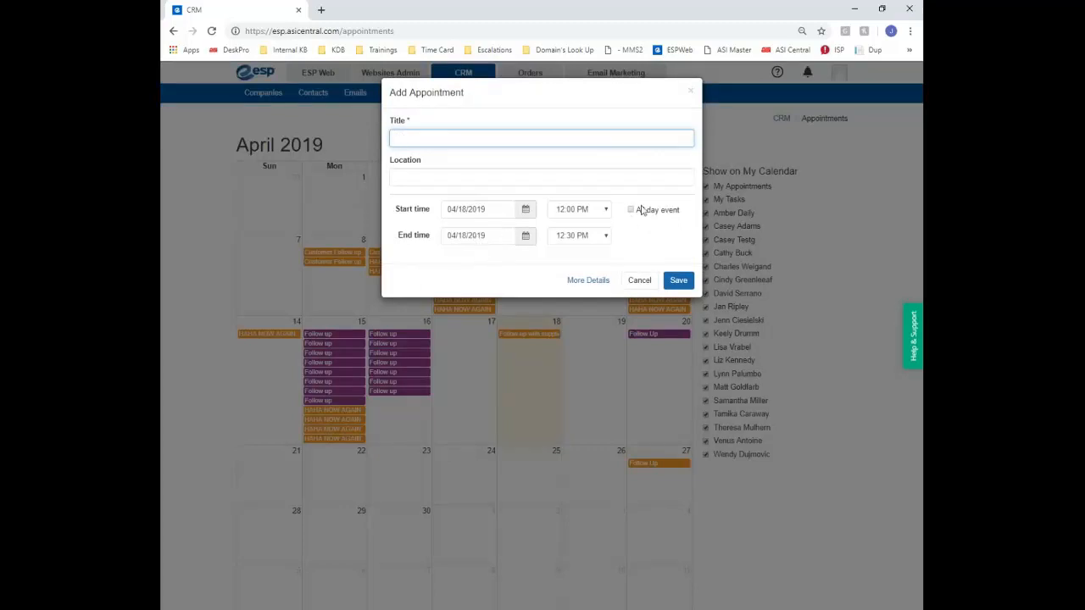
Show the appointment's extra details and add four more reminders
click(604, 282)
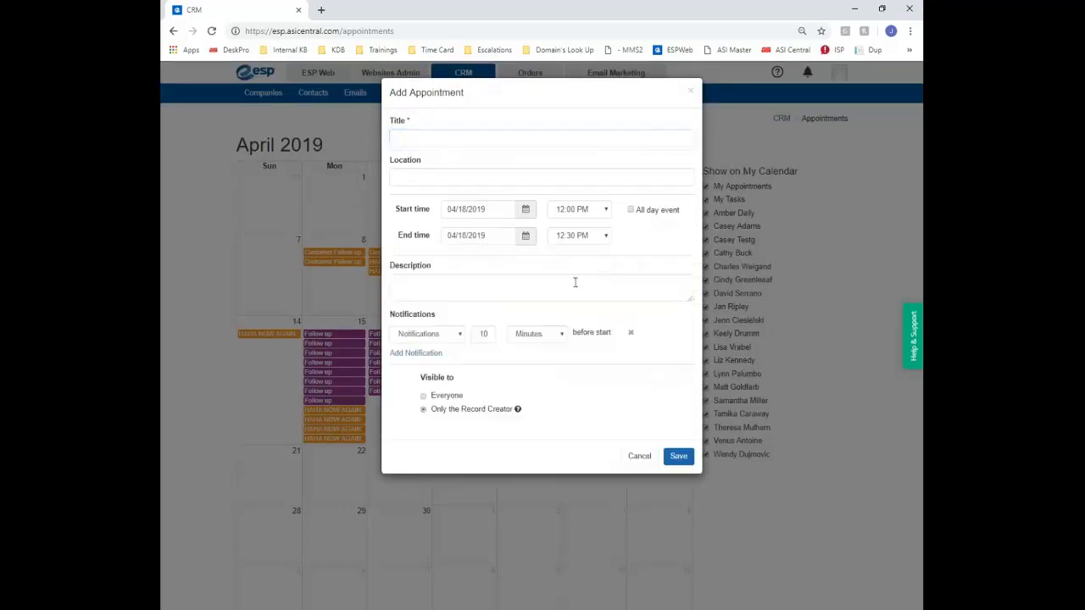
click(455, 291)
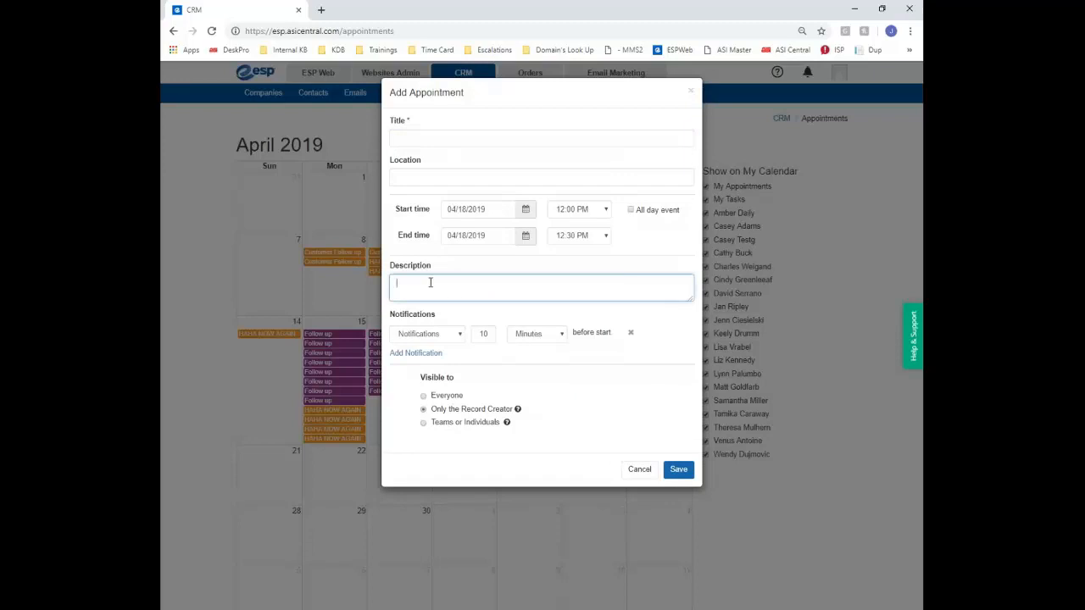
click(421, 356)
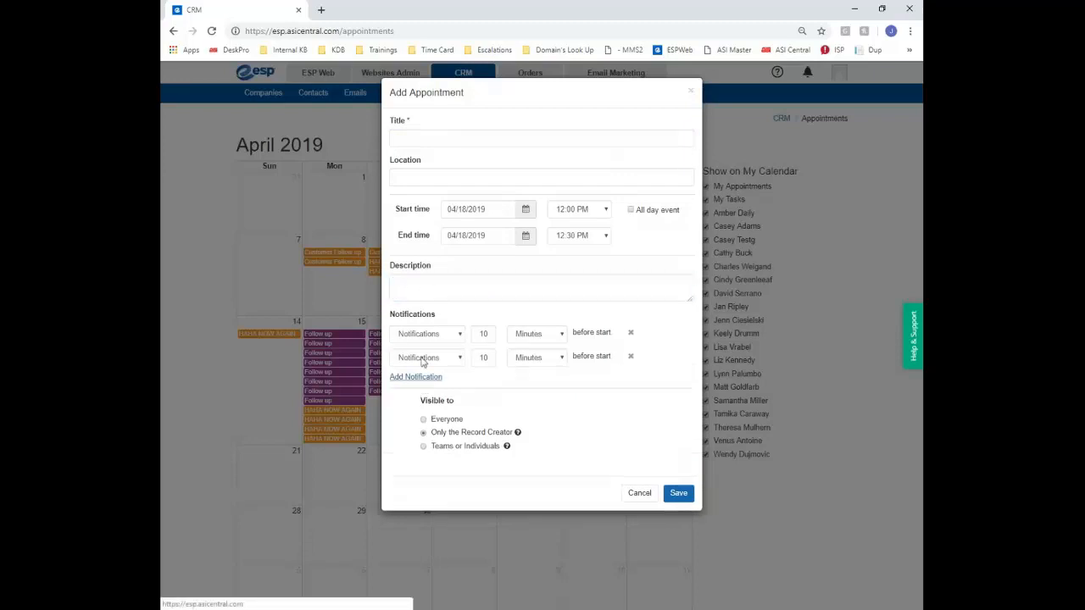
click(428, 382)
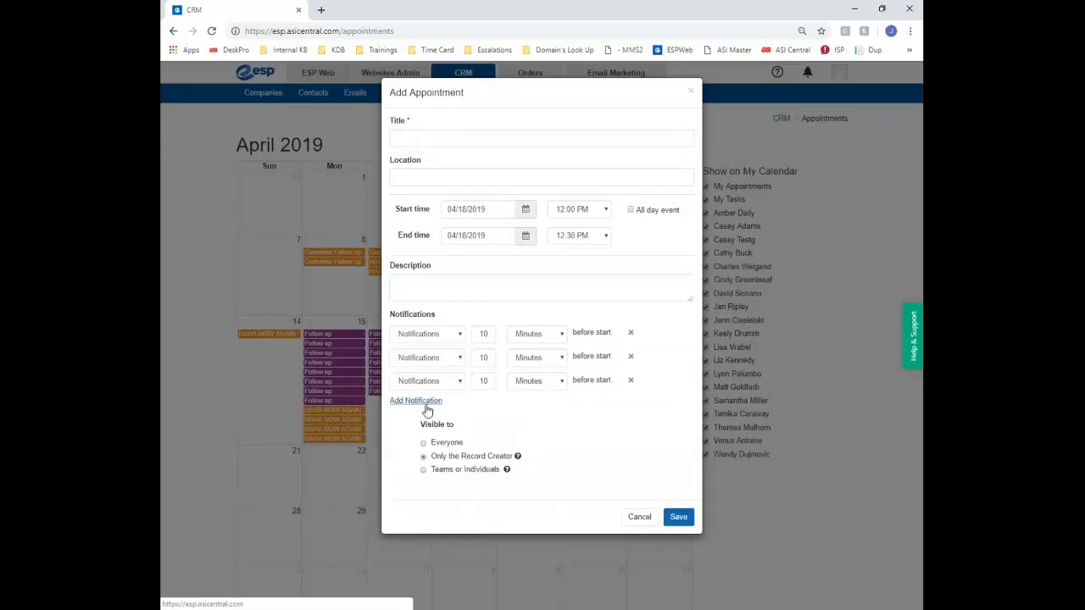
click(426, 403)
click(434, 423)
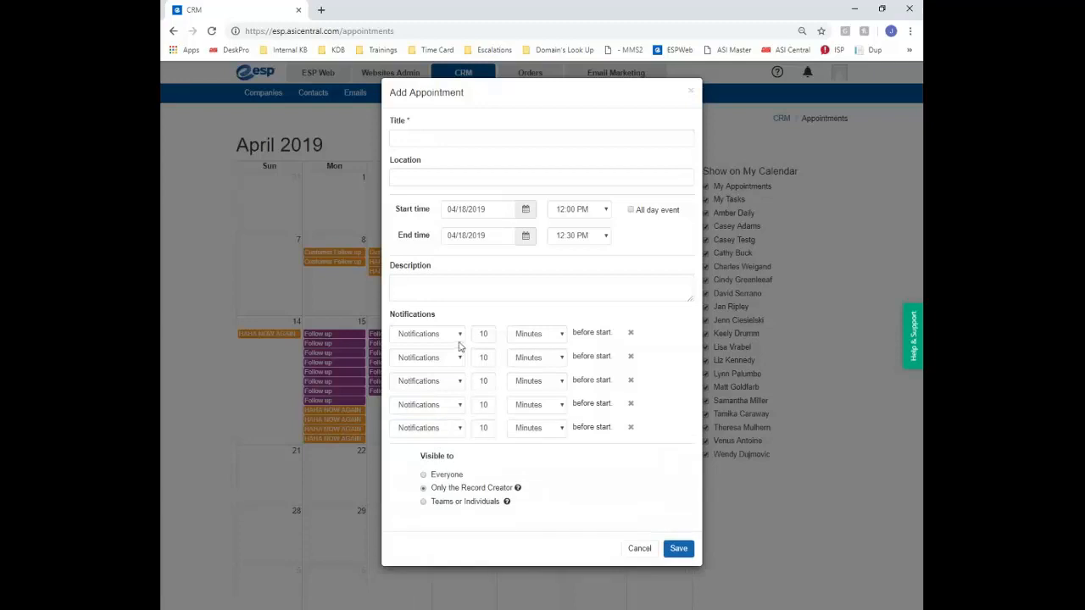
Inspect the first reminder's delivery method, 10 value and time units, then cancel the appointment
click(459, 336)
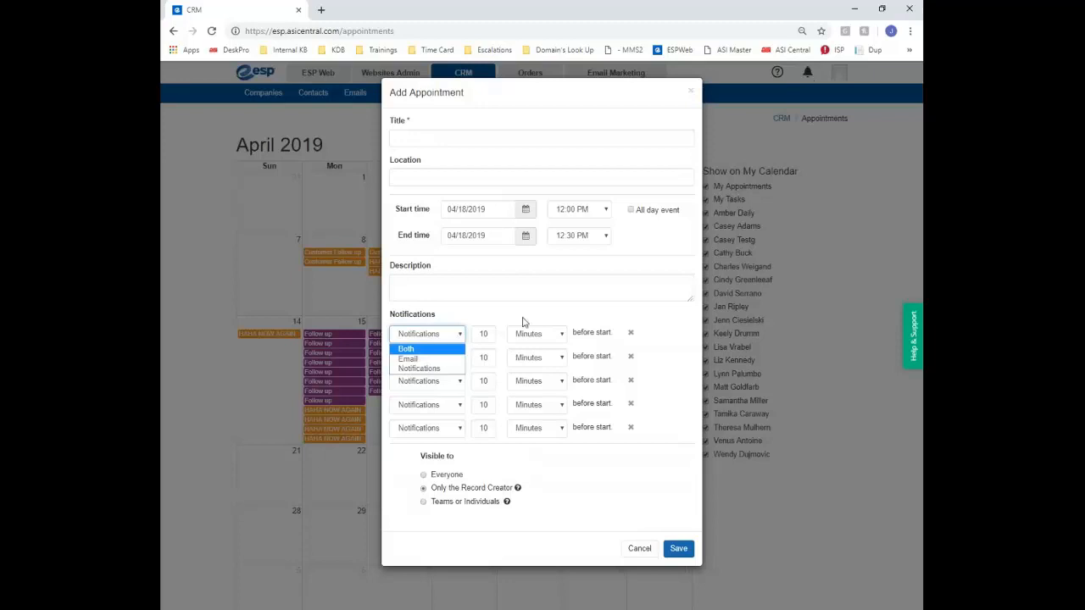
click(475, 343)
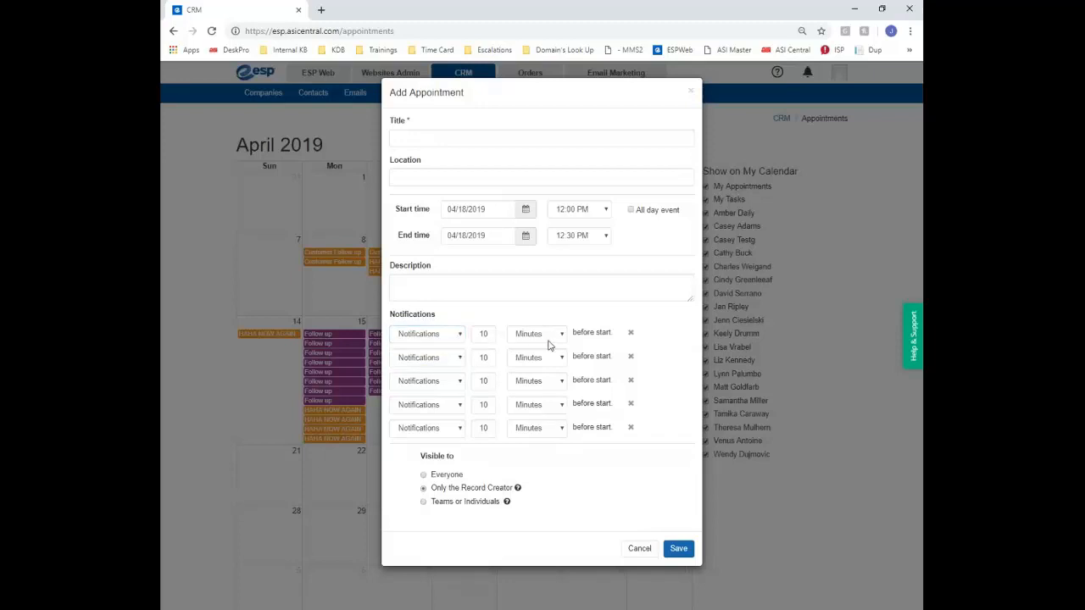
double_click(484, 335)
click(534, 334)
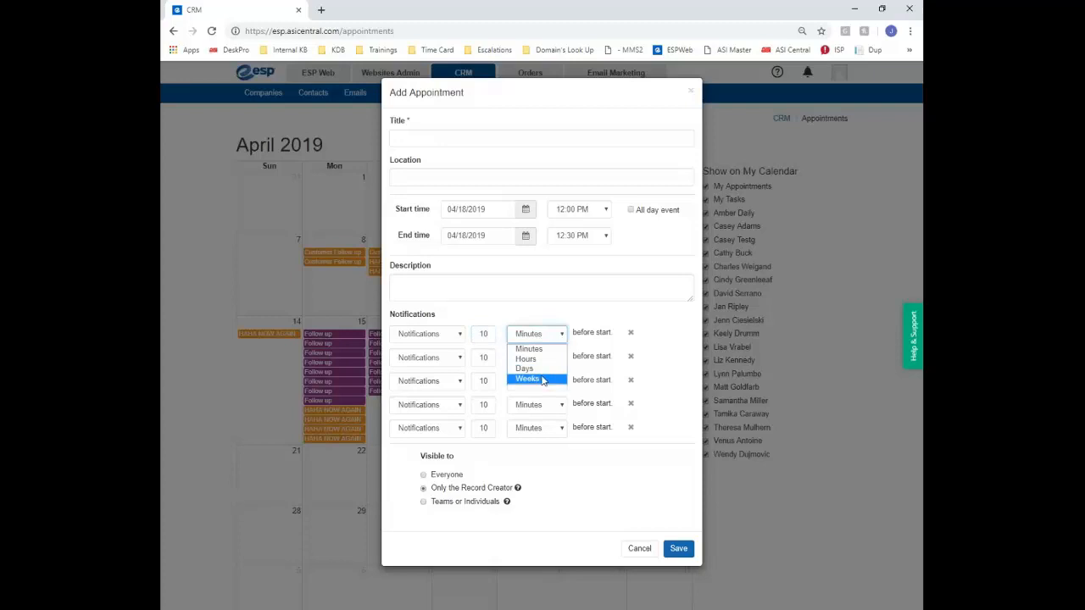
double_click(484, 334)
click(486, 334)
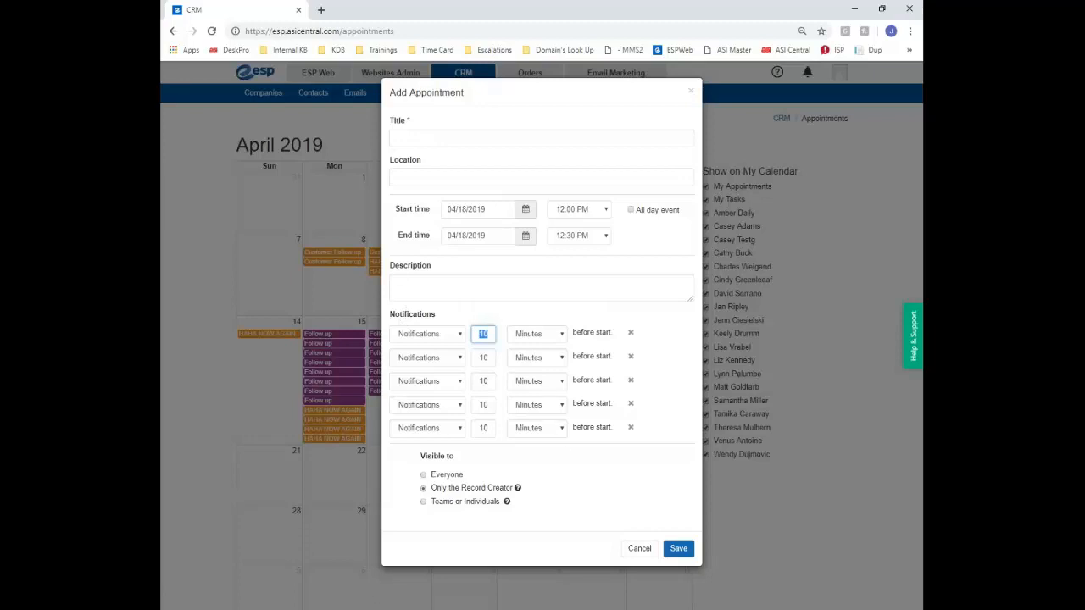
click(641, 549)
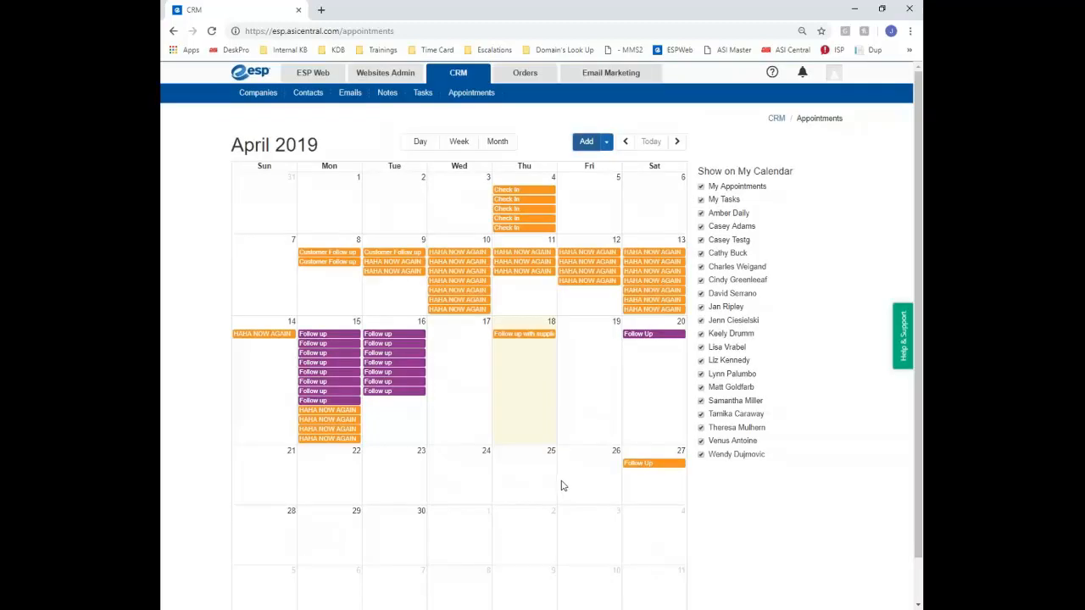
click(406, 141)
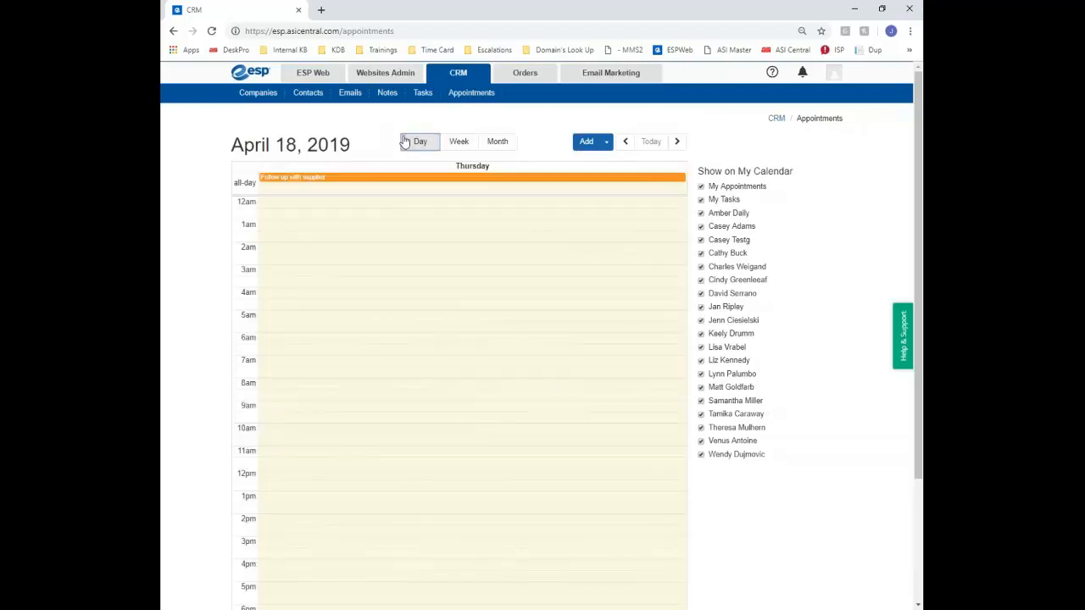
click(465, 142)
click(498, 142)
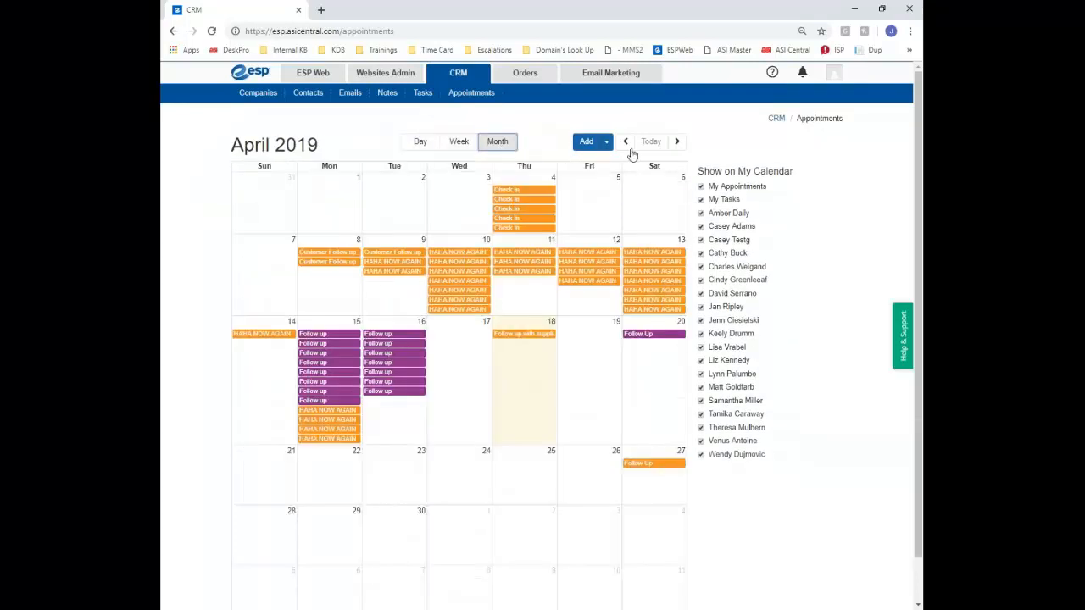
click(626, 141)
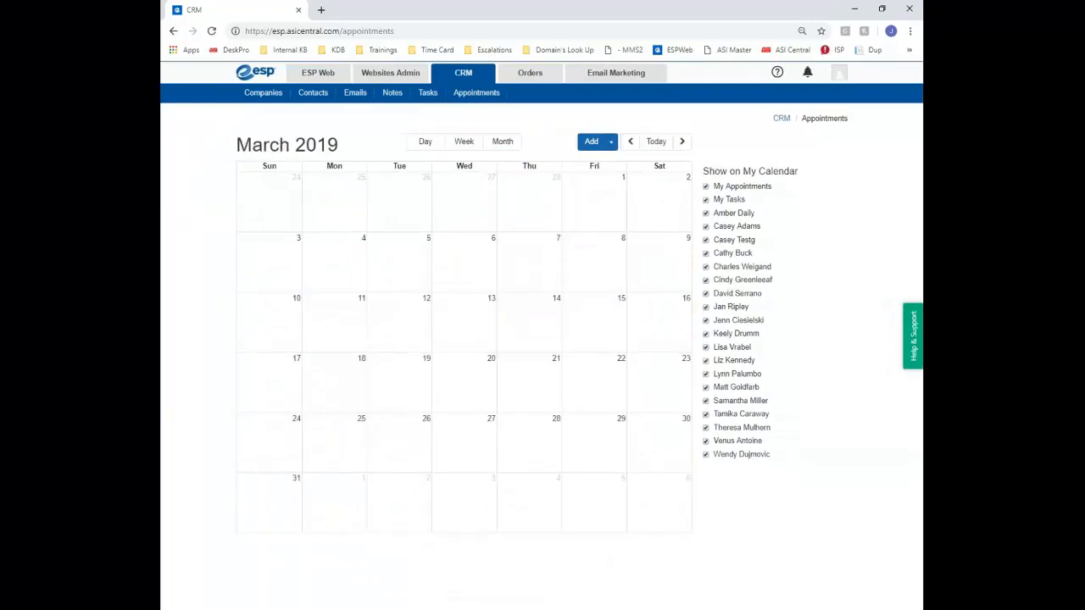
click(683, 142)
click(681, 142)
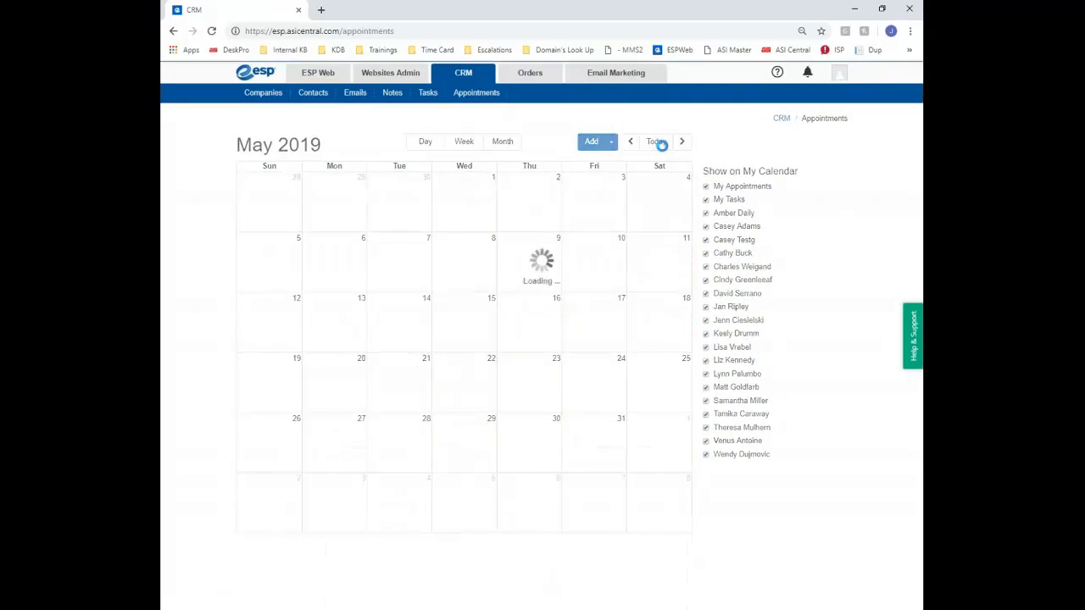
click(630, 141)
click(681, 141)
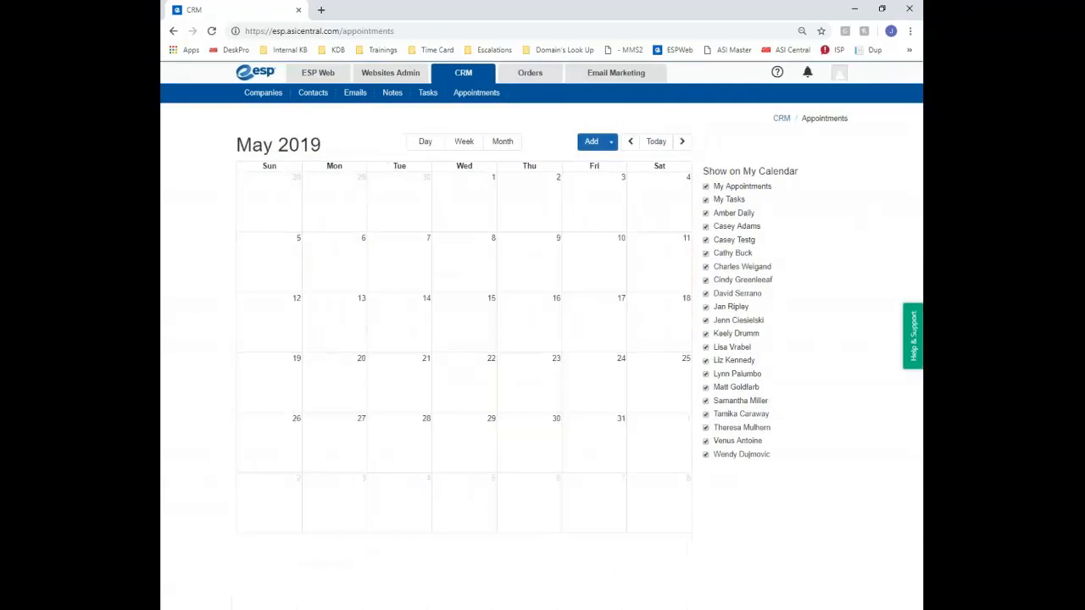
click(630, 141)
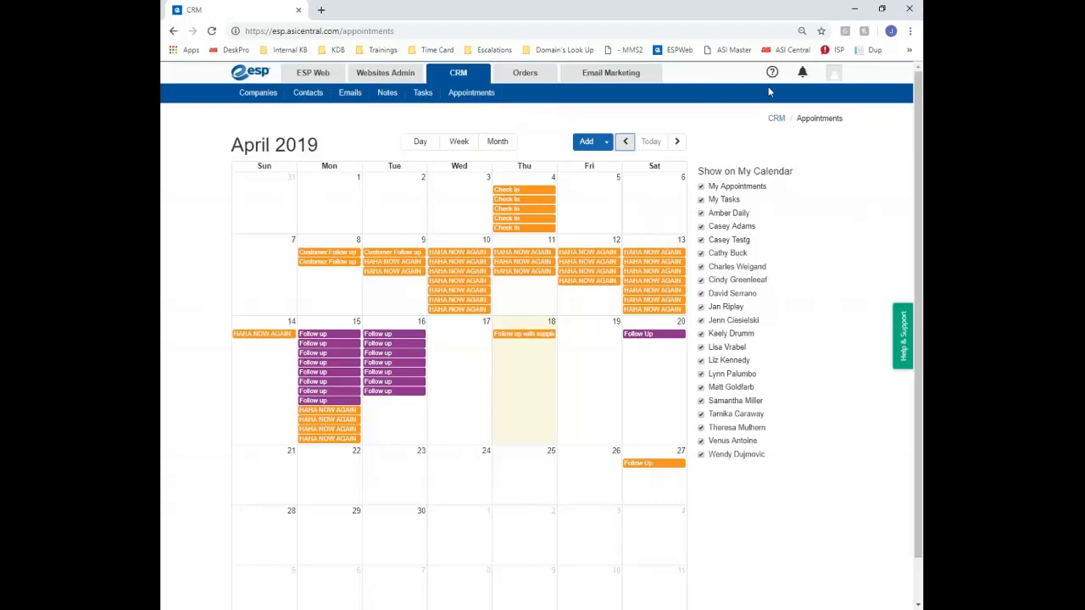
Open Settings from the account menu, look at Teams and Import, then open Notifications
click(835, 79)
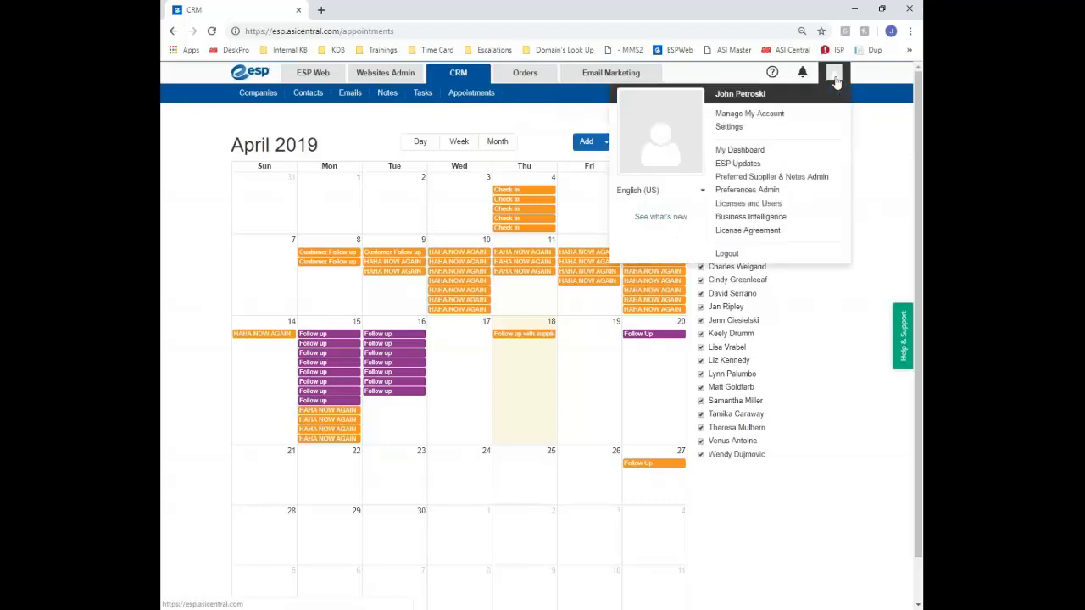
click(729, 127)
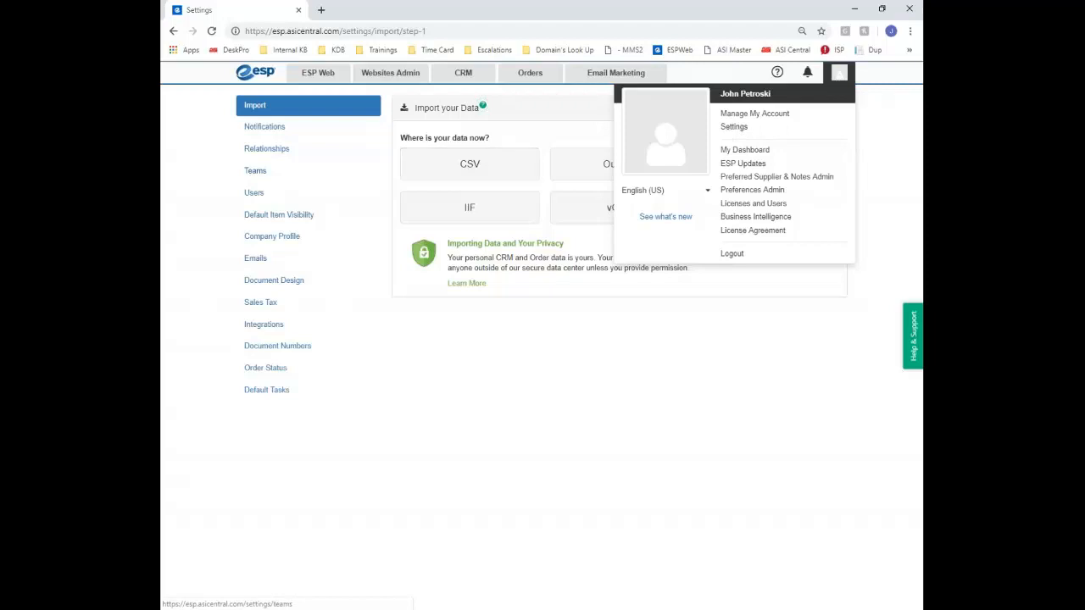
click(363, 172)
click(356, 112)
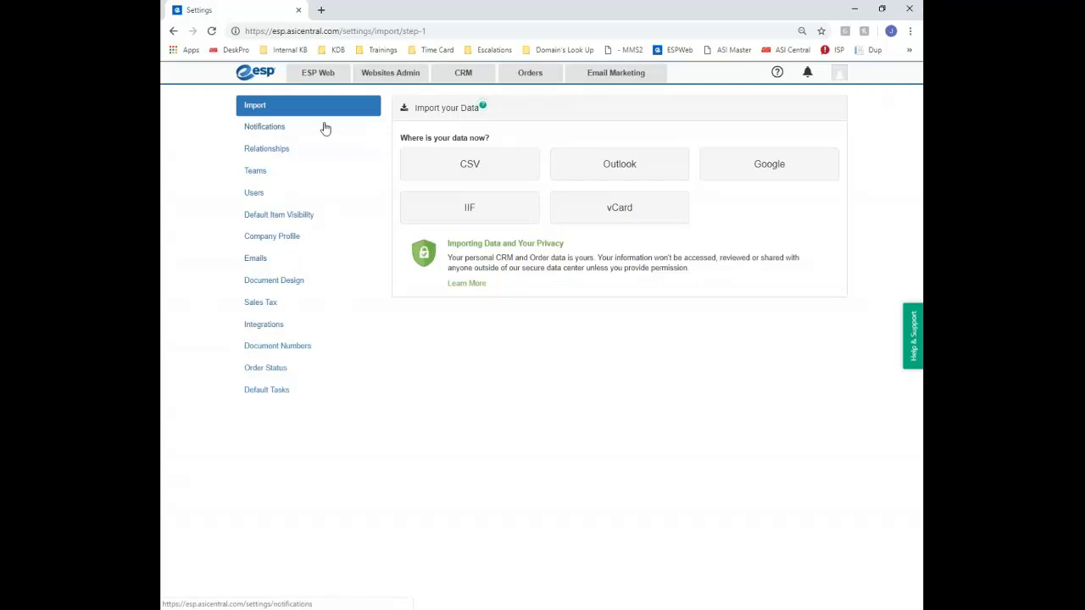
click(271, 128)
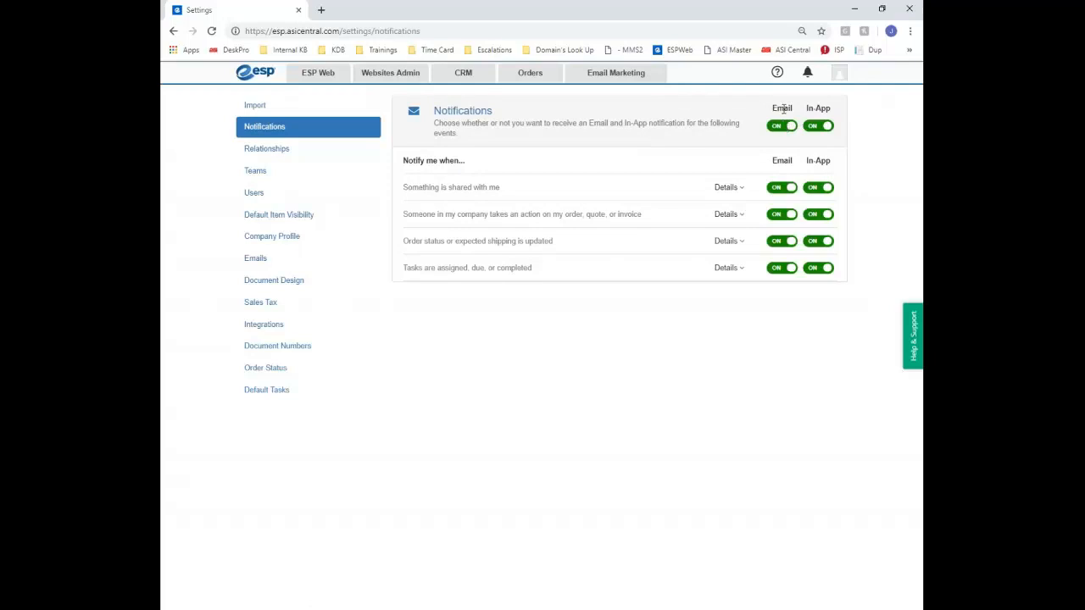
Switch all Email and all In-App notifications off and back on, confirming each change
click(781, 125)
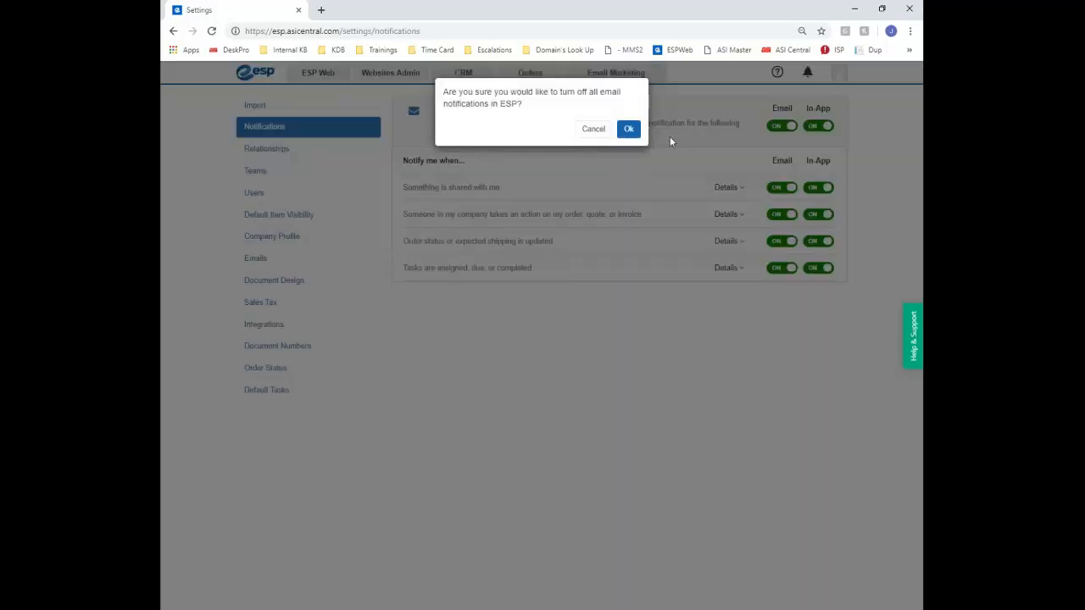
click(628, 128)
click(781, 126)
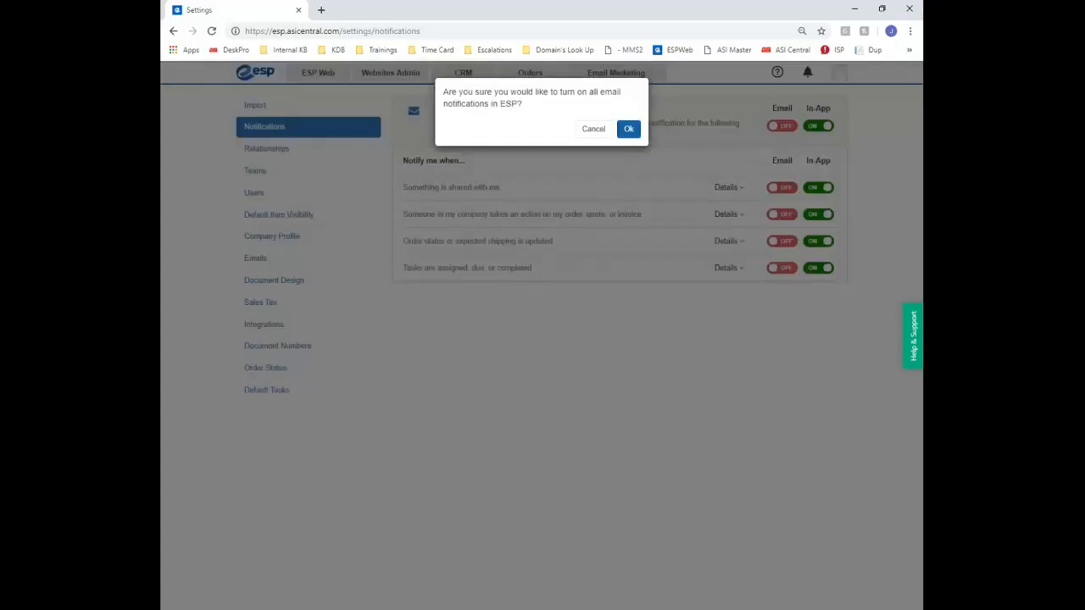
click(628, 129)
click(810, 126)
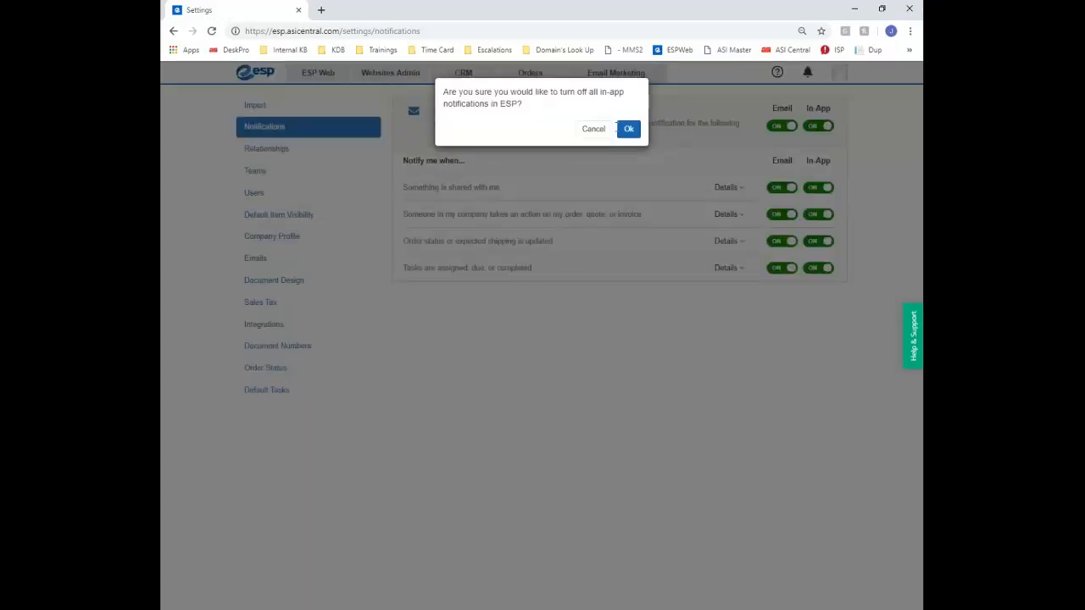
click(628, 129)
click(809, 125)
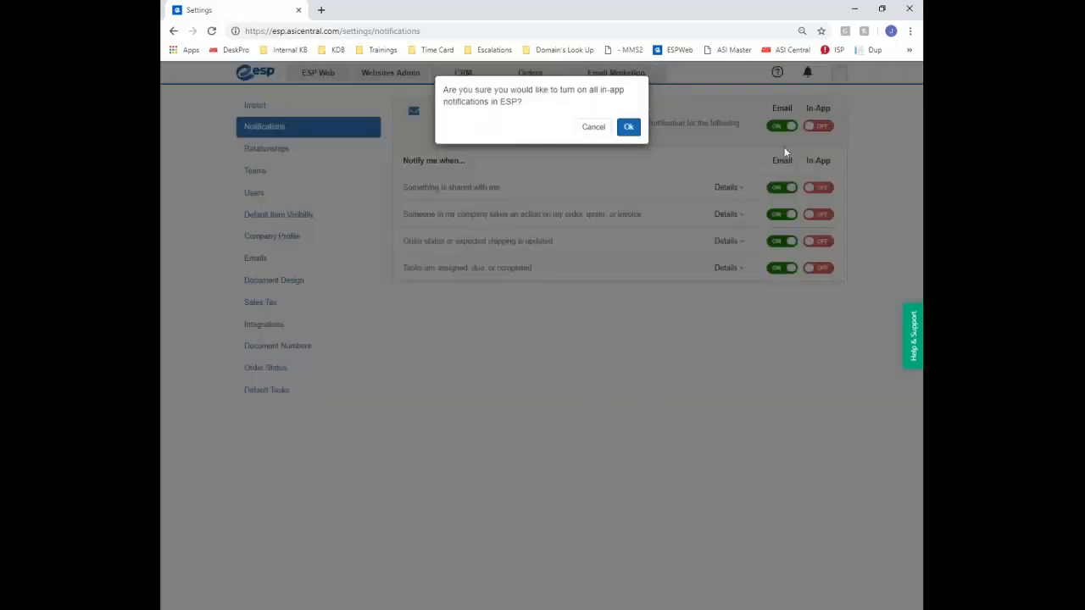
click(628, 129)
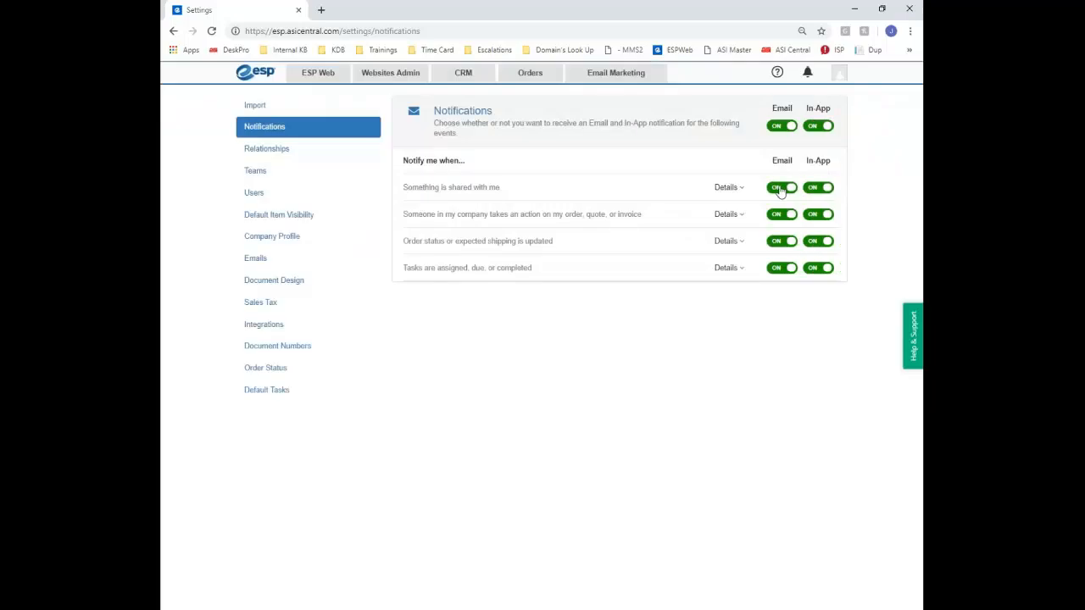
In the shared-item details, turn off email alerts for shared Sales Orders only
click(732, 188)
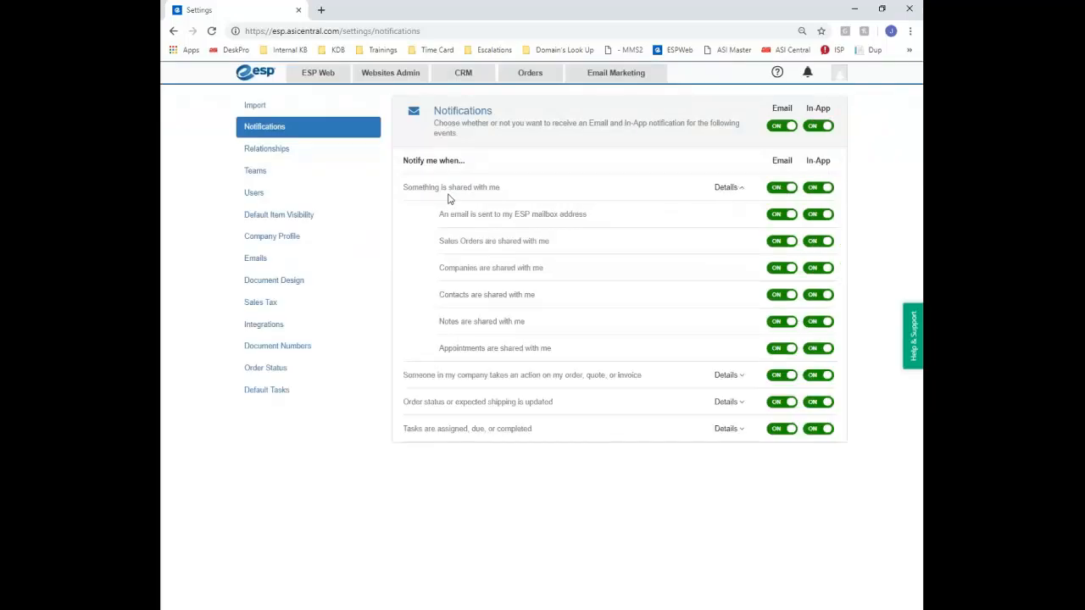
click(781, 187)
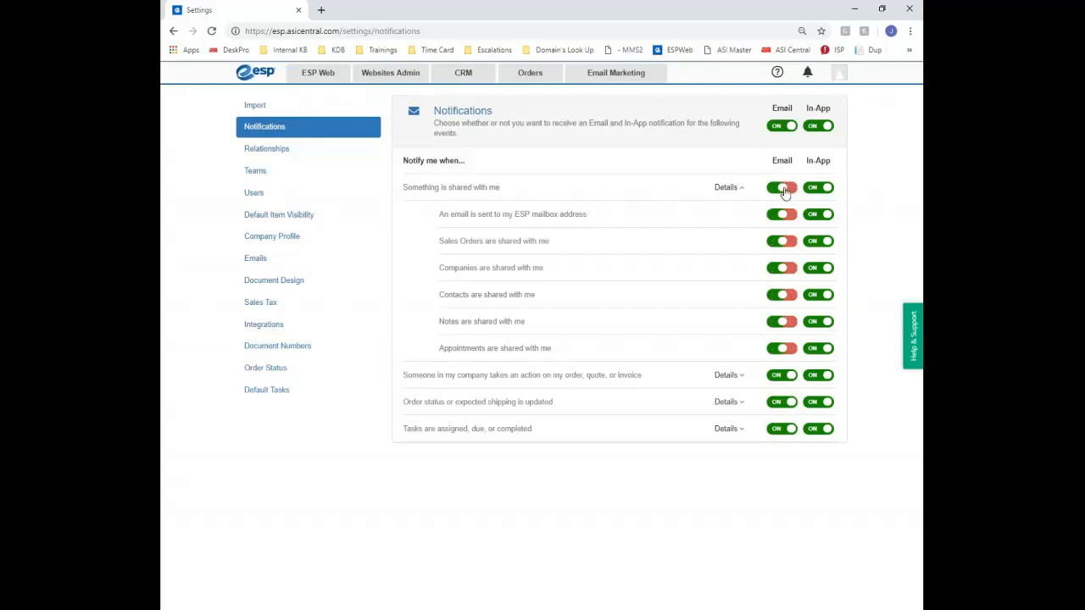
click(782, 214)
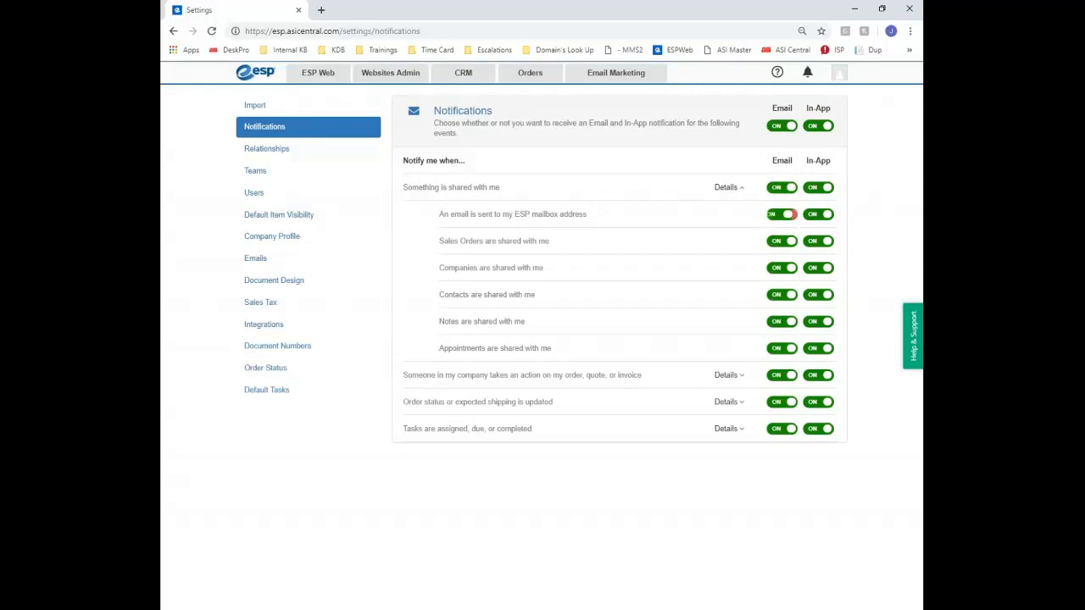
drag(441, 243, 537, 256)
click(537, 251)
click(781, 246)
click(726, 374)
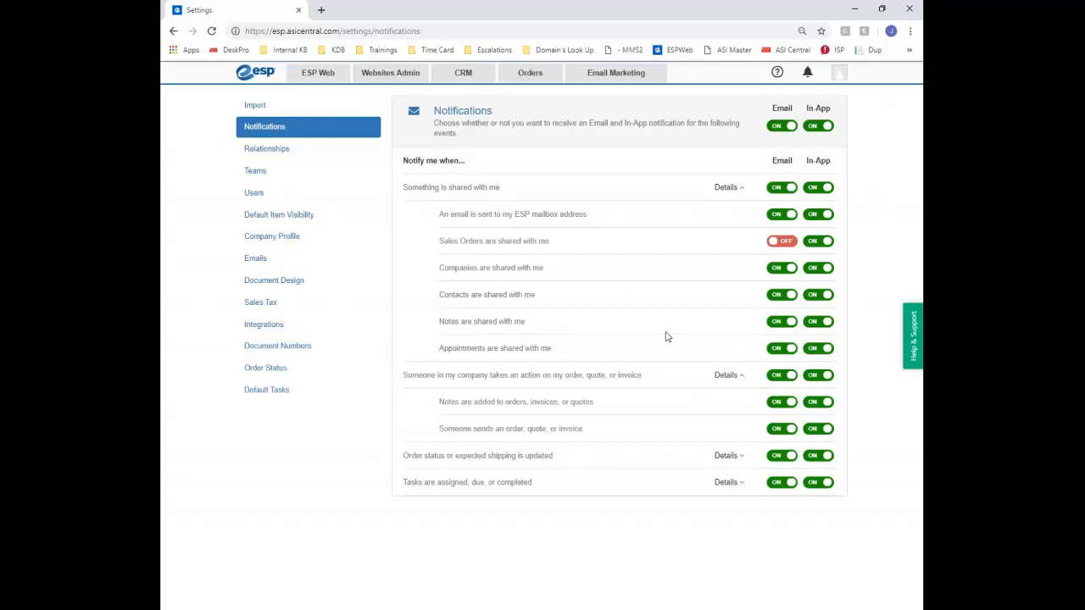
click(285, 149)
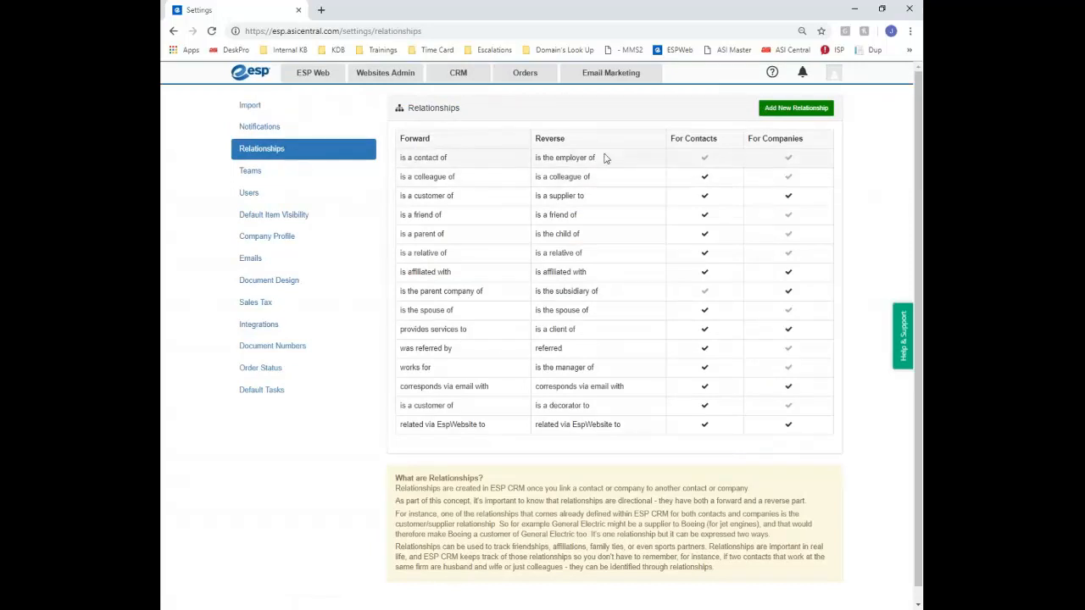
Open an Add New Relationship form, cancel it unsaved, and move to Teams
click(822, 111)
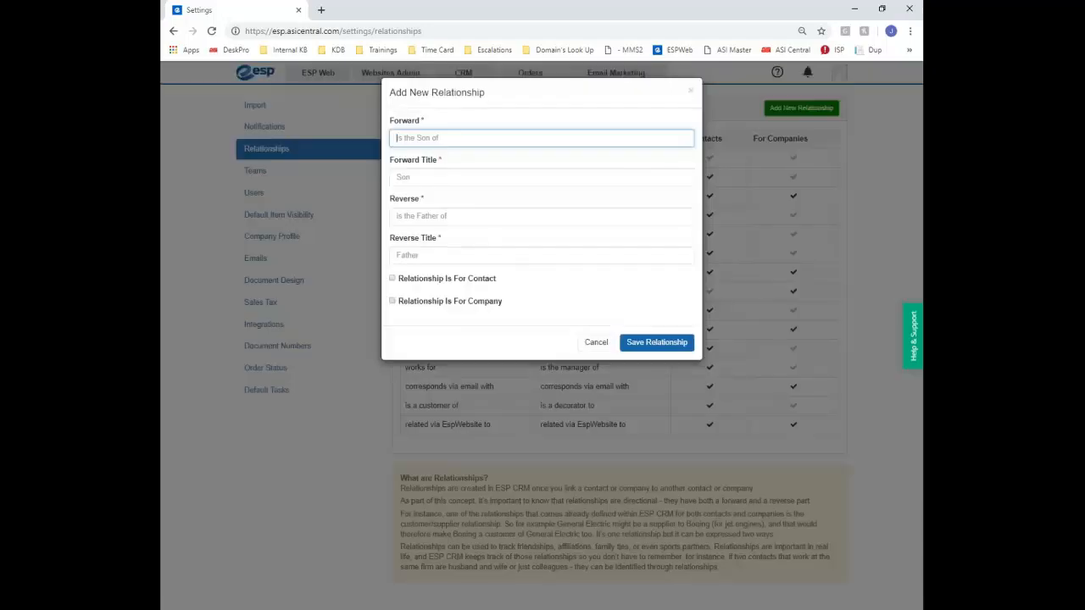
click(595, 342)
scroll(360, 452, down, 1)
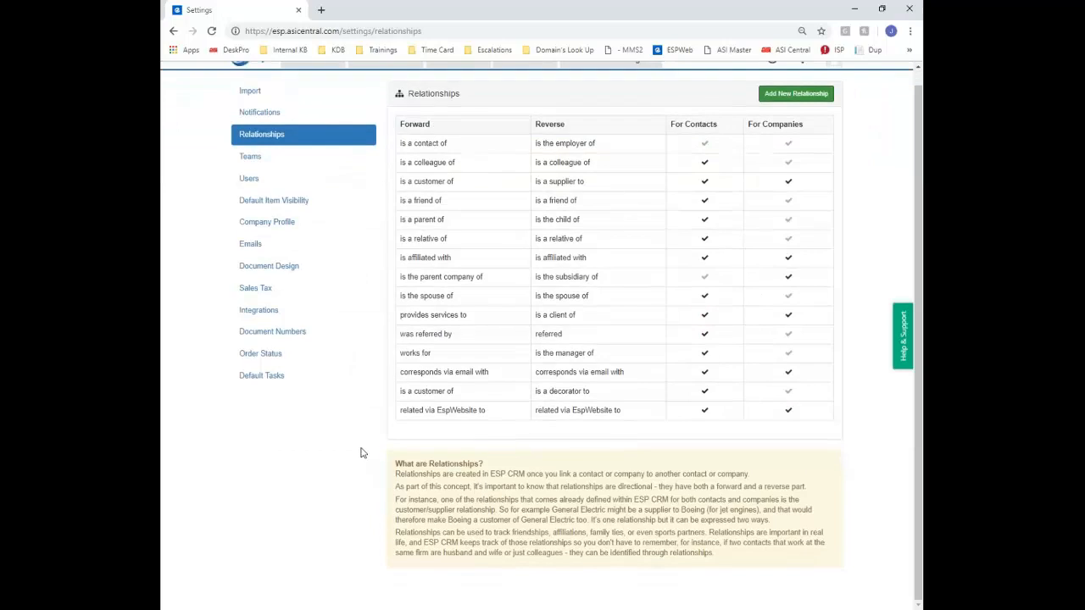
scroll(475, 373, up, 1)
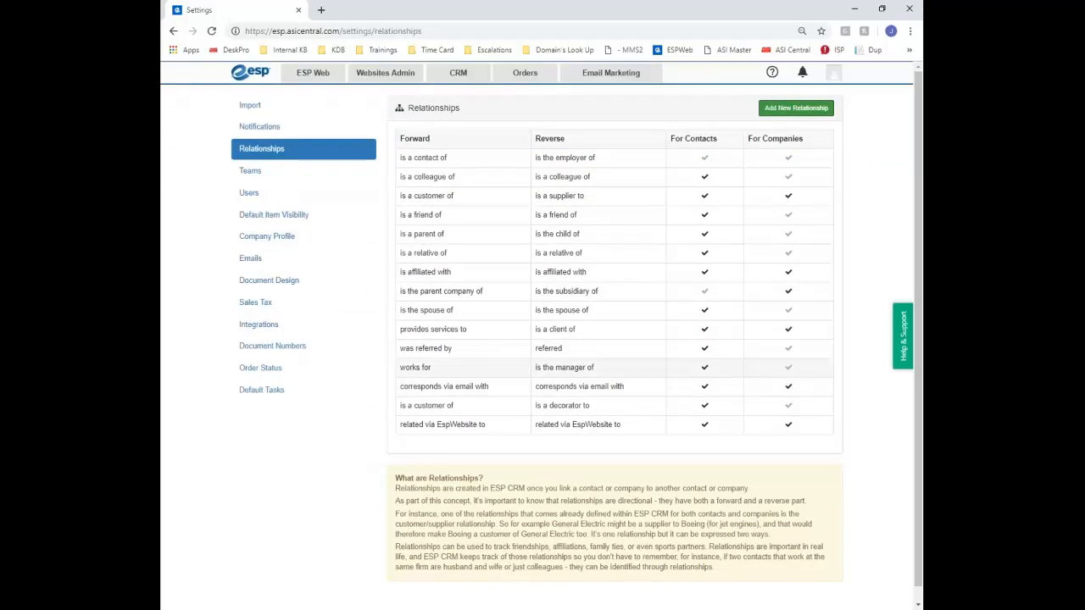
click(250, 172)
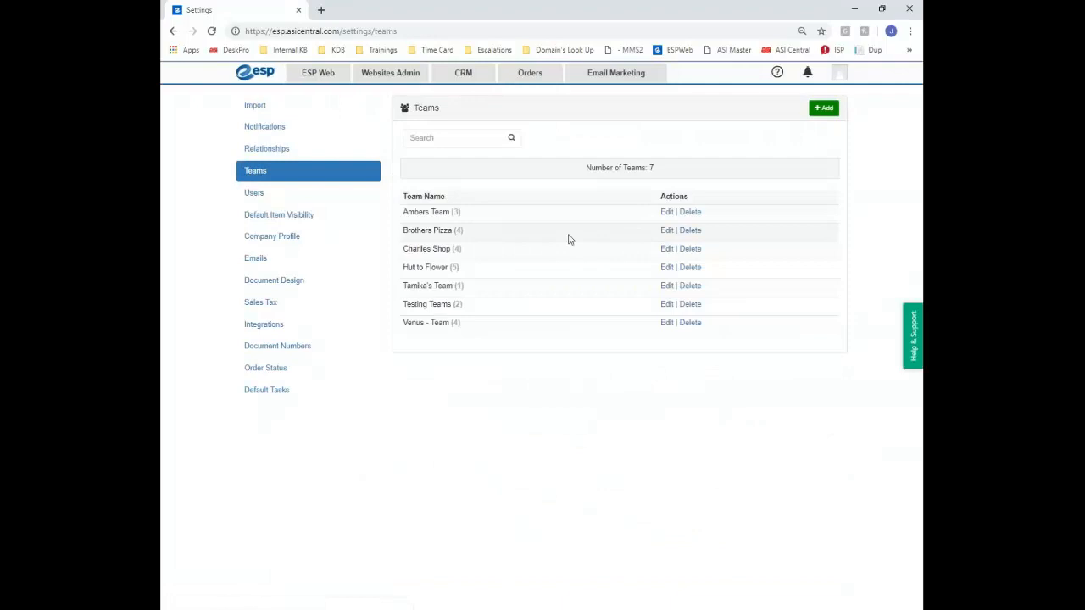
Delete the Charlies Shop, Hut to Flower and Brothers Pizza teams
click(693, 251)
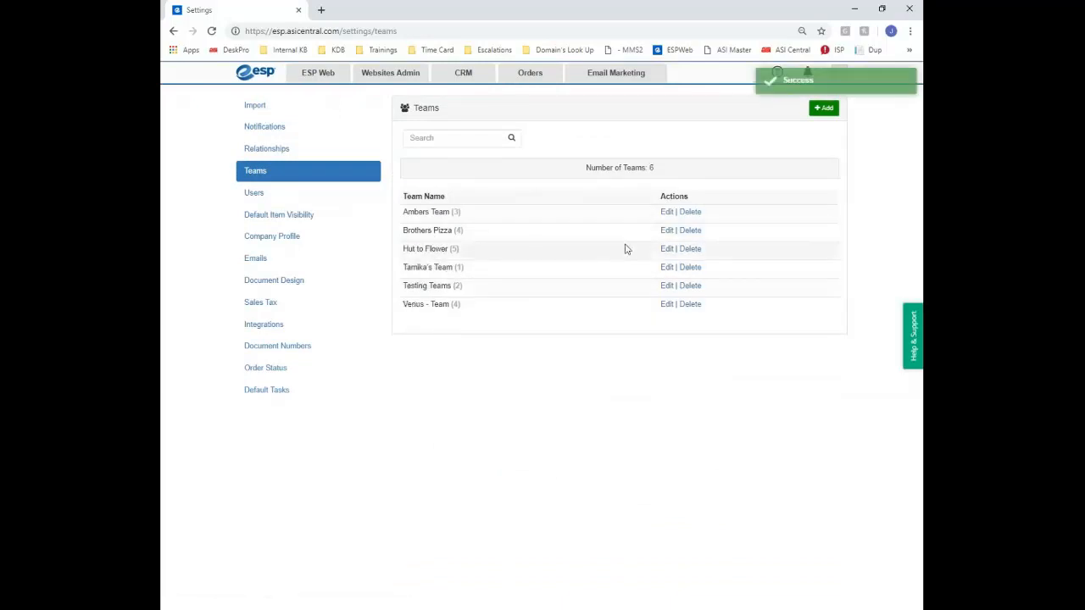
click(694, 251)
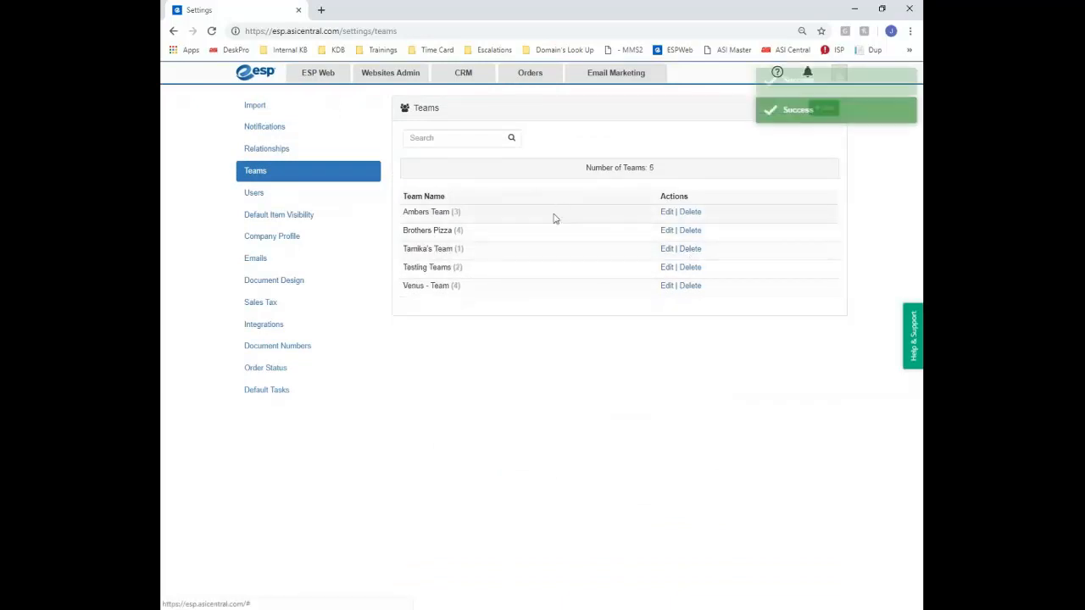
click(689, 233)
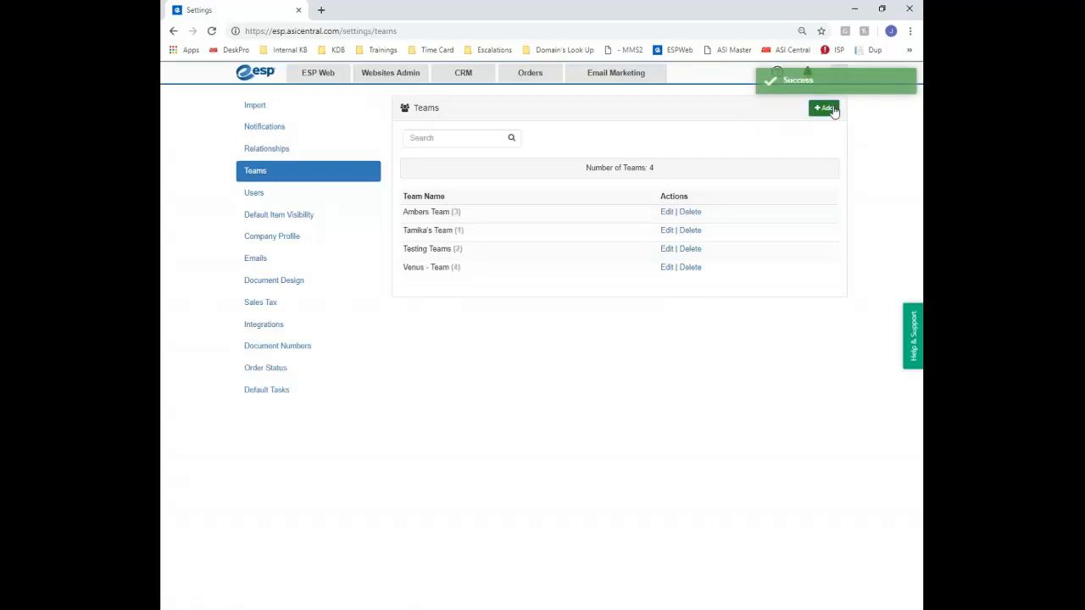
Start a new team, enter its name, and add the first three members
click(829, 108)
click(548, 127)
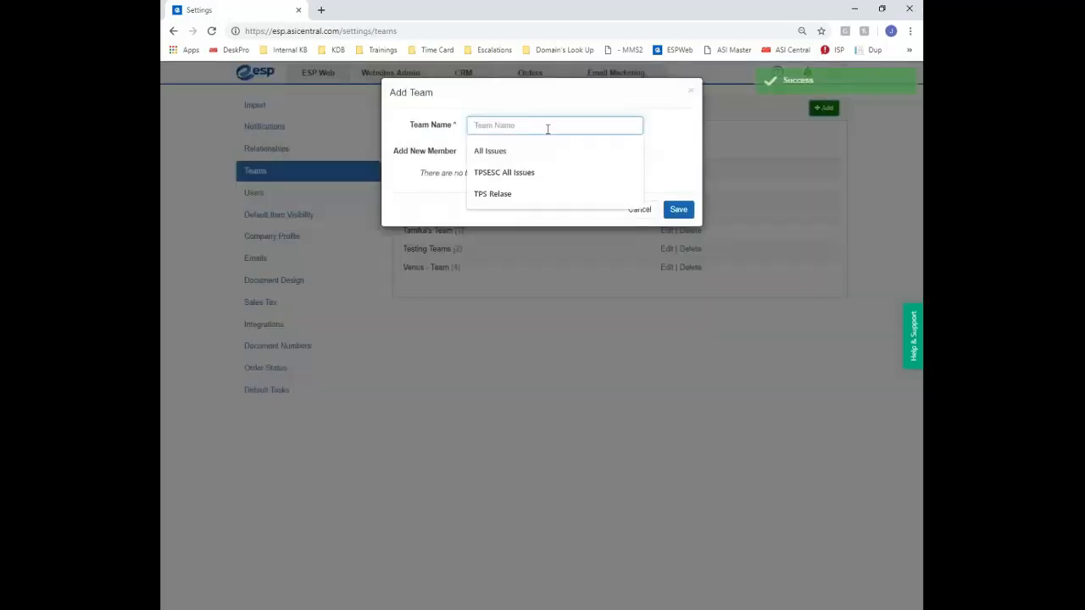
text(Ki)
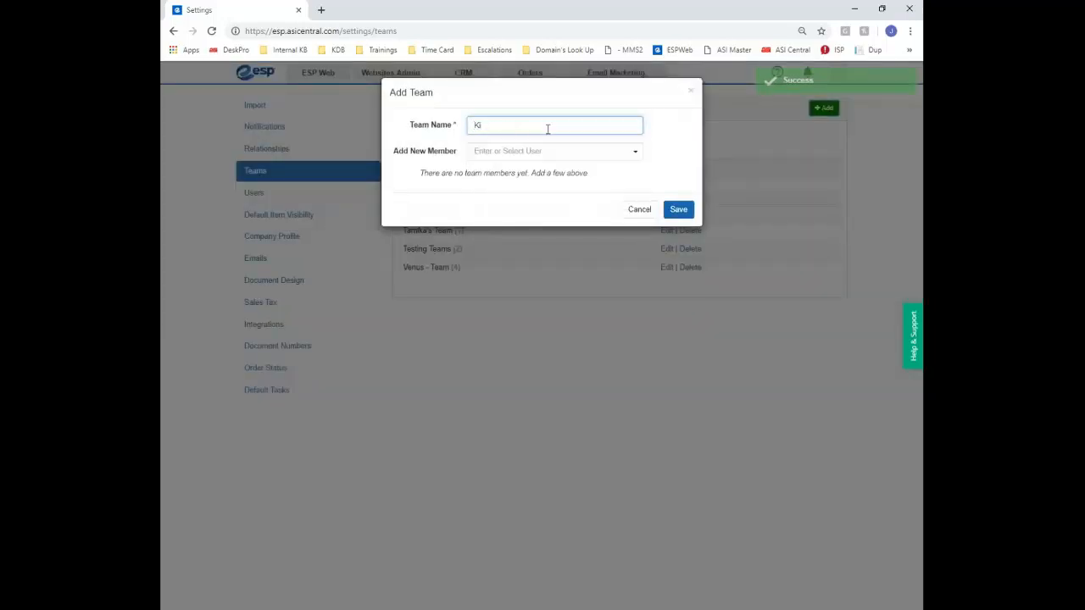
text(m's Team)
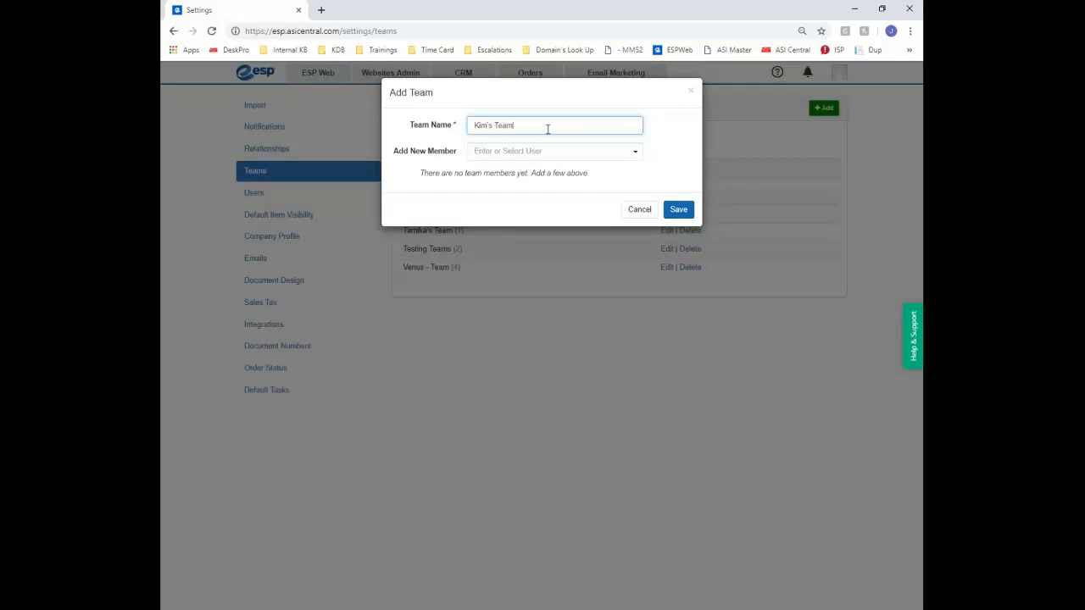
click(509, 152)
click(515, 172)
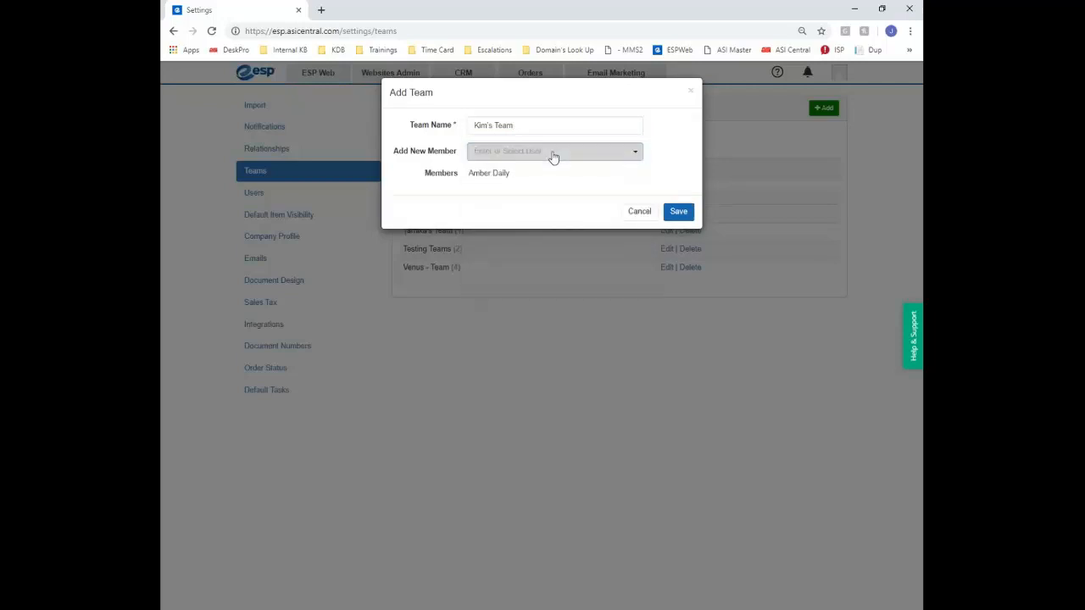
click(552, 155)
click(516, 225)
click(547, 156)
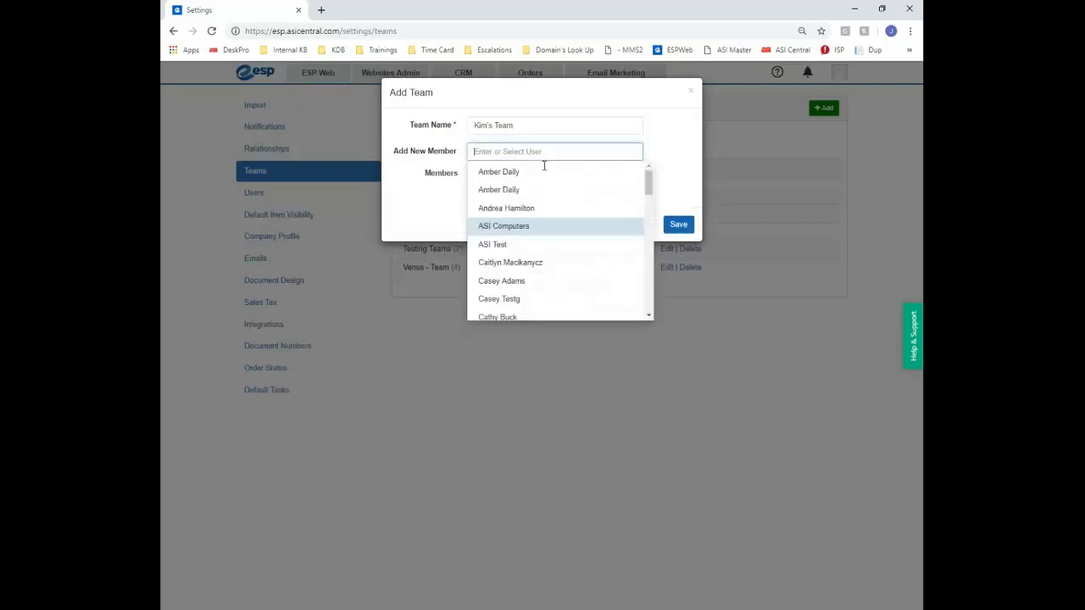
scroll(522, 235, down, 3)
click(522, 230)
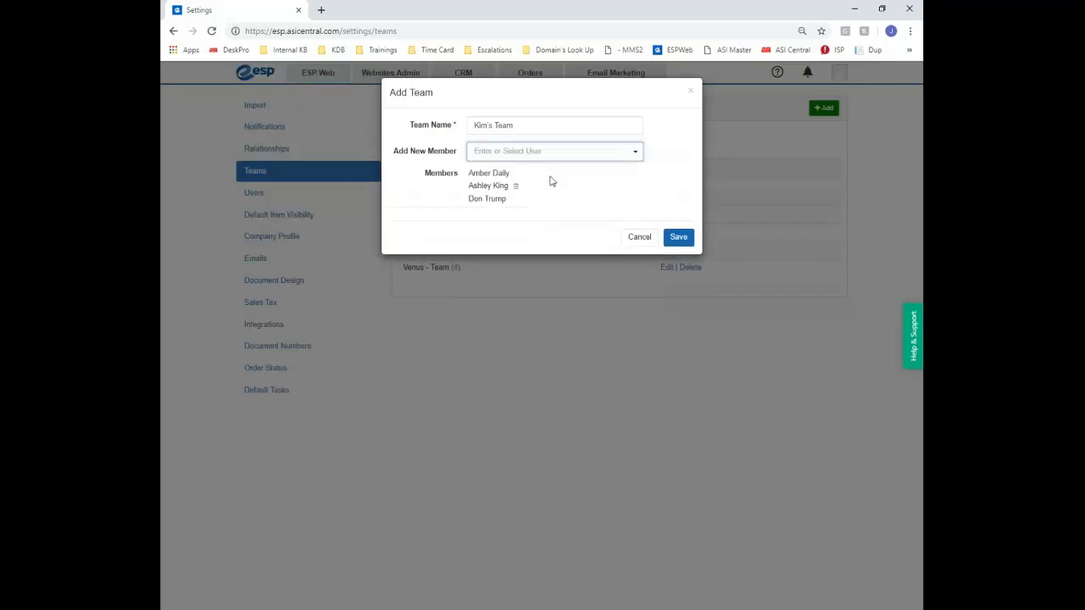
Add the remaining members up to five, save the team, then open and close its details
click(550, 155)
click(525, 268)
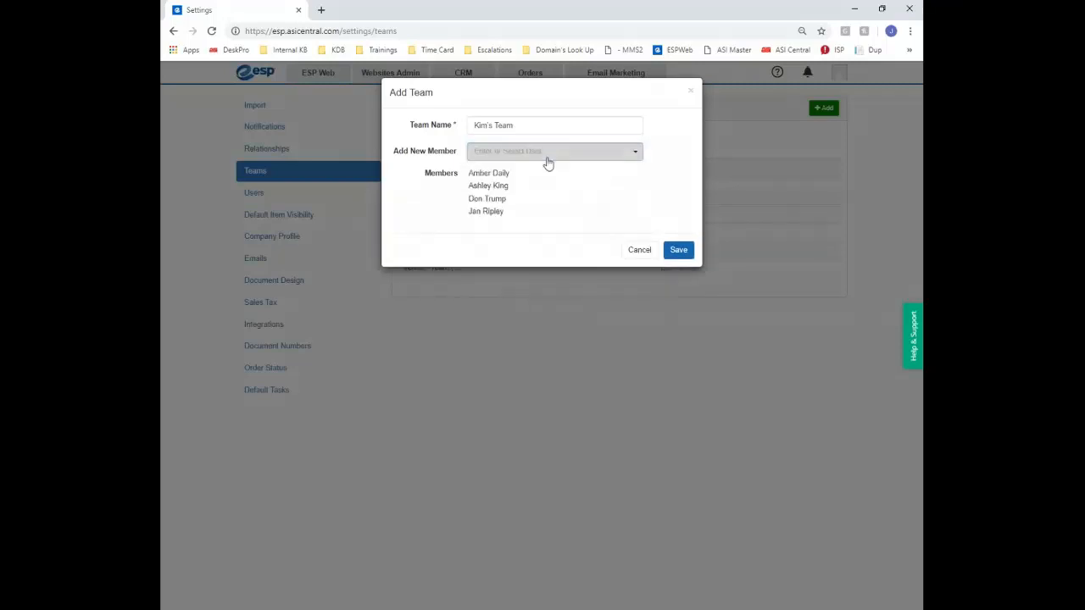
click(547, 157)
scroll(520, 246, down, 2)
click(517, 275)
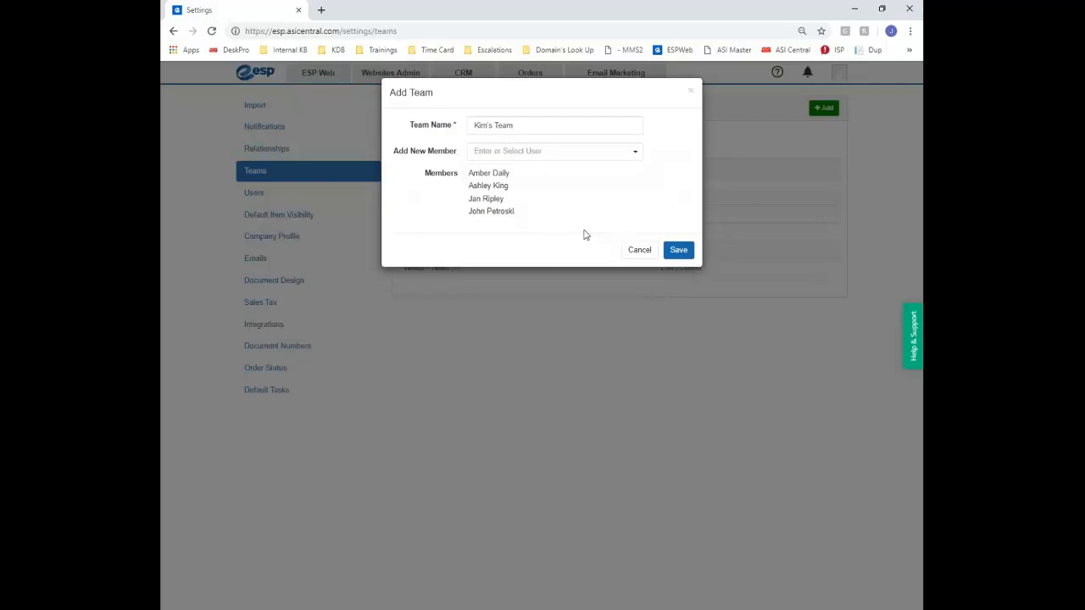
click(544, 157)
click(519, 295)
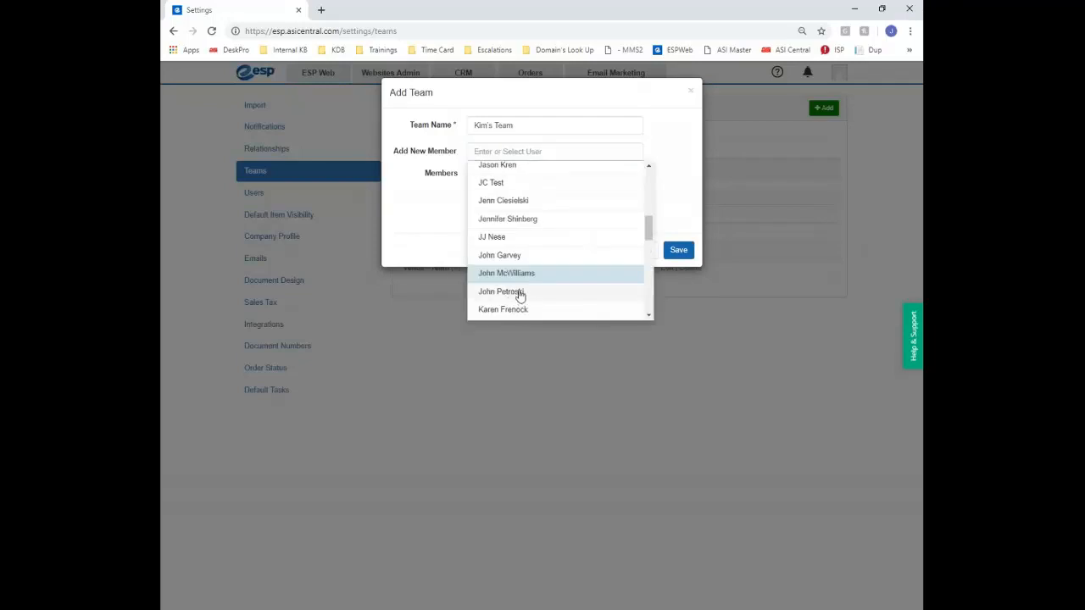
click(523, 275)
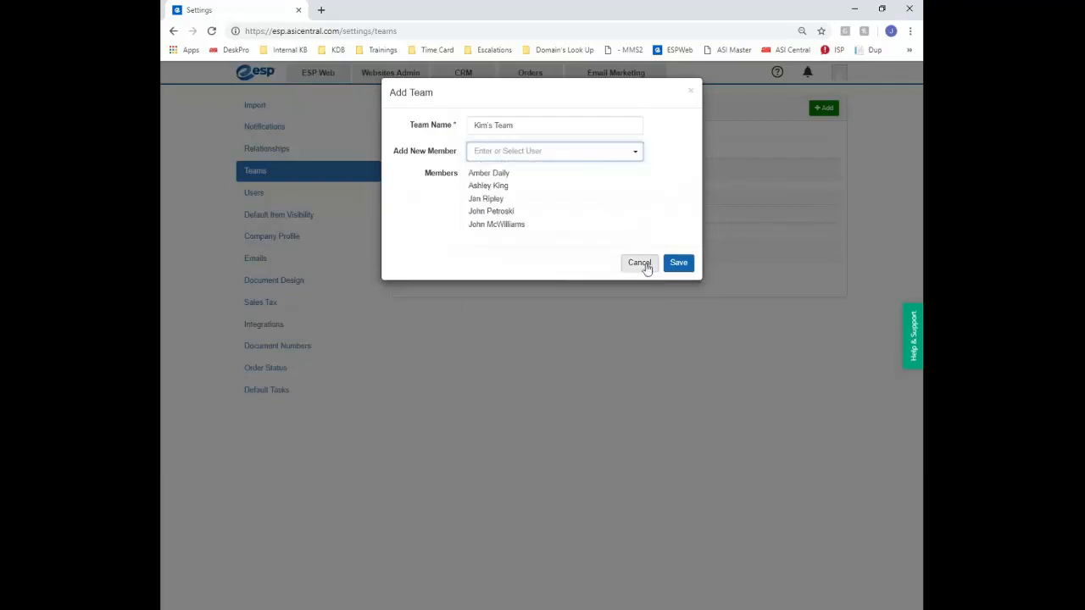
click(677, 264)
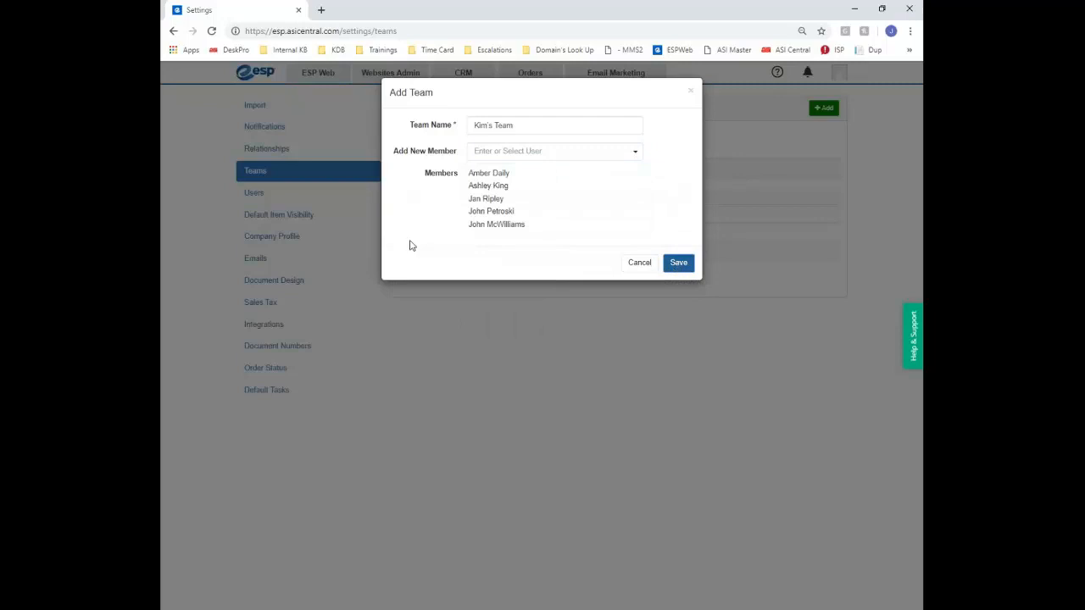
click(679, 264)
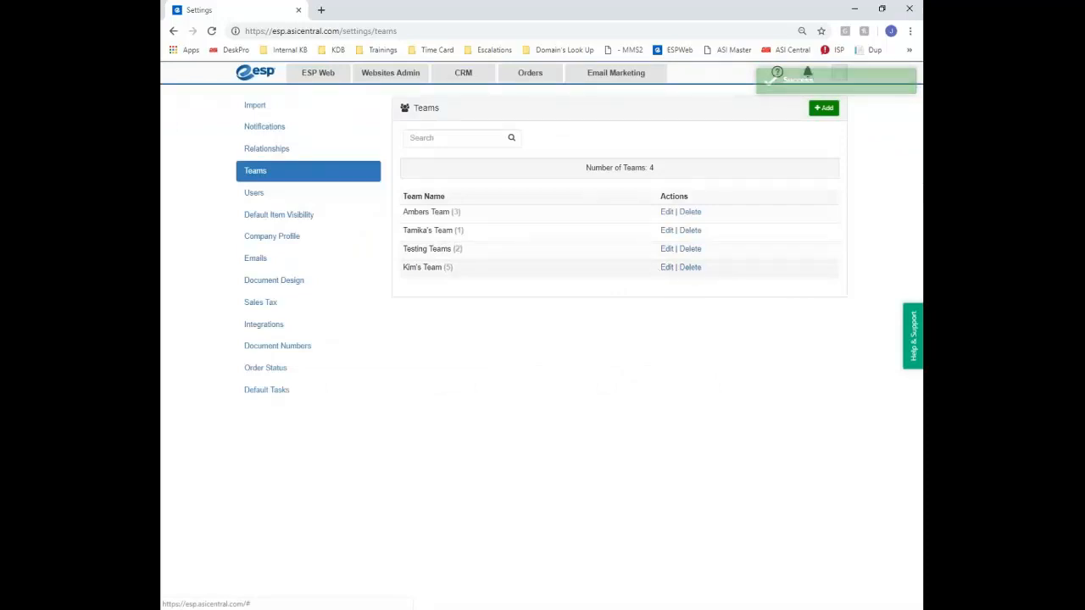
click(667, 268)
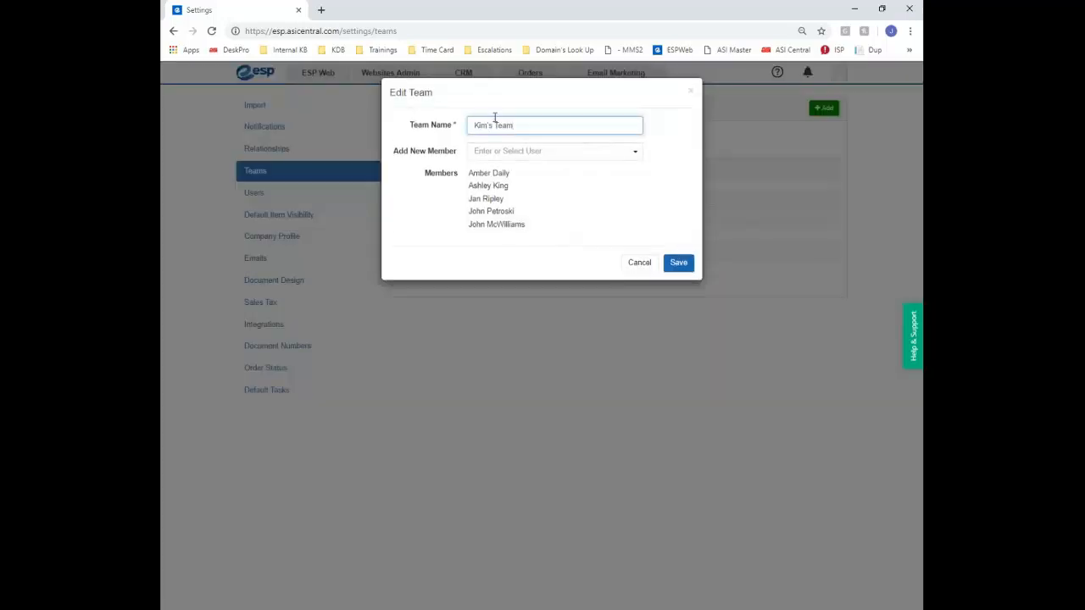
click(689, 91)
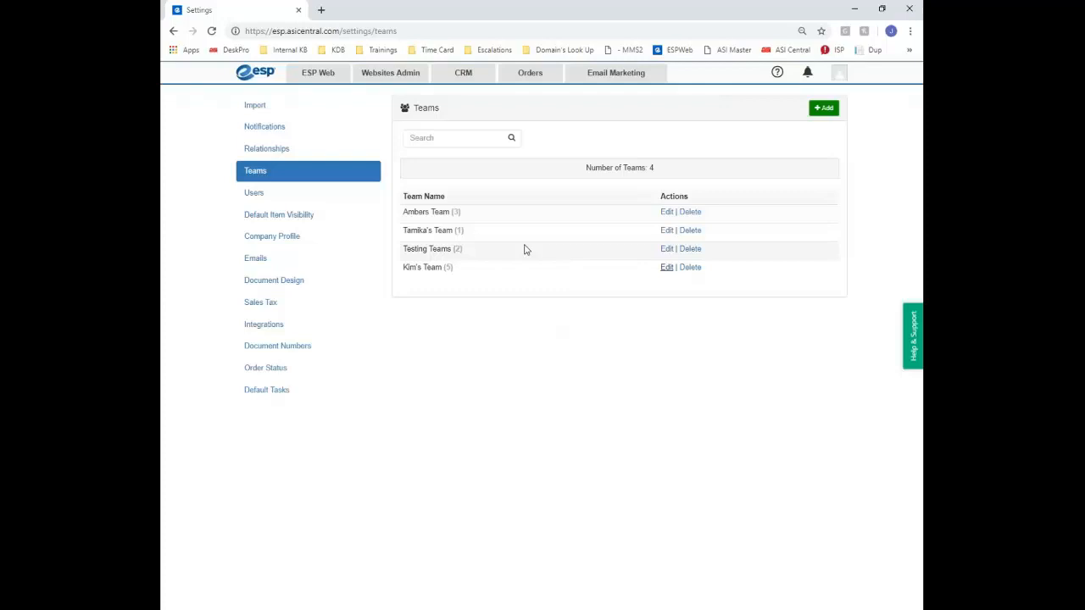
Give the duplicate user the Orders and Email Marketing roles, then set new companies to Owner Only
click(261, 195)
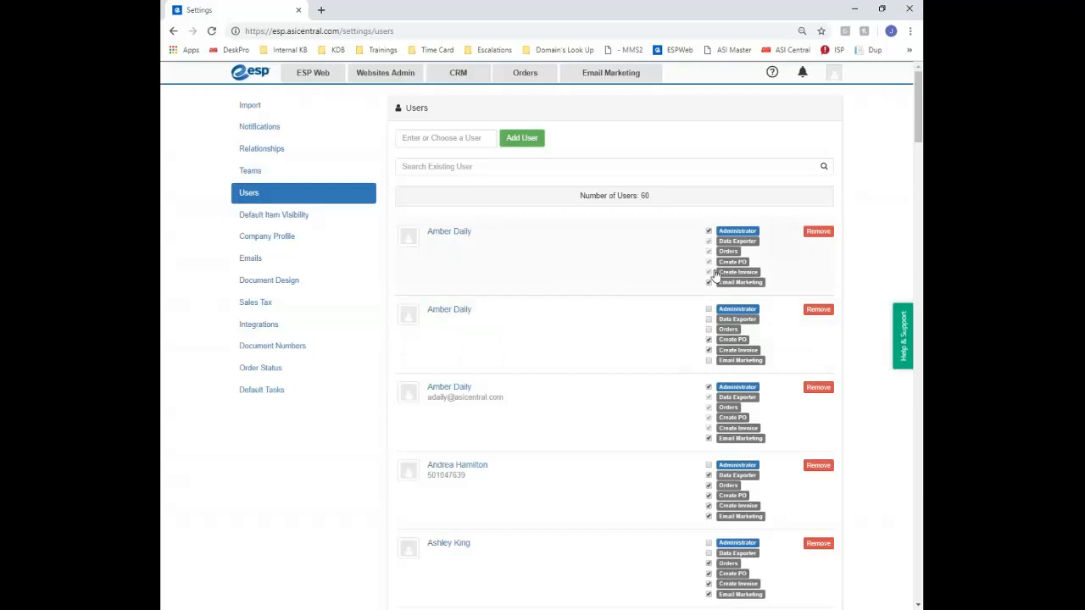
click(708, 330)
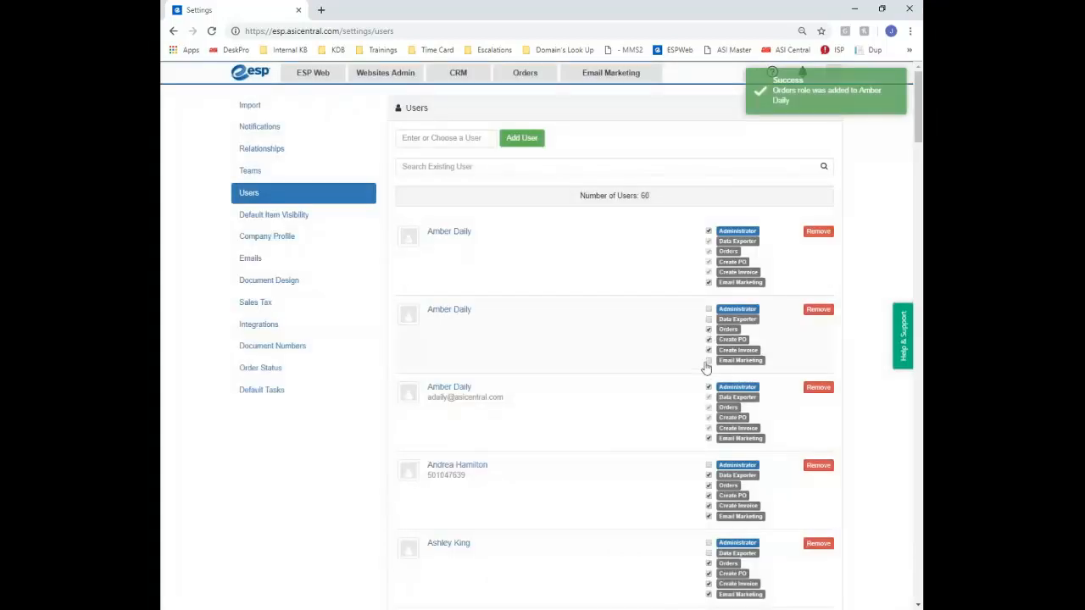
click(708, 360)
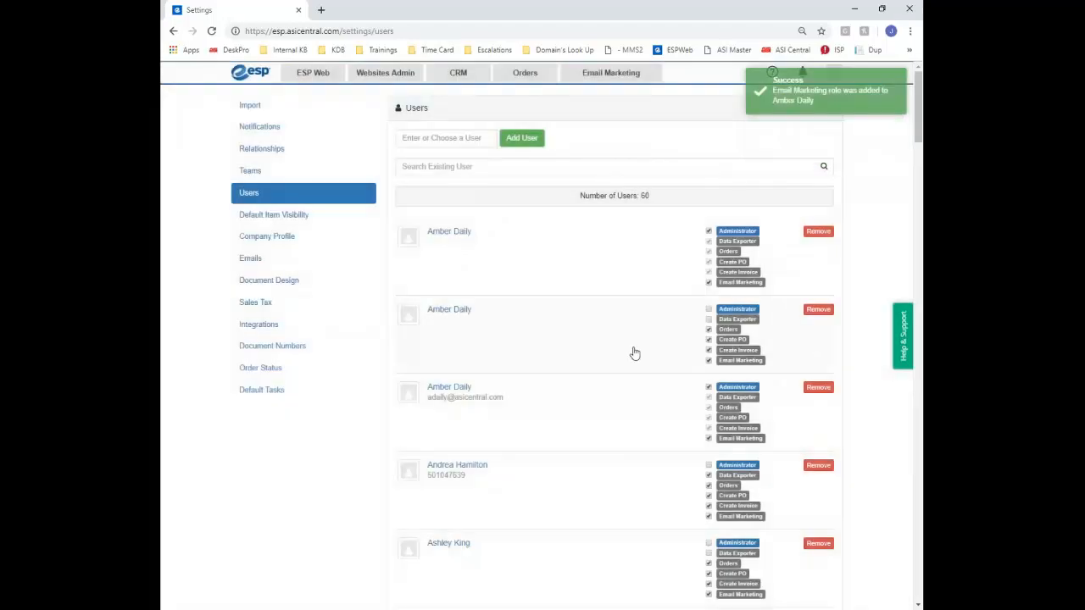
scroll(634, 353, down, 2)
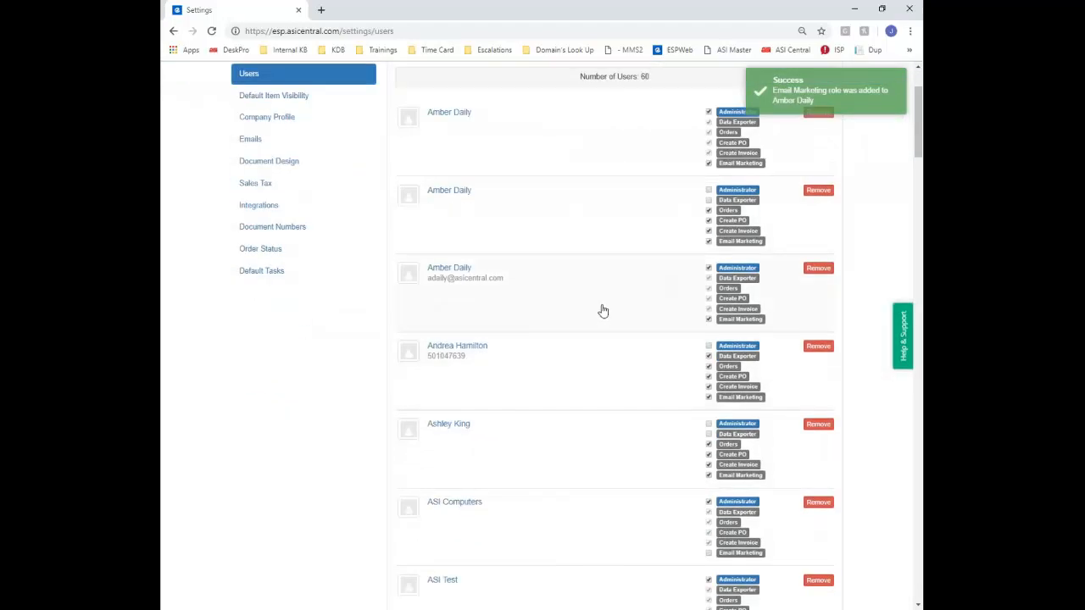
scroll(602, 311, up, 2)
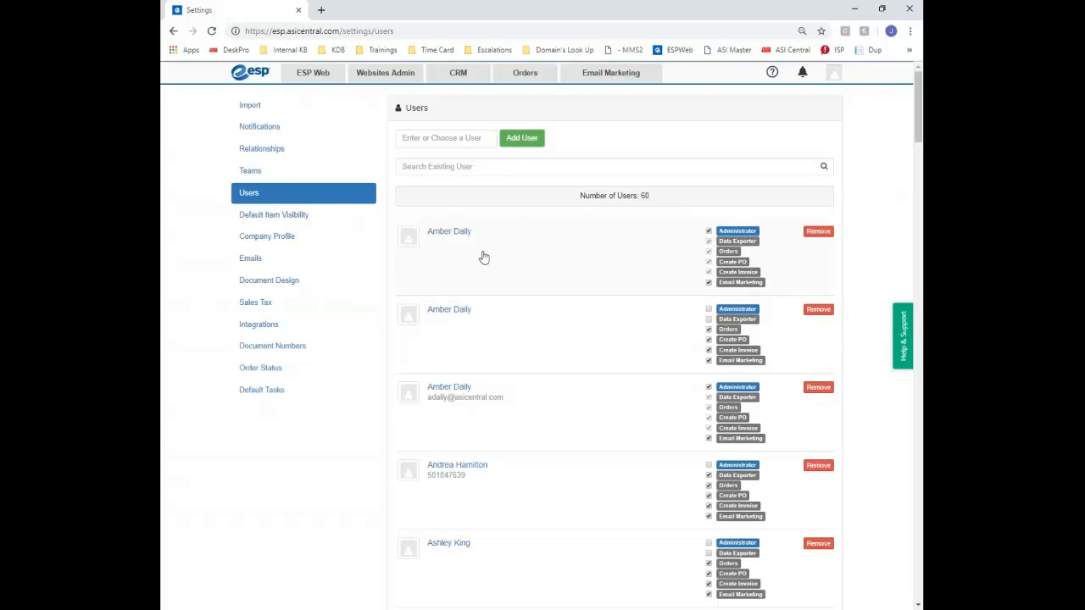
click(298, 216)
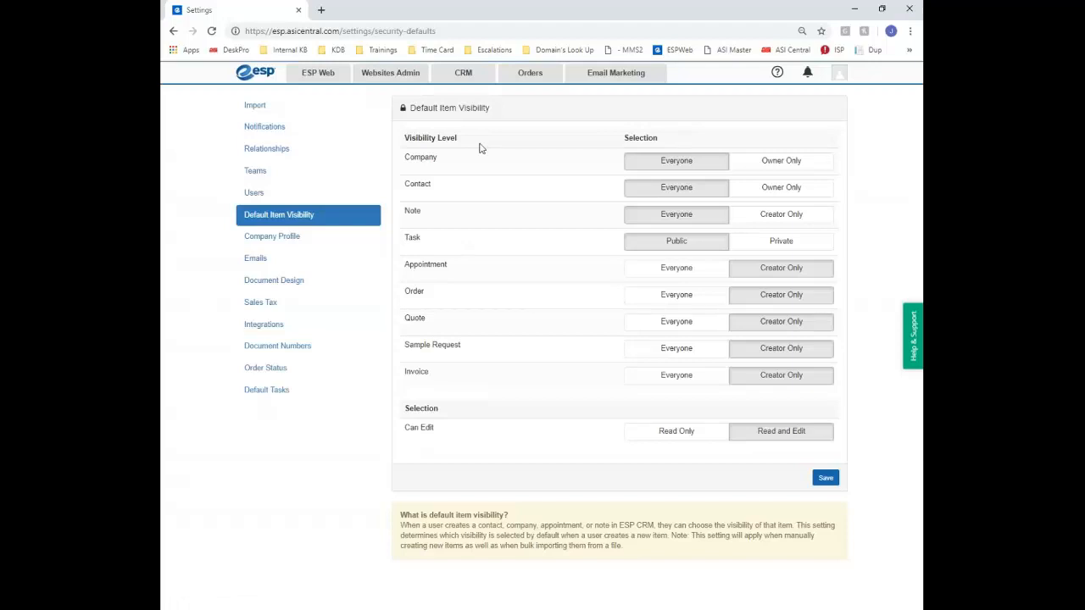
click(795, 168)
Return companies to Everyone, set new contacts to Owner Only, and save the visibility defaults
click(676, 161)
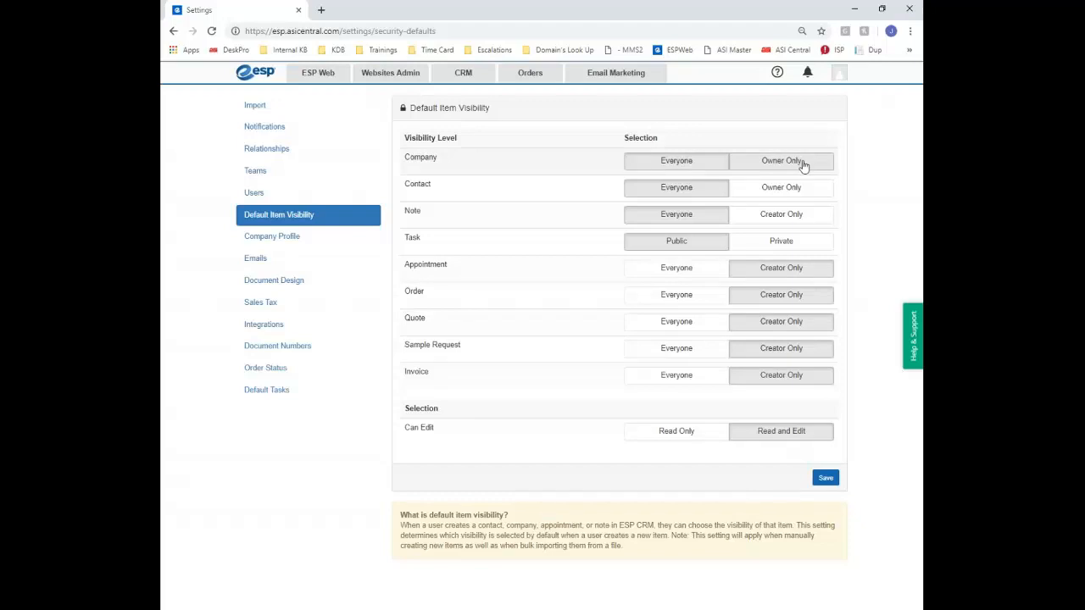
click(773, 191)
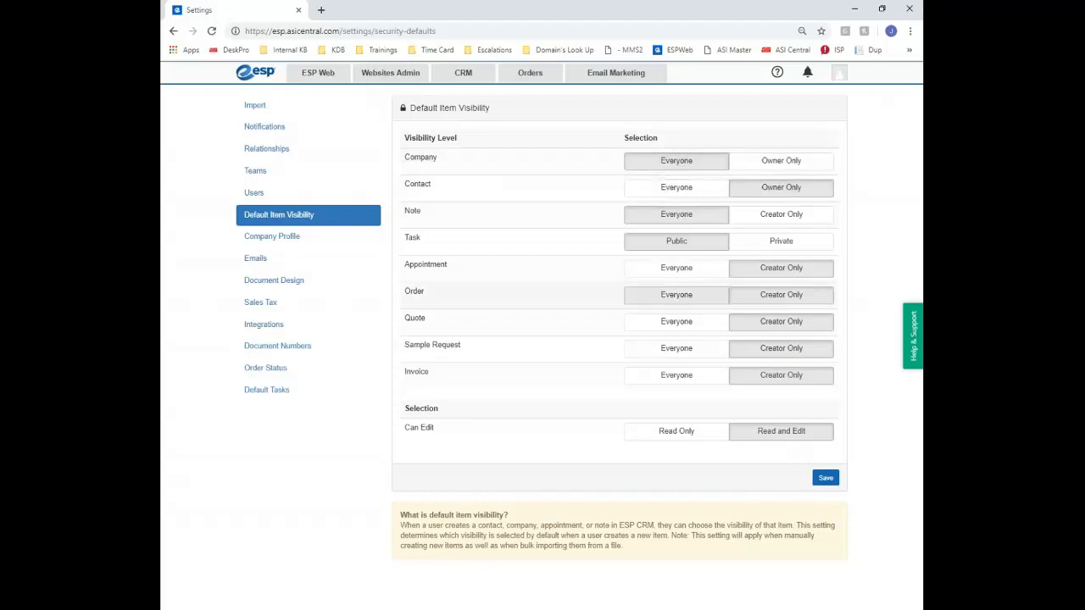
click(824, 479)
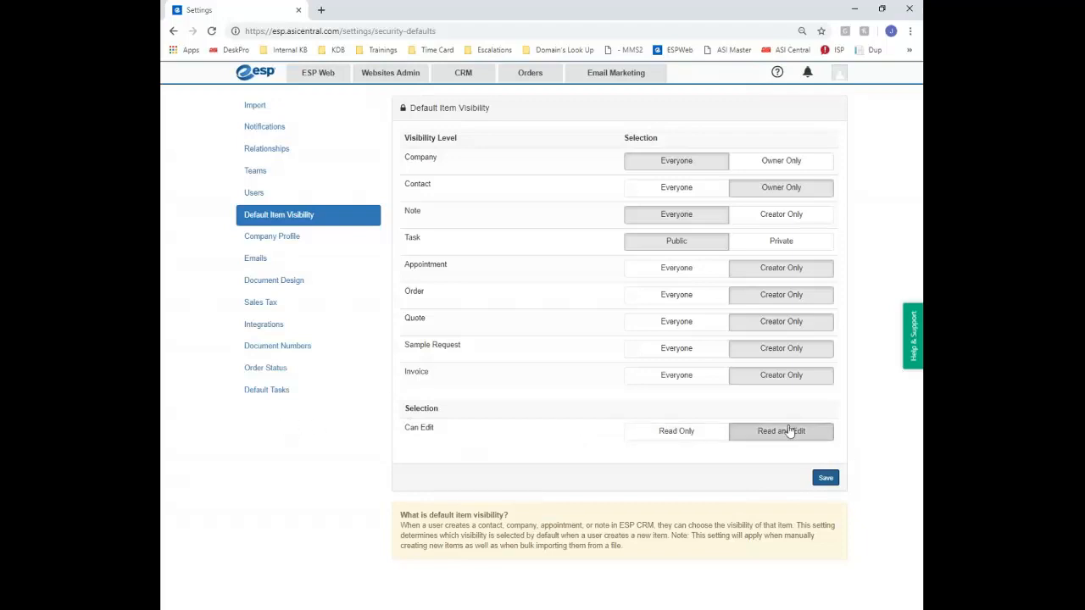
click(827, 480)
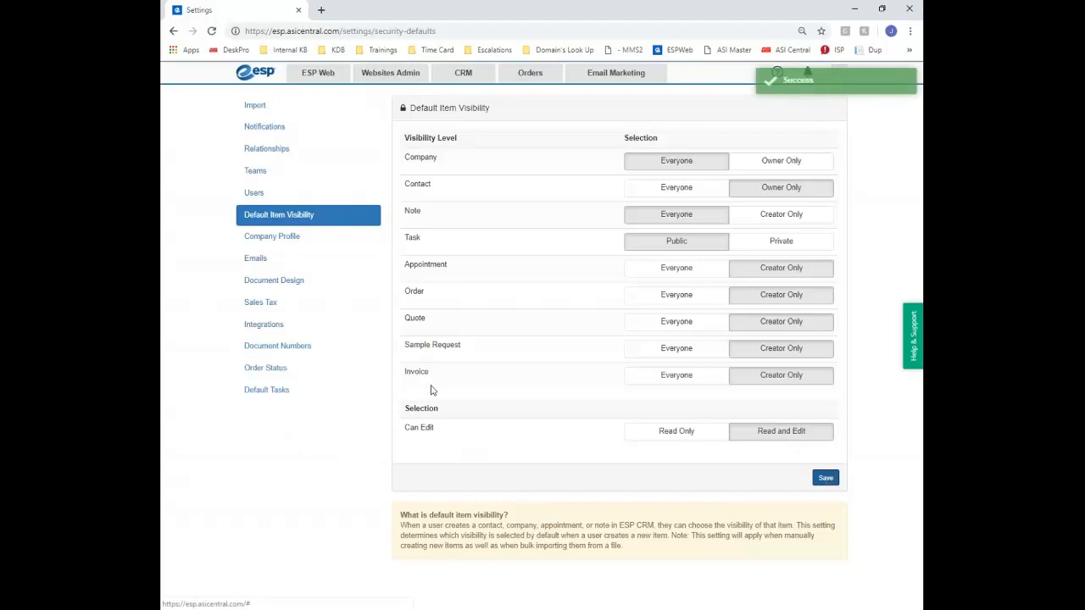
click(273, 238)
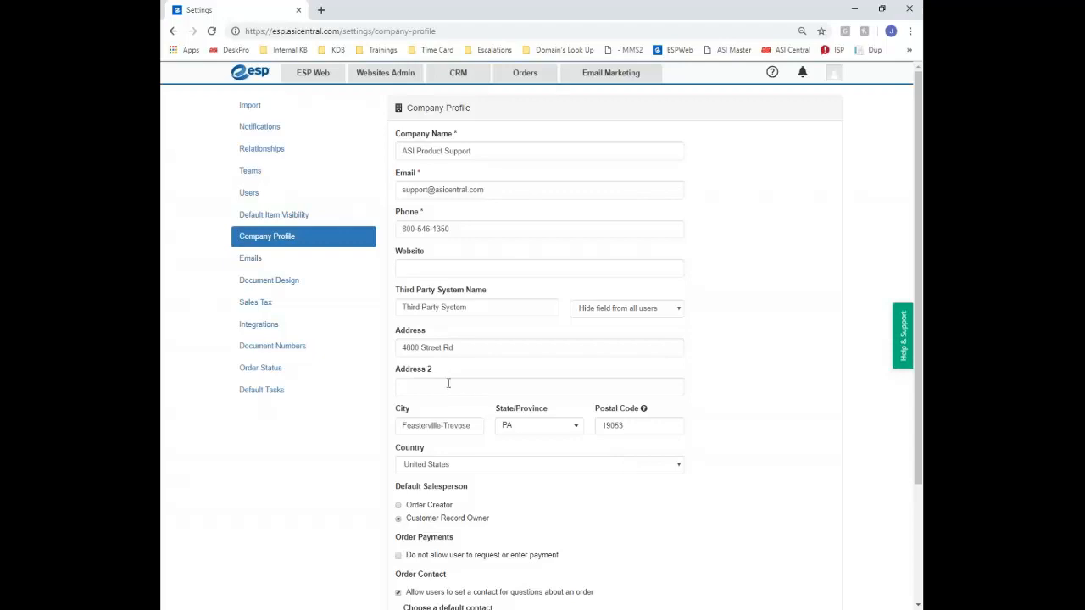
Scroll down the Company Profile settings to the Order Contact section and Save button
scroll(719, 336, down, 3)
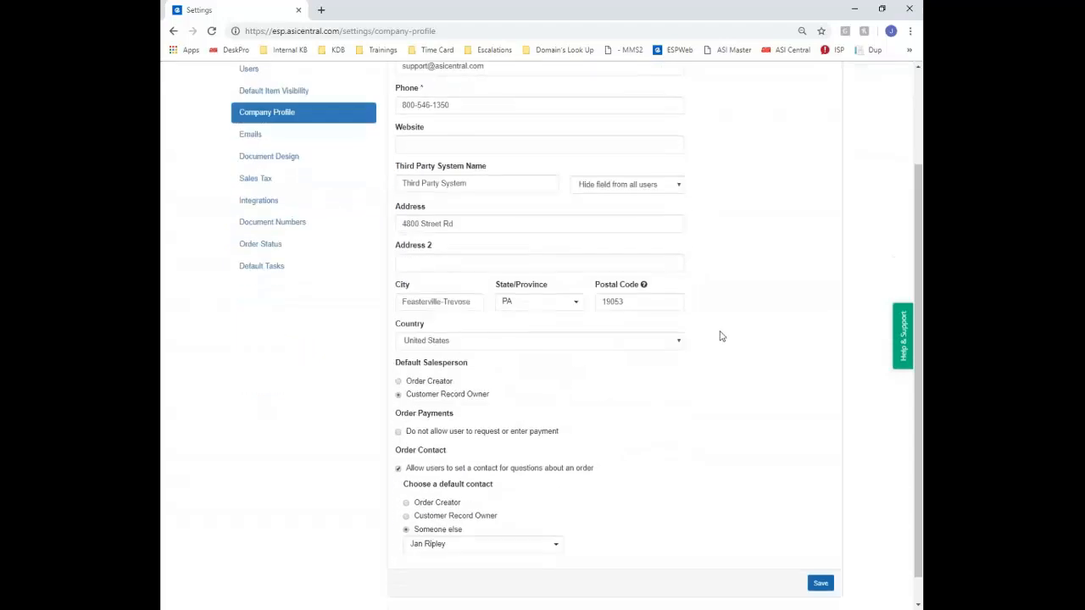
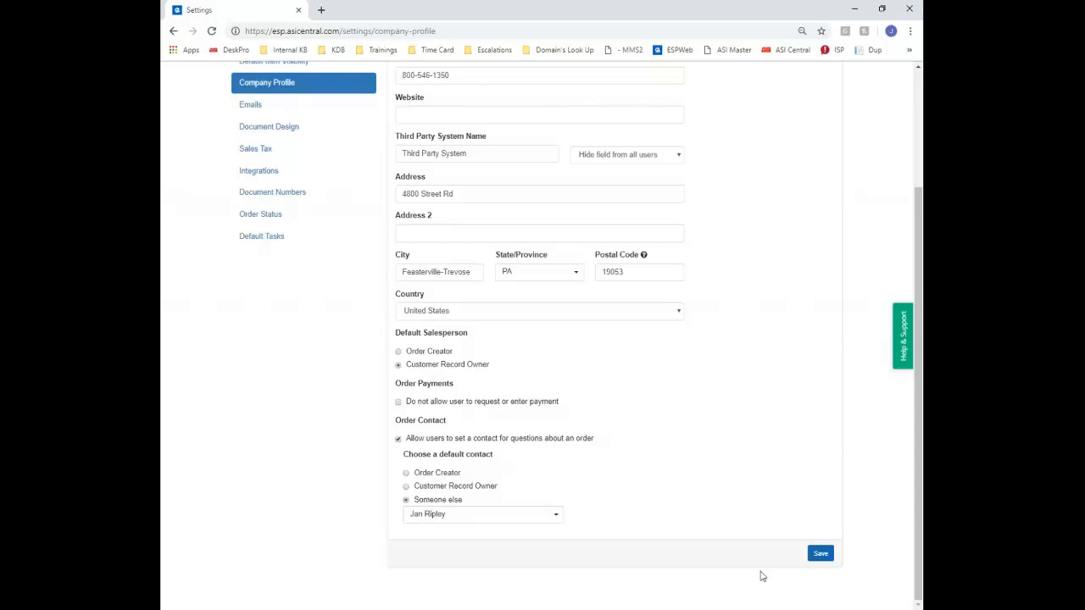
Save the Company Profile order contact settings, then switch to the Sales Tax settings
click(821, 554)
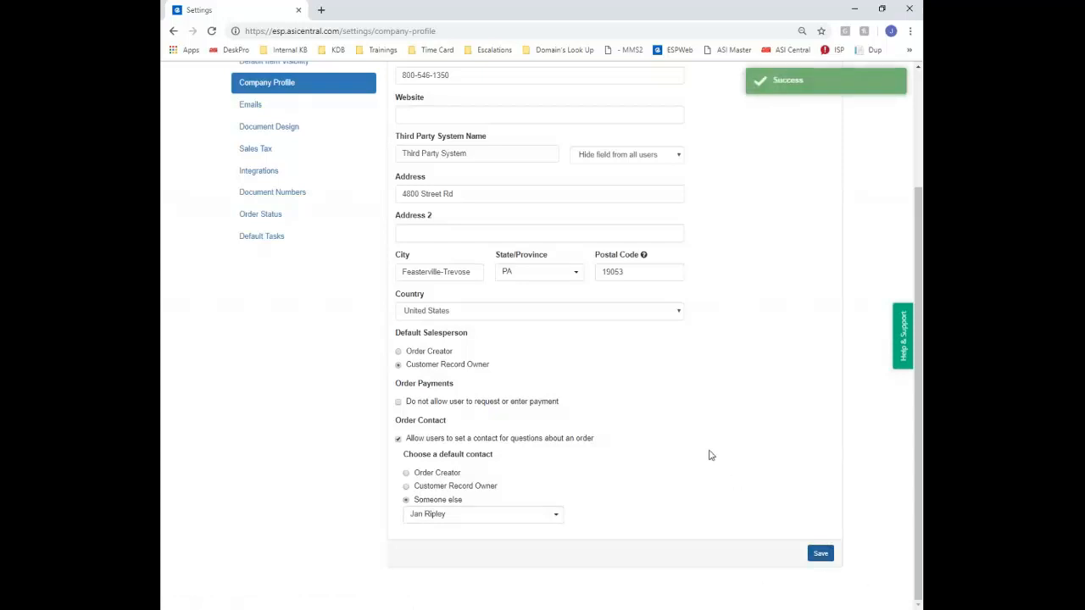
scroll(710, 455, up, 2)
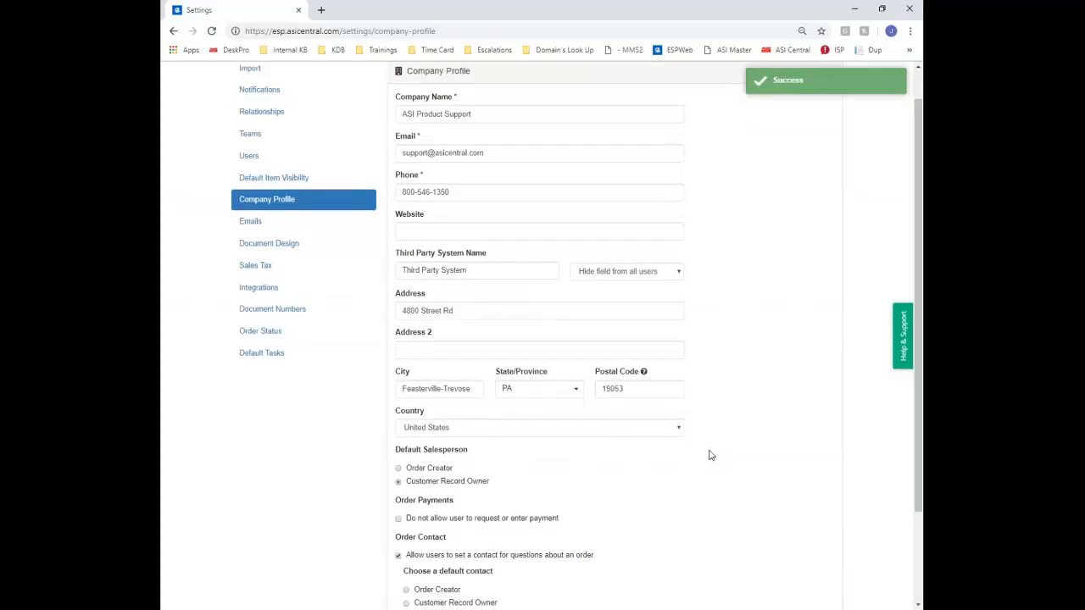
scroll(710, 454, down, 2)
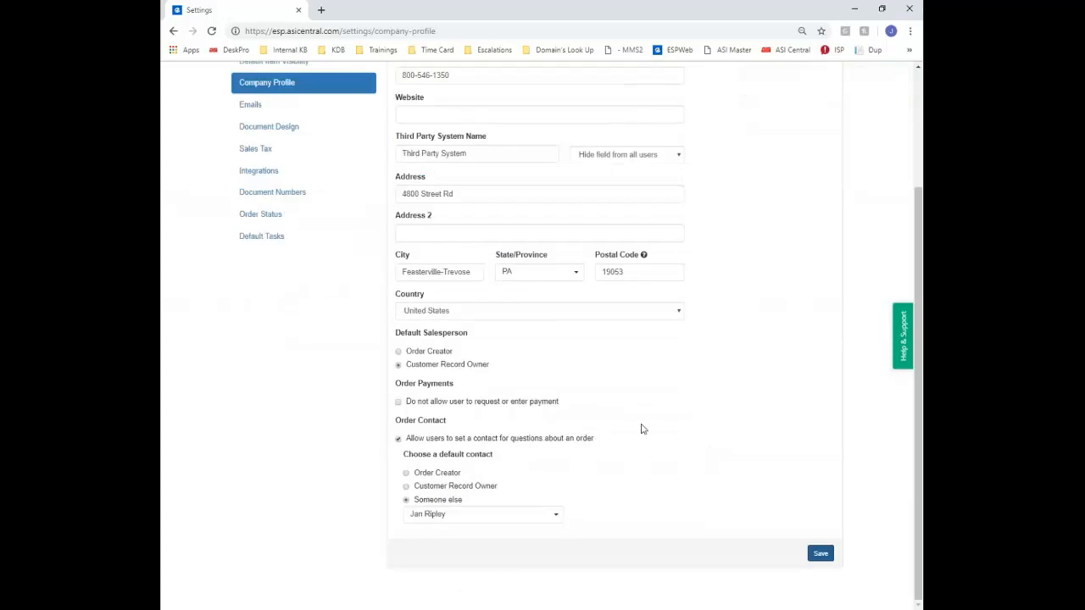
scroll(639, 426, up, 2)
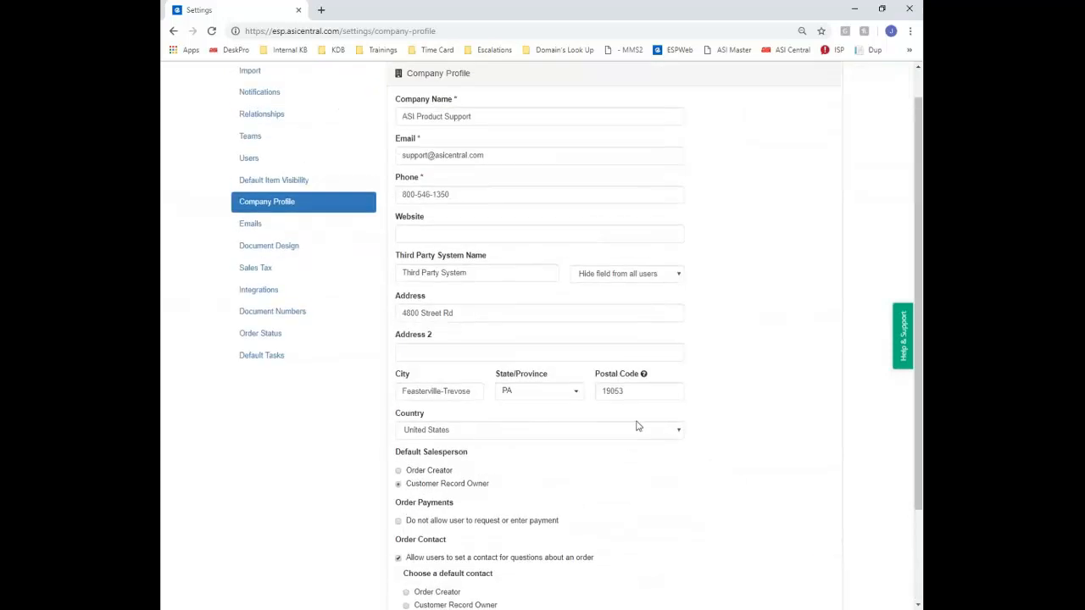
click(266, 271)
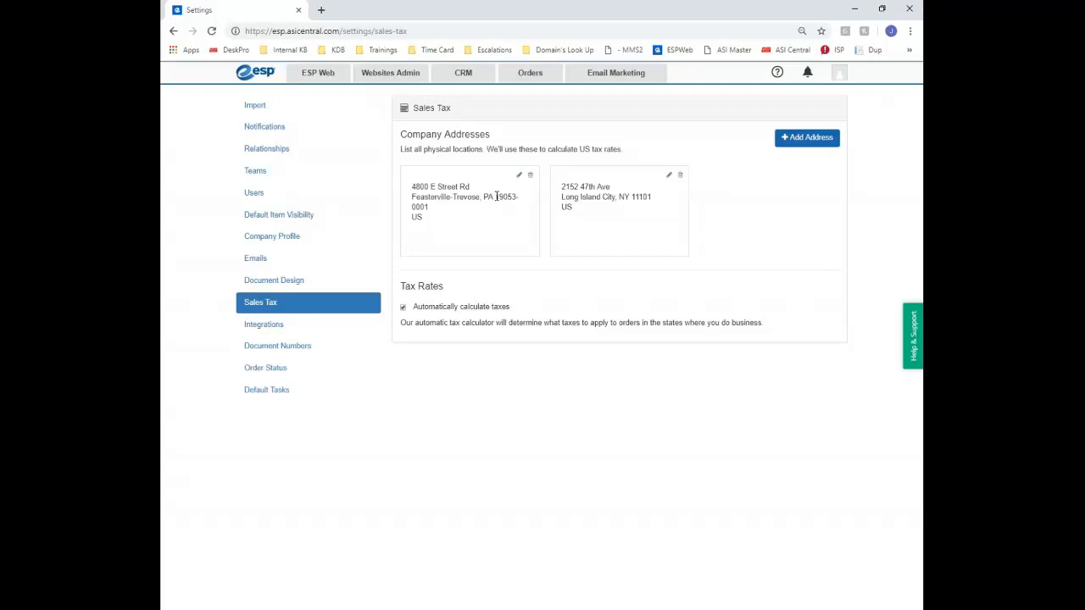
Toggle automatic tax calculation off and back on, and cancel a new company address
click(404, 309)
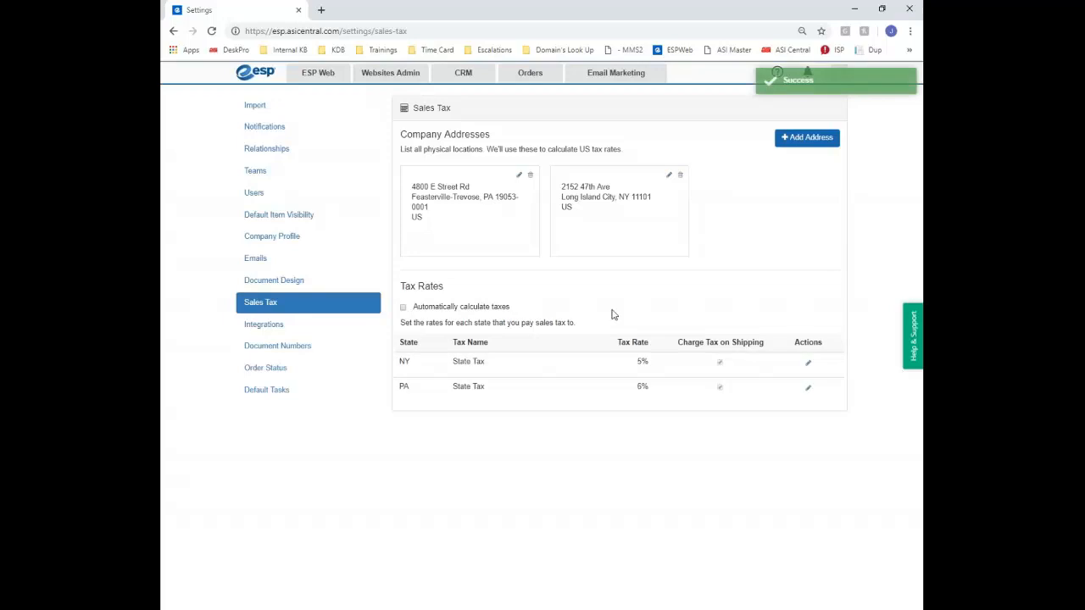
click(404, 309)
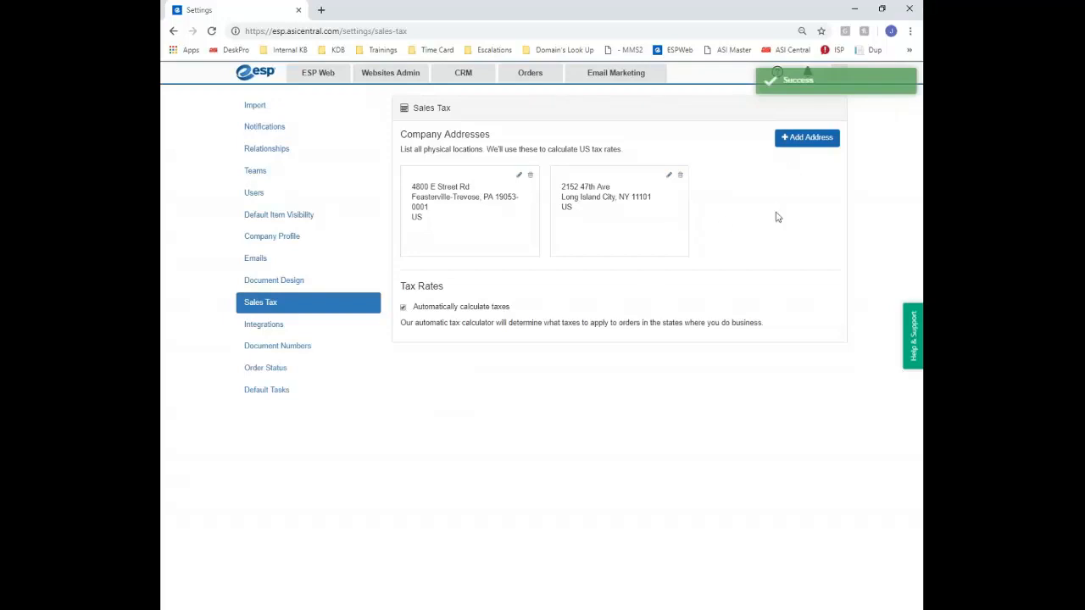
click(807, 137)
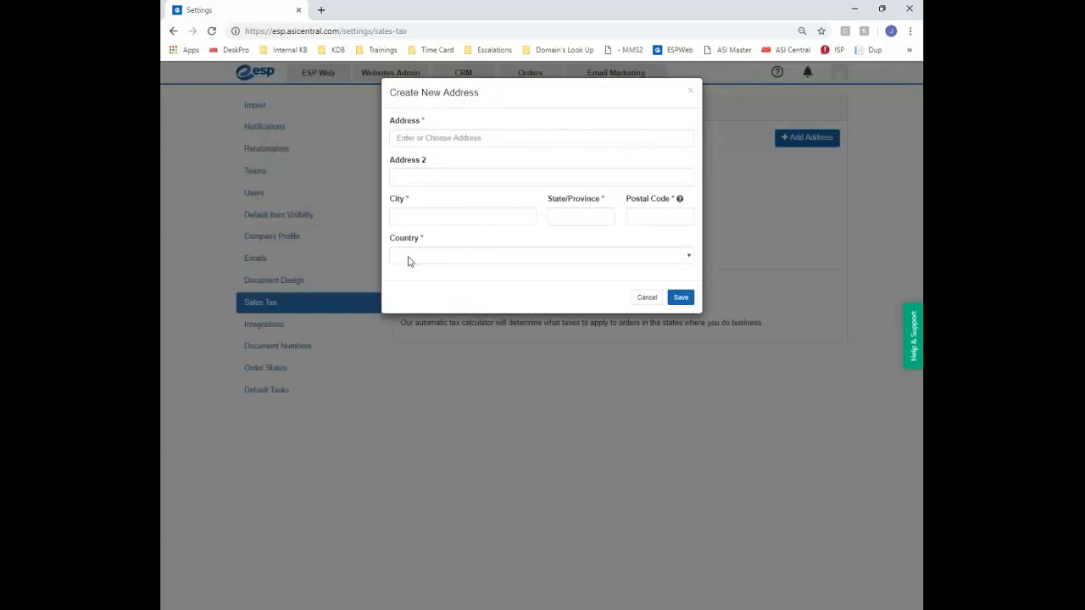
click(692, 95)
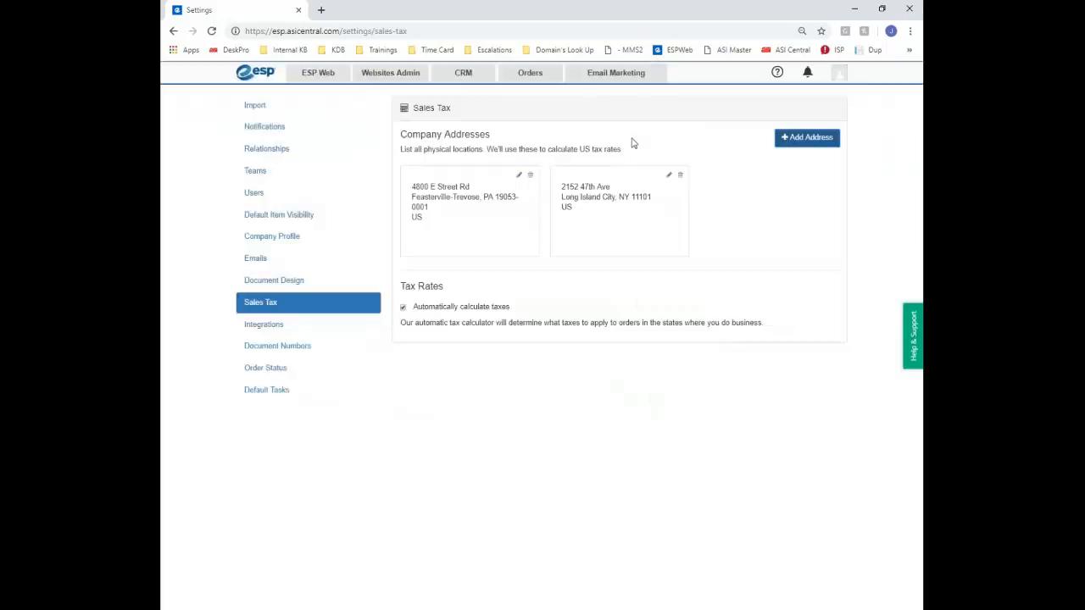
Re-save the Long Island City company address, then go to Emails settings
click(669, 176)
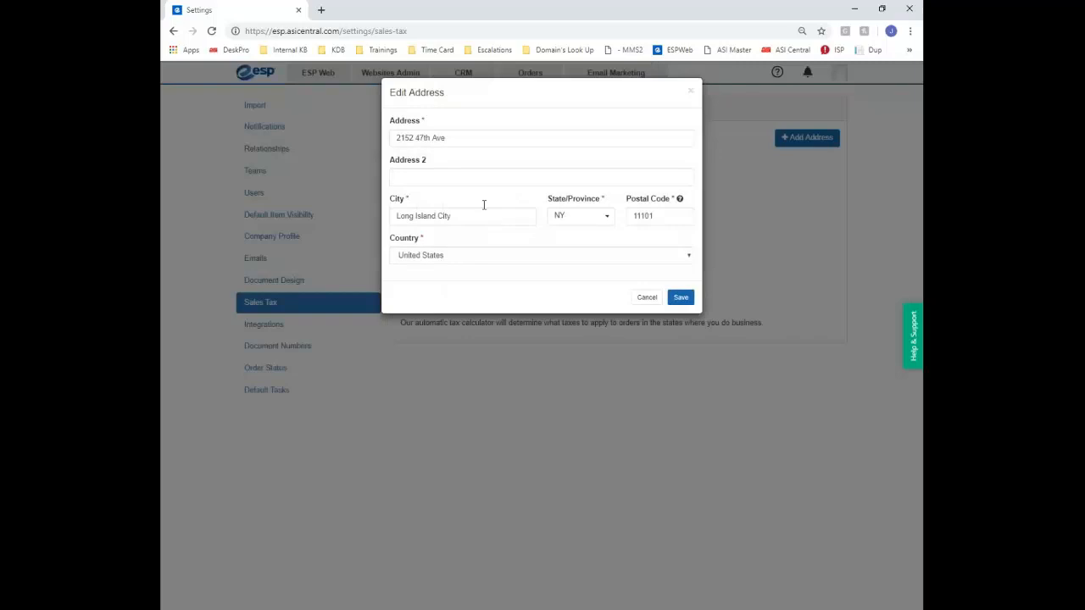
click(678, 300)
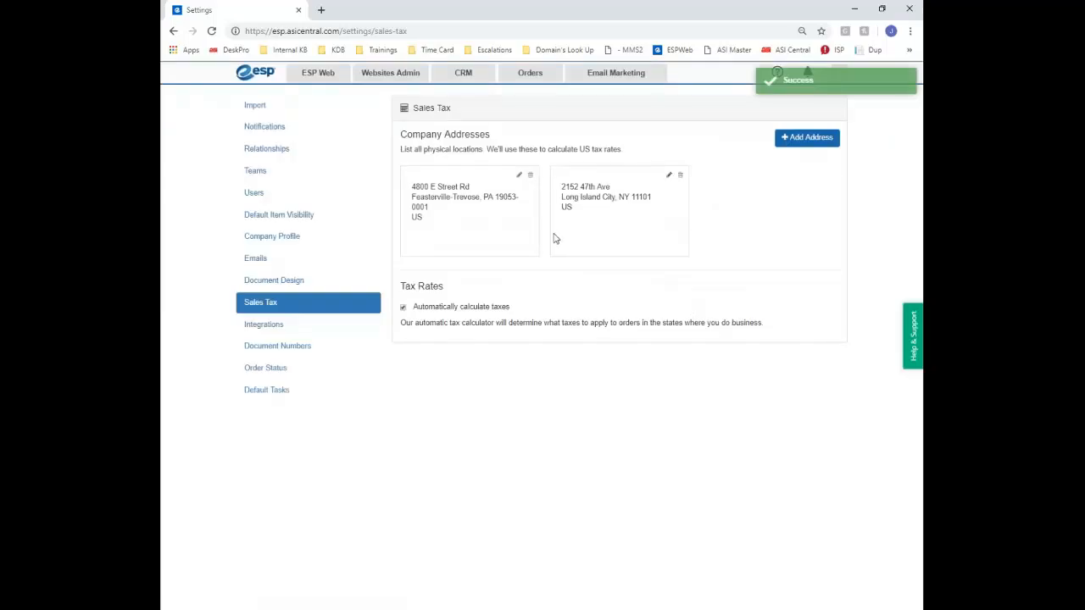
click(258, 261)
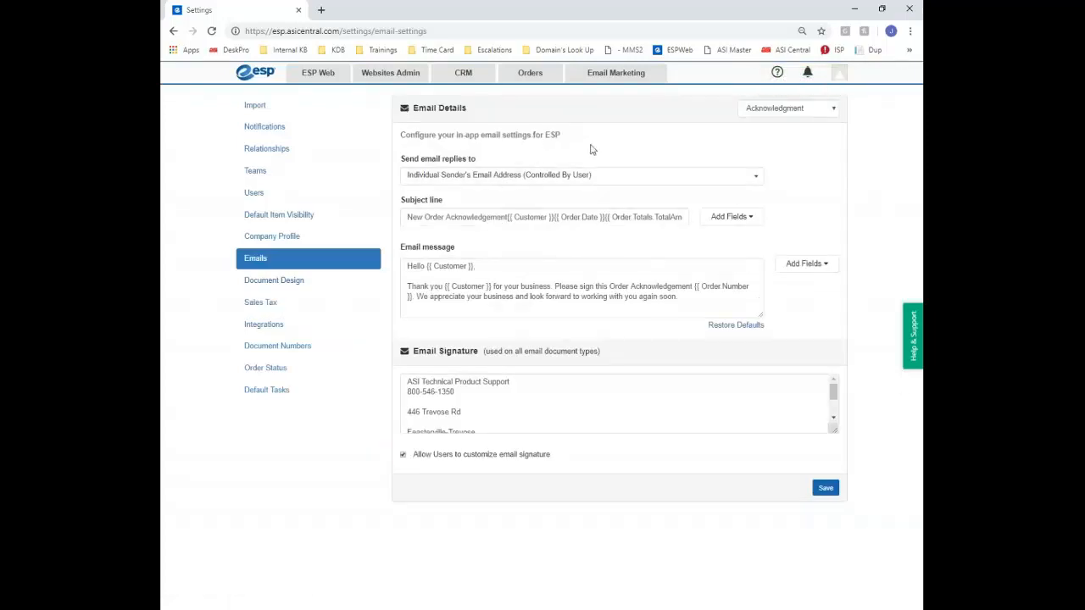
Switch to the Purchase Order email template and clear its subject line
click(781, 110)
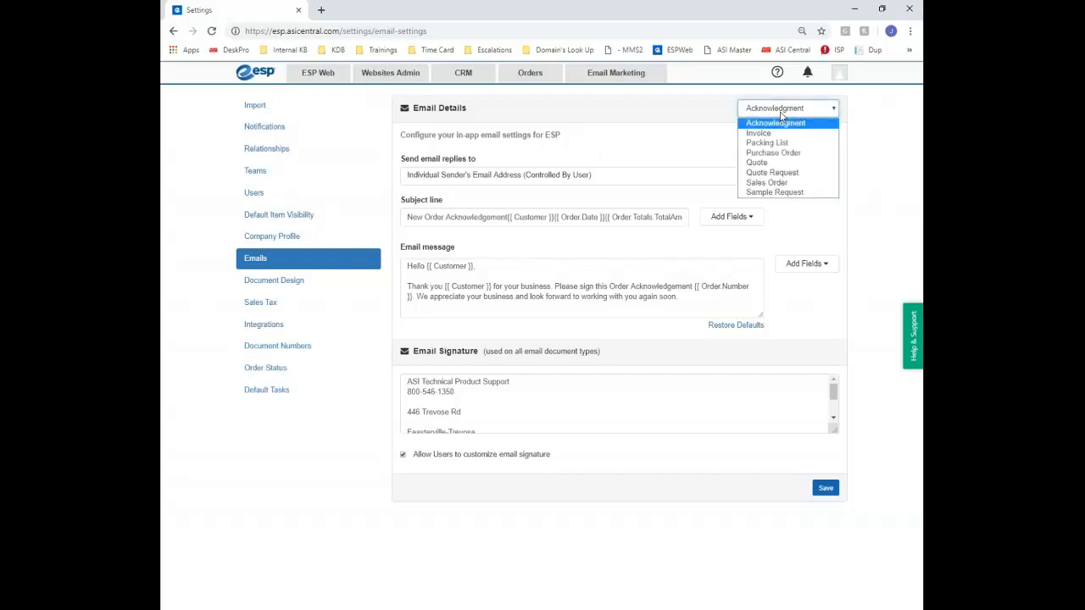
click(785, 157)
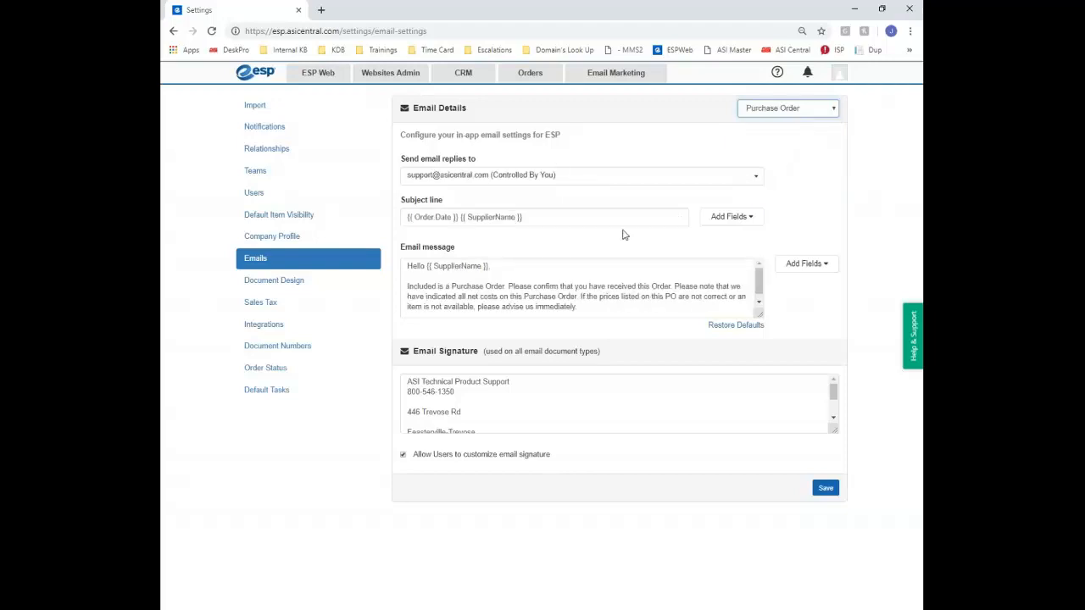
drag(599, 216, 363, 206)
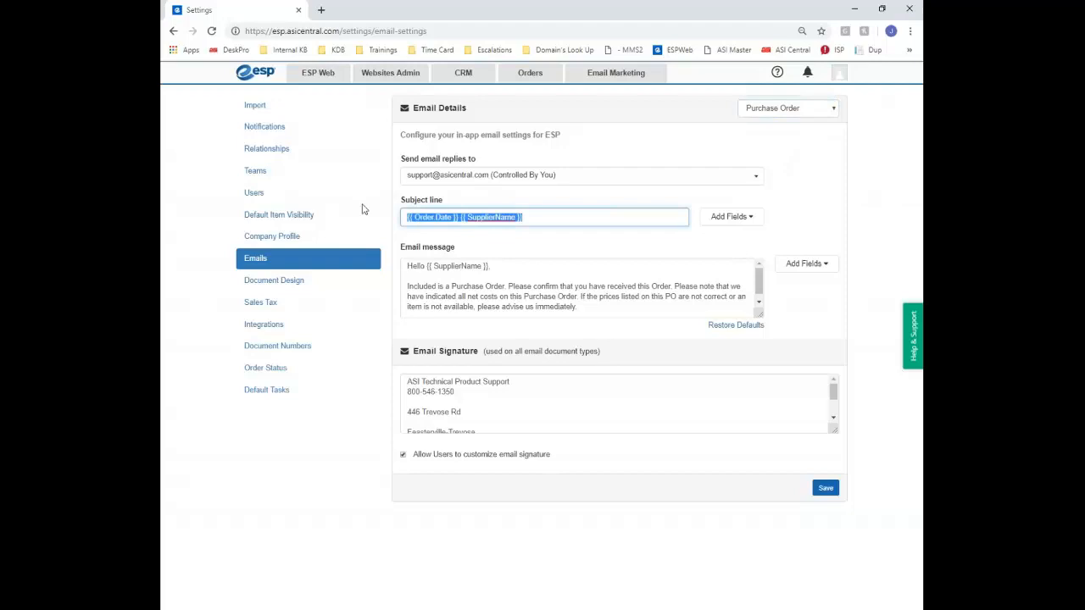
key(BackSpace)
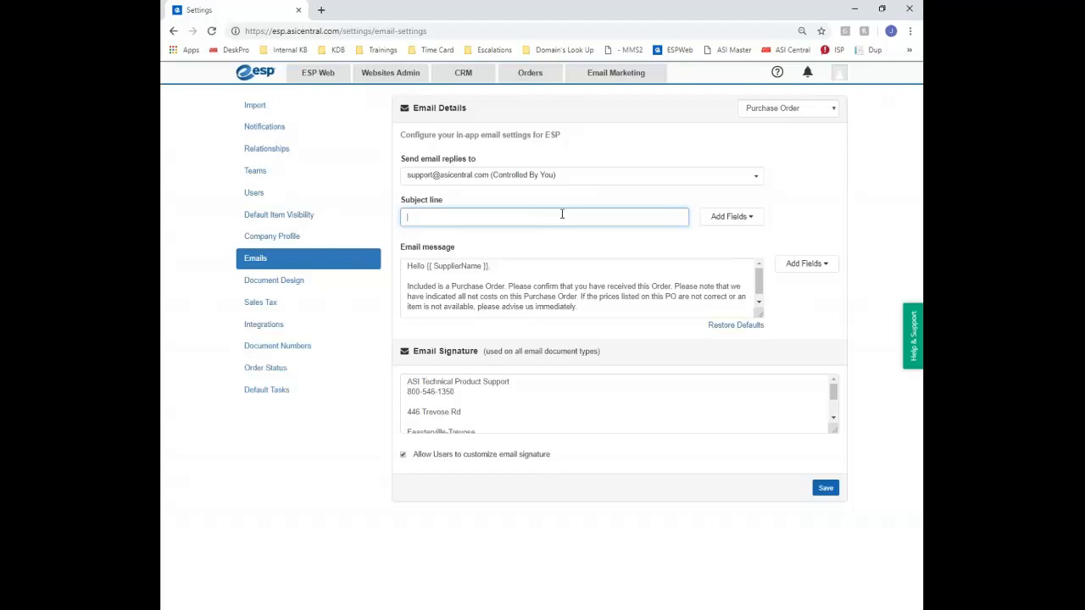
Start the subject with 'PO #' followed by the Order Number merge field
click(731, 217)
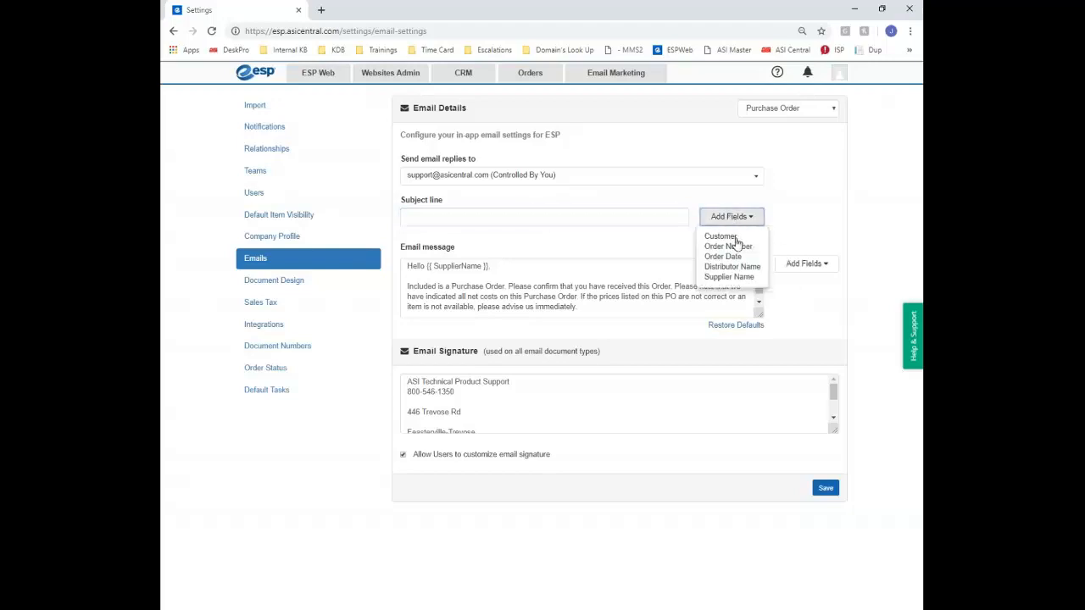
click(797, 212)
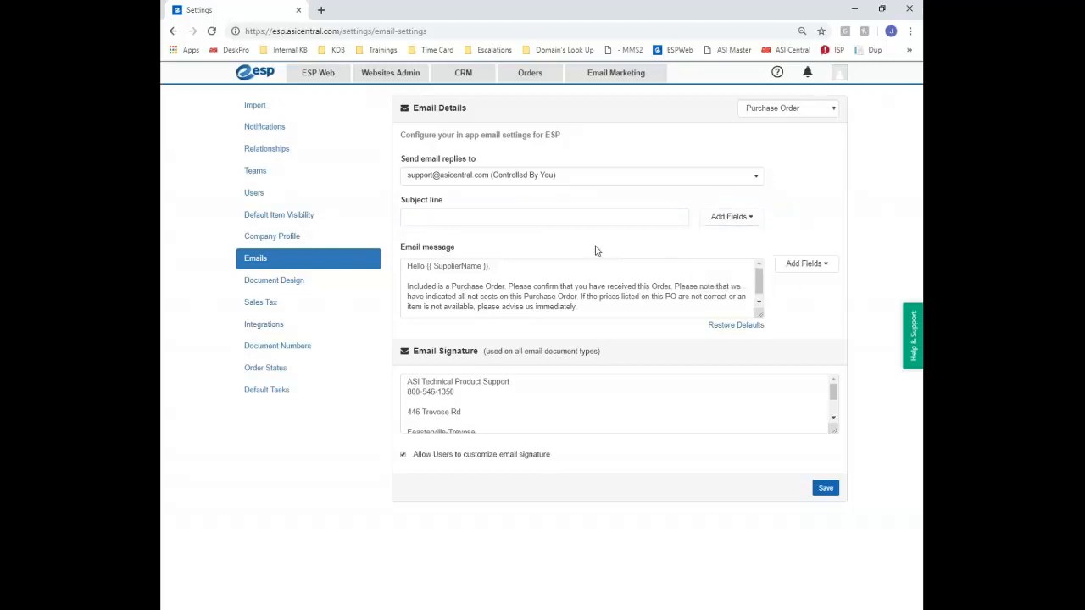
click(570, 212)
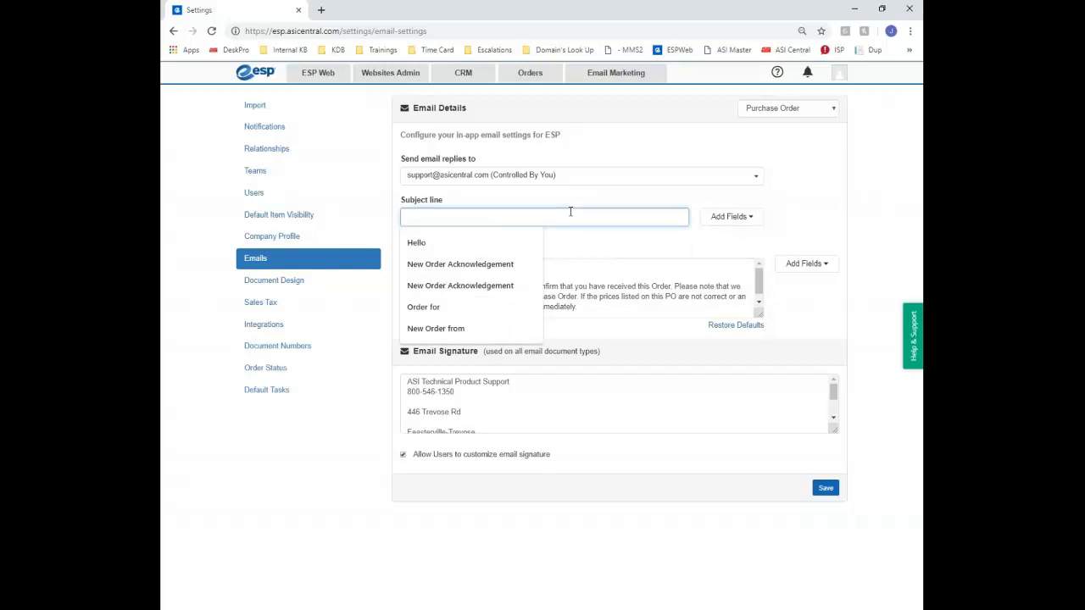
text(PO )
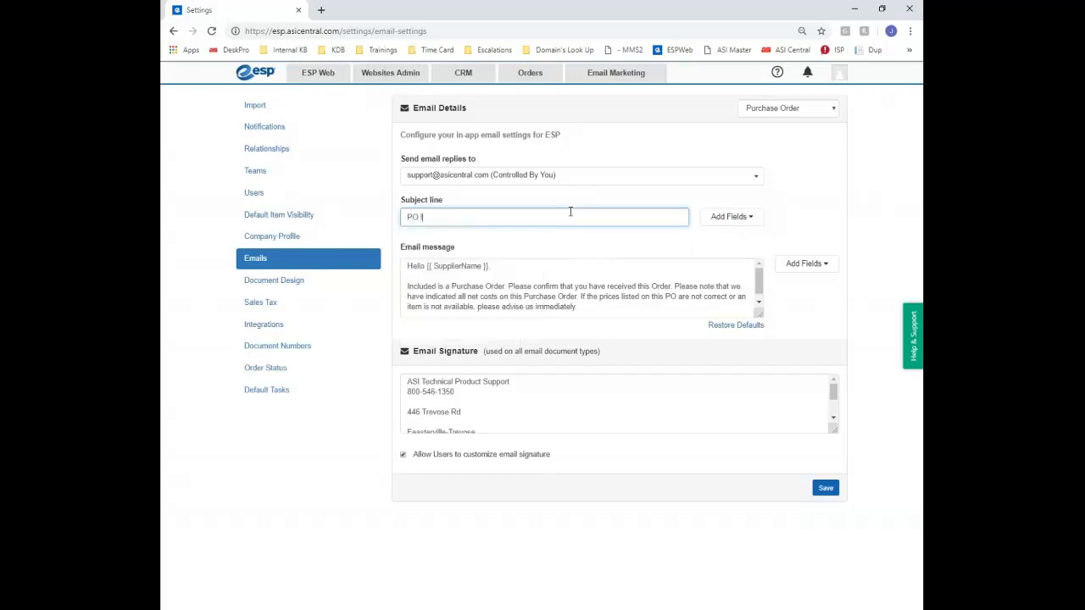
text(f)
key(BackSpace)
click(731, 217)
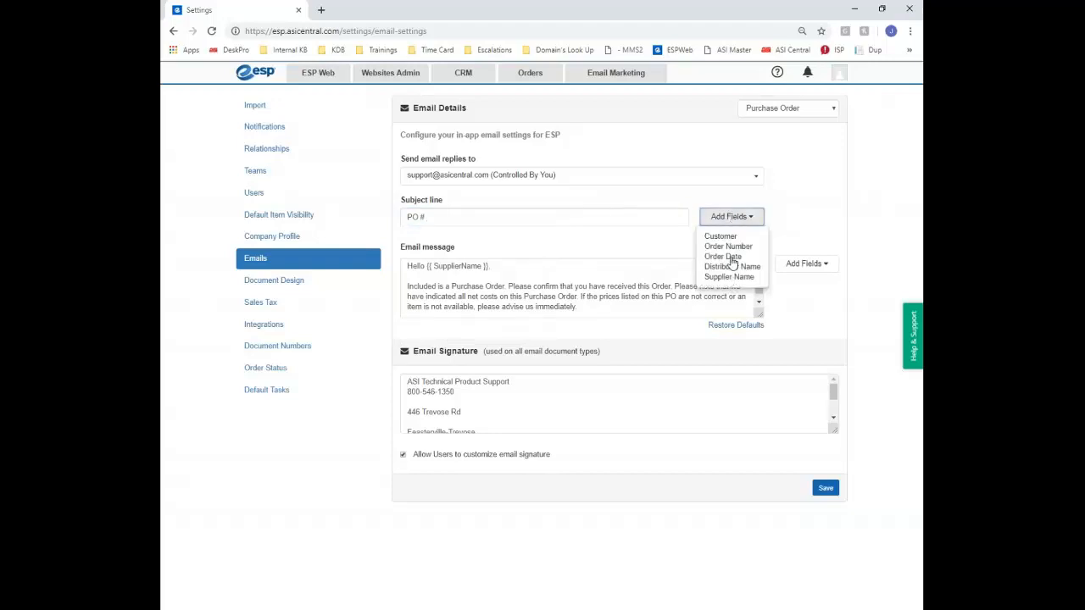
click(727, 246)
Append 'for' and the Supplier Name merge field to the subject
click(535, 215)
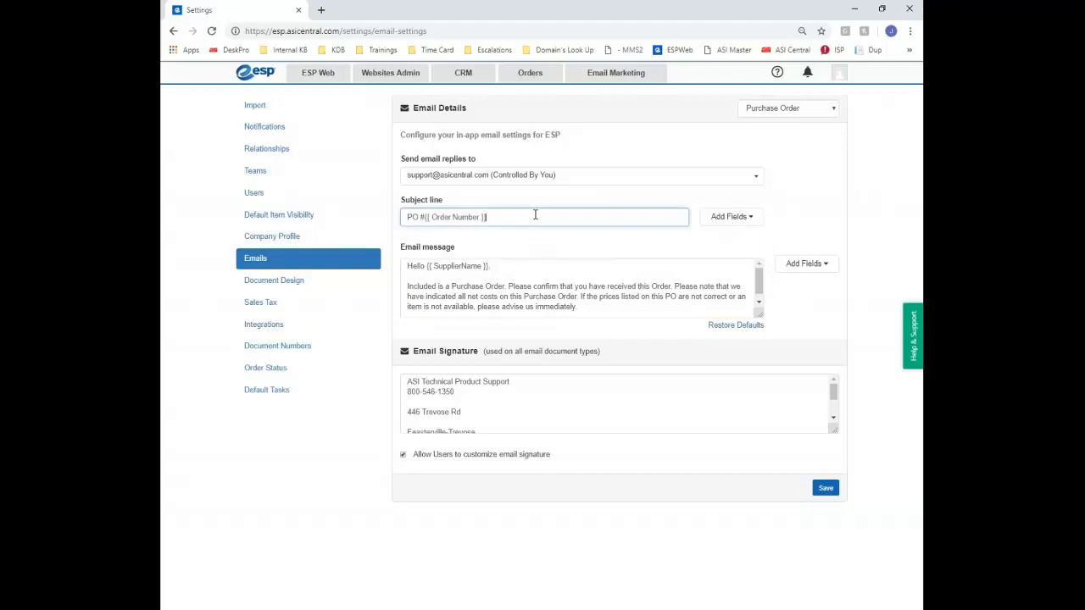
text(for)
click(730, 217)
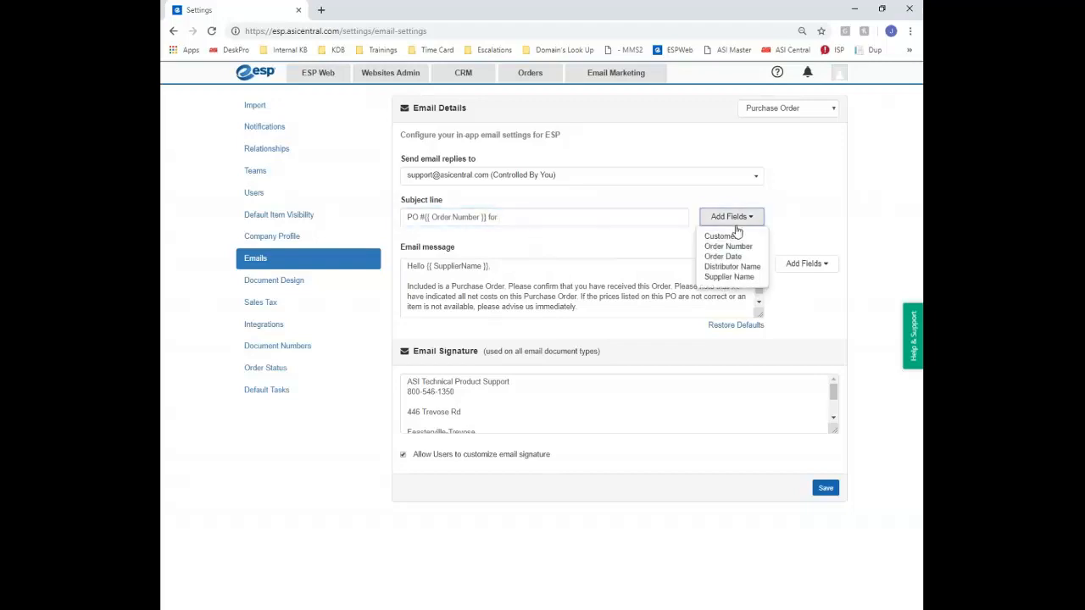
click(729, 276)
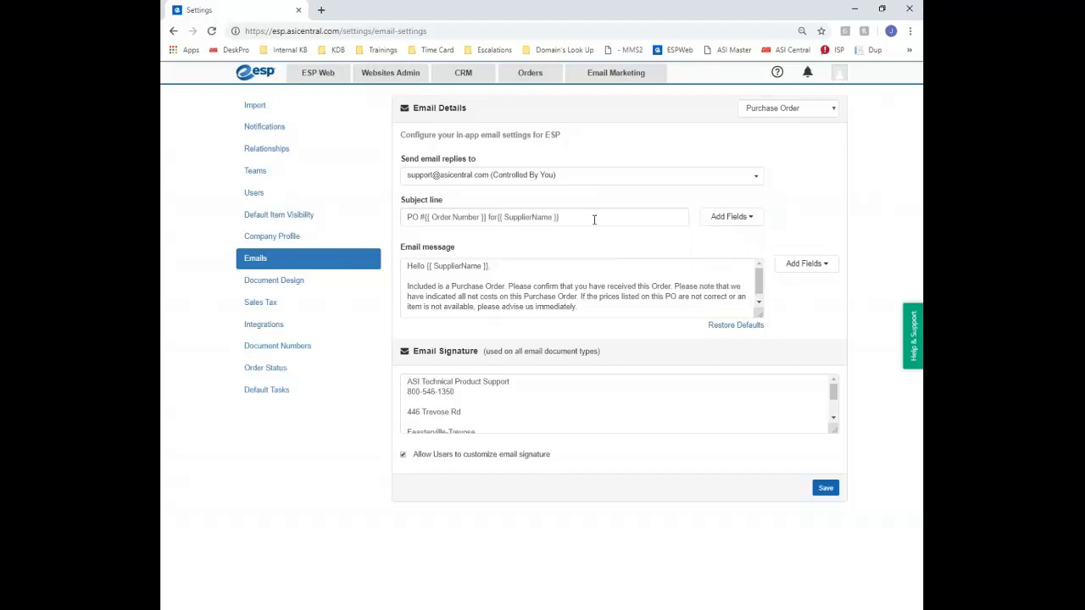
click(593, 219)
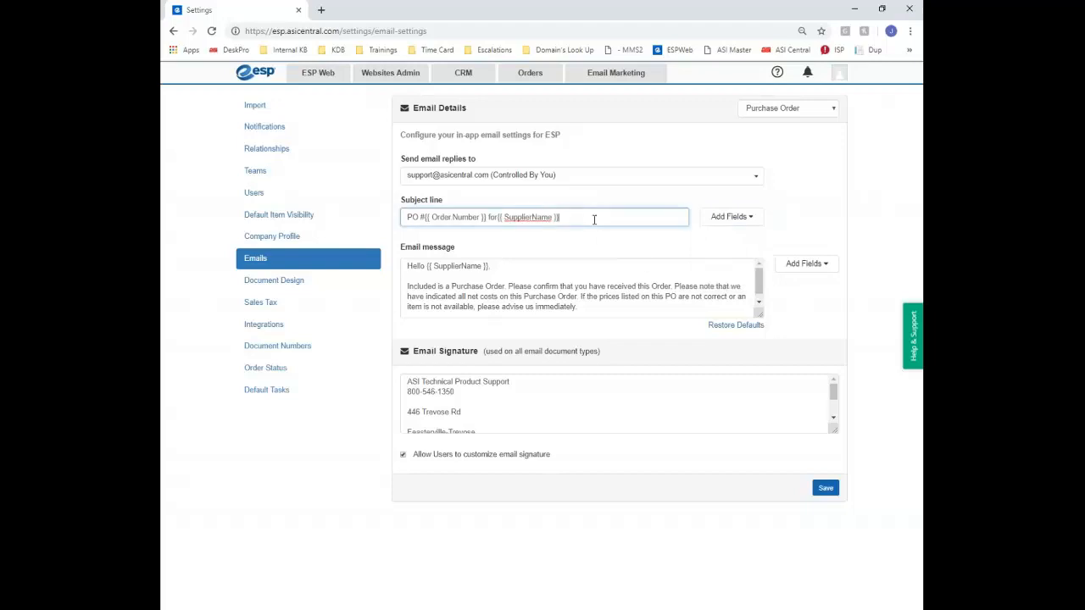
click(498, 218)
Restore the default Purchase Order email settings
drag(406, 266, 631, 312)
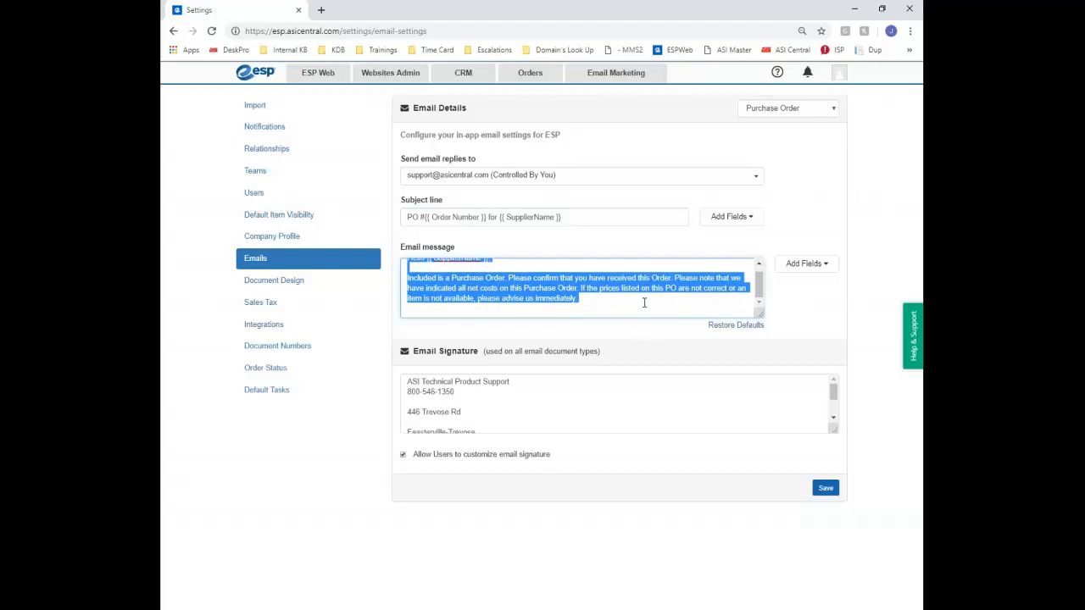
click(746, 326)
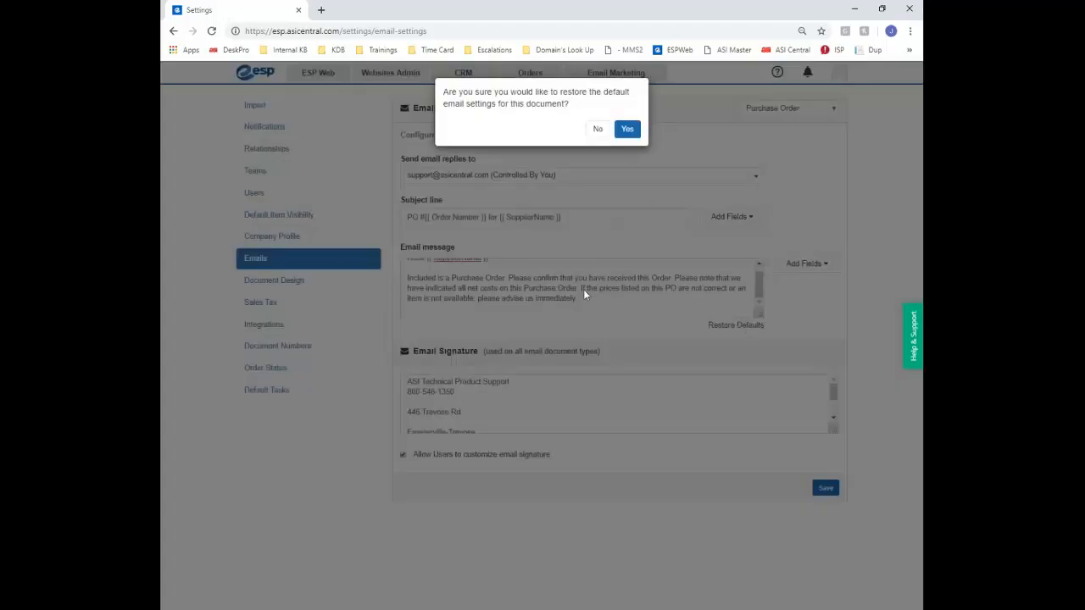
click(627, 130)
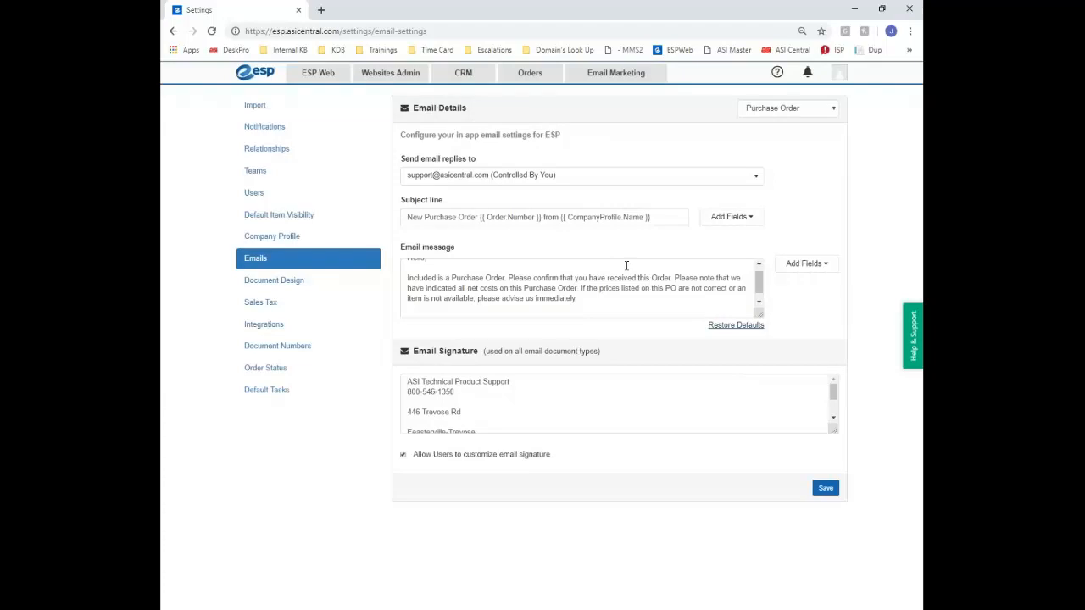
Review the reply-to addresses, opening and cancelling the new email address form
click(589, 178)
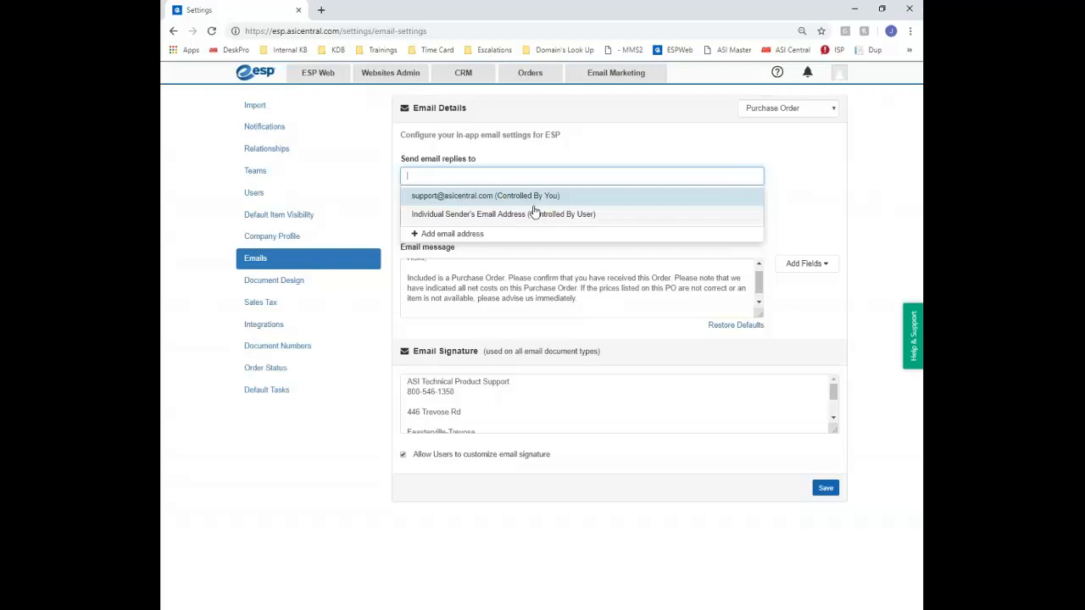
click(451, 235)
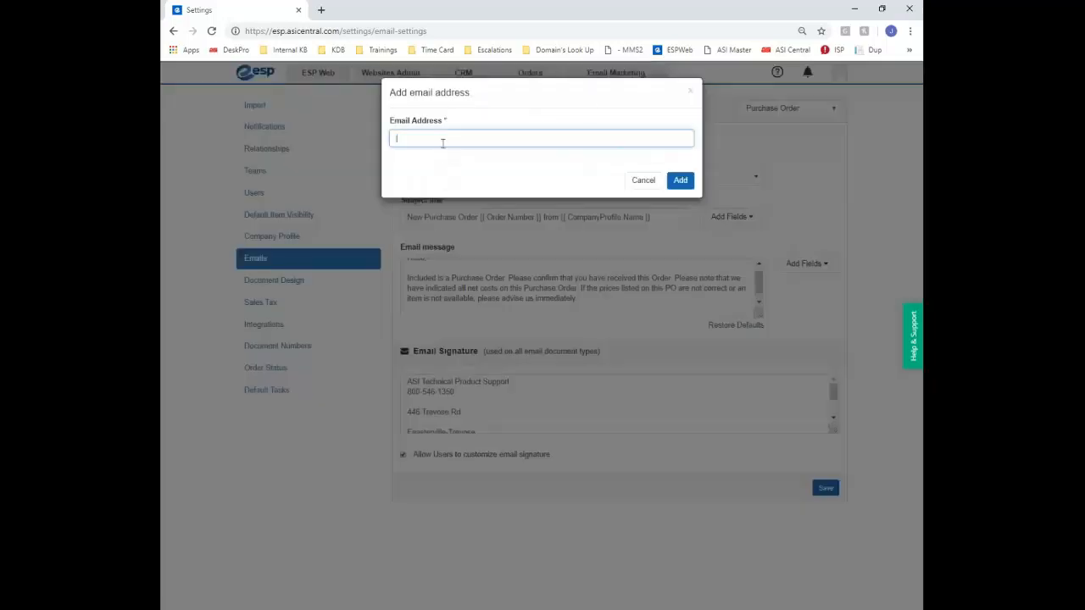
click(688, 90)
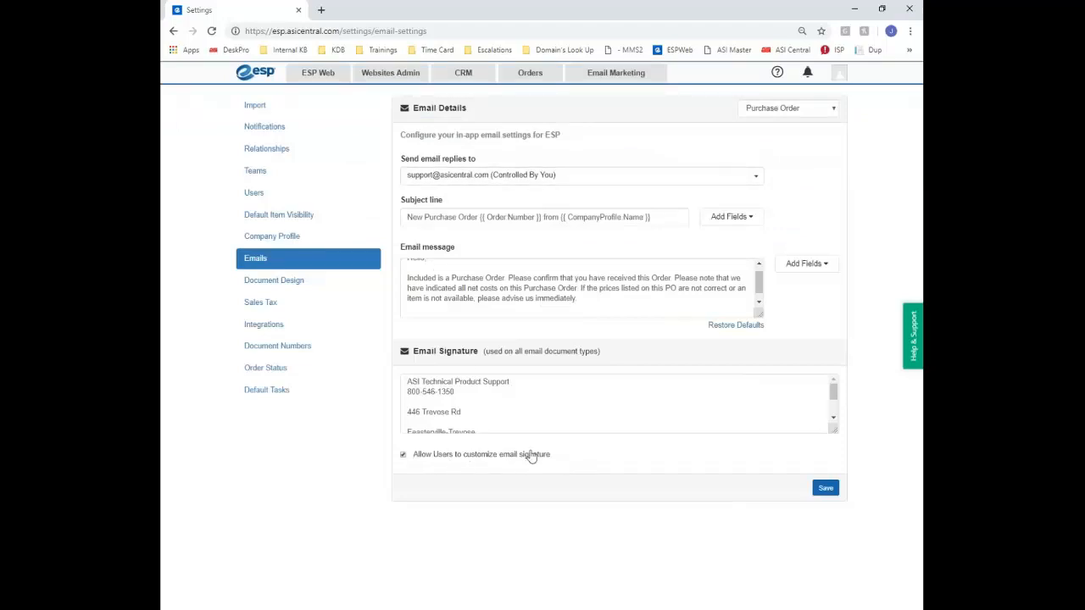
Keep 'Allow Users to customize email signature' checked and save the Purchase Order email
click(404, 457)
scroll(513, 401, down, 1)
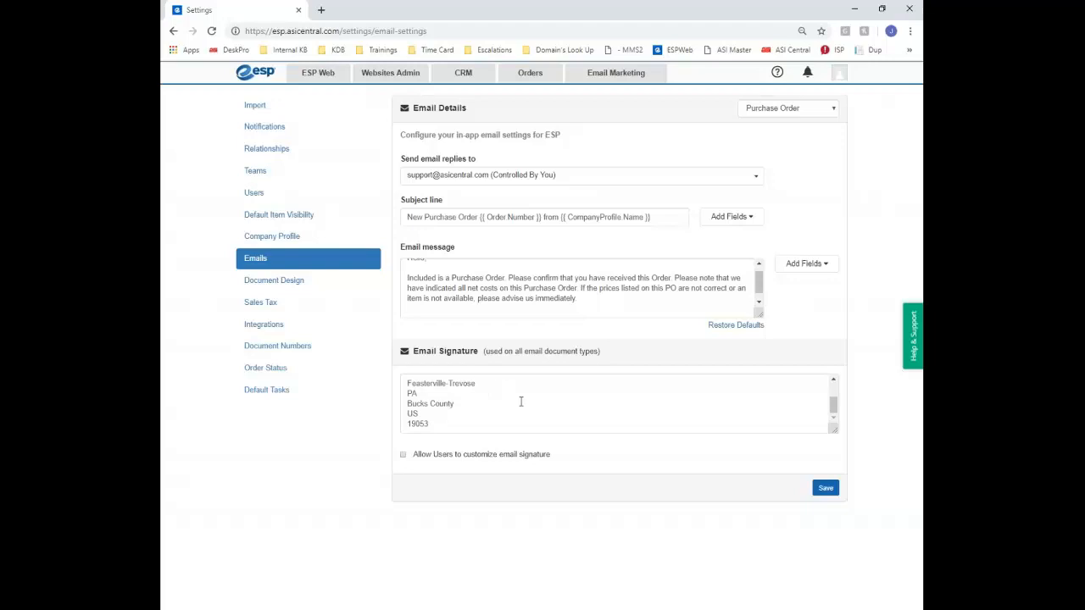
scroll(520, 402, up, 1)
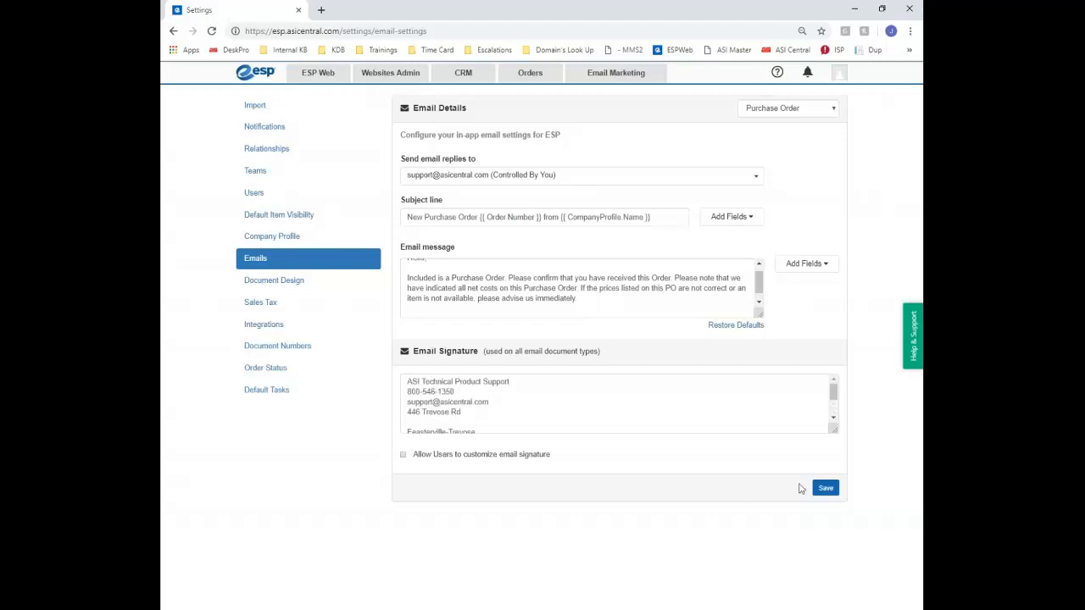
click(404, 454)
click(826, 488)
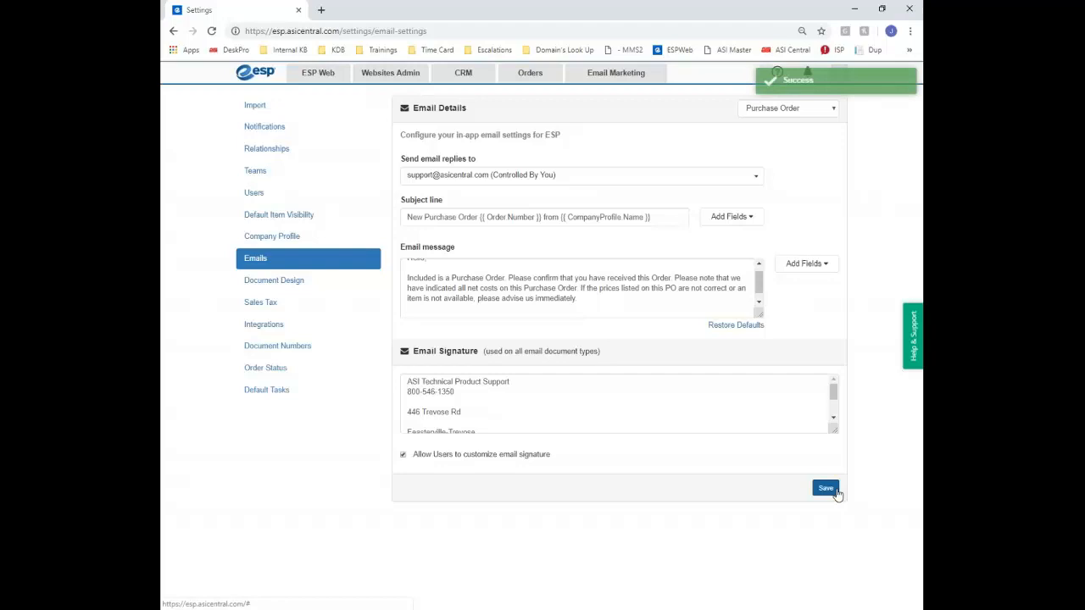
Open Document Design for the Purchase Order and review its header address lines
click(291, 287)
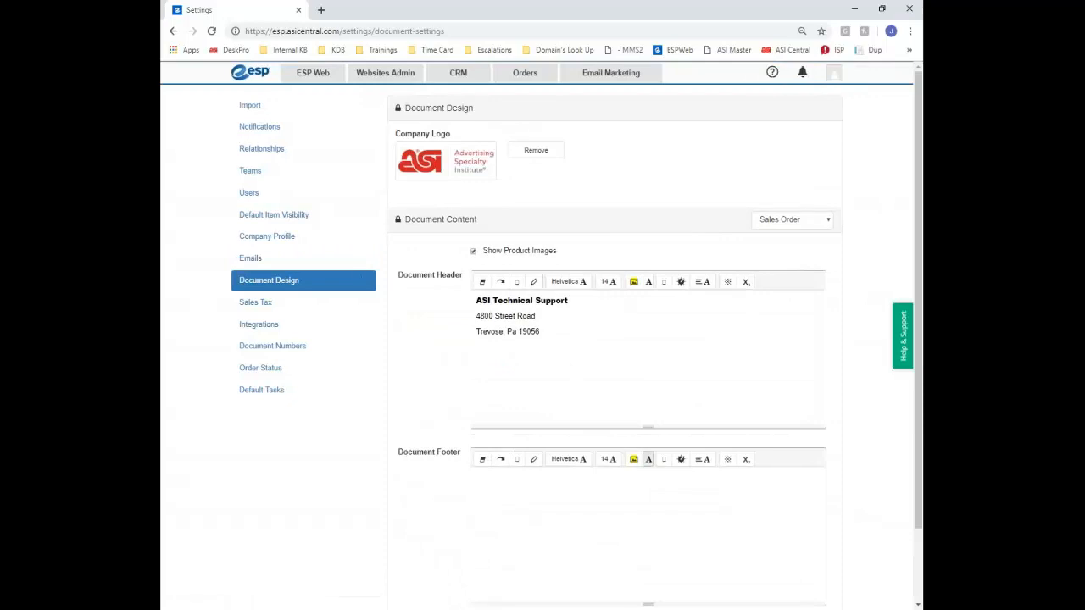
click(785, 219)
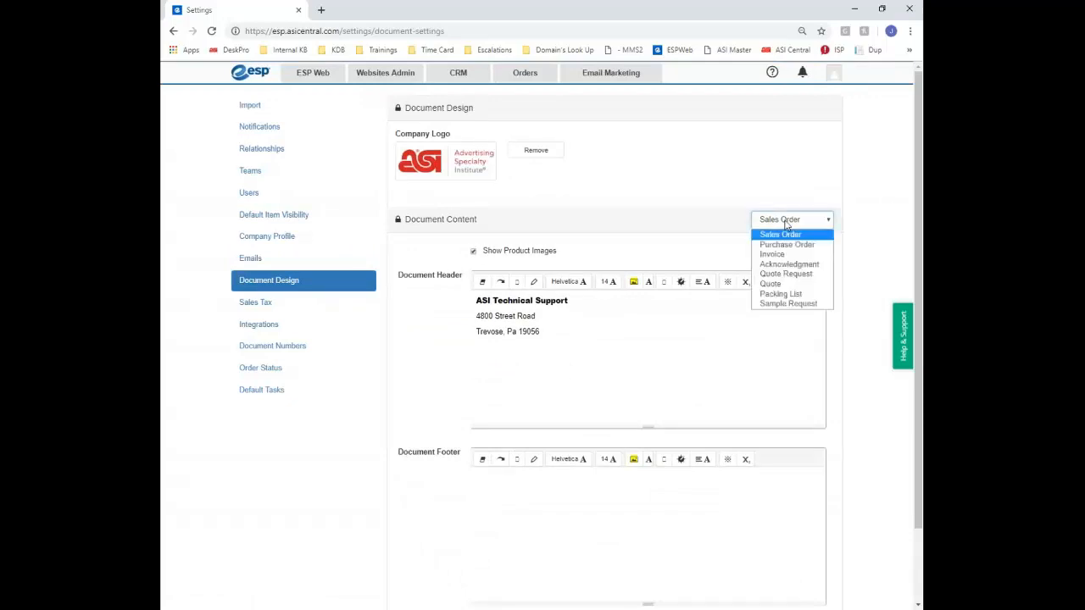
click(789, 245)
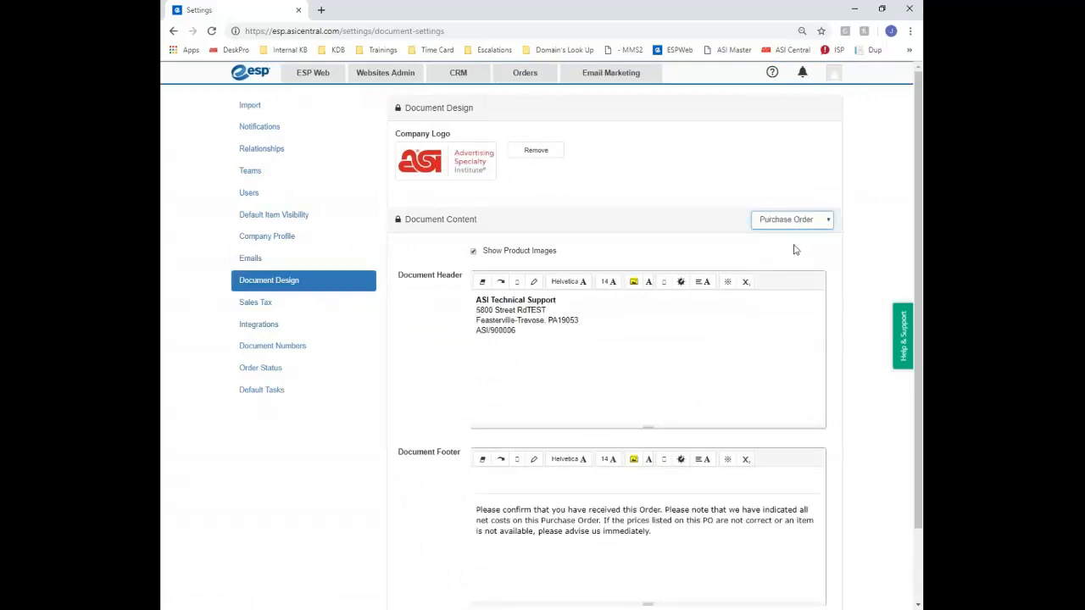
drag(522, 333, 477, 331)
click(528, 332)
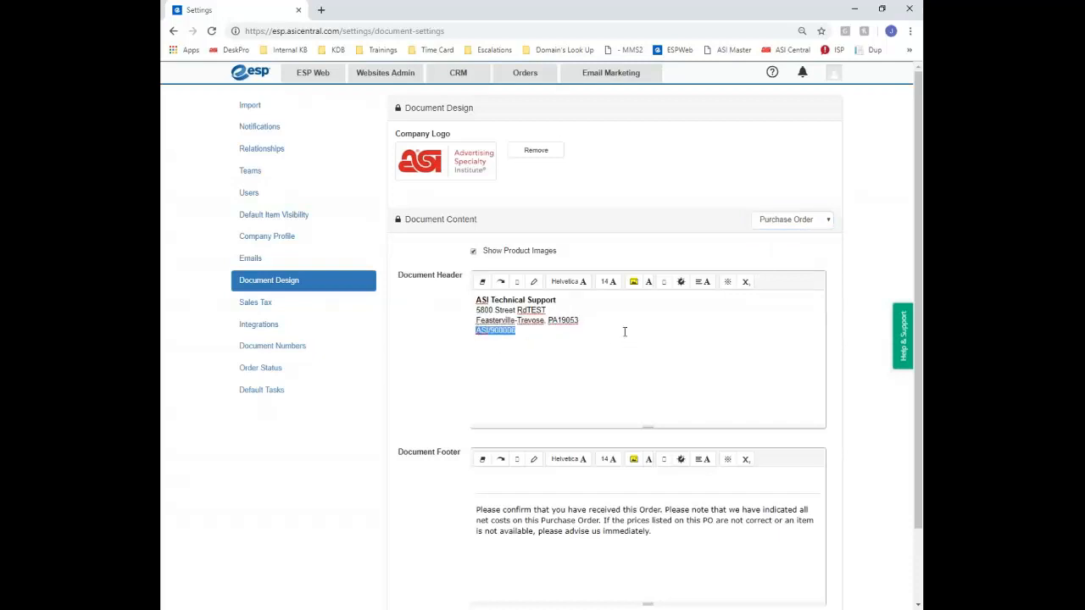
drag(591, 322, 475, 302)
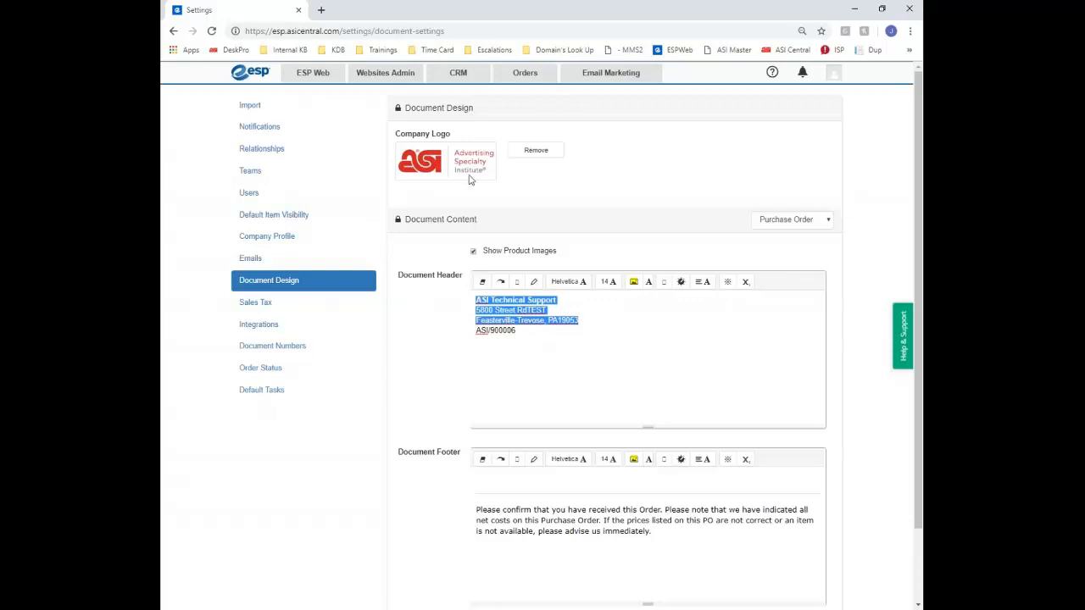
Replace the current company logo with asi-logo.png
click(547, 151)
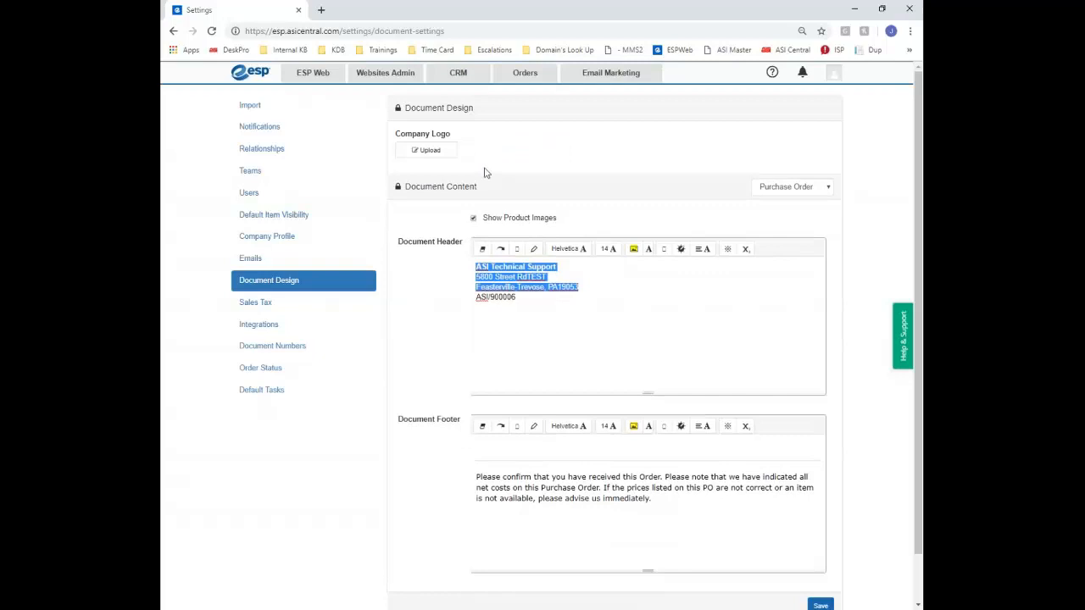
click(430, 152)
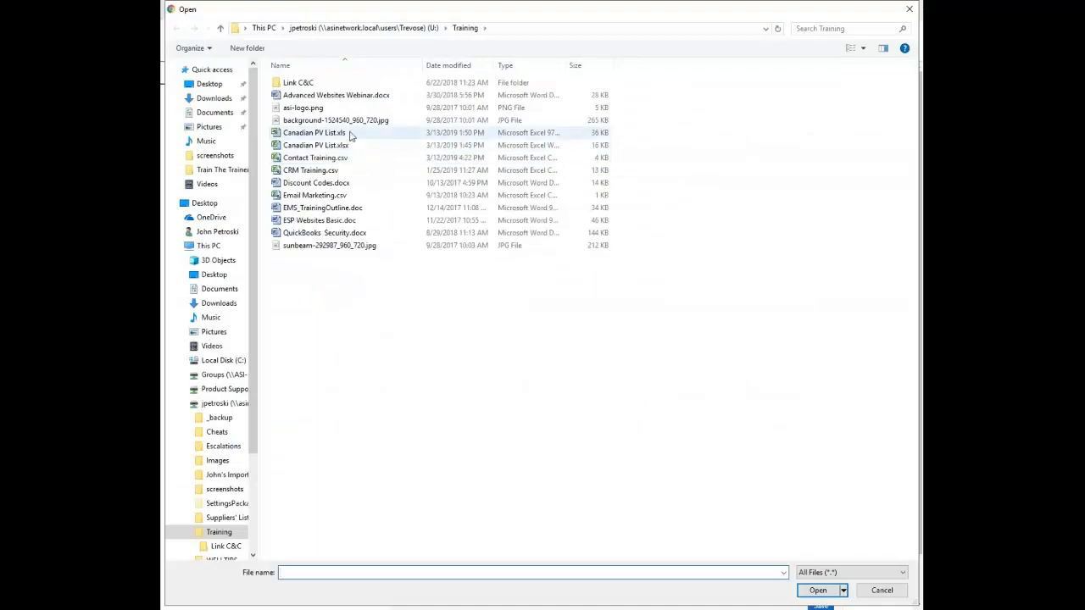
double_click(320, 109)
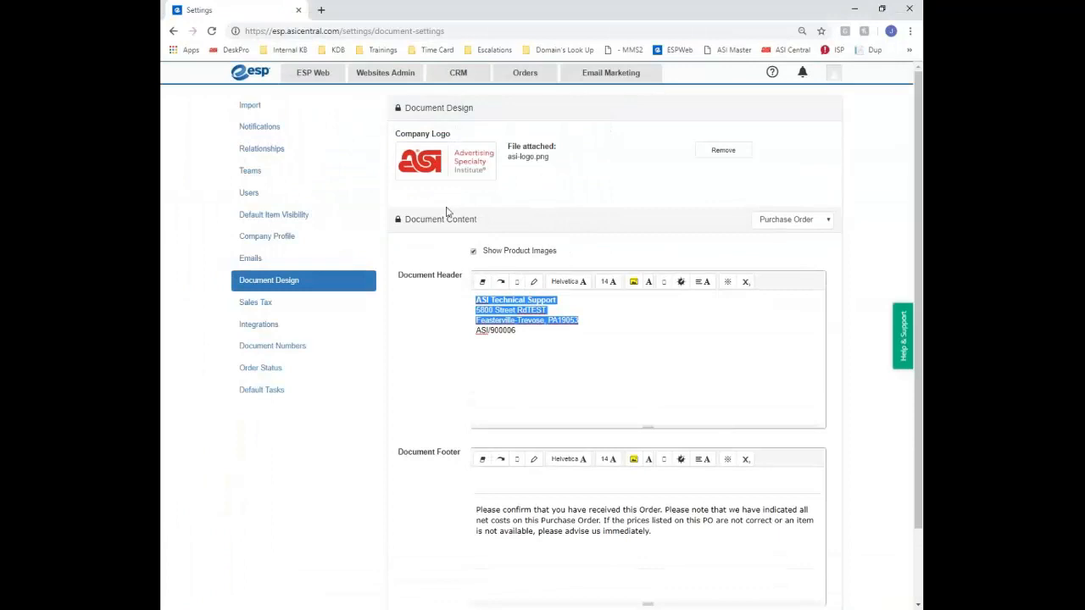
scroll(610, 254, down, 2)
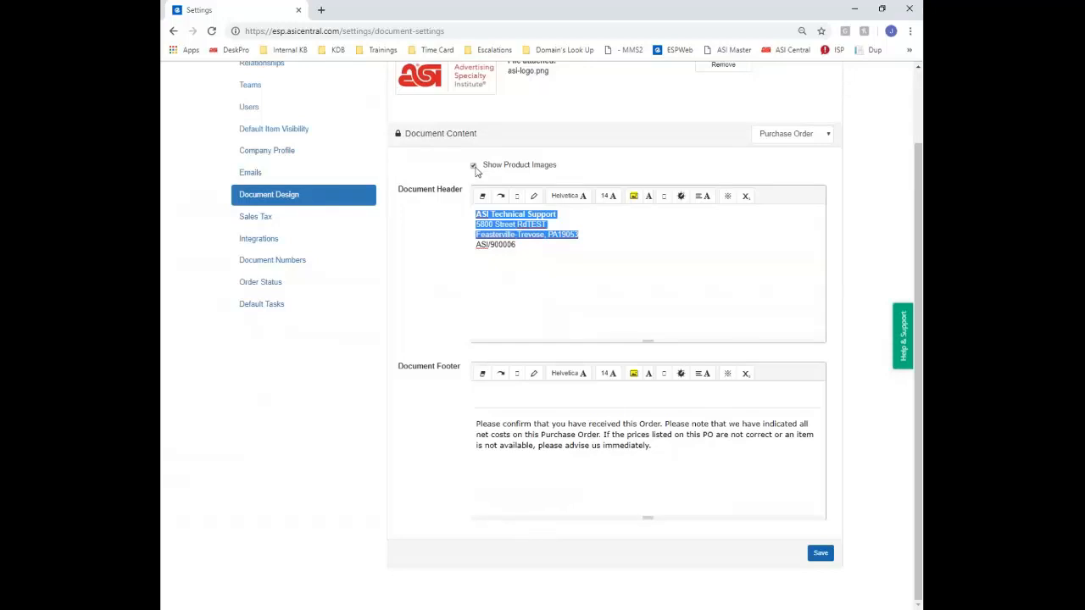
Review the Sales Order, Acknowledgment and Quote Request document templates
click(756, 140)
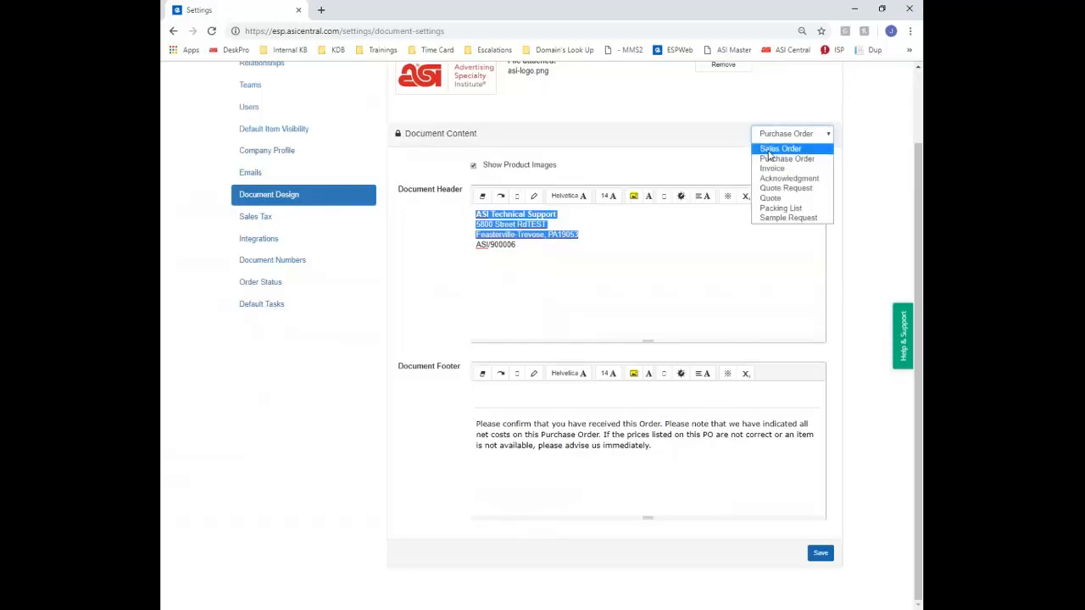
click(767, 146)
click(826, 134)
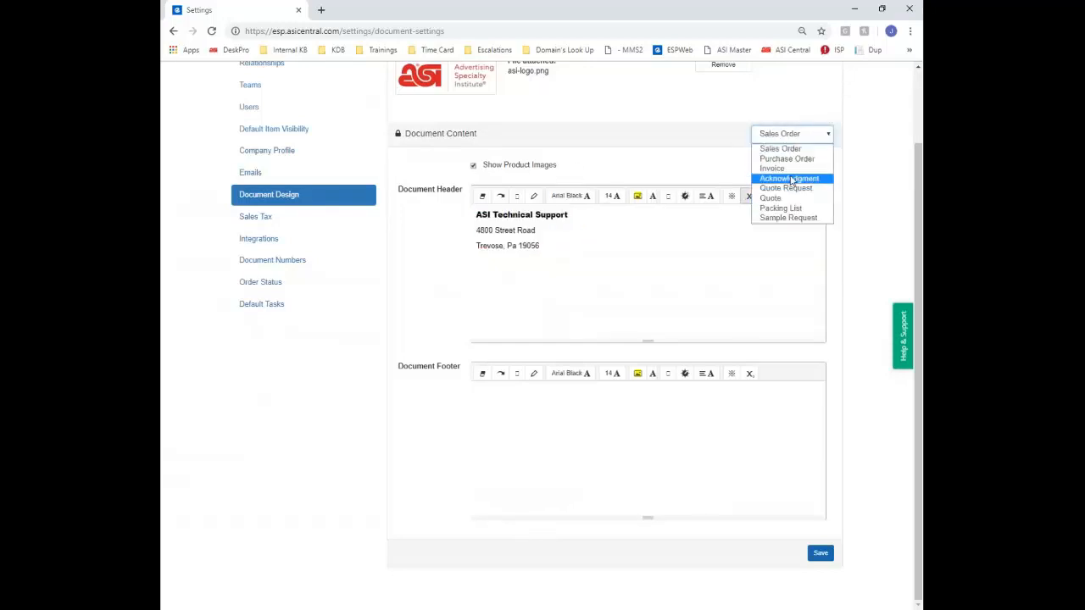
click(790, 180)
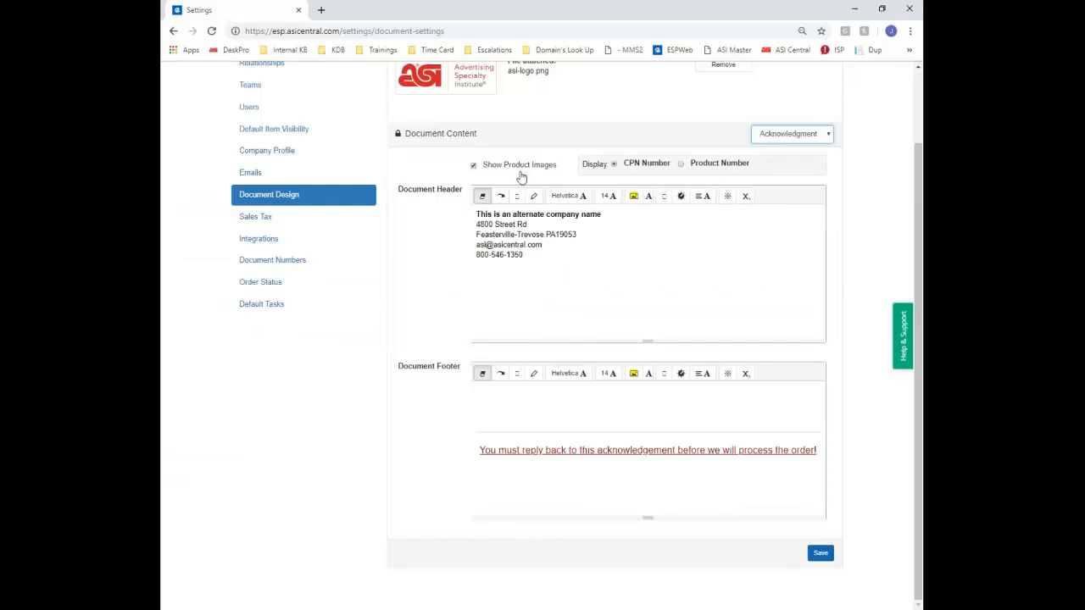
click(781, 140)
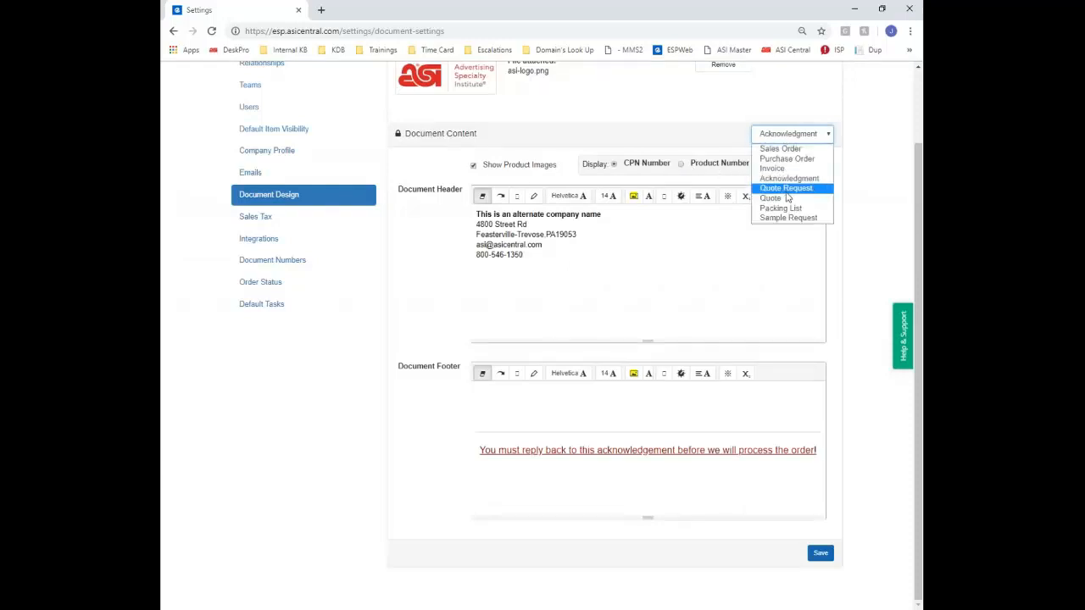
click(786, 187)
Review the Quote, Packing List and Sample Request templates, then go to Integrations
click(788, 137)
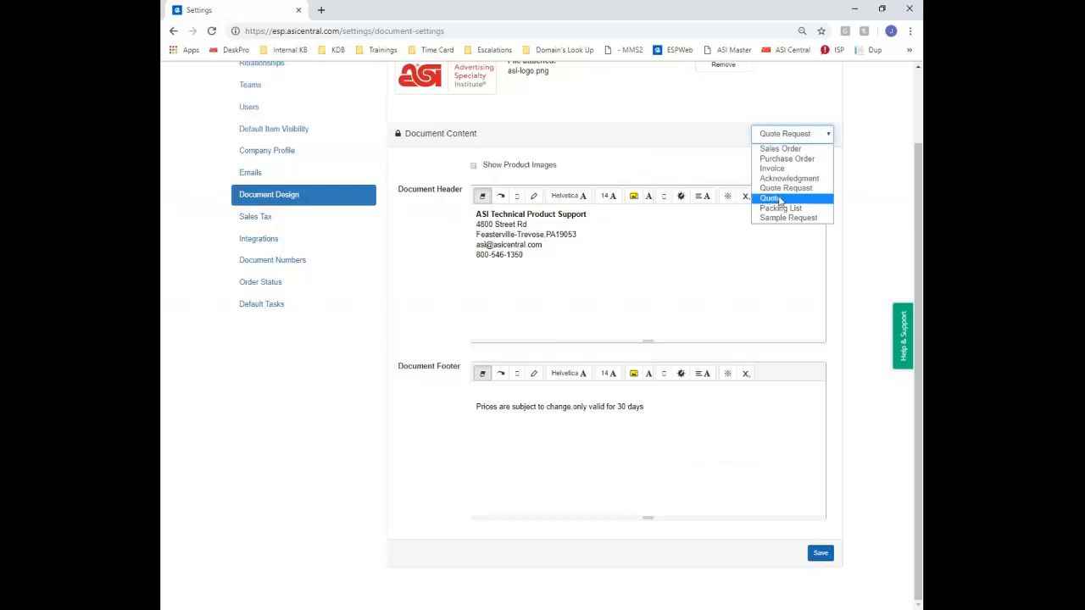
click(775, 197)
click(793, 138)
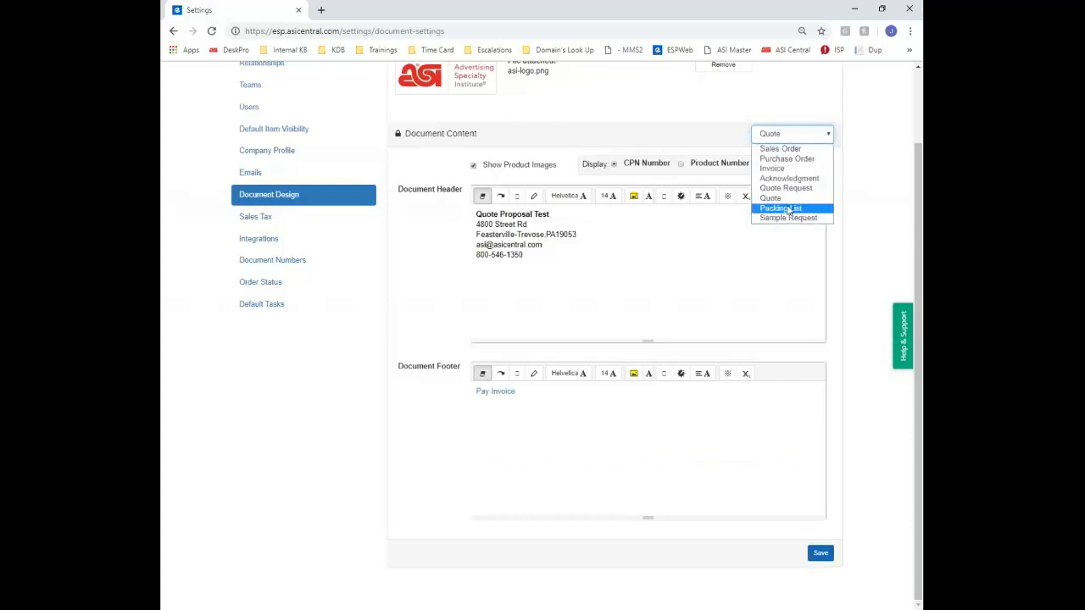
click(781, 207)
click(792, 137)
click(788, 218)
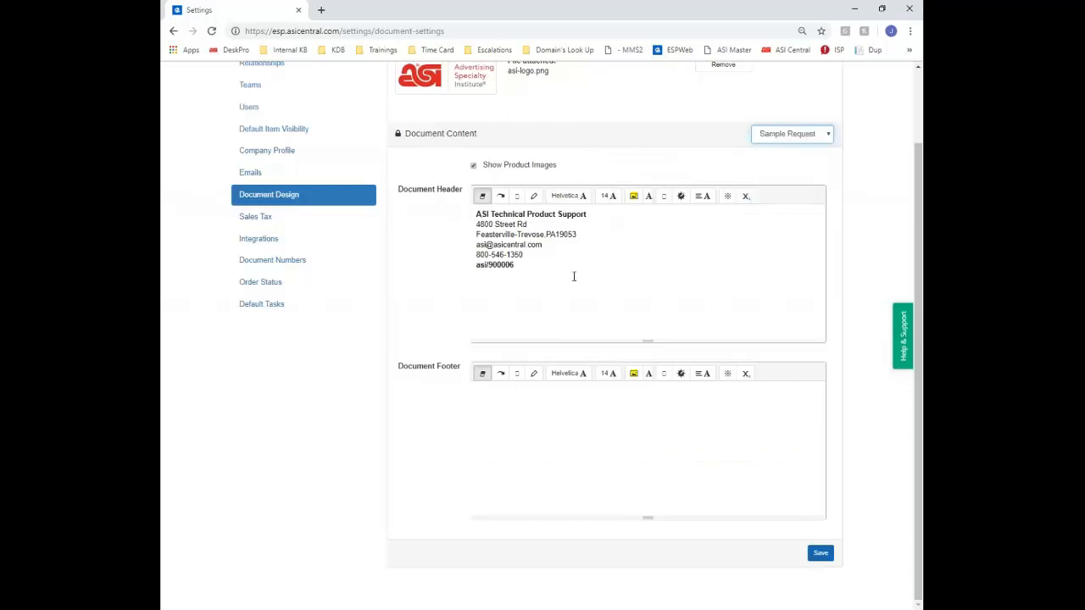
click(251, 241)
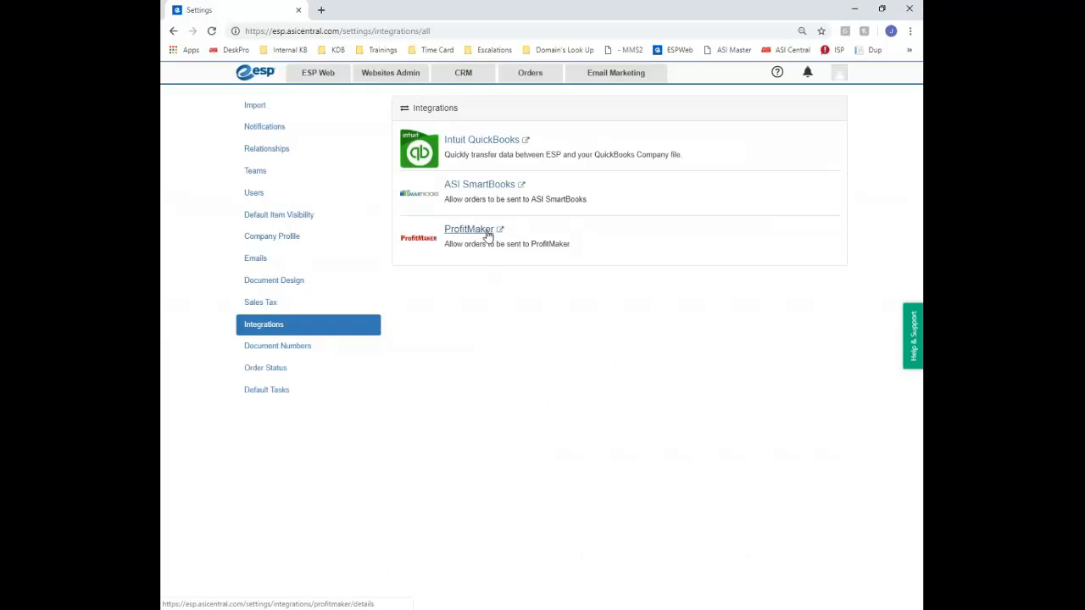
Uninstall the Intuit QuickBooks integration and reopen its details page
click(505, 141)
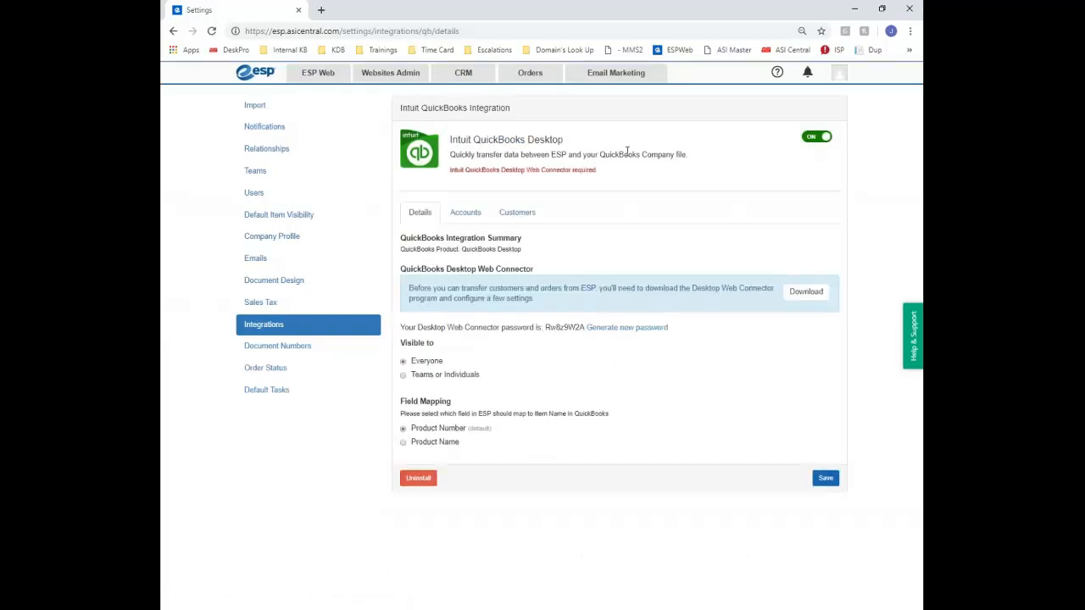
click(418, 478)
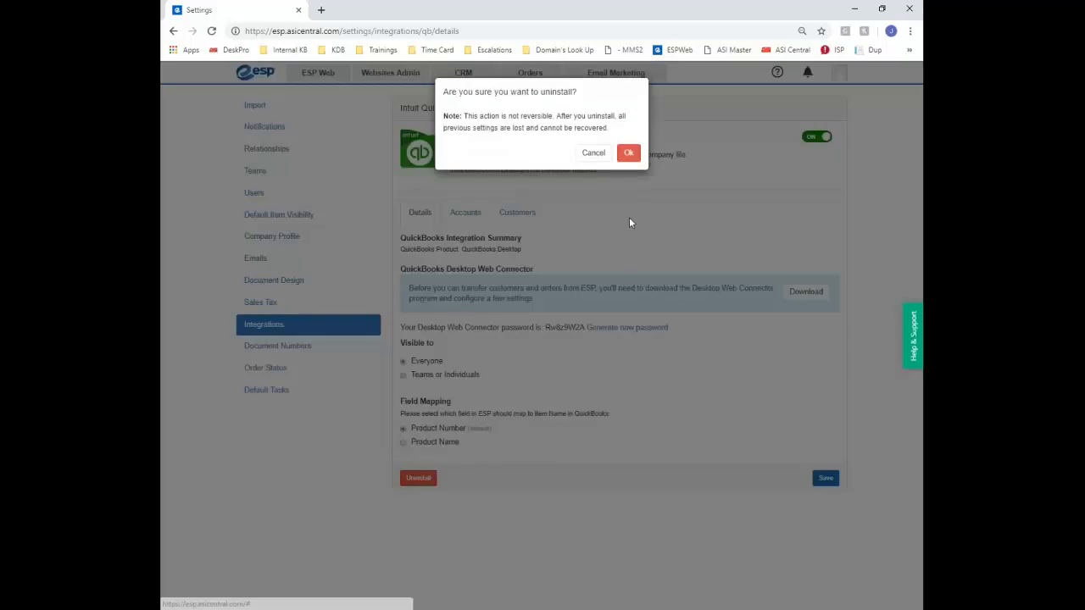
click(629, 155)
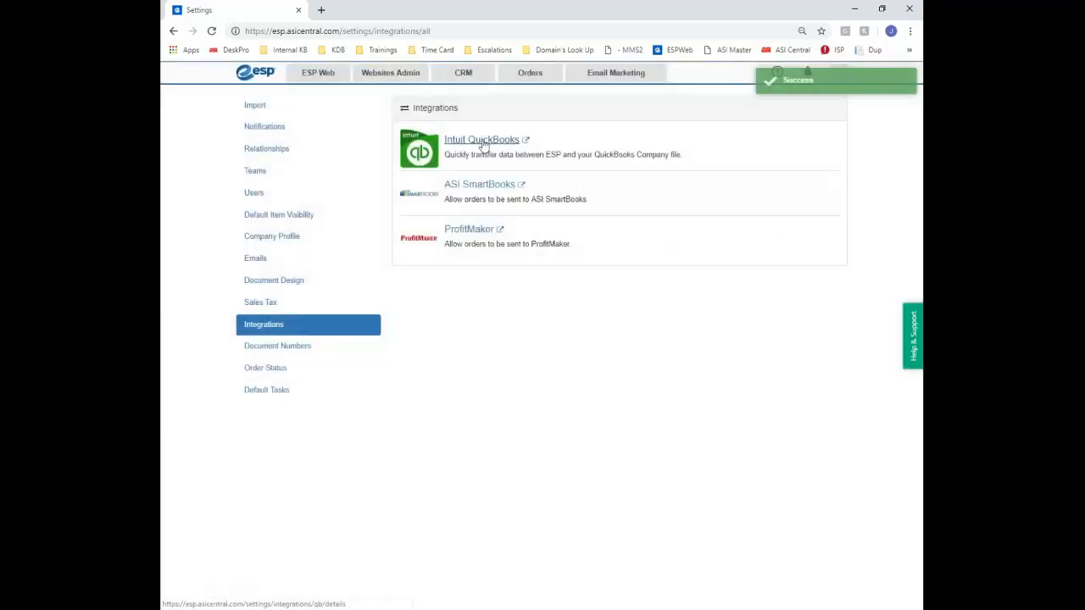
click(483, 146)
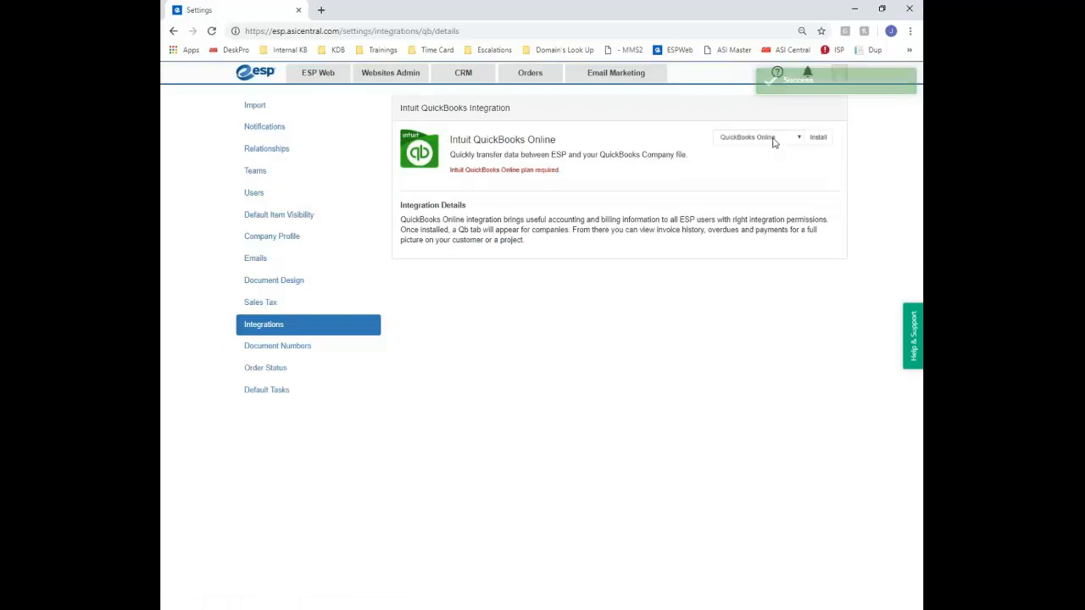
drag(525, 242, 405, 218)
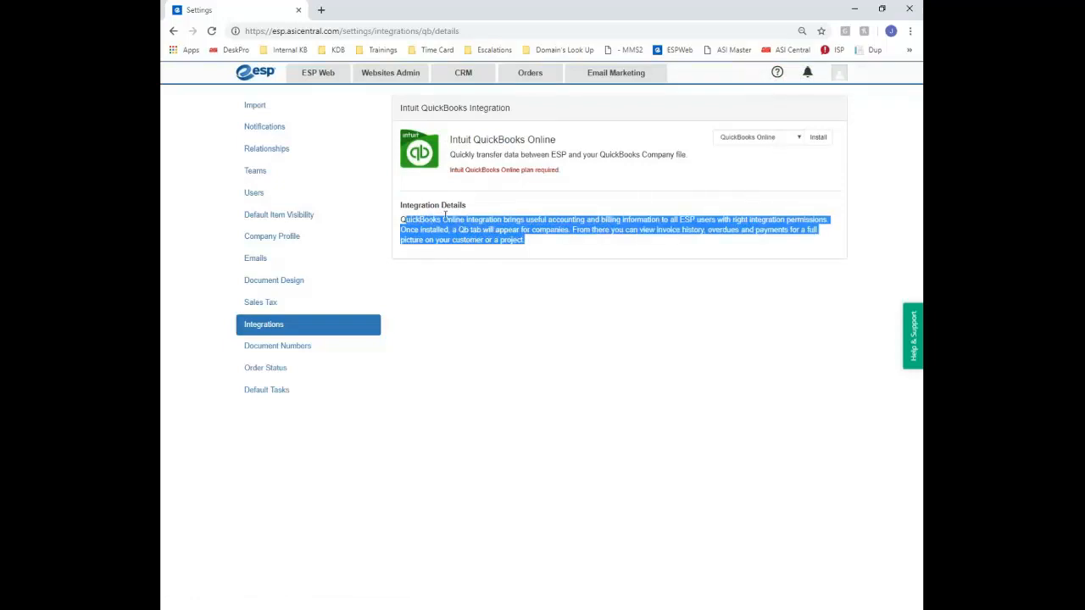
click(464, 218)
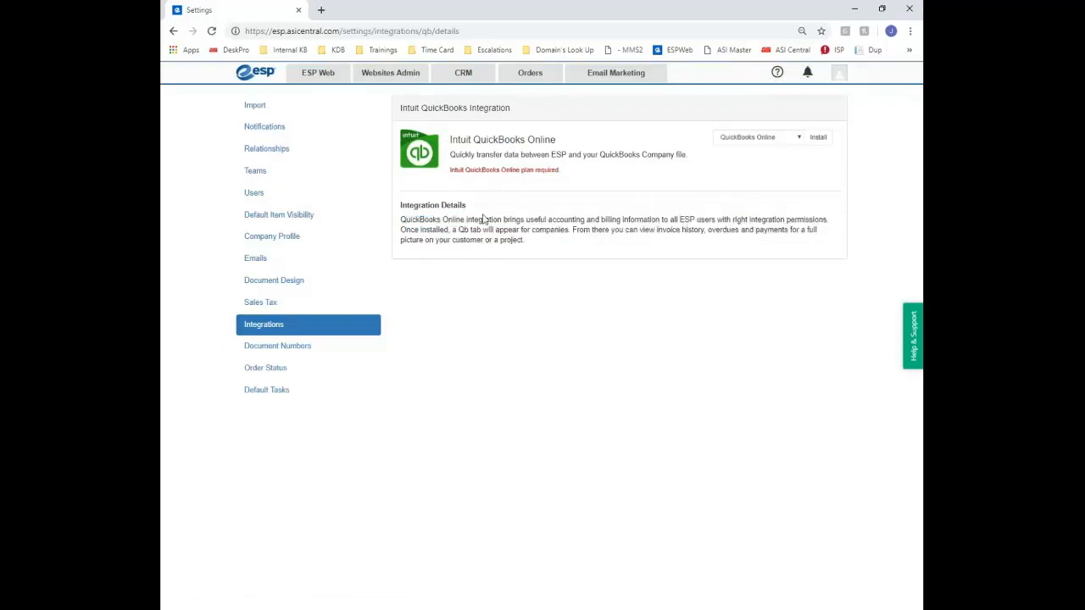
Try installing QuickBooks Online, close the Intuit sign-in, and select QuickBooks Desktop instead
click(818, 138)
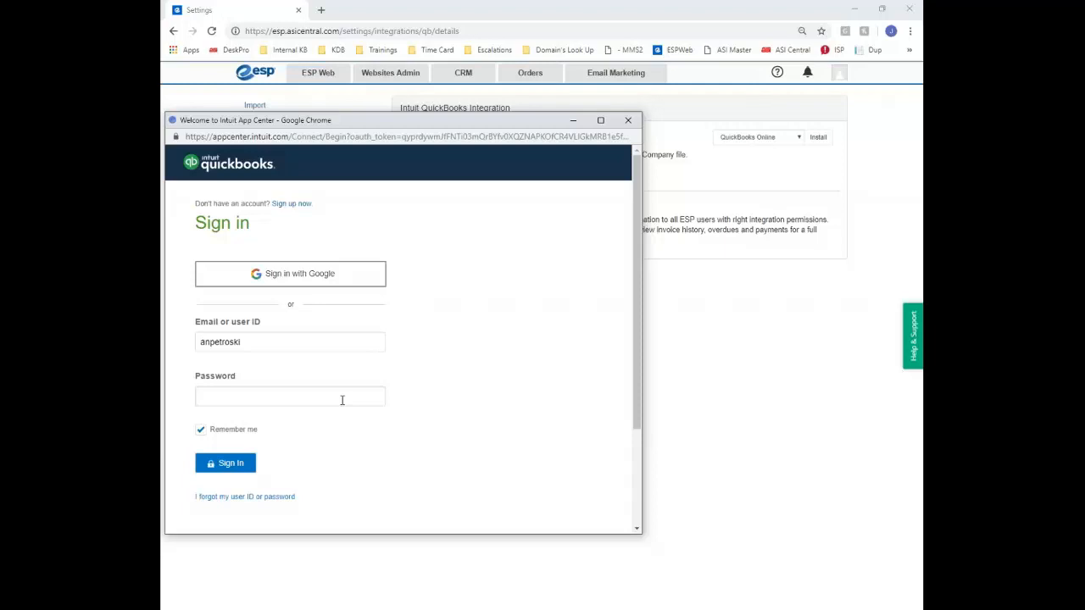
click(628, 120)
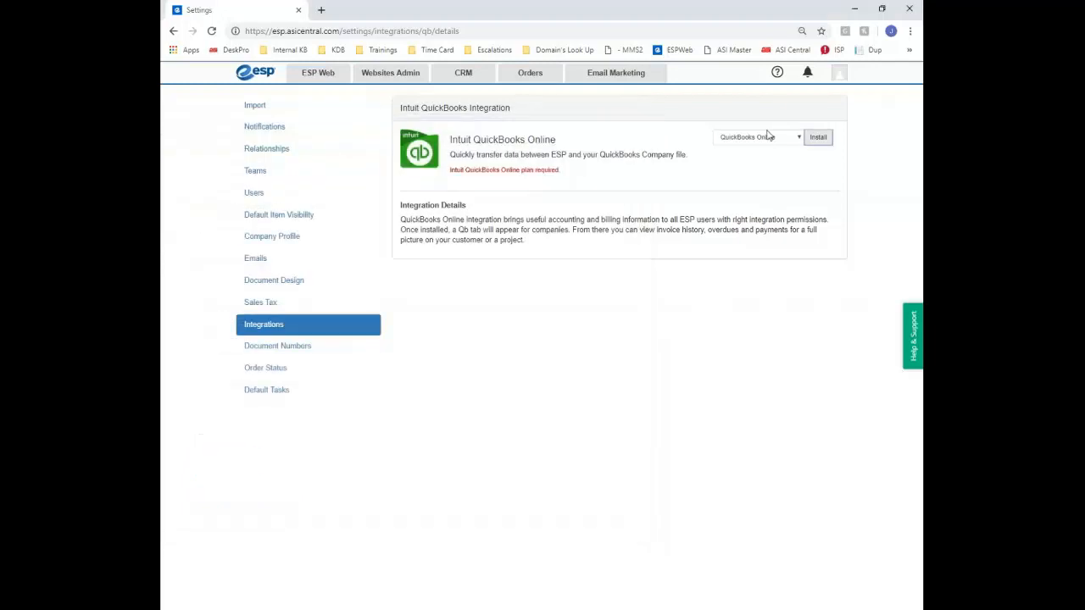
click(773, 139)
click(773, 158)
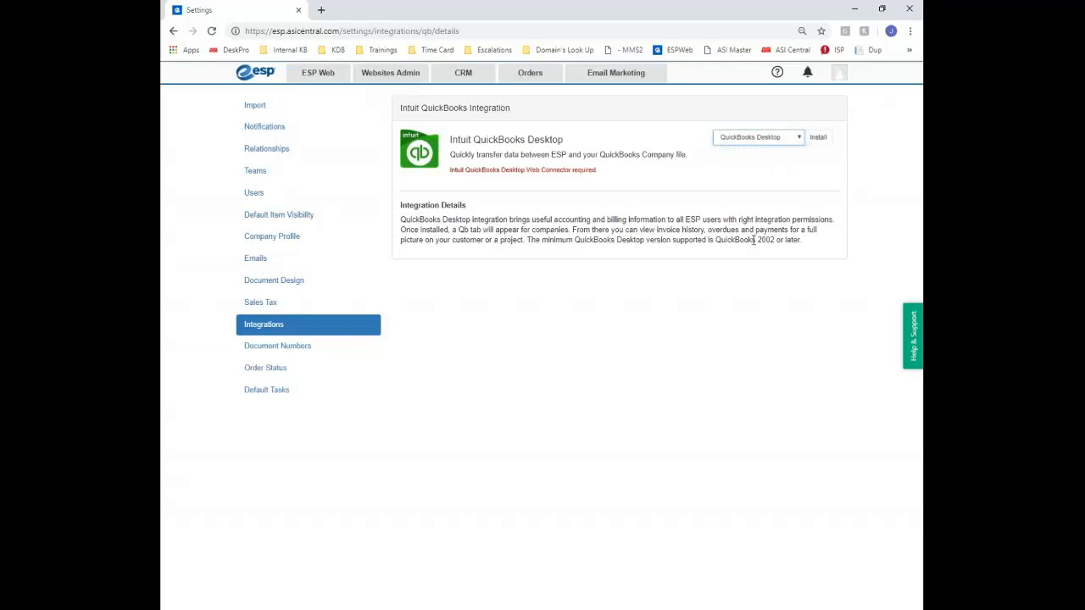
Install QuickBooks Desktop, download its Web Connector file, and open the ASI help site
drag(774, 239, 716, 240)
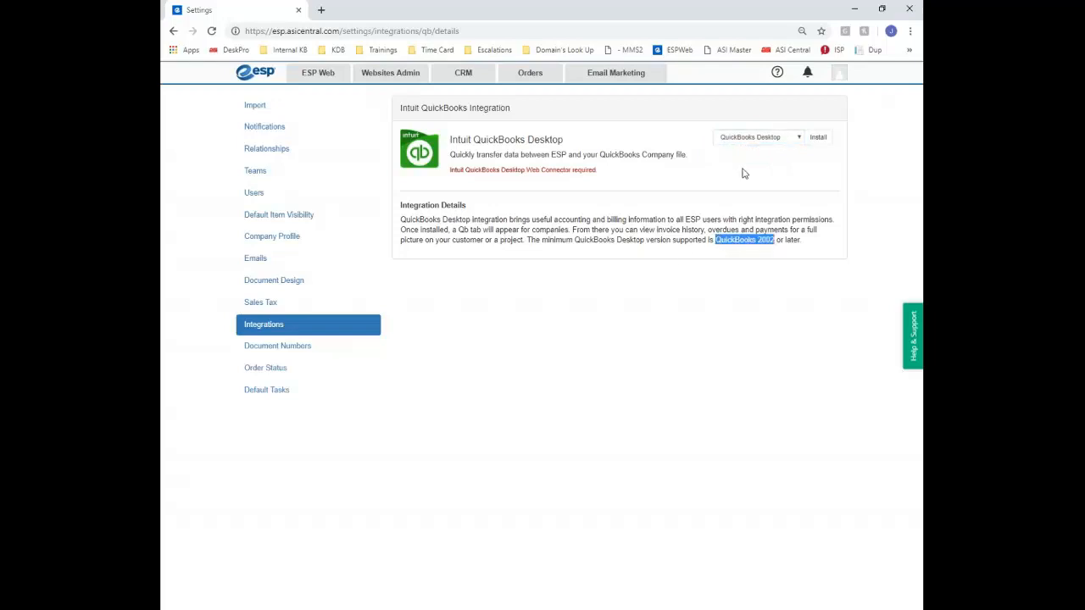
click(818, 137)
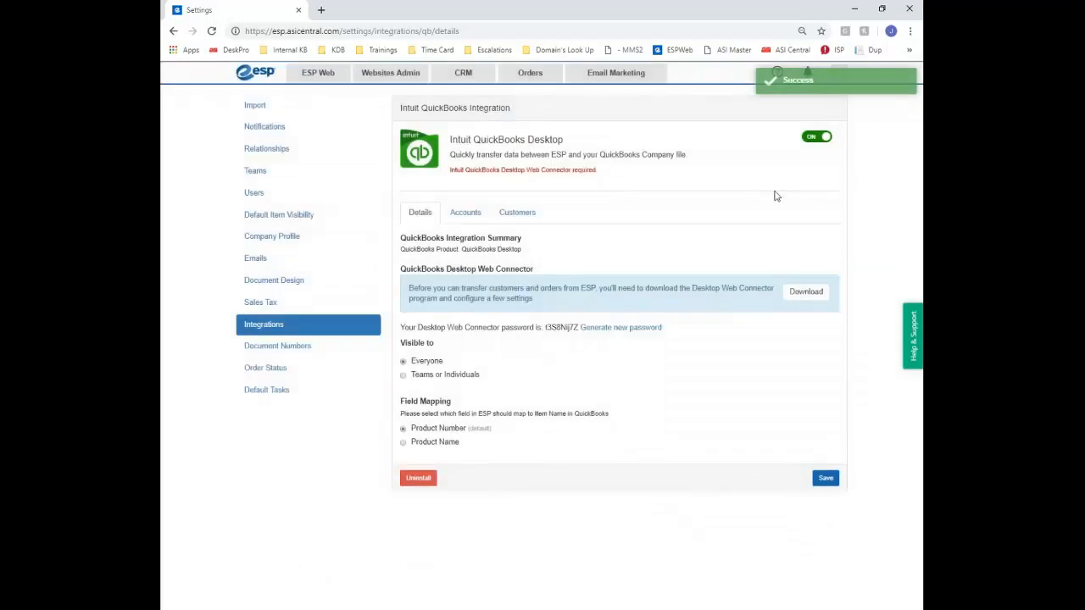
click(806, 293)
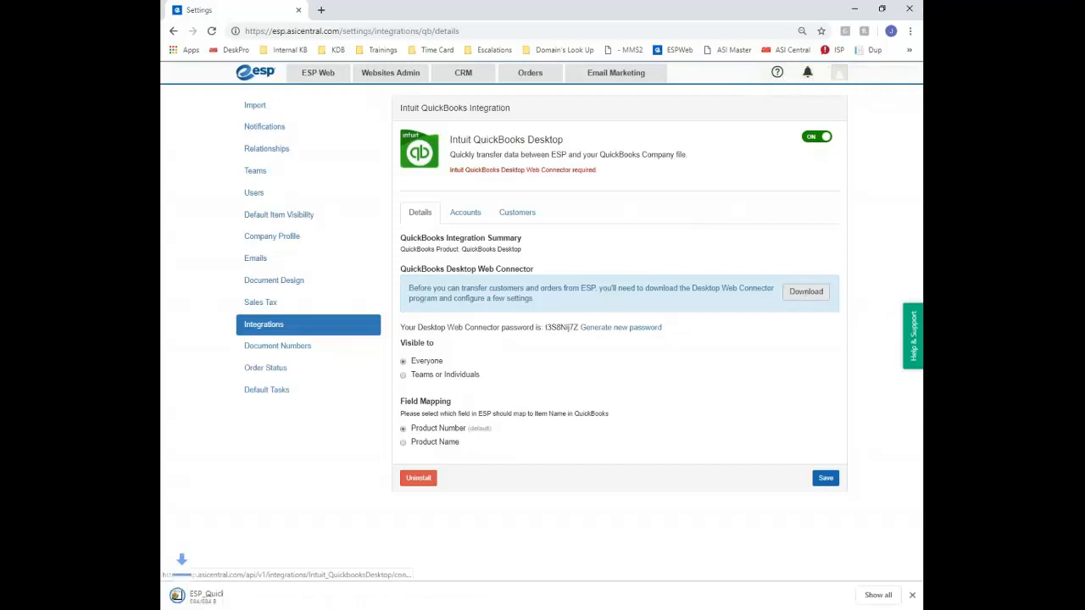
click(778, 74)
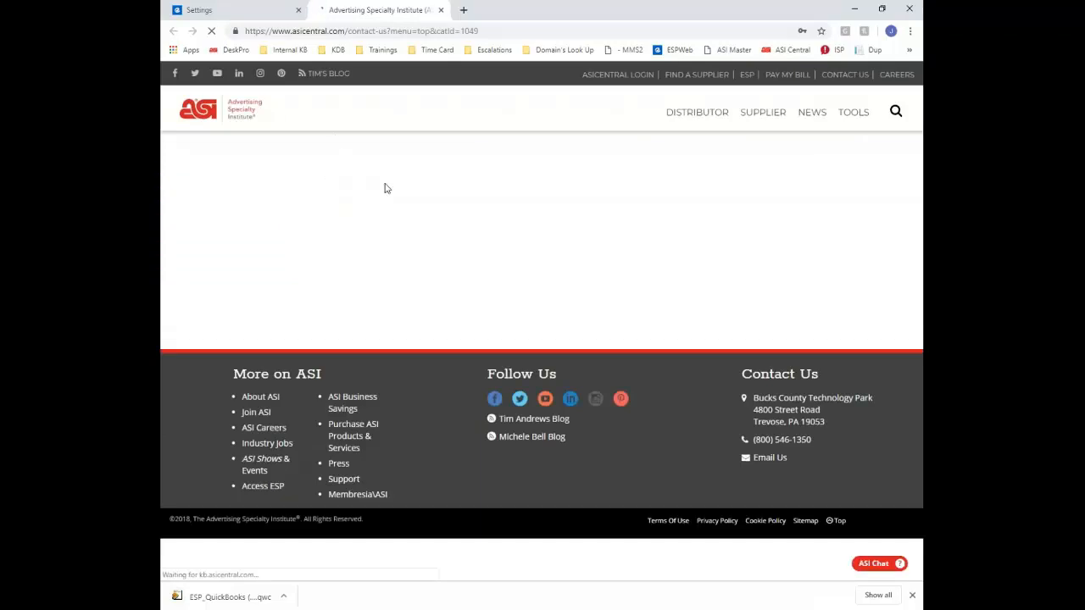
Search the Knowledge Base for 'quickbook' and open the QuickBooks Integration with ESP article
click(233, 8)
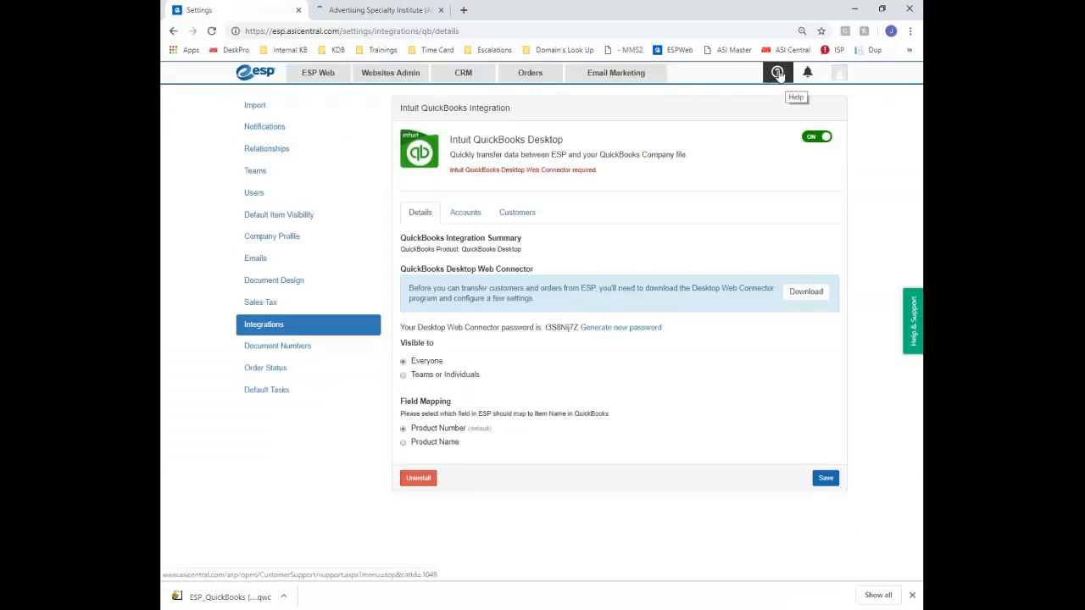
click(380, 7)
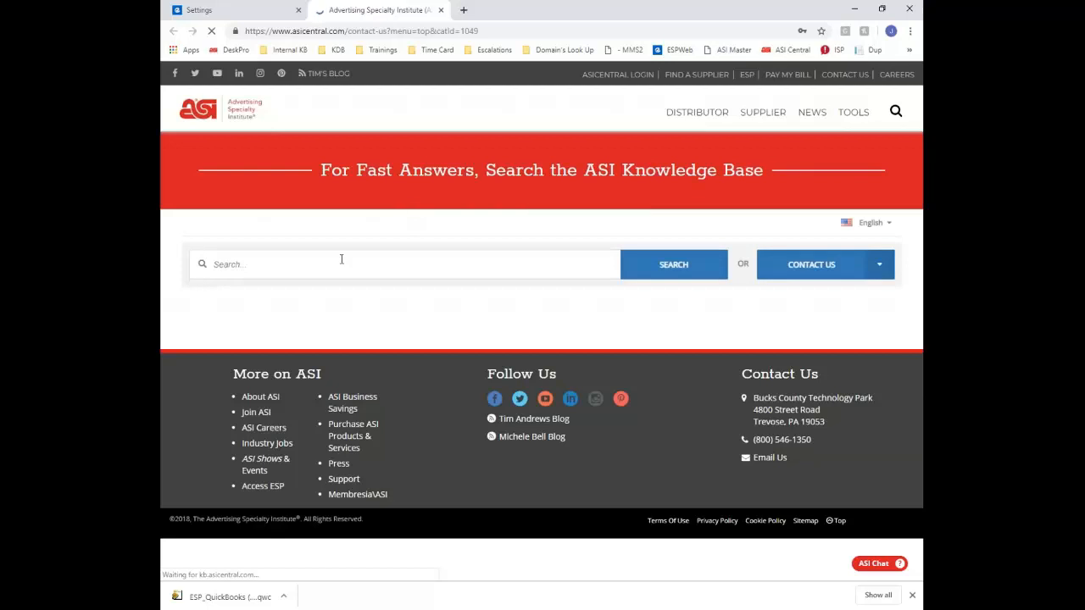
click(330, 268)
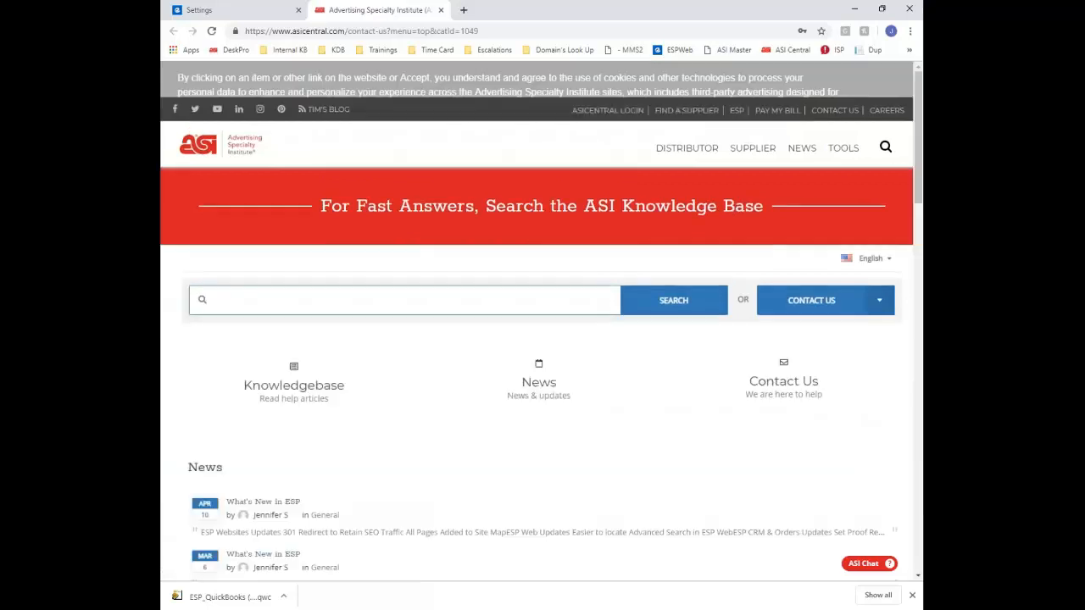
text(quickbook)
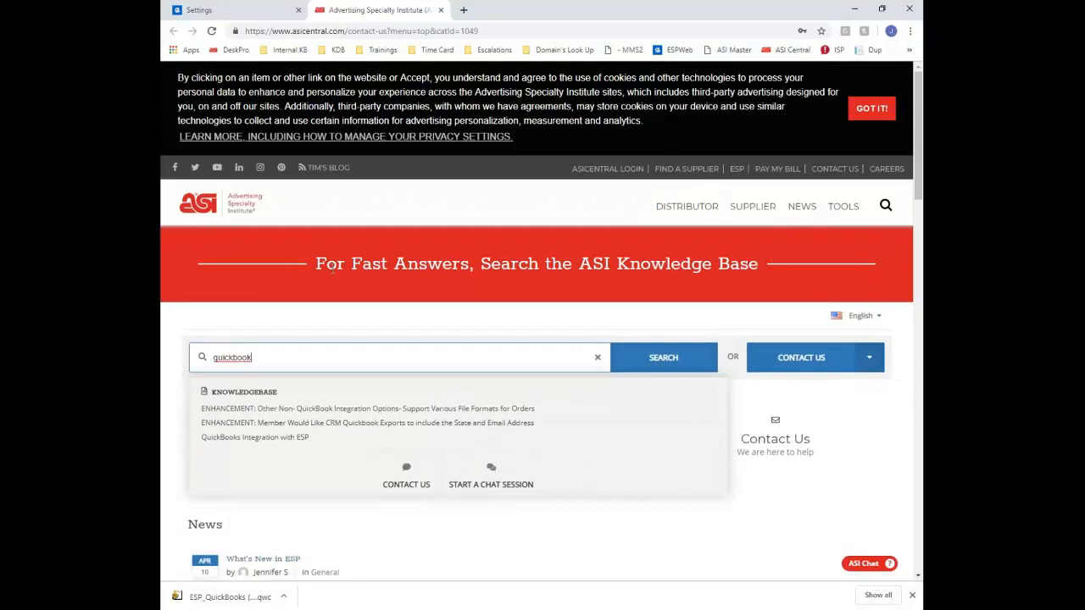
click(284, 437)
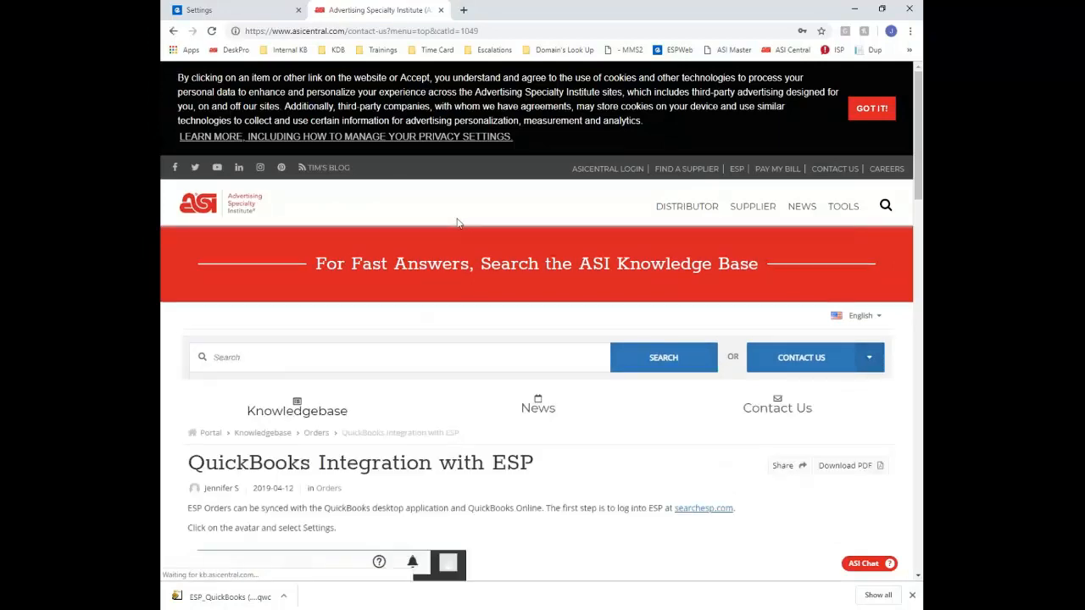
Read through the article's QuickBooks Online and Desktop setup steps, then close the ASI tab
scroll(457, 224, down, 4)
scroll(605, 302, down, 5)
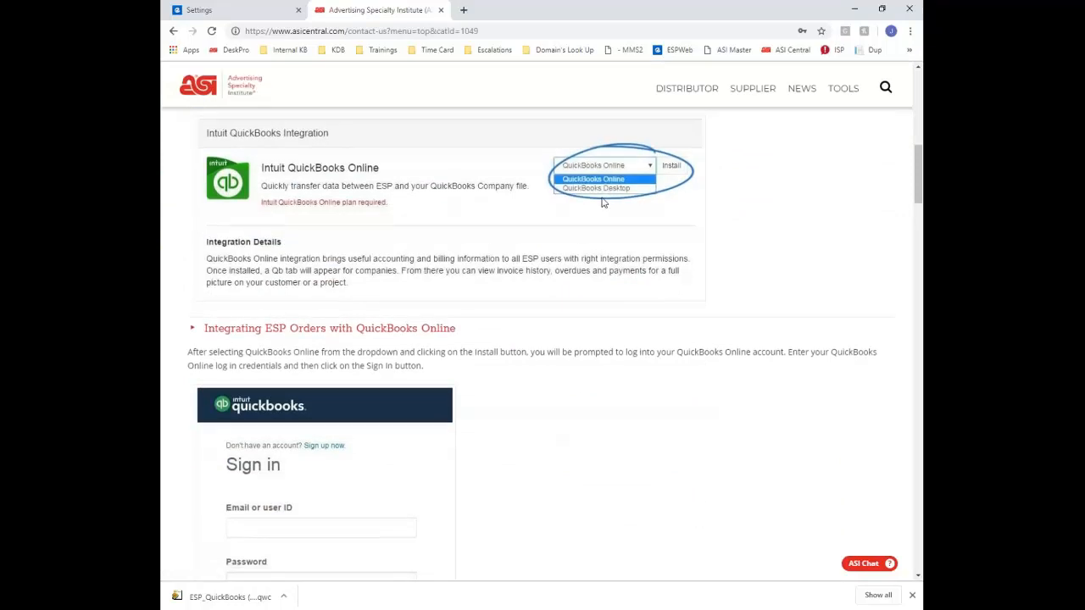
scroll(600, 203, down, 4)
scroll(294, 252, down, 3)
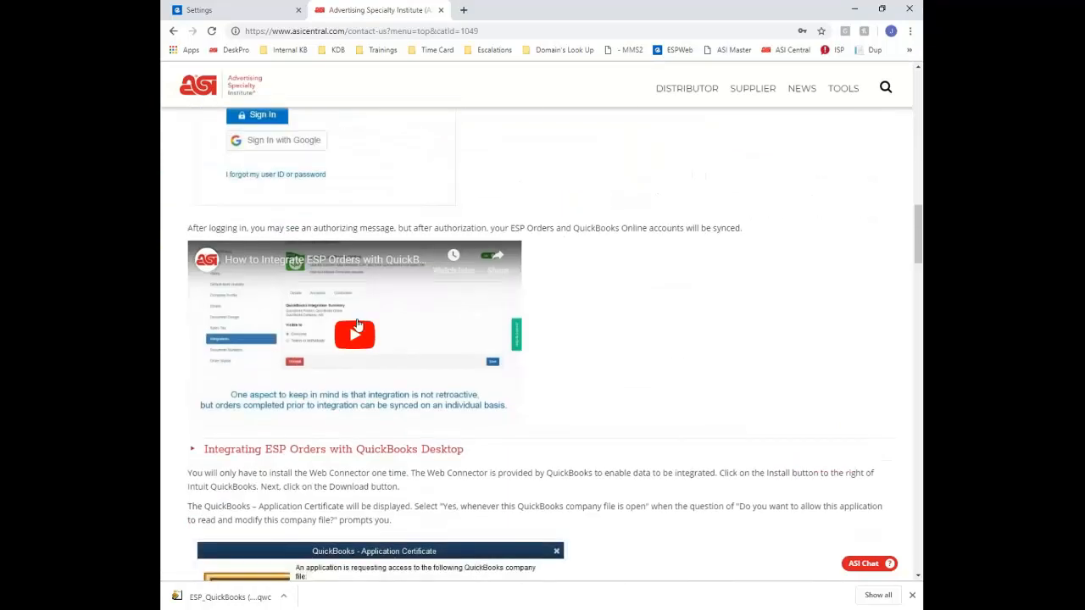
scroll(623, 311, down, 4)
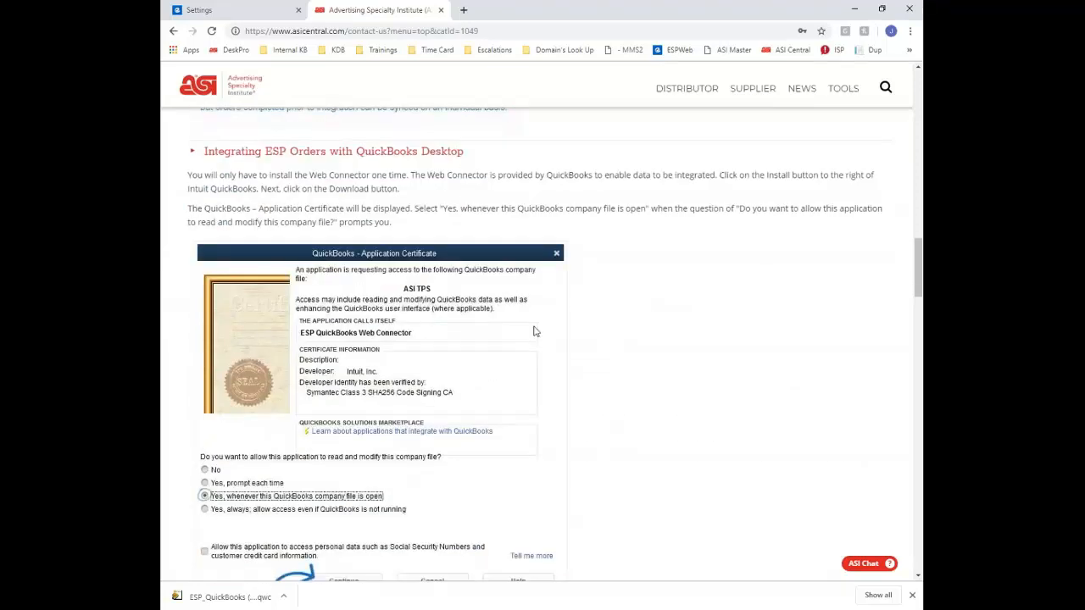
scroll(396, 290, down, 2)
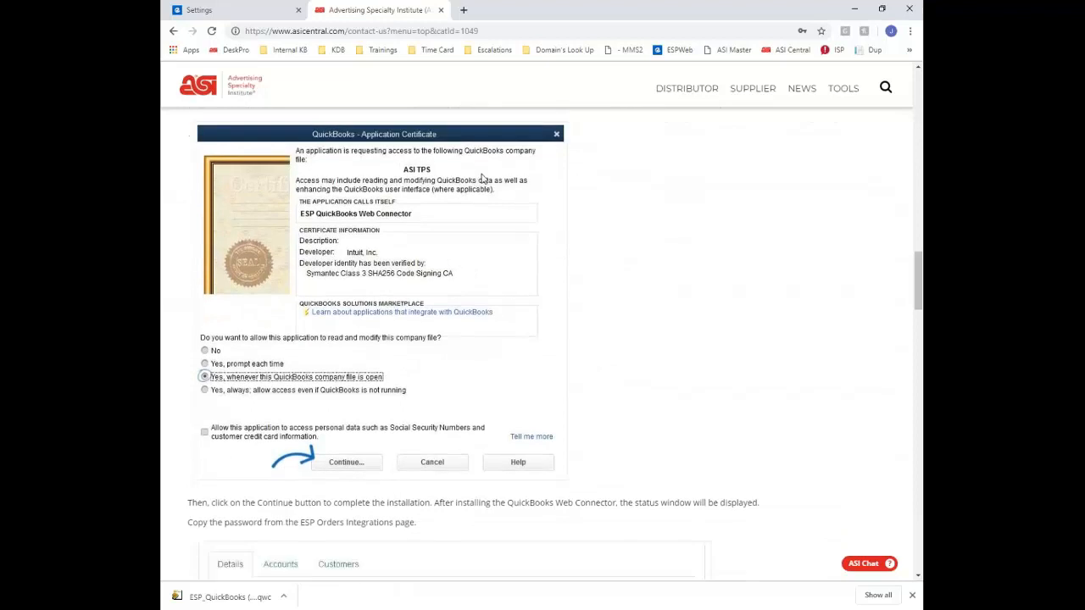
scroll(482, 178, down, 6)
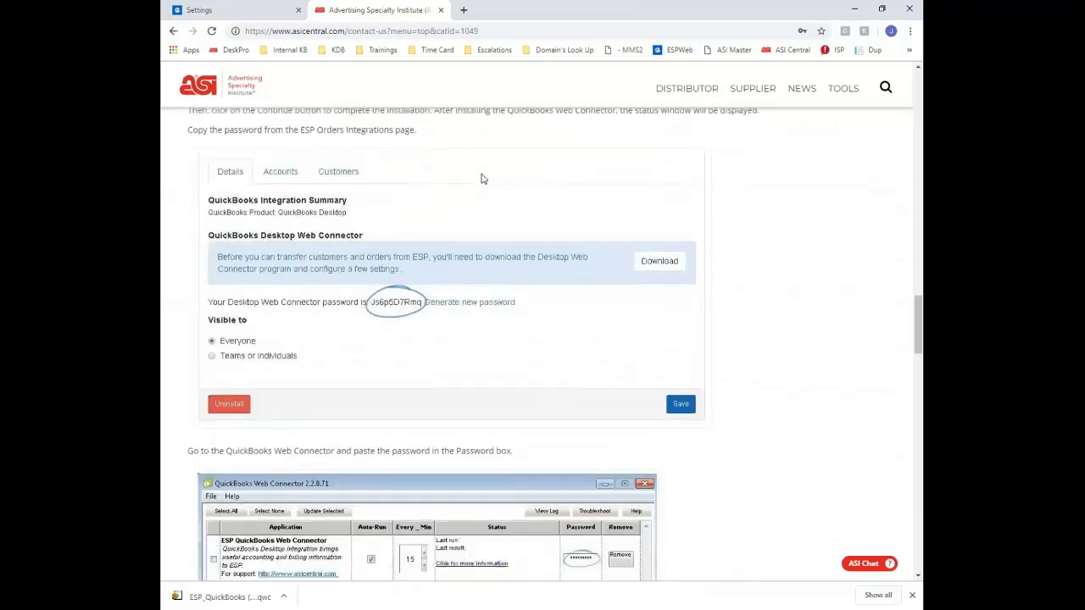
scroll(478, 178, up, 3)
scroll(479, 178, down, 4)
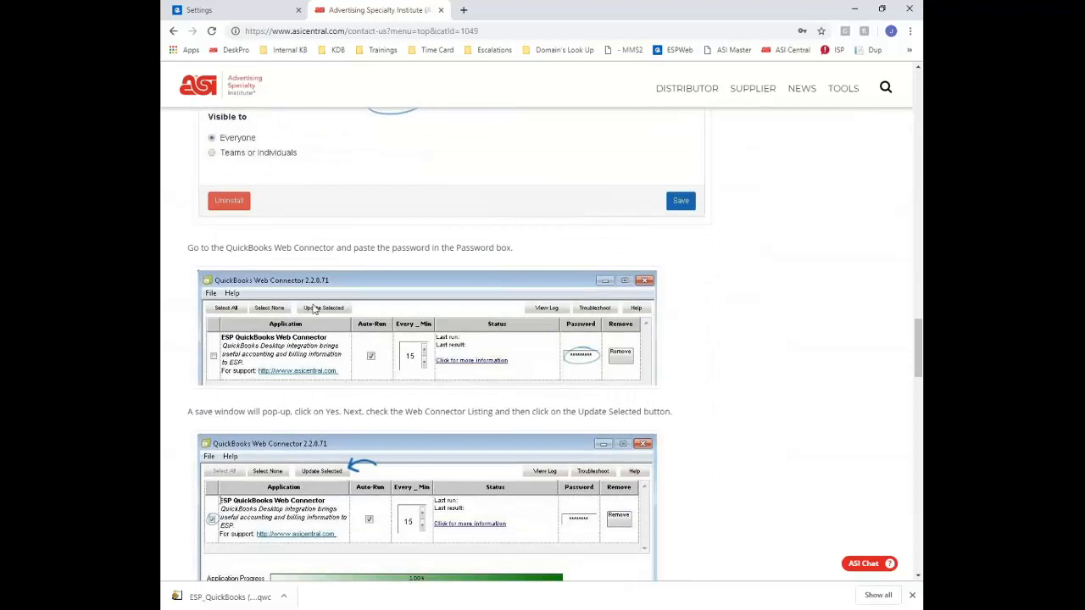
scroll(373, 308, up, 1)
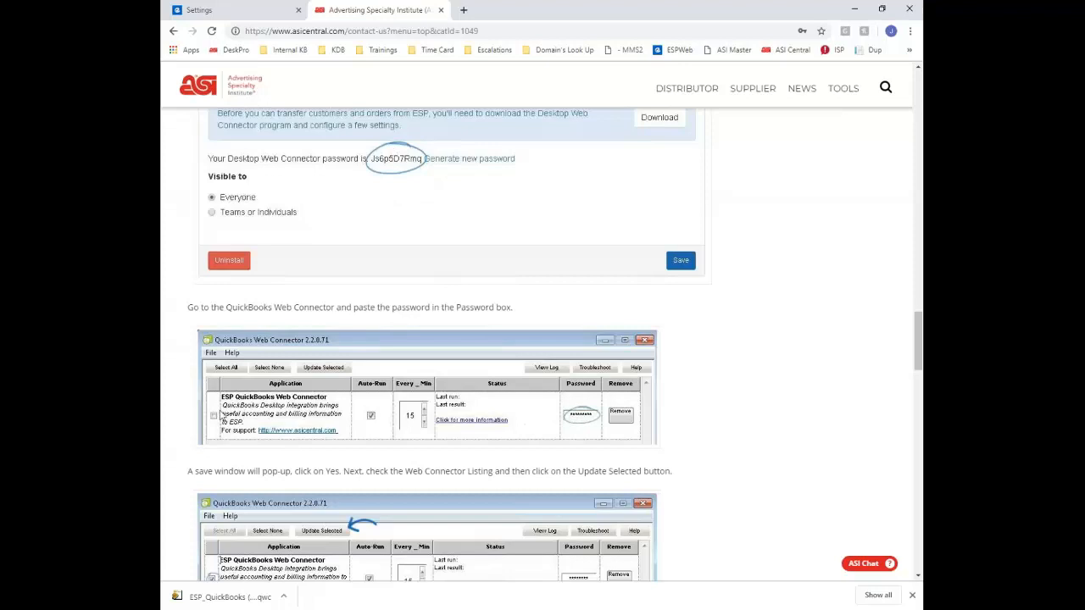
scroll(230, 427, down, 1)
scroll(228, 427, down, 1)
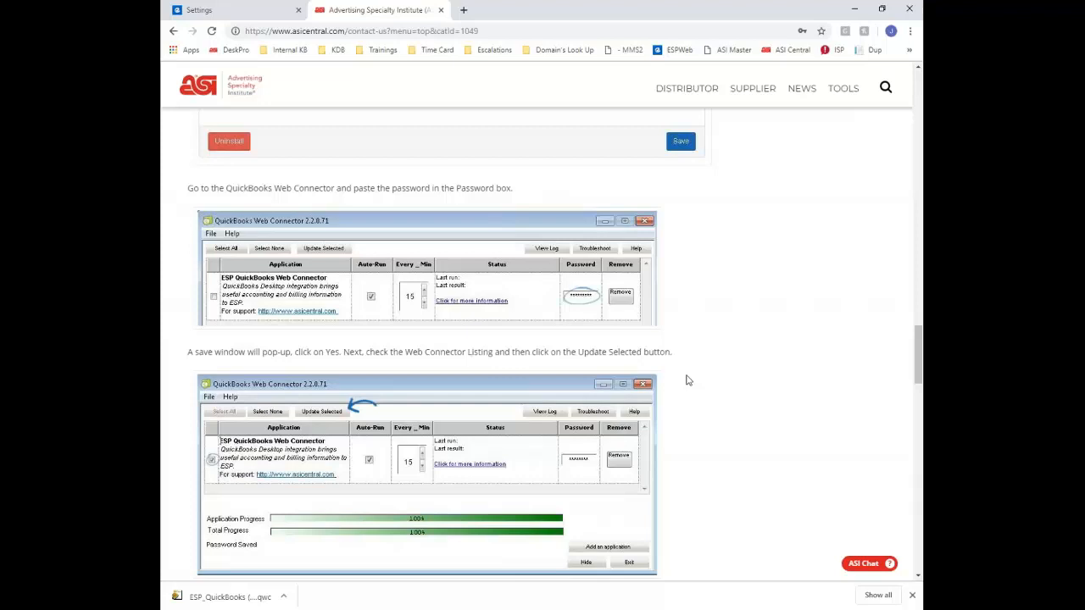
scroll(688, 381, down, 7)
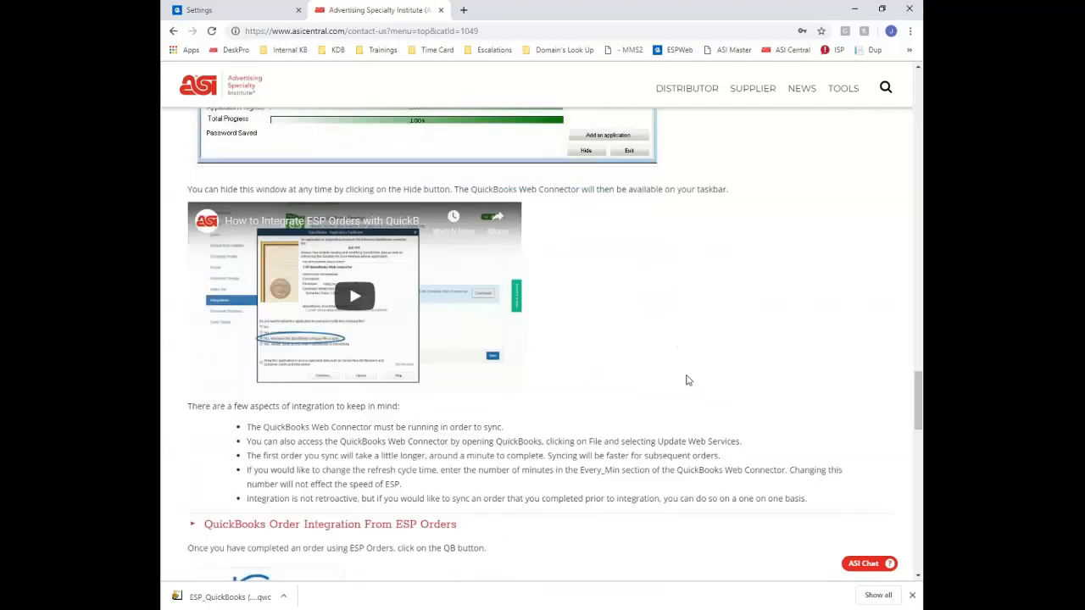
scroll(688, 380, up, 4)
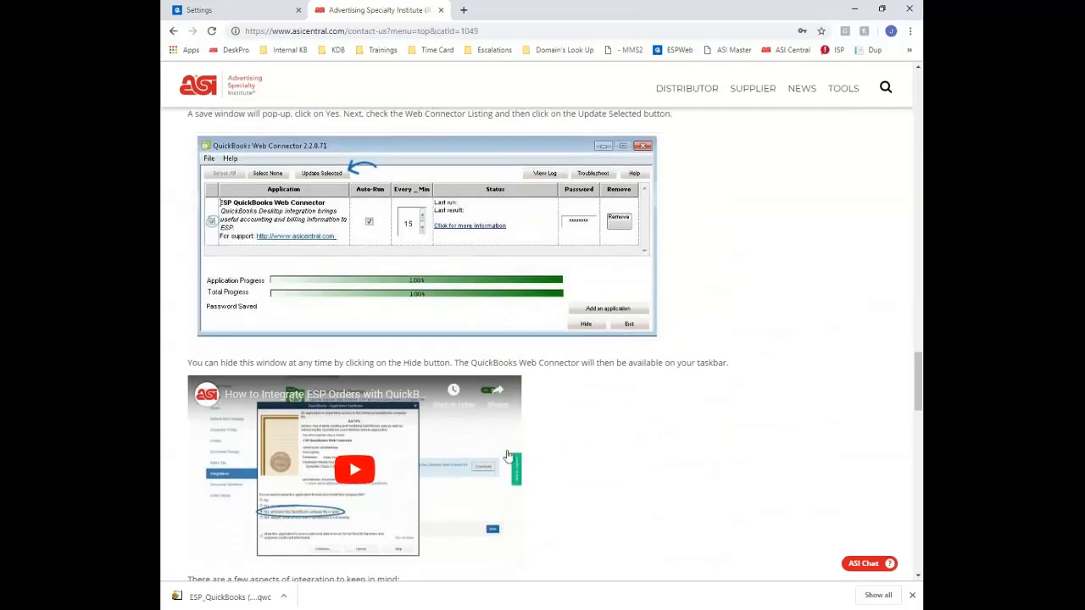
scroll(513, 453, up, 3)
scroll(516, 453, up, 15)
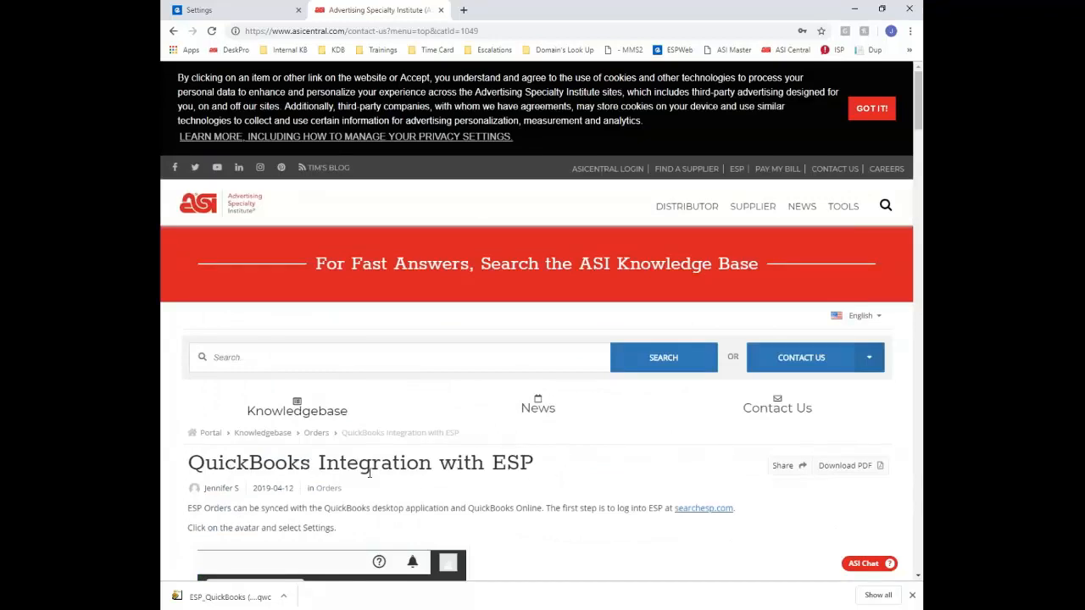
click(441, 11)
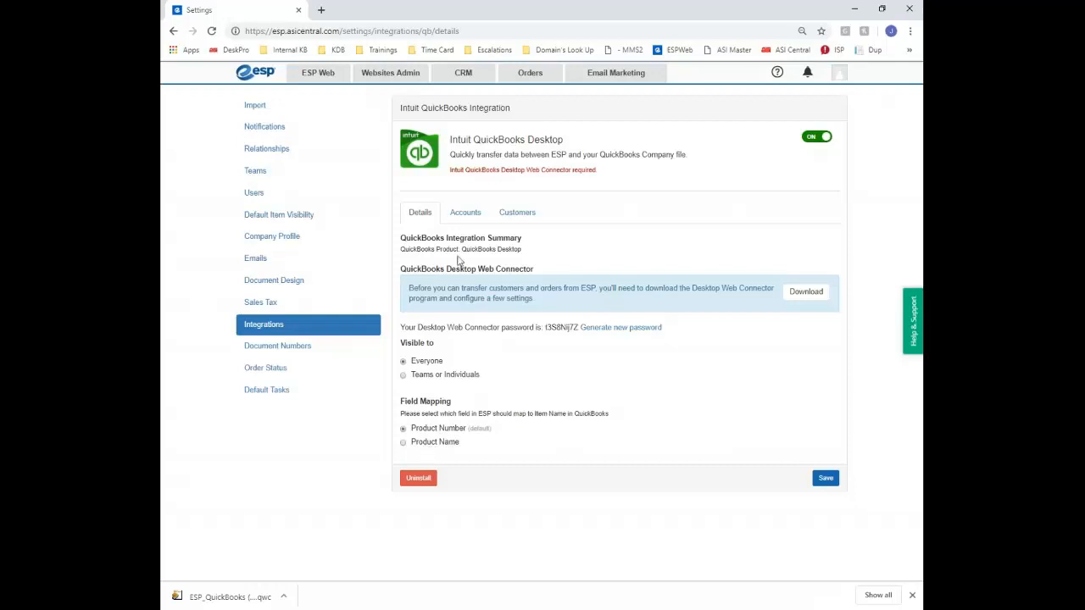
Show the Accounts tab and check the Link To choices for Receivable, Income, Payable and COGS
click(465, 212)
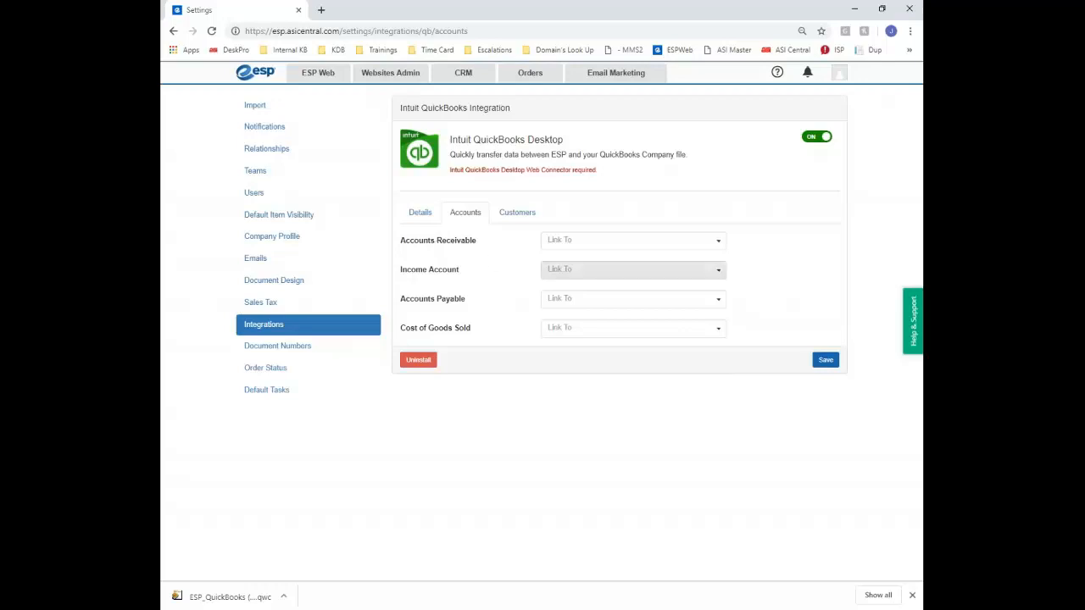
click(630, 241)
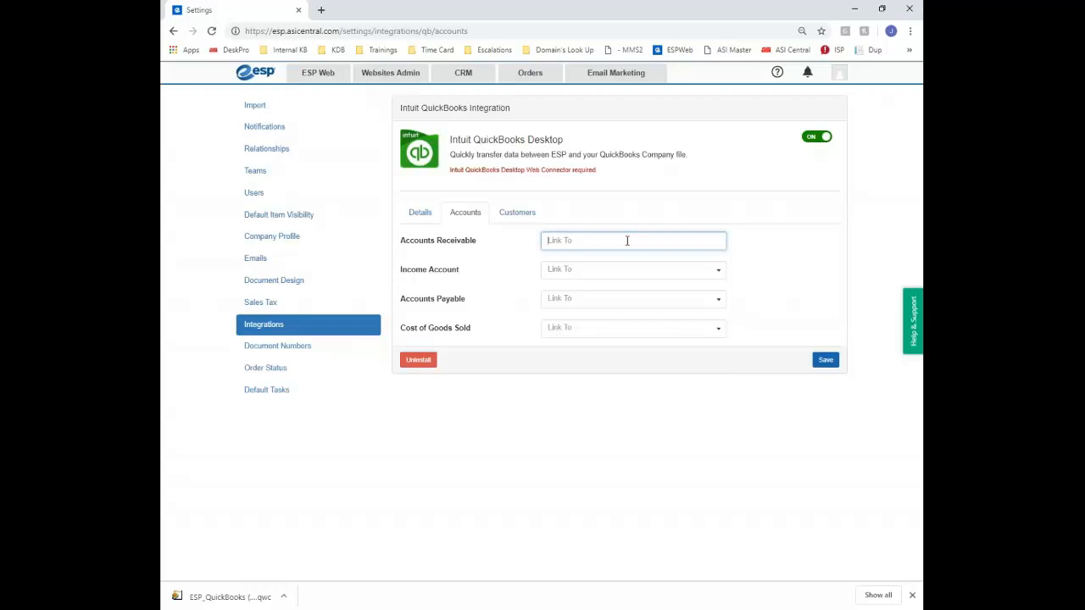
click(627, 271)
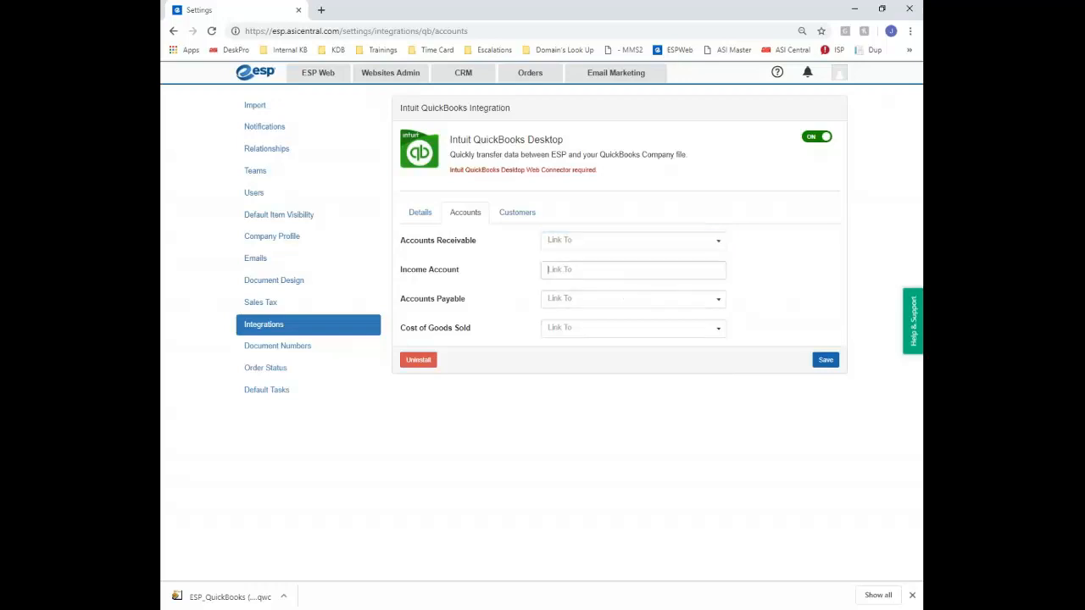
click(607, 303)
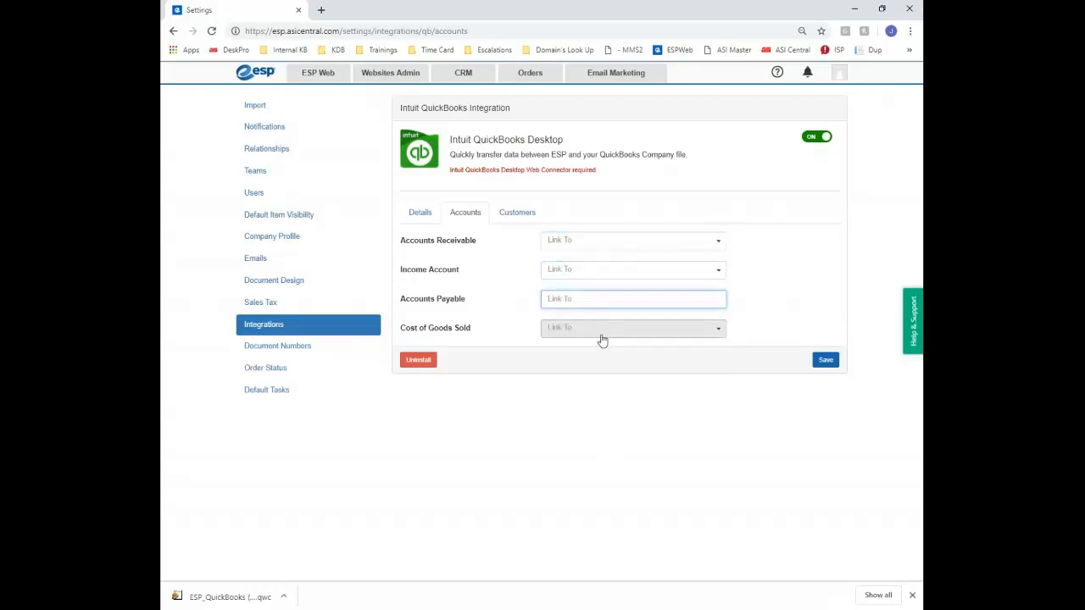
click(601, 331)
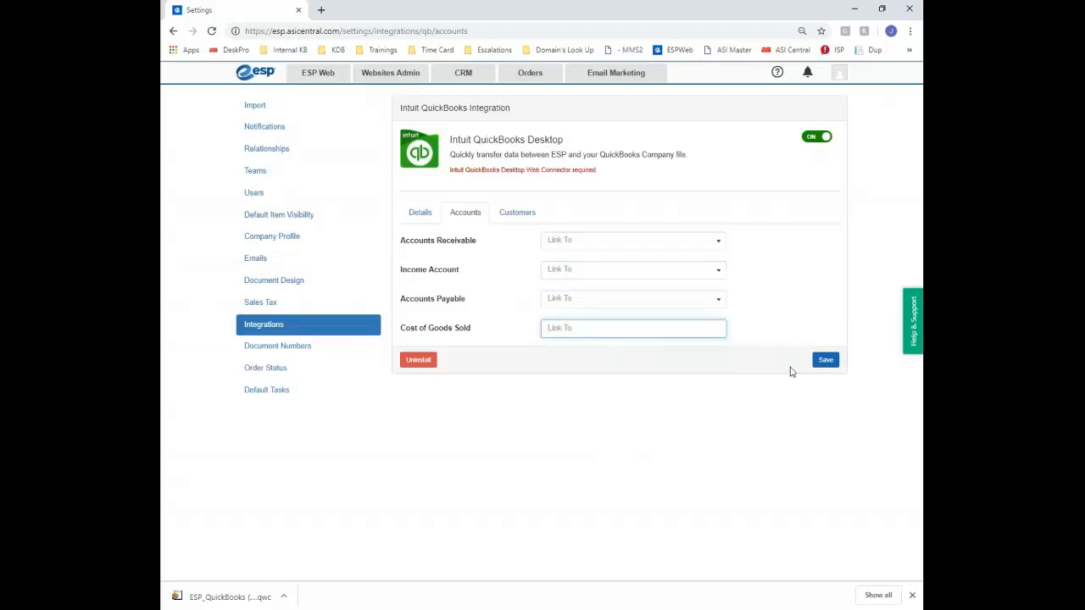
Show the Customers mapping table and check the Link To choices for 1 Stop 4 Promos Inc
click(518, 214)
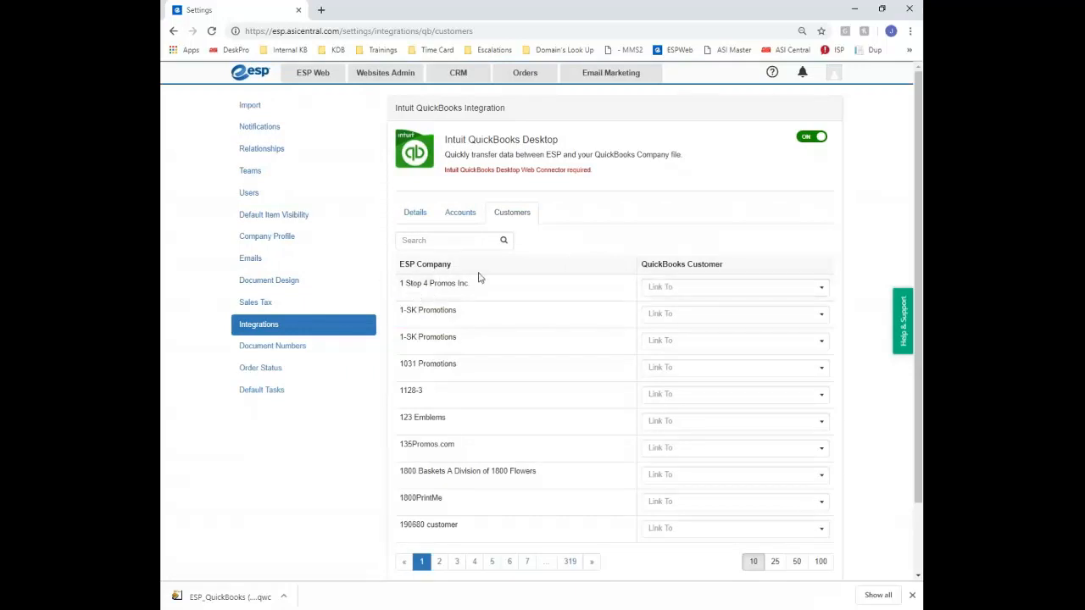
click(728, 287)
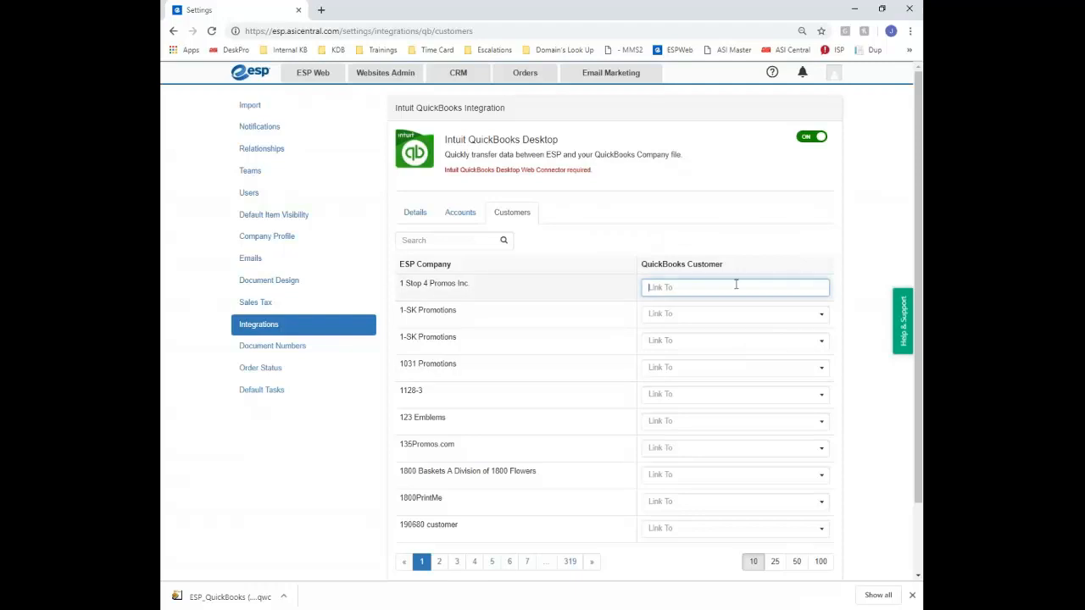
scroll(734, 285, down, 2)
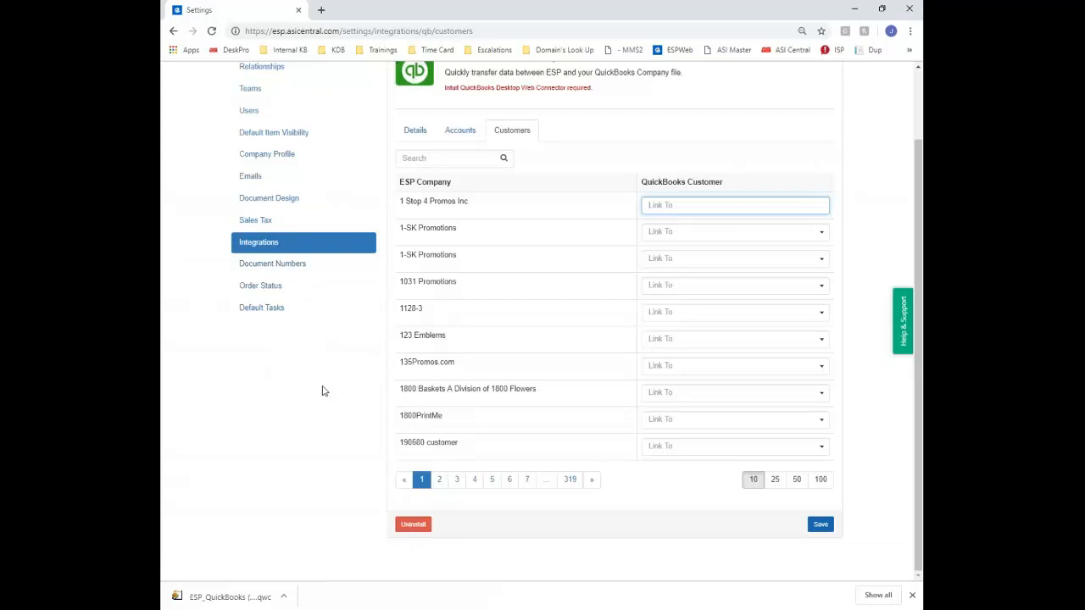
scroll(576, 283, up, 2)
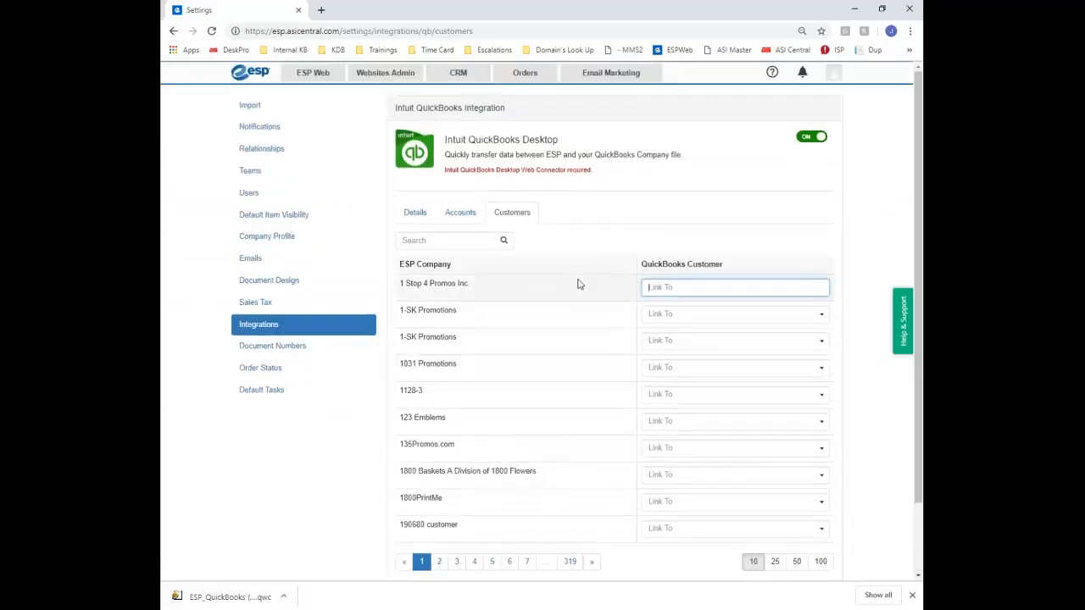
On Document Numbers, try replacing the starting number 1000351 with 2002
click(299, 346)
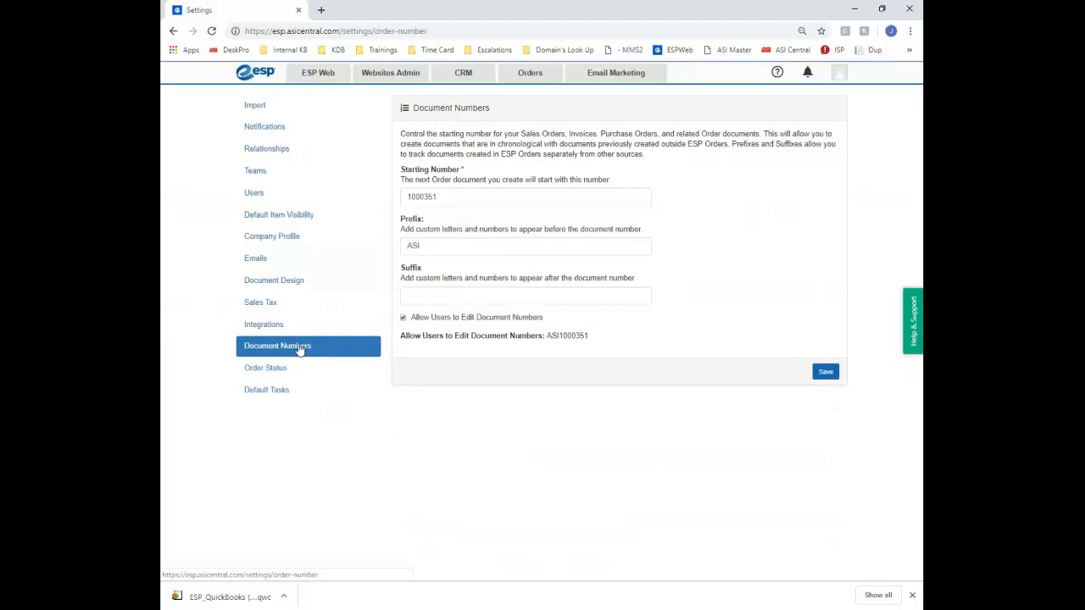
double_click(450, 196)
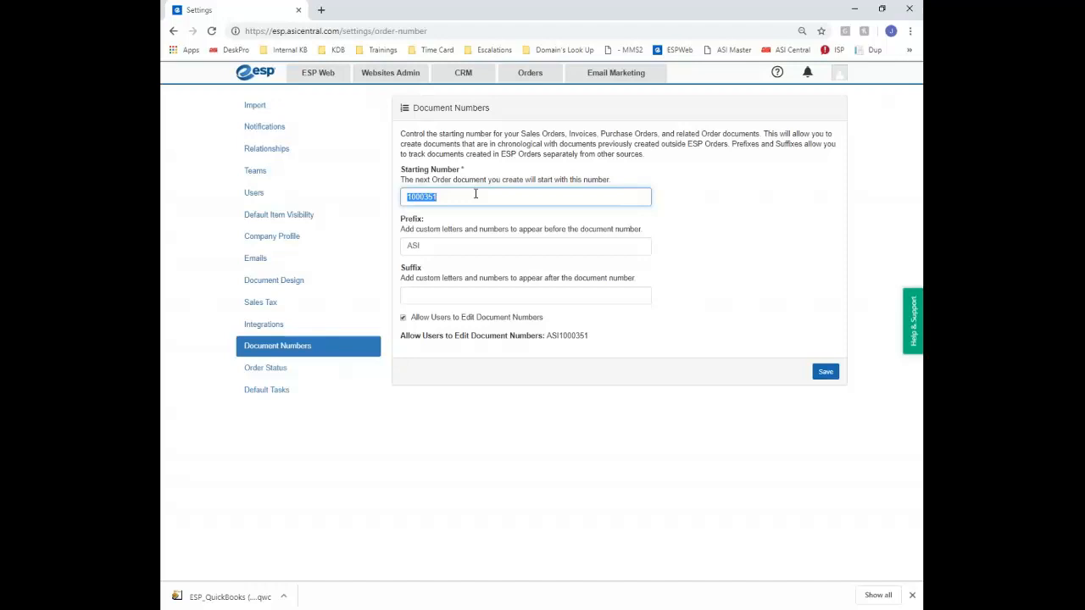
text(2001)
key(BackSpace)
text(2)
Review the ASI prefix and empty suffix fields, then go to Order Status
double_click(454, 251)
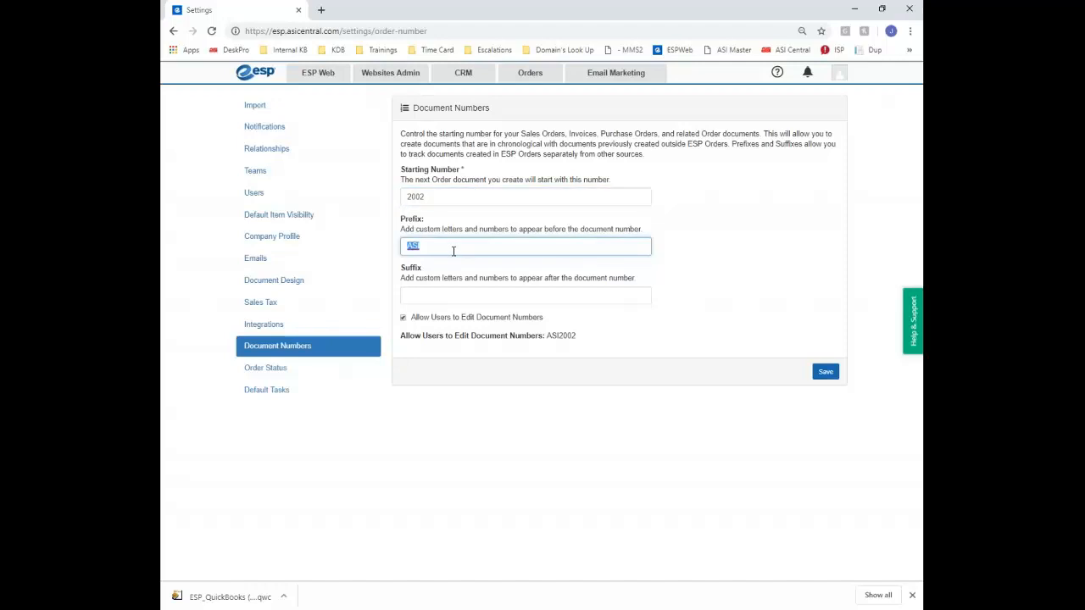
click(407, 299)
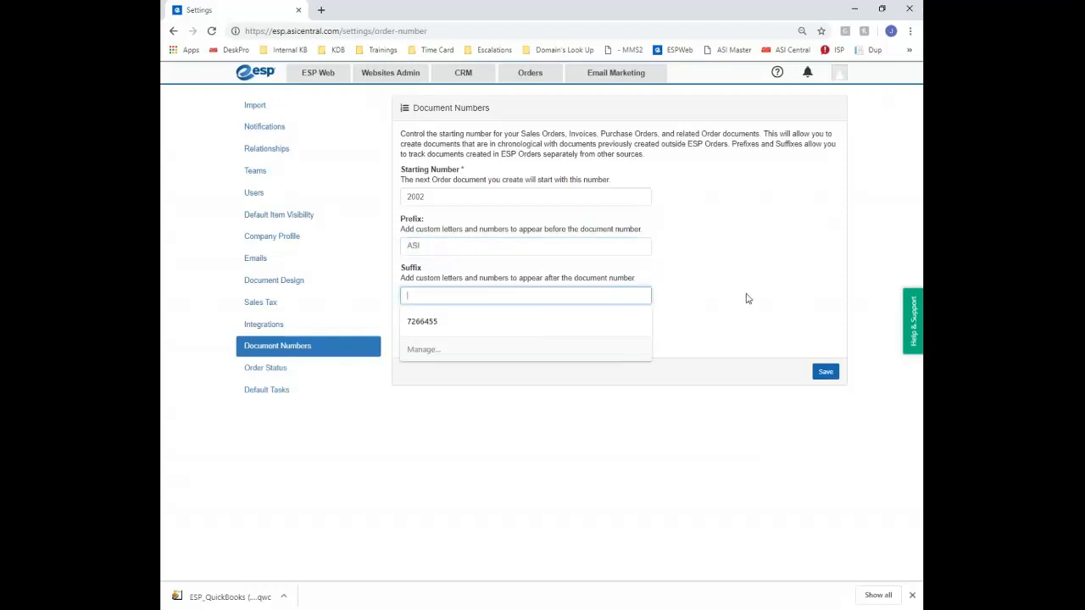
click(750, 300)
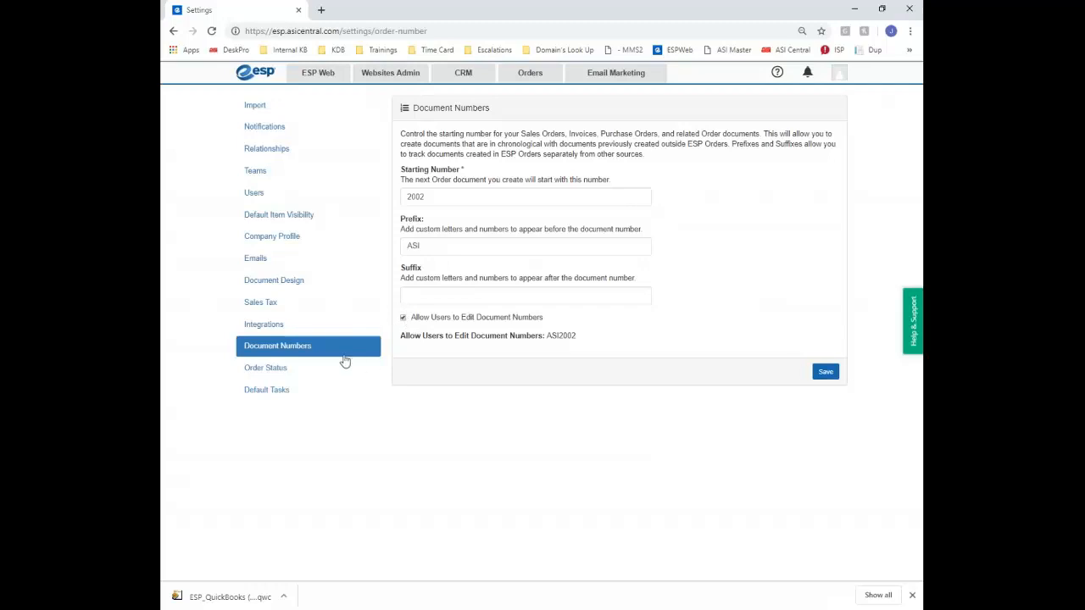
click(284, 373)
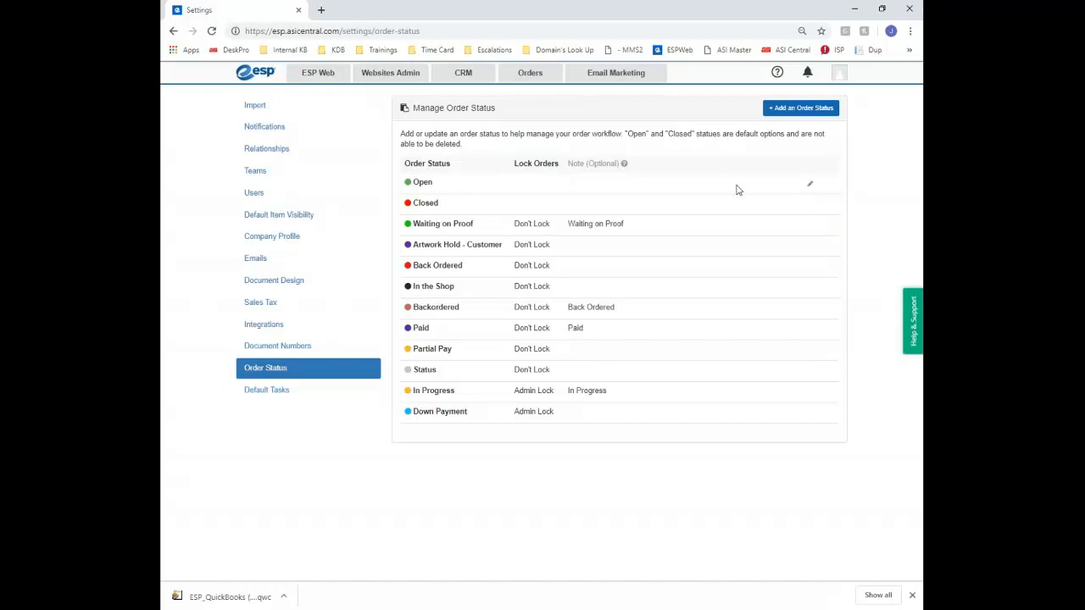
Open the Open status for editing and cancel without changes
click(810, 187)
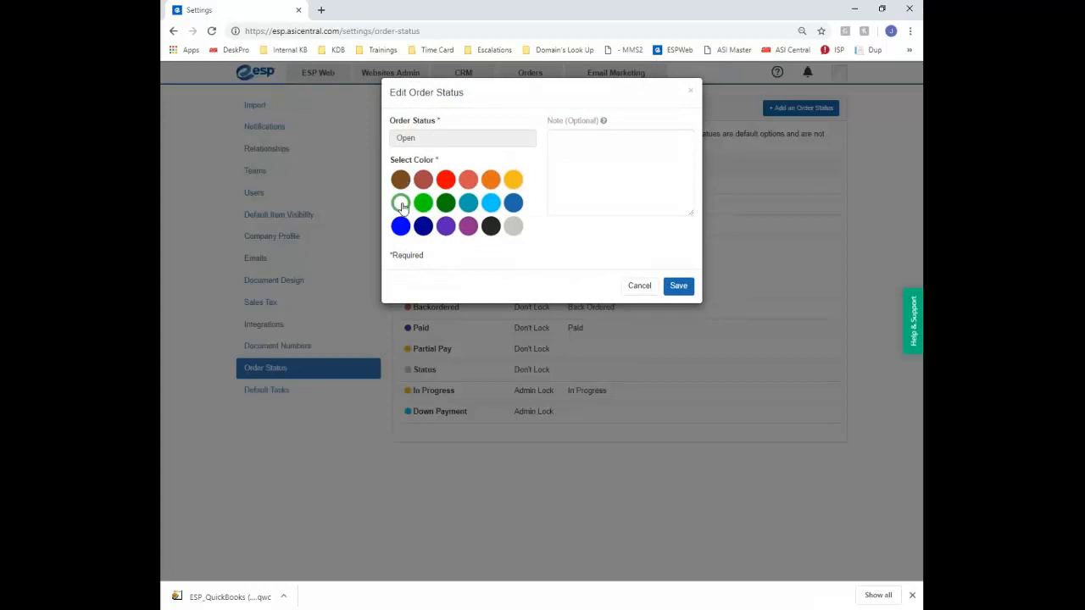
click(598, 153)
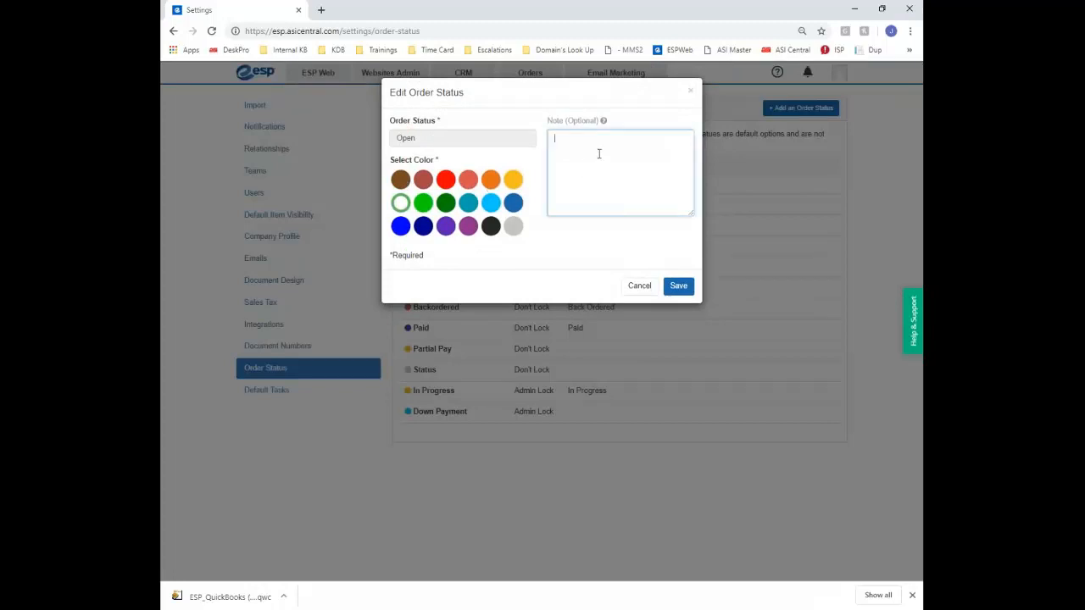
click(462, 137)
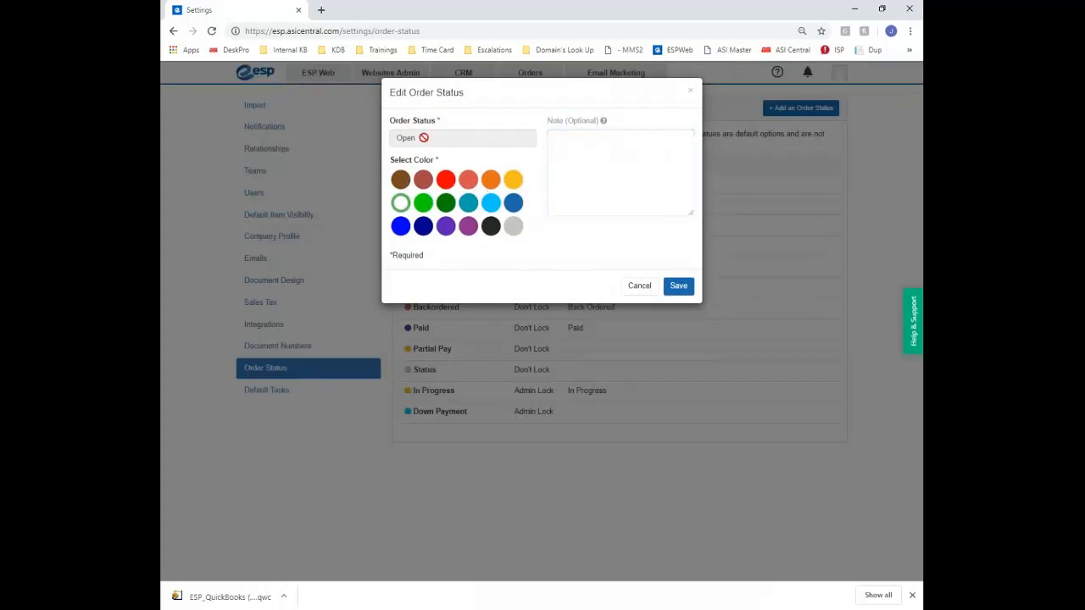
click(644, 288)
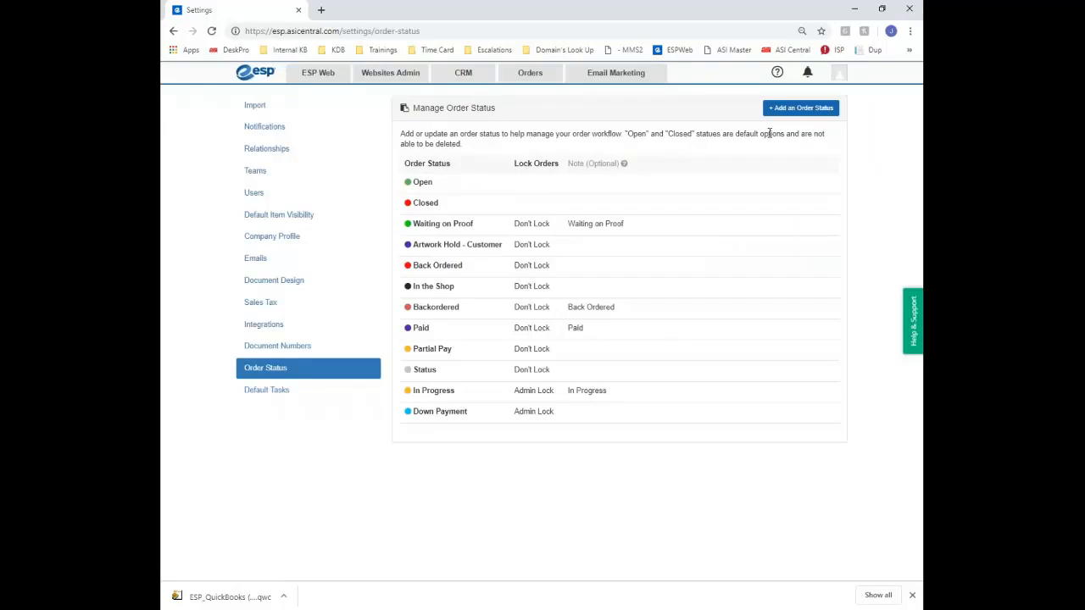
Open a new order status form, keep Don't Lock, cancel it, and go to Default Tasks
click(788, 108)
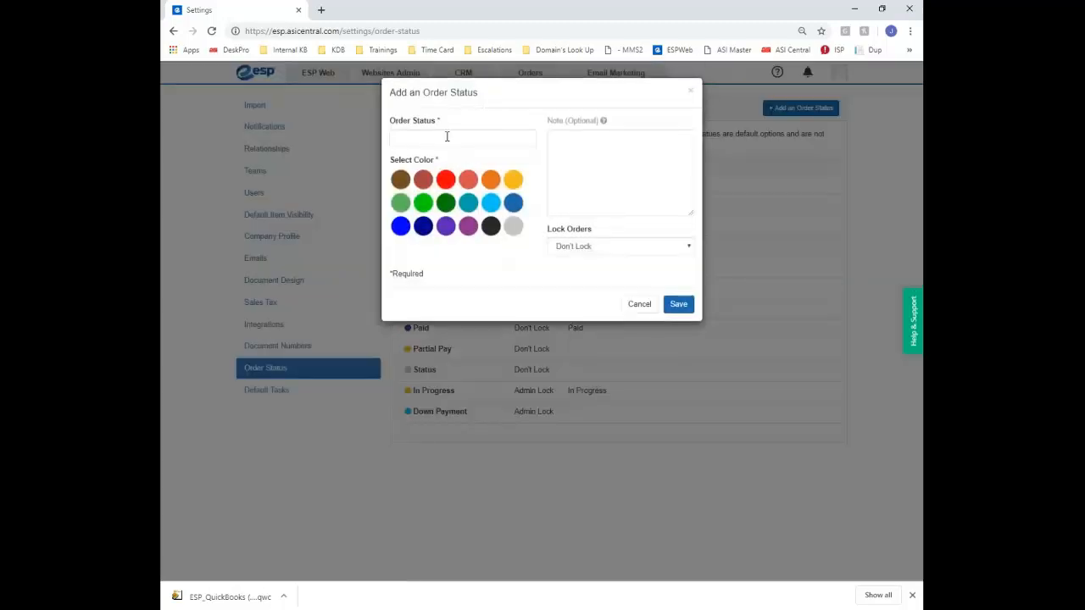
click(611, 157)
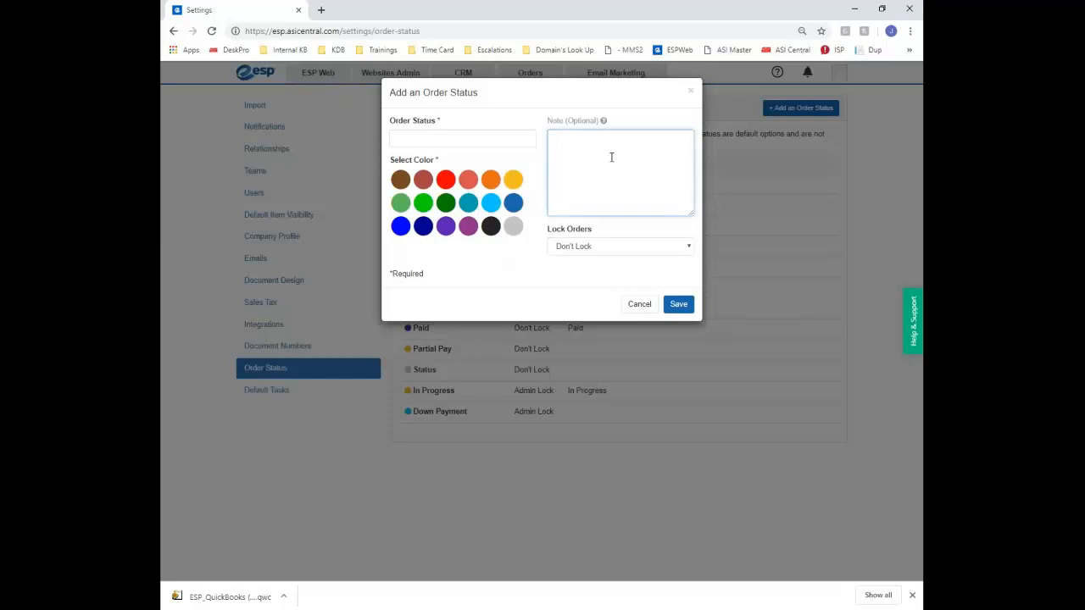
click(610, 249)
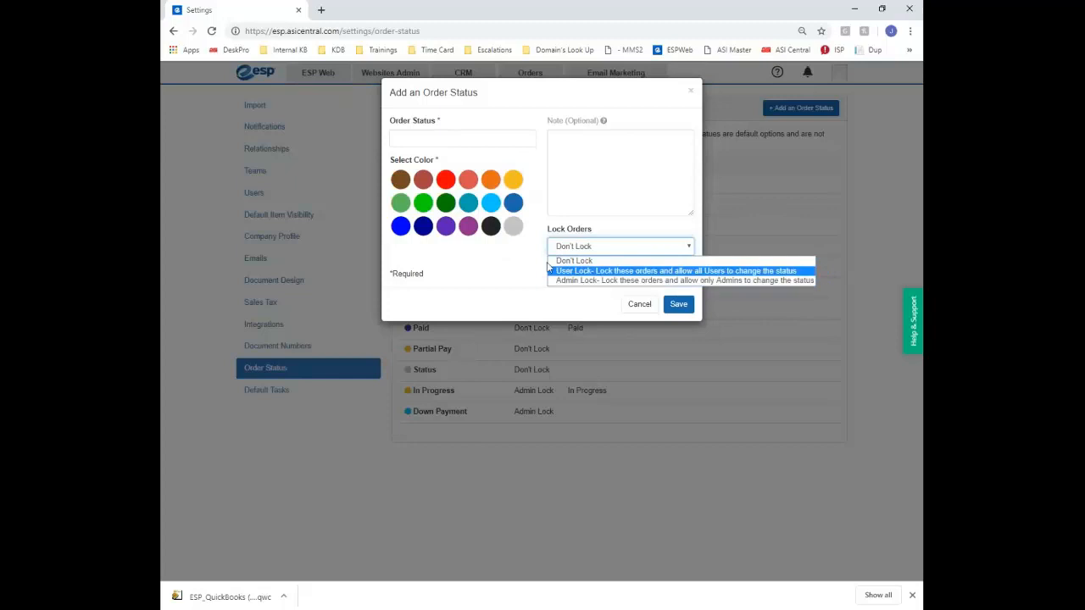
click(421, 183)
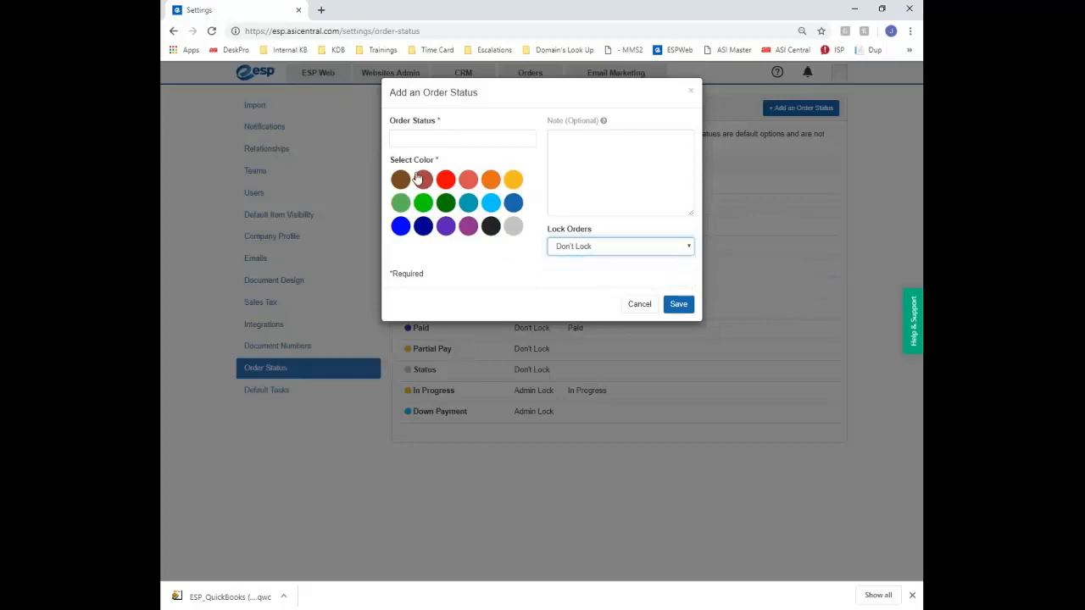
click(647, 305)
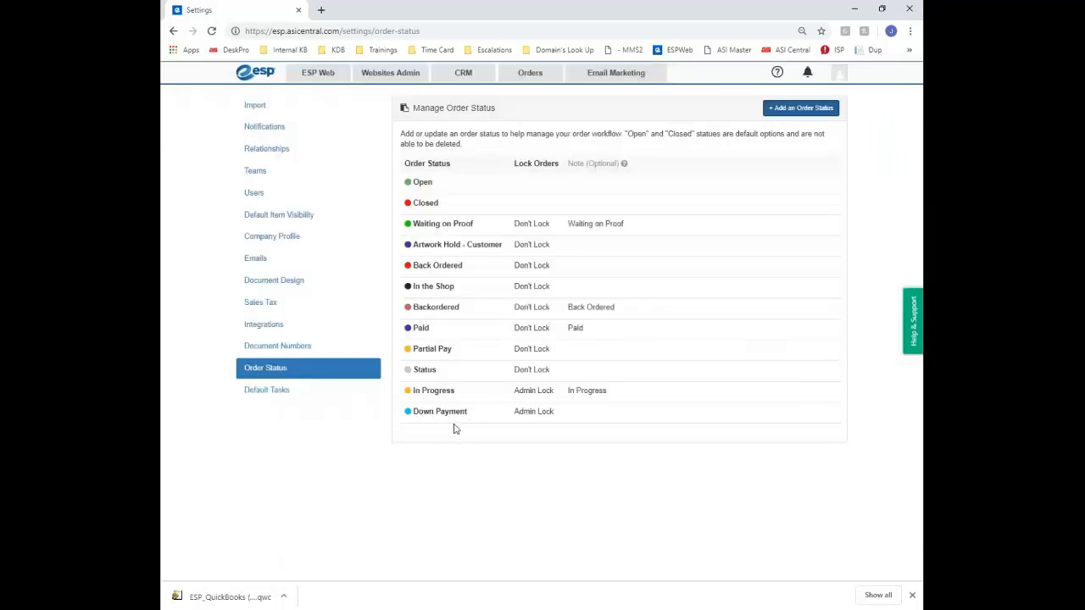
click(282, 391)
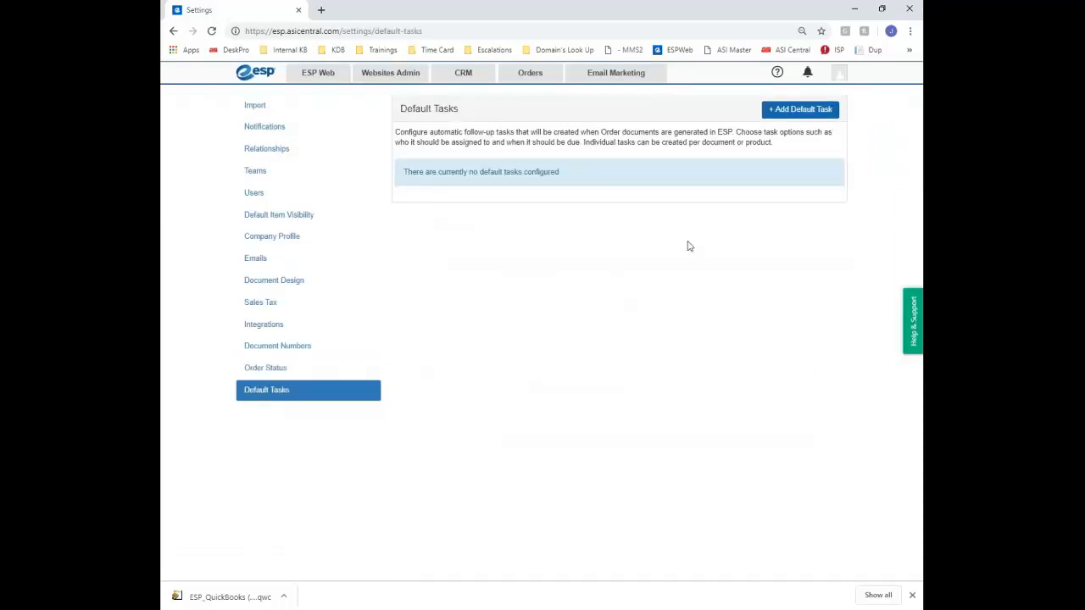
Start a Follow Up default task assigned to yourself: Phone Call, High priority, due same day
click(801, 110)
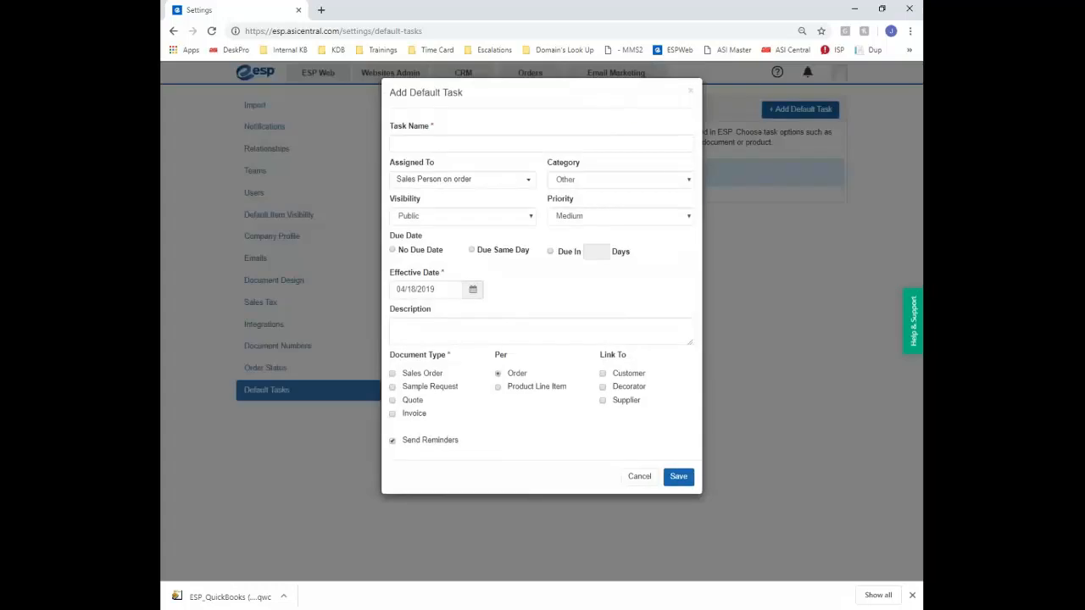
click(431, 143)
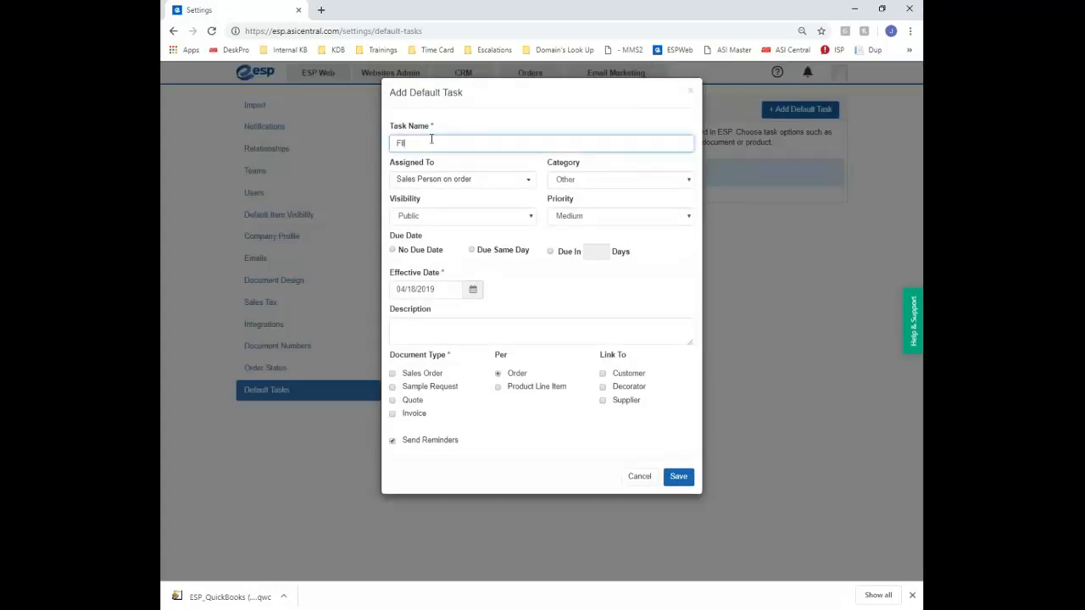
text(Follow Up)
click(465, 180)
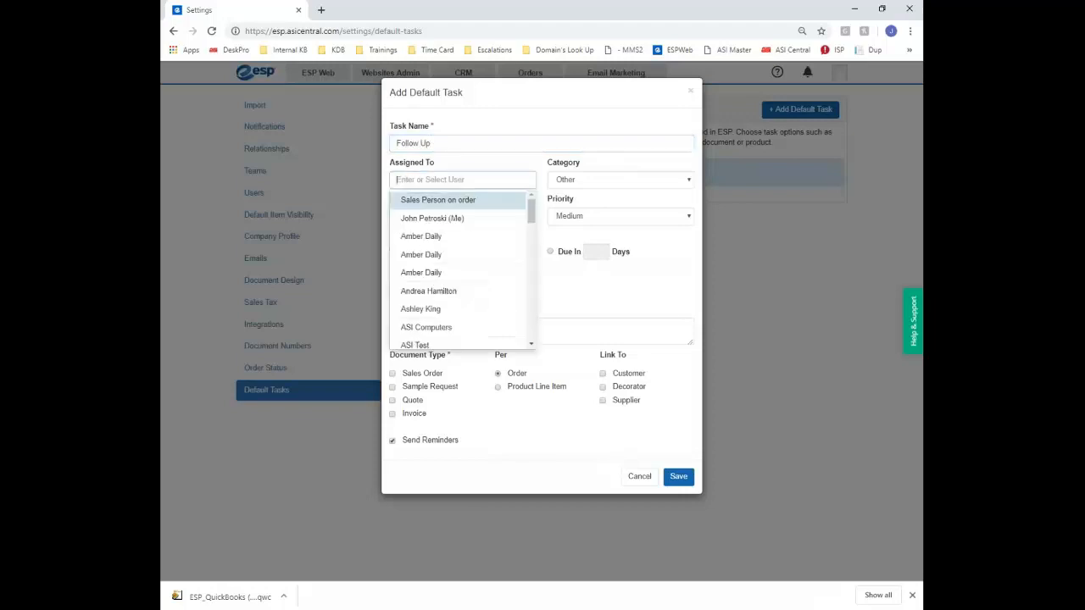
click(465, 220)
click(637, 180)
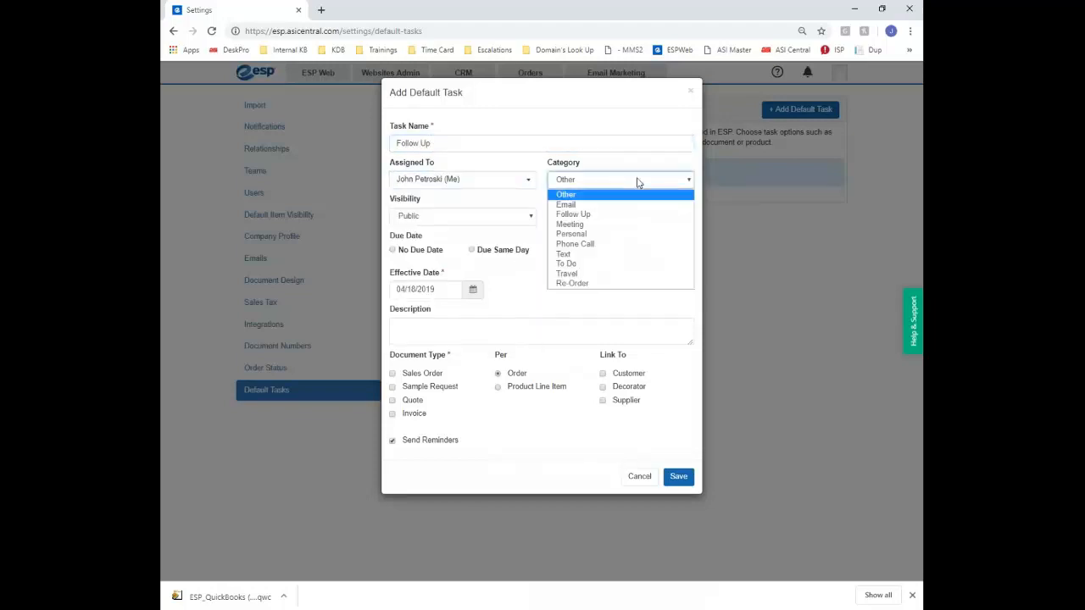
click(624, 246)
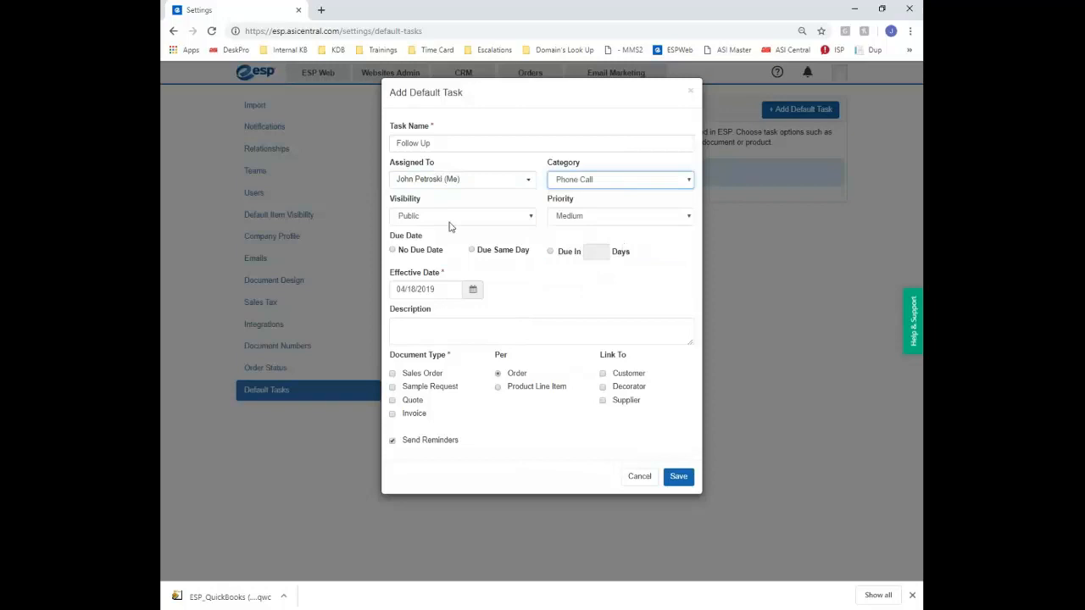
click(428, 222)
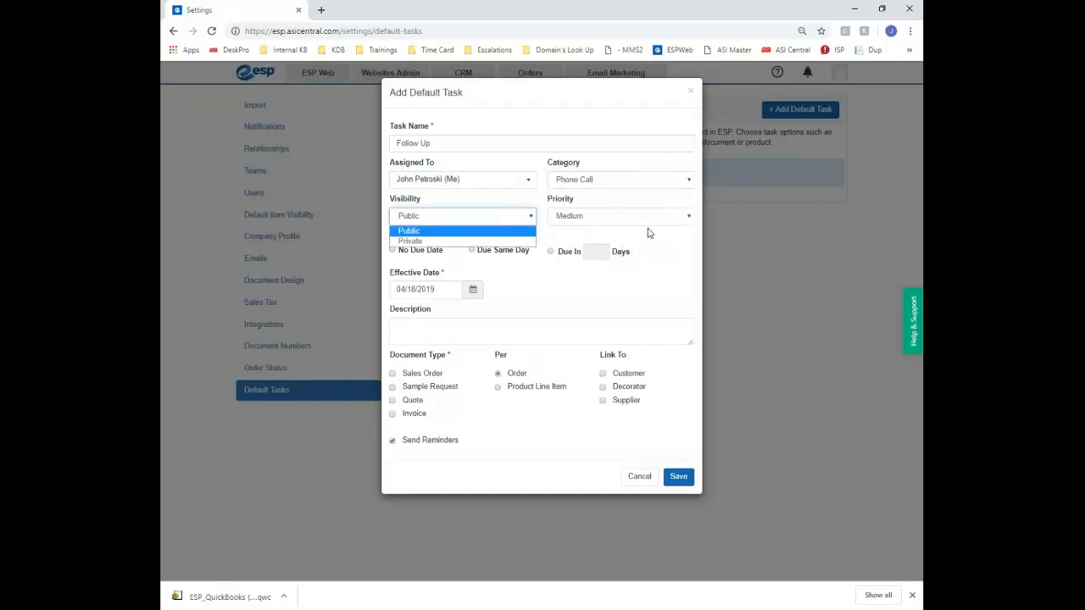
click(649, 219)
click(606, 251)
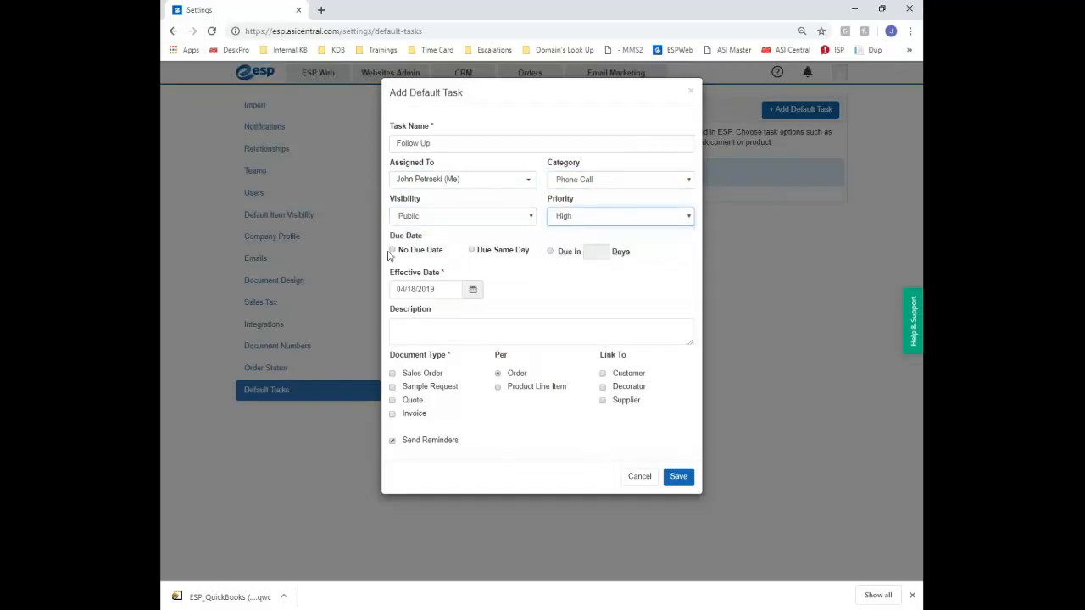
click(471, 253)
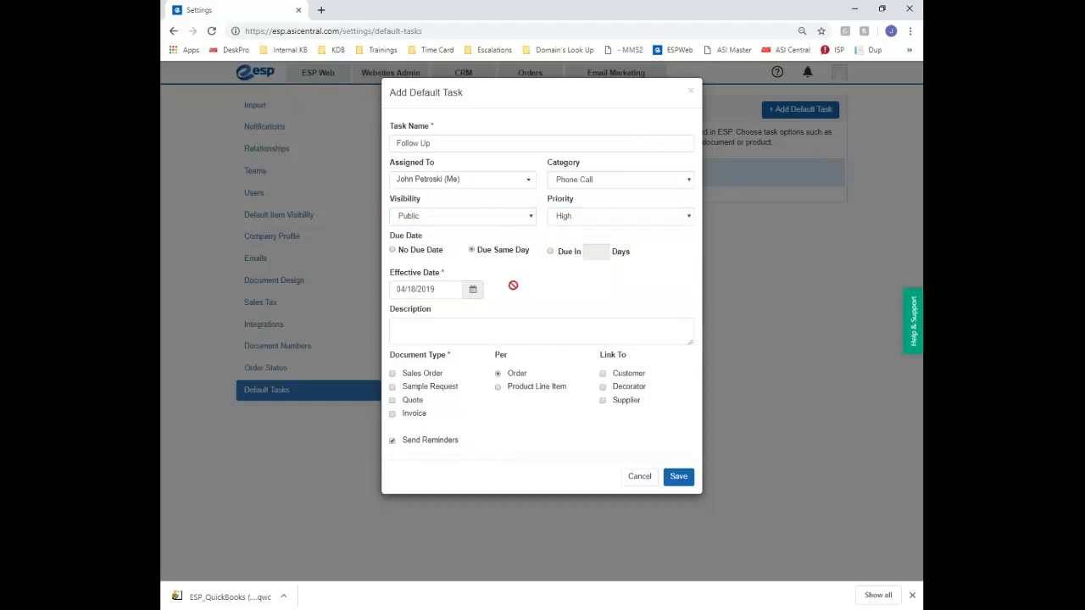
Apply it to Sales Order, Sample Request and Quote documents, link it to the customer, and save
click(426, 333)
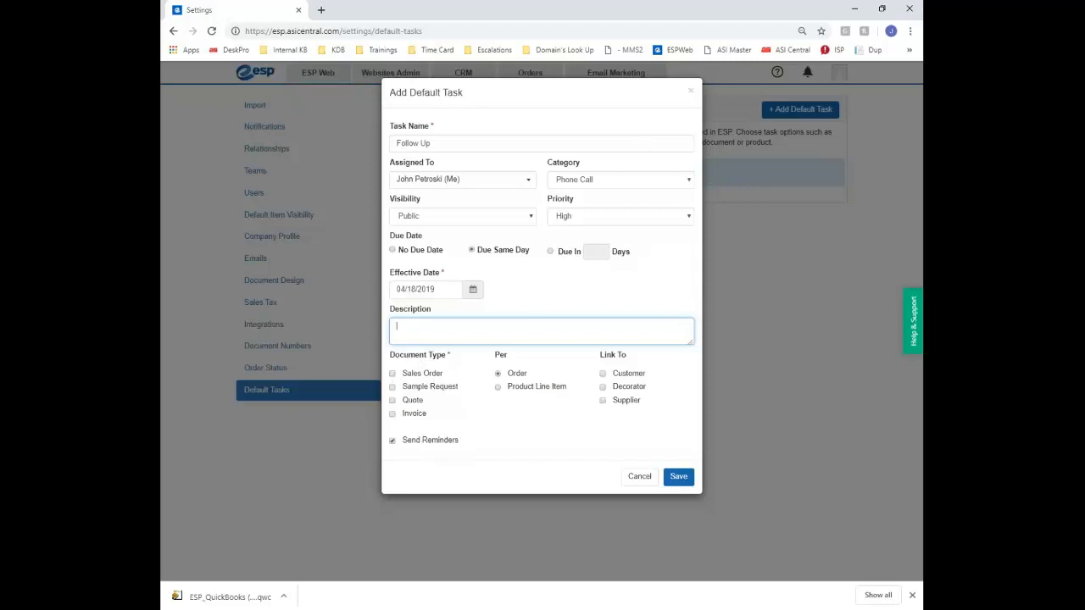
click(393, 373)
click(393, 387)
click(393, 400)
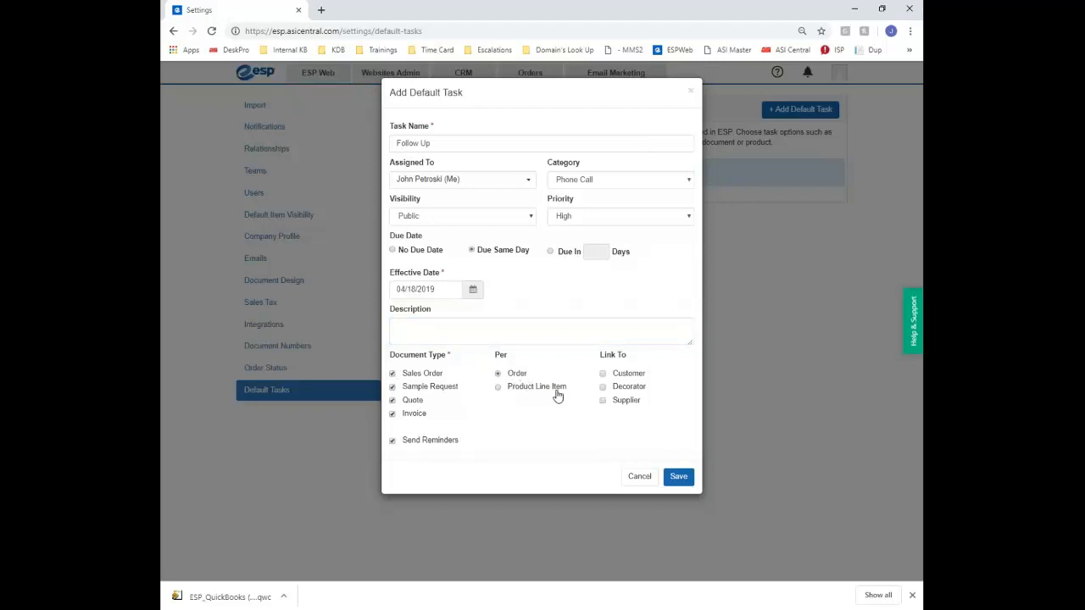
click(603, 374)
click(679, 479)
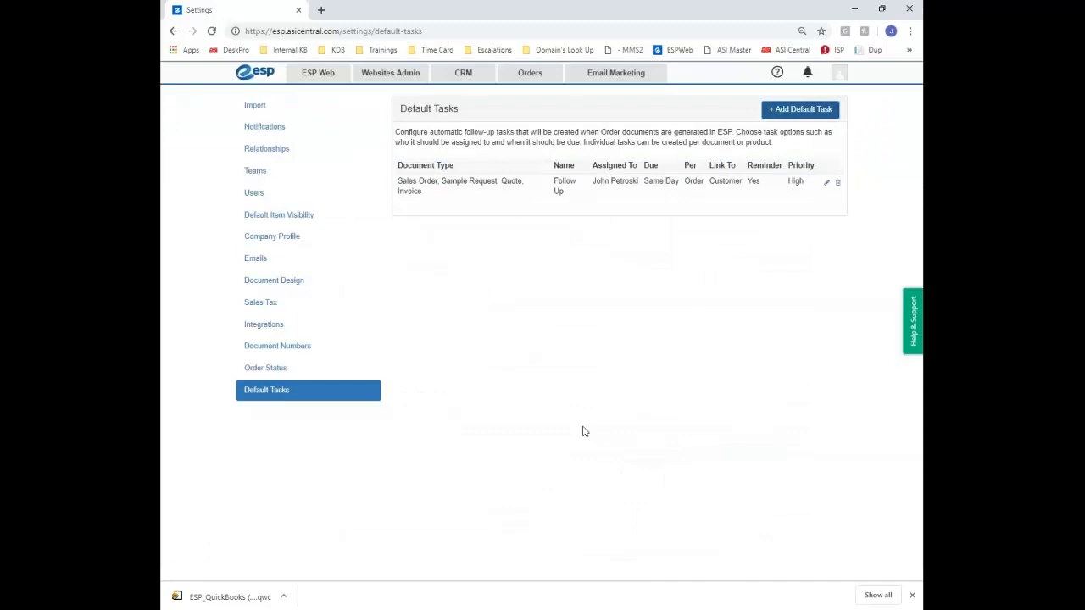
Dismiss the downloads bar and return to the ESP Web Quick Search home page
click(912, 595)
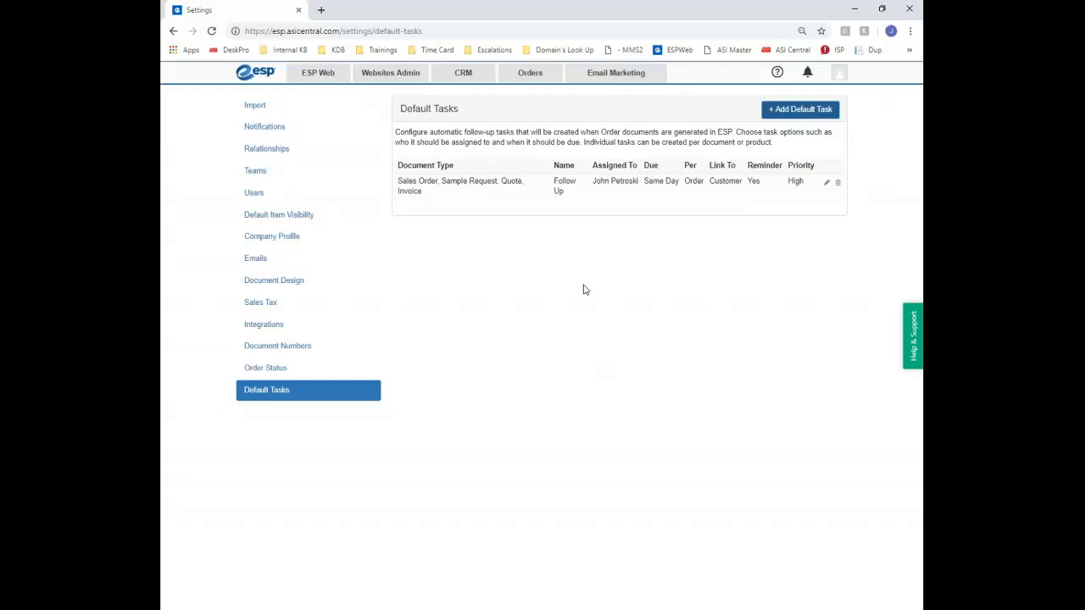
click(328, 72)
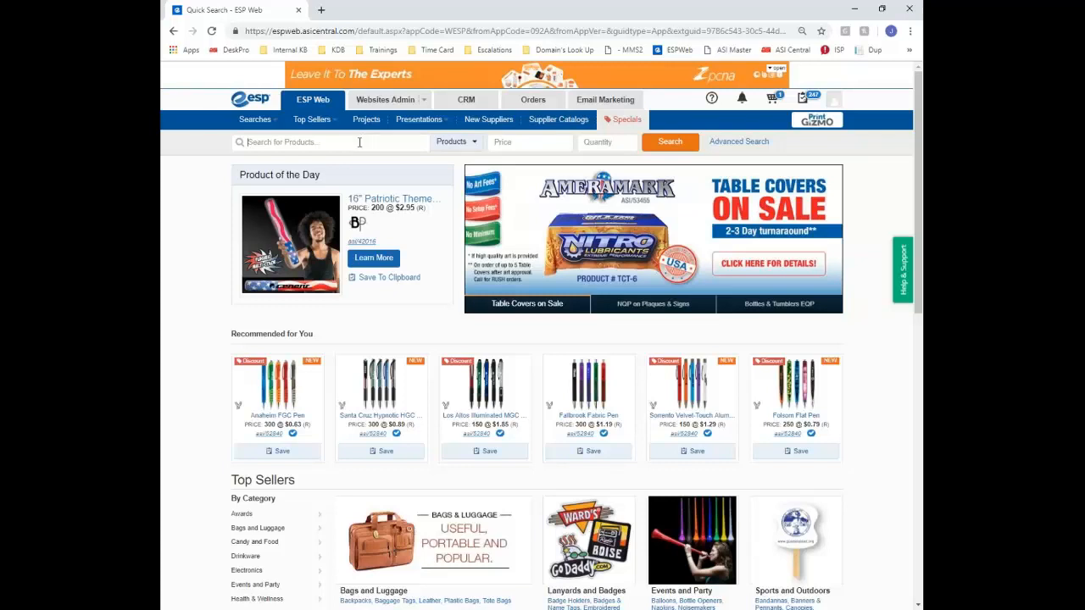
Search for kw2500 and save the first water bottle to the clipboard
text(kw2500)
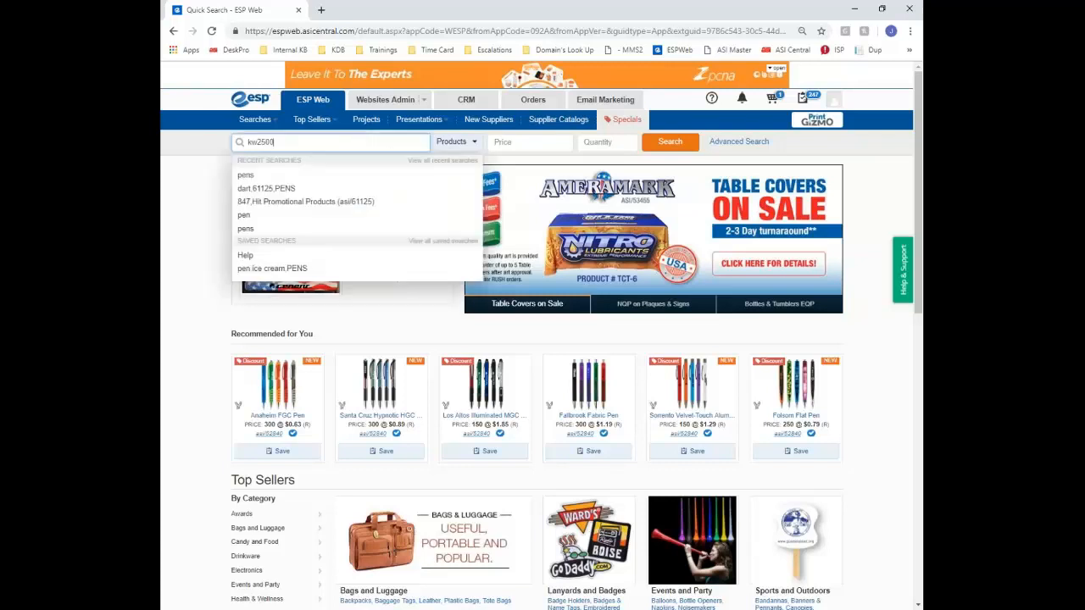
click(650, 146)
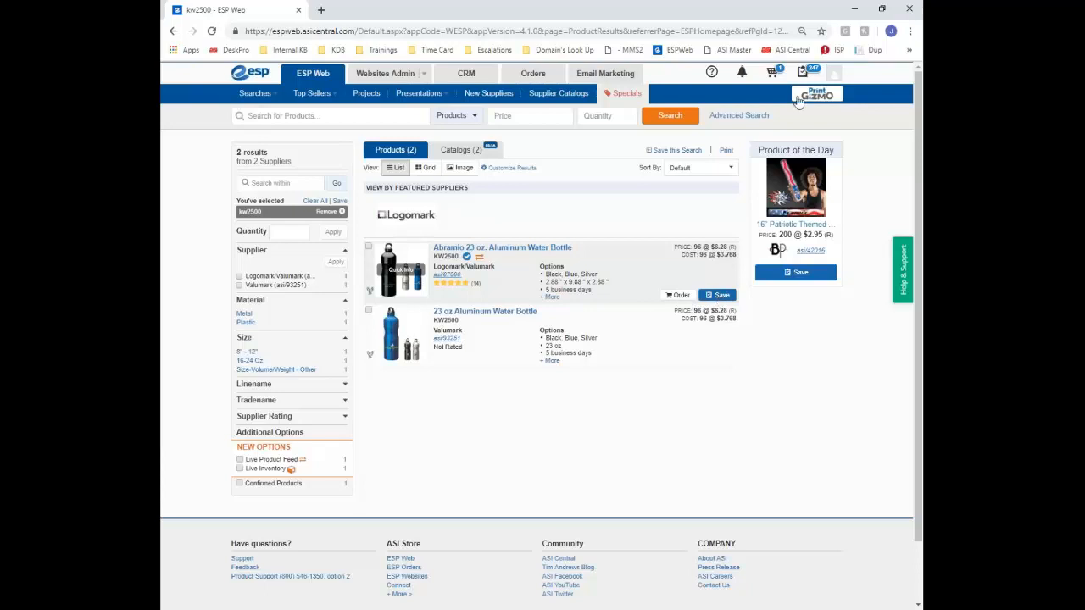
click(720, 296)
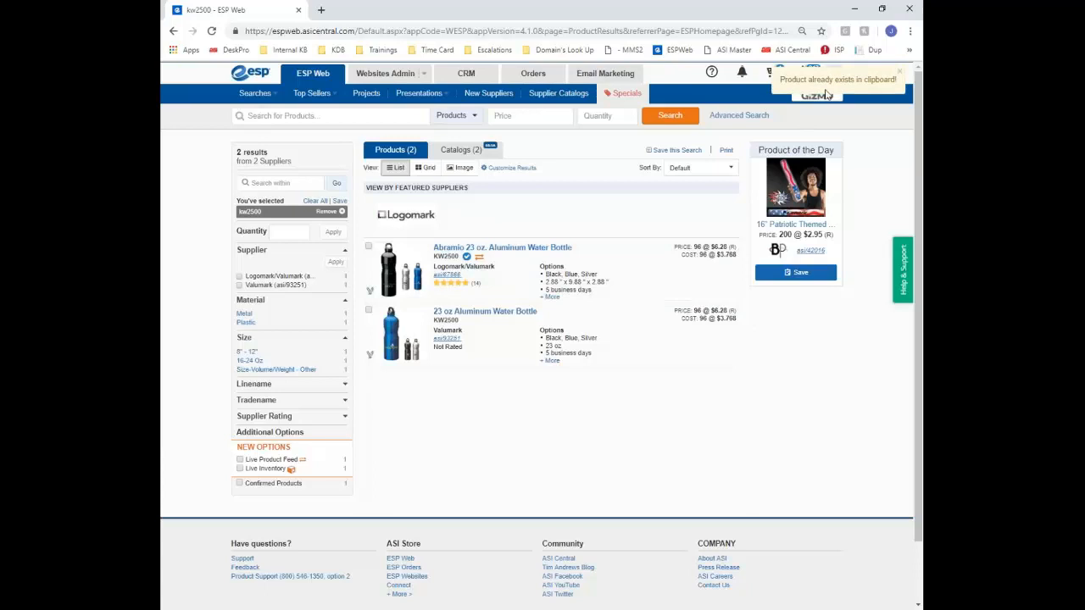
click(805, 79)
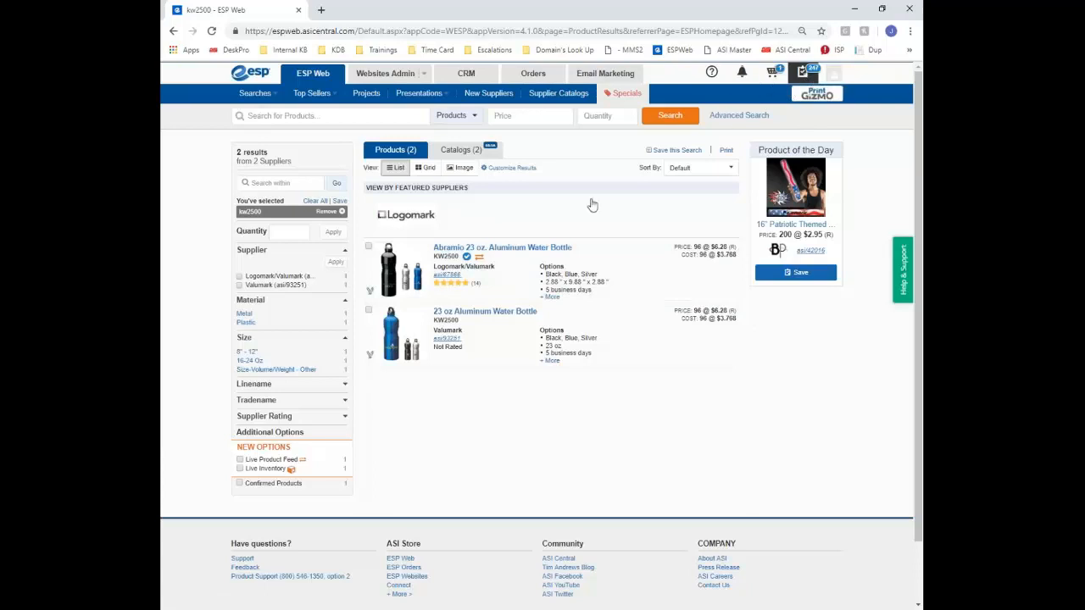
scroll(628, 216, down, 10)
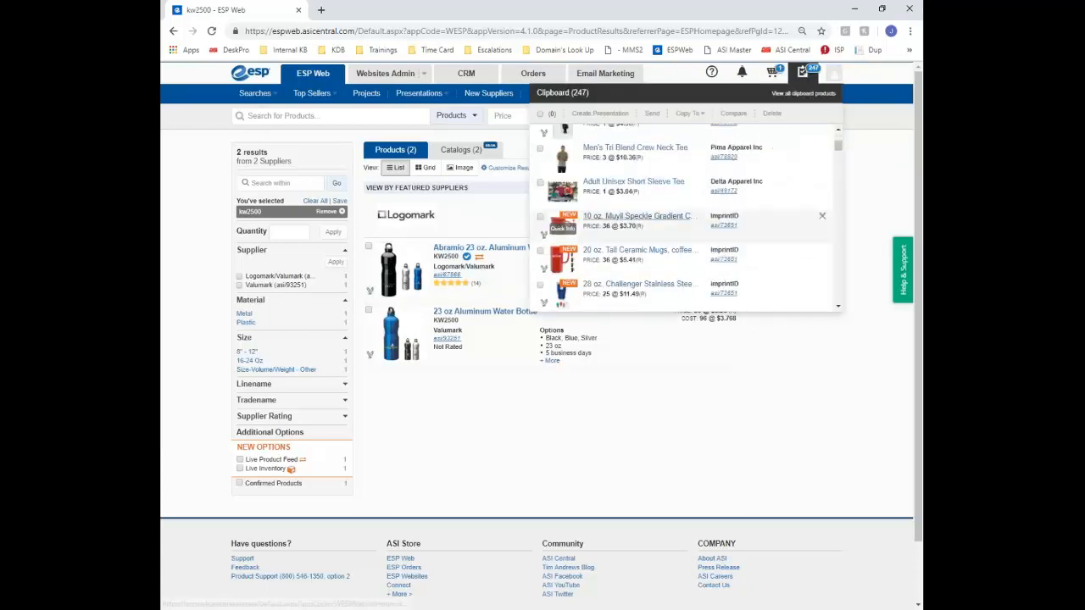
scroll(646, 219, up, 10)
Open the Abramio 23 oz. Aluminum Water Bottle's details page from the clipboard
click(539, 130)
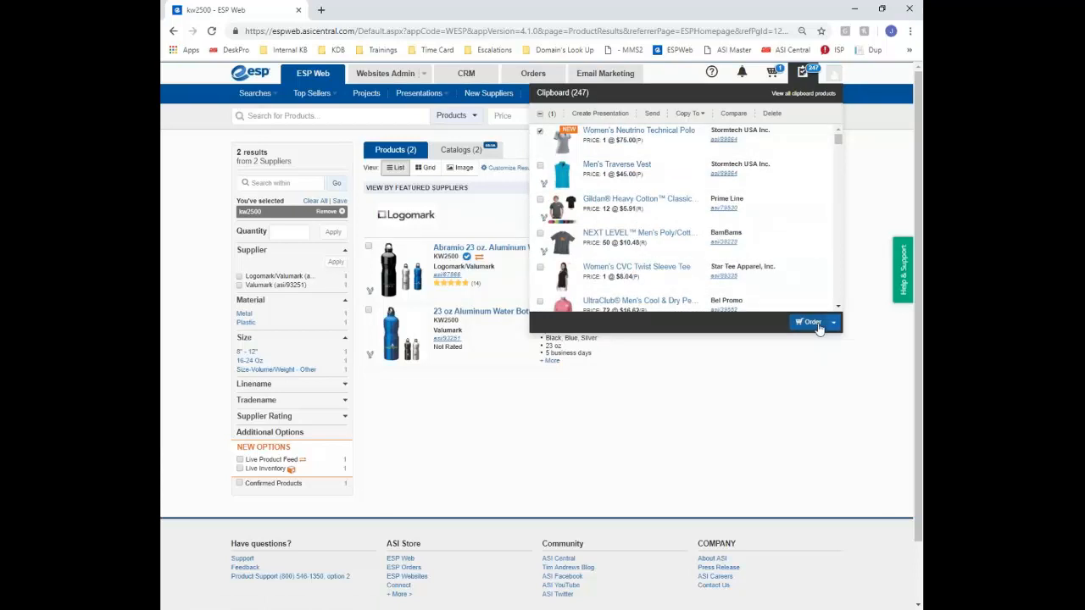
click(831, 327)
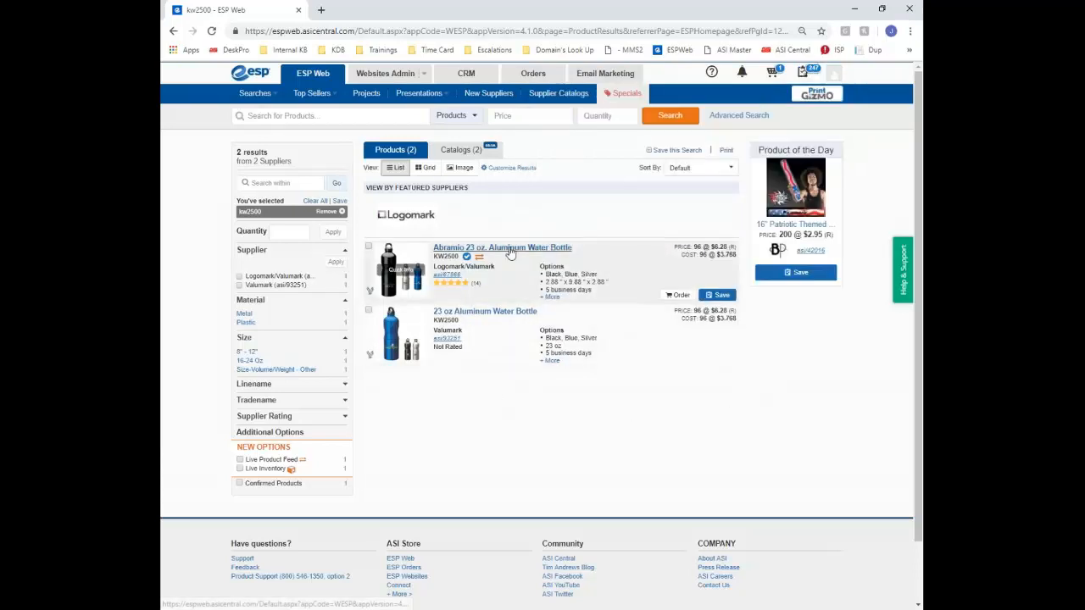
click(508, 249)
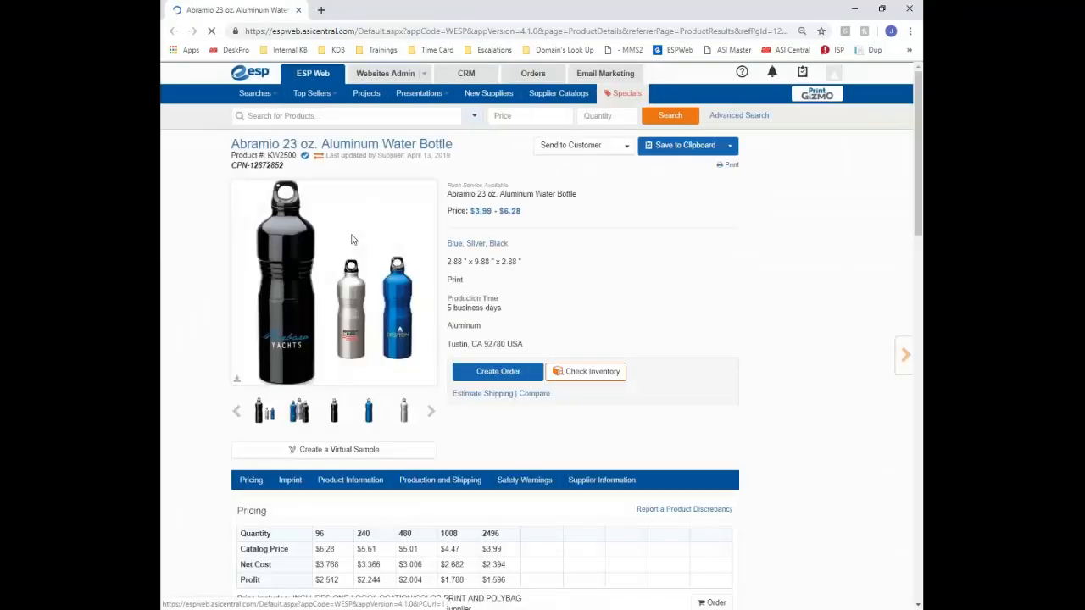
click(518, 420)
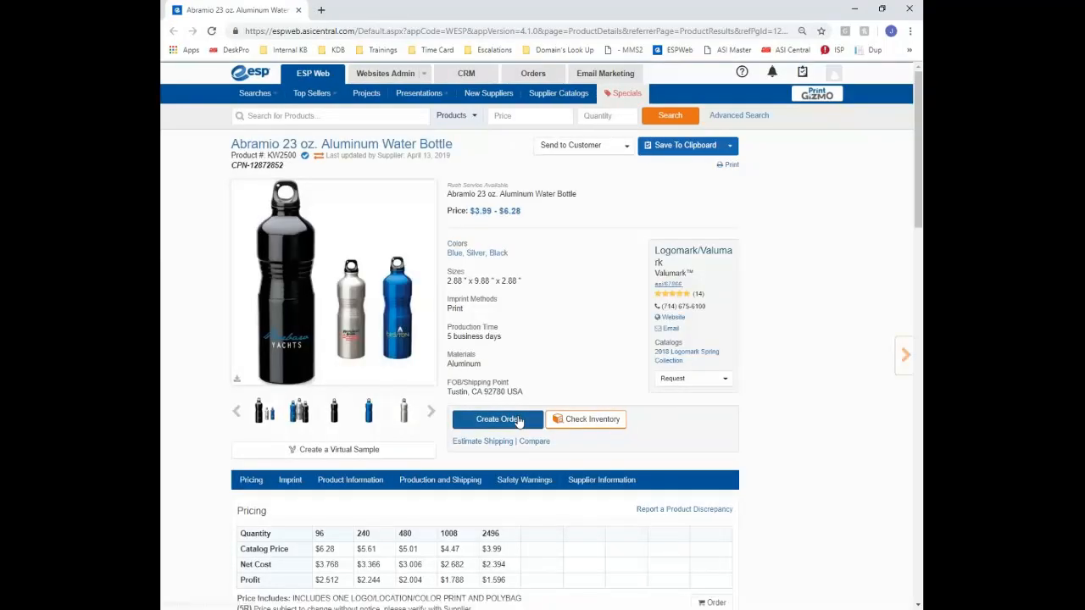
scroll(515, 418, down, 3)
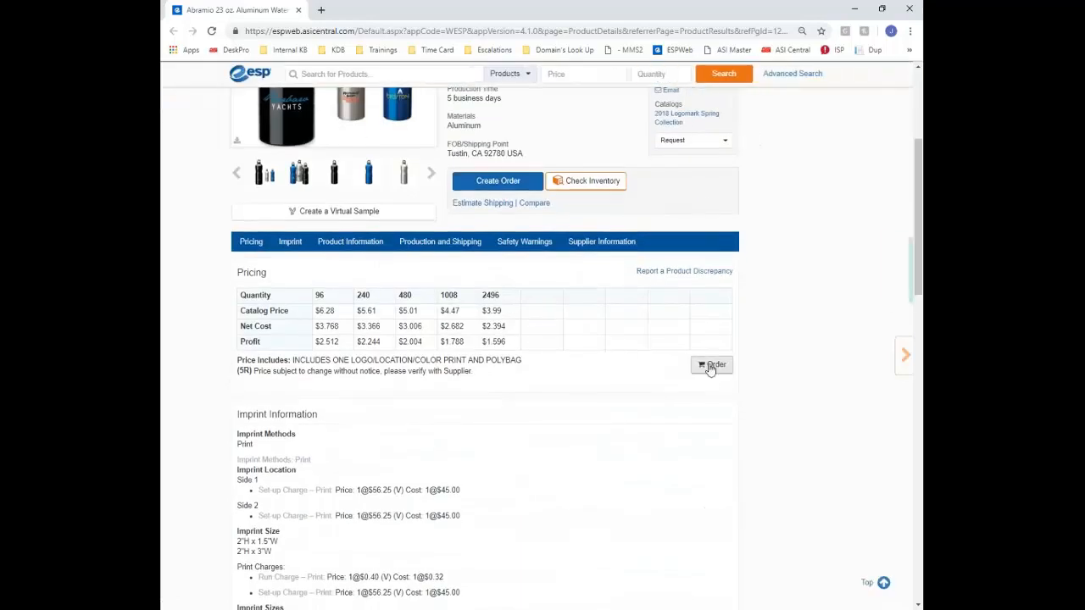
Order 100 each of Blue, Silver and Black bottles and continue to Decoration
click(711, 366)
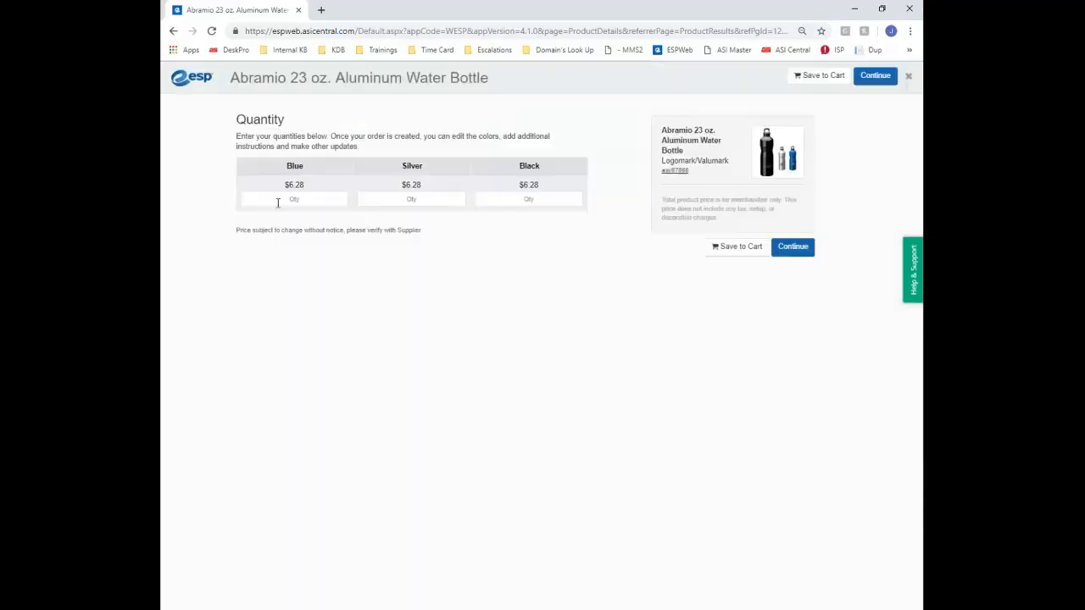
click(277, 203)
key(Tab)
text(1)
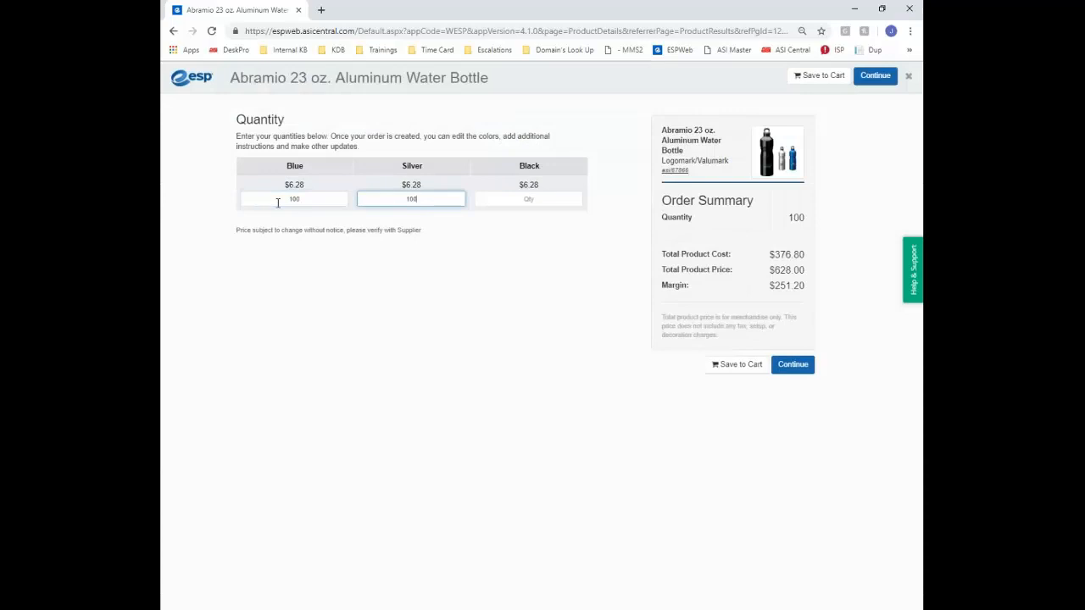
key(Tab)
text(1)
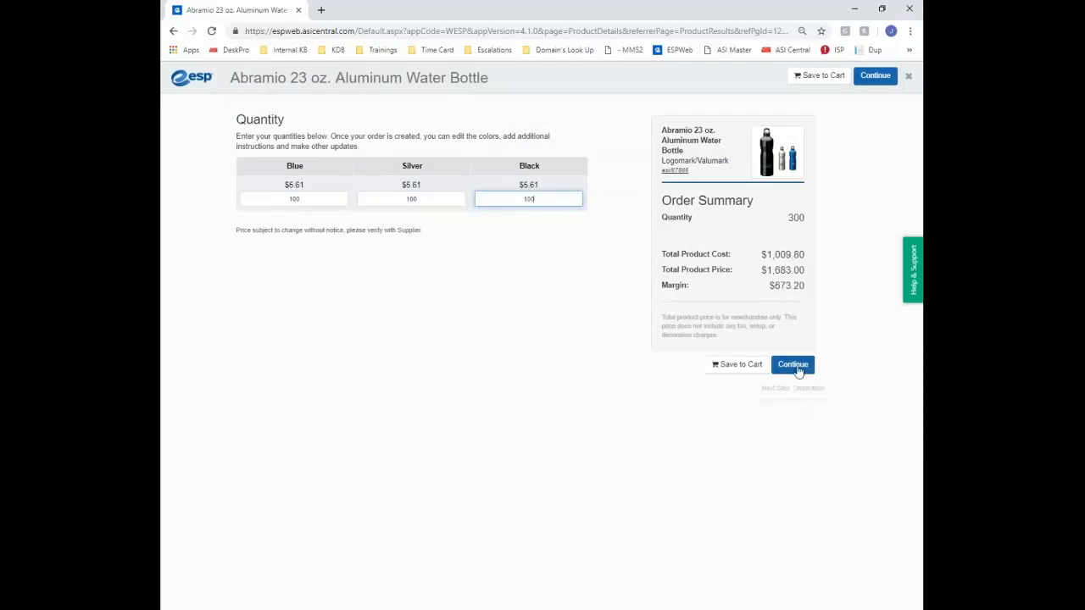
click(795, 367)
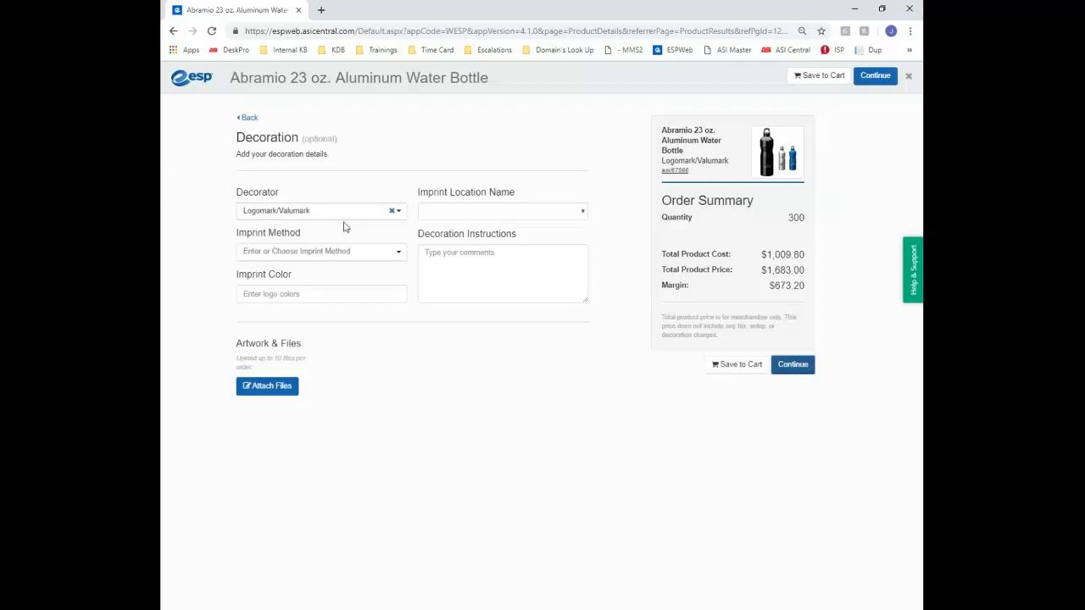
Set the imprint location to Side 2 and the imprint method to Print
click(478, 211)
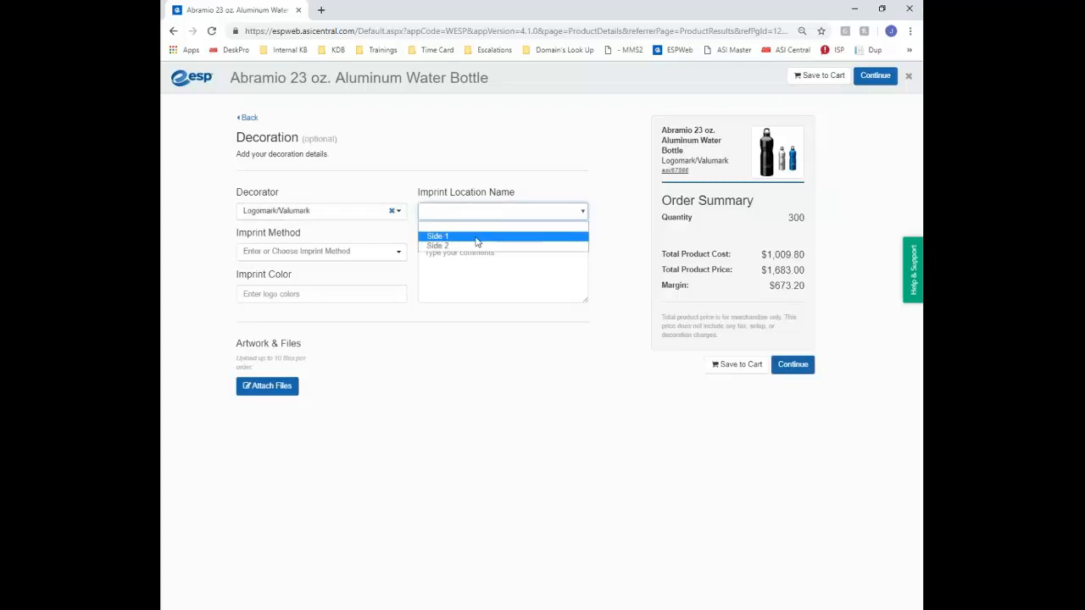
click(473, 246)
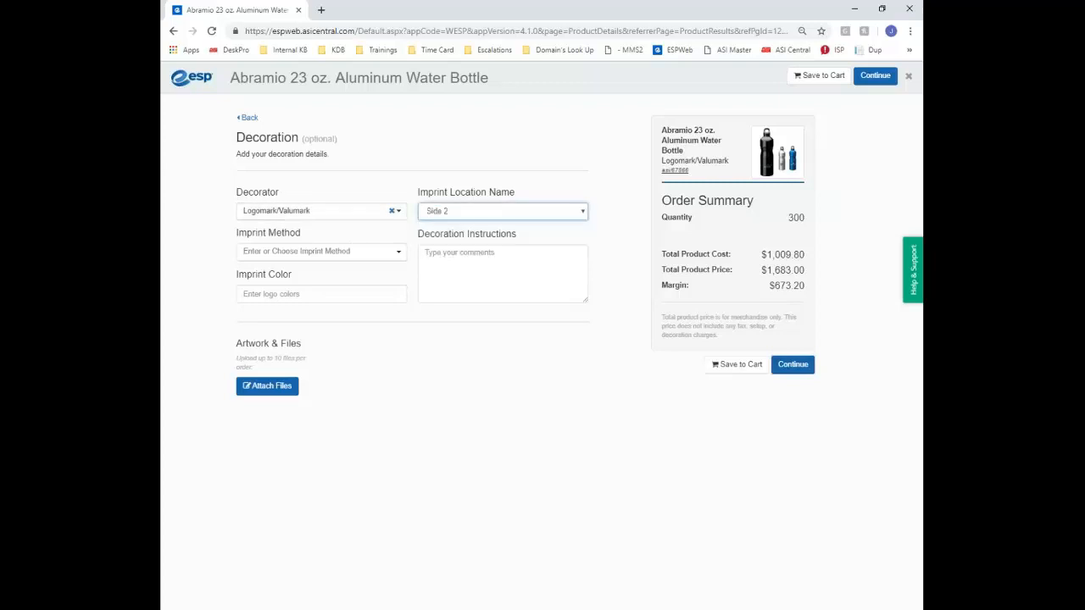
click(326, 248)
click(259, 289)
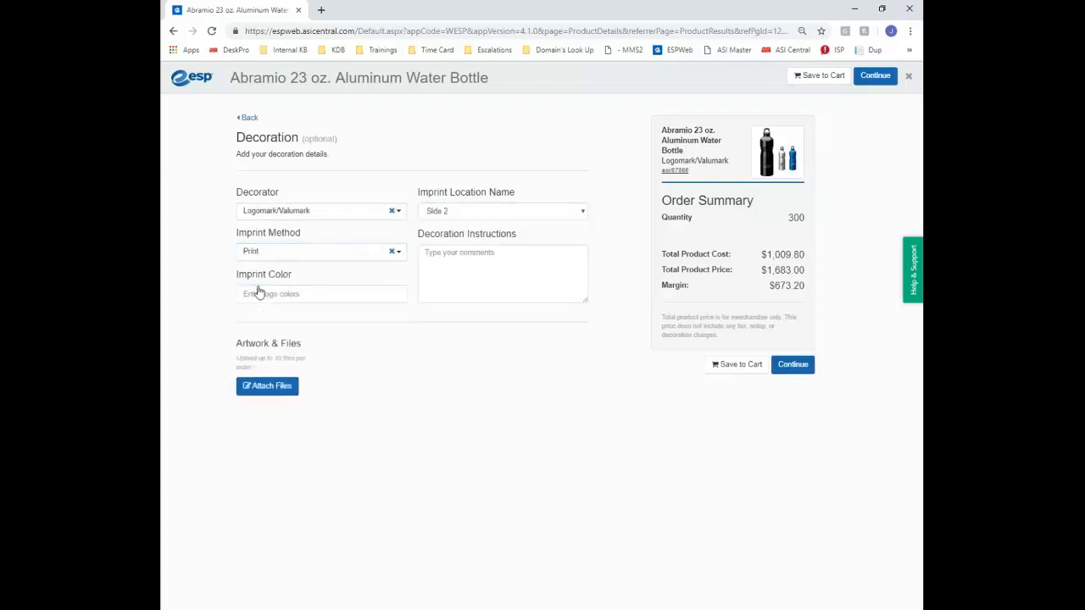
click(297, 252)
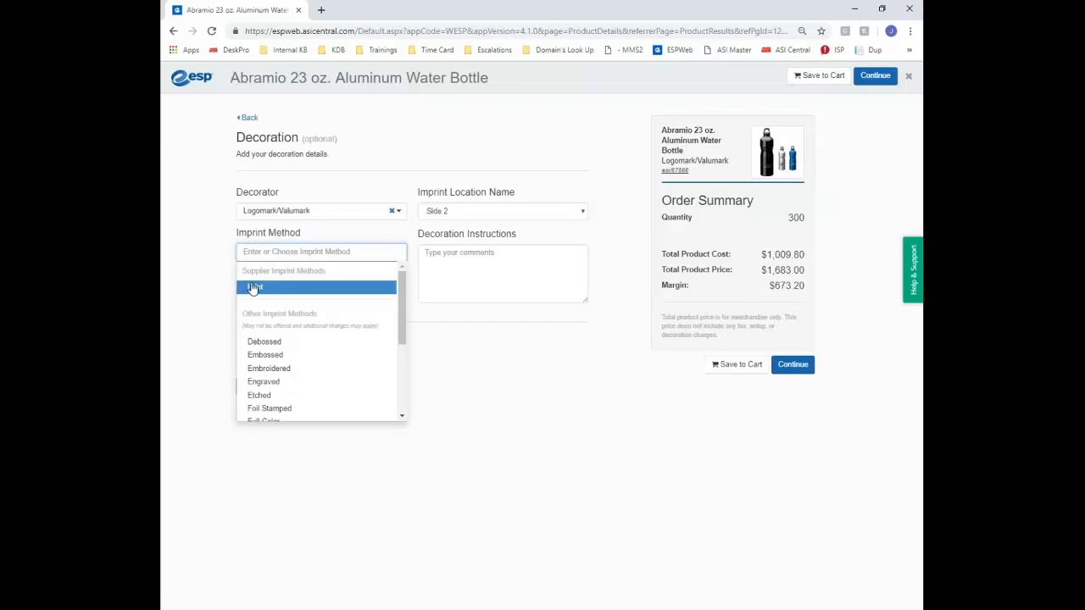
scroll(309, 356, down, 3)
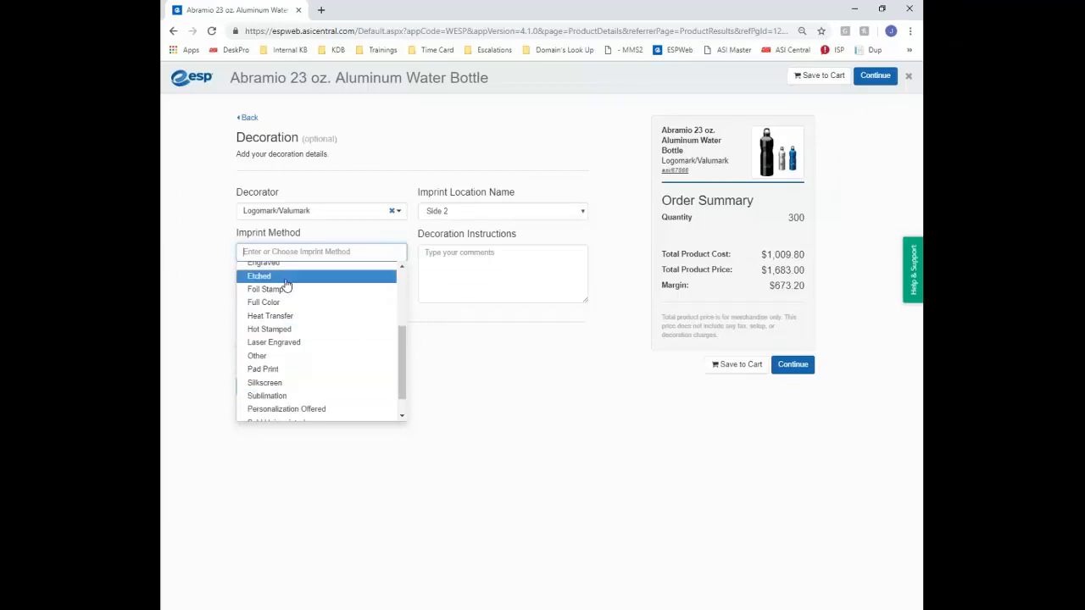
scroll(300, 328, up, 3)
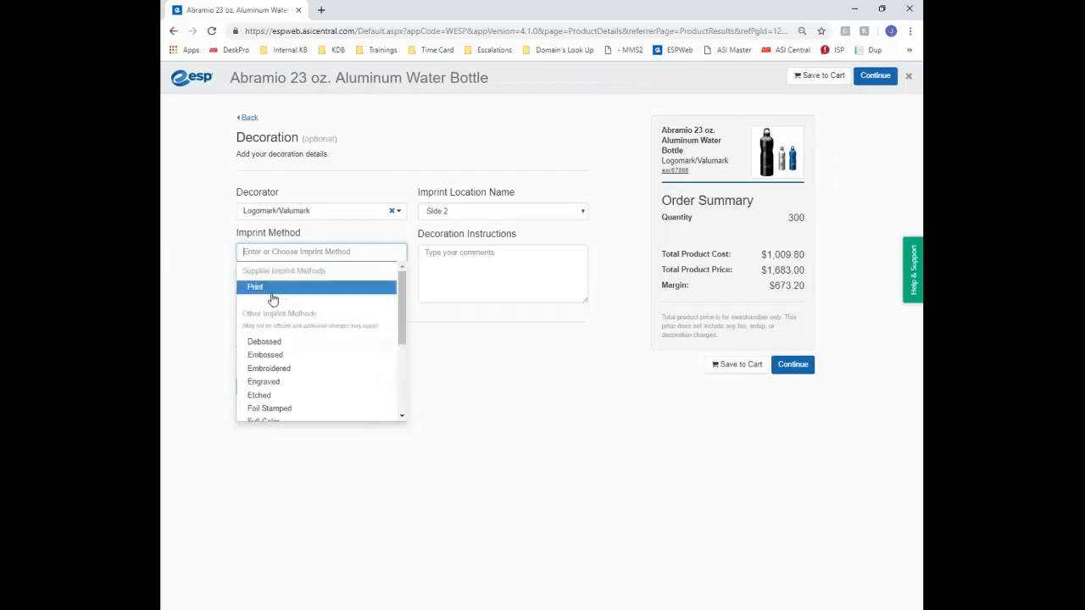
click(470, 295)
Enter red as the imprint colour and attach asi-logo.png as artwork
click(358, 296)
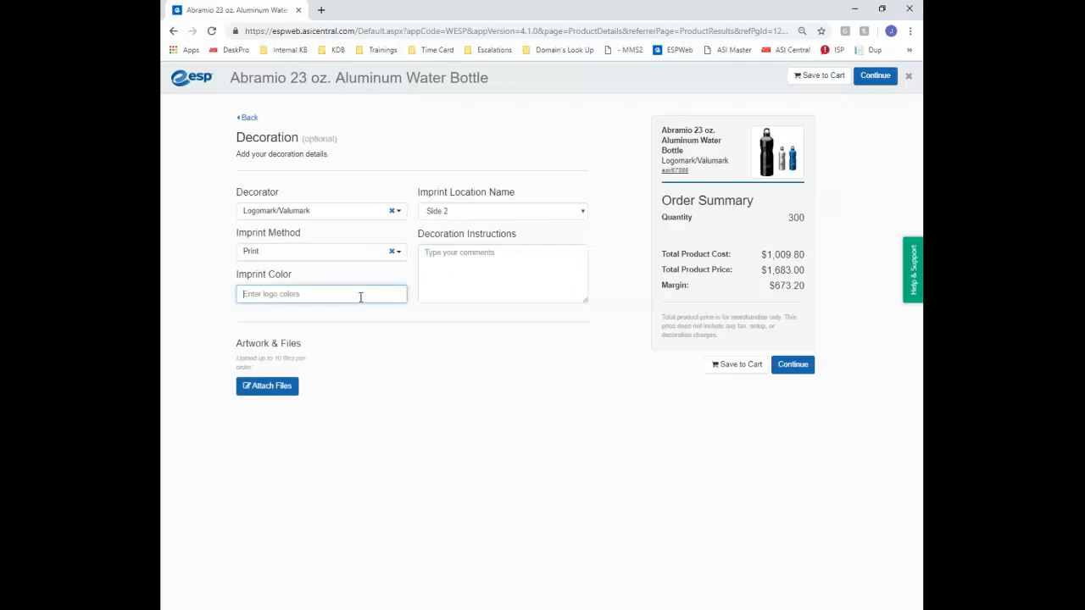
click(474, 274)
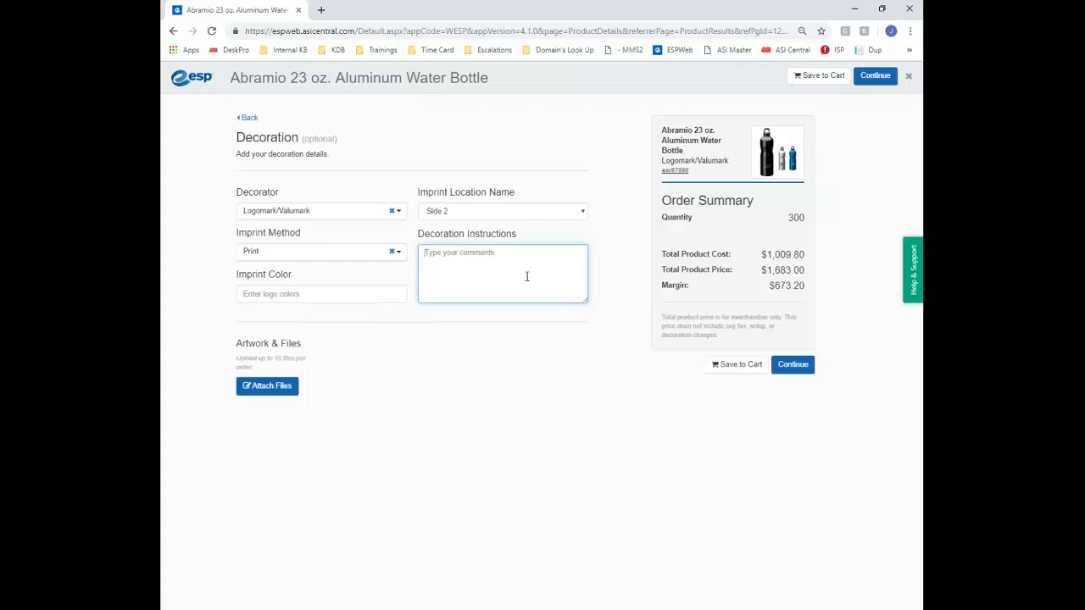
click(344, 293)
text(red)
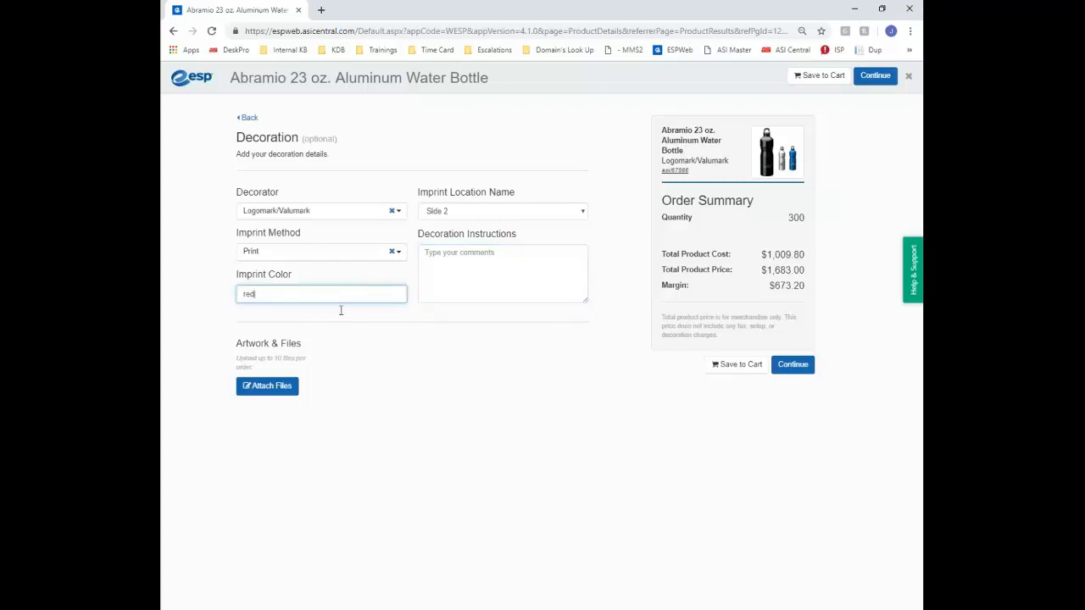
click(267, 385)
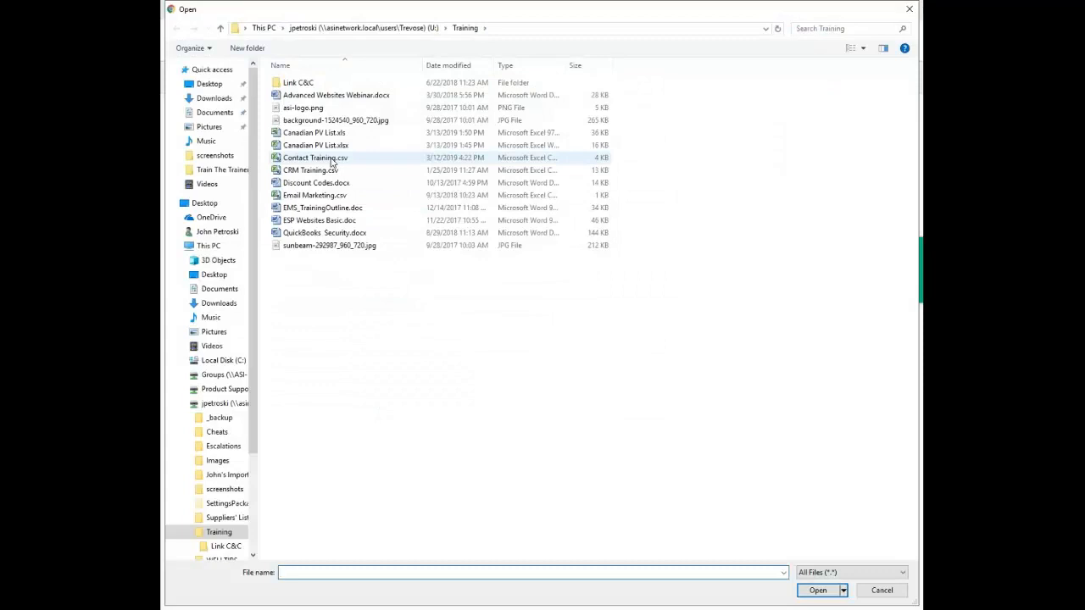
double_click(303, 107)
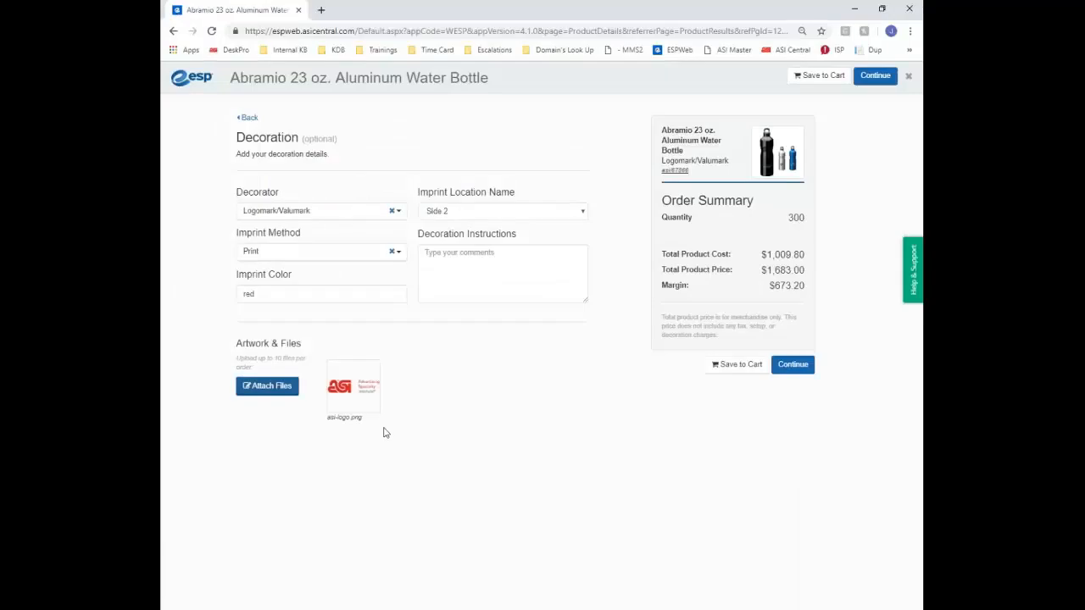
Select Kim's Pizza Hut as the company and create the bottle order
click(788, 364)
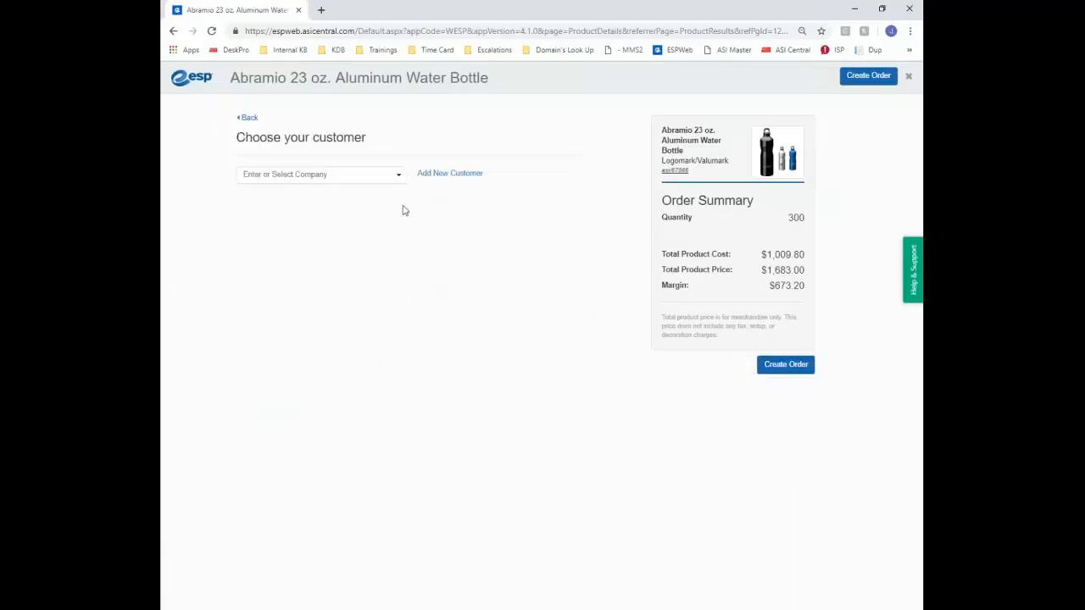
click(348, 174)
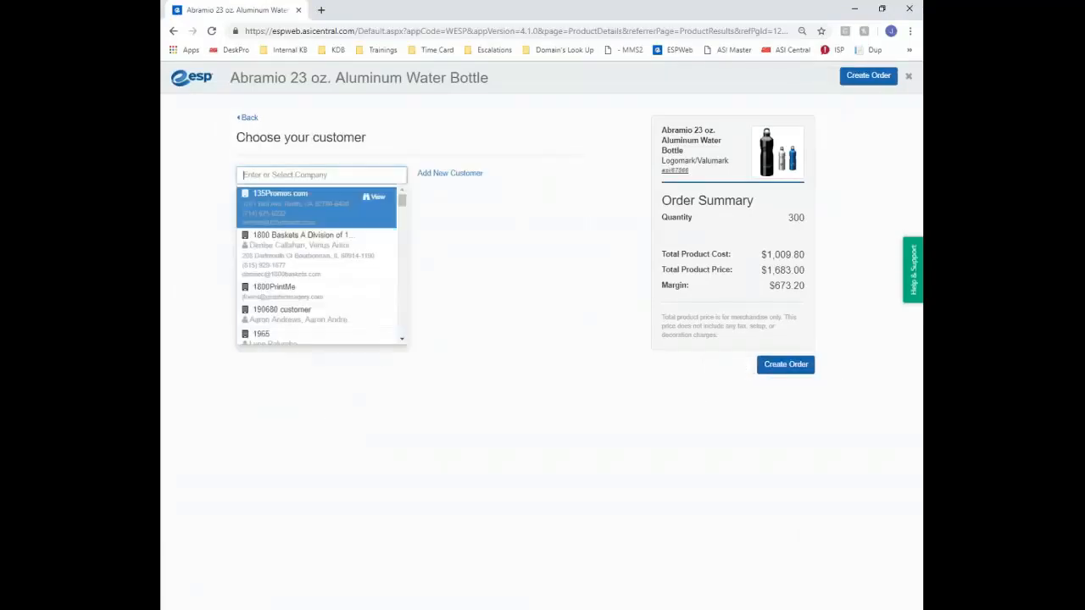
text(kims)
text('s)
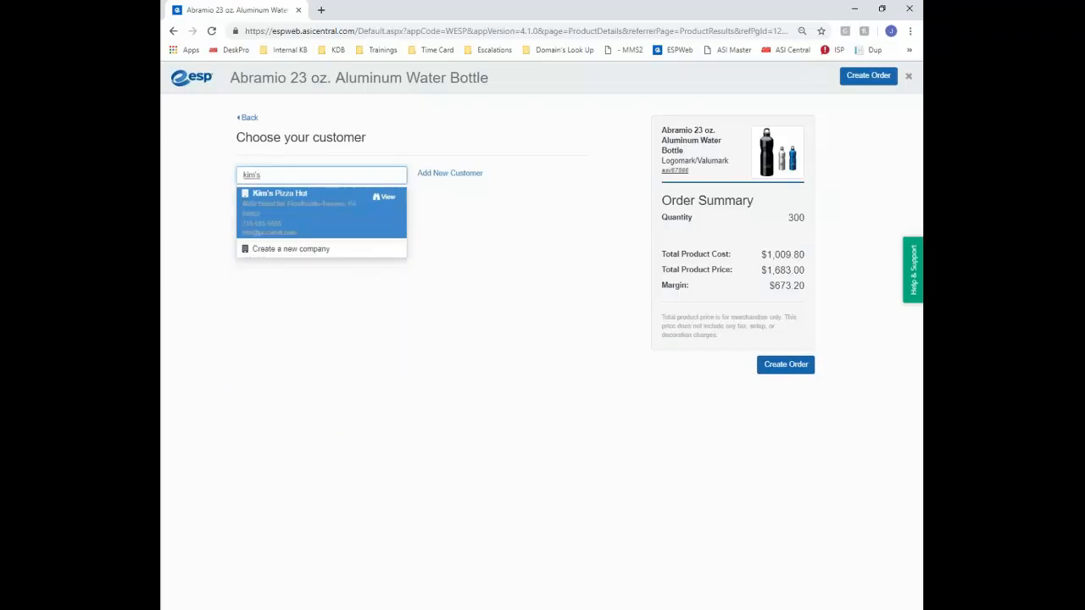
click(298, 219)
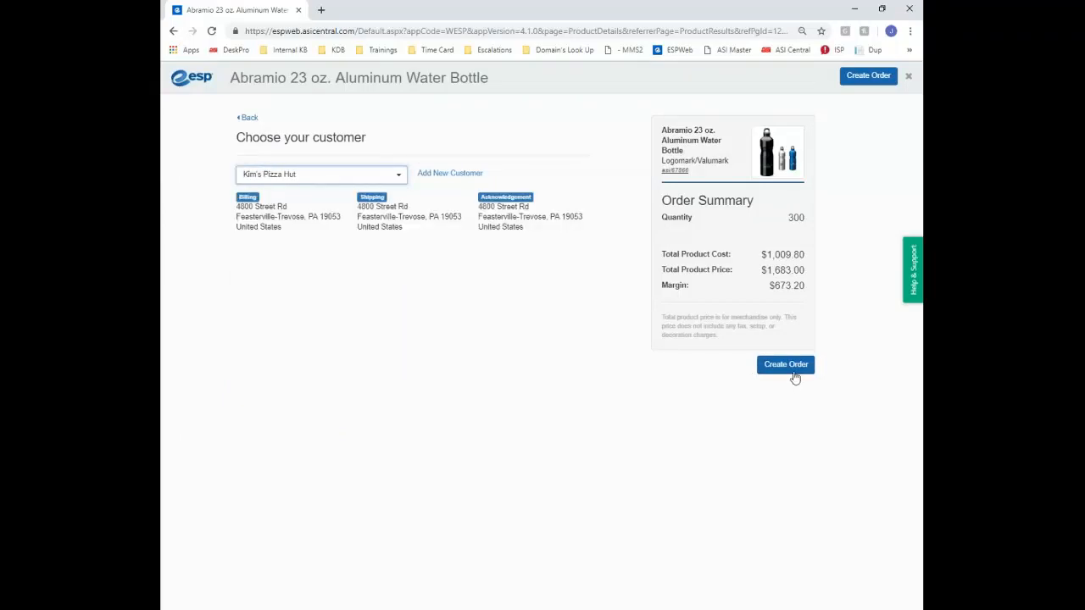
click(786, 365)
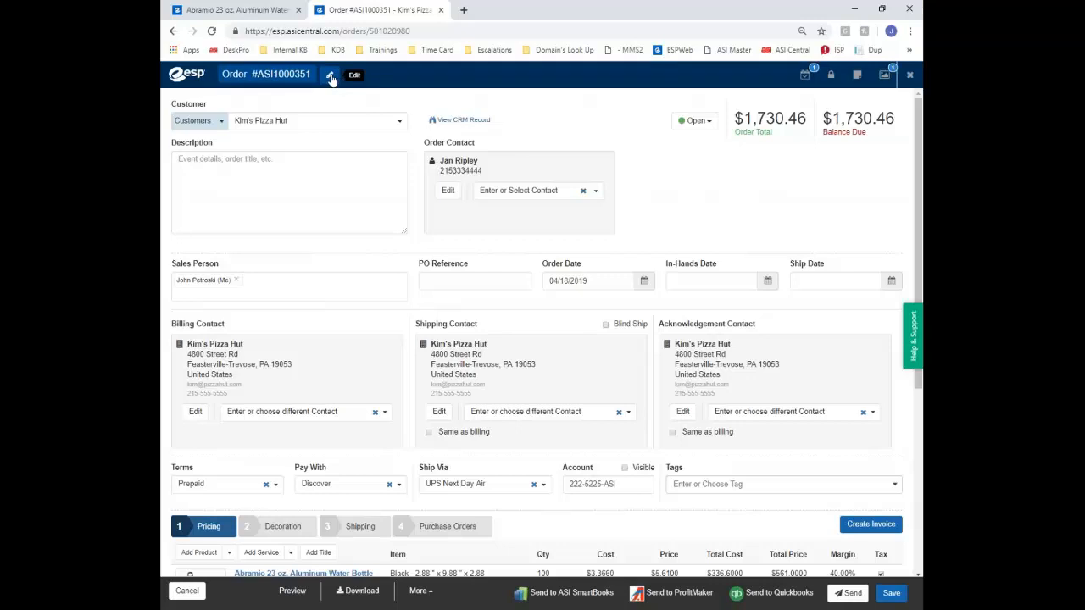
click(805, 78)
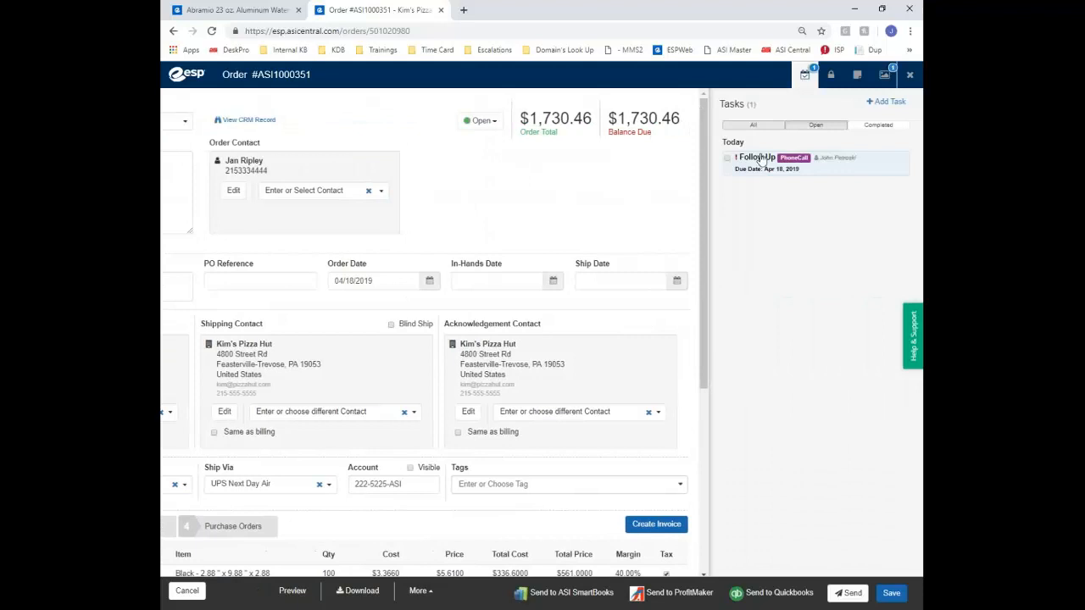
click(830, 79)
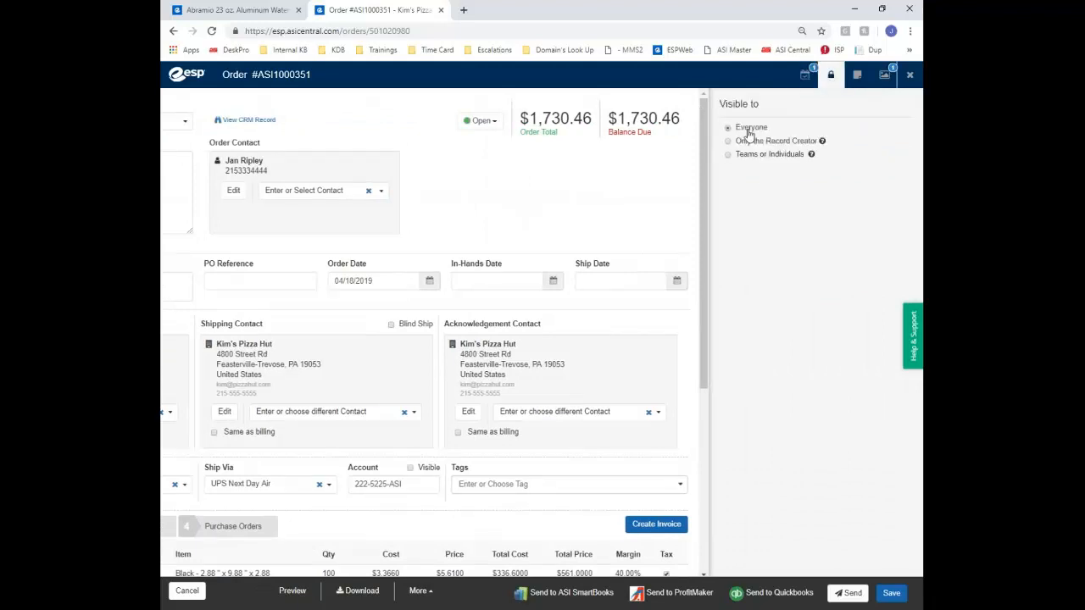
click(857, 76)
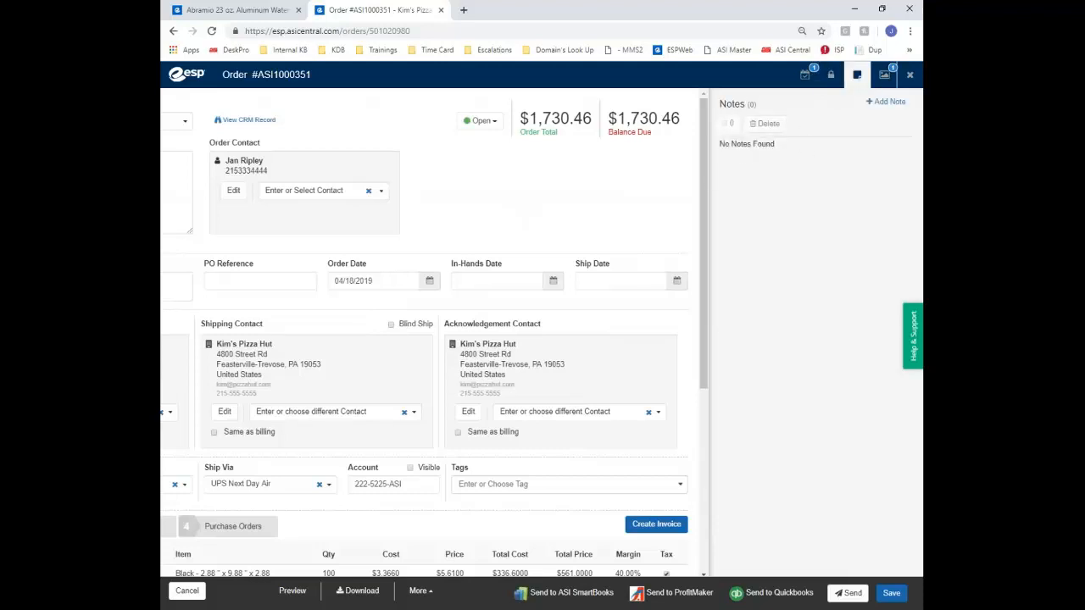
click(884, 80)
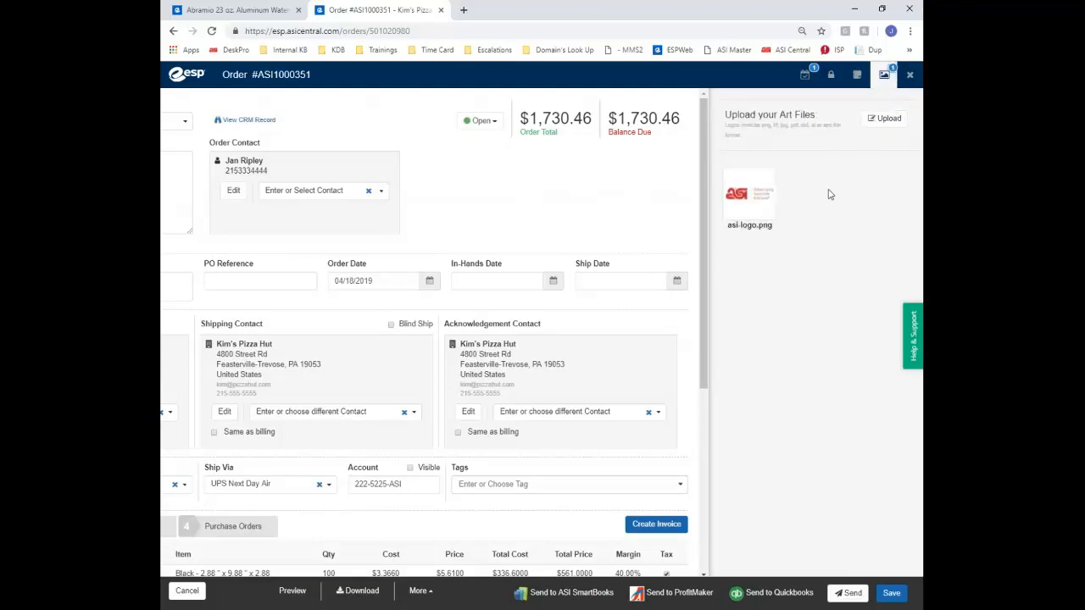
click(884, 78)
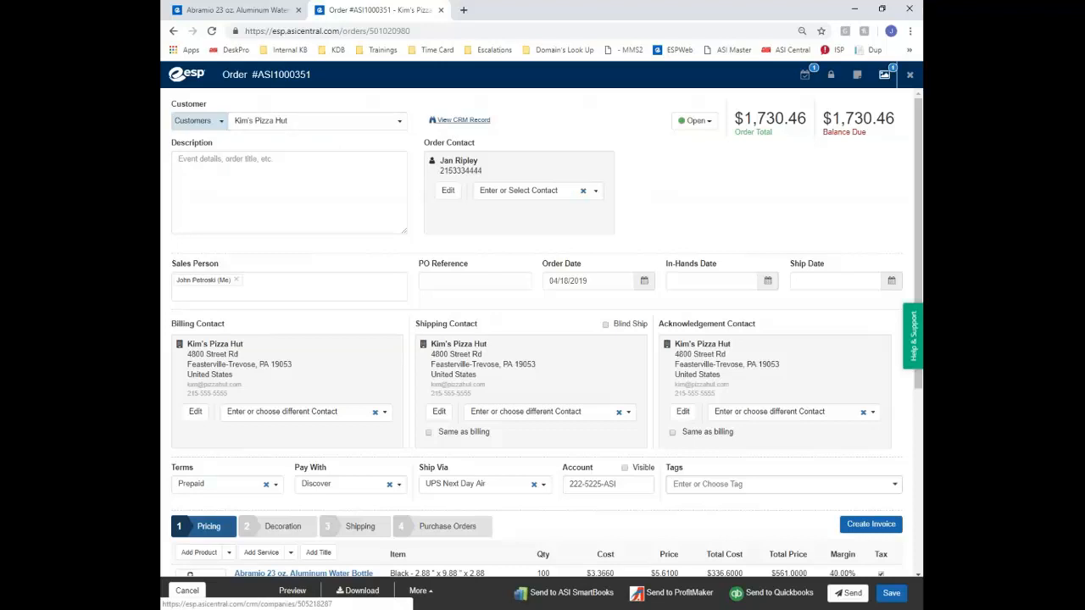
click(695, 121)
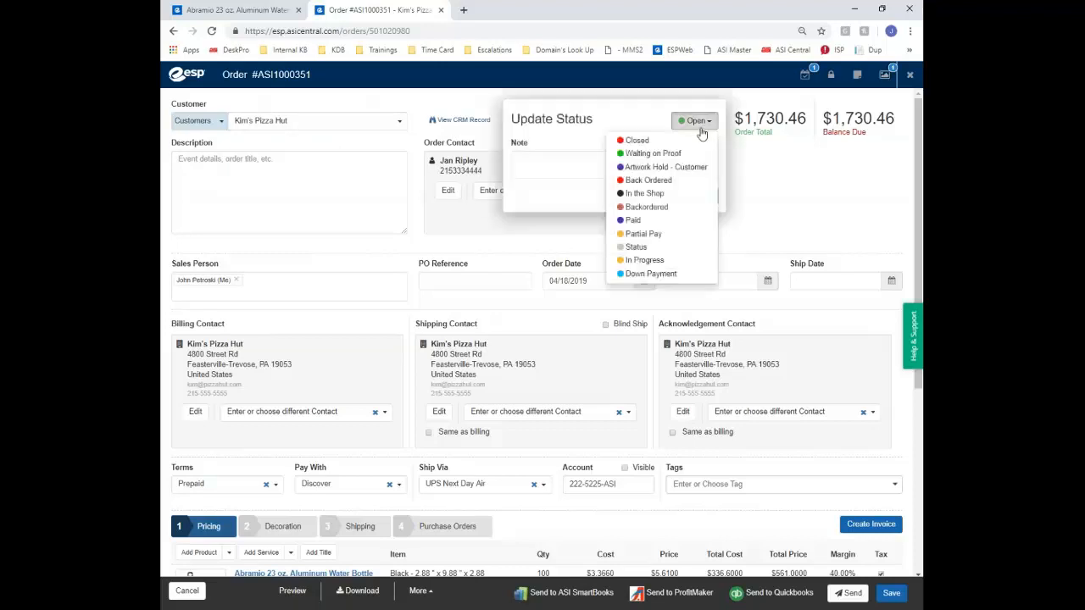
click(700, 126)
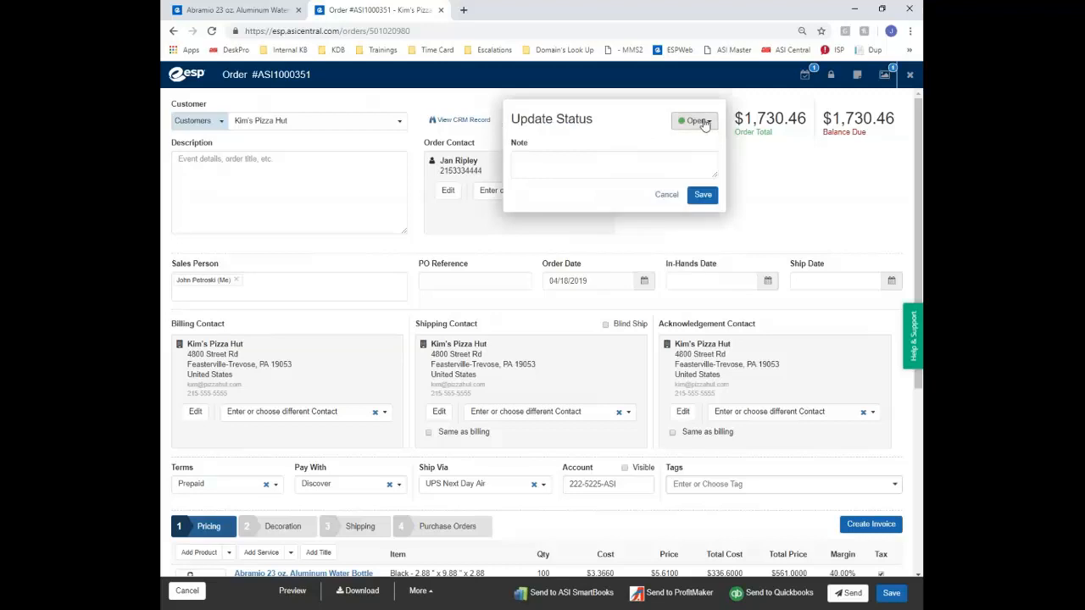
click(751, 111)
drag(744, 111, 895, 119)
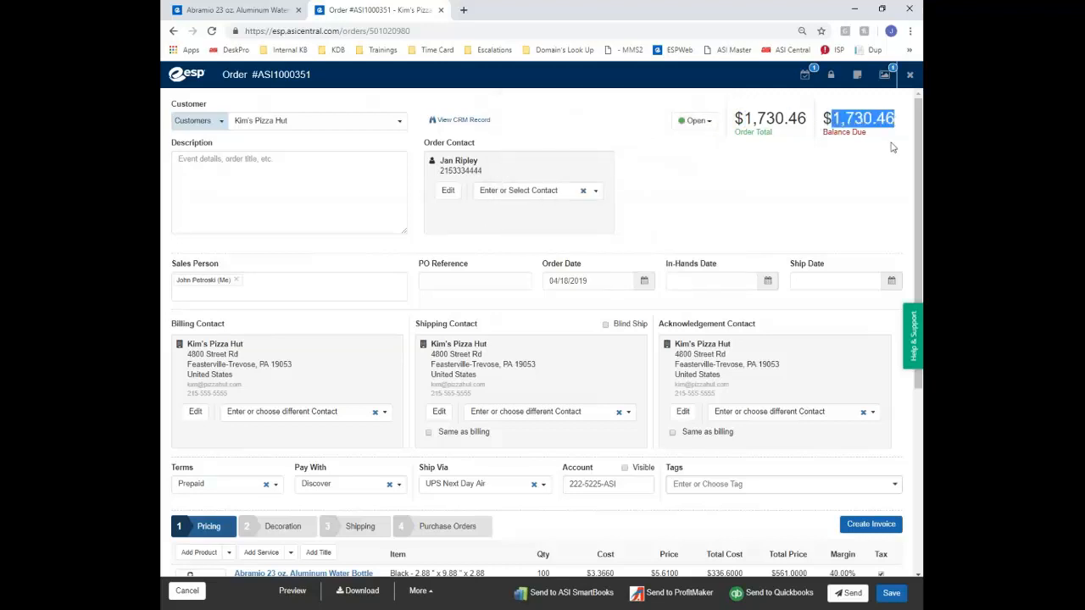
click(305, 186)
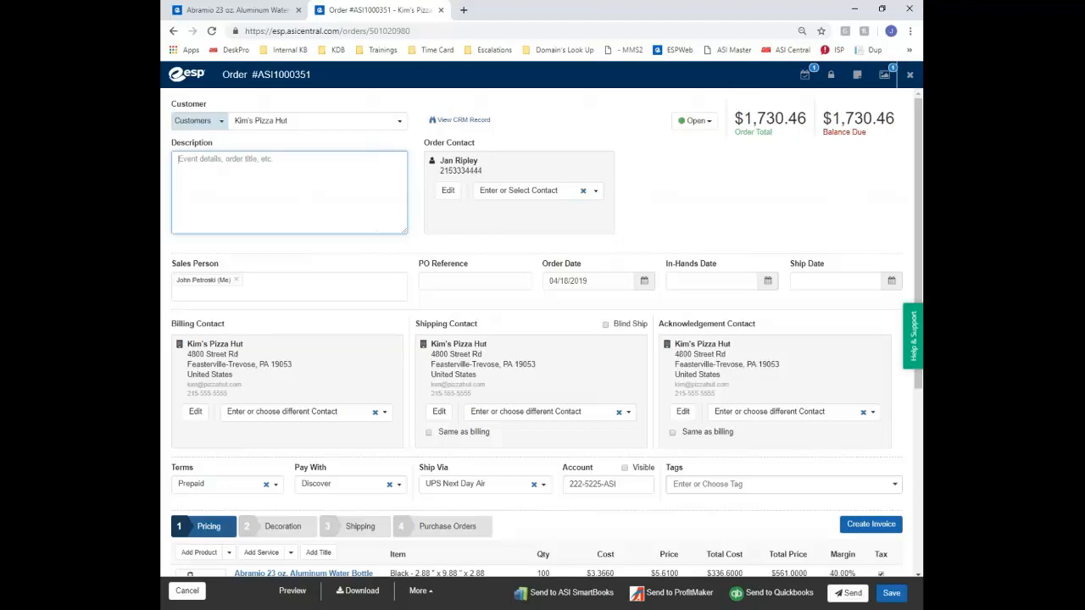
mouse_move(405, 234)
mouse_down()
mouse_move(412, 242)
mouse_move(364, 198)
mouse_move(354, 221)
mouse_move(271, 211)
mouse_move(363, 235)
mouse_move(413, 233)
mouse_up()
click(463, 161)
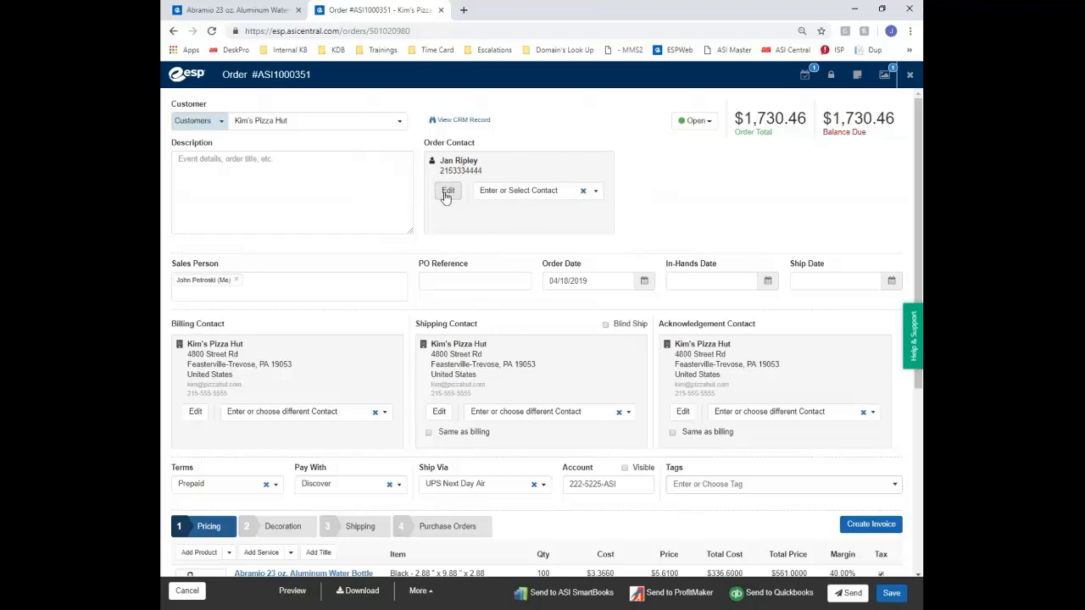
click(523, 197)
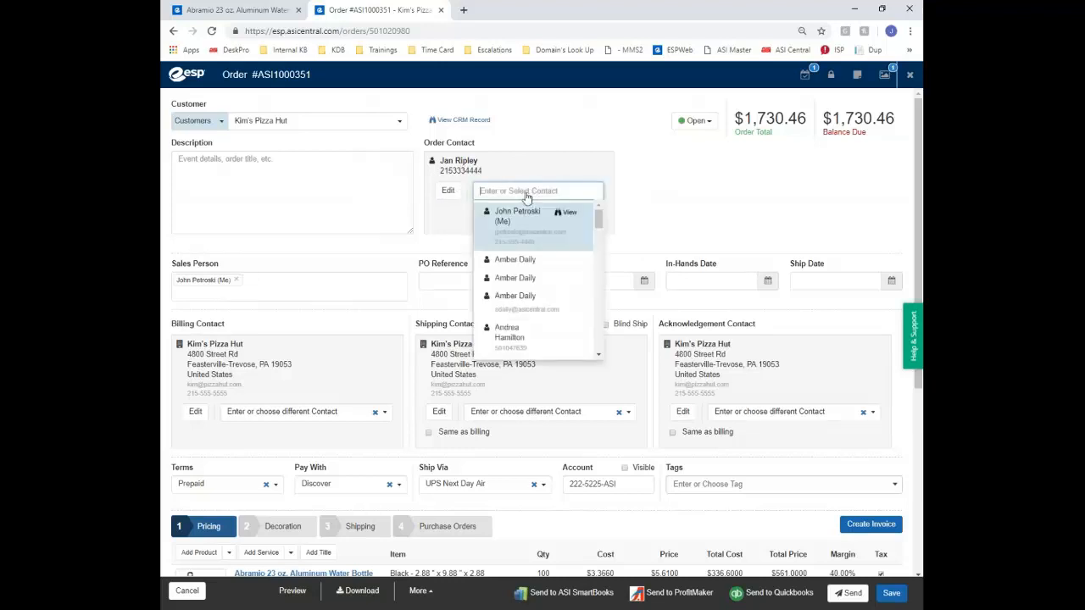
scroll(513, 269, down, 8)
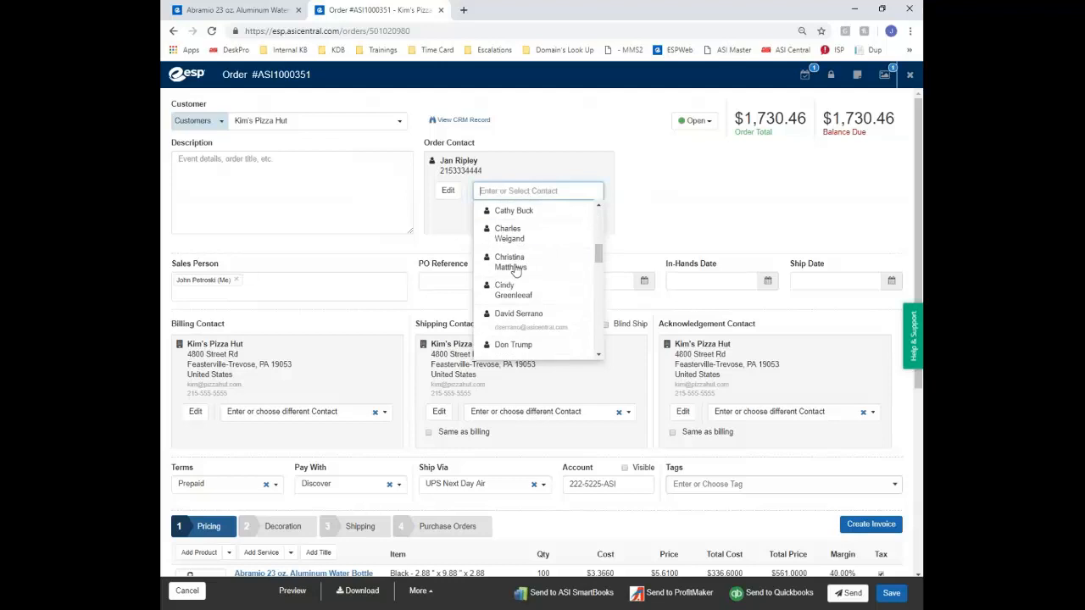
scroll(514, 269, up, 7)
scroll(514, 269, up, 2)
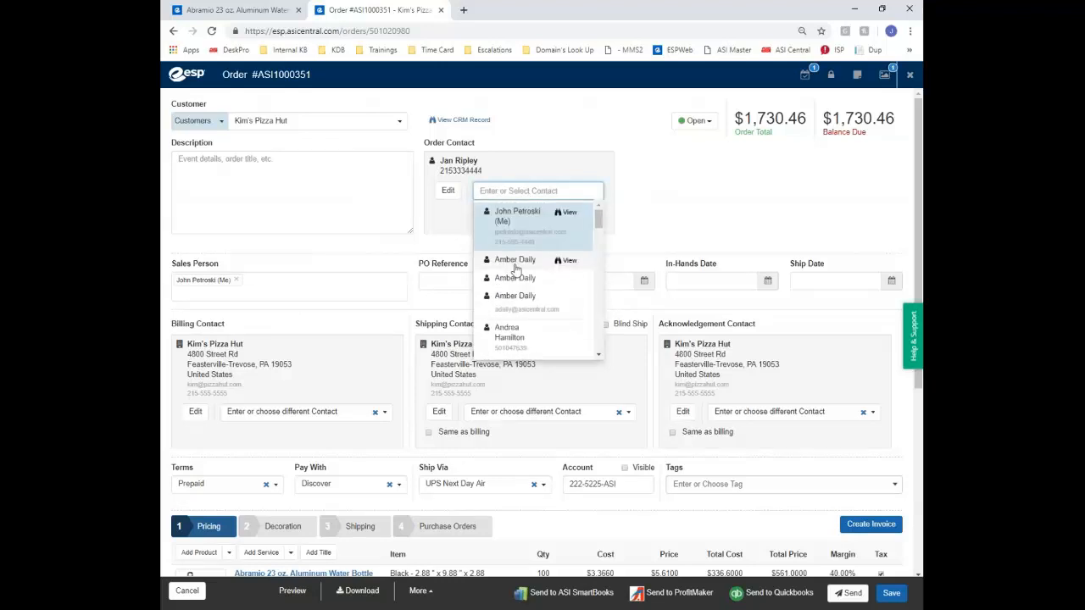
click(675, 186)
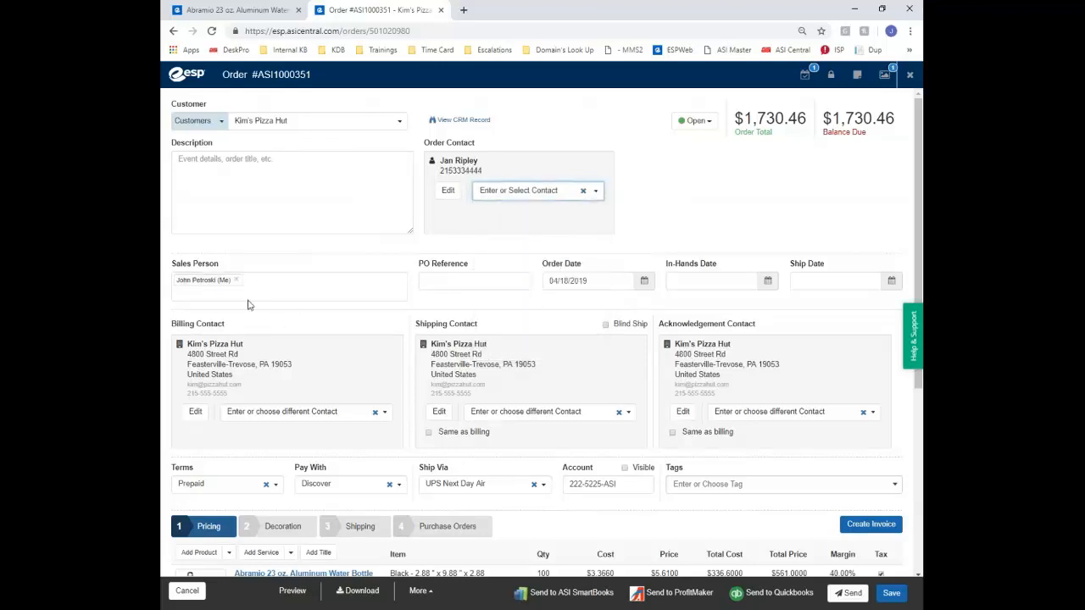
click(484, 282)
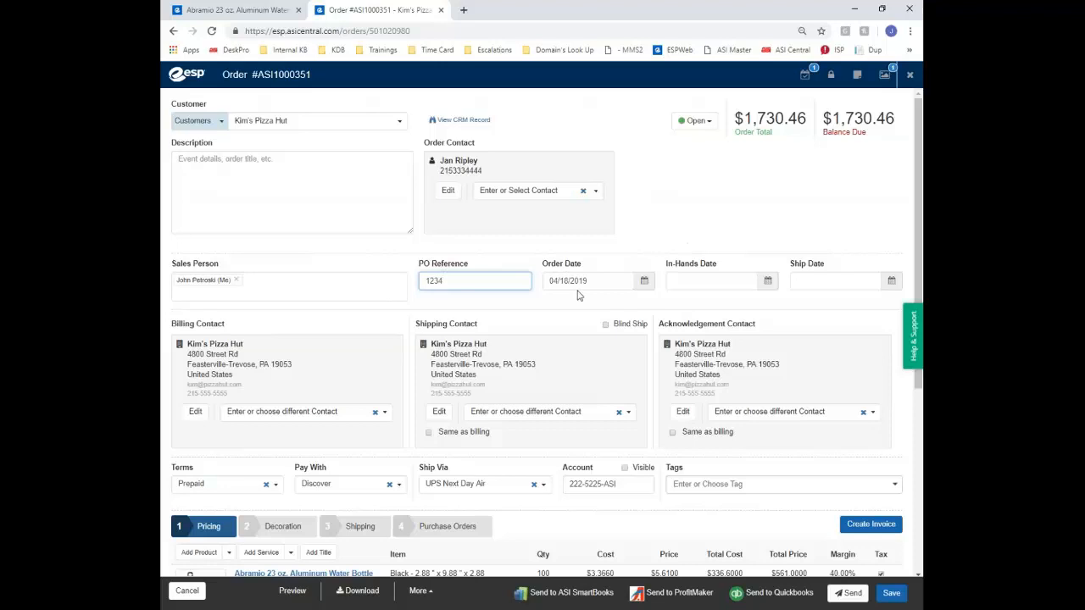
Set the in-hands date to 05/10/2019 for all products and pick ship date 05/08/2019
click(767, 281)
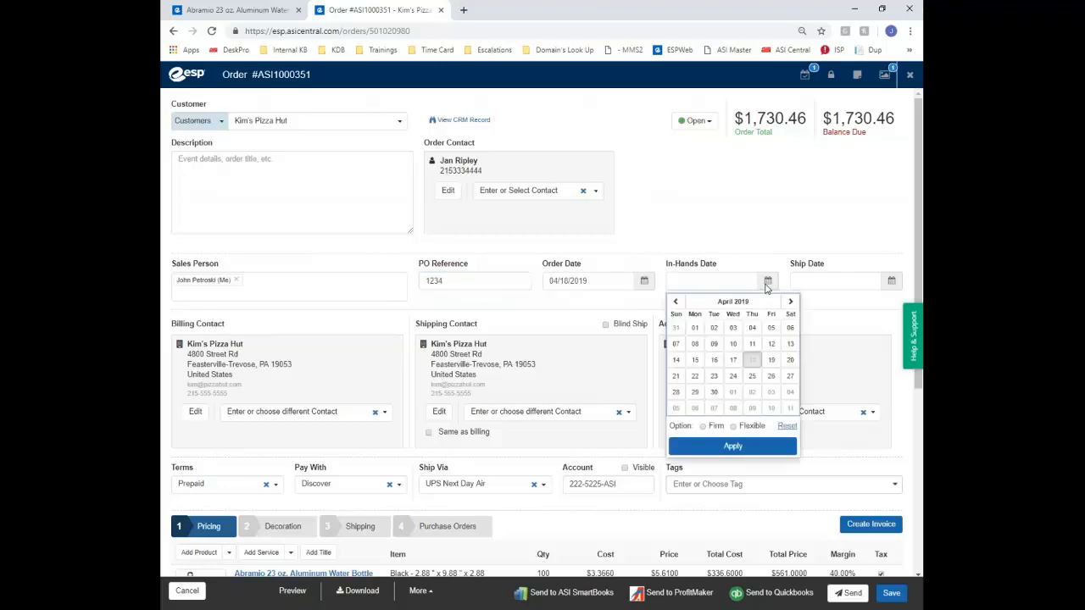
click(770, 408)
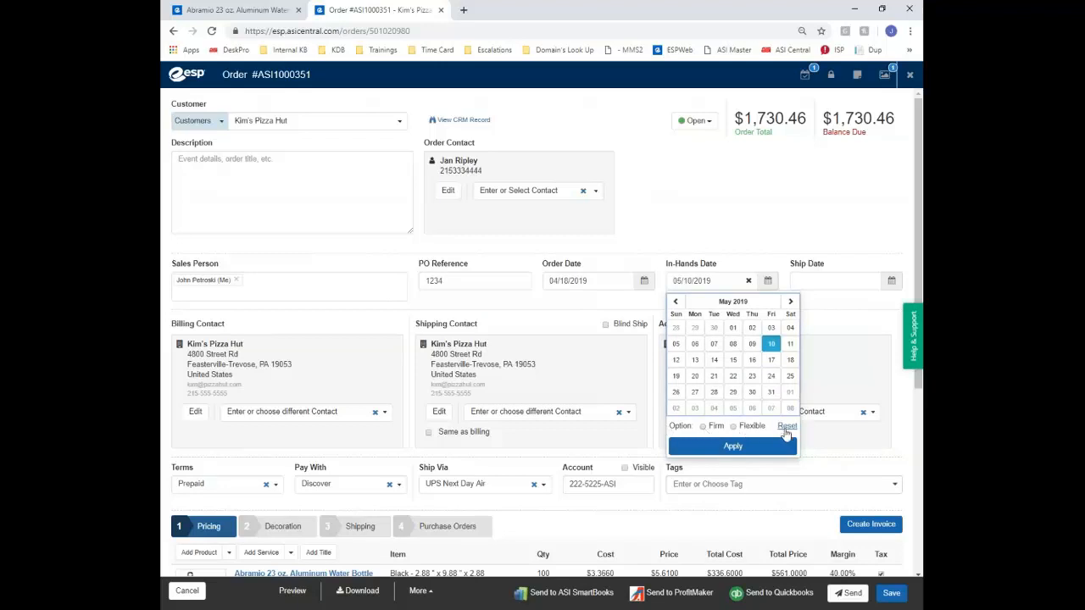
click(733, 427)
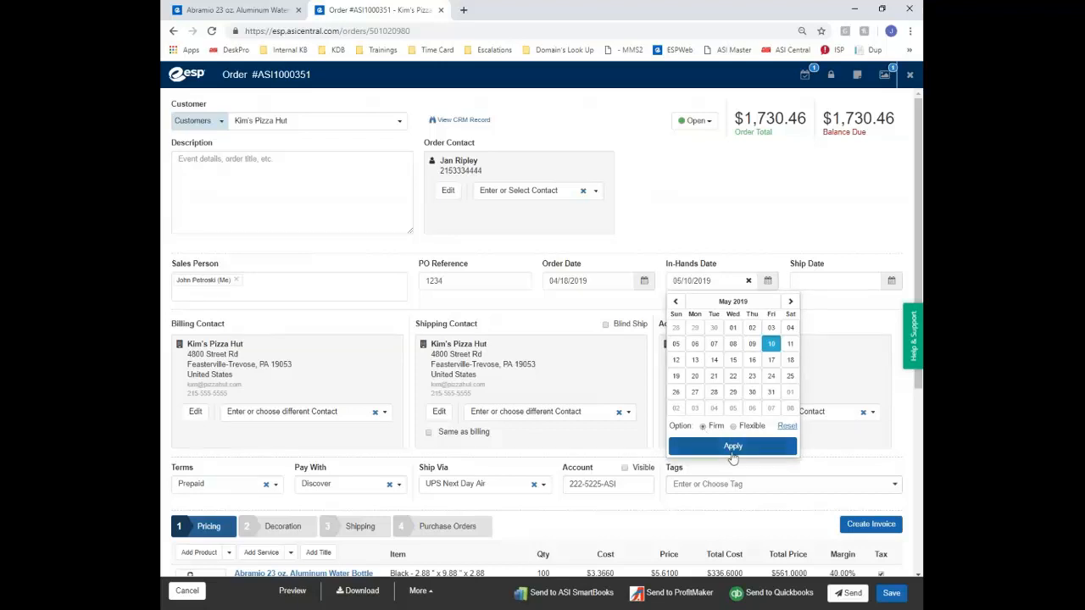
click(733, 447)
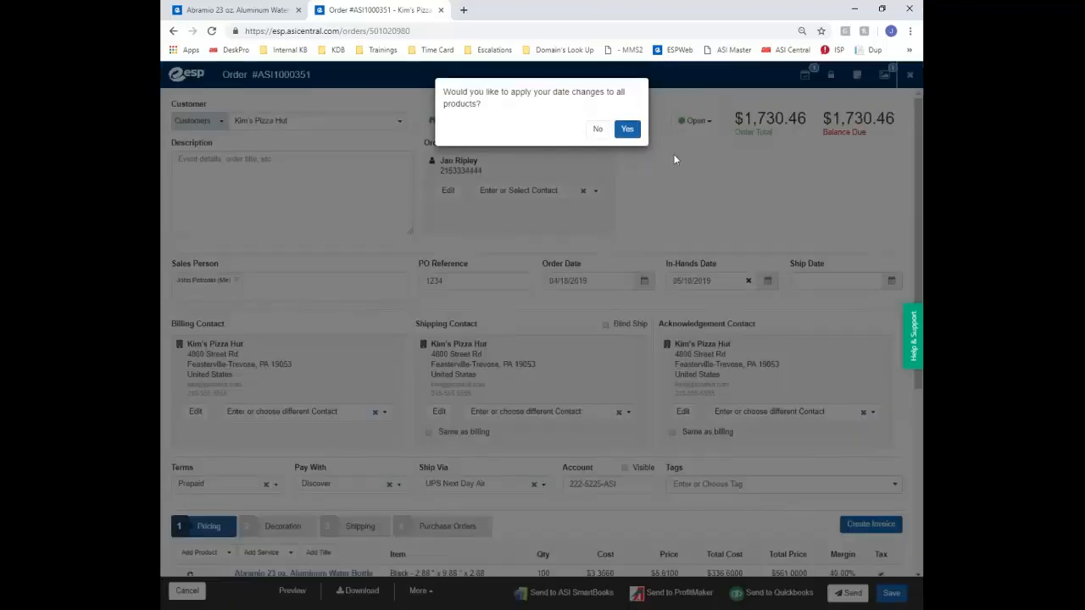
click(627, 130)
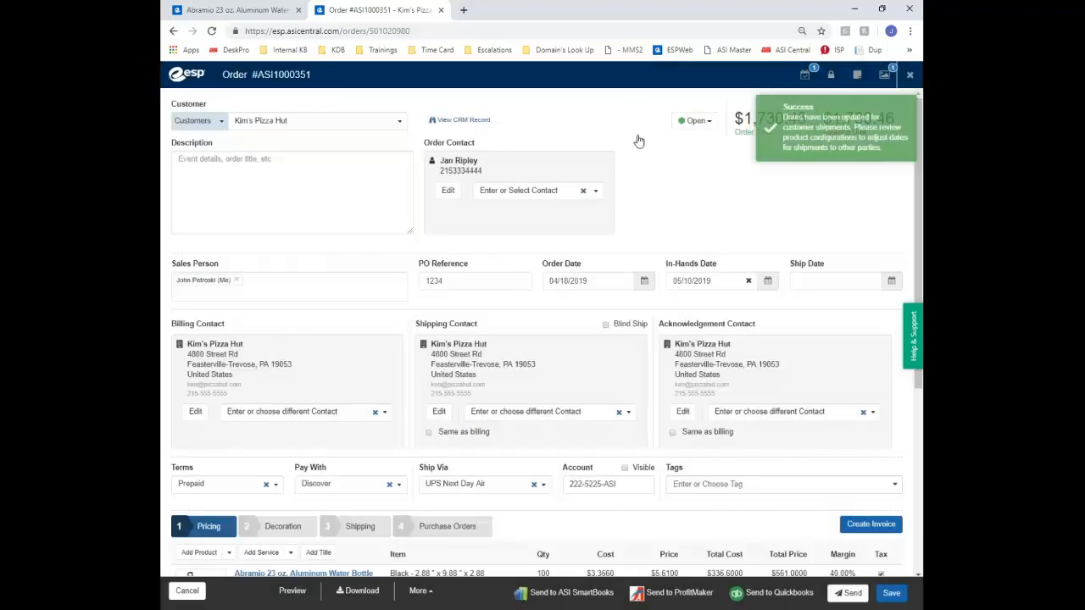
click(891, 281)
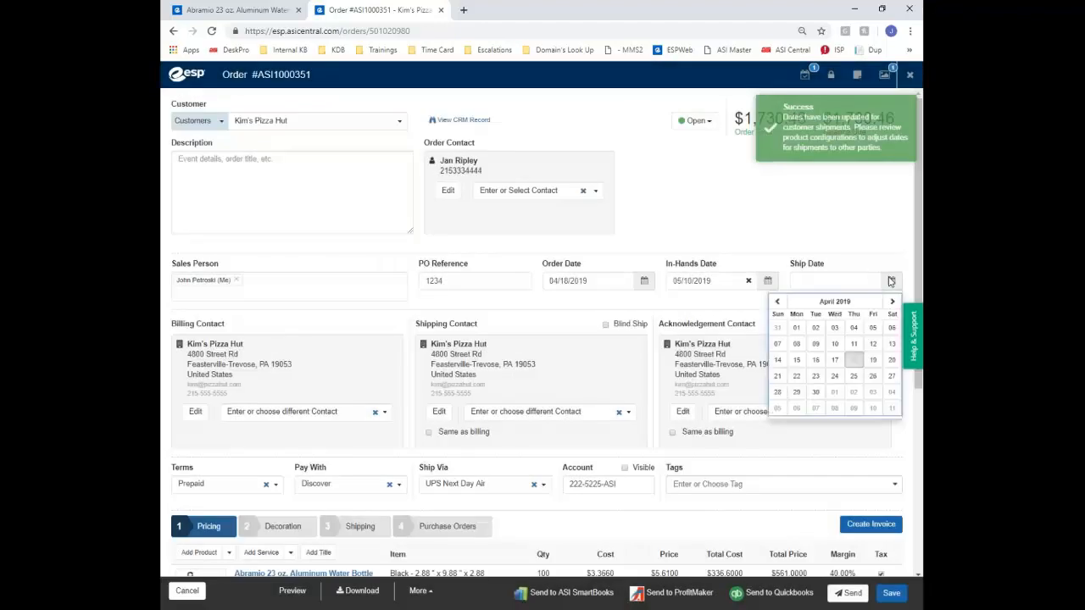
click(834, 410)
Apply the 05/08/2019 ship date to all products, then bring the Pricing table and $1,683.00 totals into view
click(627, 130)
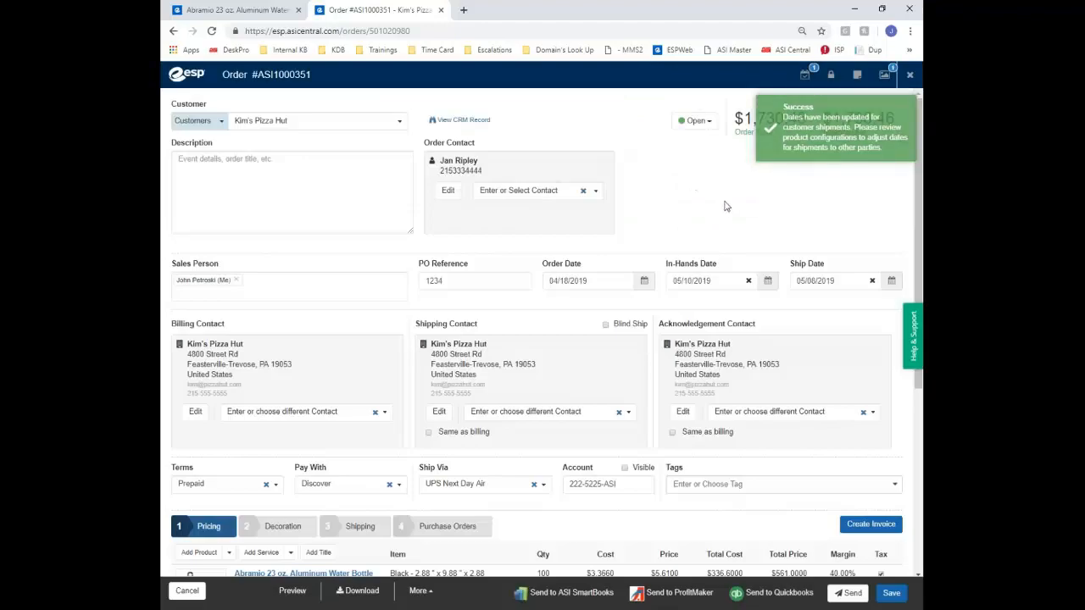
scroll(679, 226, down, 1)
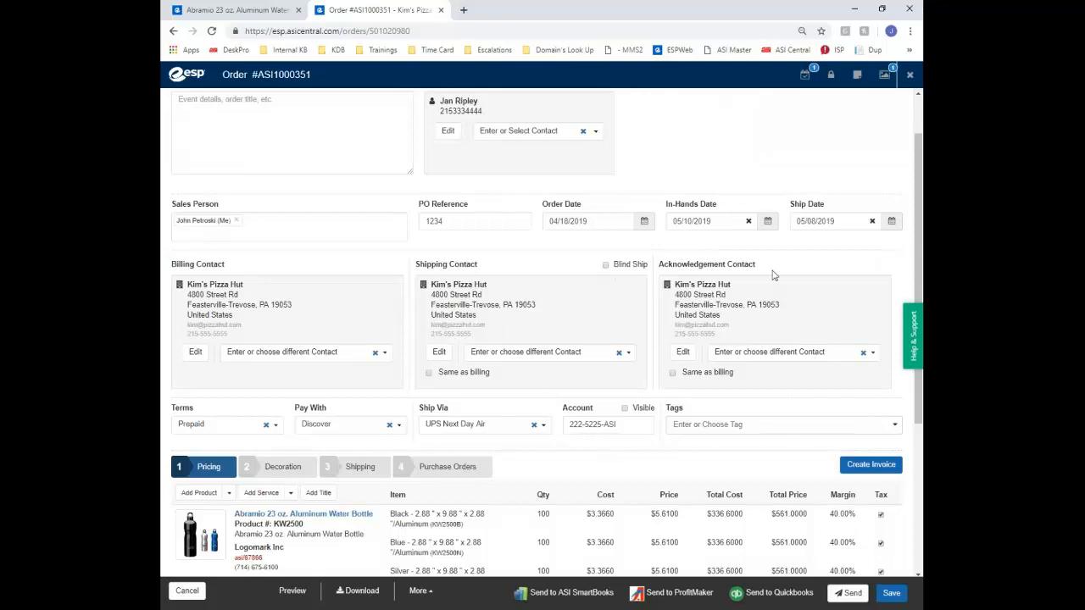
drag(760, 271, 670, 267)
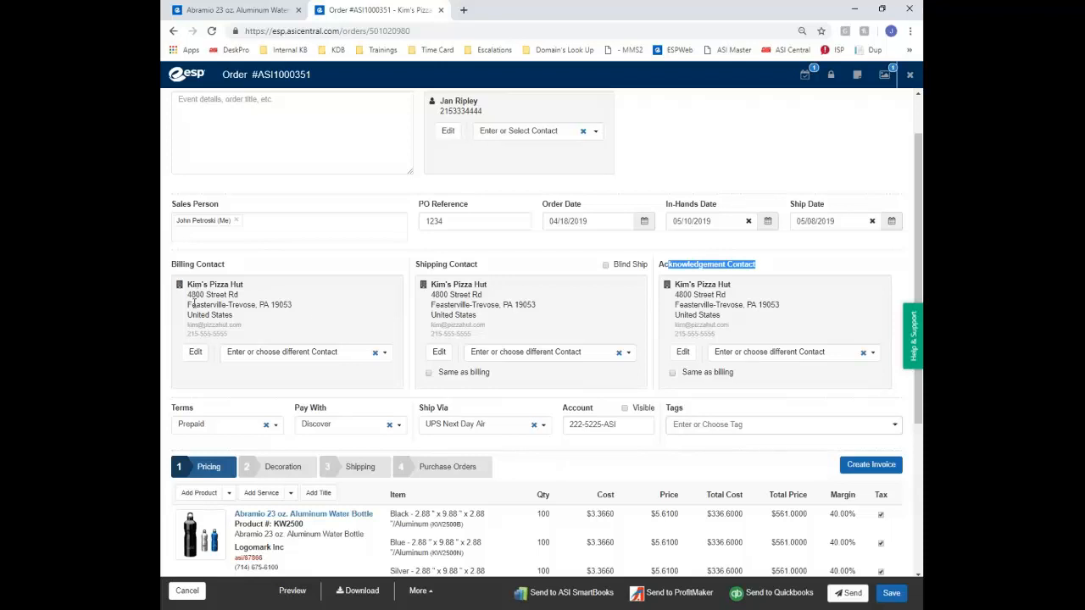
scroll(191, 303, down, 2)
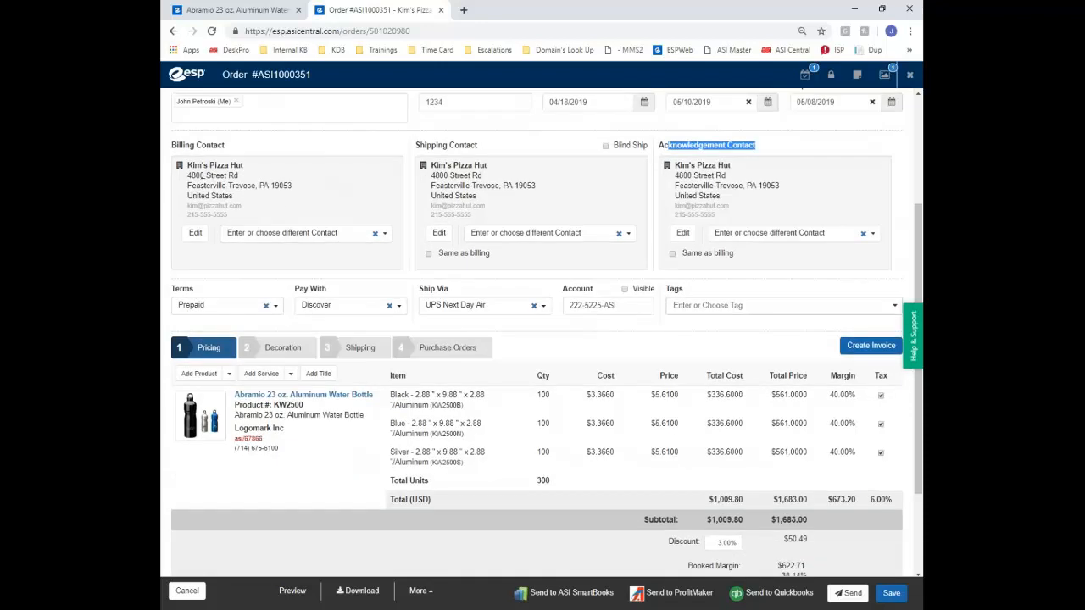
click(428, 254)
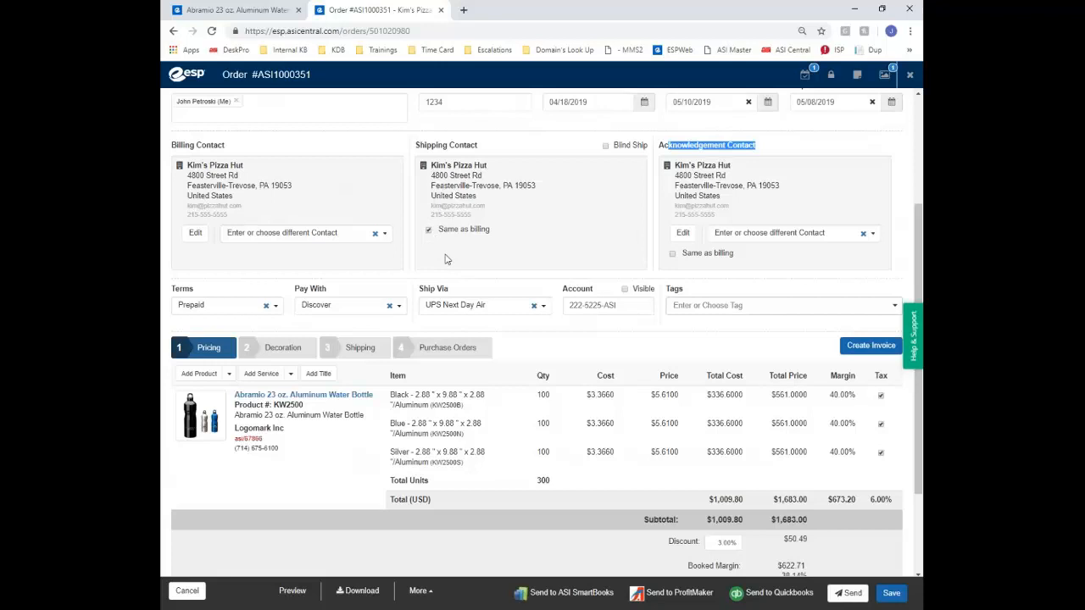
click(677, 257)
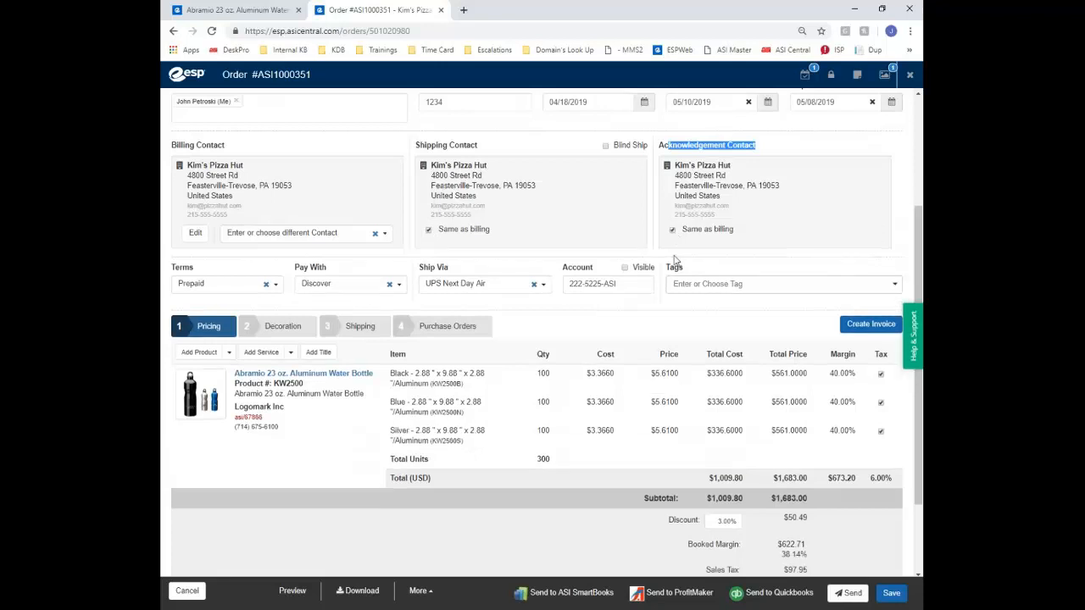
click(196, 234)
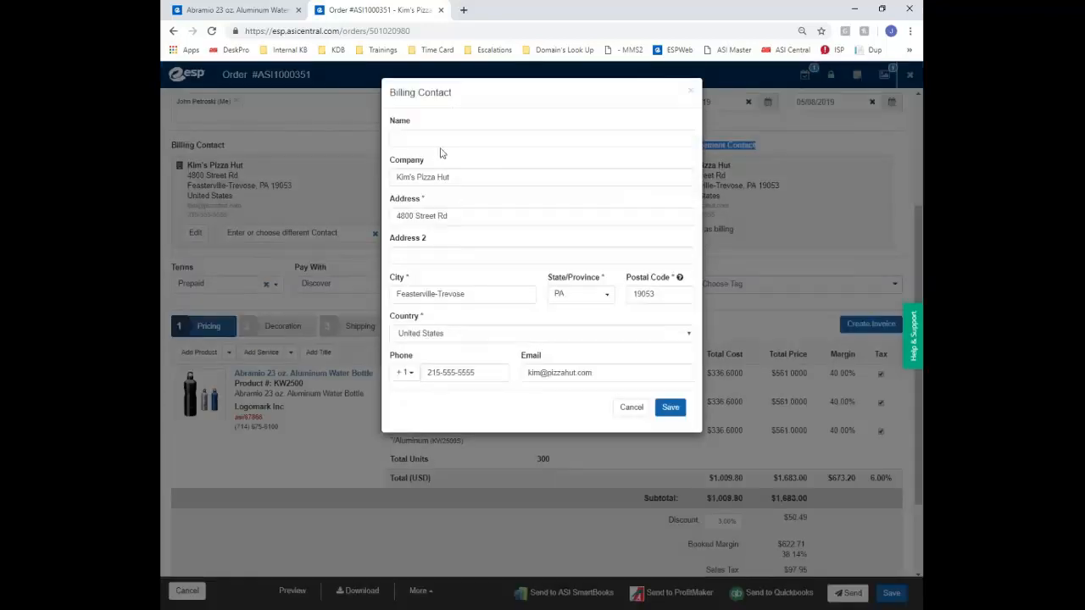
click(441, 252)
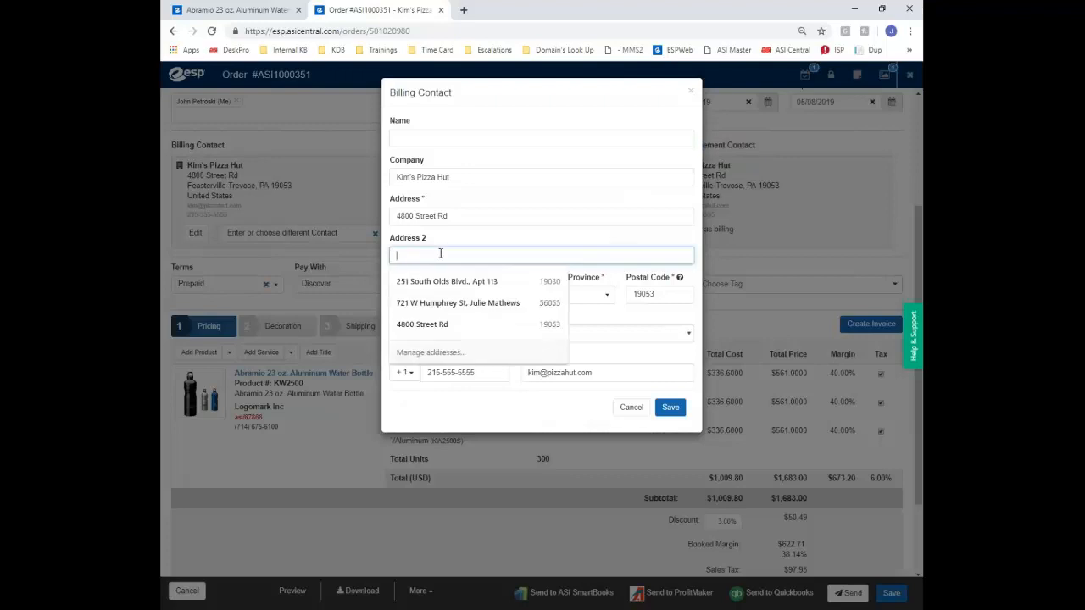
text(Suite)
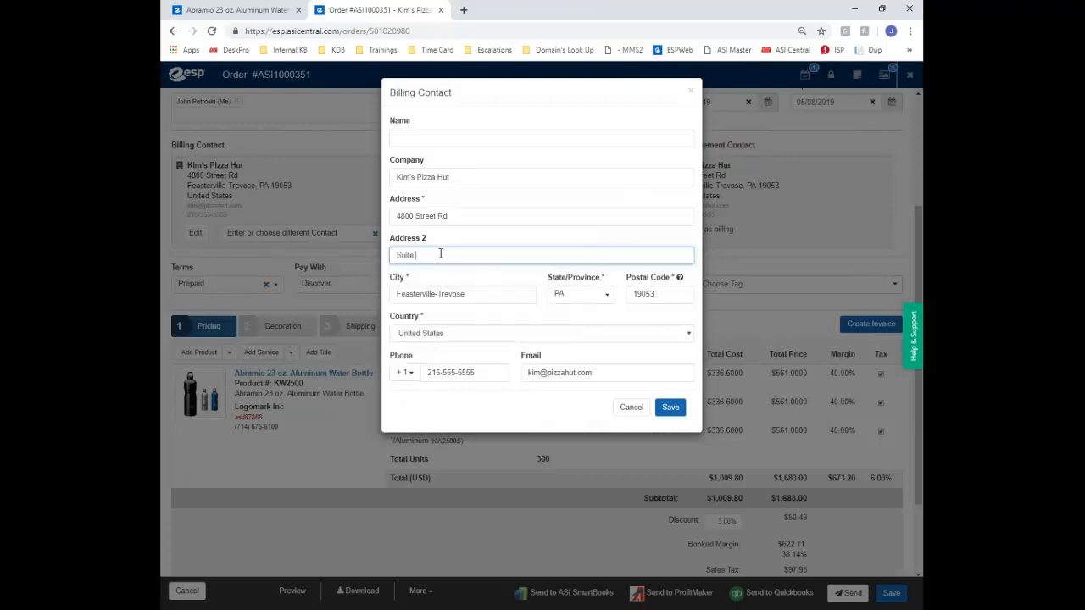
text( 222)
key(Return)
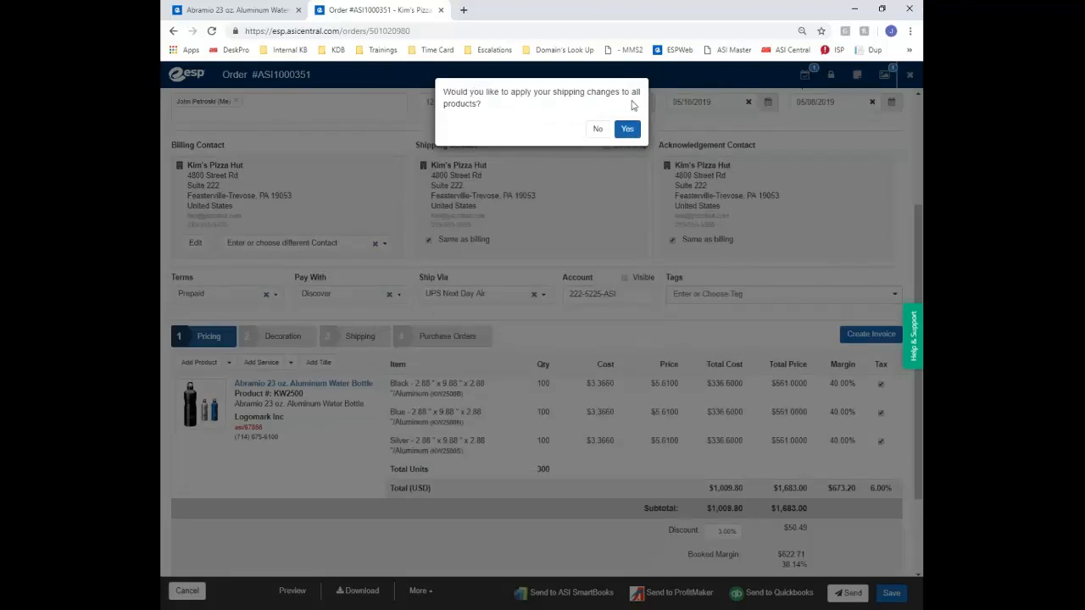
click(629, 128)
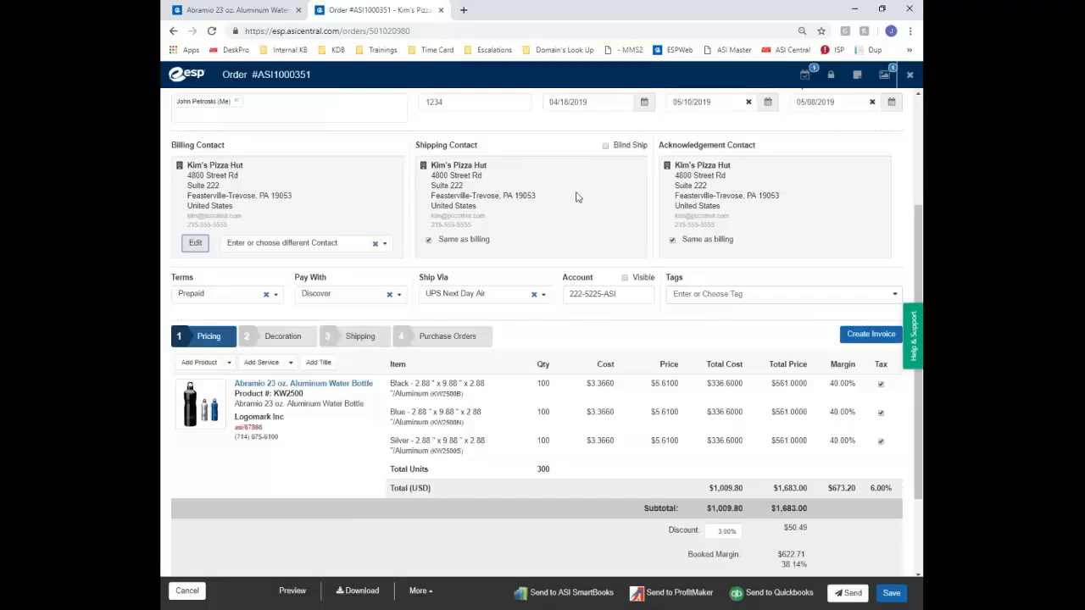
drag(433, 185, 463, 186)
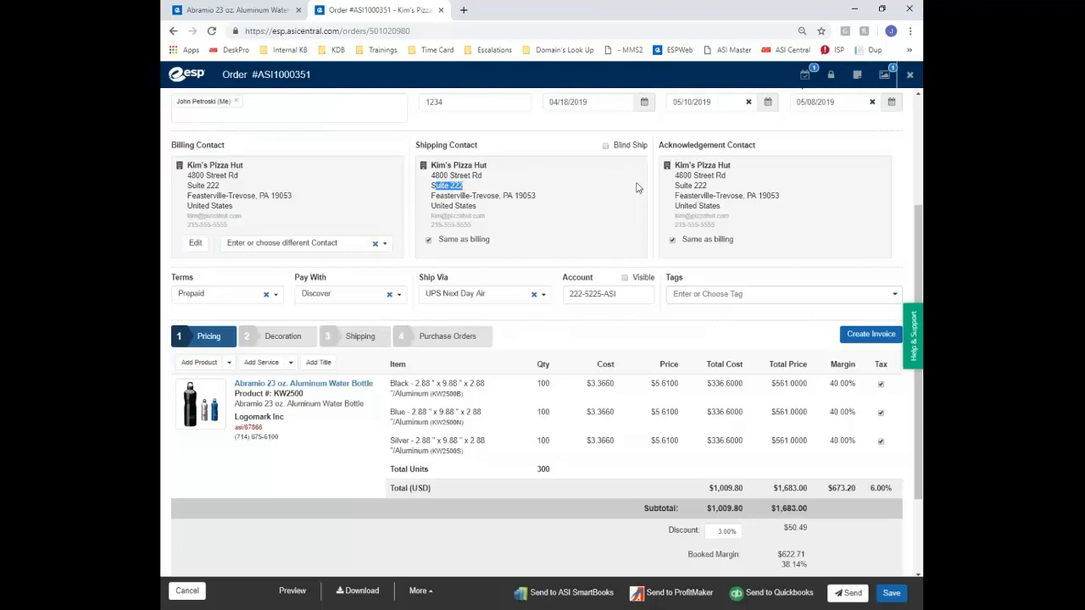
click(196, 244)
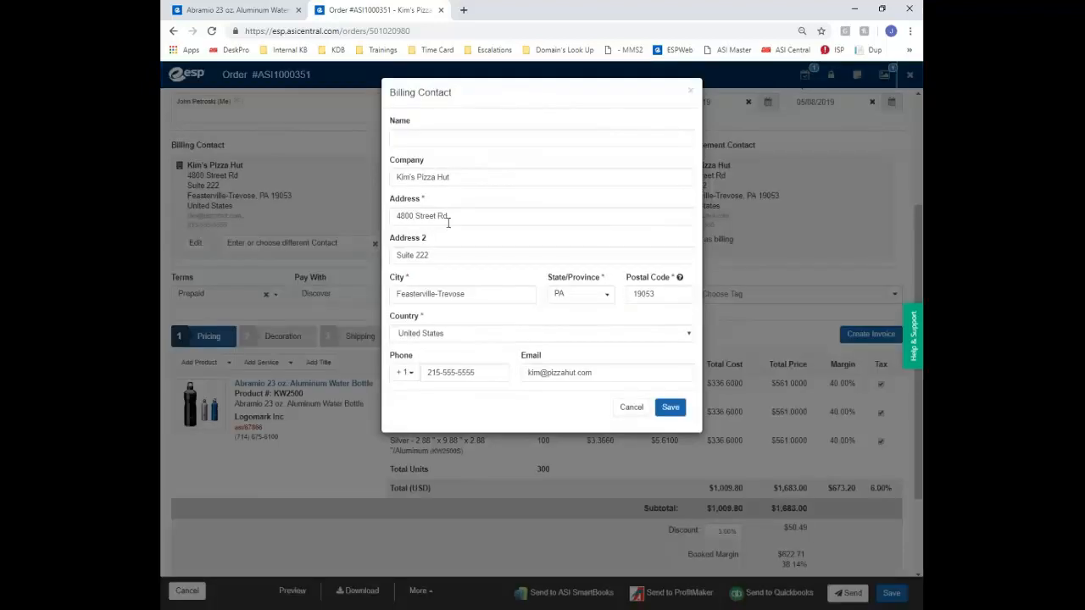
drag(436, 255, 324, 245)
key(BackSpace)
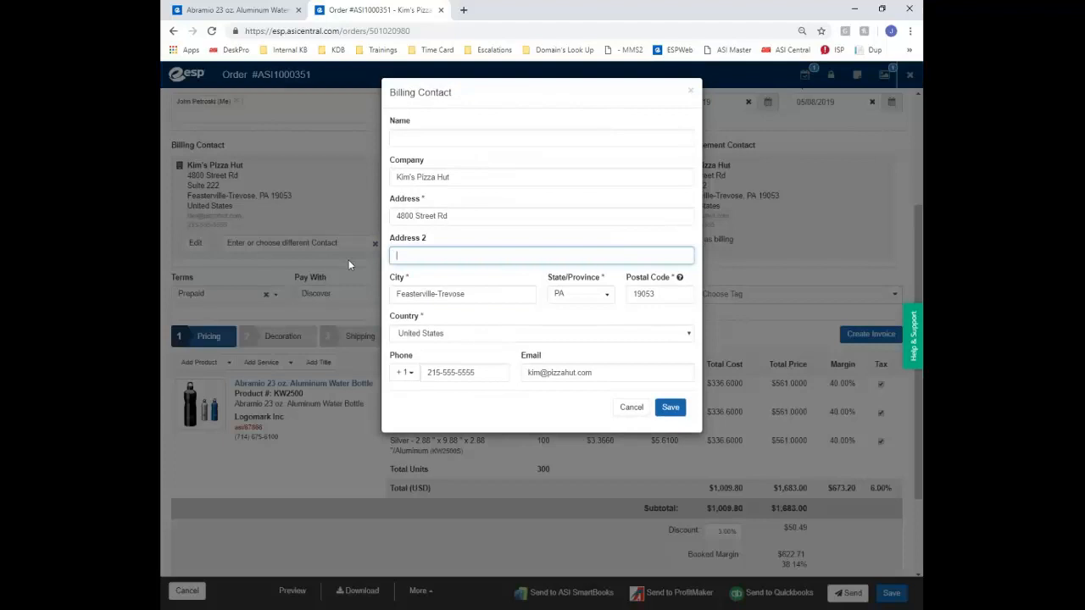
click(666, 411)
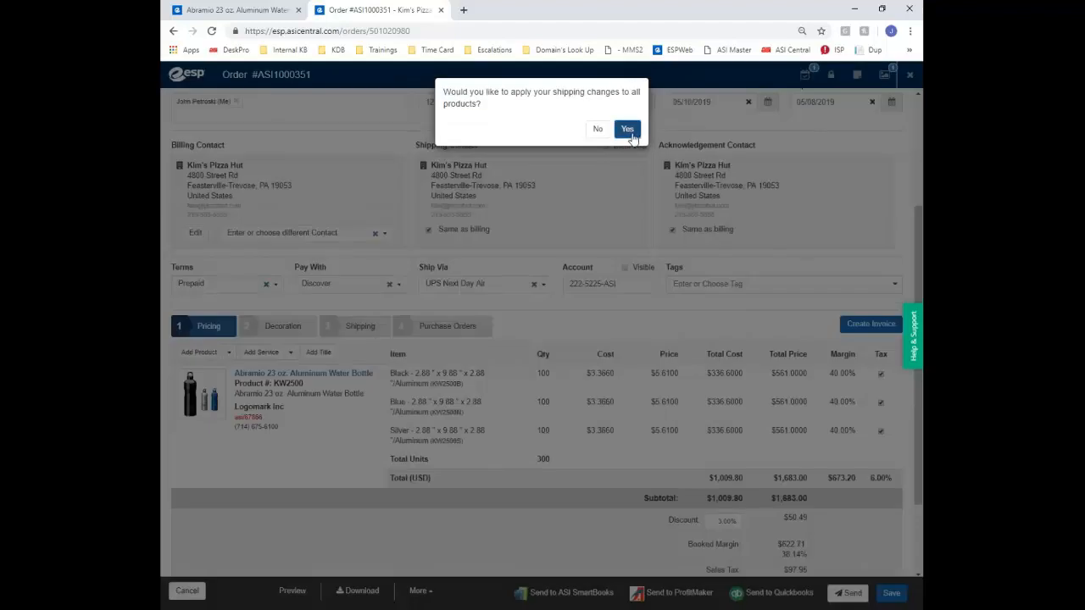
click(627, 129)
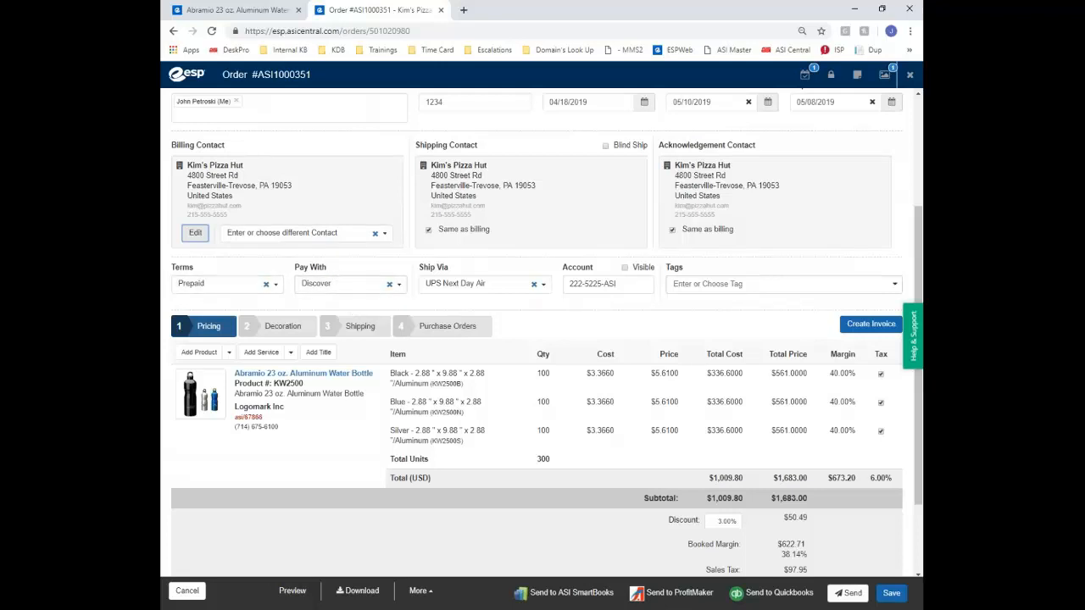
Tag the order with 23oz from the tag list and a new Abramio tag
click(764, 281)
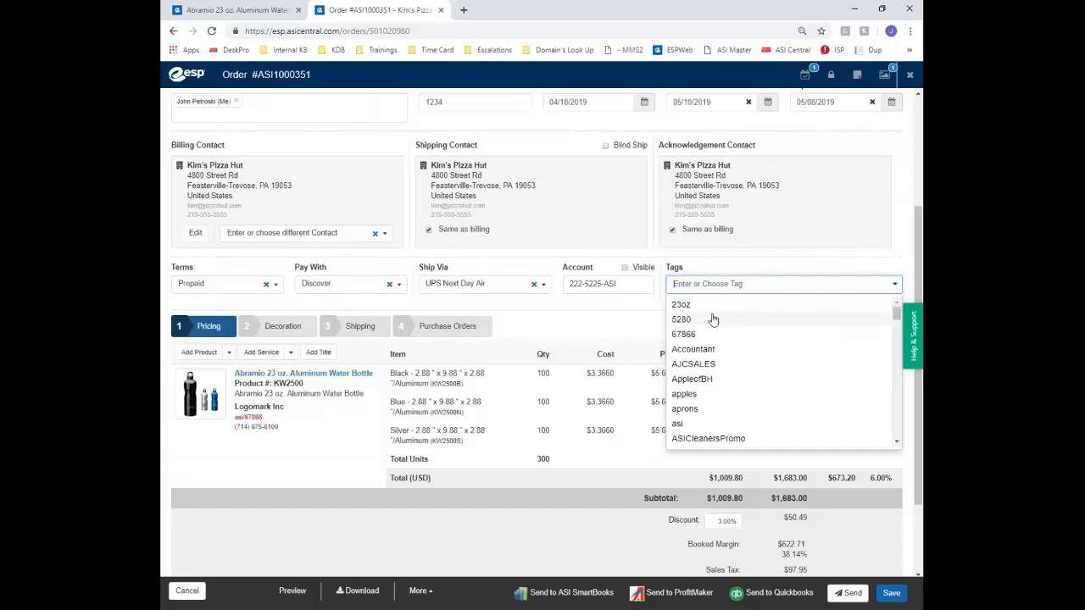
mouse_move(274, 383)
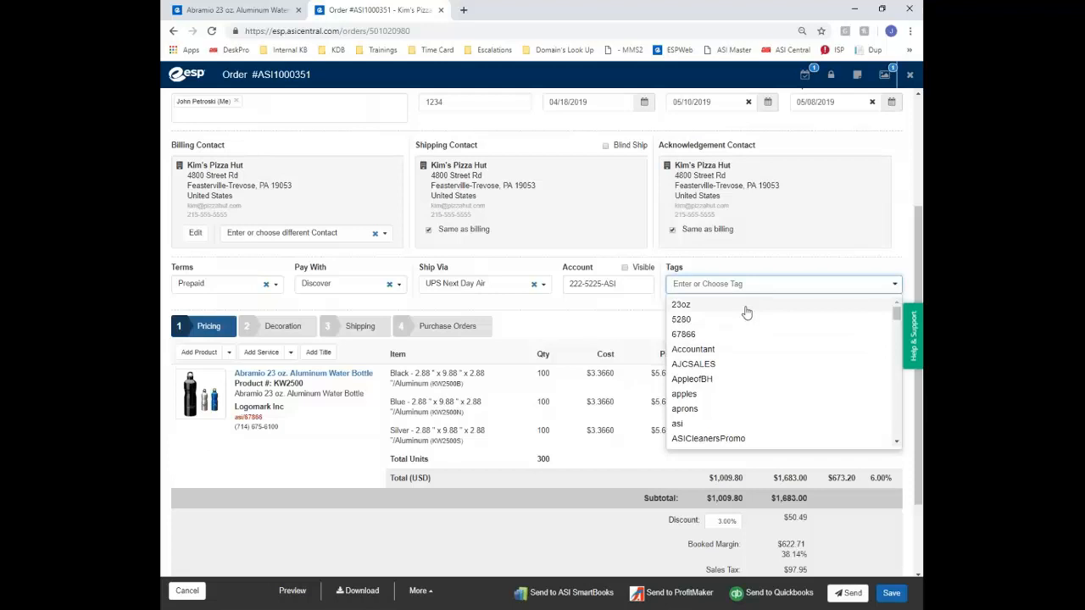
click(681, 305)
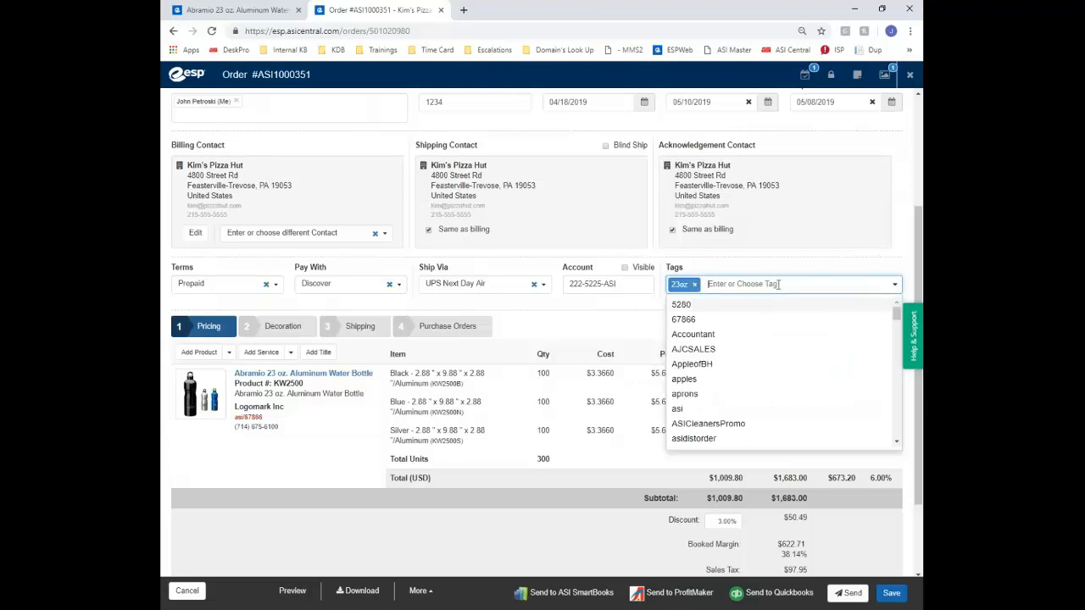
text(abrami)
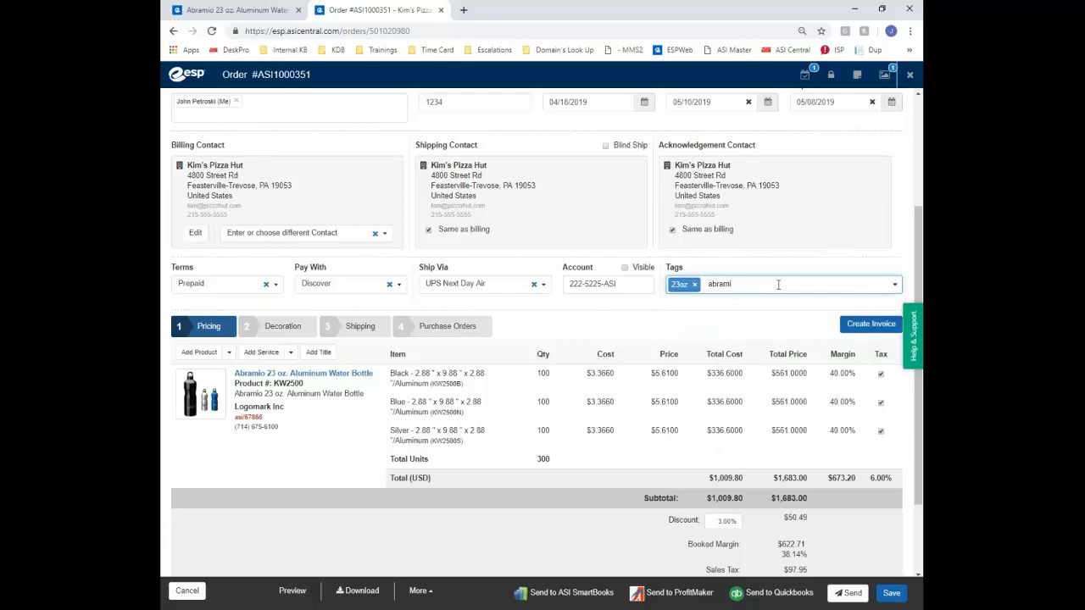
text(o)
key(BackSpace)
key(BackSpace)
key(BackSpace)
key(BackSpace)
text(A)
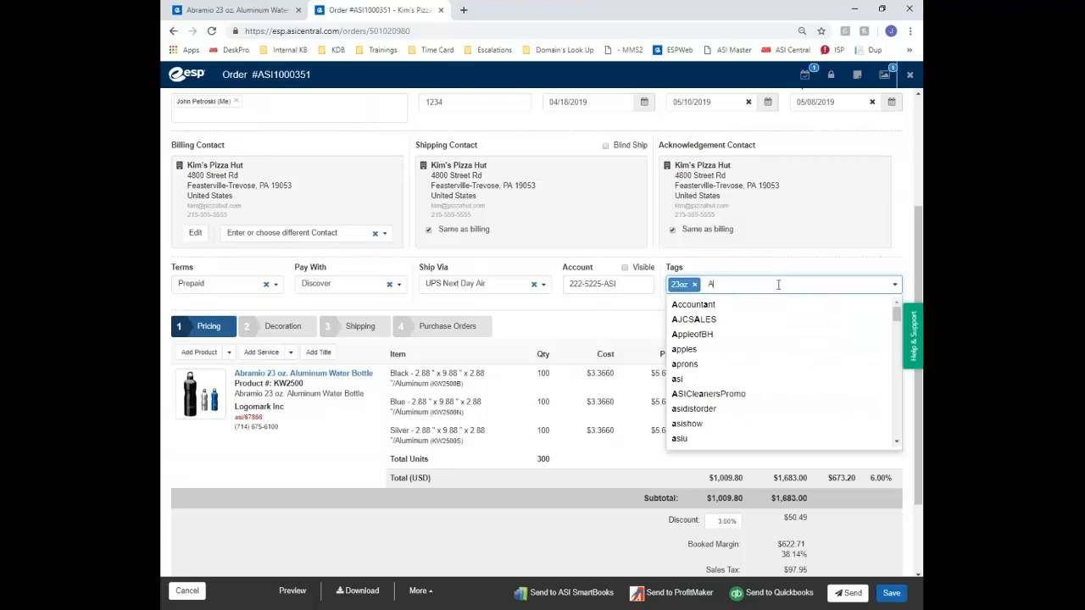
text(brami)
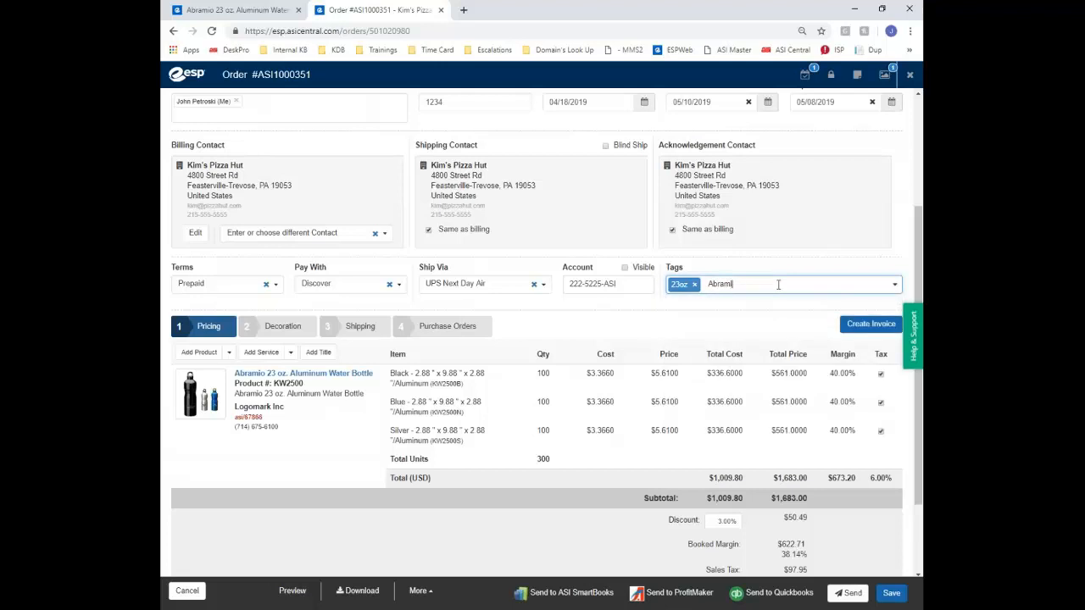
text(o)
key(Return)
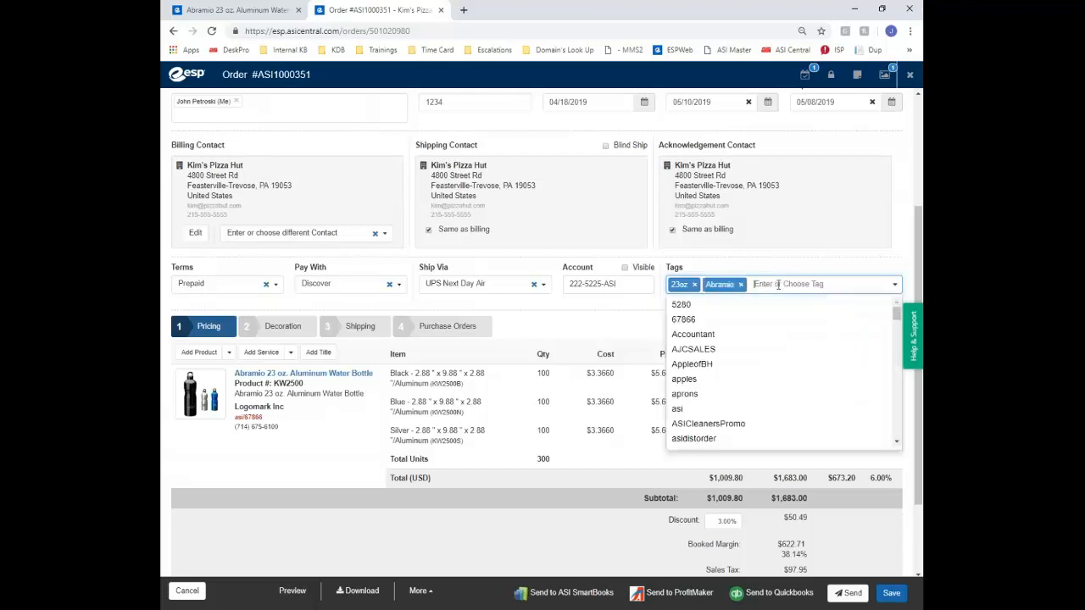
Add the waterbottles and Logomark tags from the suggestions
text(water)
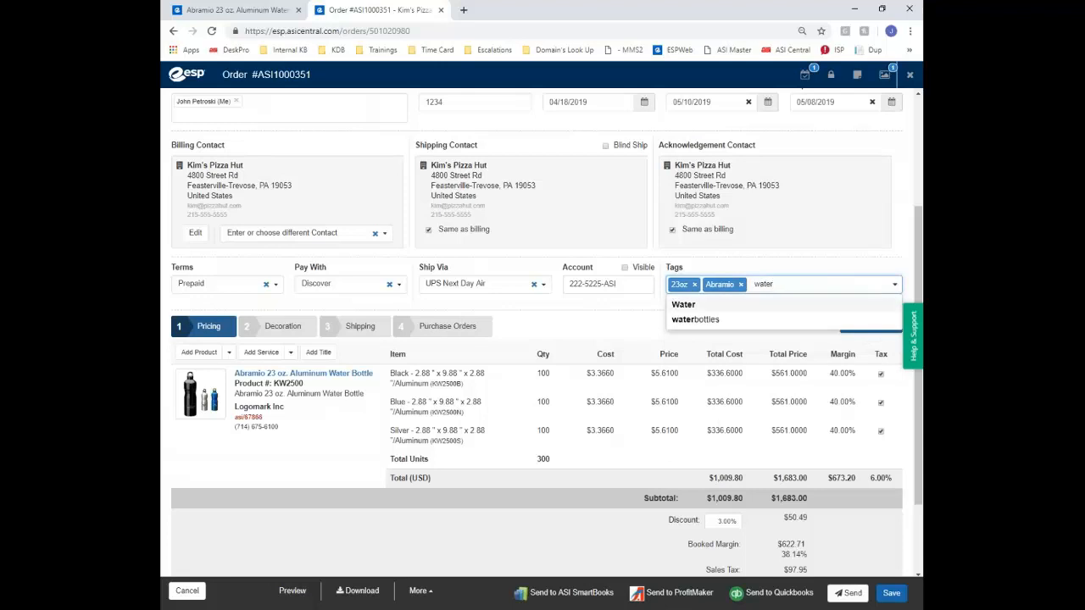
click(692, 320)
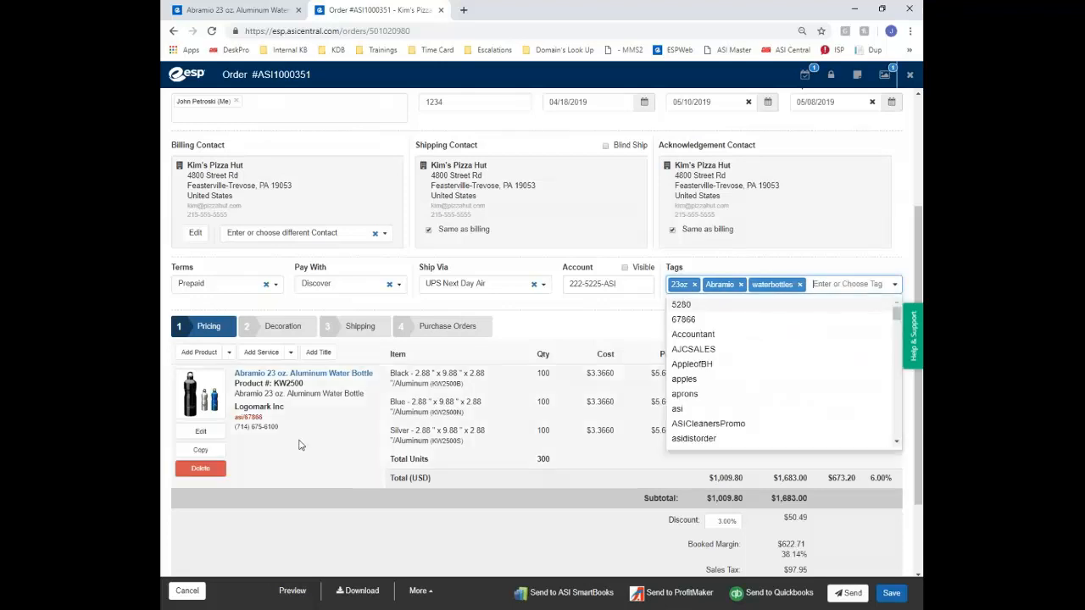
text(log)
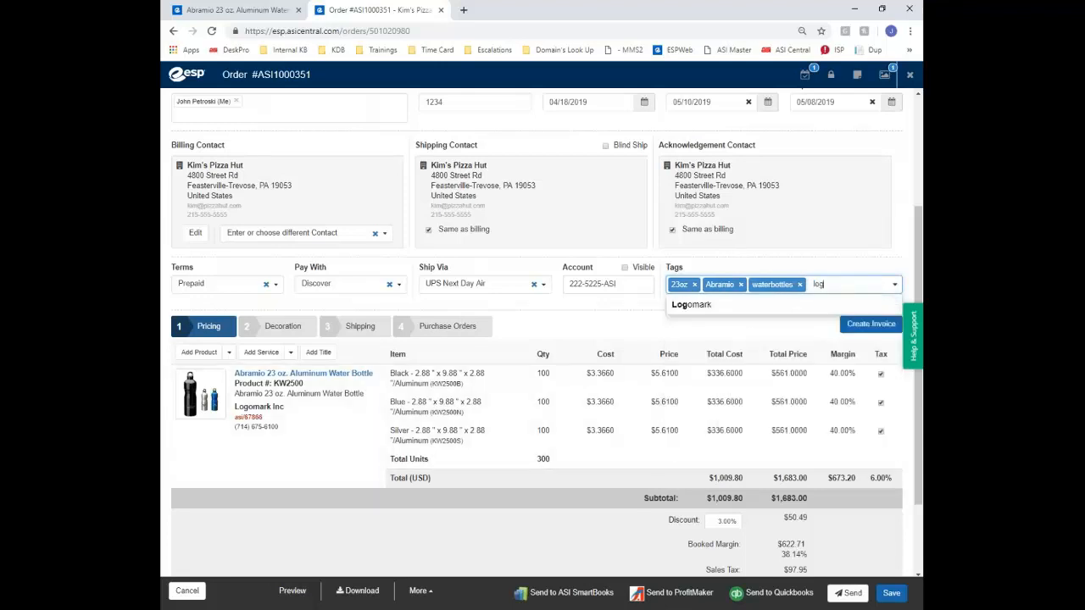
click(777, 309)
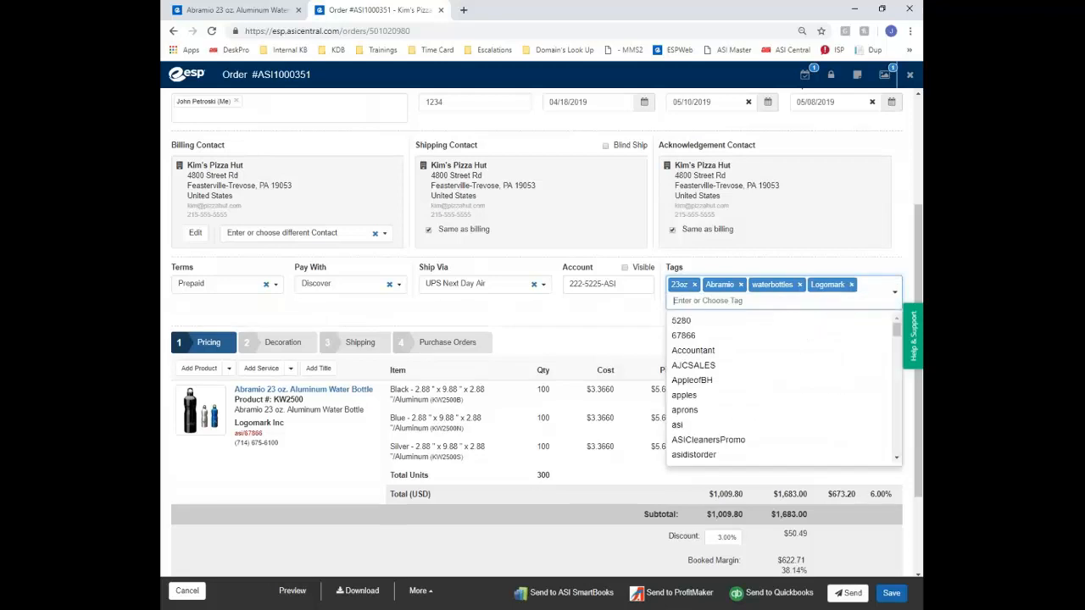
click(852, 217)
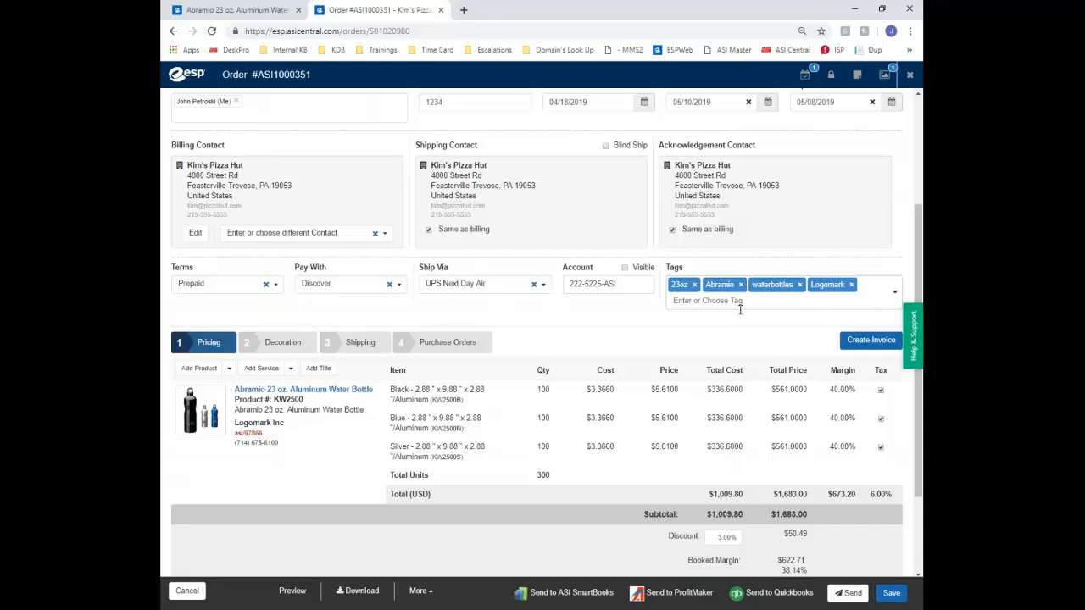
click(273, 347)
click(361, 409)
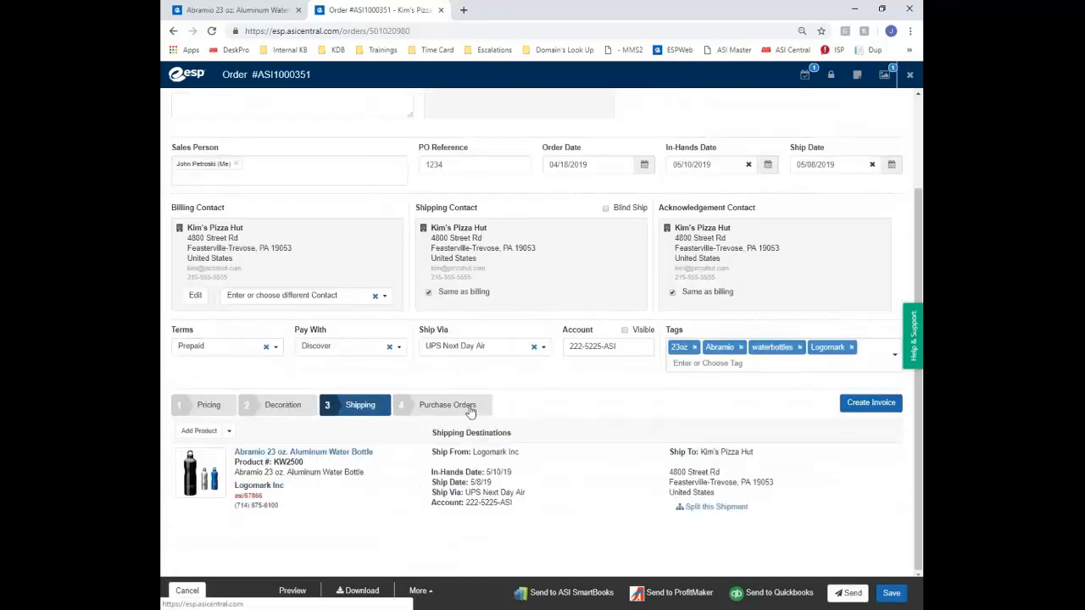
click(471, 410)
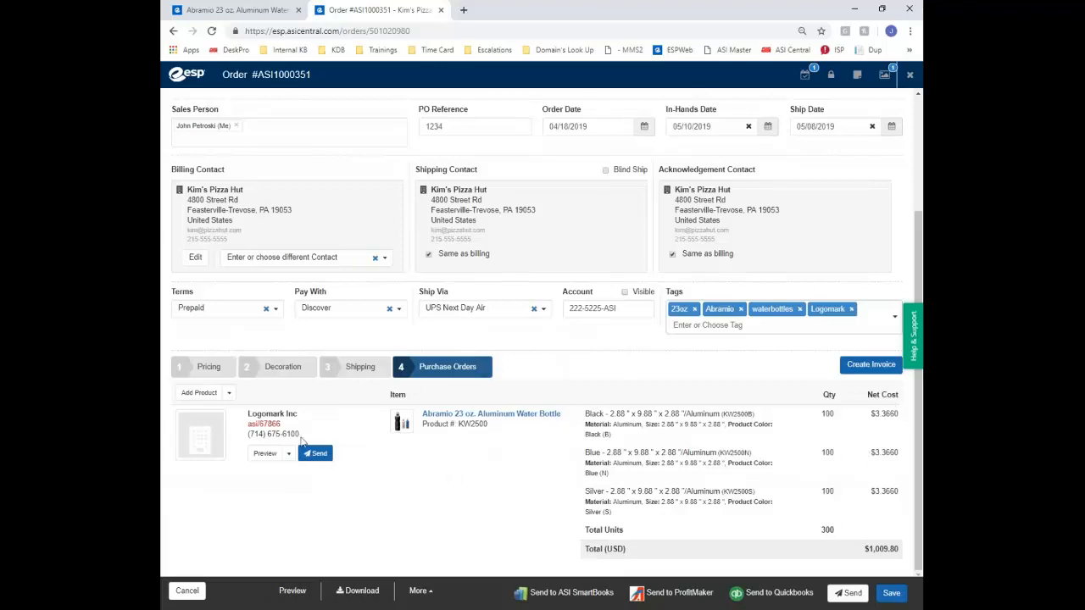
click(341, 373)
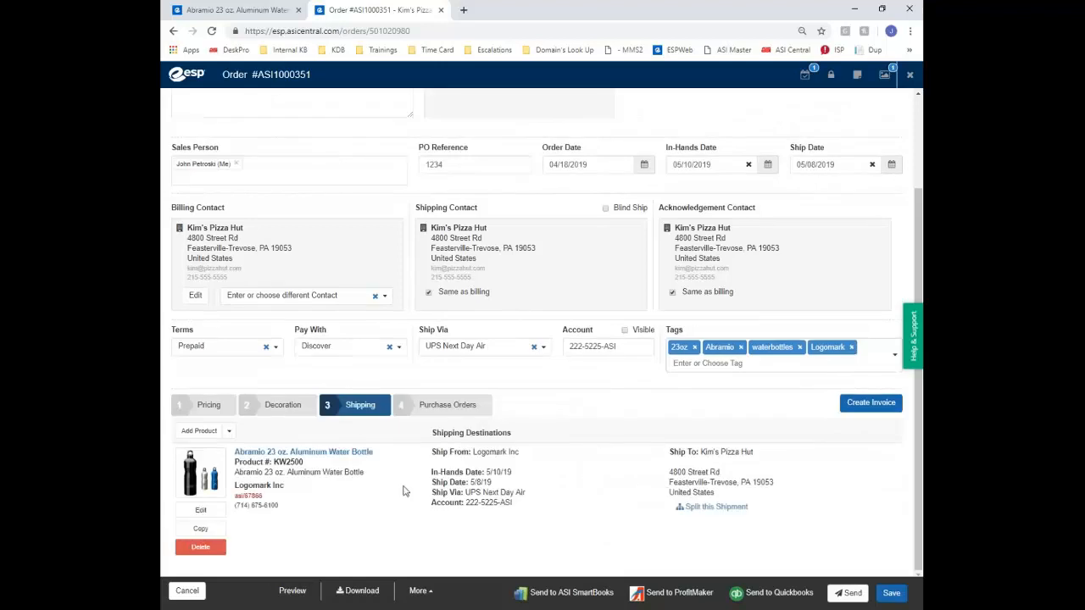
click(284, 406)
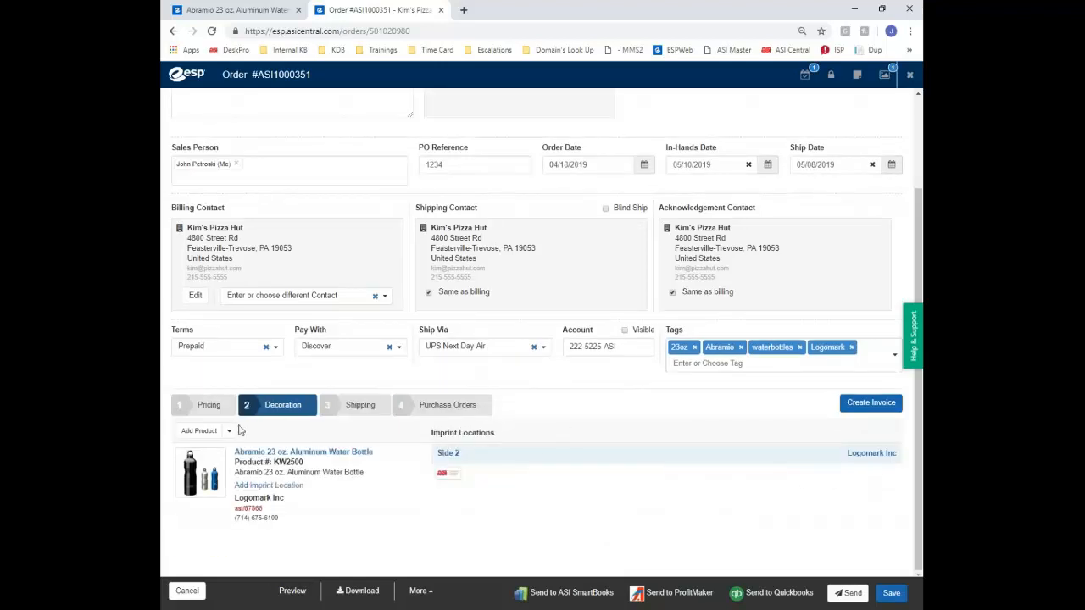
click(212, 405)
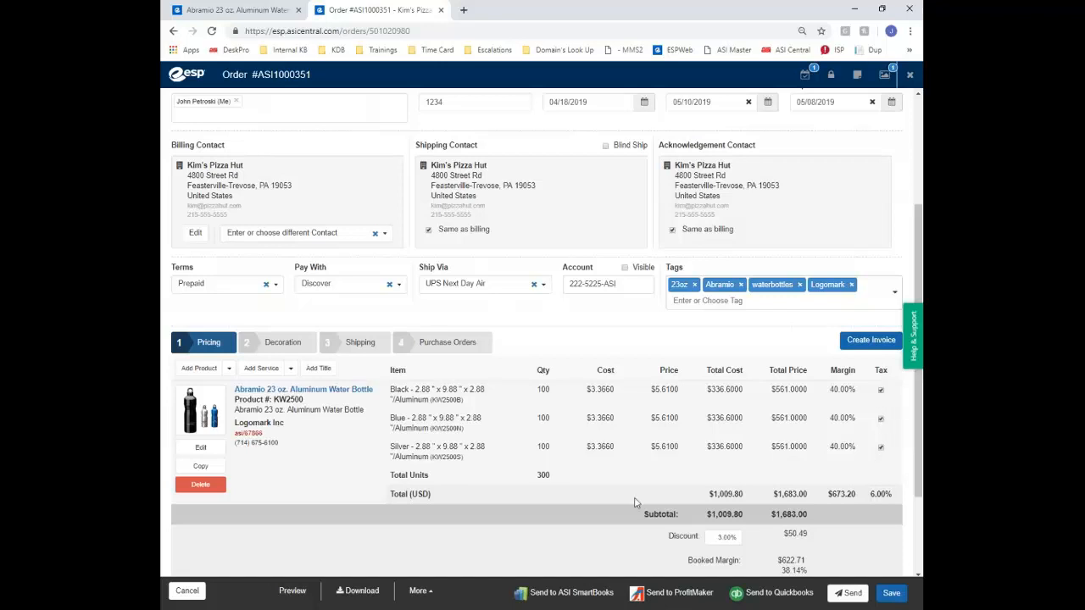
scroll(634, 503, down, 3)
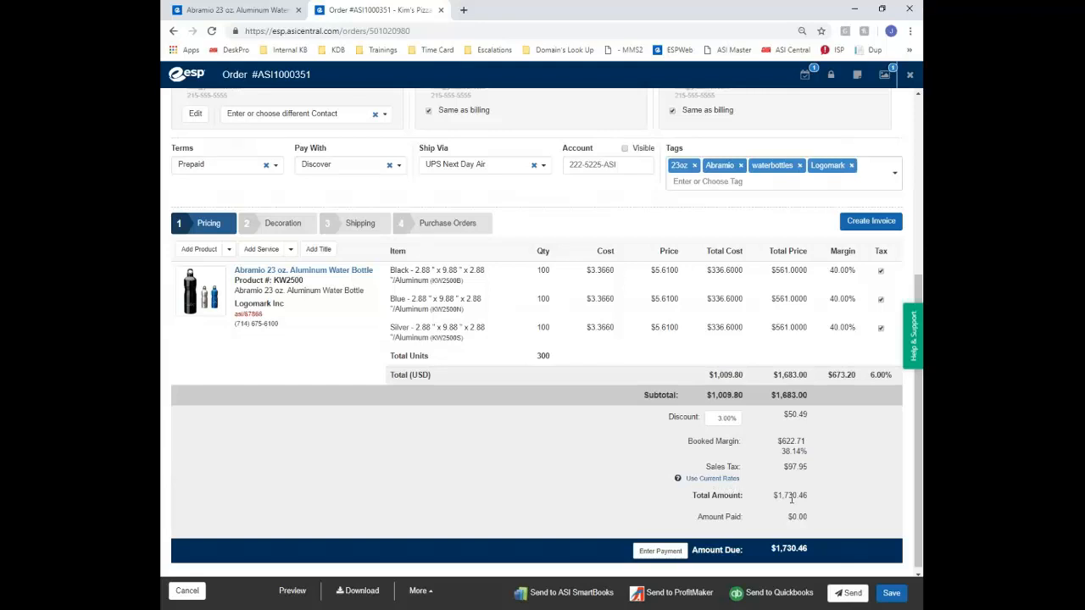
click(671, 553)
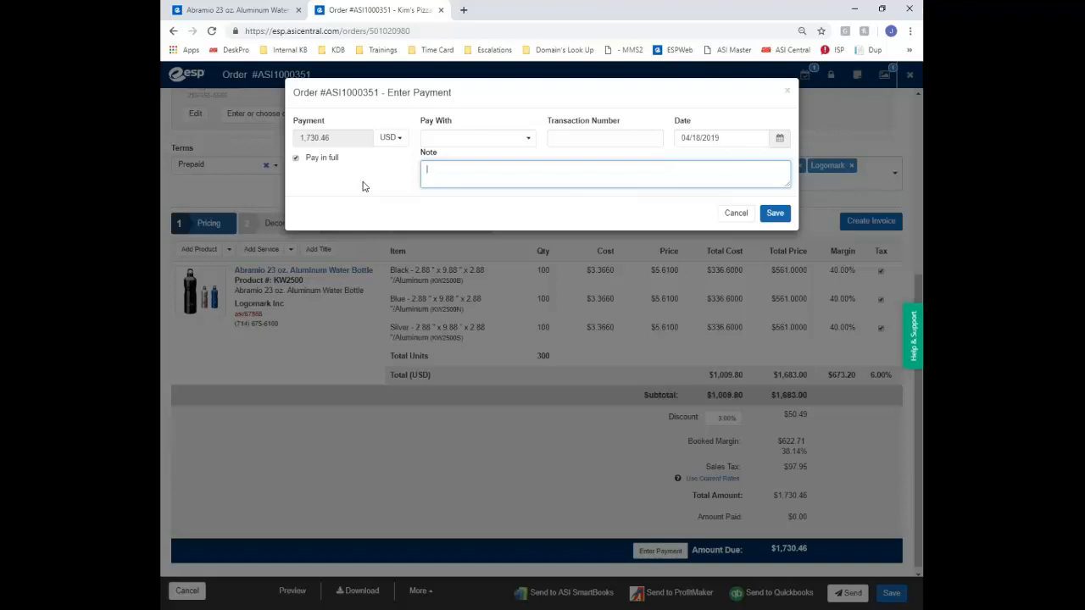
click(295, 160)
click(353, 139)
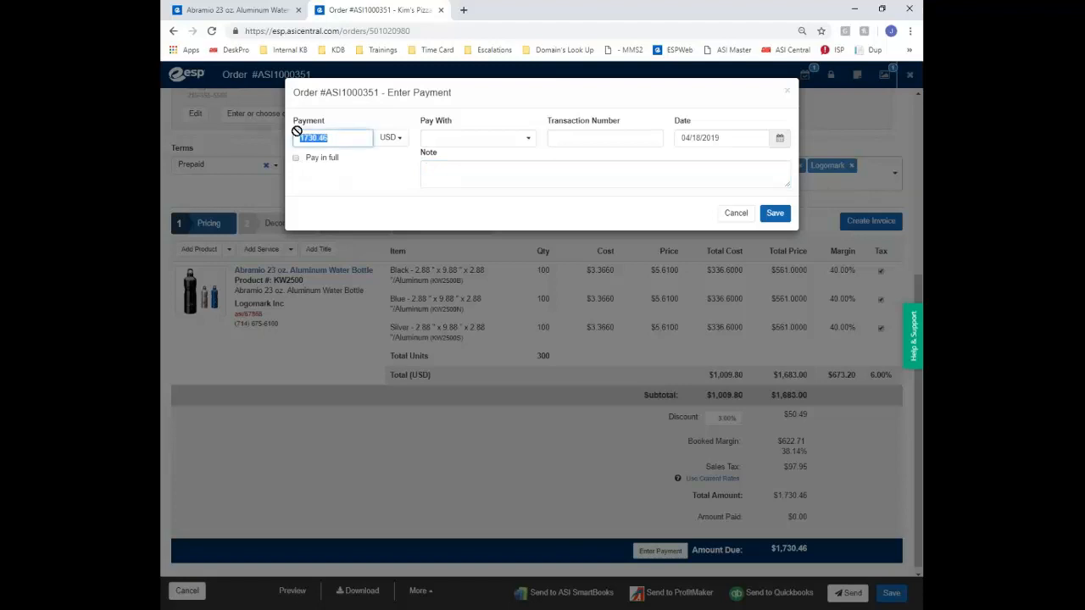
click(386, 137)
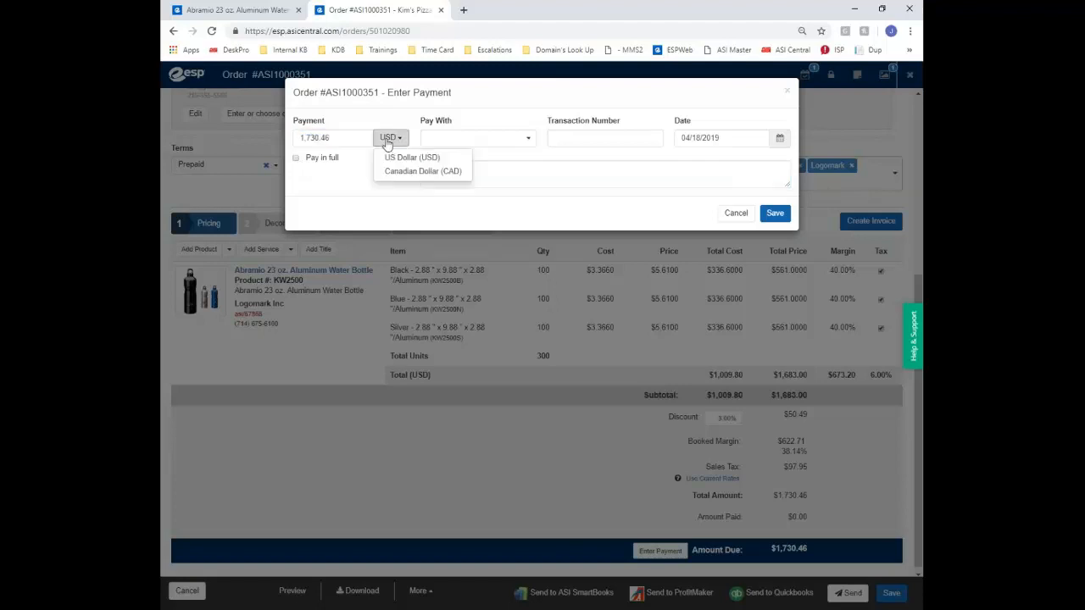
click(474, 139)
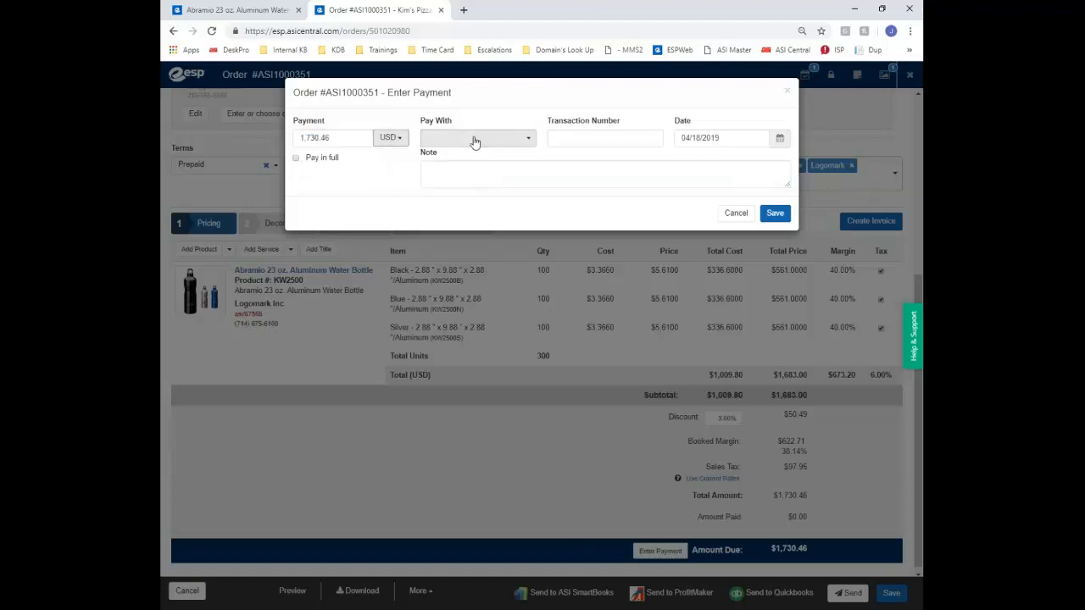
click(580, 140)
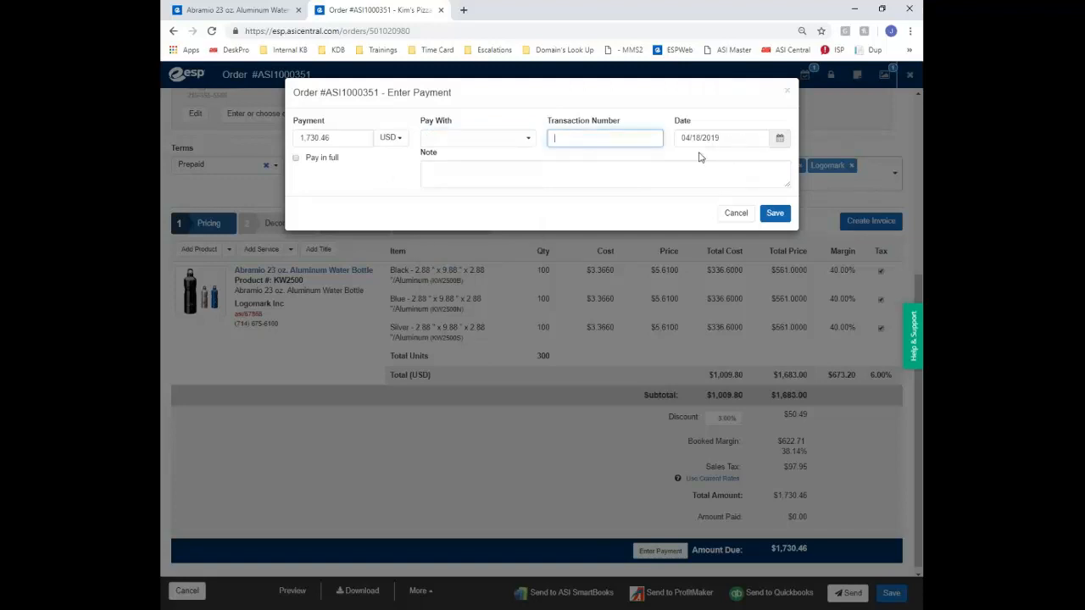
click(485, 169)
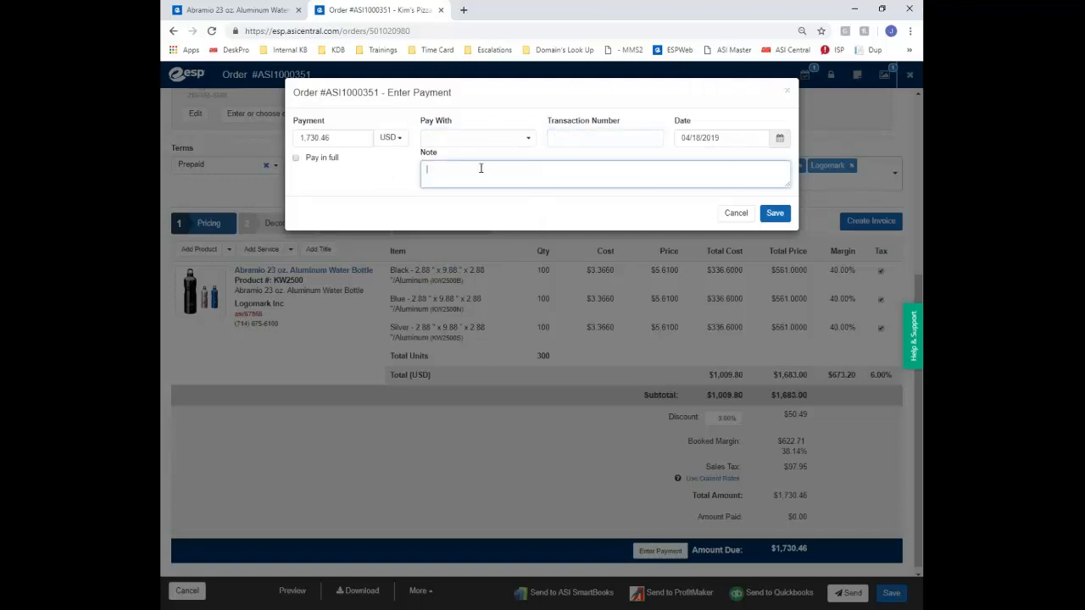
click(735, 213)
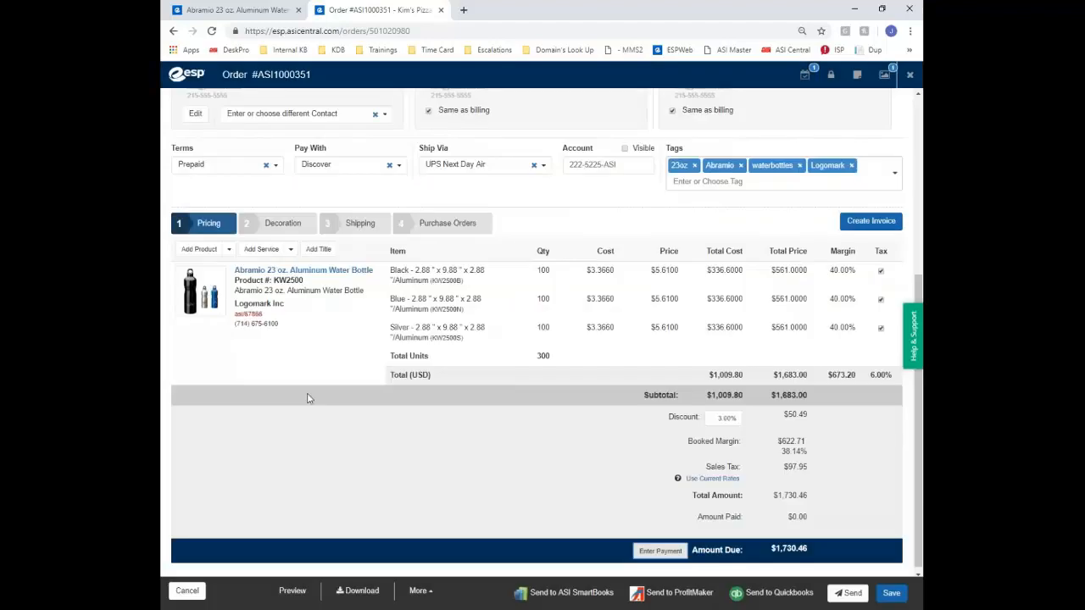
Edit the Abramio 23 oz. Aluminum Water Bottle product line from beneath its thumbnail
scroll(310, 399, down, 1)
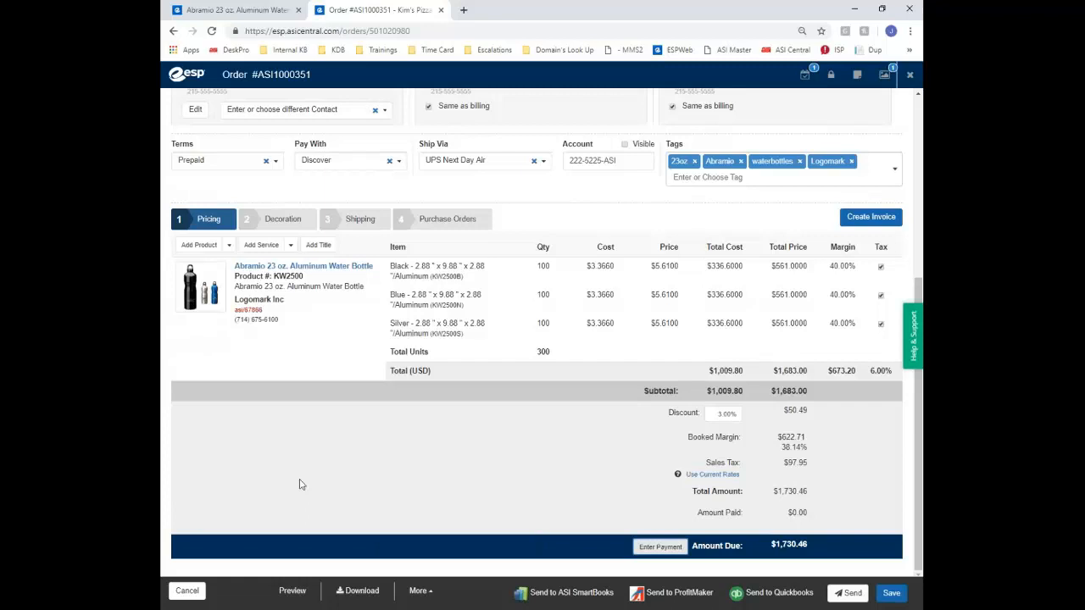
mouse_move(229, 362)
mouse_move(207, 313)
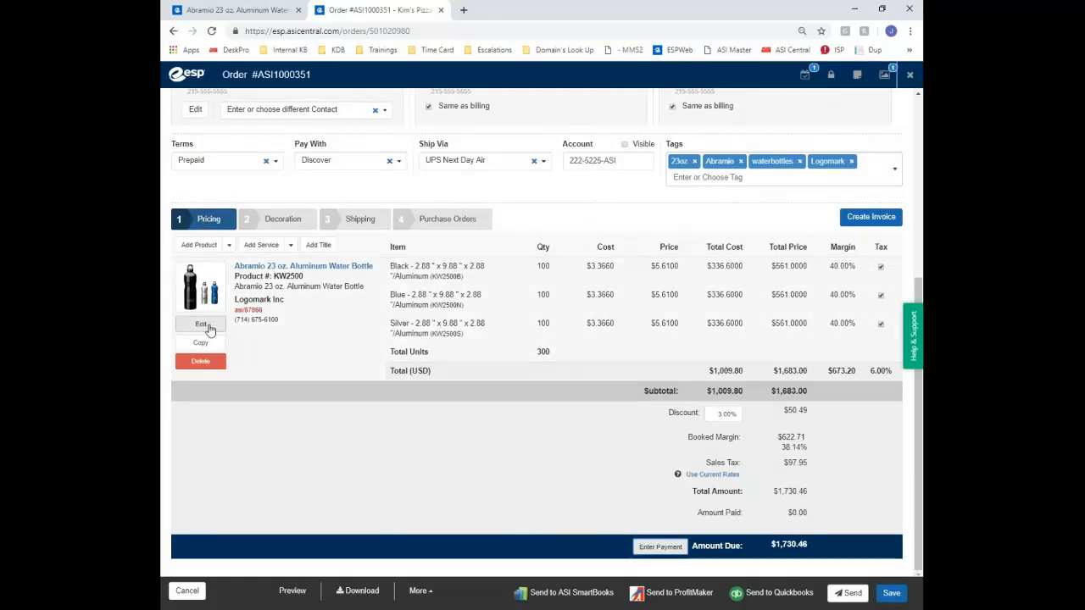
click(203, 324)
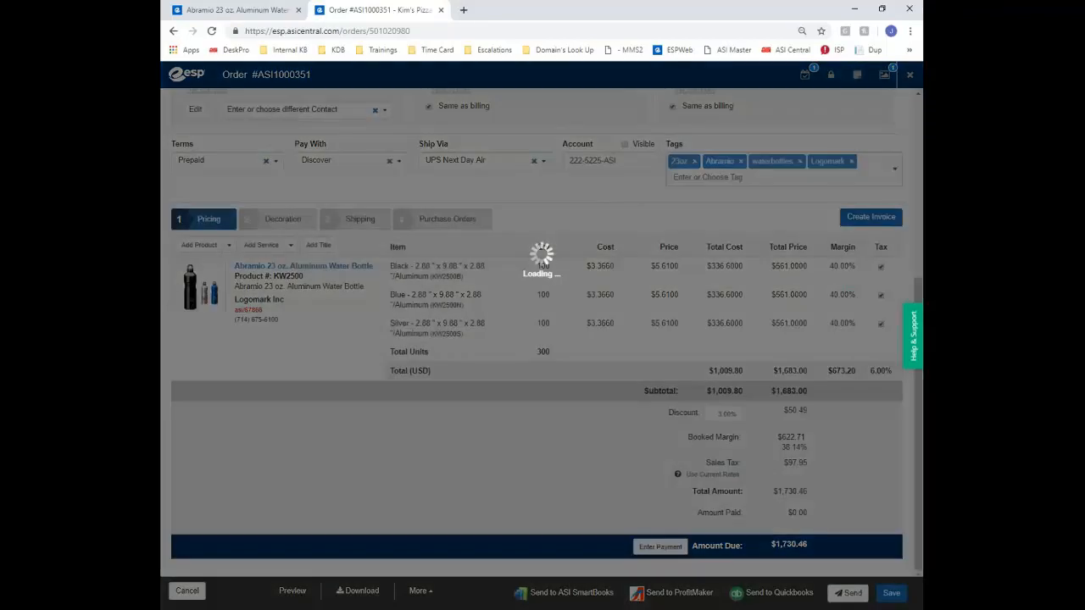
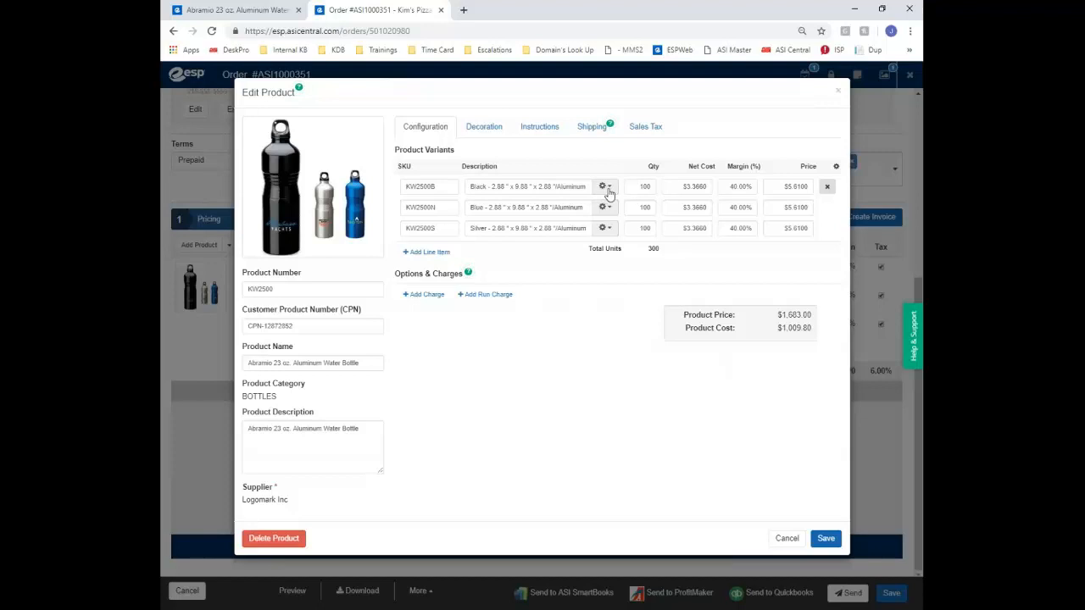
Inspect the Black variant's attributes, including its Aluminum material type
click(603, 188)
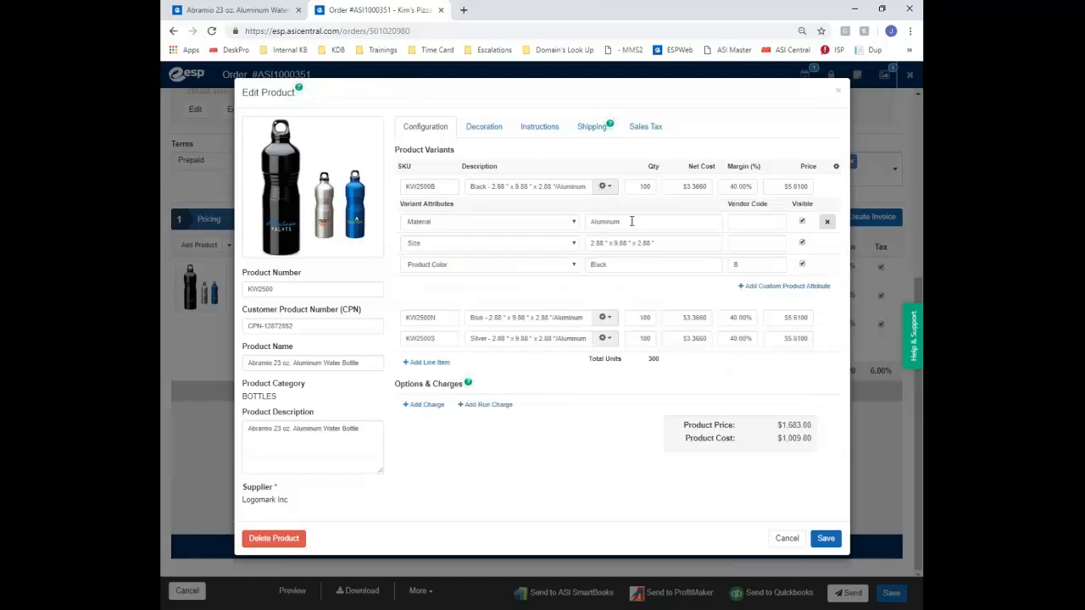
drag(632, 221, 558, 230)
click(502, 228)
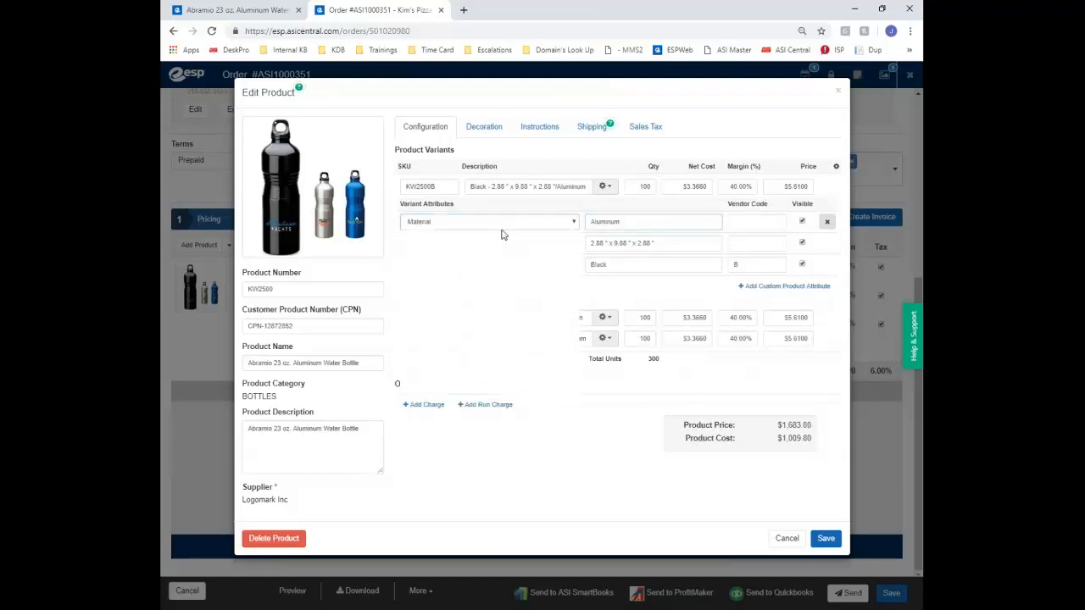
click(700, 226)
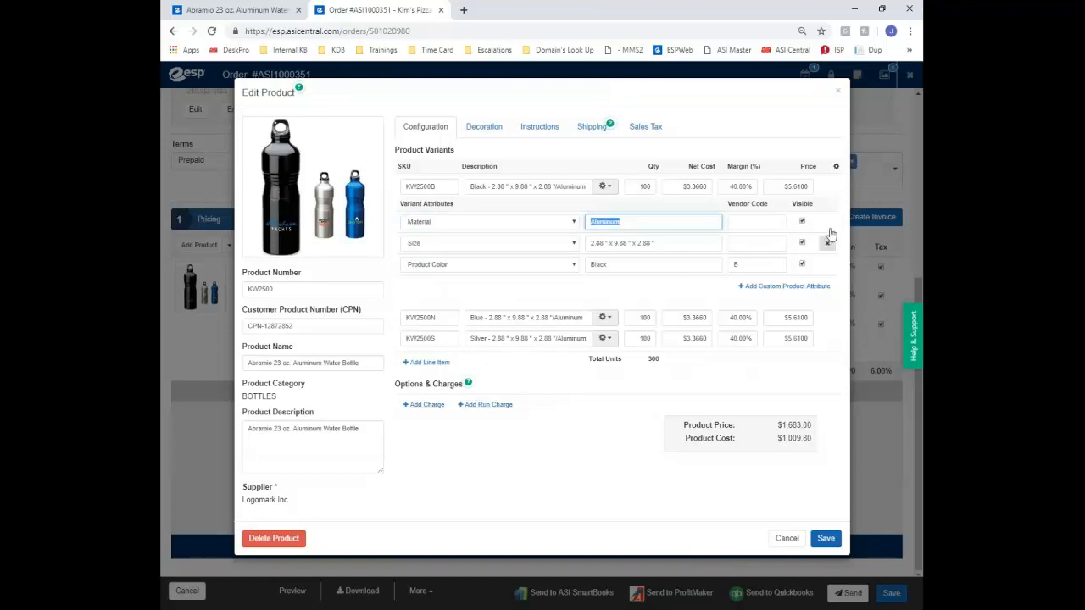
click(604, 187)
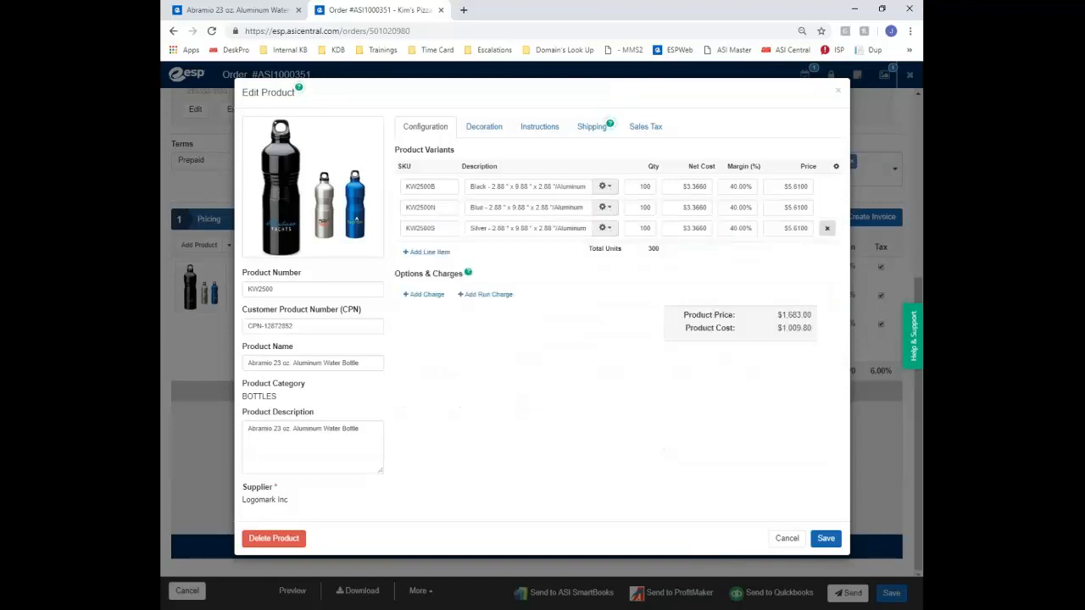
Try a $25 price on the Black row, restore the 40% margin, then view decoration details
double_click(646, 187)
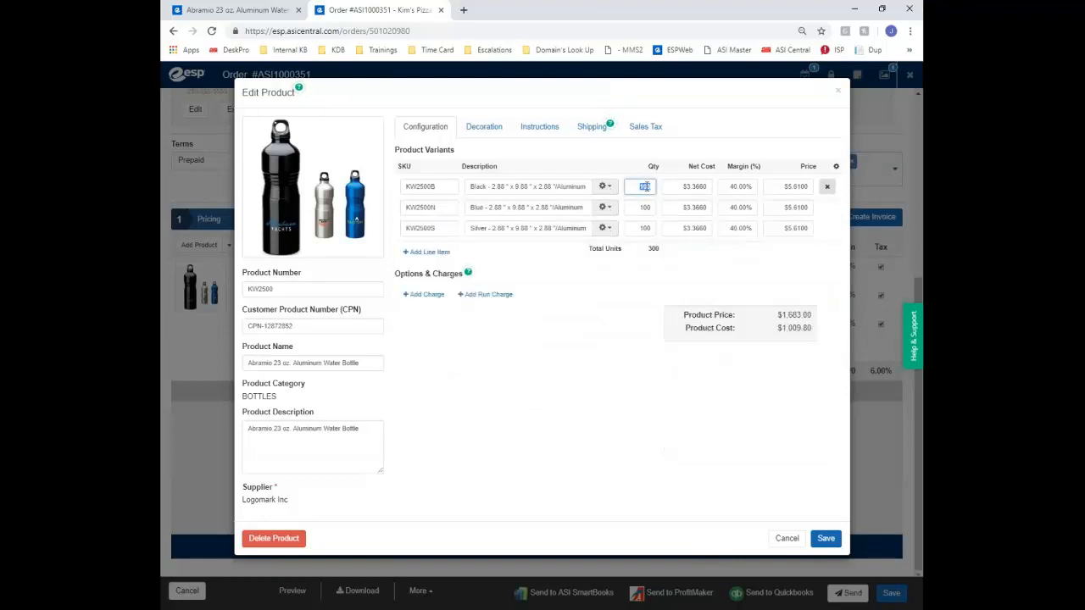
double_click(692, 187)
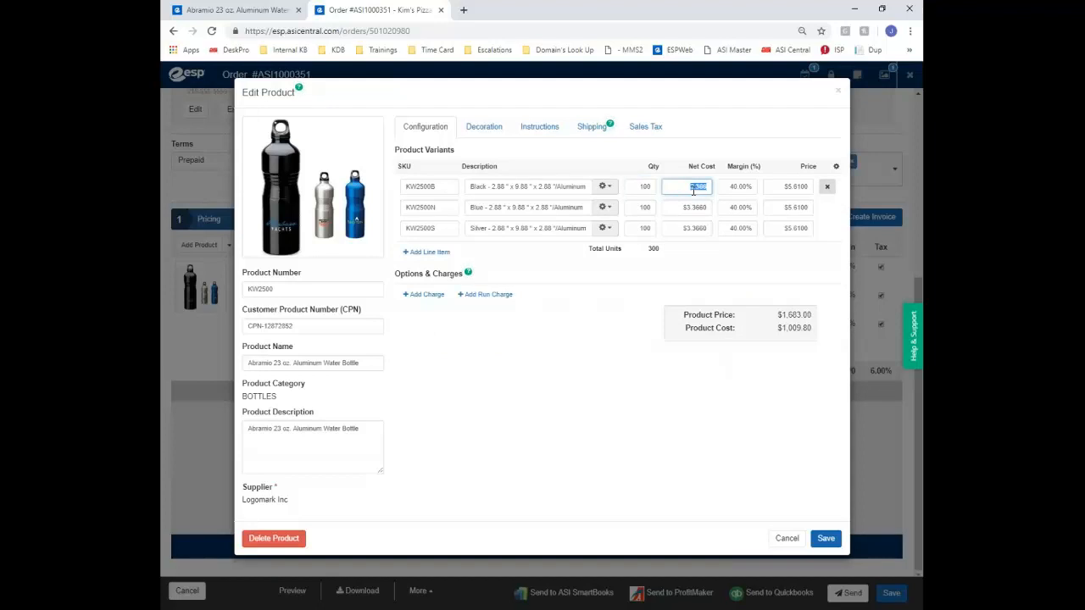
double_click(744, 187)
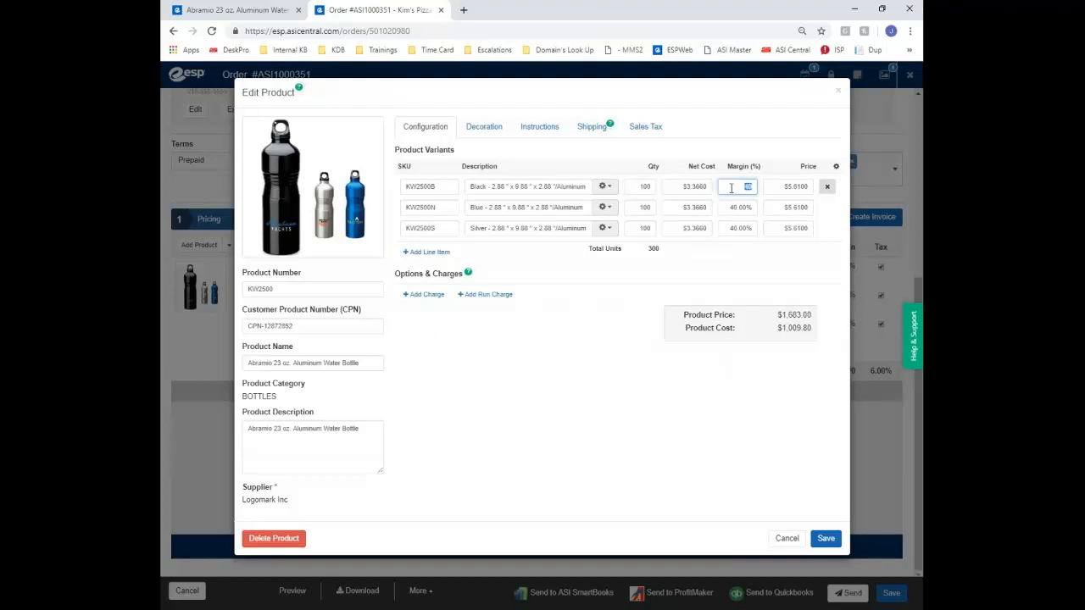
double_click(802, 186)
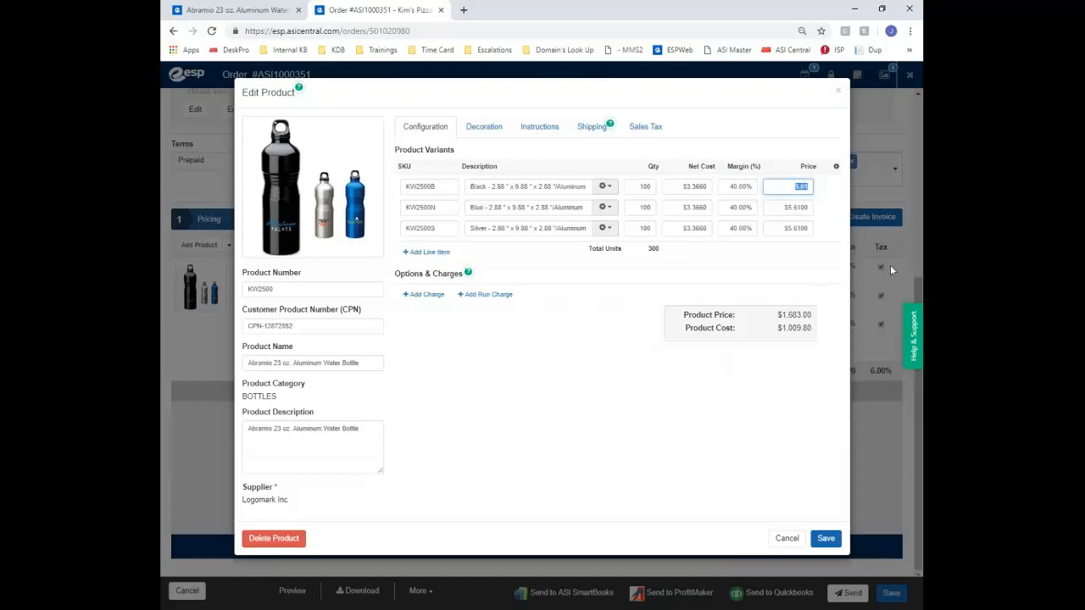
text(25)
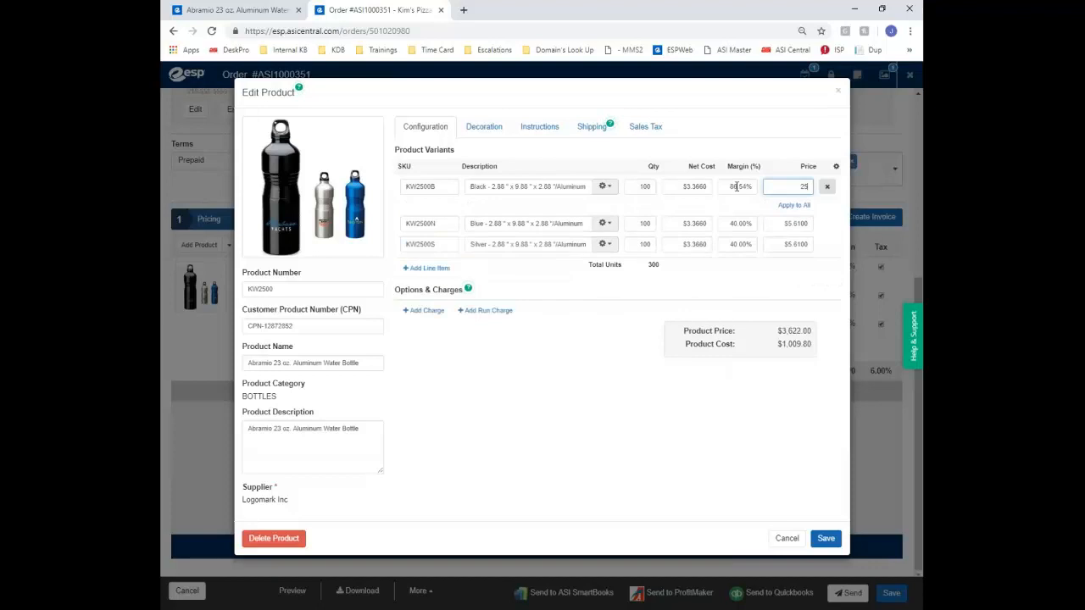
click(736, 186)
text(40)
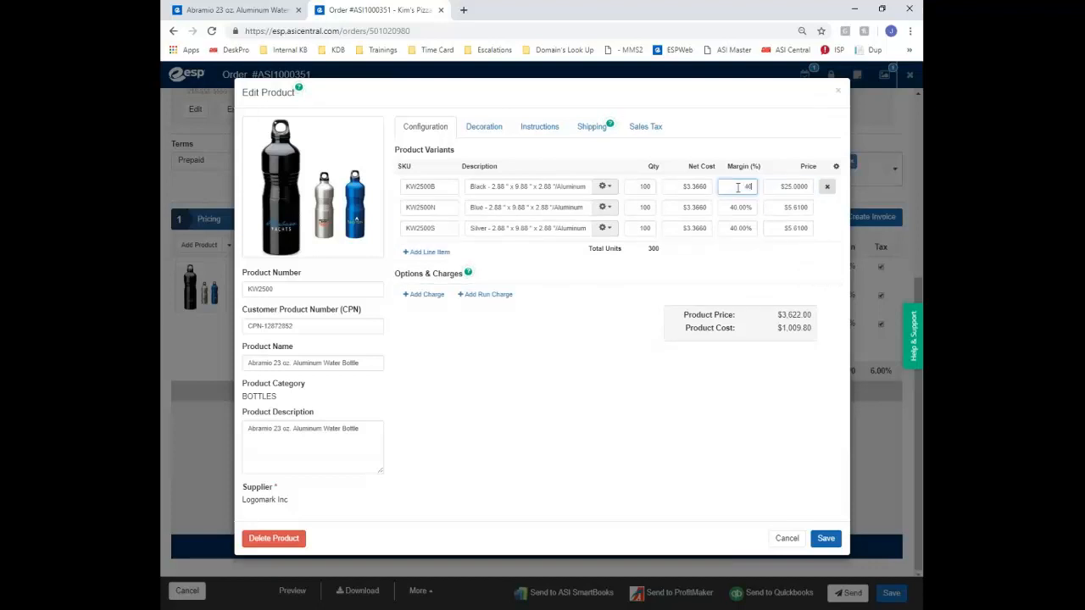
click(750, 115)
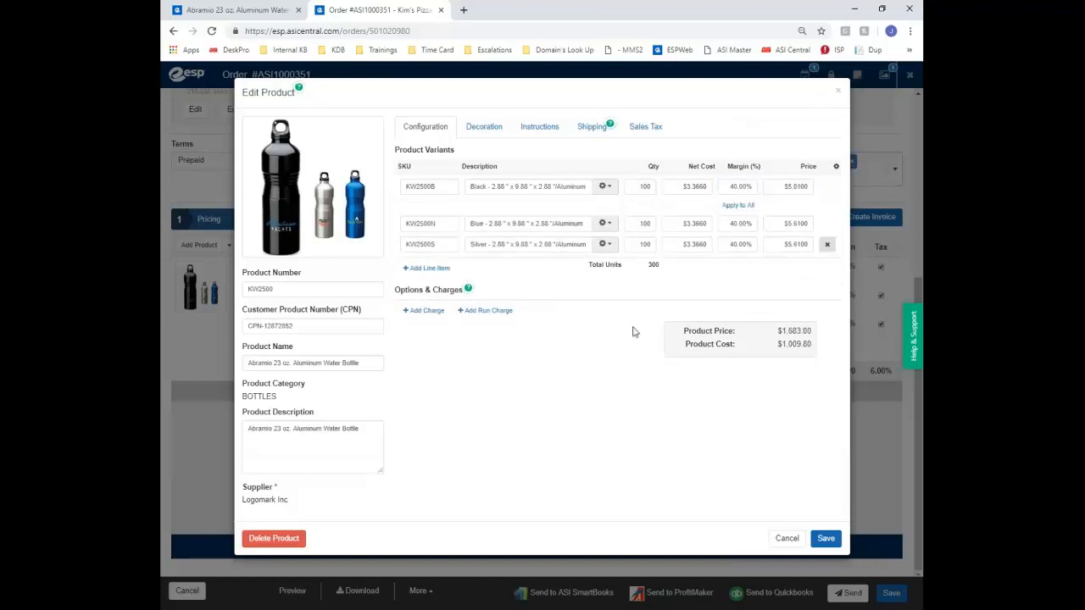
click(492, 132)
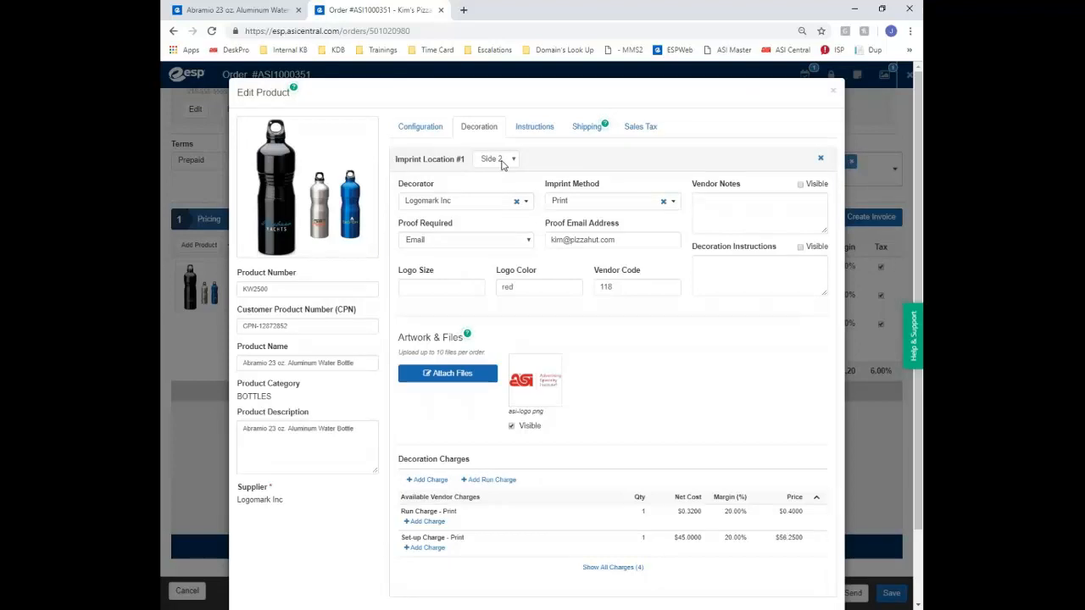
Close the extra bottle browser tab and review the vendor notes, logo size and logo color
click(298, 10)
click(613, 106)
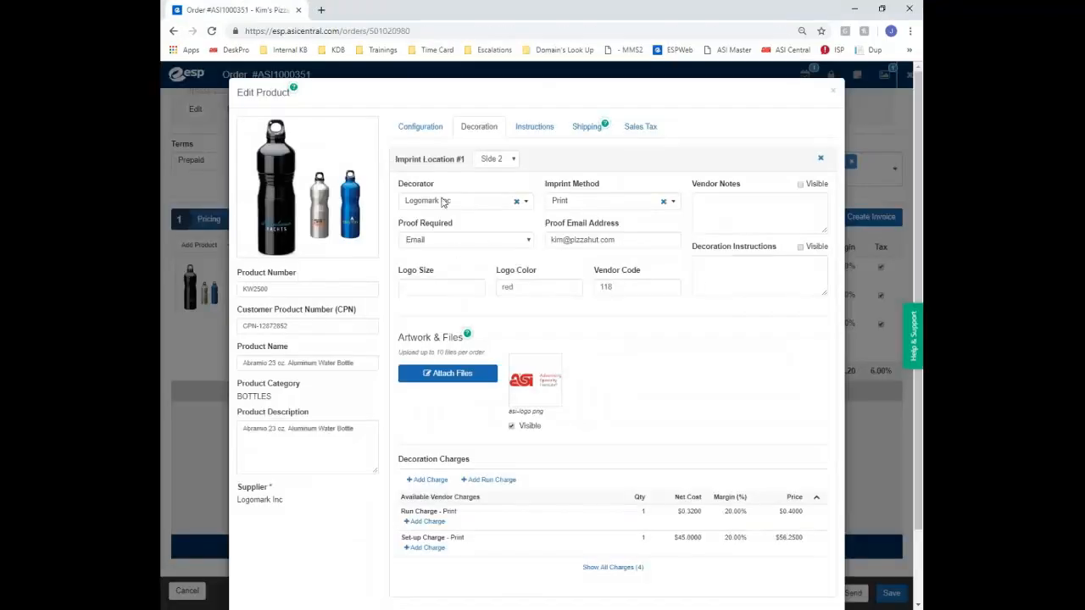
click(696, 200)
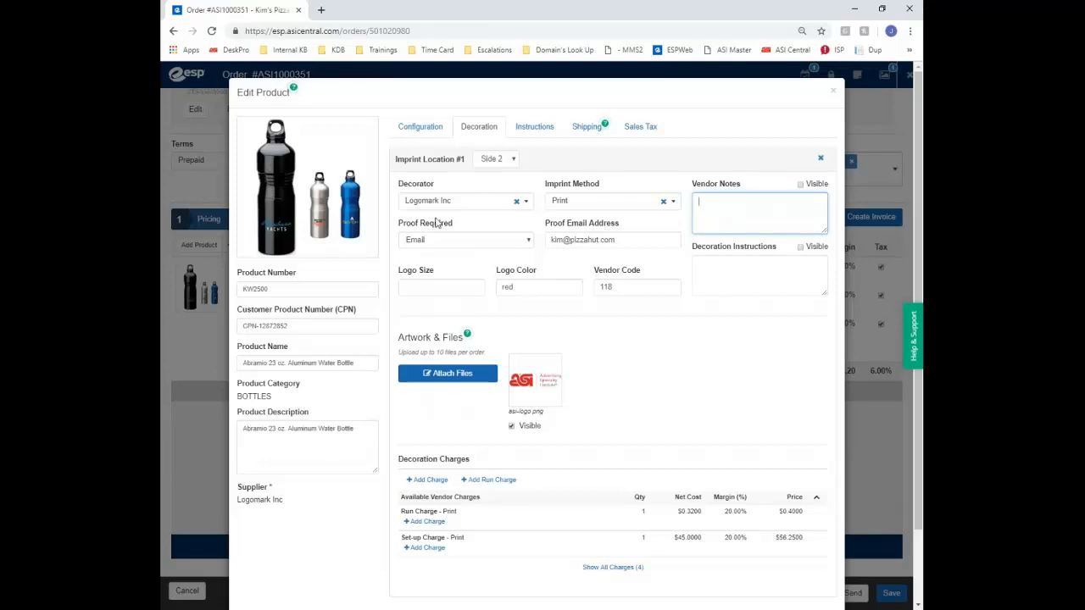
click(448, 286)
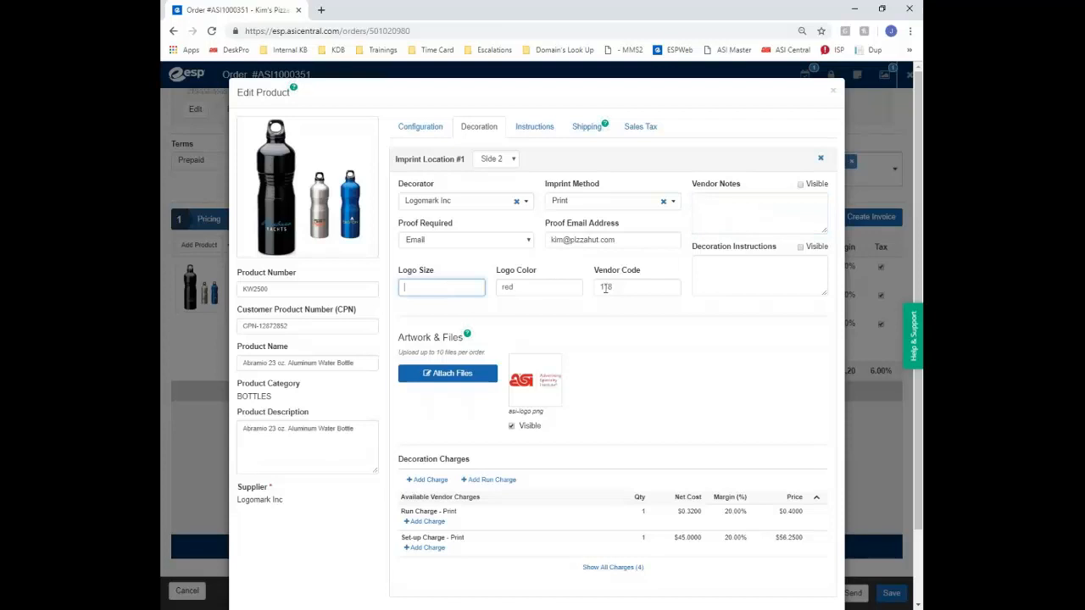
click(556, 290)
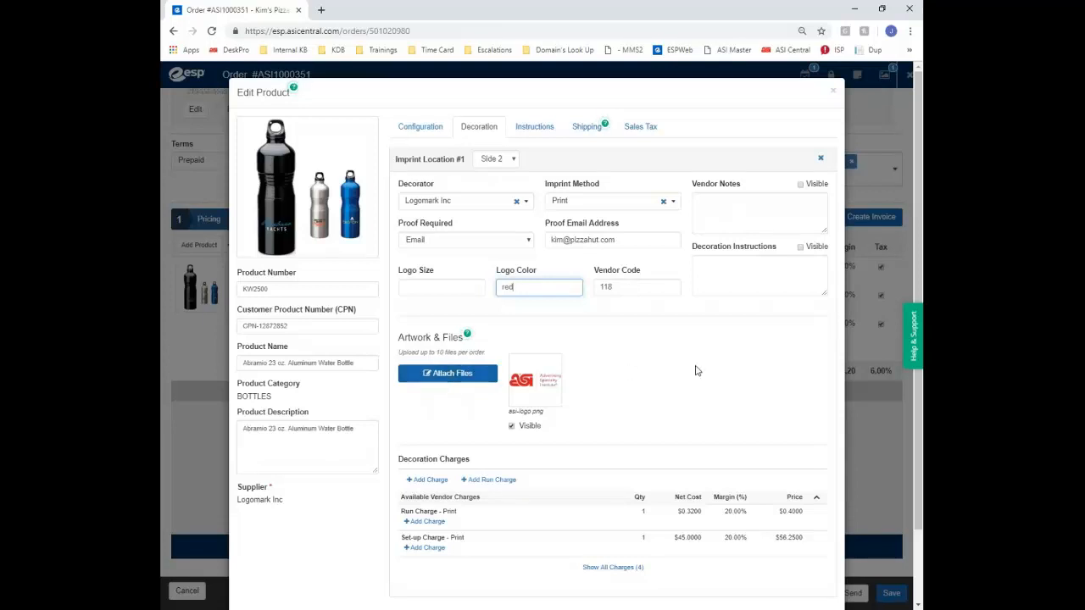
scroll(556, 303, down, 2)
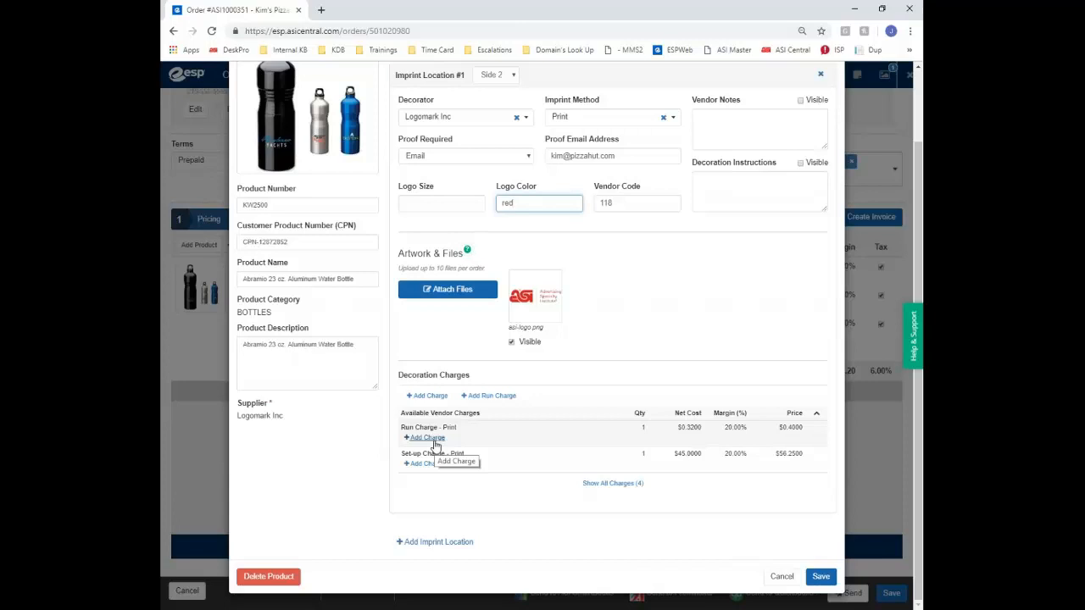
Add Run and Set-up print charges, with the run charge following the 300-unit quantity
click(433, 438)
click(427, 501)
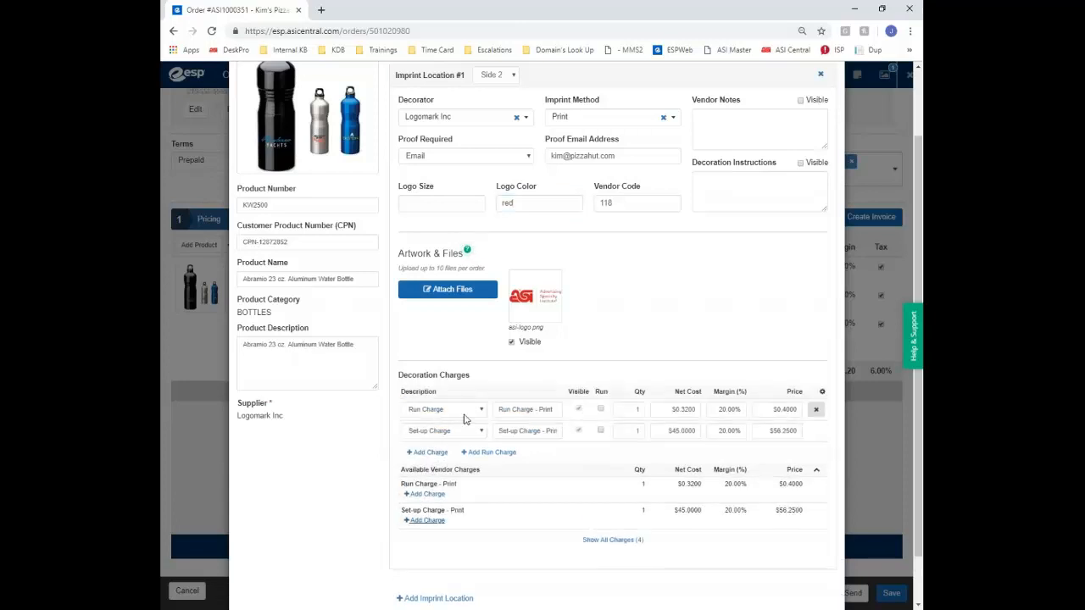
click(600, 409)
scroll(436, 131, up, 2)
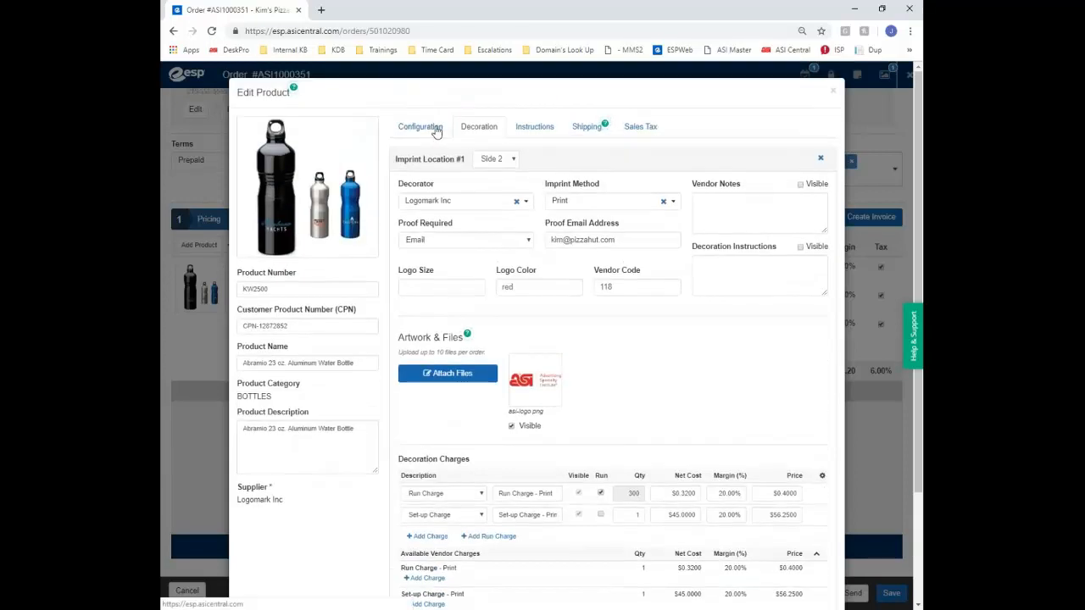
Set the Black bottle quantity to 200 on the Configuration tab
click(421, 126)
click(646, 187)
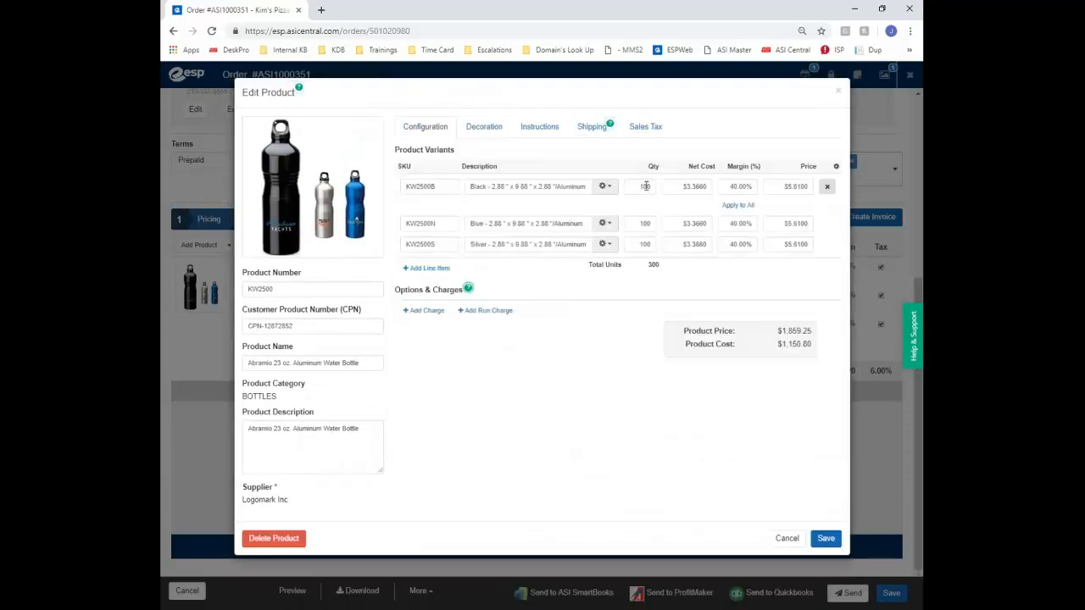
text(20)
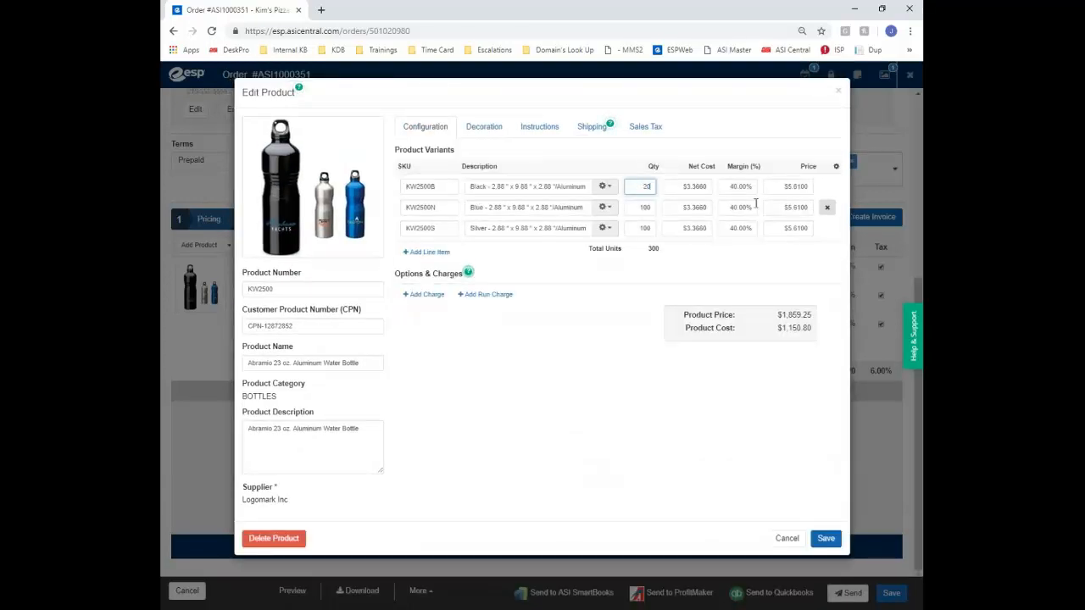
Check that both decoration charges now cover 400 units, toggling Set-up Run on and back off
click(475, 129)
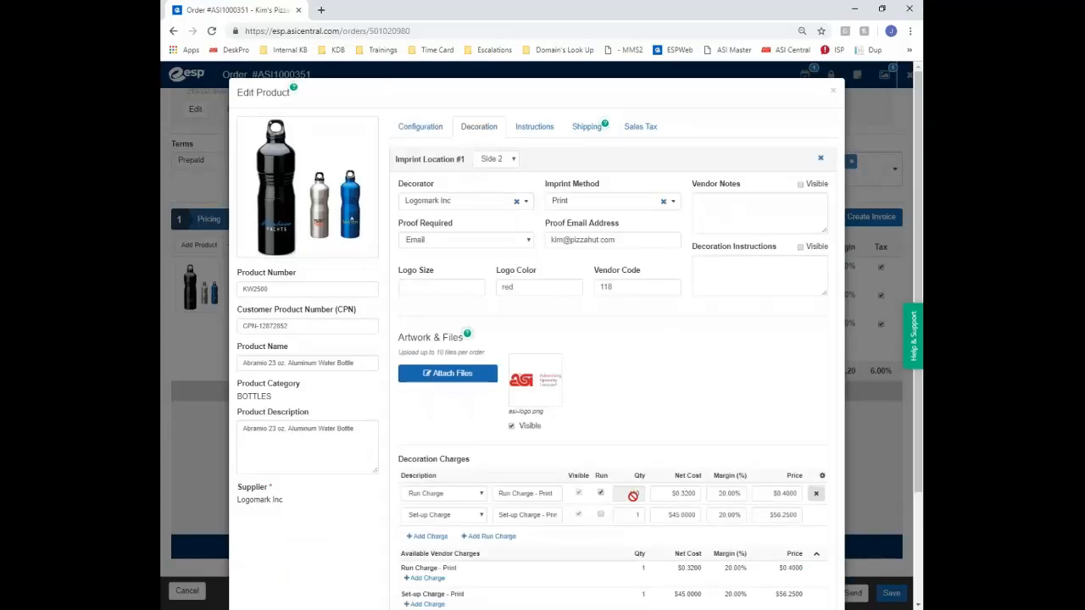
scroll(647, 404, down, 2)
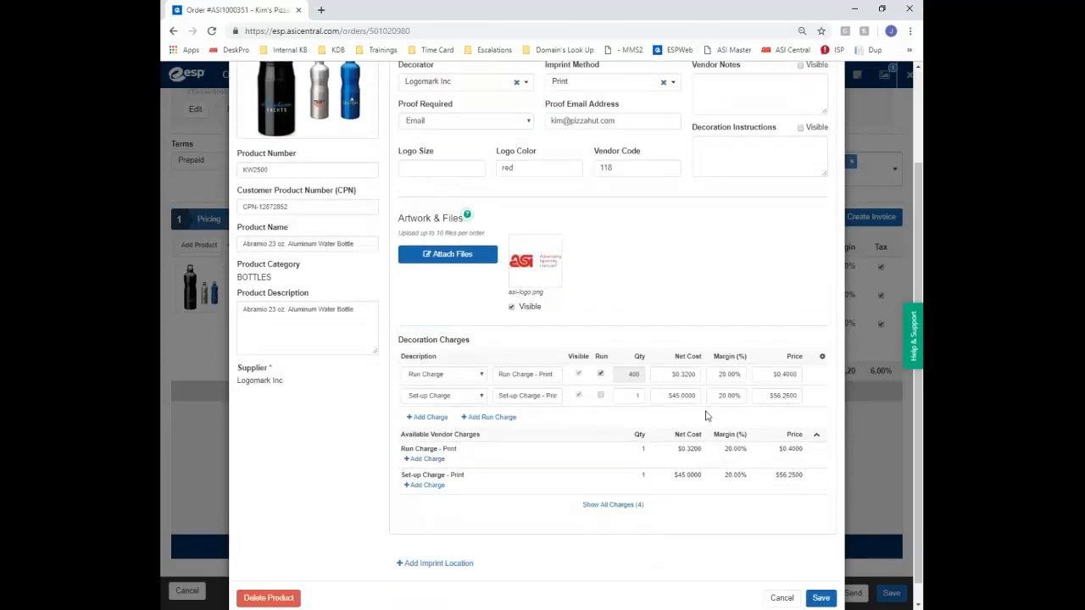
click(601, 395)
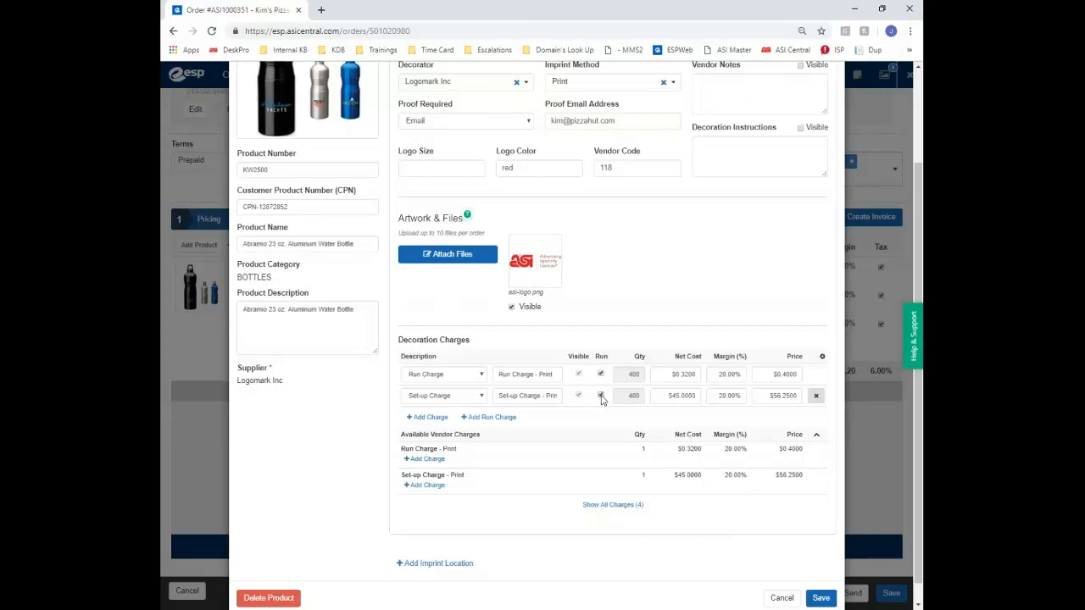
click(601, 396)
click(733, 375)
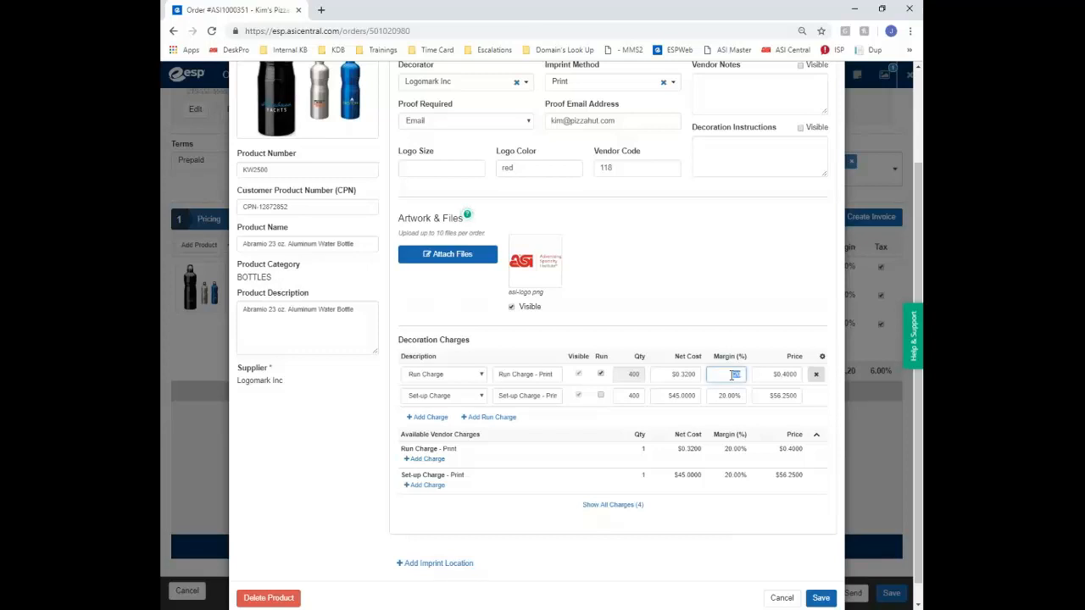
key(Tab)
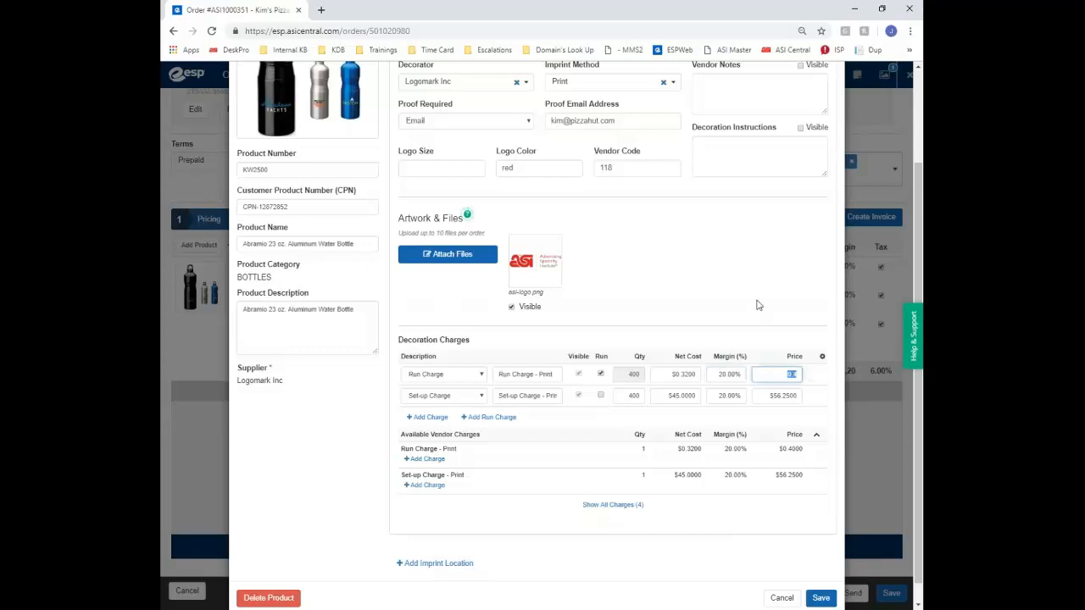
click(530, 525)
scroll(531, 527, up, 2)
scroll(814, 561, down, 3)
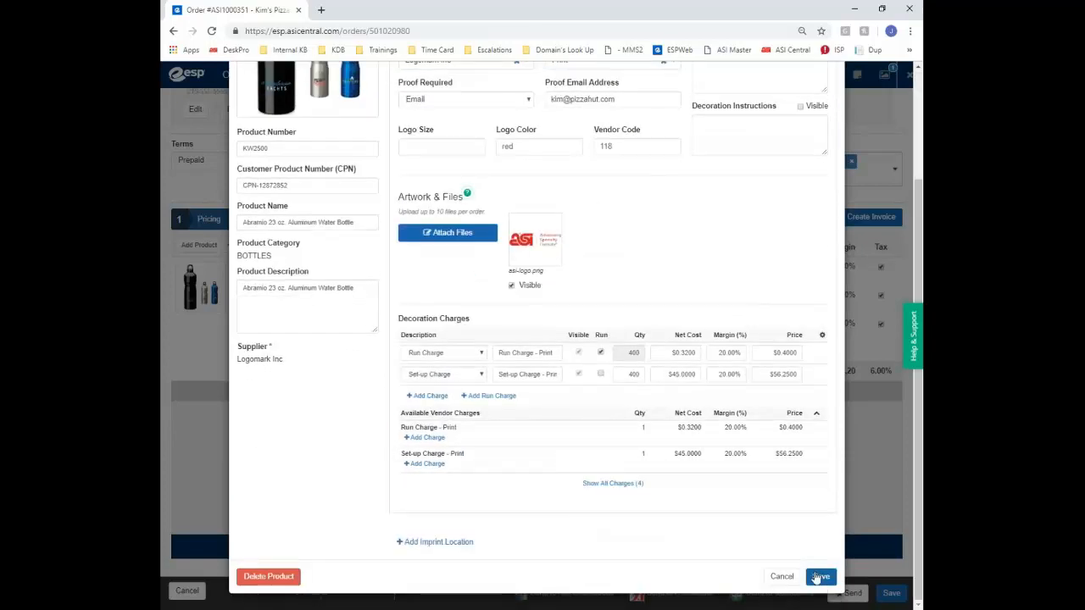
scroll(618, 213, up, 3)
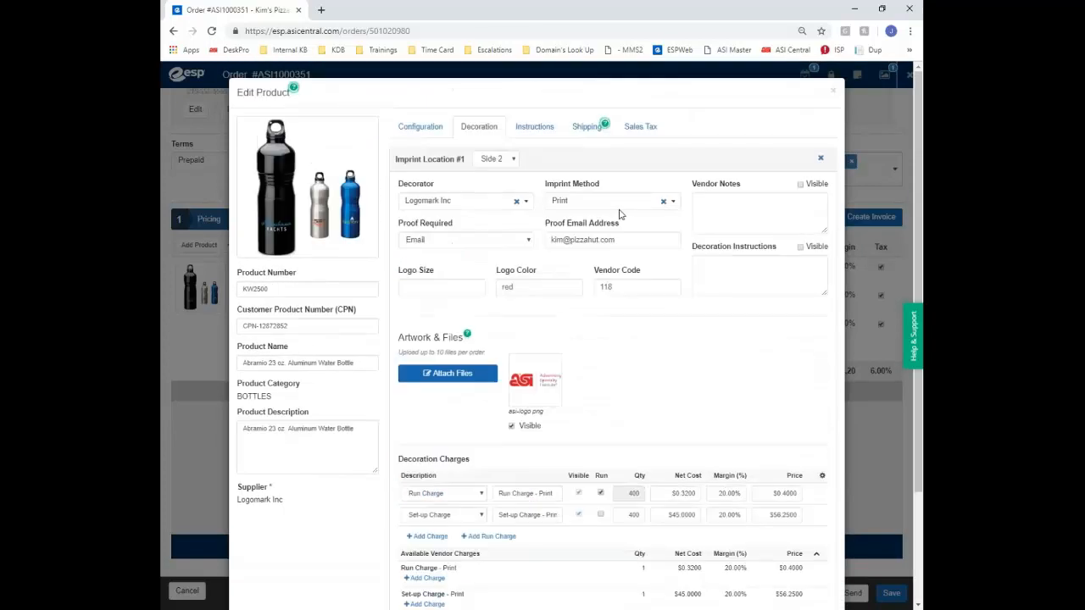
Try the instruction types and settle on Supplier - Purchase Order
click(525, 128)
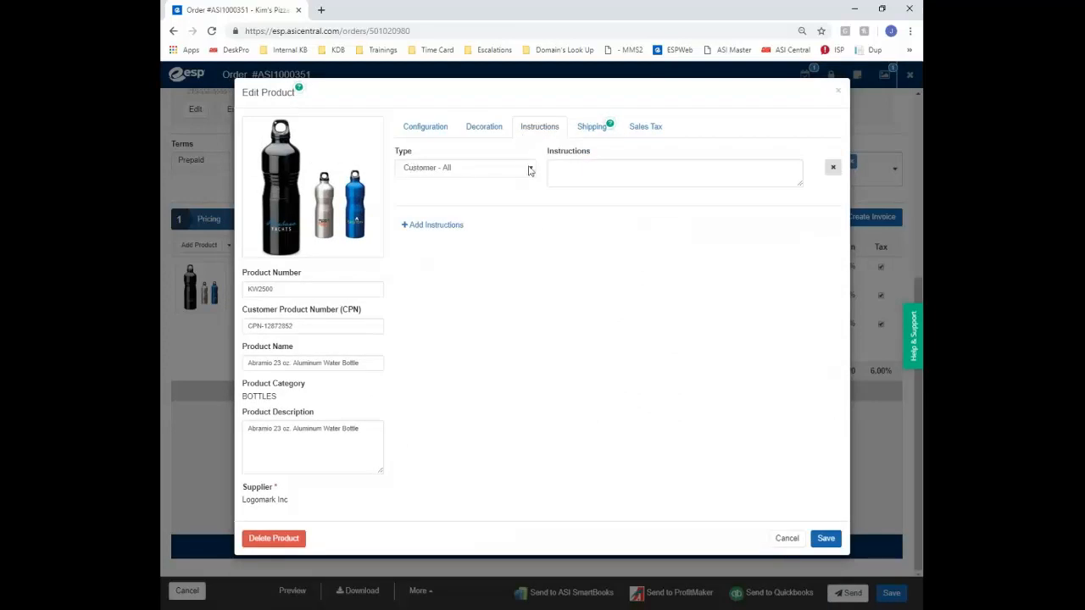
click(463, 173)
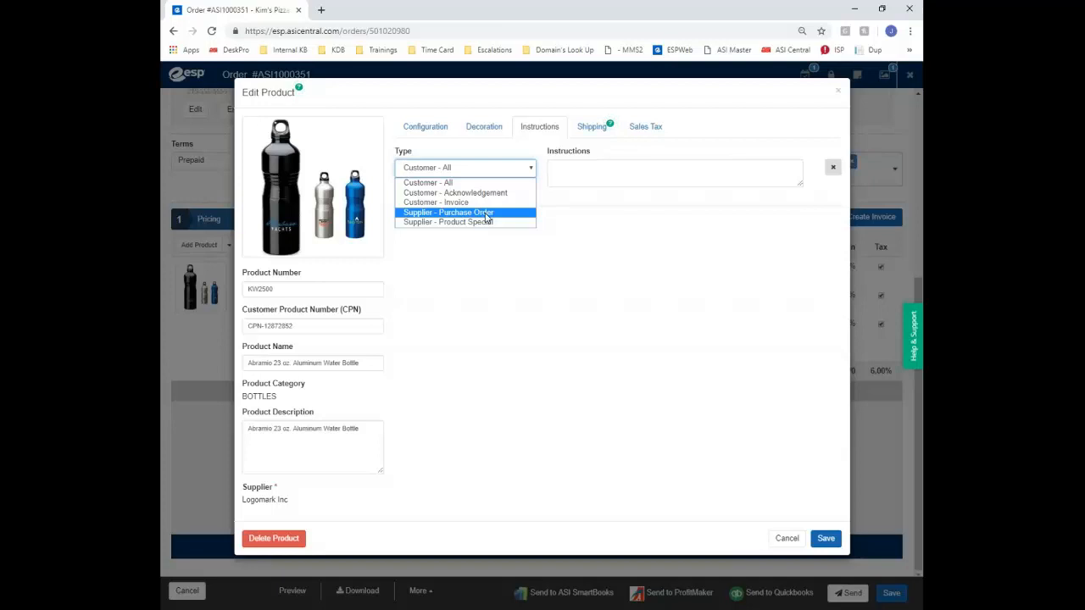
click(487, 213)
click(531, 168)
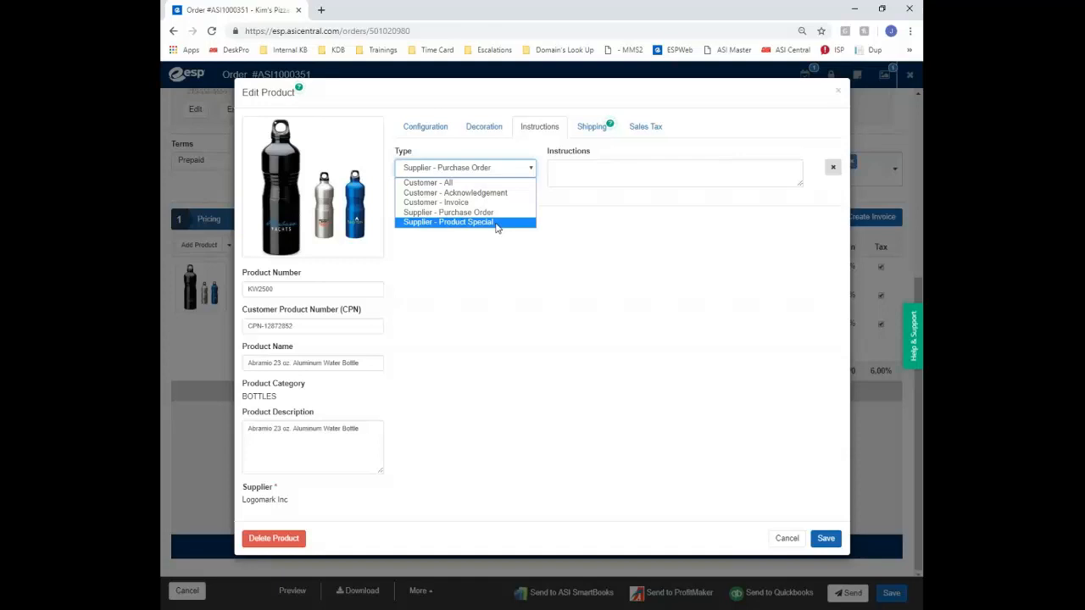
click(497, 222)
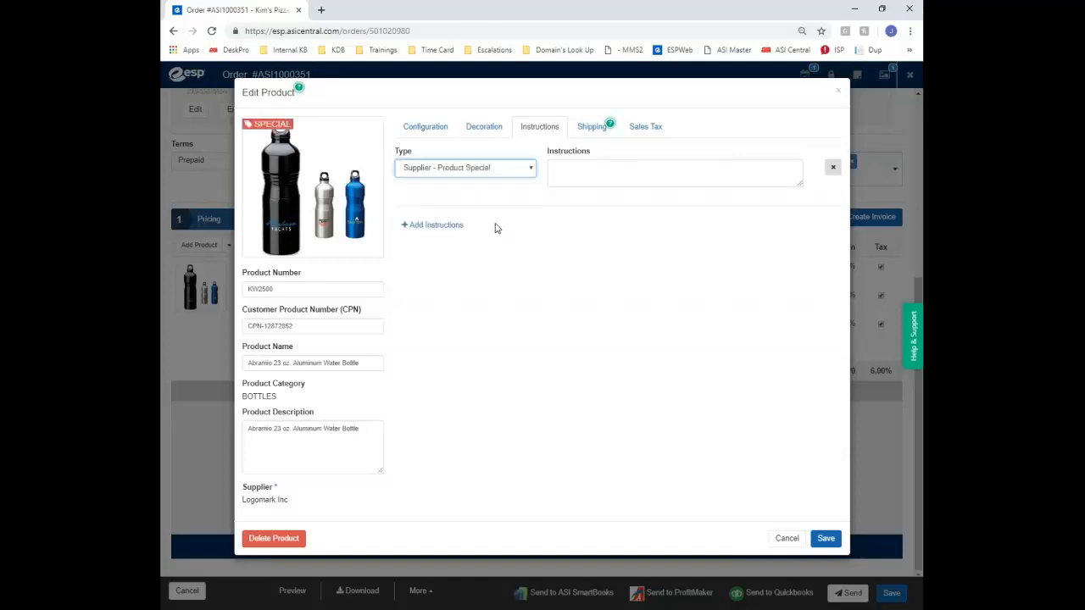
click(580, 170)
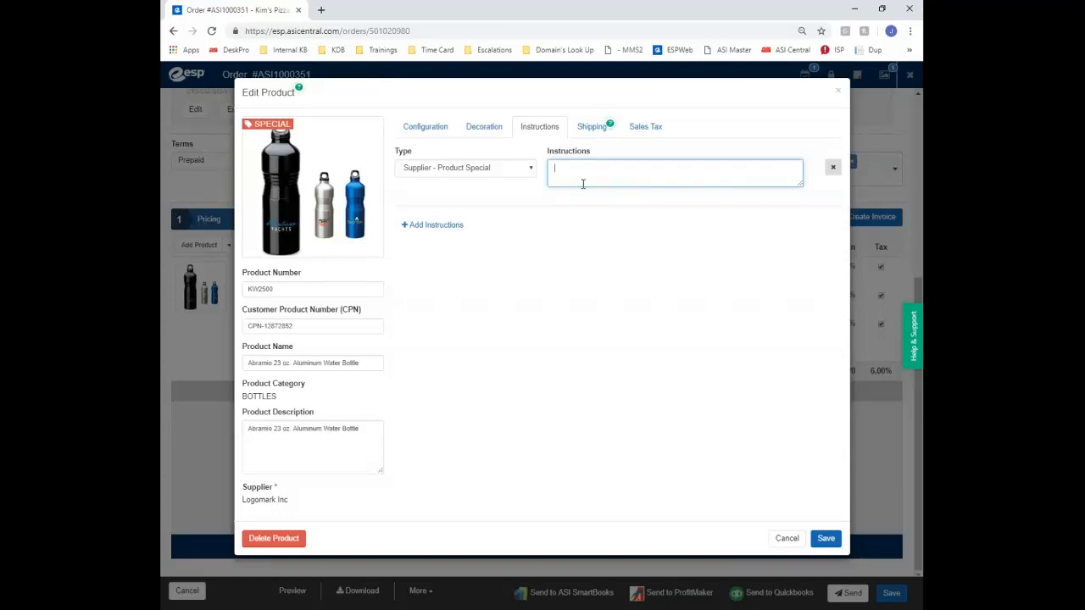
mouse_move(252, 129)
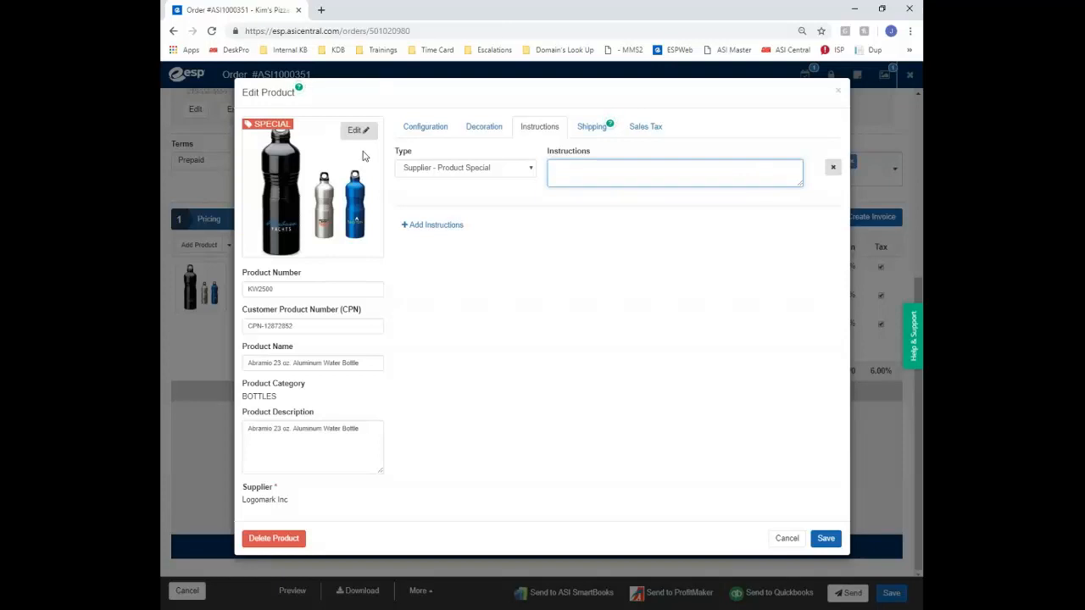
click(527, 172)
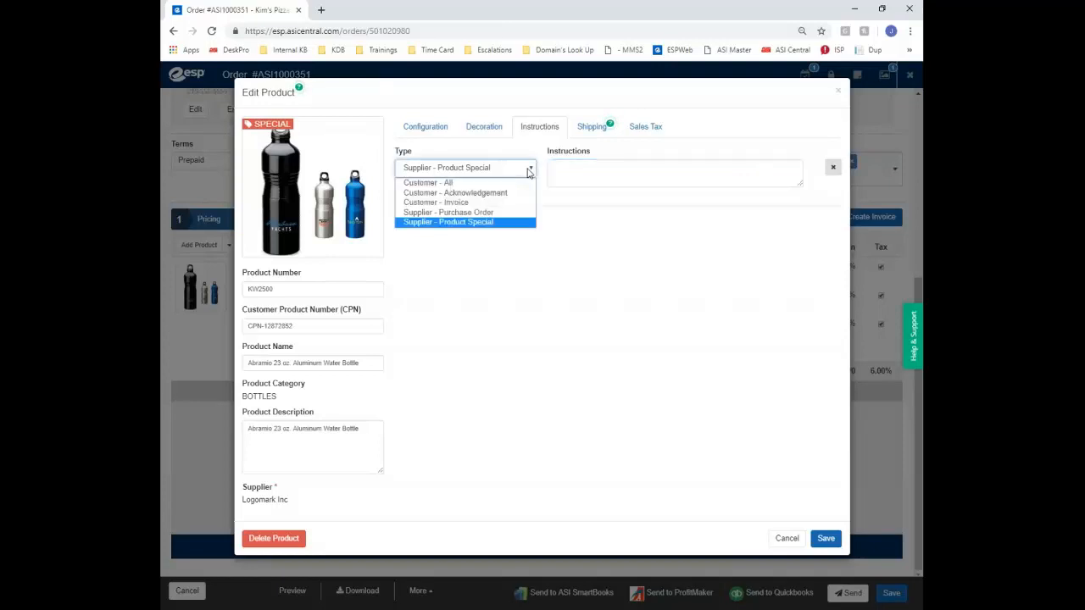
click(534, 209)
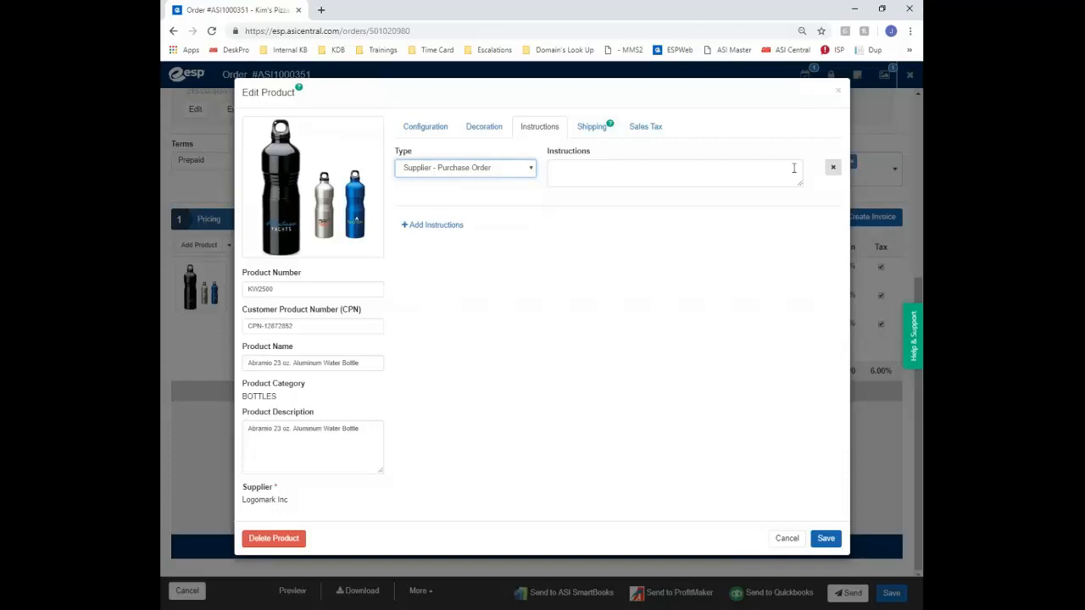
Add two extra instruction entries, then remove both, leaving one
click(424, 225)
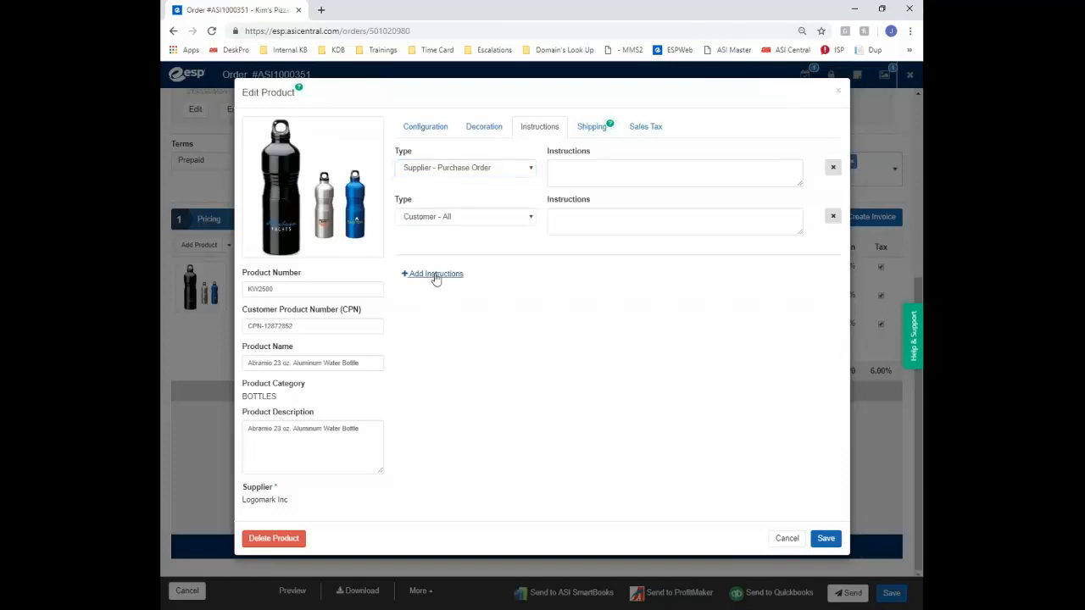
click(434, 274)
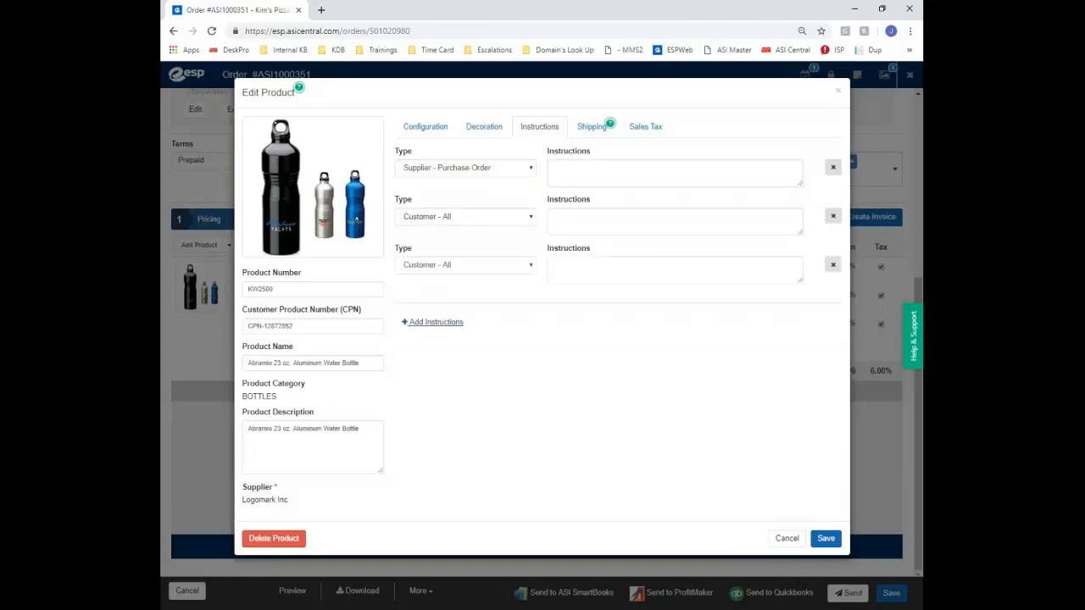
click(832, 267)
click(833, 217)
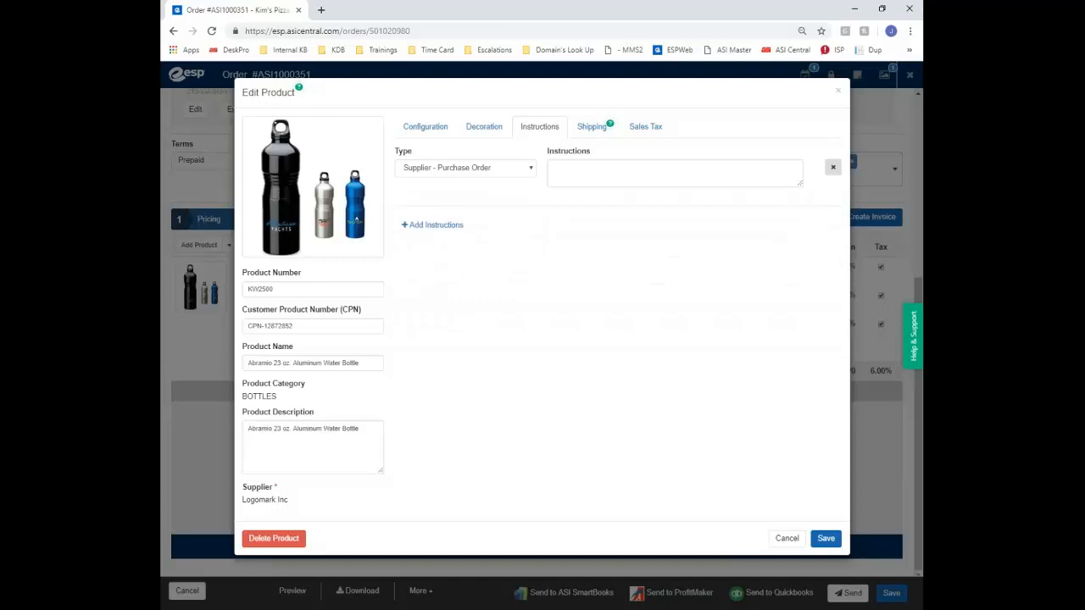
Show the bottle's shipping details: from Logomark Inc to the customer via UPS Next Day Air
click(589, 135)
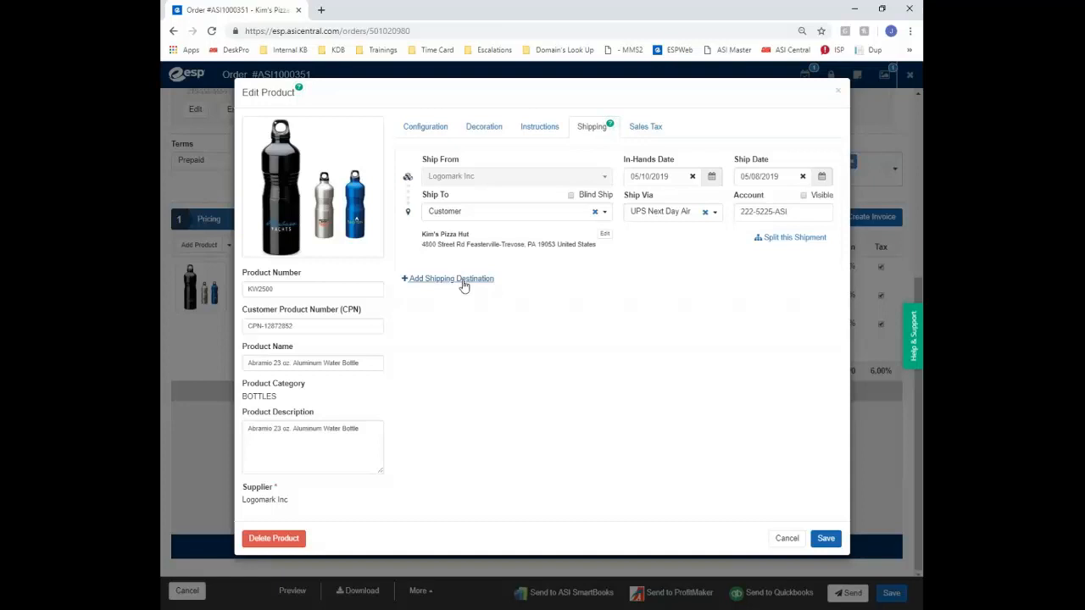
Split the bottle into a second shipment to the customer's Location 2, ready for quantities
click(790, 239)
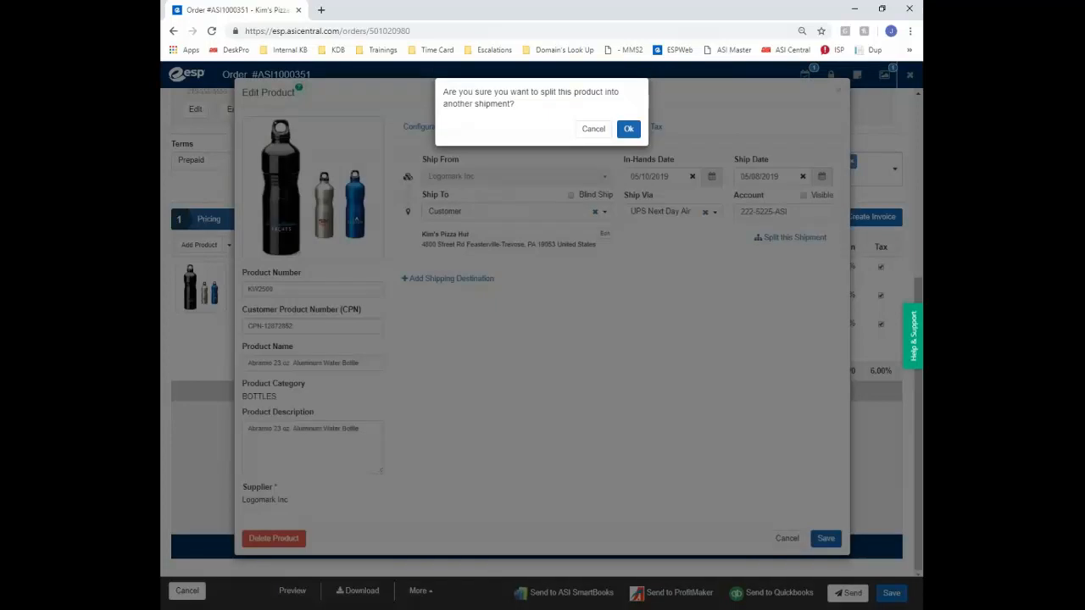
click(628, 133)
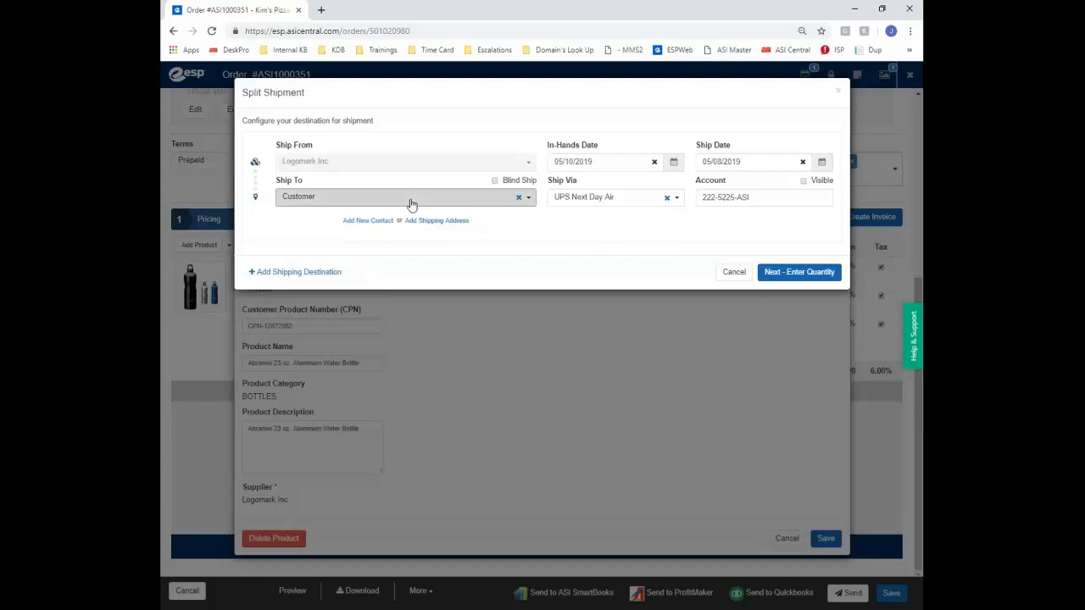
click(411, 204)
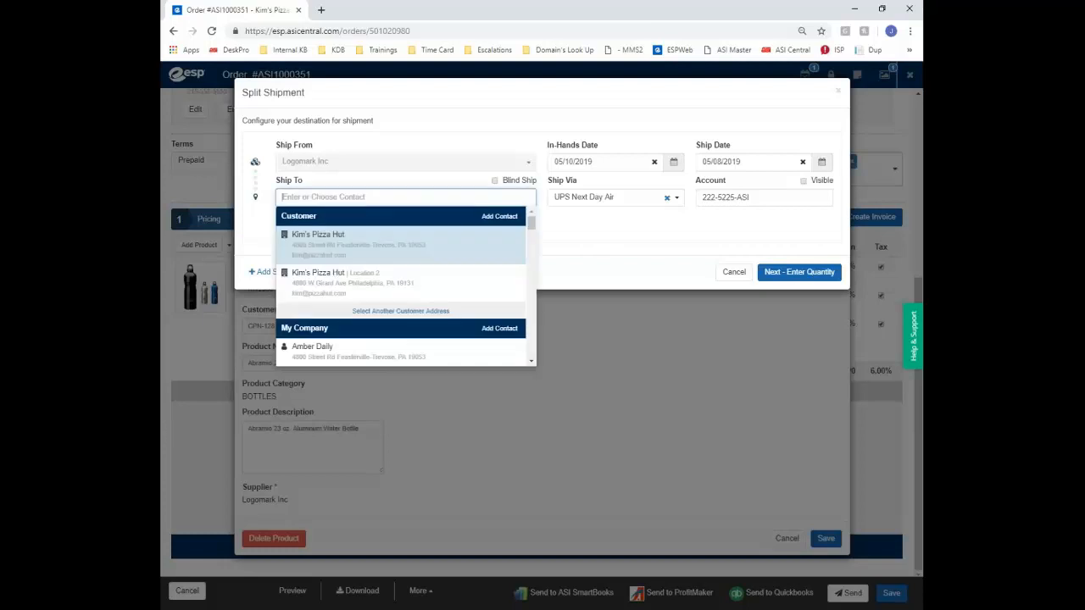
click(318, 281)
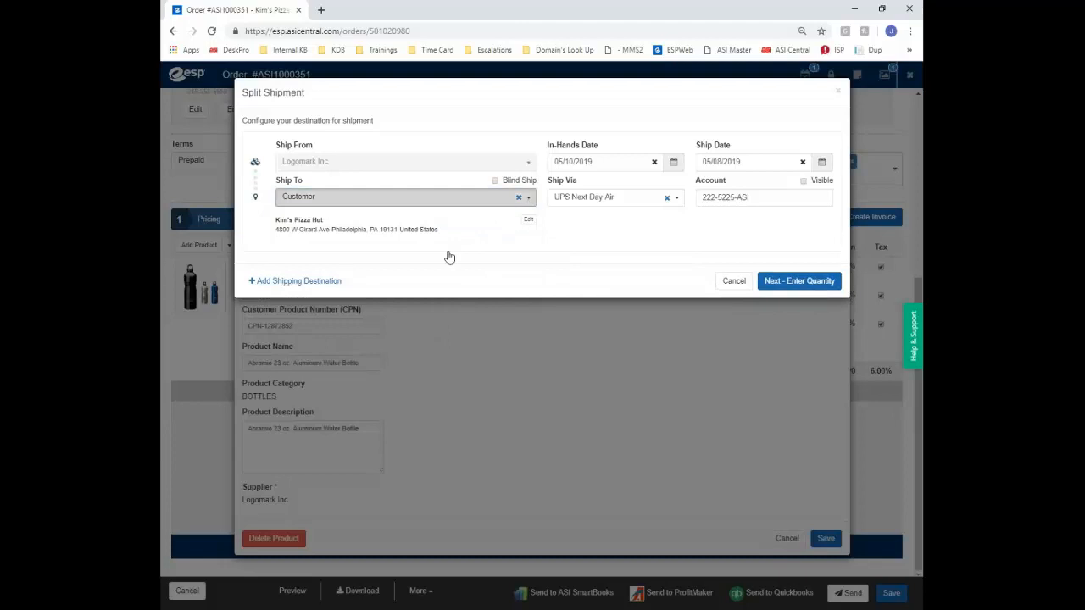
scroll(411, 324, down, 7)
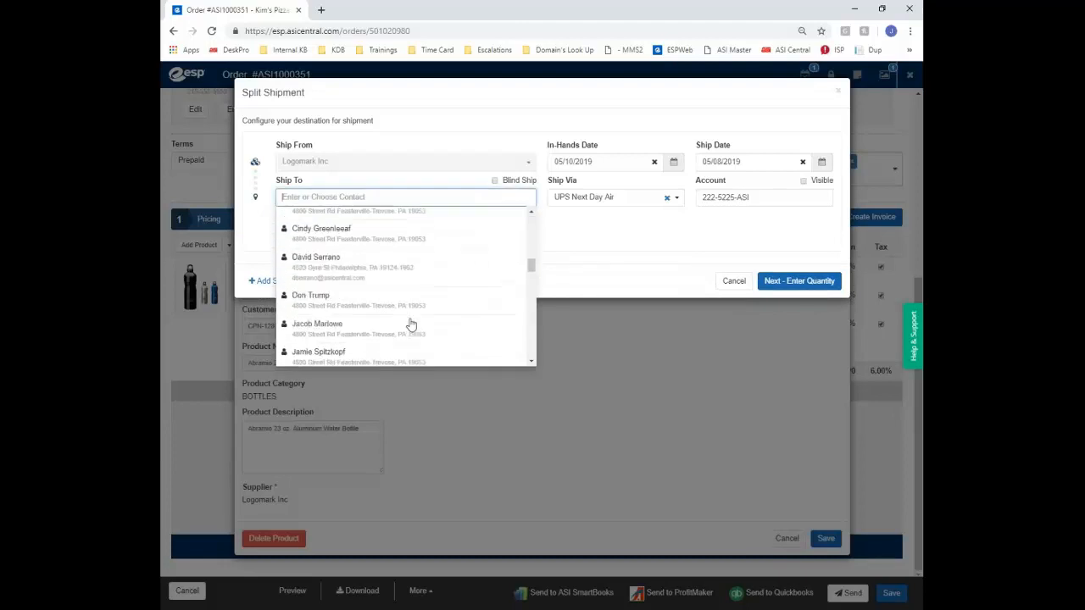
scroll(411, 324, down, 3)
scroll(406, 323, up, 15)
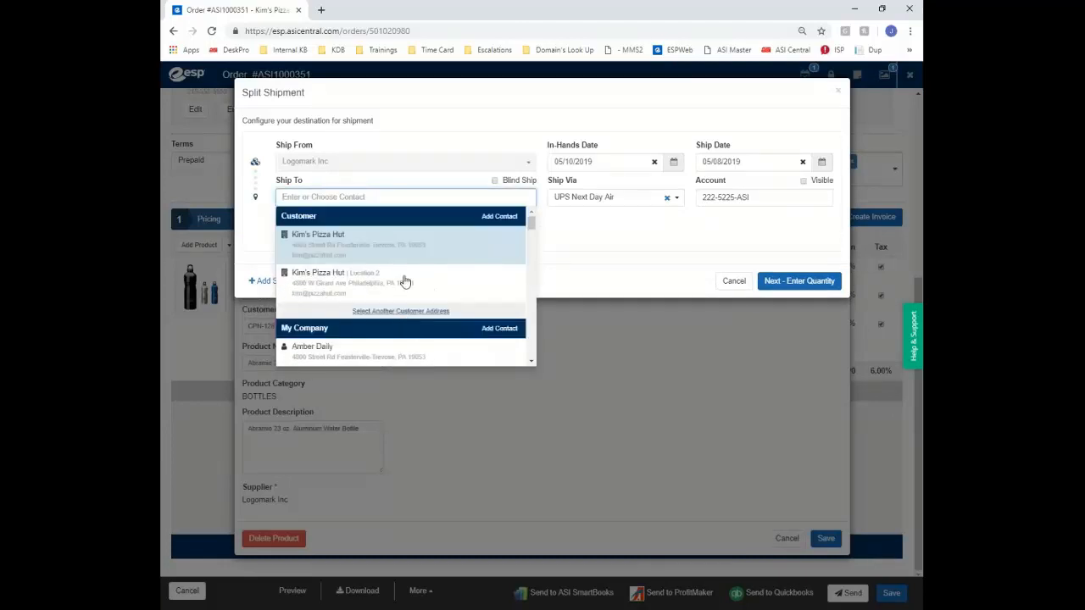
click(405, 281)
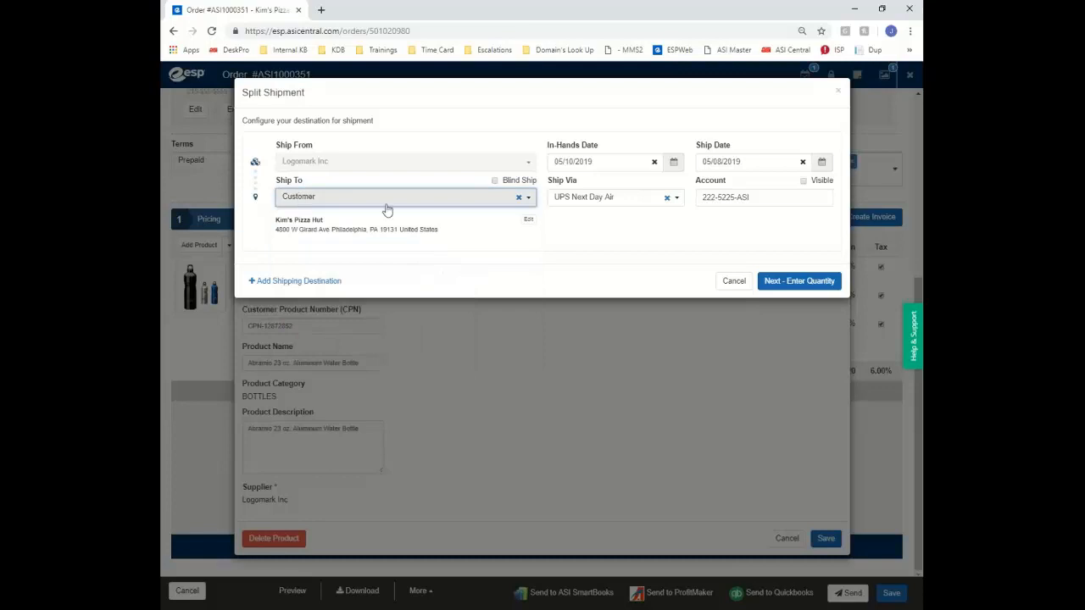
click(813, 282)
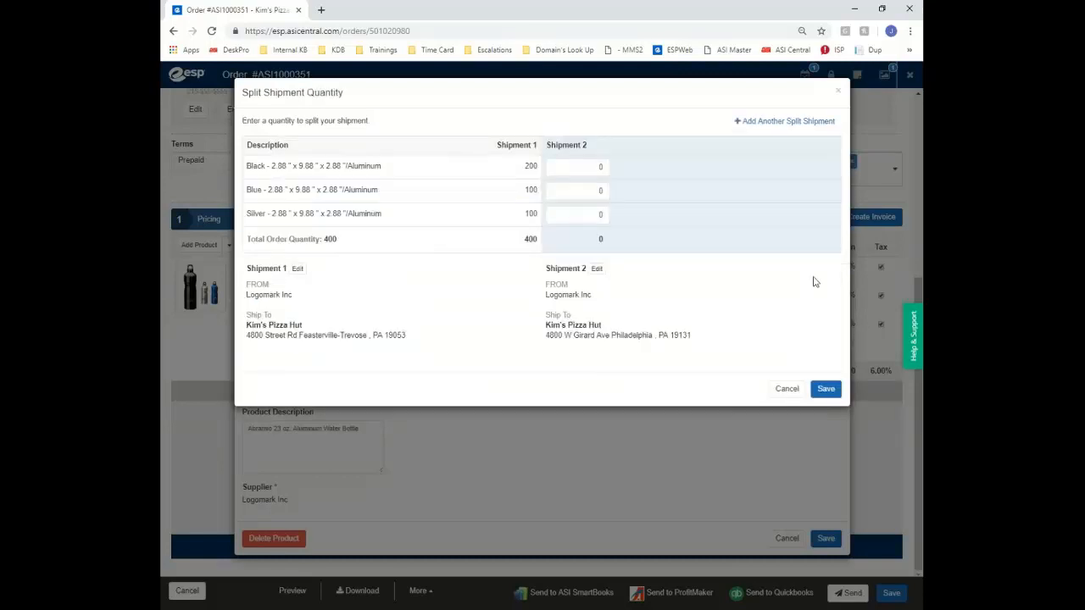
Put 100 Black, 50 Blue and 50 Silver bottles in Shipment 2 and save the split
click(591, 171)
click(599, 193)
text(50)
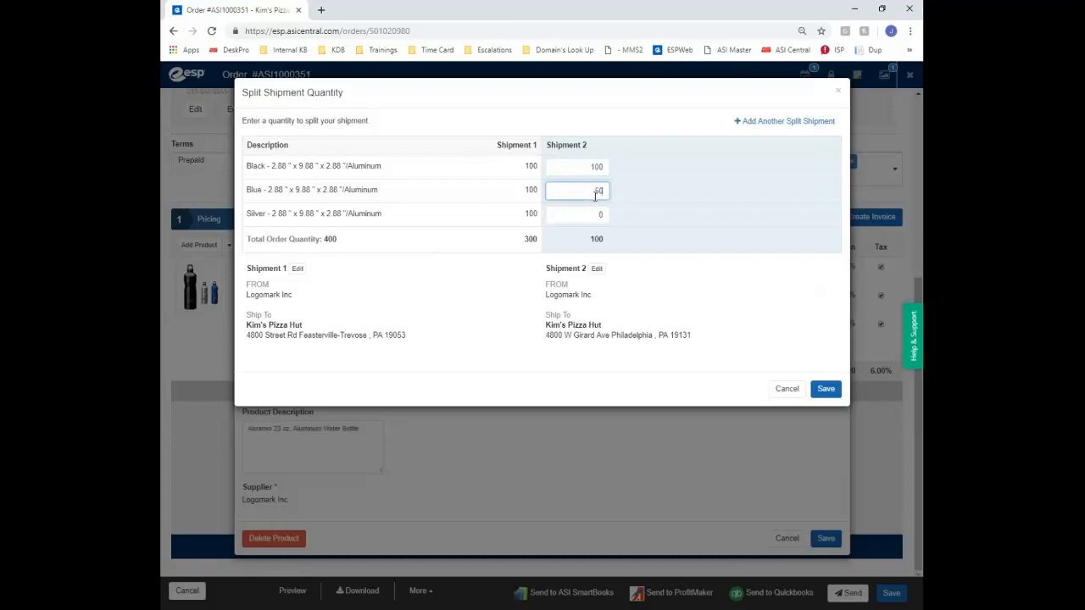
click(603, 213)
text(50)
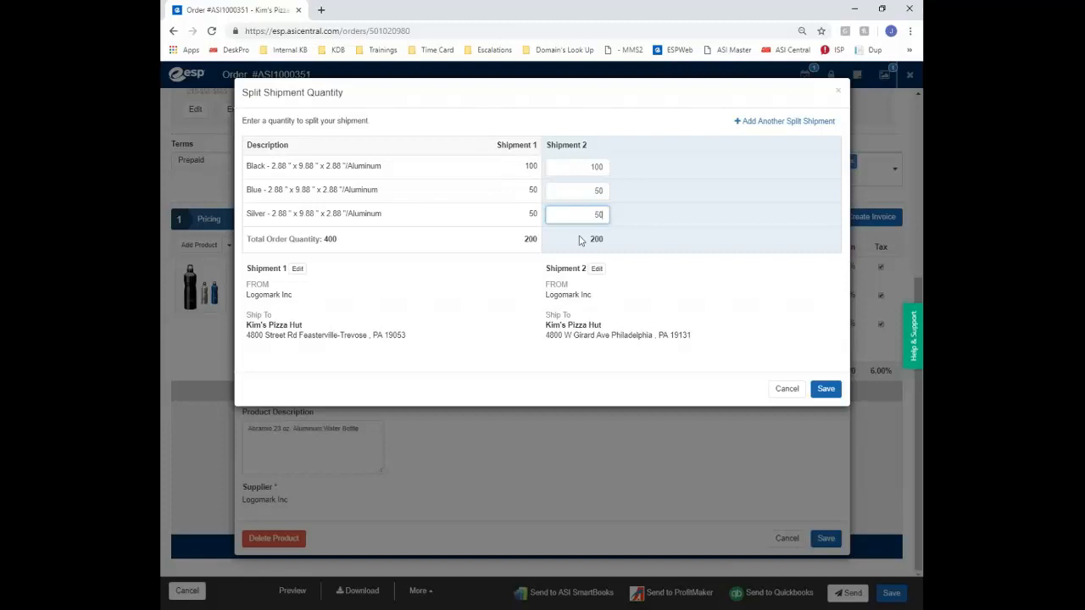
click(823, 390)
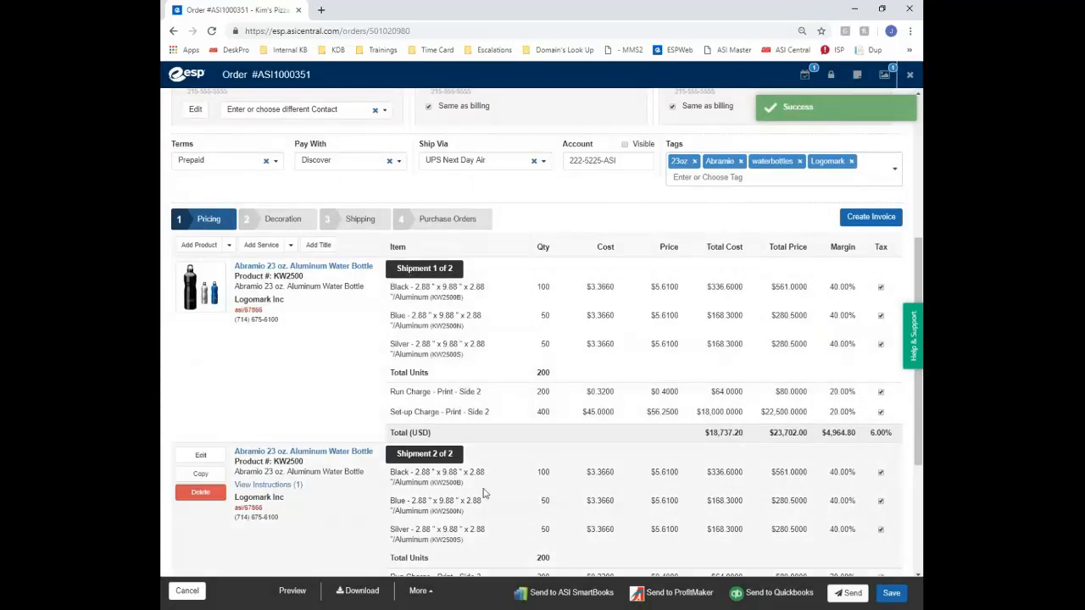
Review the order pricing, check the service and preset service options, then open Add Product choices
scroll(509, 460, down, 3)
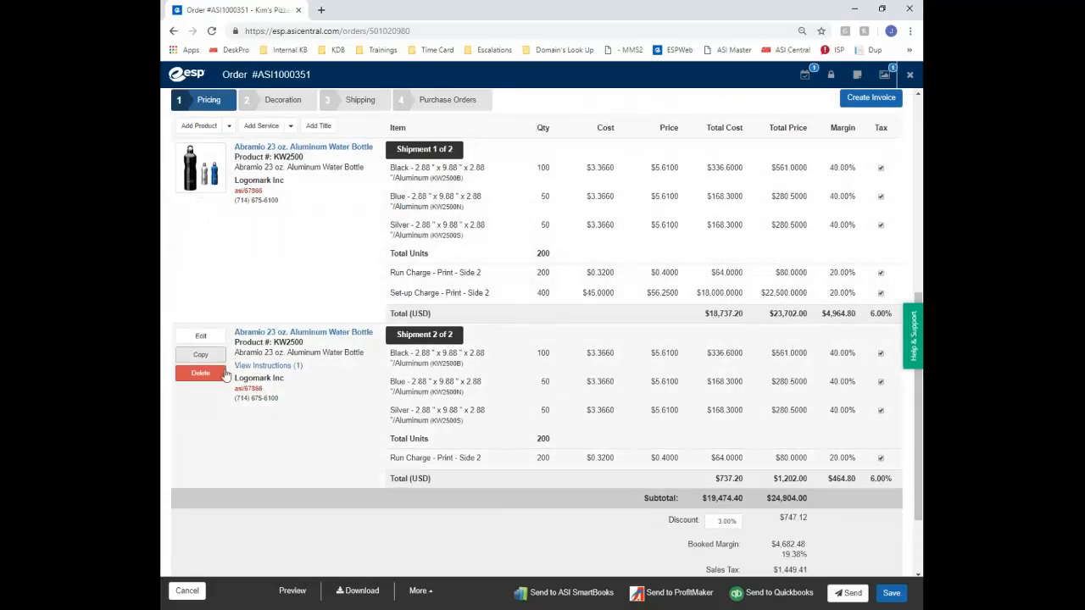
scroll(527, 281, up, 1)
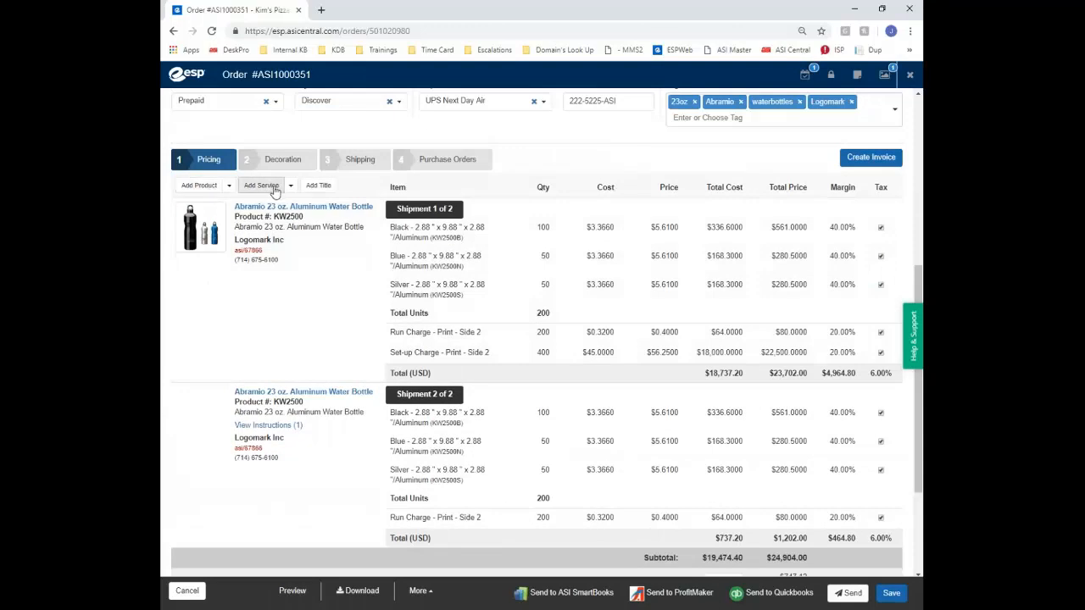
click(263, 185)
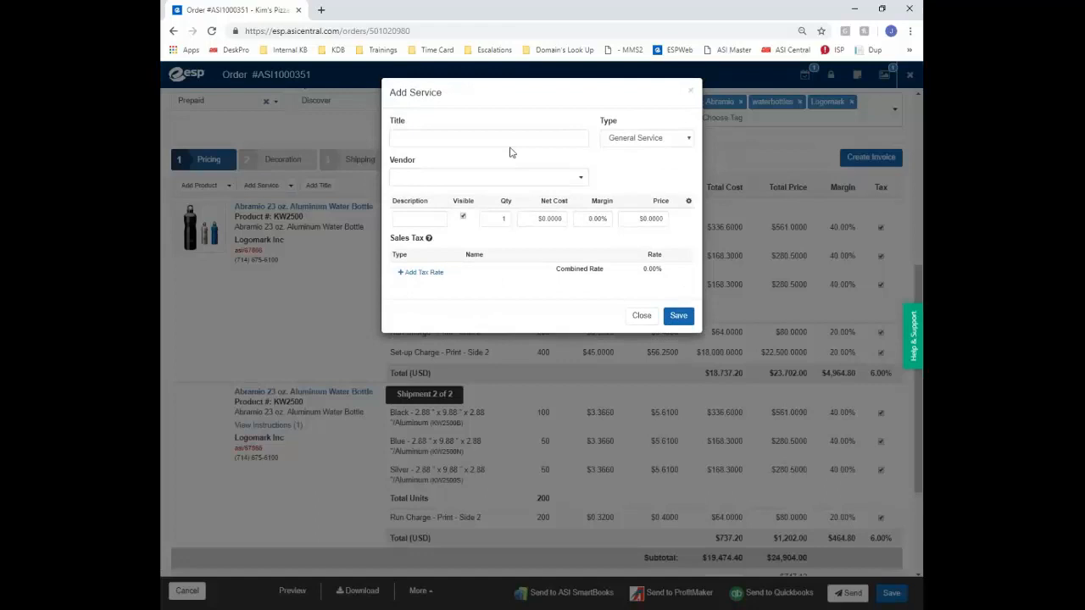
click(691, 93)
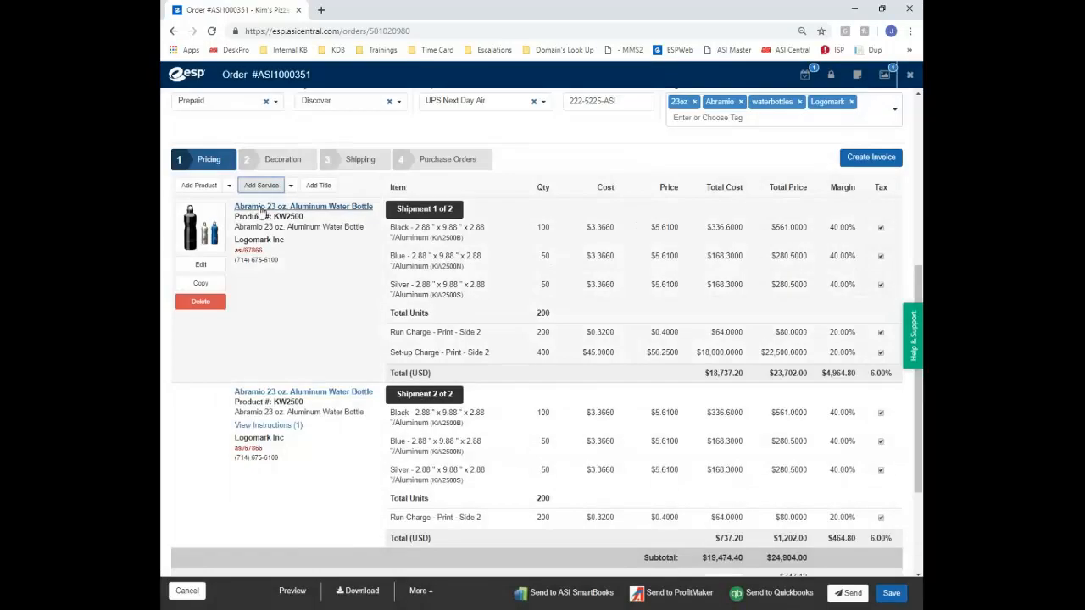
click(291, 187)
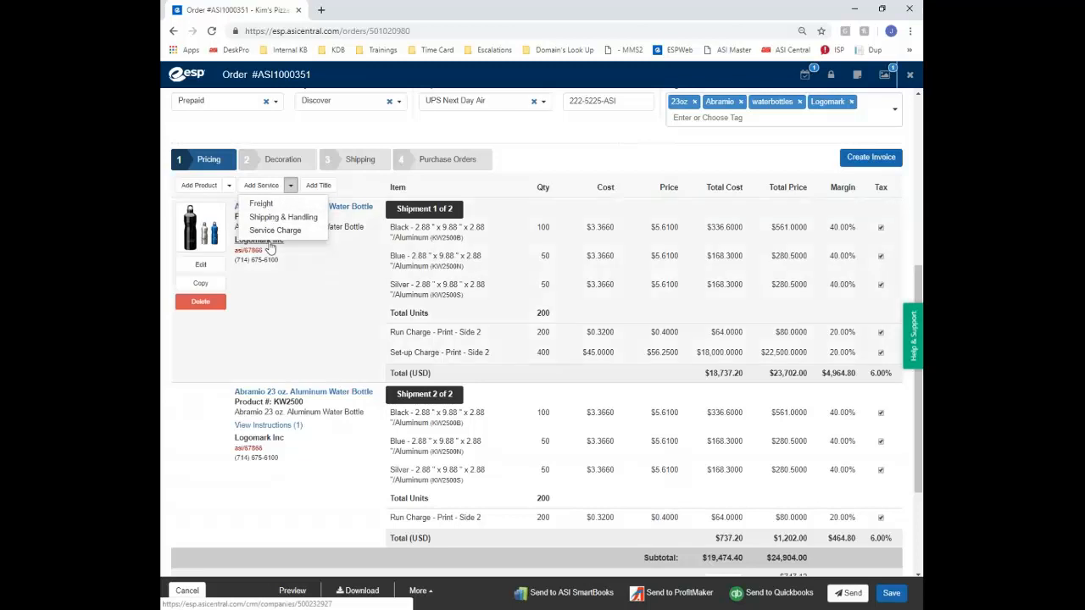
click(627, 162)
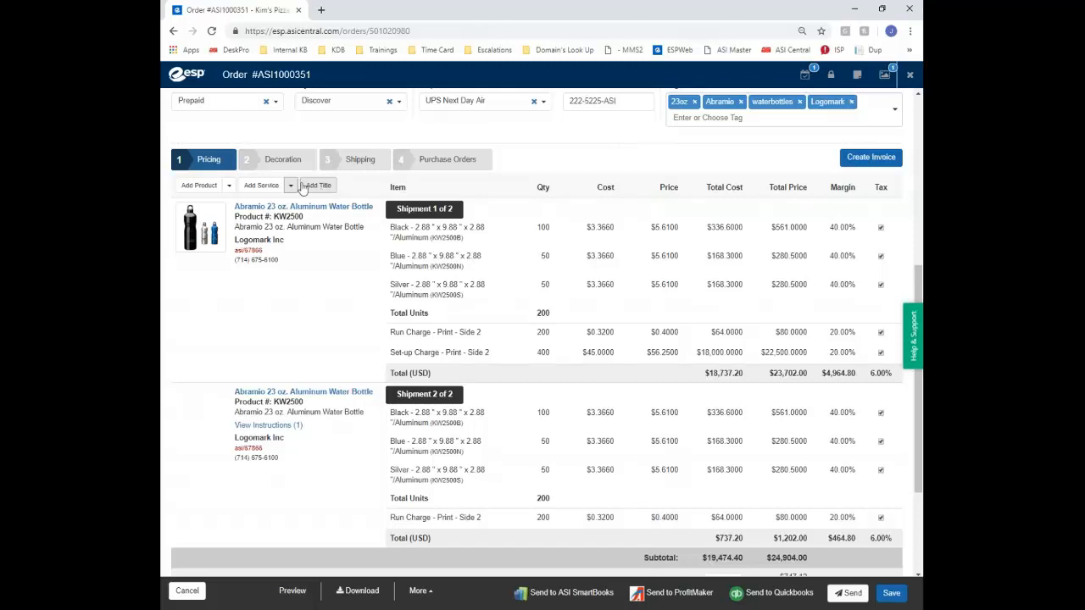
mouse_move(687, 269)
click(229, 189)
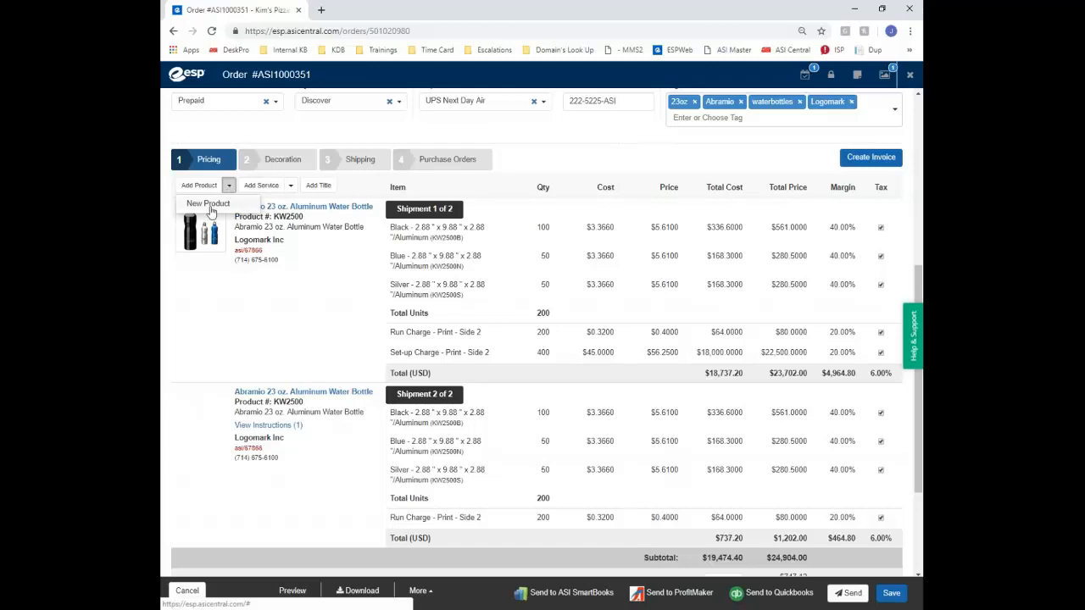
Start a new product, browsing the cart and projects before switching to Product Search
click(198, 186)
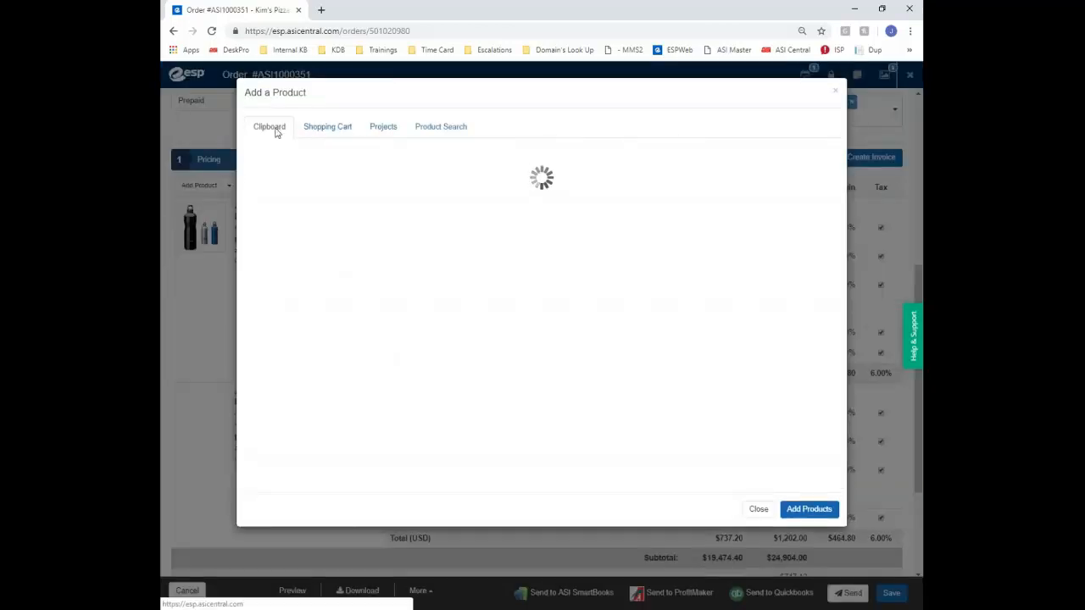
click(337, 137)
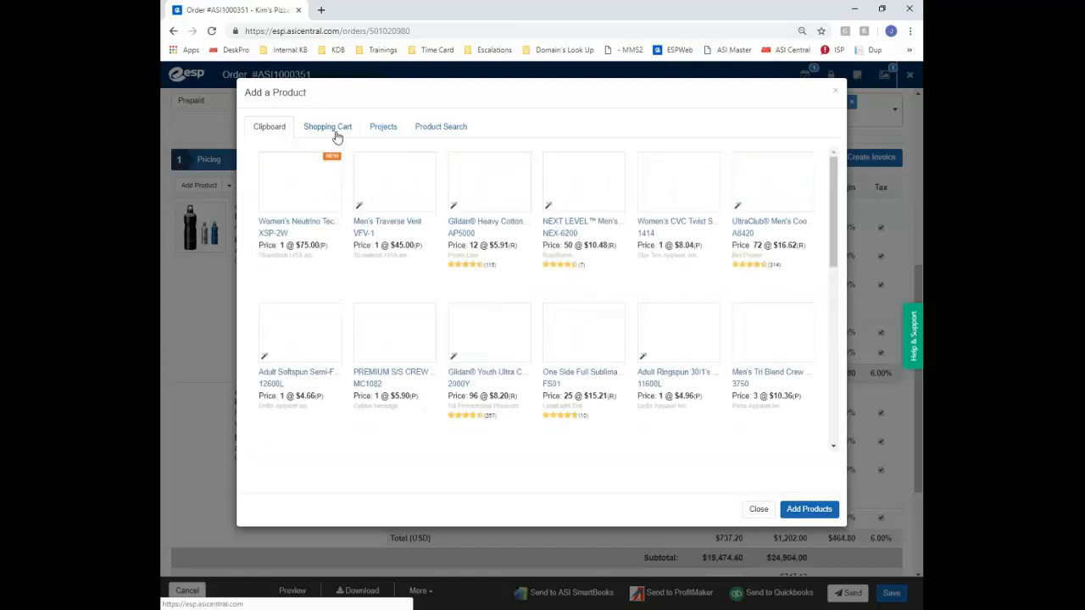
click(386, 133)
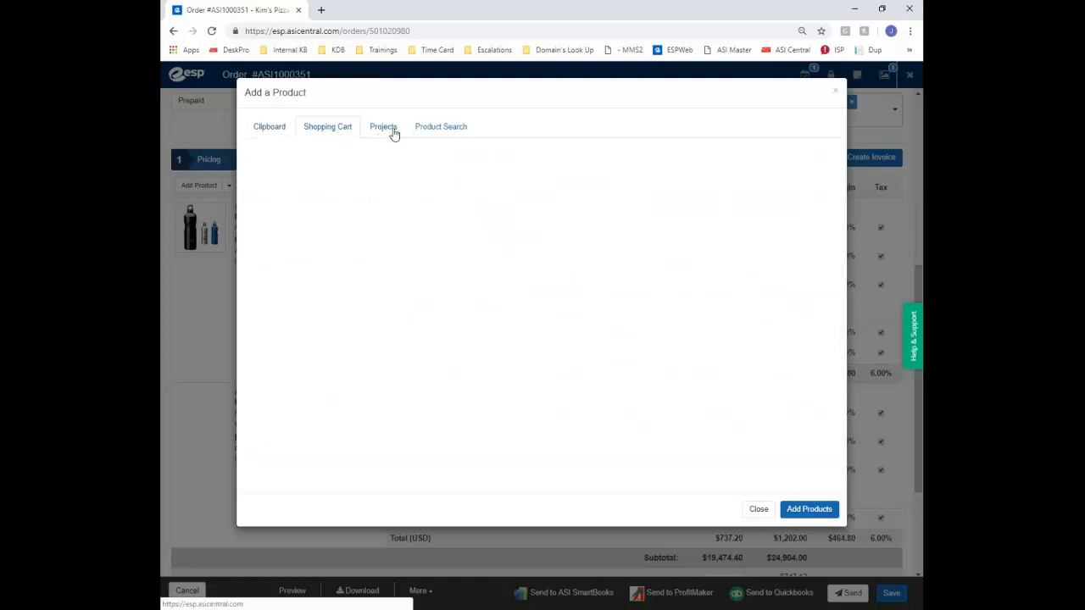
click(442, 136)
Search keyword 5280 from supplier SanMar and add the Hanes ComfortSoft T-shirt to the order
click(469, 160)
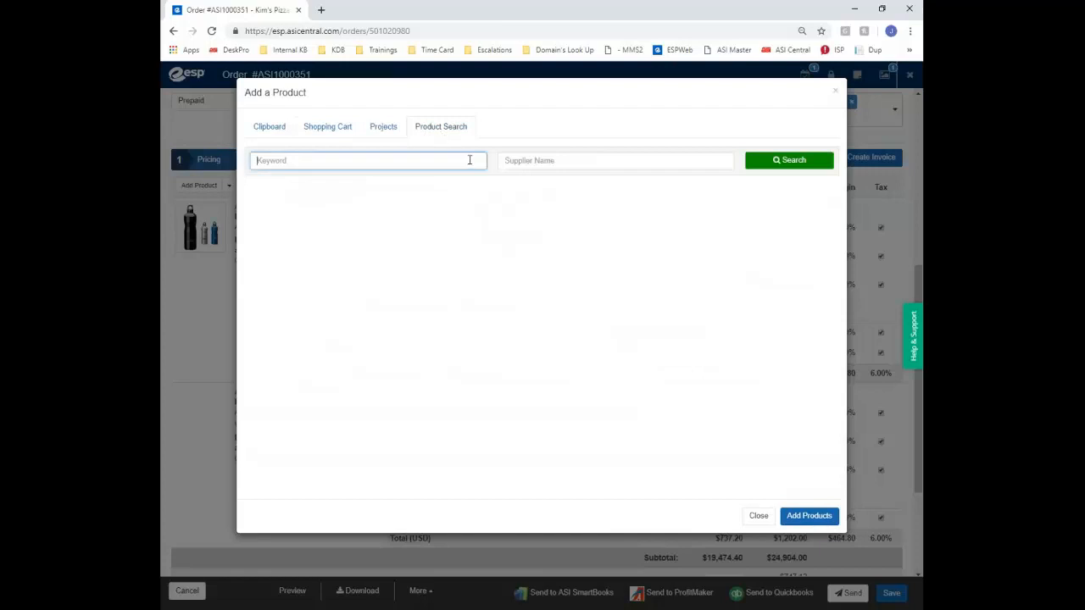
text(5200)
key(Tab)
text(s)
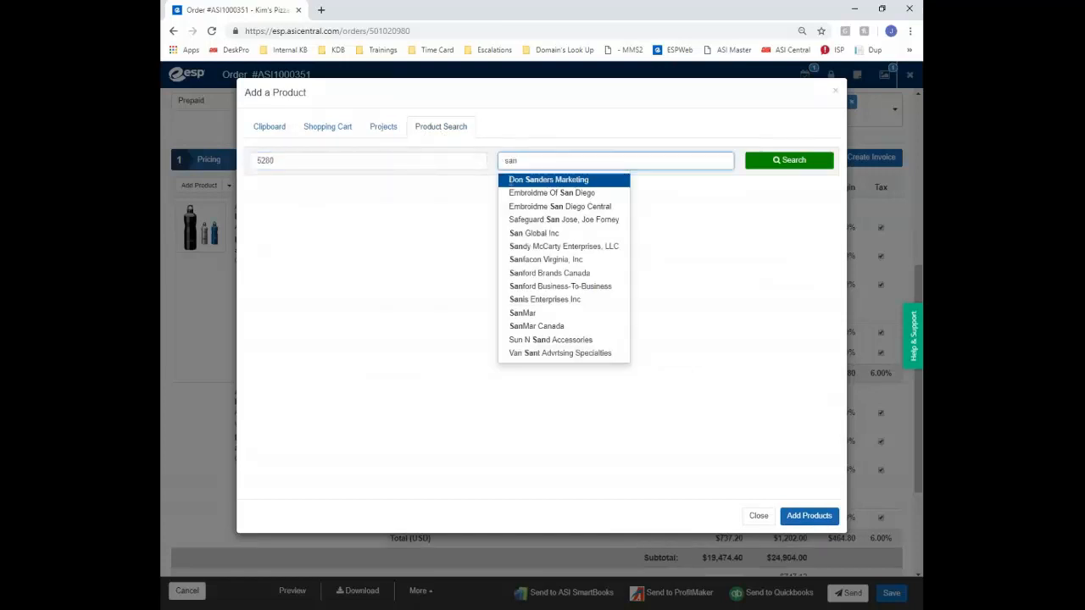
click(550, 312)
click(783, 168)
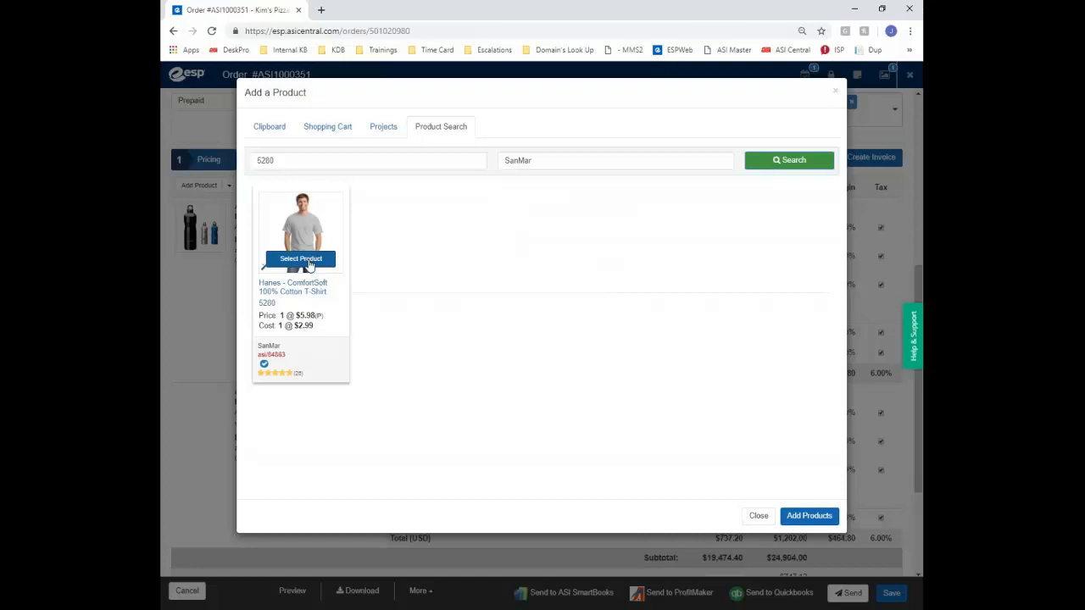
click(308, 262)
click(808, 517)
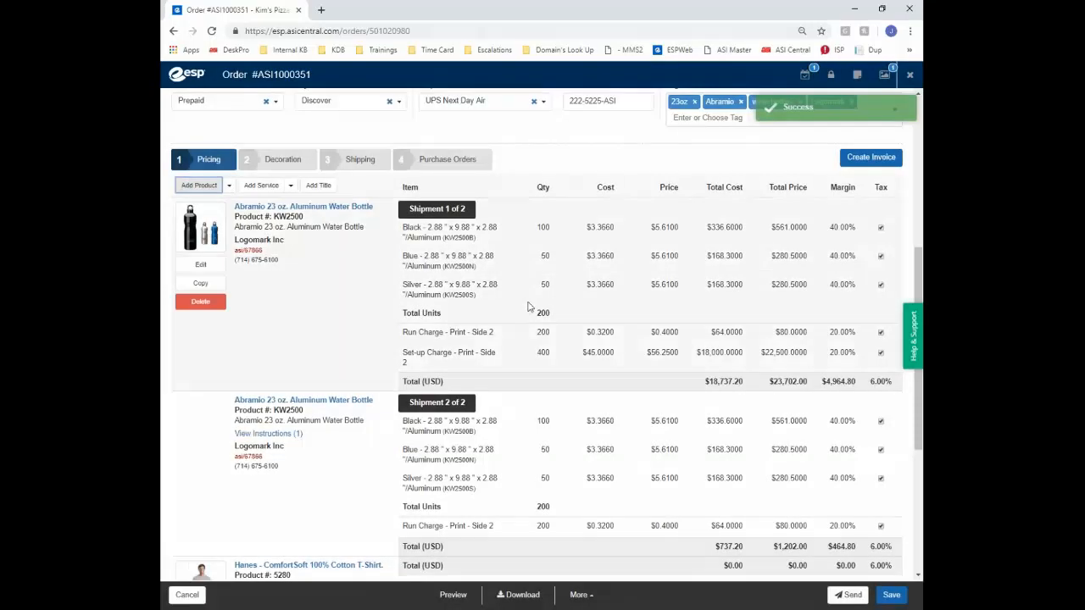
scroll(528, 307, down, 3)
mouse_move(527, 307)
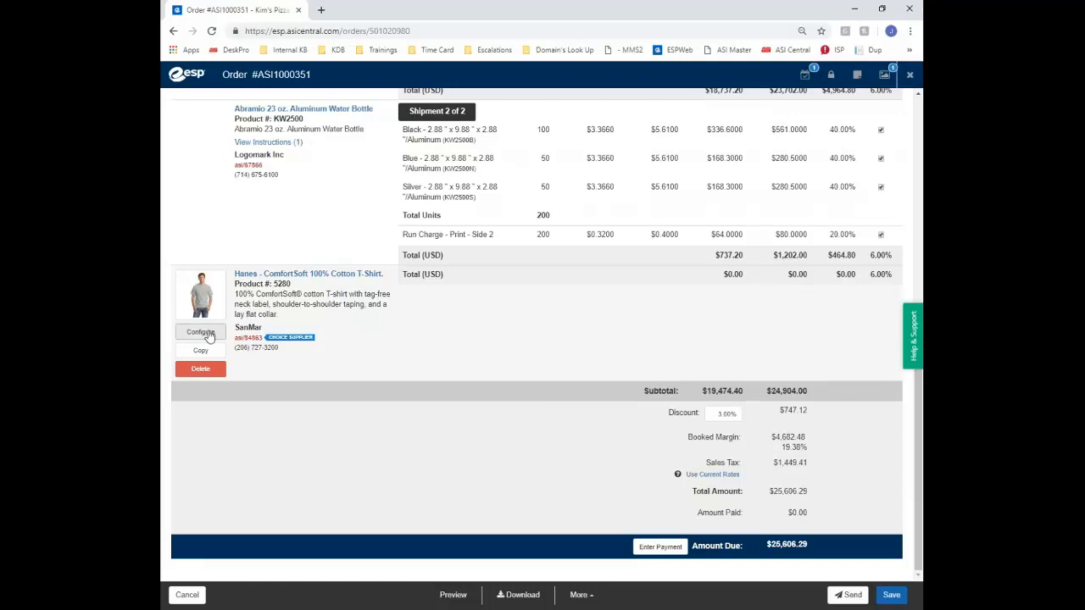
Enter 12 White S/M/L, 15 Ash XL, 25 Black 2XL and 100 Navy 3XL T-shirts, then continue
click(211, 336)
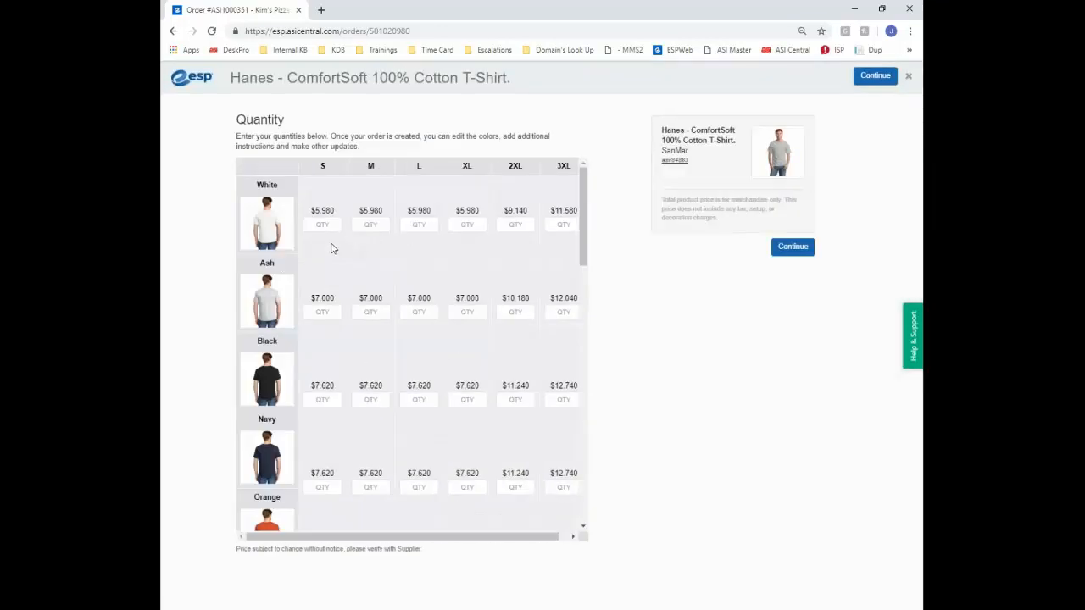
scroll(330, 239, down, 10)
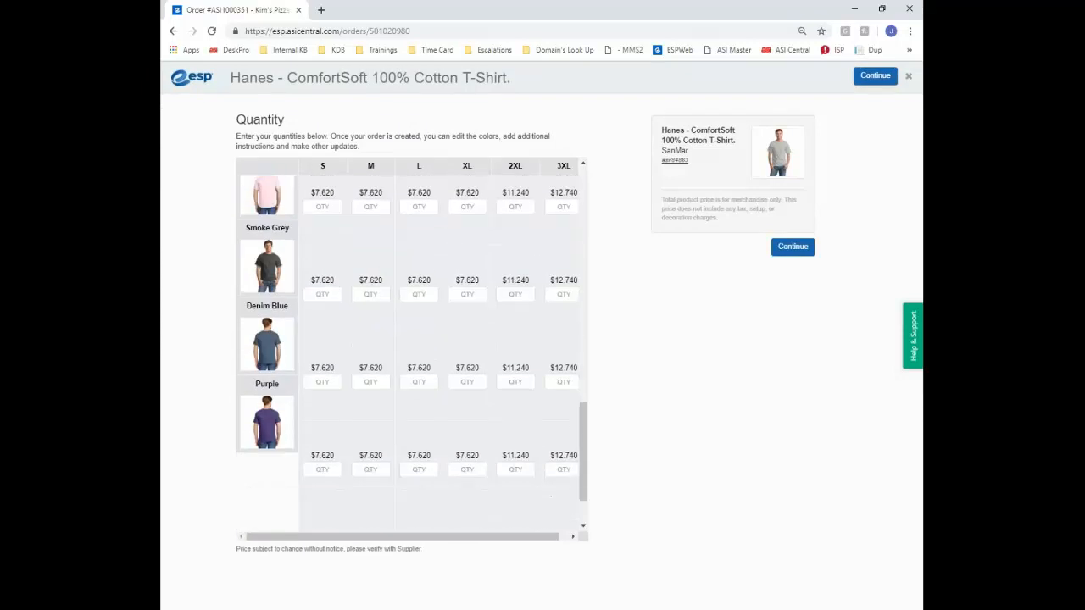
scroll(327, 233, up, 10)
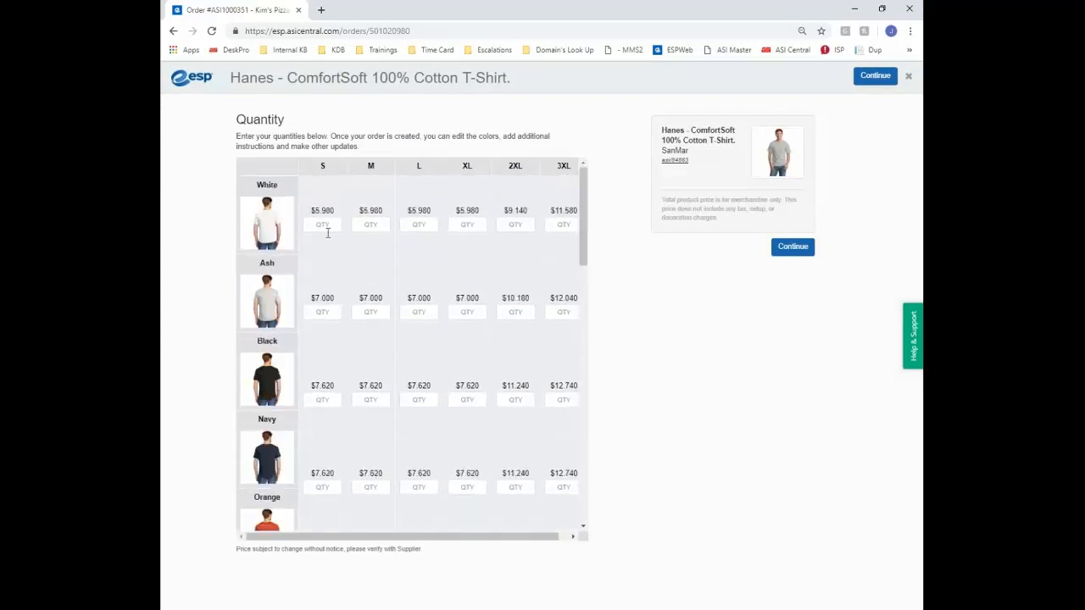
click(327, 224)
text(12)
key(Tab)
key(Tab)
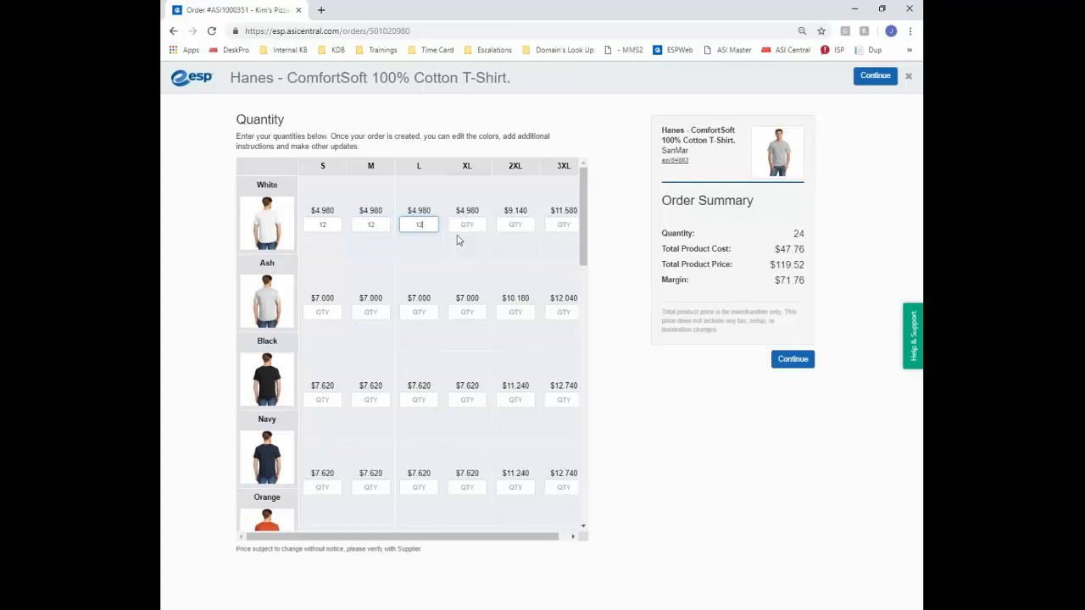
click(467, 312)
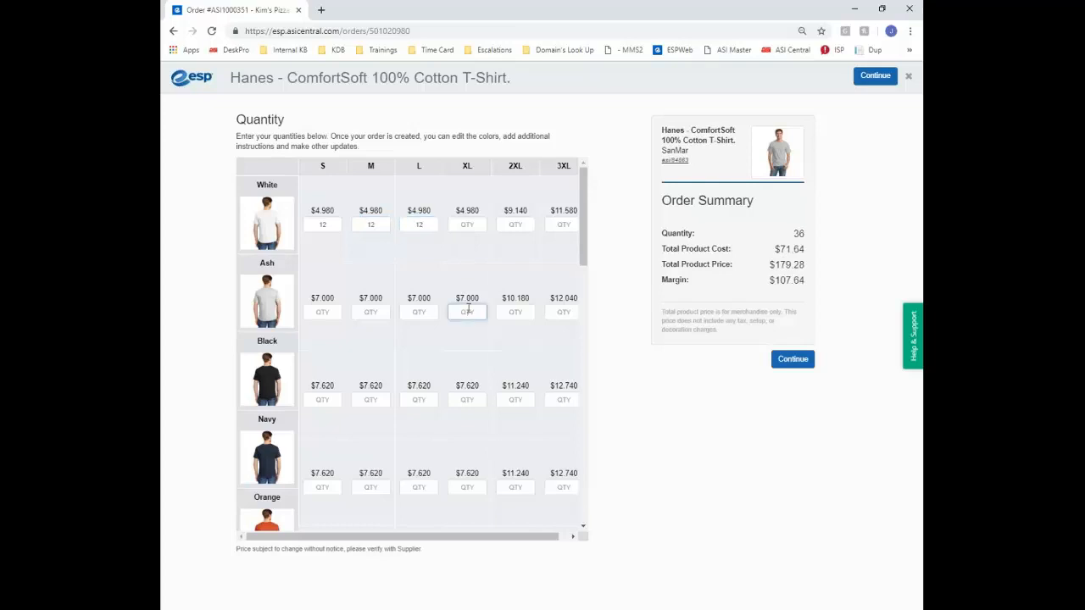
text(15)
click(515, 399)
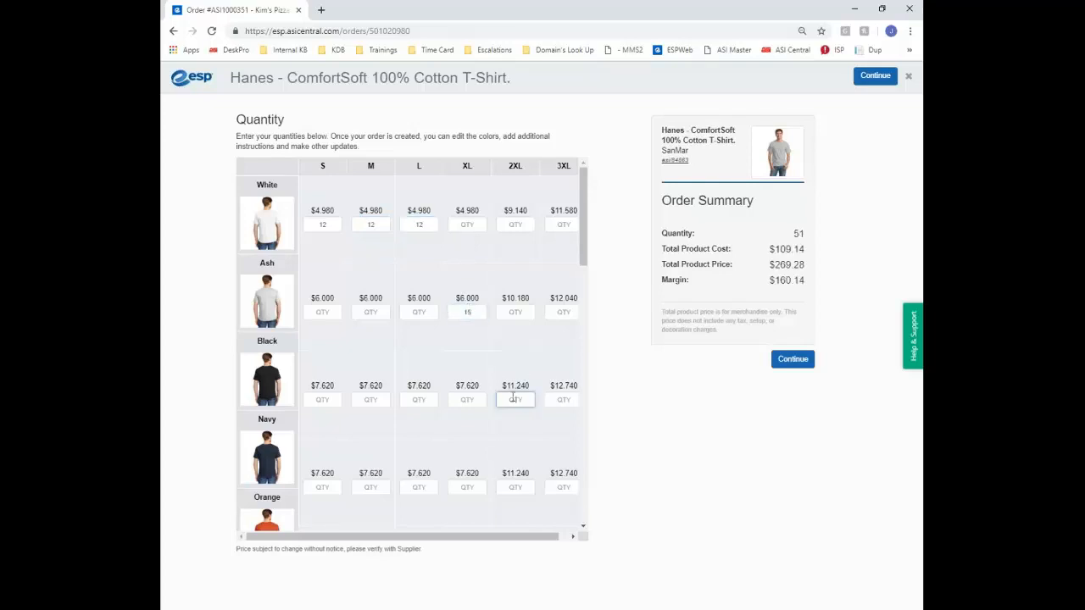
text(25)
click(572, 488)
text(100)
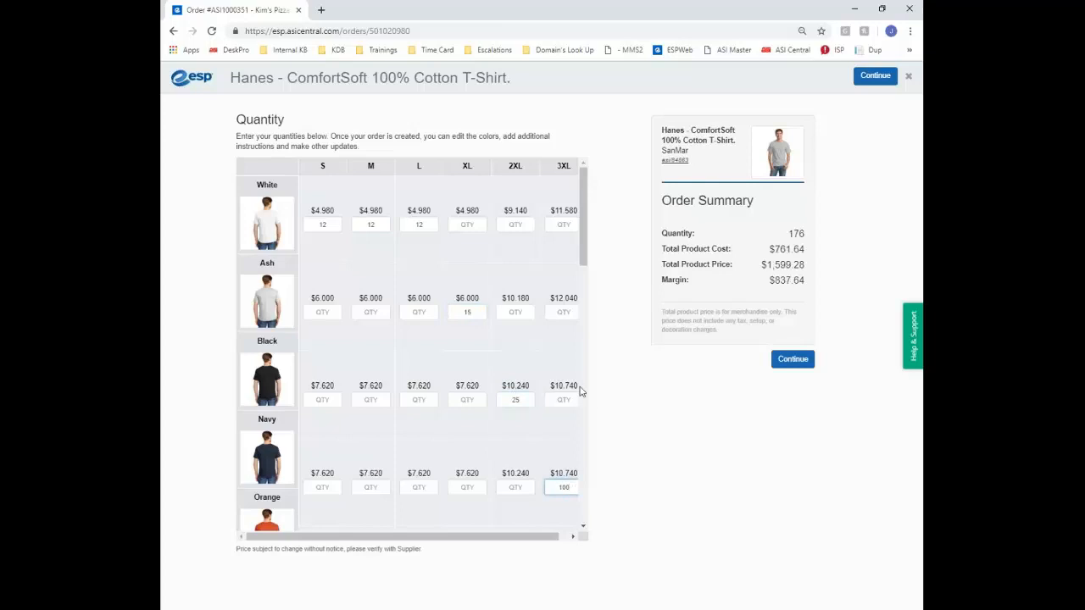
click(793, 359)
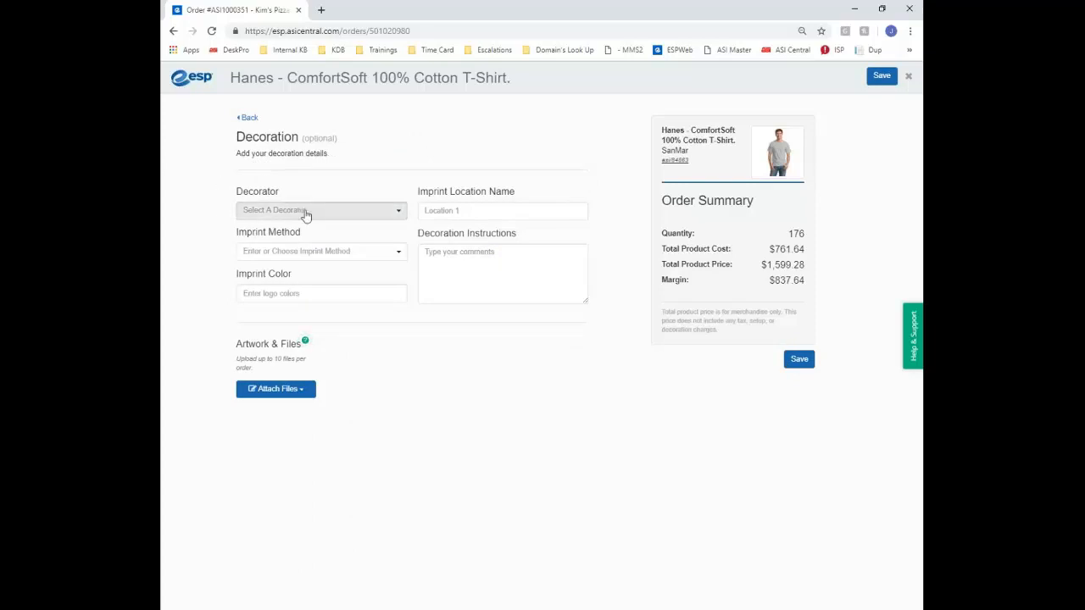
Set ABC Embroidery as decorator, Left Chest as location and Embroidered as the imprint method
click(306, 215)
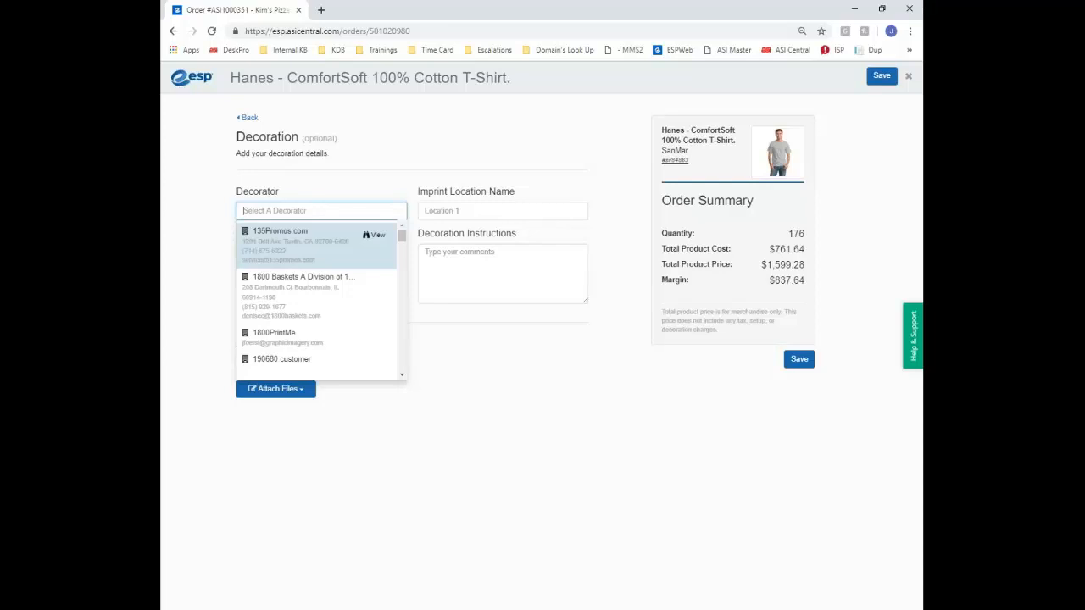
text(abc em)
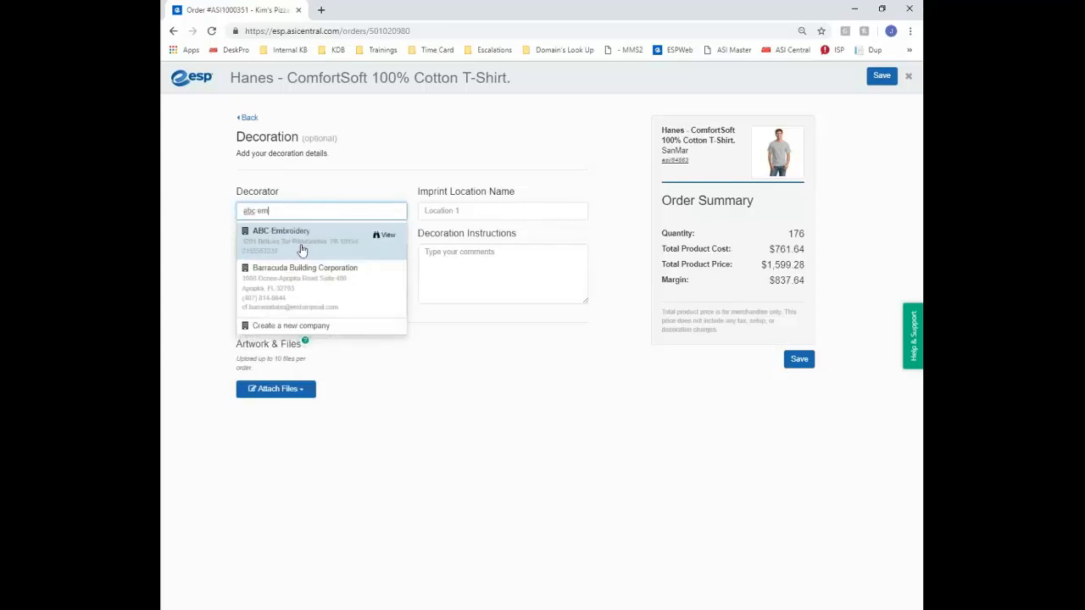
click(302, 250)
click(448, 214)
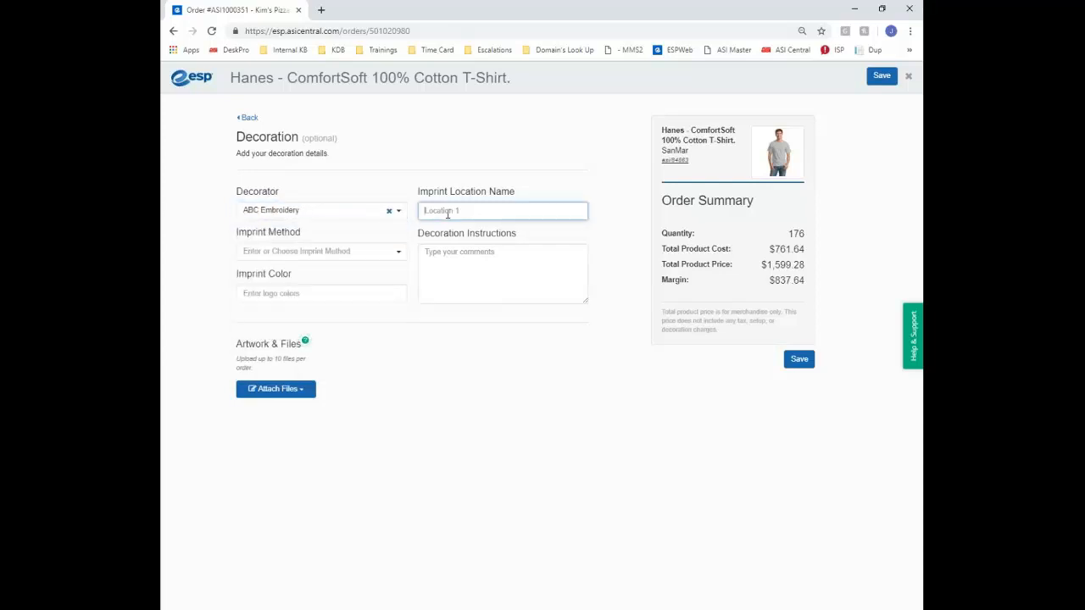
text(Left Chest)
click(373, 254)
click(276, 309)
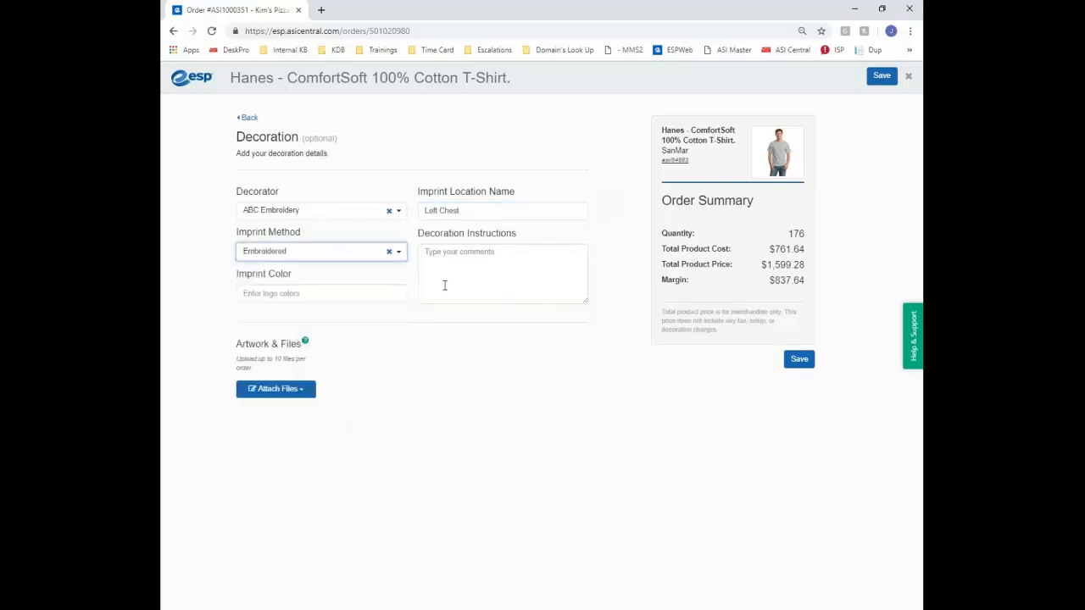
Enter red as the imprint colour, attach asi-logo.png and save the decoration
click(445, 286)
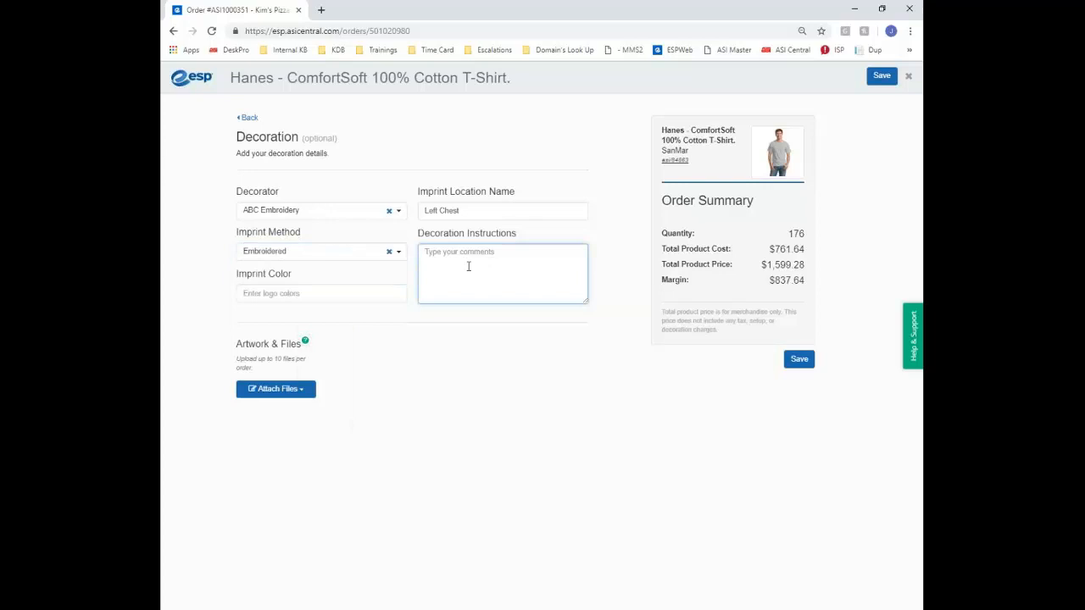
click(362, 298)
text(ro)
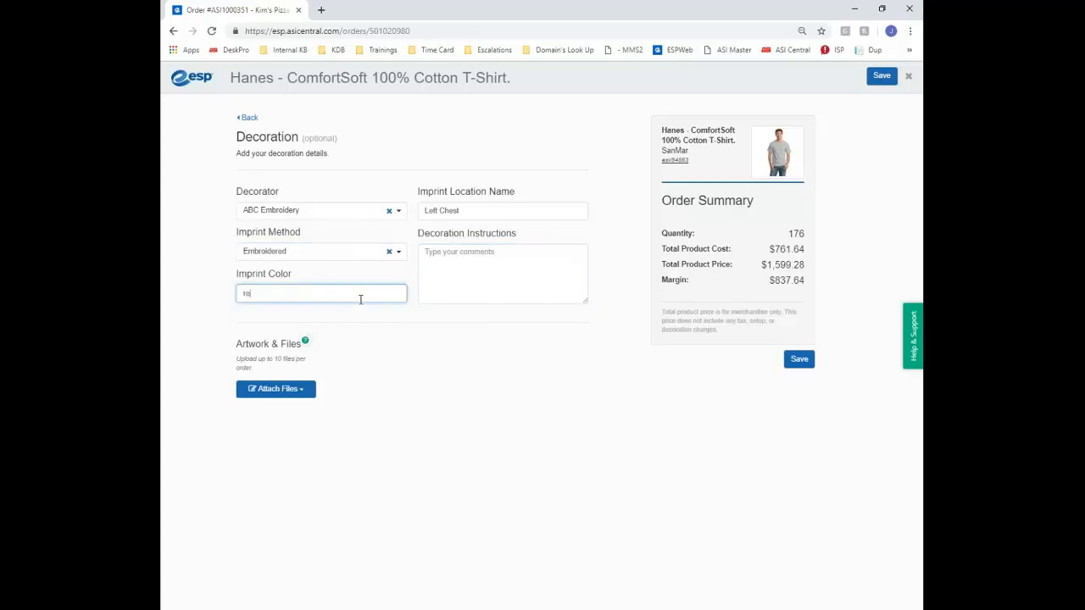
text(d)
click(288, 394)
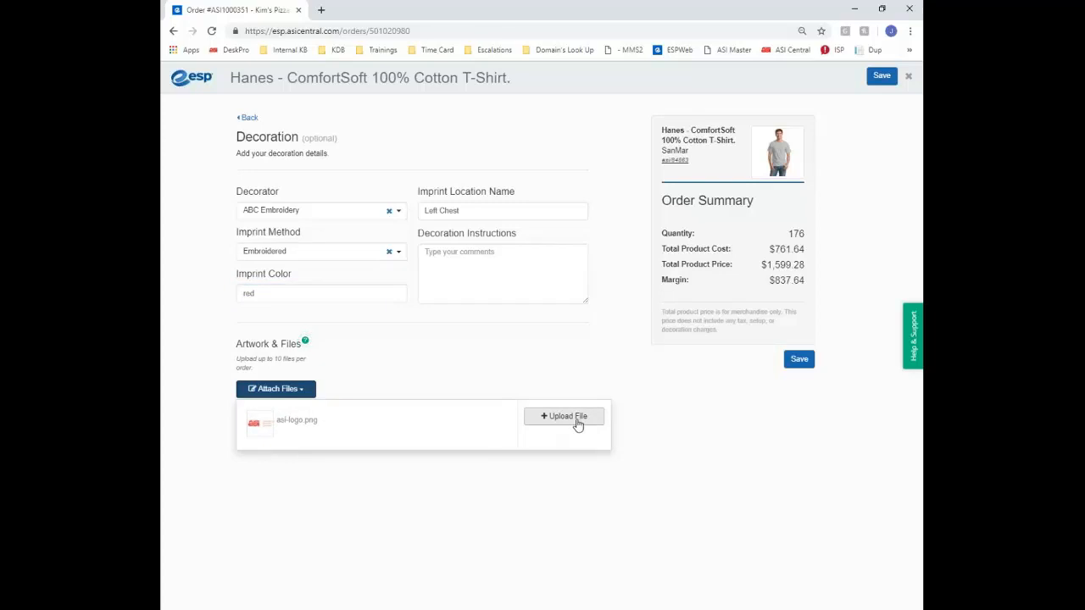
click(273, 430)
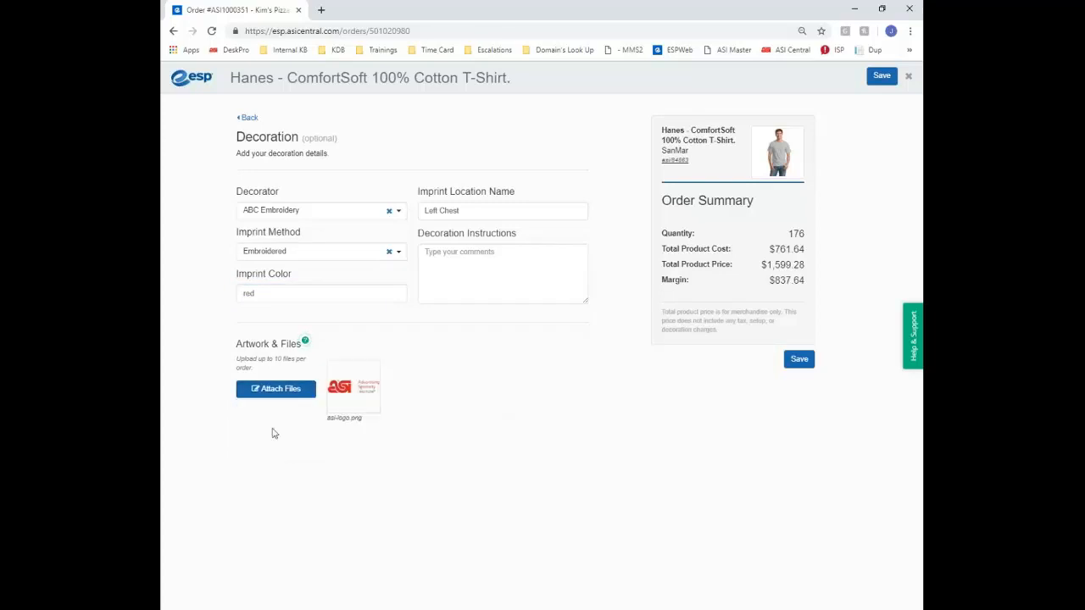
click(783, 362)
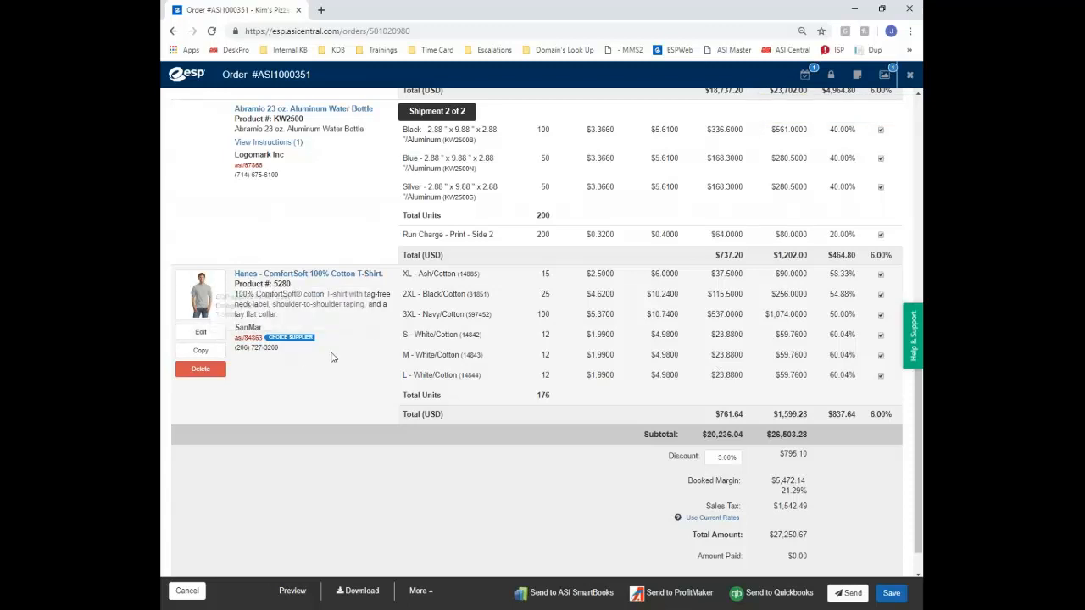
Edit the T-shirt line and view its shipping, then its 6.0000% State sales tax rate
mouse_move(297, 341)
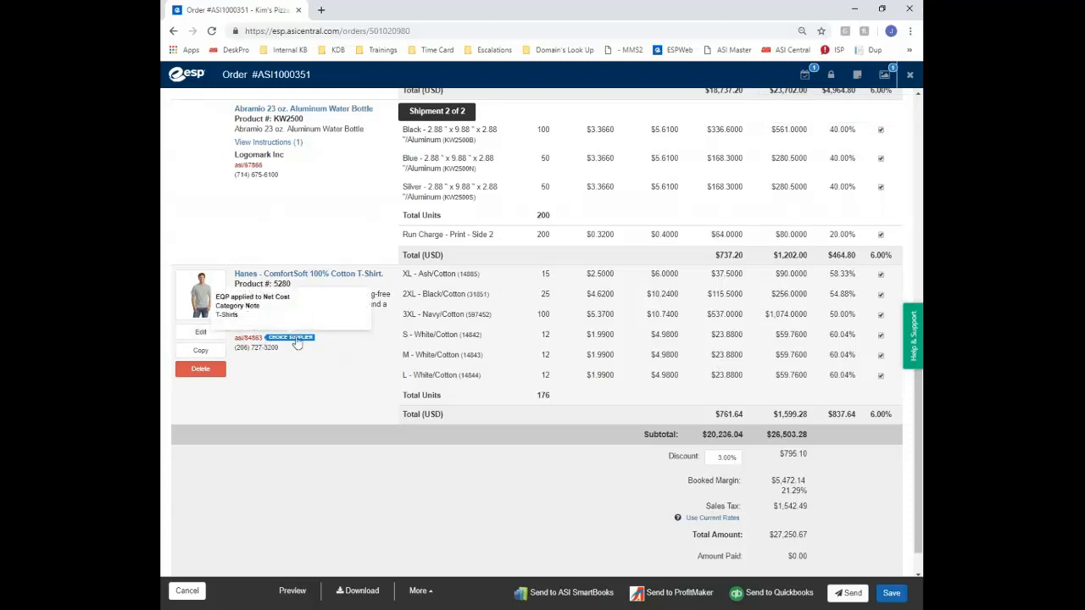
click(201, 332)
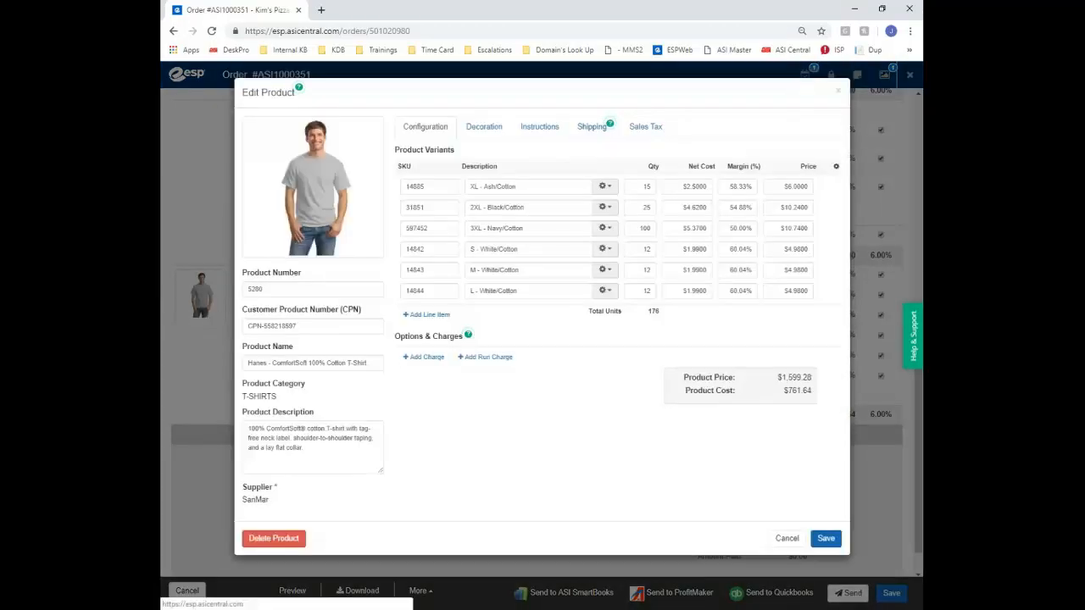
click(593, 127)
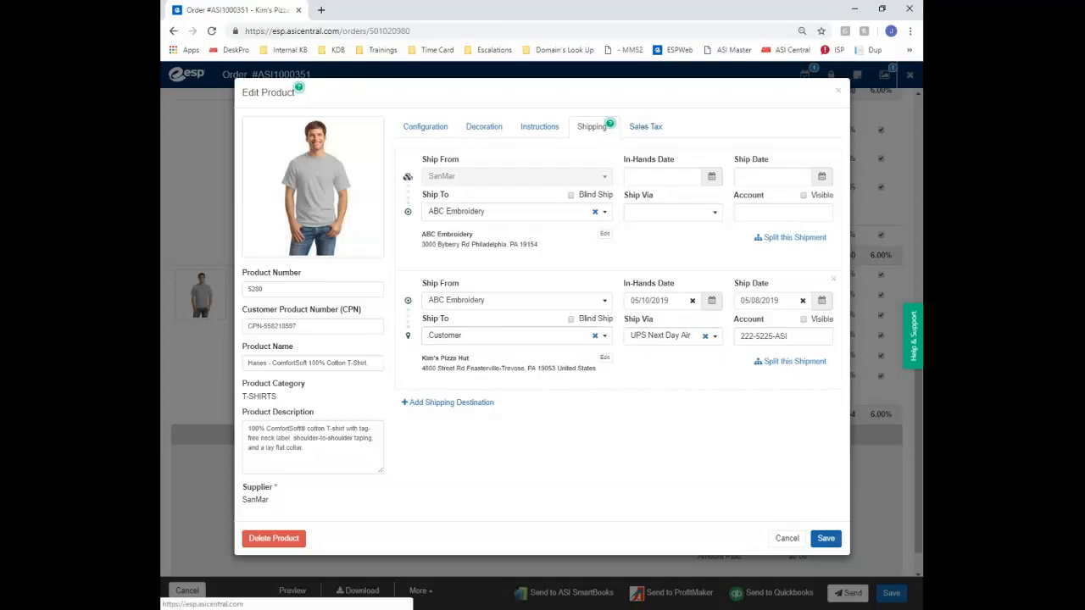
click(645, 127)
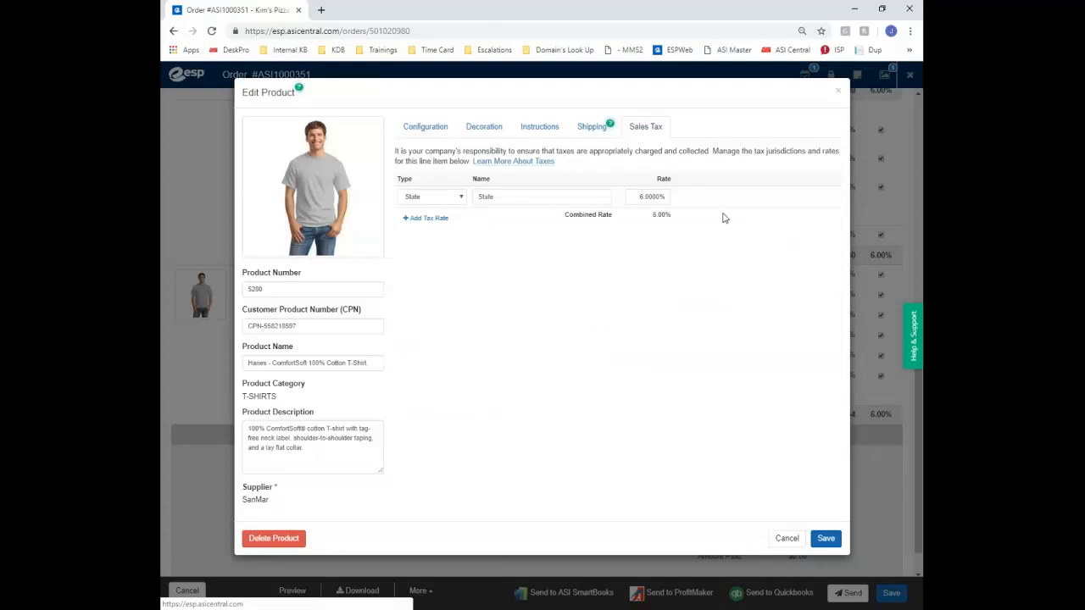
Remove the 6% State tax rate, then re-add a row with the 6% State rate
click(684, 198)
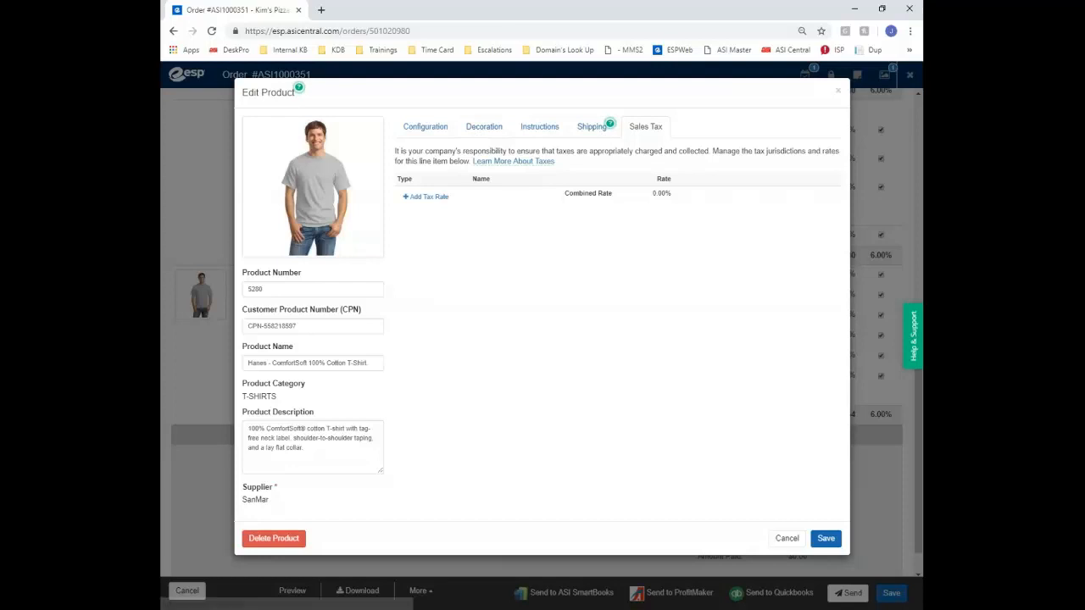
click(424, 197)
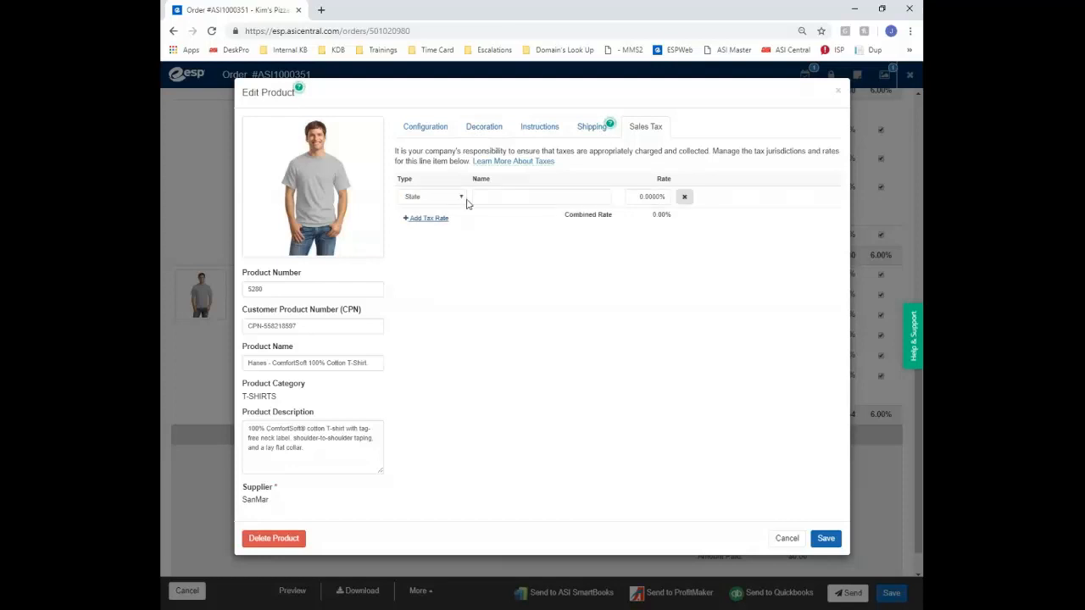
click(683, 197)
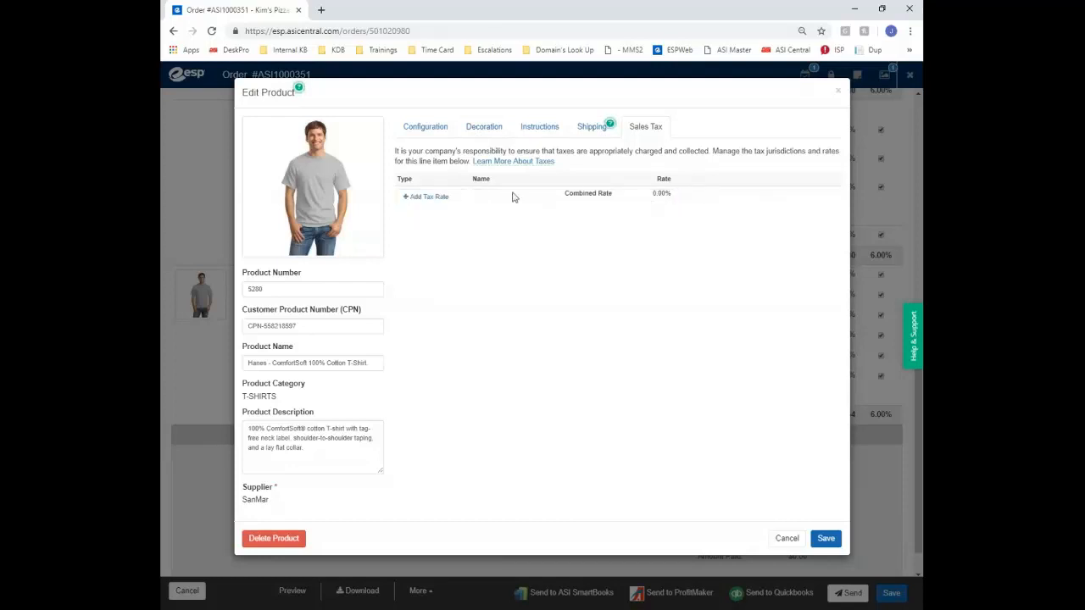
click(428, 196)
click(650, 198)
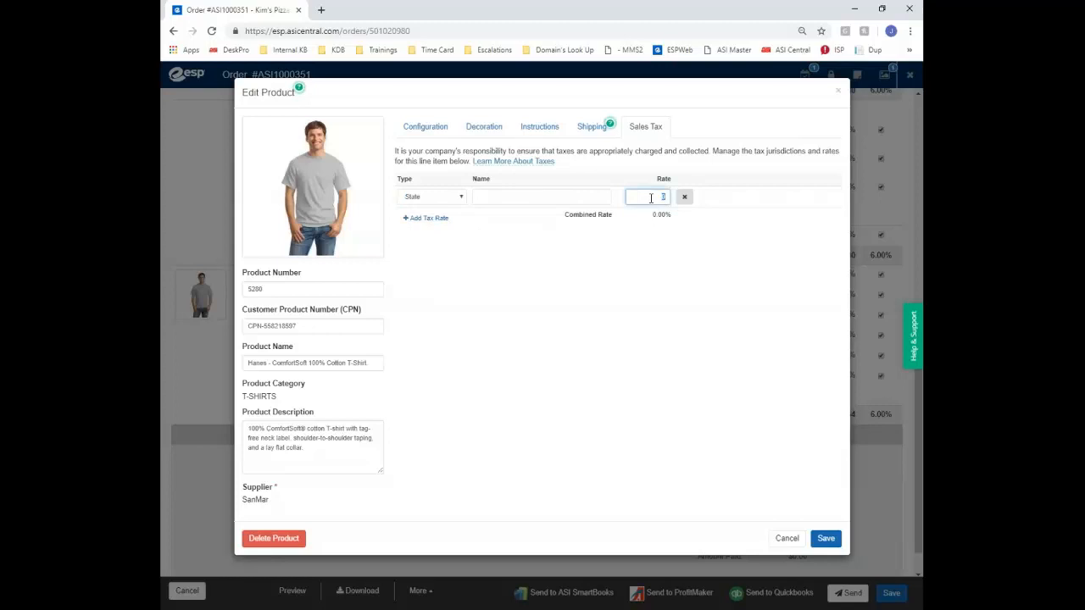
click(581, 247)
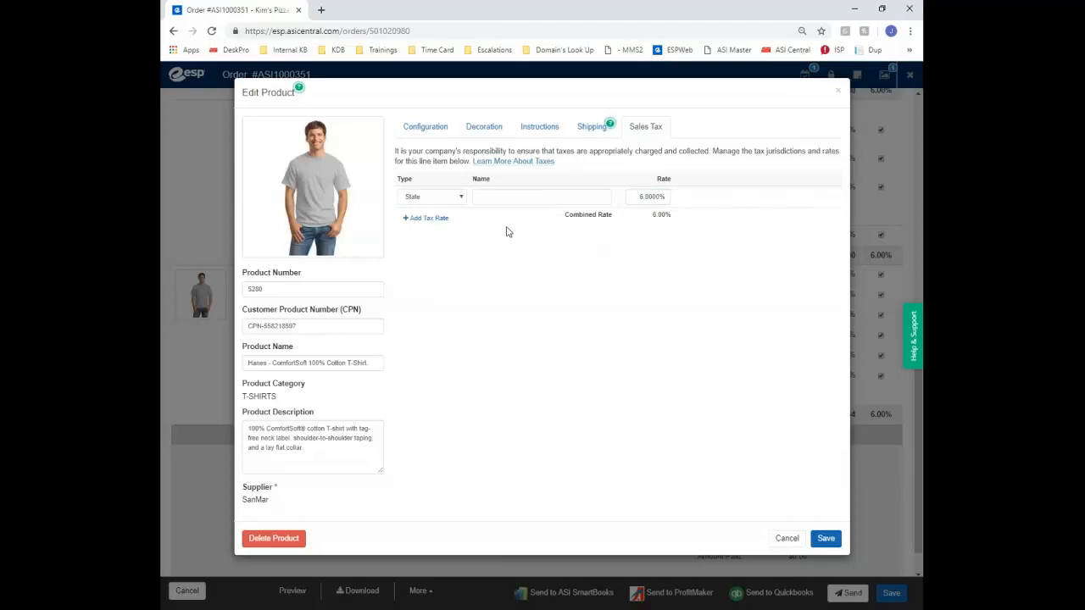
Delete every tax rate row so the T-shirt has no tax, and save the product
click(430, 219)
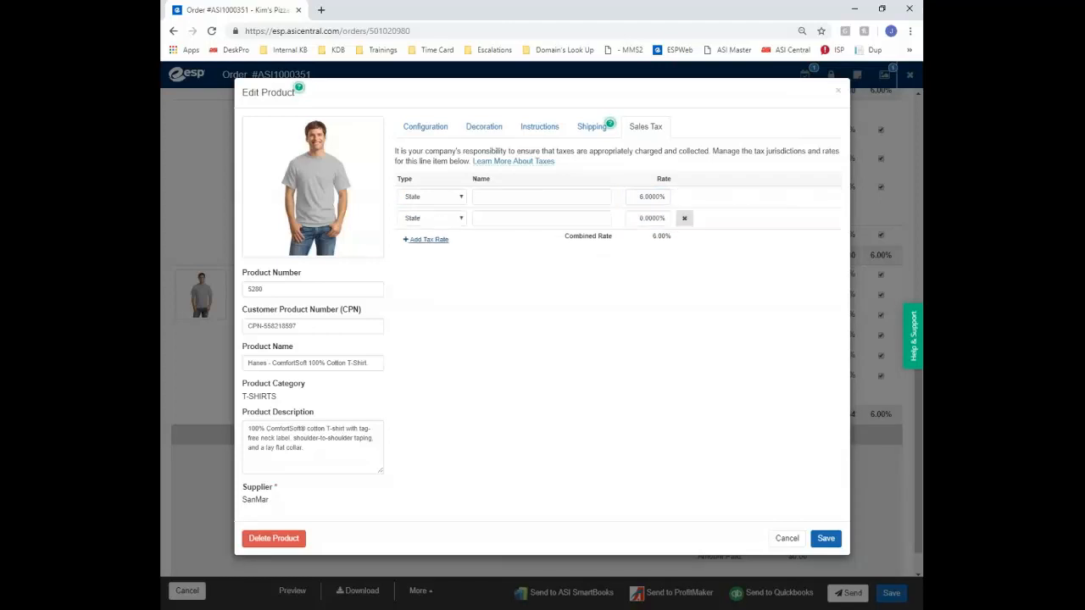
click(441, 220)
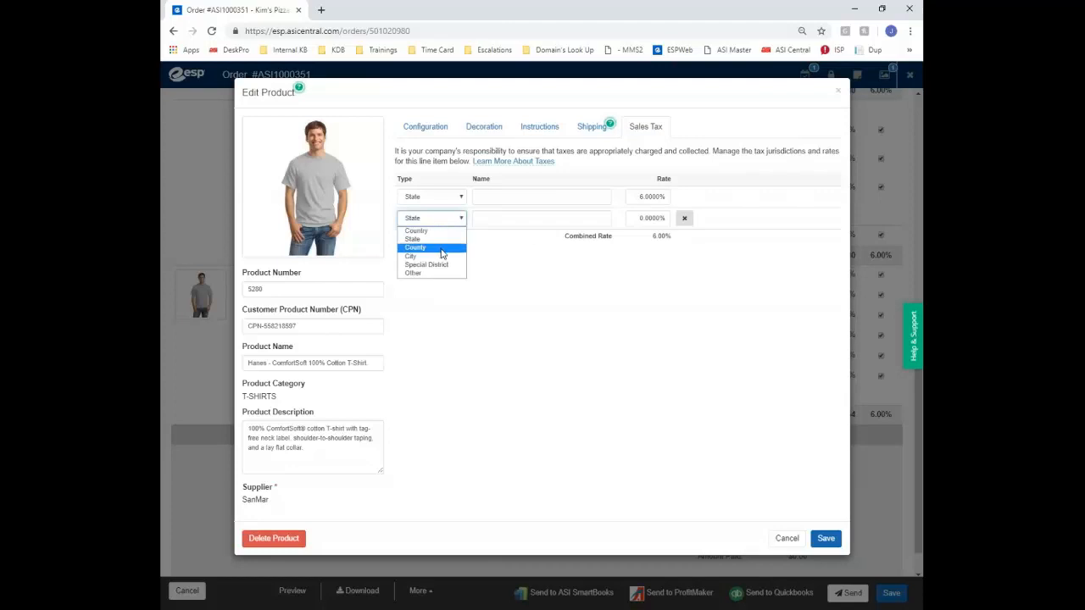
click(546, 293)
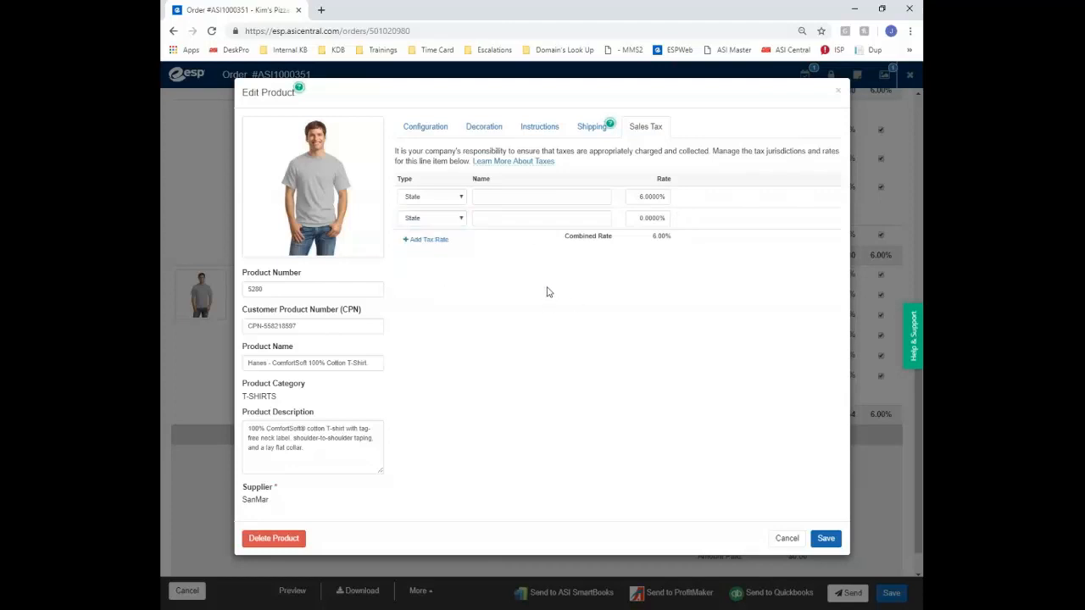
click(688, 218)
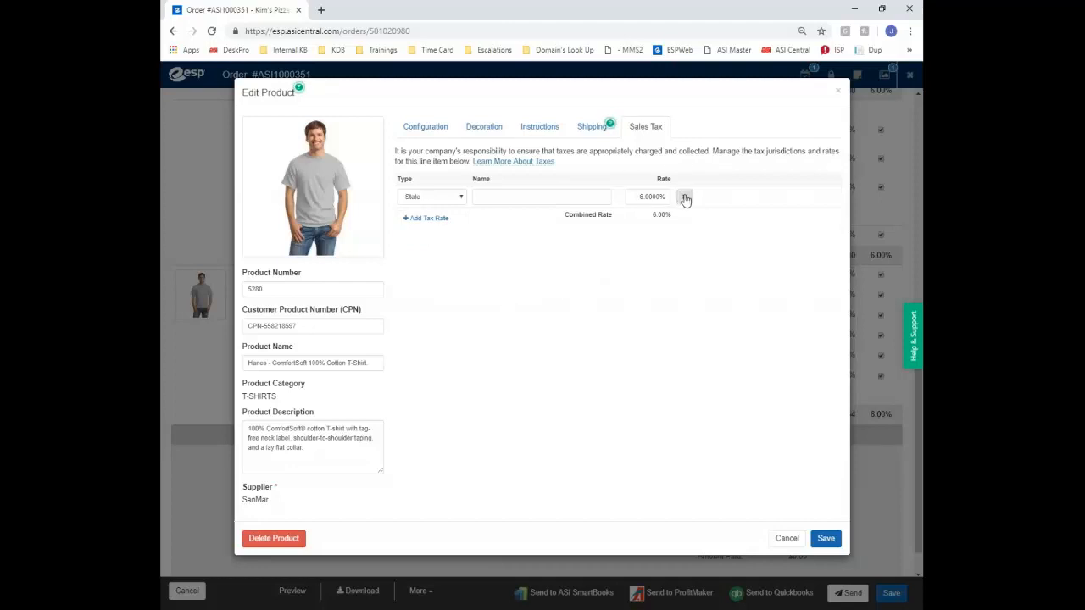
click(682, 196)
click(827, 539)
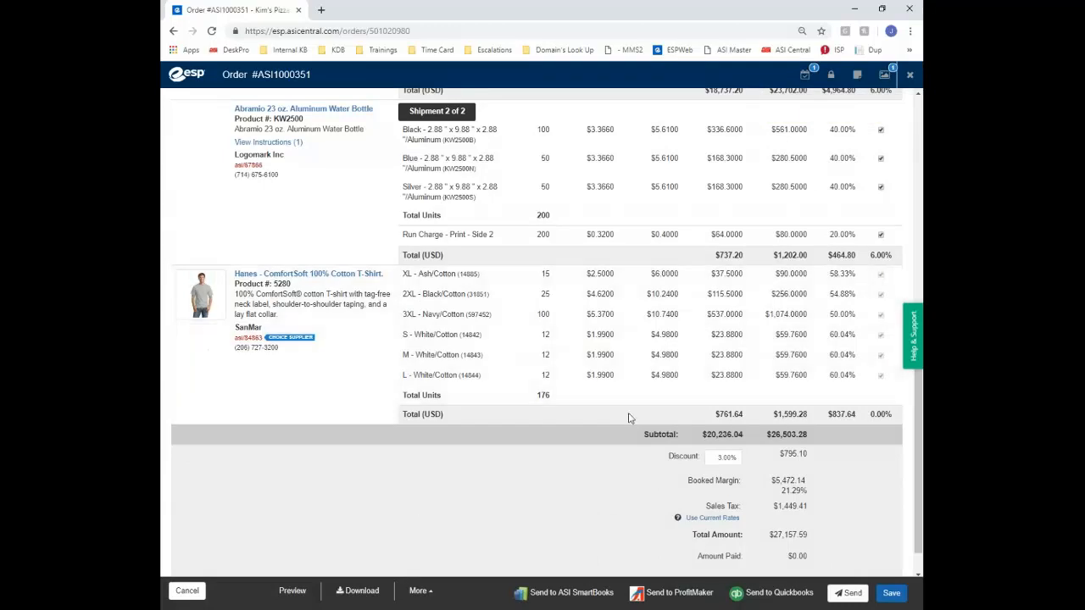
Preview the Sales Order document, close its tab, and select the Acknowledgment document
scroll(521, 322, down, 1)
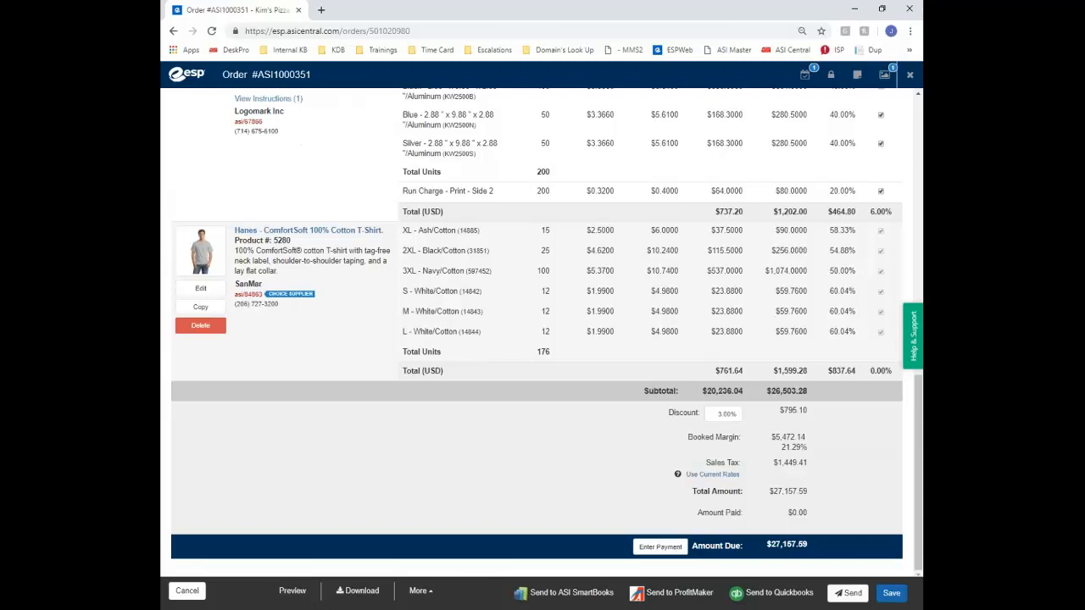
scroll(536, 331, up, 1)
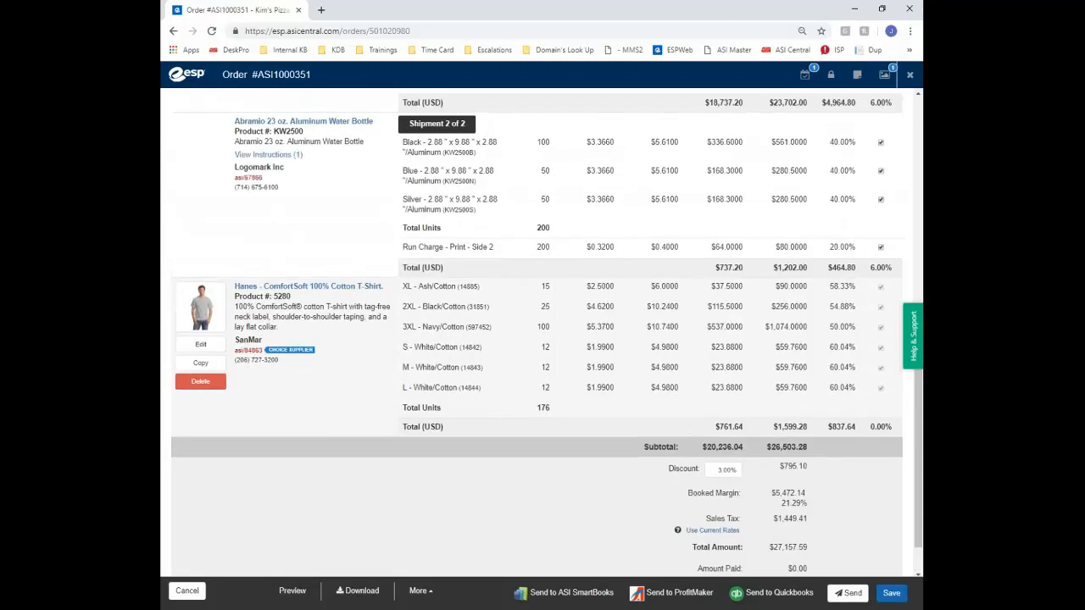
click(290, 593)
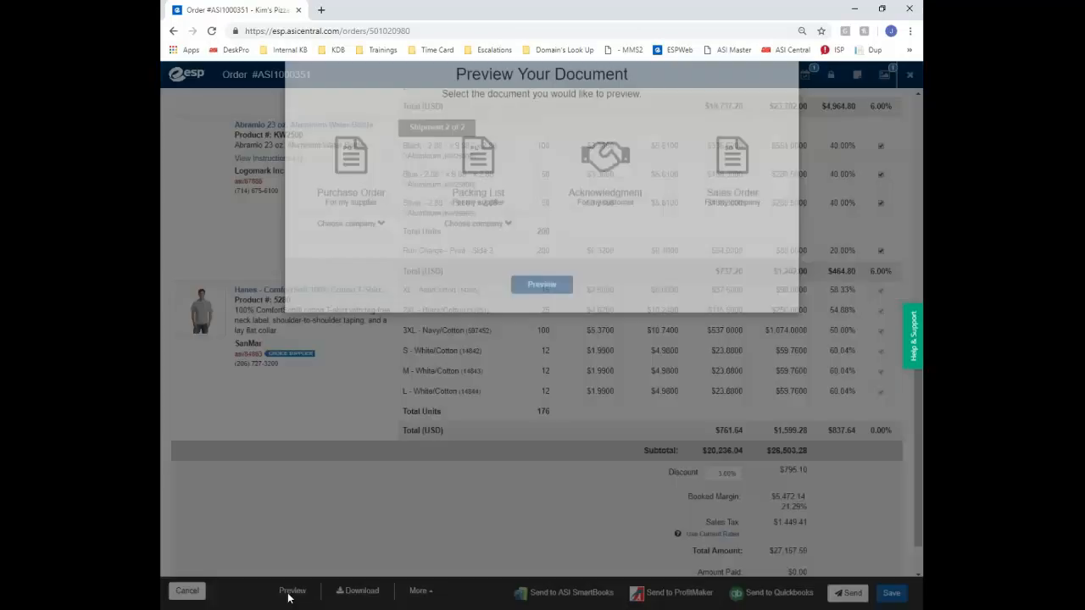
click(702, 188)
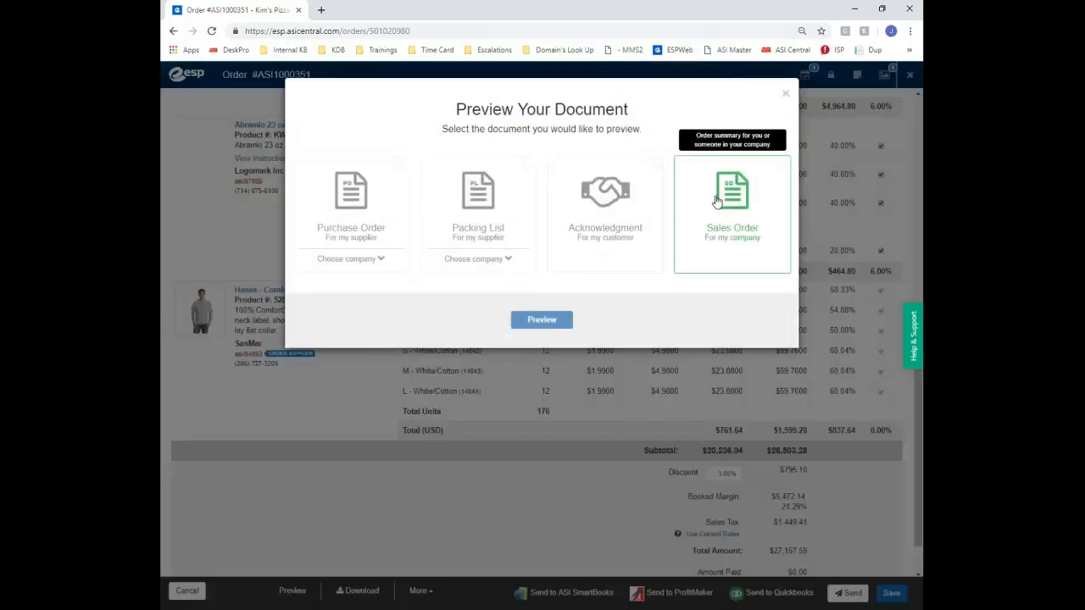
click(551, 324)
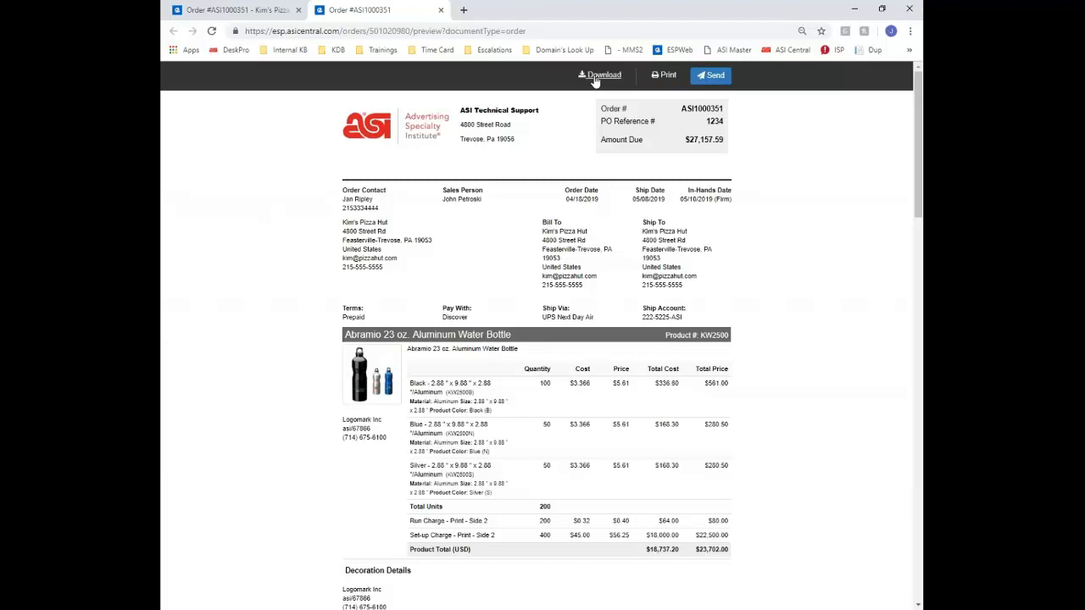
click(441, 10)
click(634, 222)
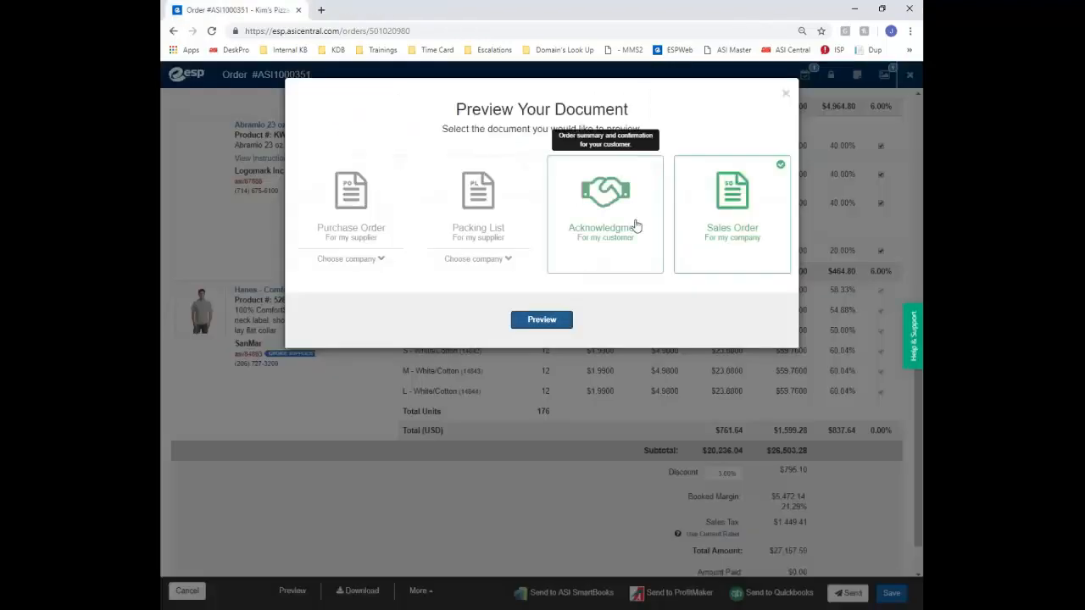
Open and scroll through the $27,157.59 Acknowledgement preview, then close it and the document chooser
click(541, 320)
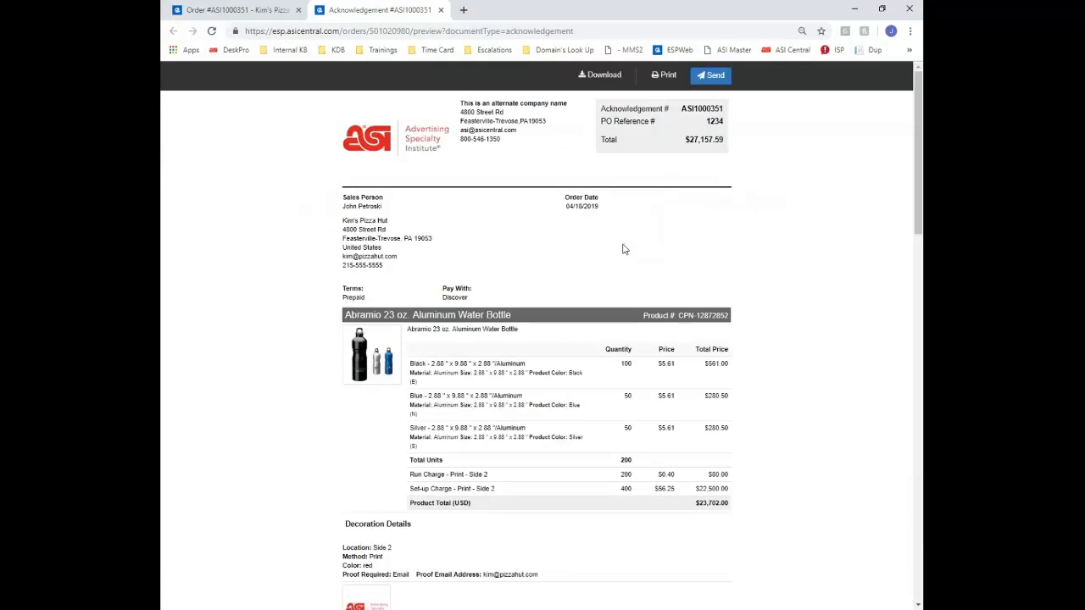
scroll(619, 248, down, 1)
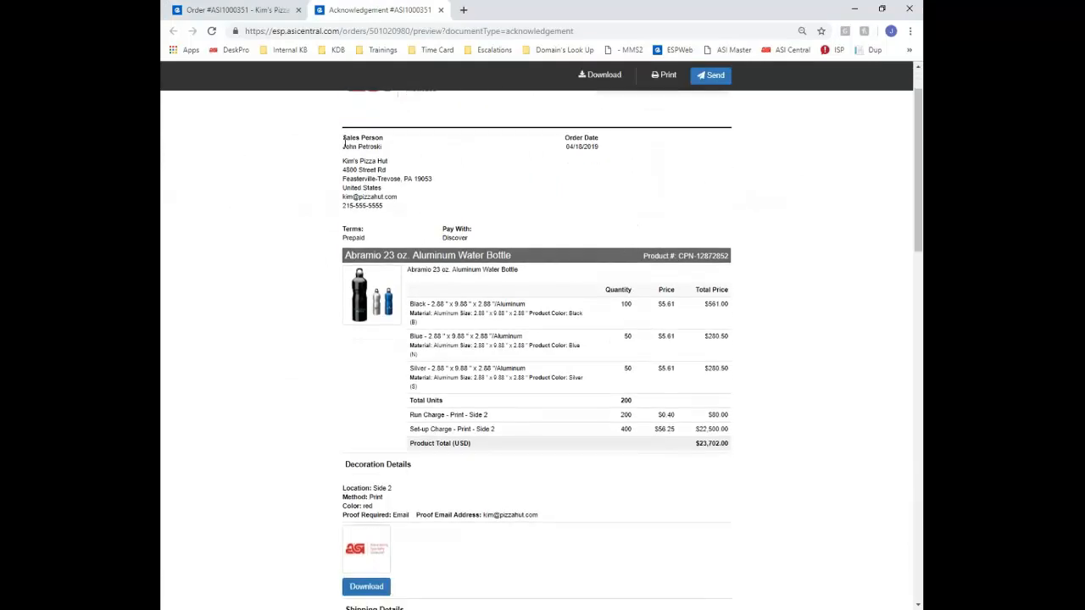
scroll(378, 156, down, 1)
scroll(378, 161, up, 1)
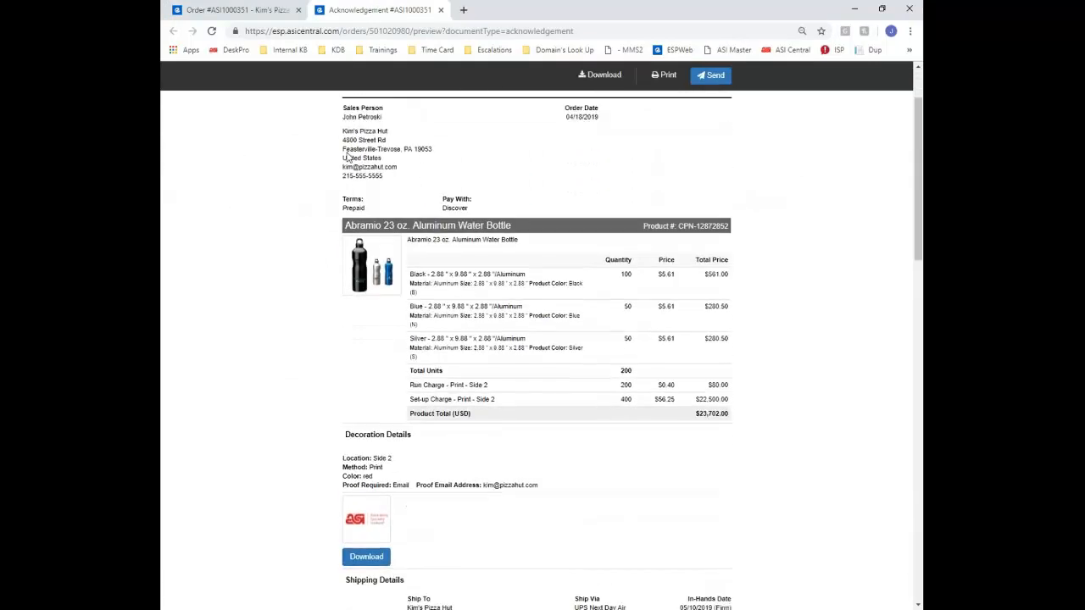
scroll(387, 195, down, 1)
scroll(448, 387, down, 2)
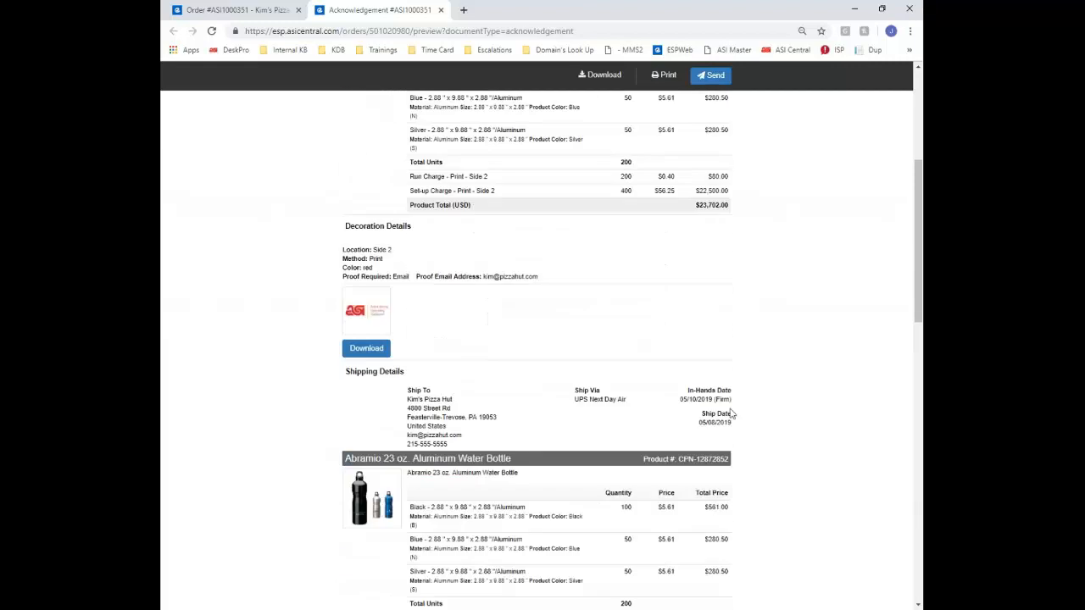
scroll(536, 347, down, 8)
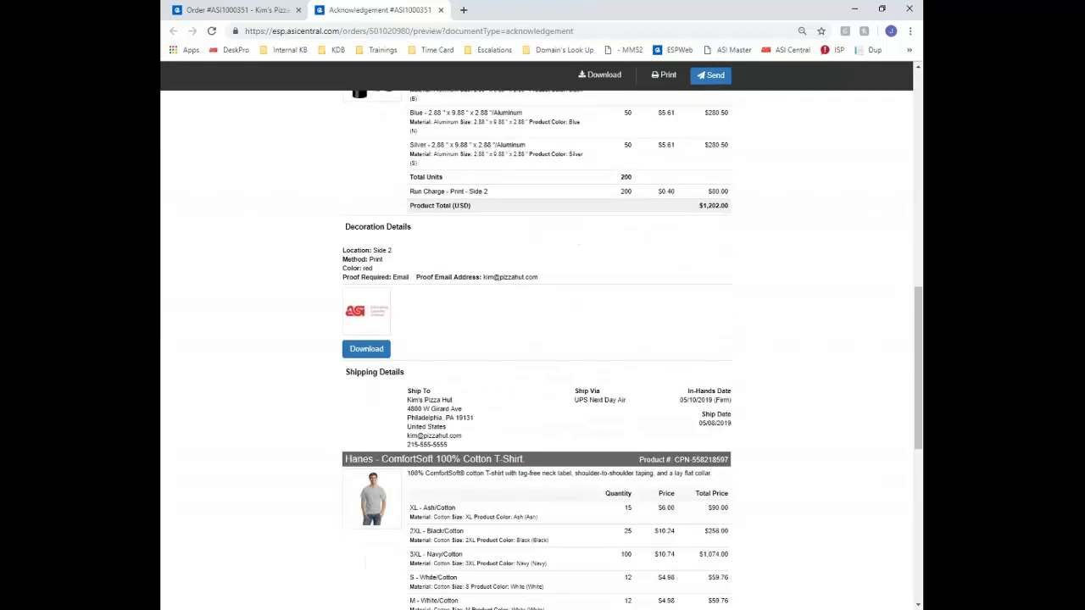
scroll(536, 348, down, 3)
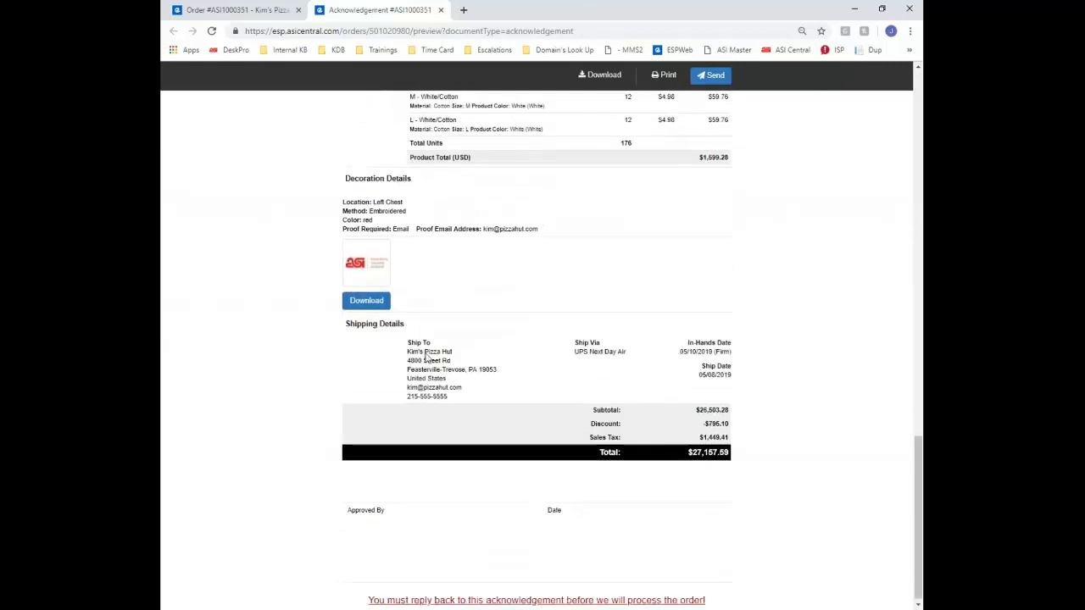
scroll(536, 347, up, 1)
scroll(371, 481, down, 2)
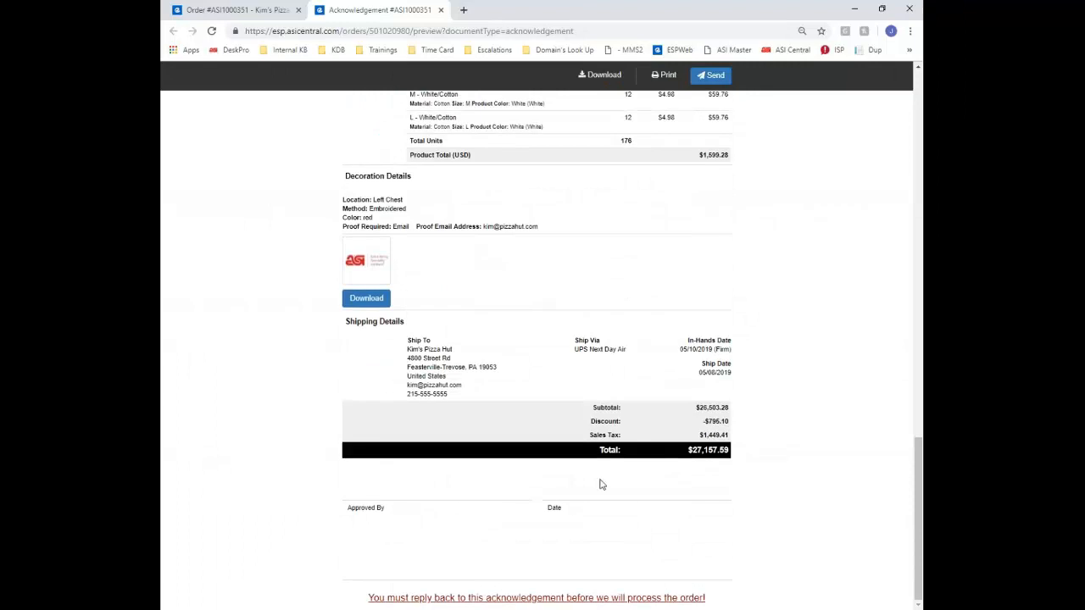
scroll(583, 220, up, 15)
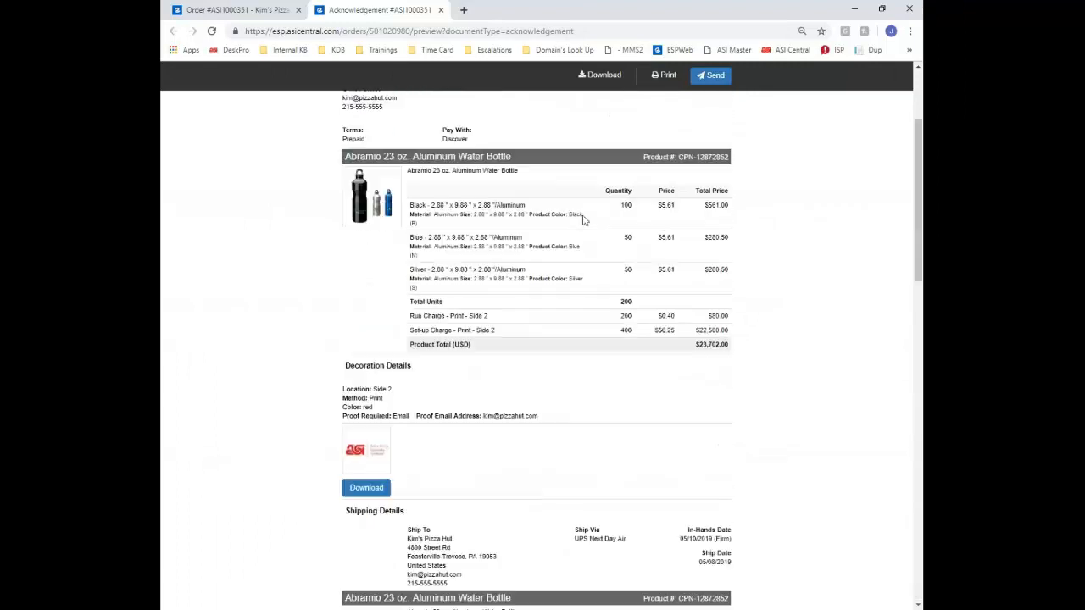
click(440, 10)
click(786, 93)
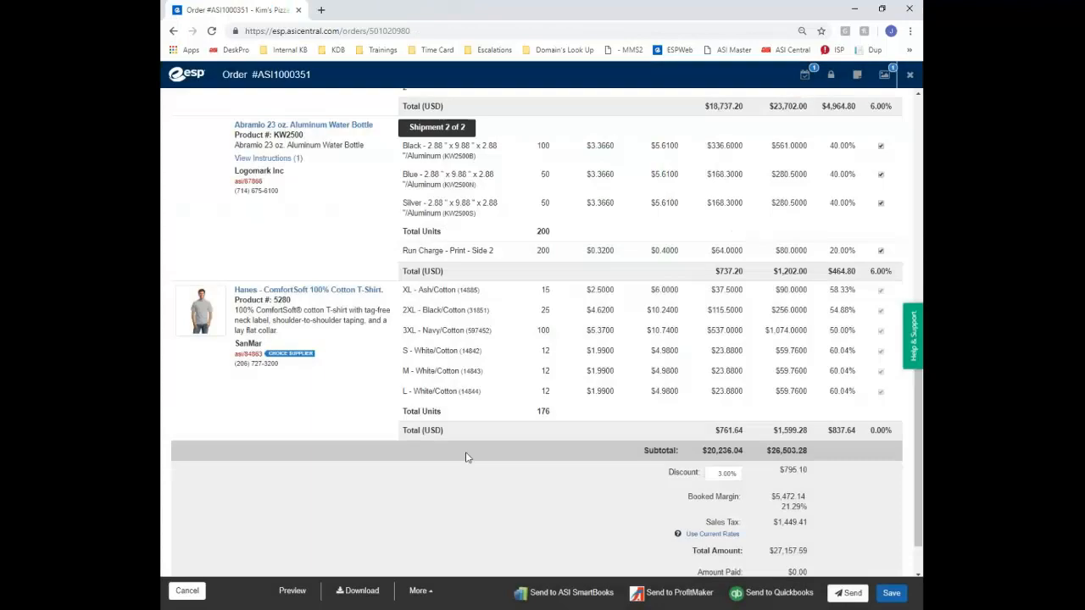
Choose the Purchase Order for supplier Logomark Inc and continue to its e-mail
click(845, 598)
click(351, 203)
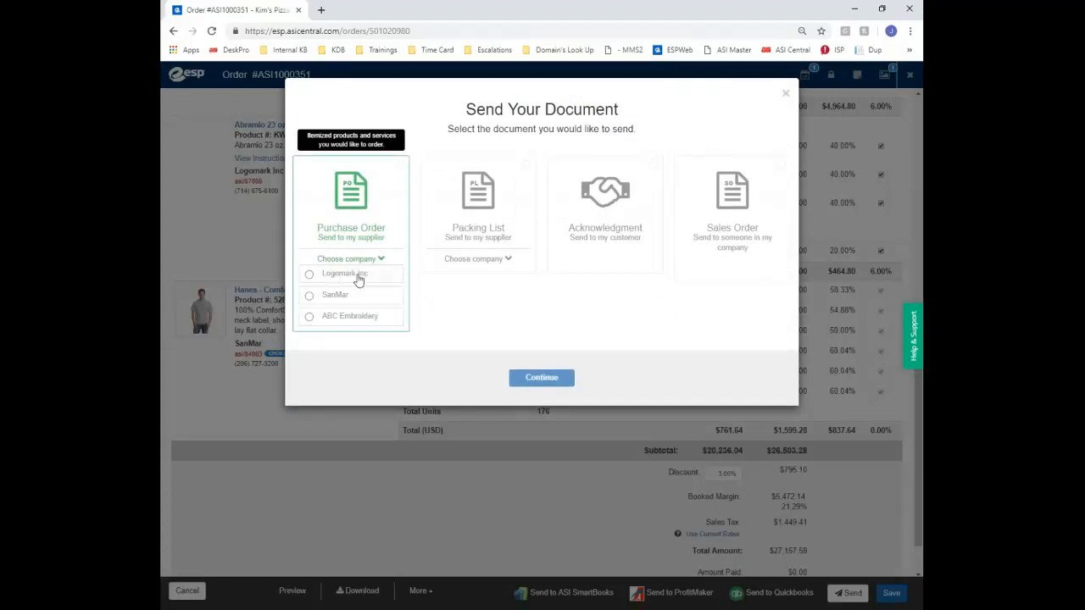
click(357, 278)
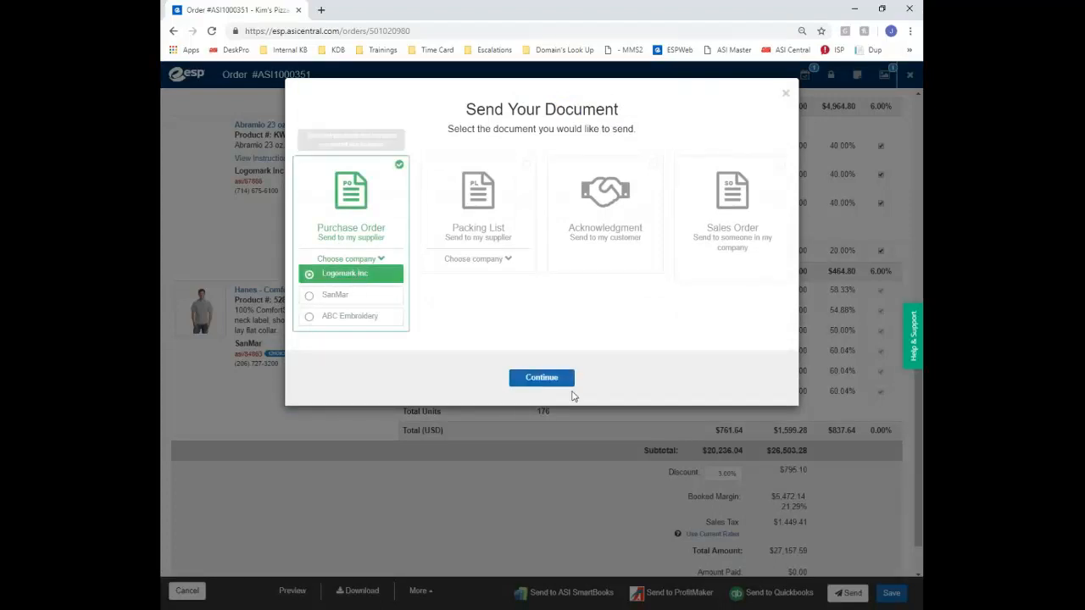
click(539, 378)
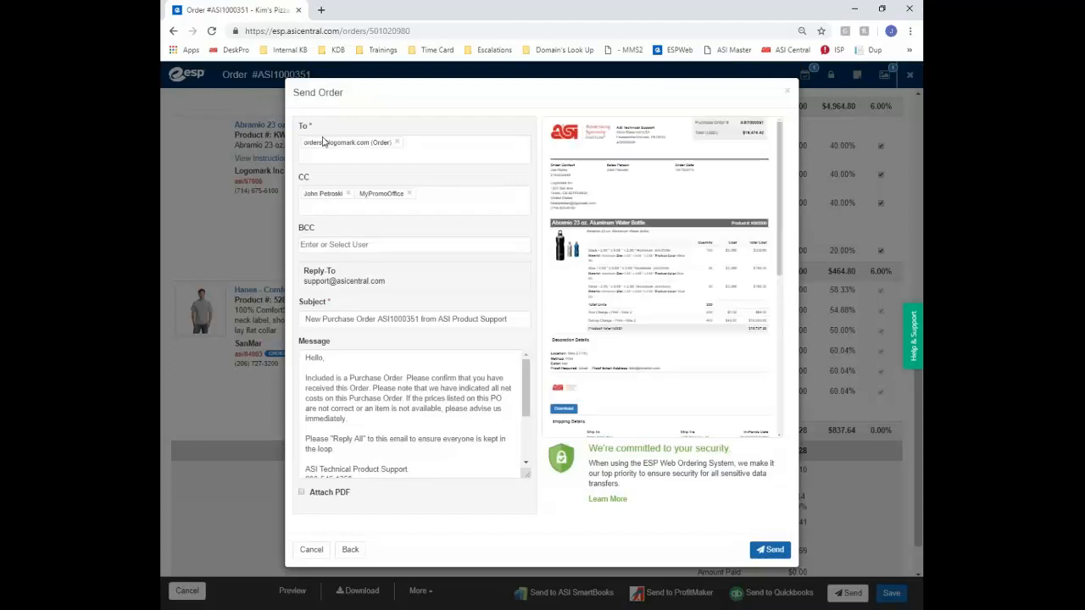
Review the Logomark purchase order e-mail, tick Attach PDF and send it
click(381, 161)
drag(395, 286, 305, 271)
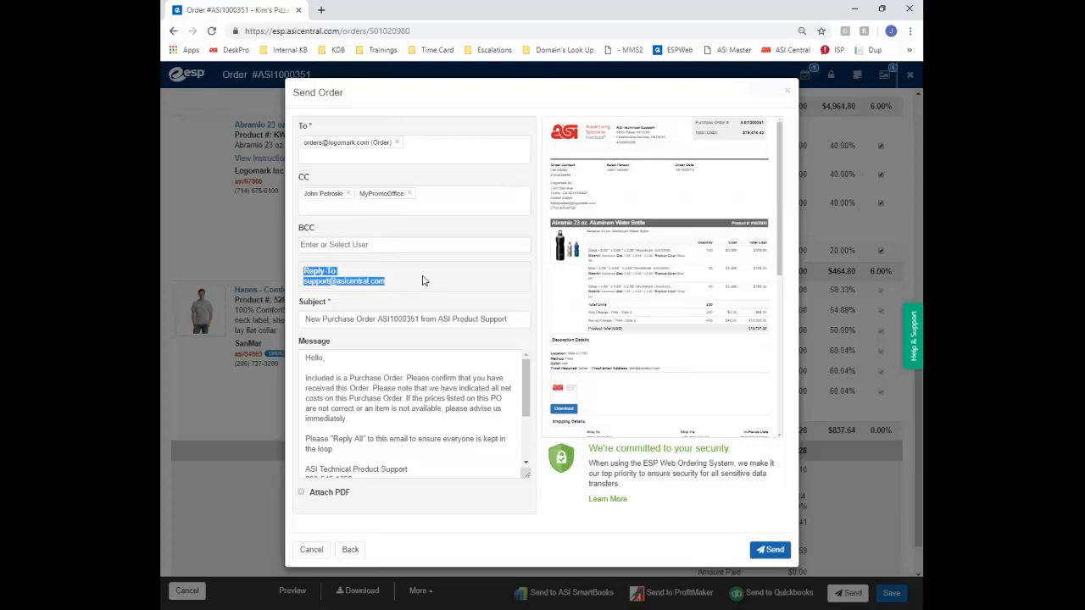
click(404, 318)
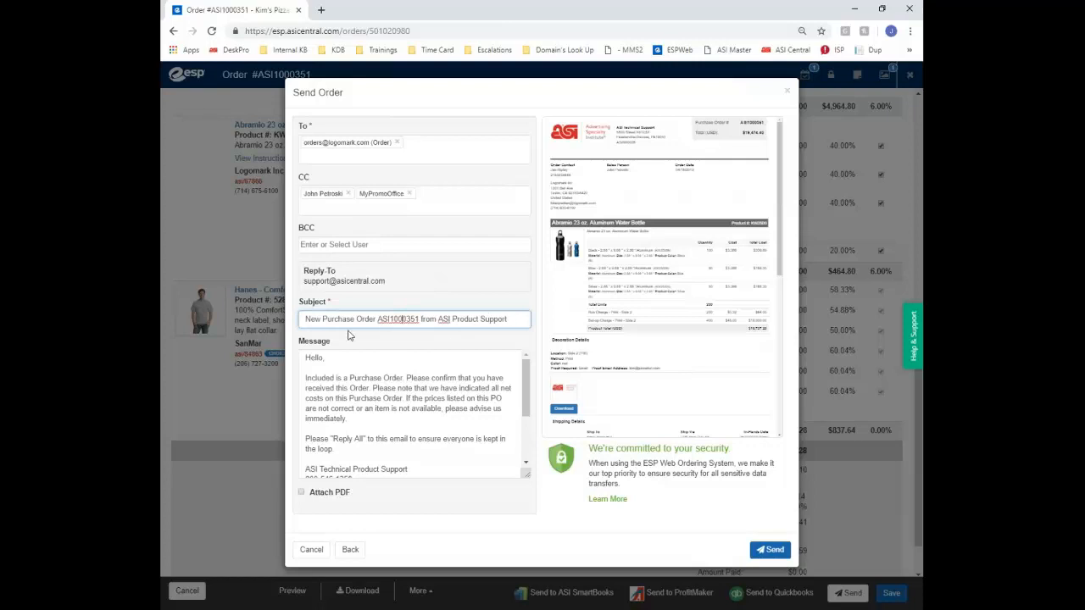
scroll(353, 370, down, 3)
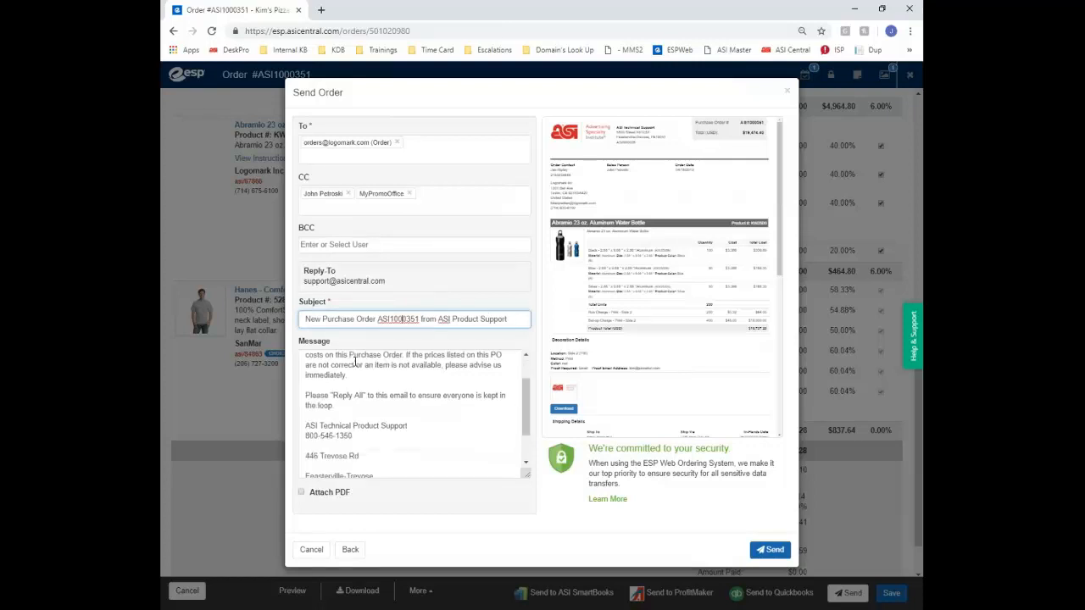
scroll(353, 370, up, 3)
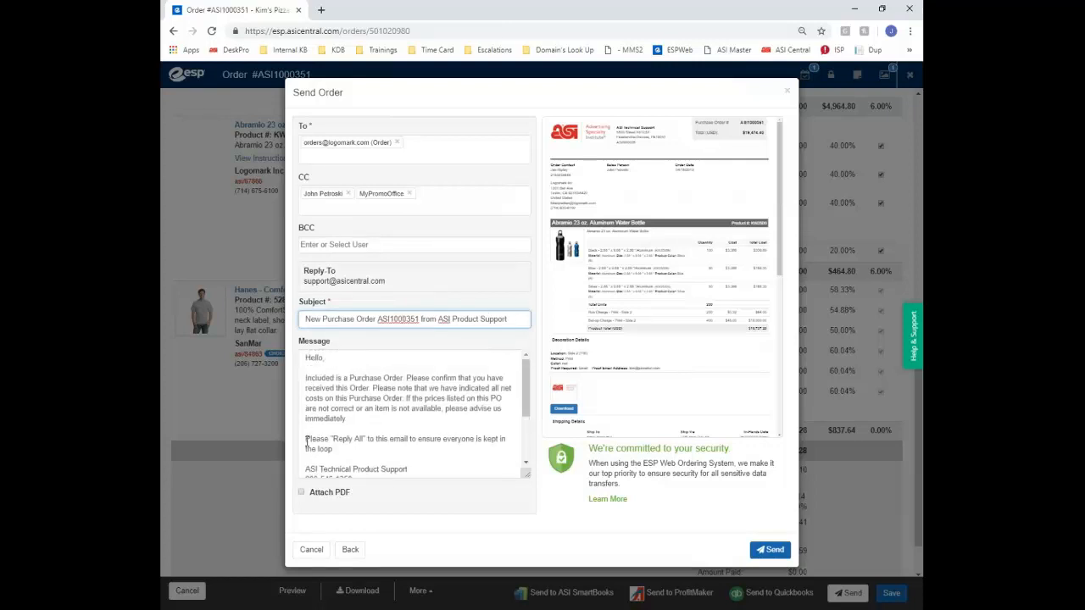
drag(306, 438, 452, 446)
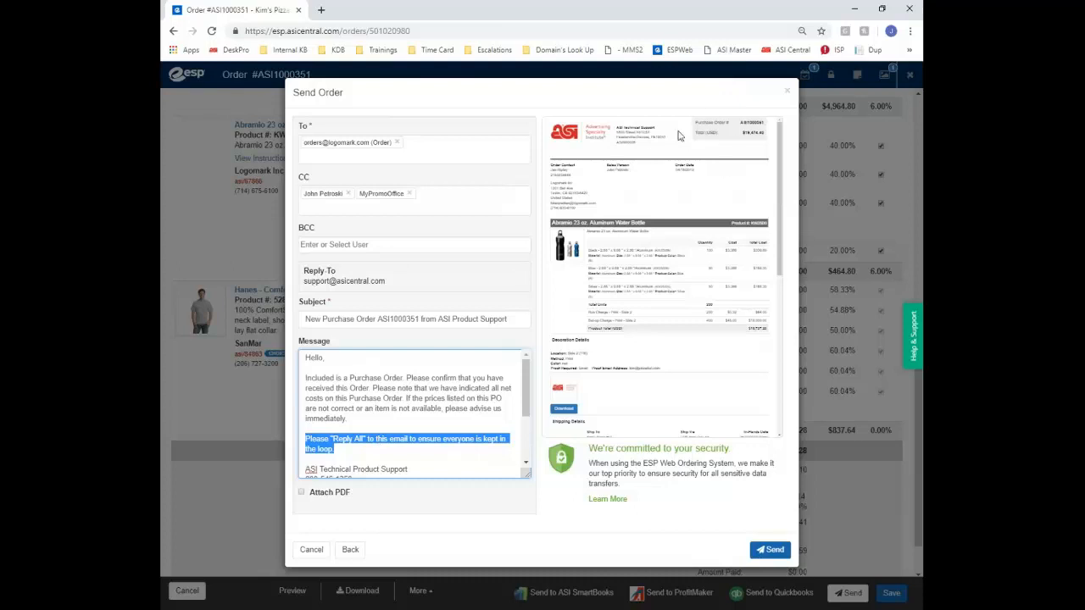
click(300, 492)
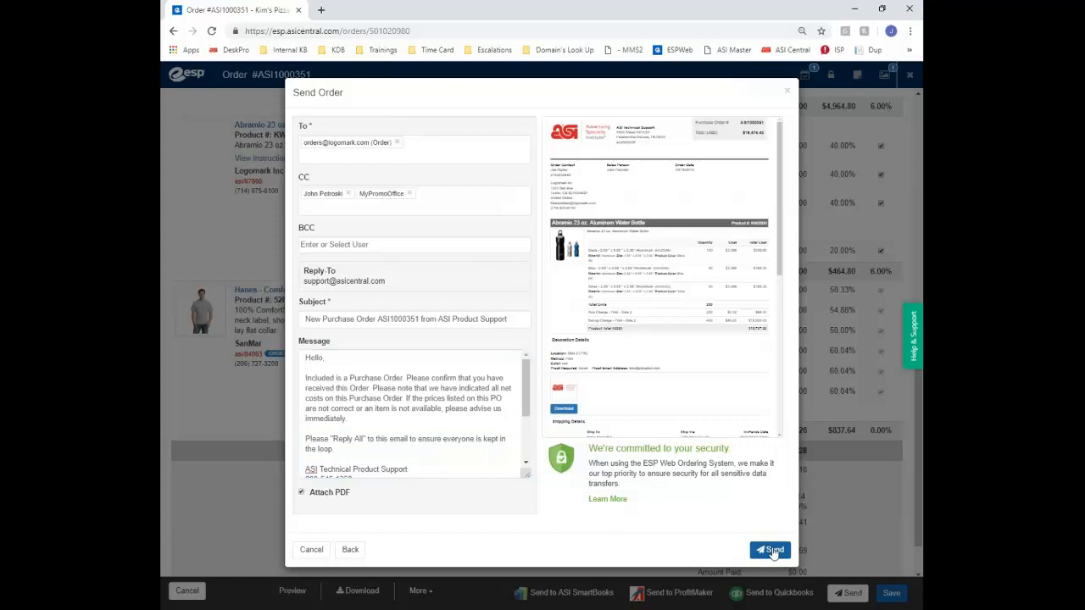
click(310, 550)
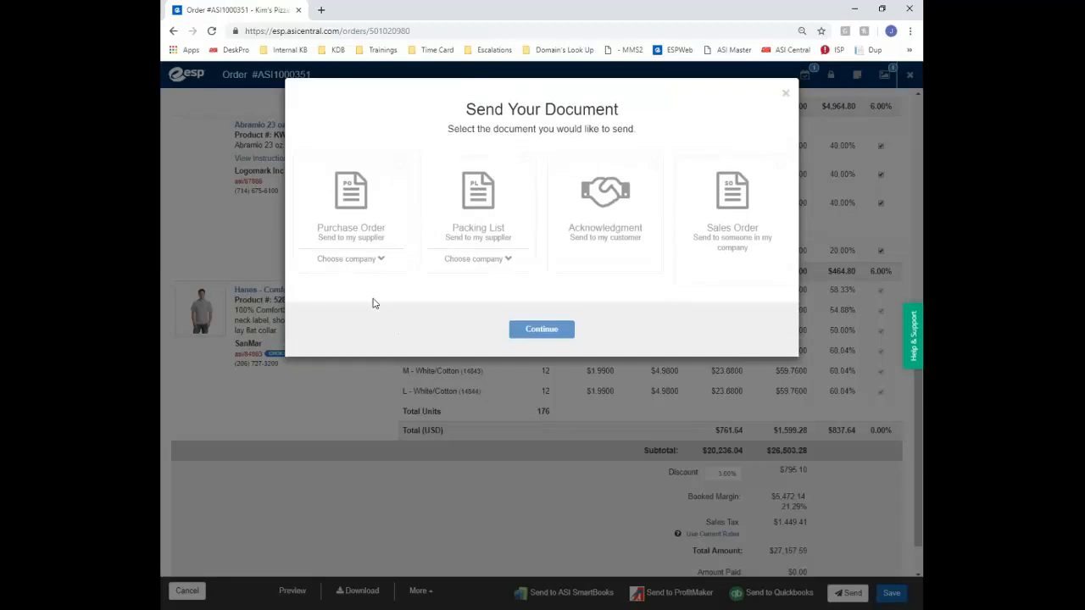
mouse_move(362, 273)
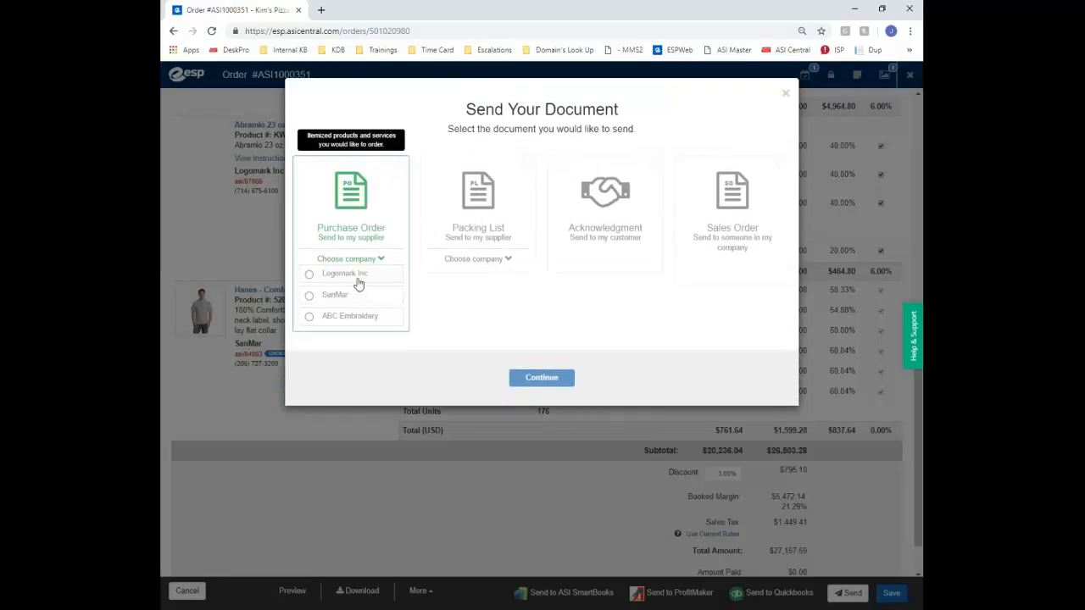
Start the SanMar purchase order, read the credentials help and try linking the SanMar account
click(356, 296)
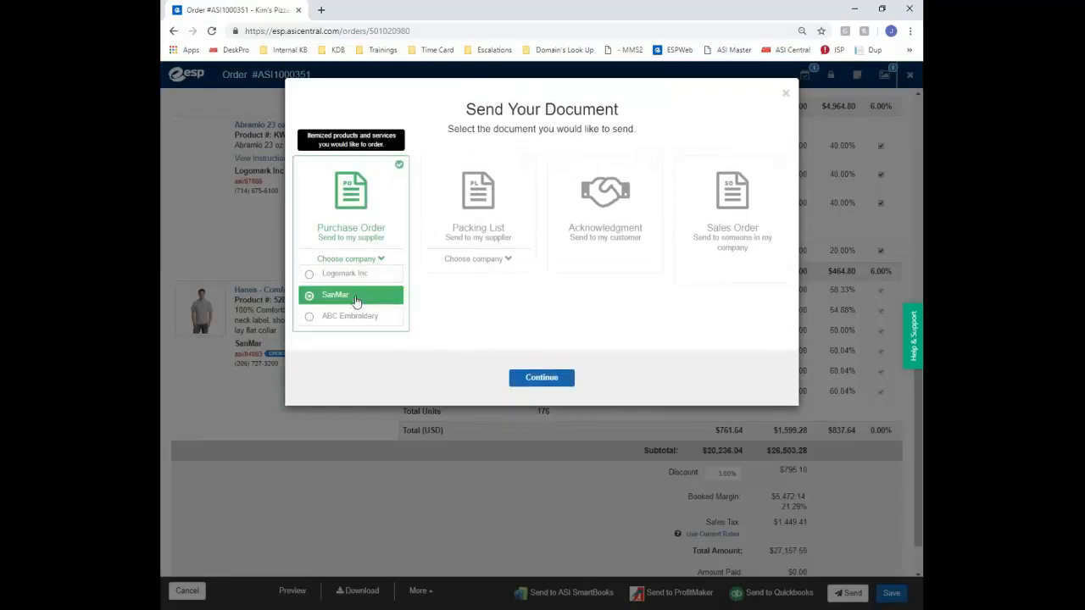
click(555, 381)
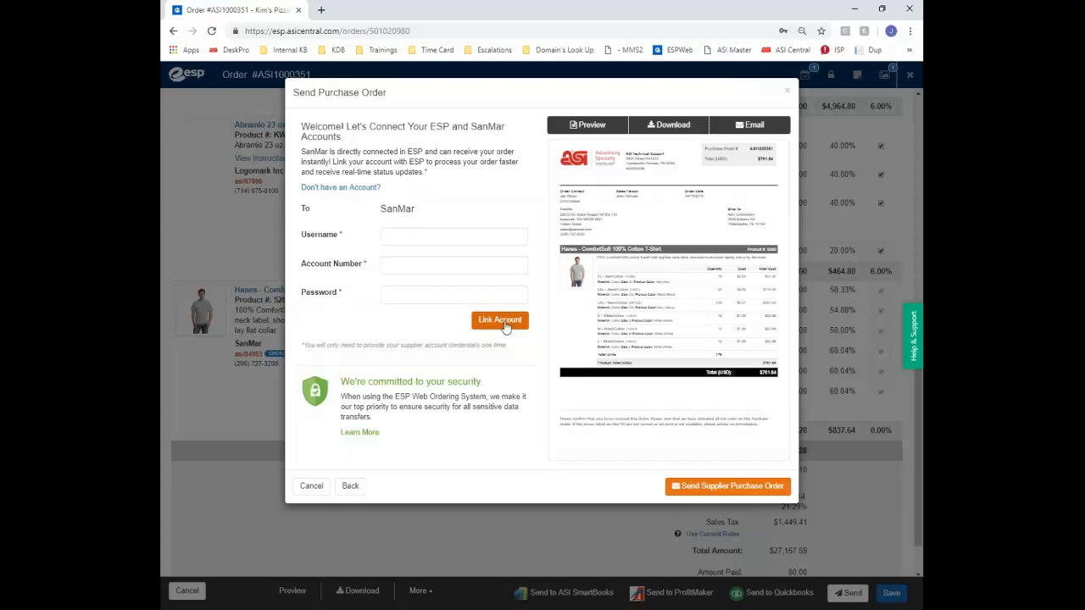
click(366, 190)
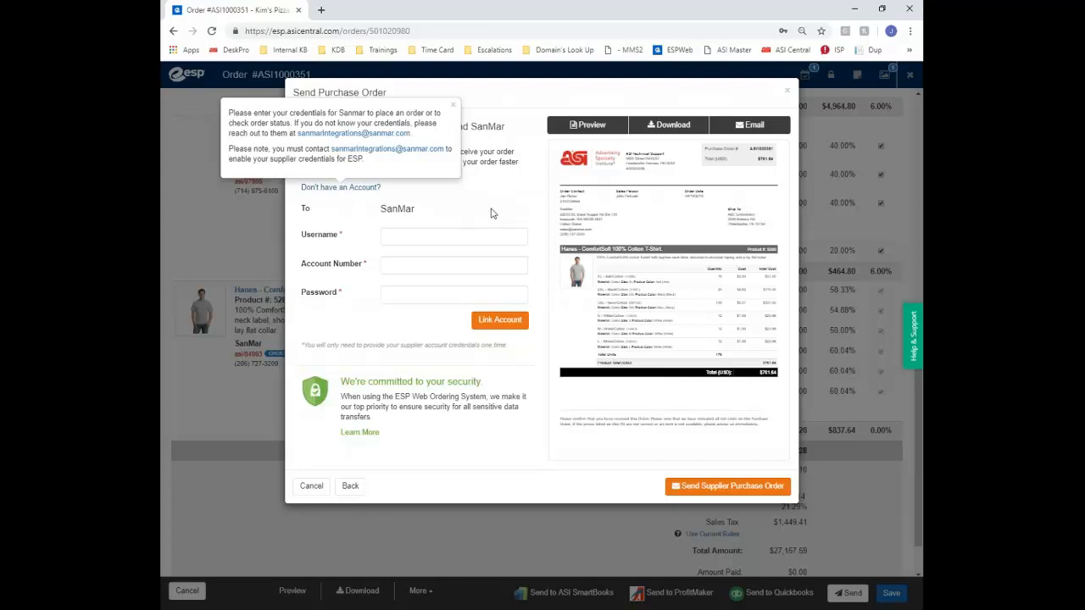
click(453, 106)
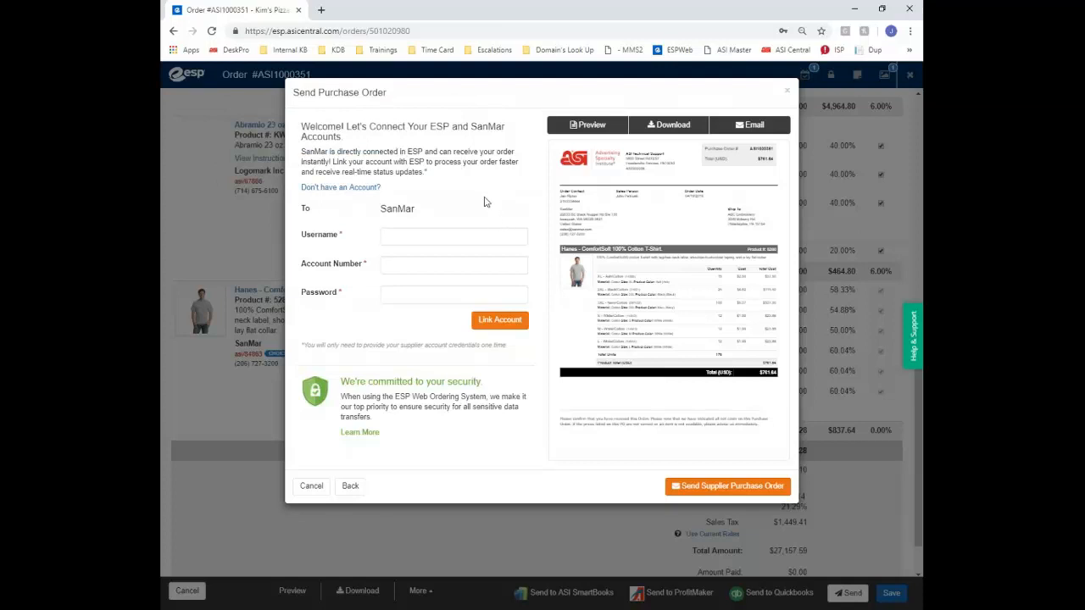
click(426, 238)
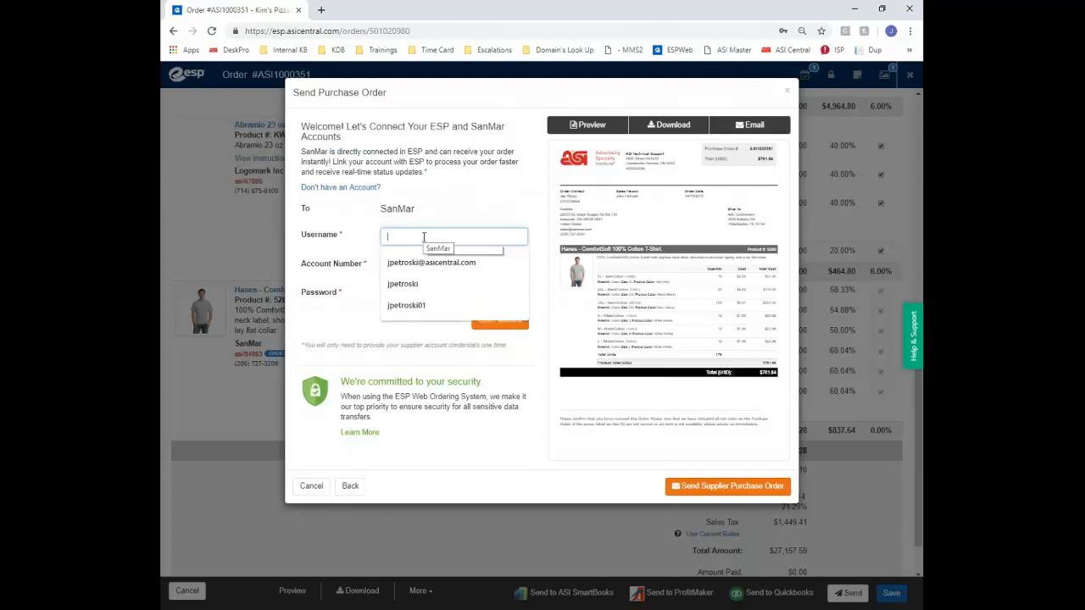
click(345, 308)
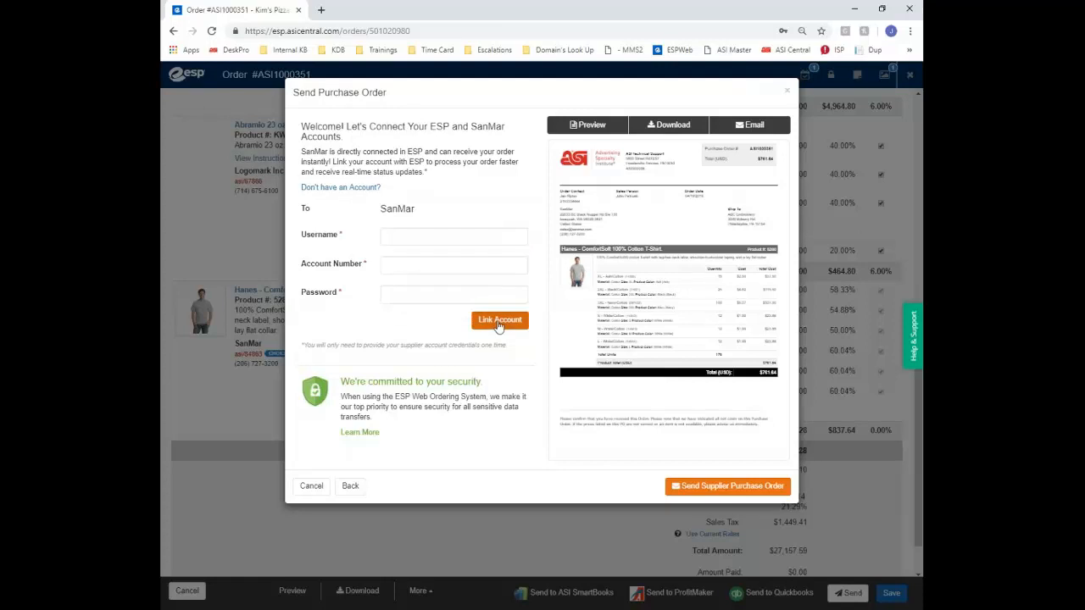
click(498, 322)
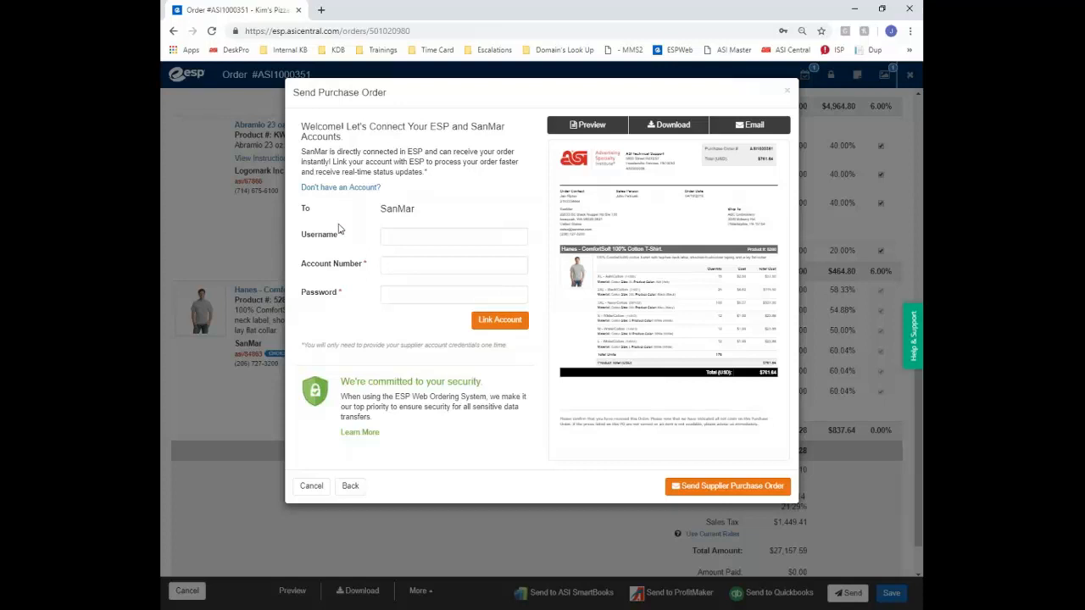
Switch the SanMar purchase order to Email, then close it unsent
click(754, 126)
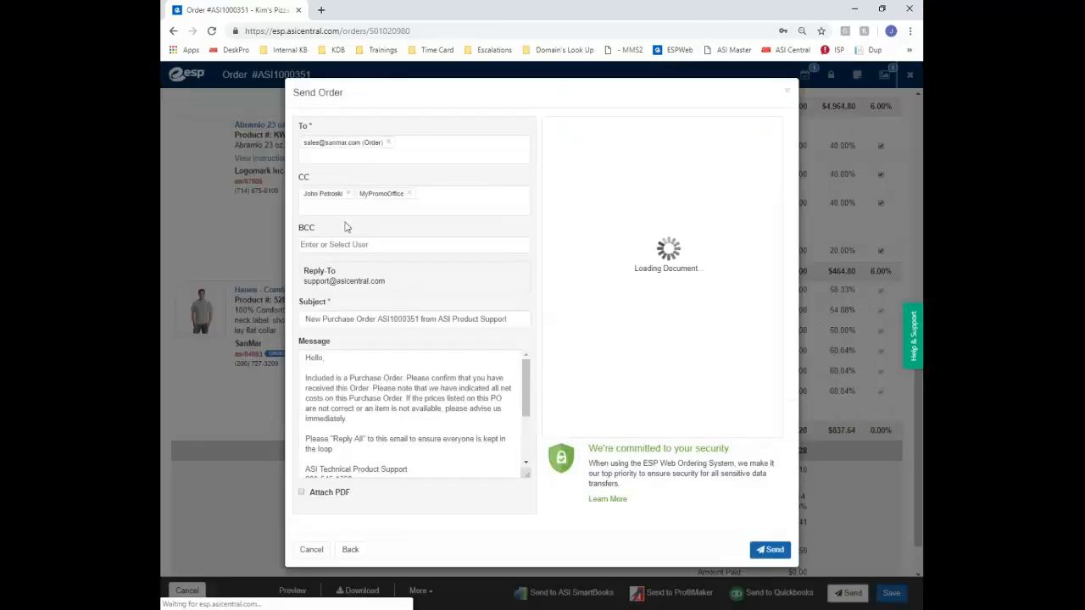
click(330, 245)
text(E)
click(788, 93)
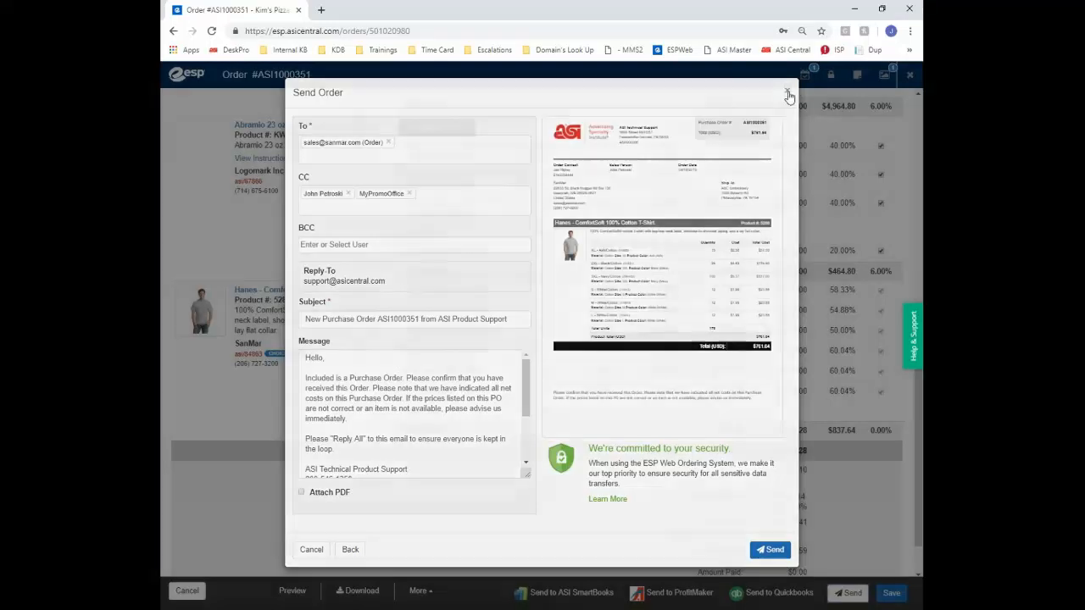
click(843, 595)
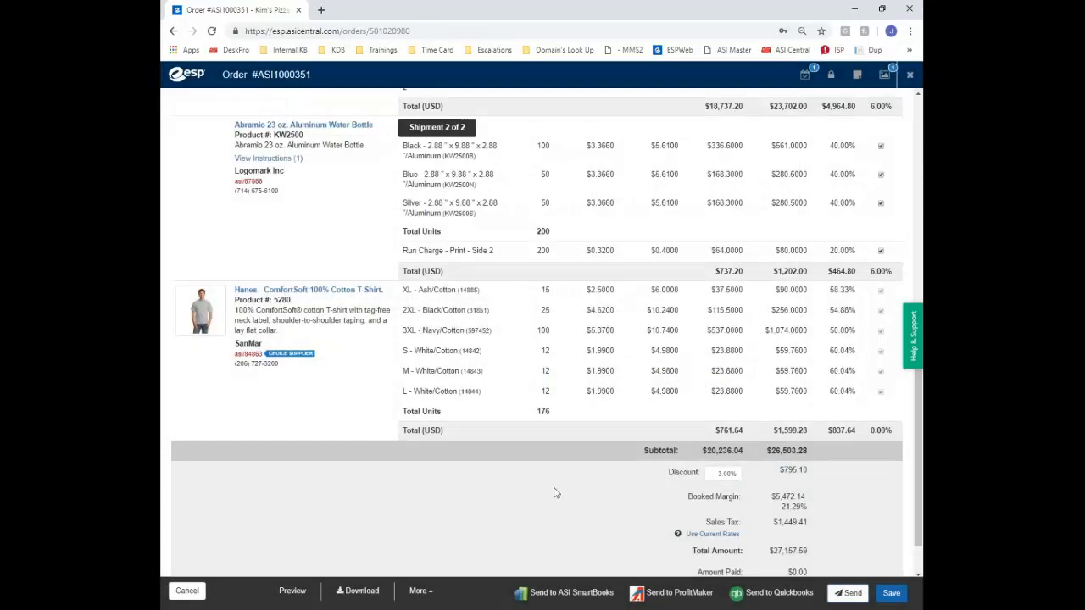
Choose the ABC Embroidery purchase order and continue to its e-mail form
click(349, 260)
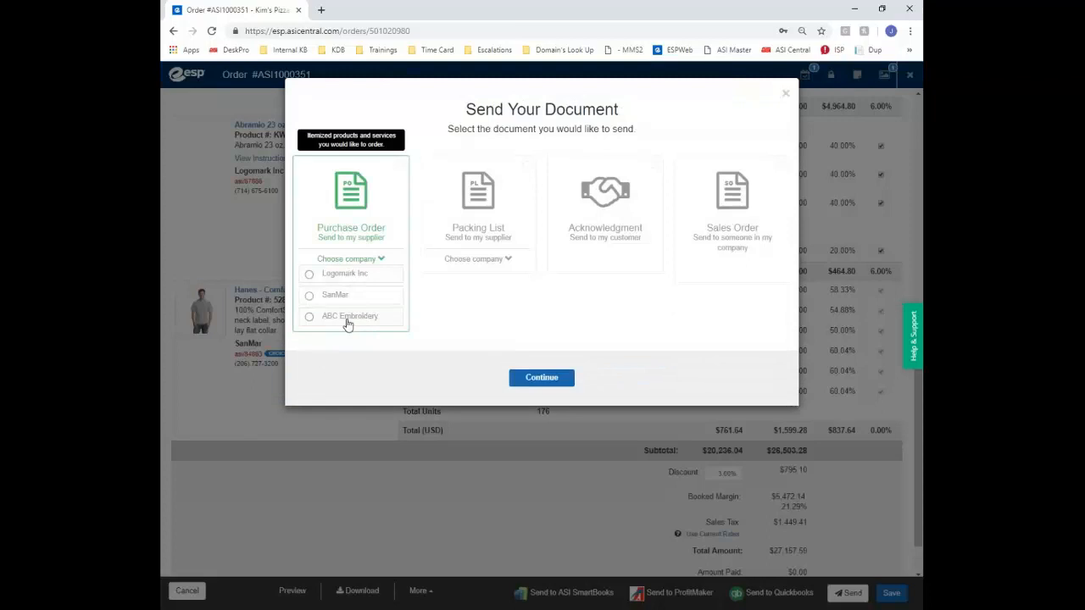
click(347, 326)
click(544, 379)
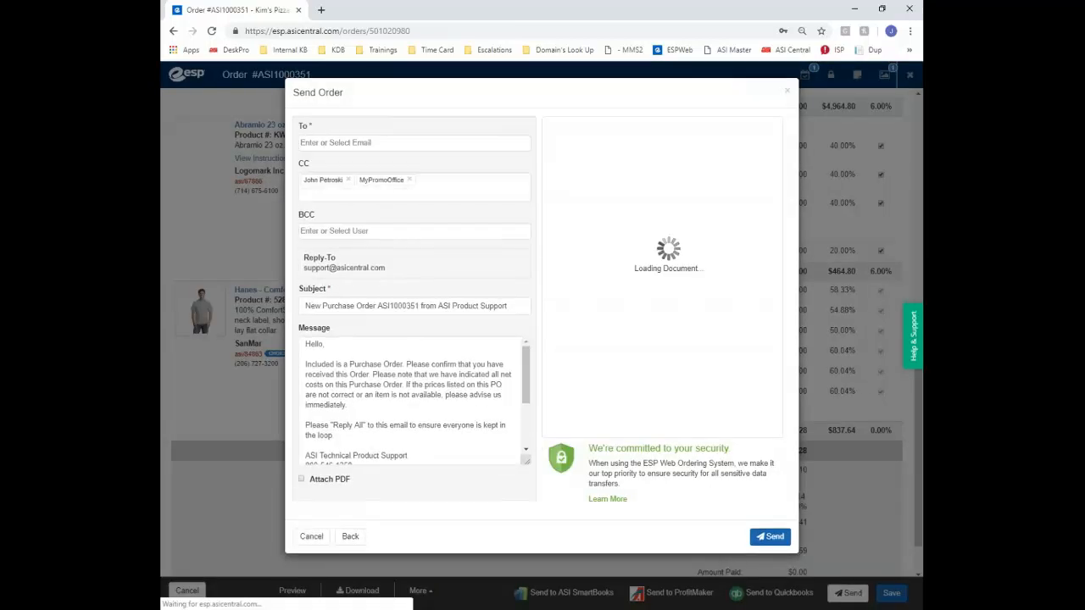
Address it to the supplier contact's e-mail, attach the PDF and send it
click(327, 143)
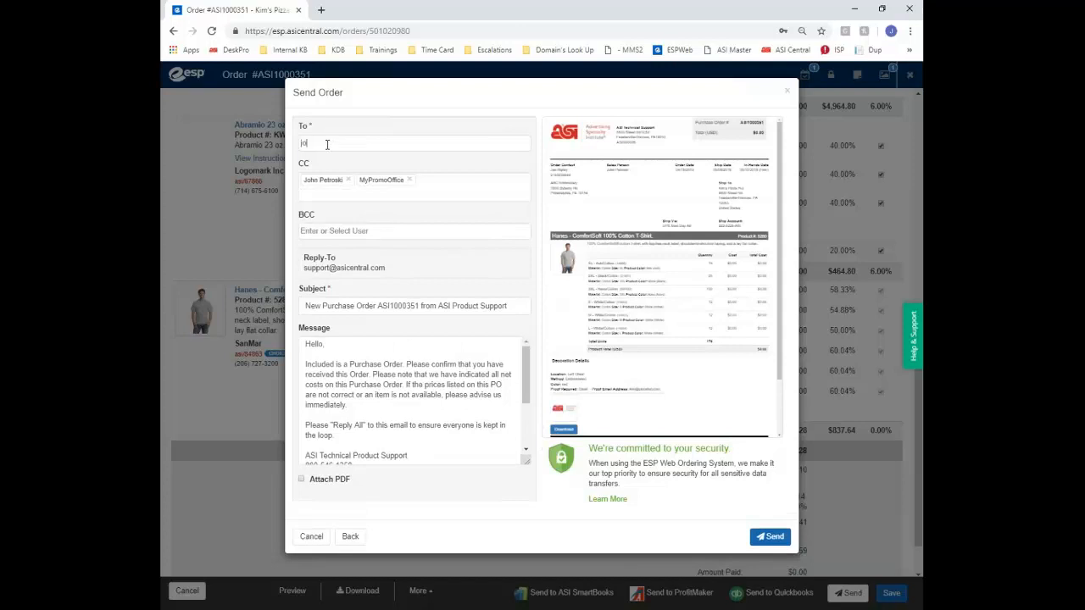
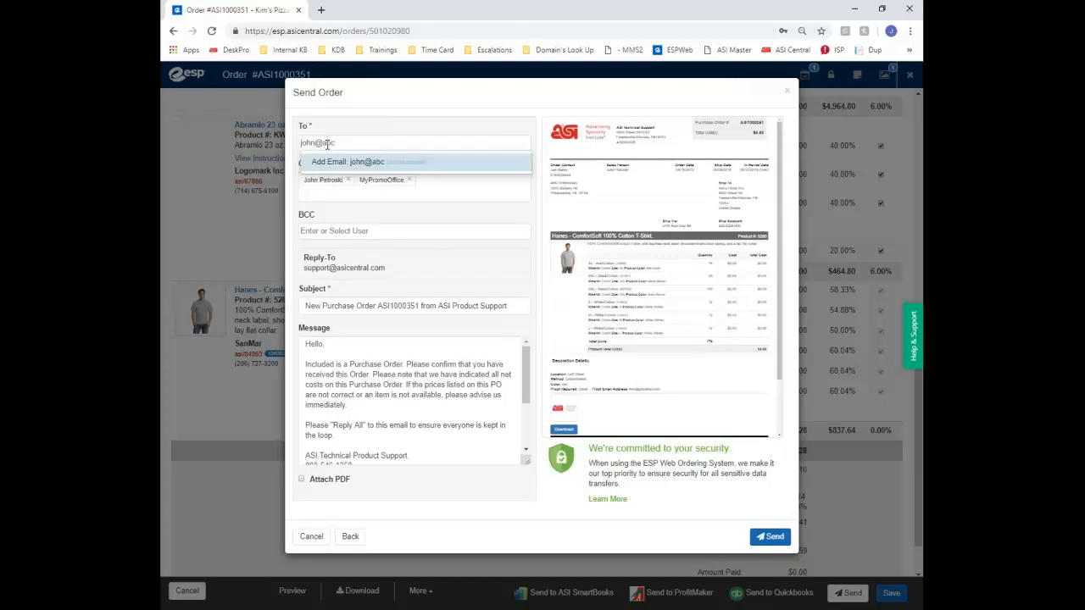
click(465, 198)
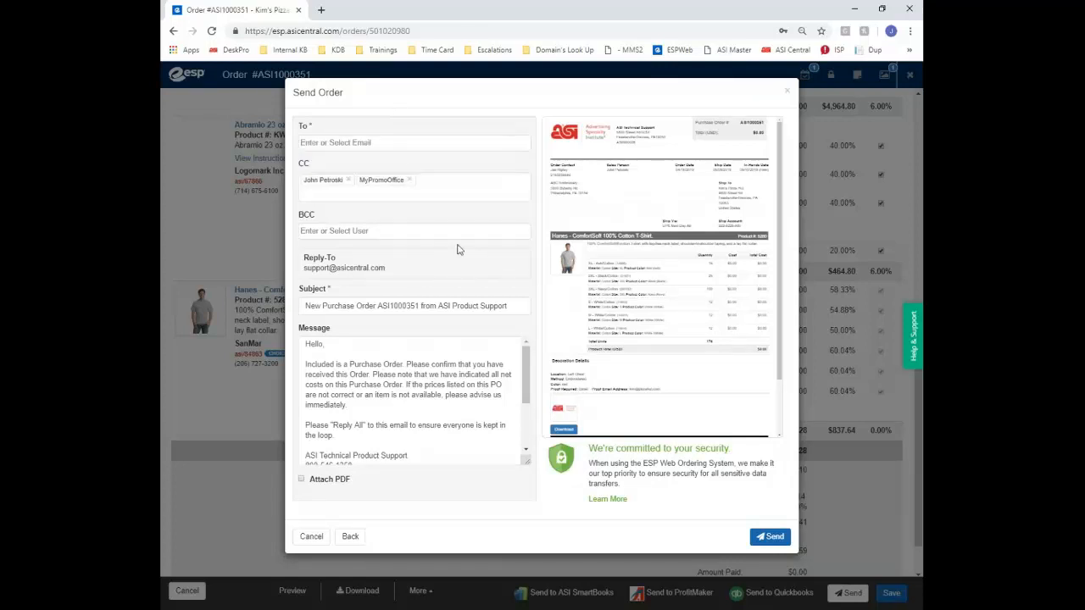
click(394, 139)
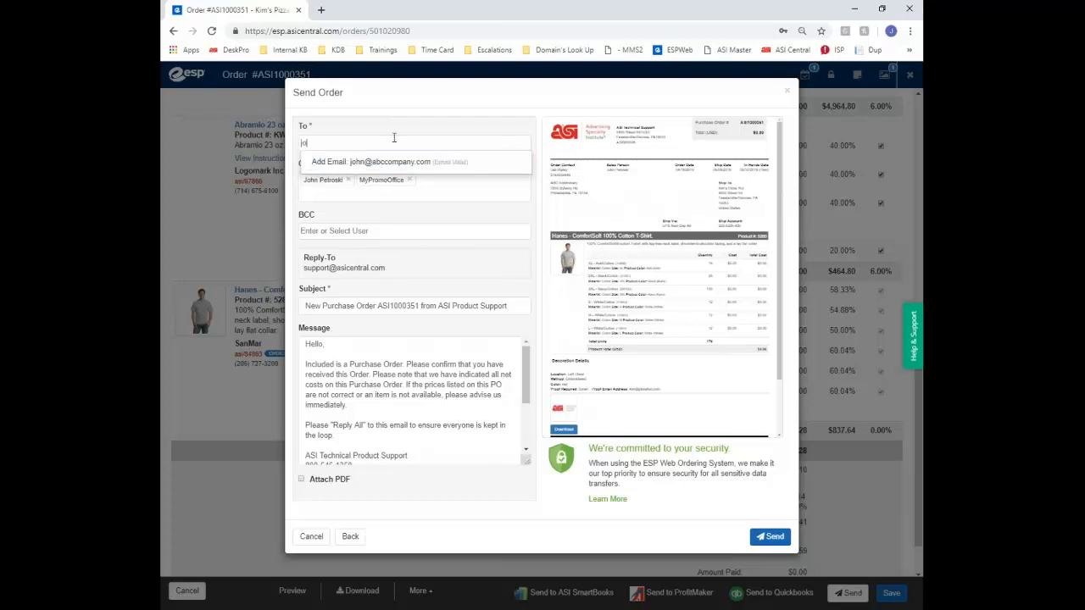
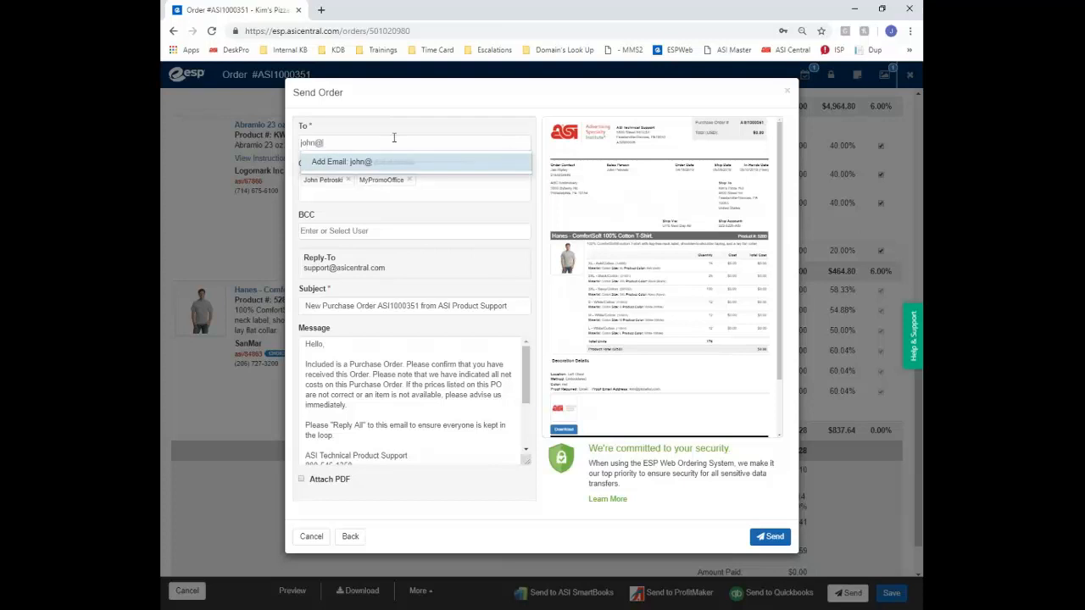
key(Return)
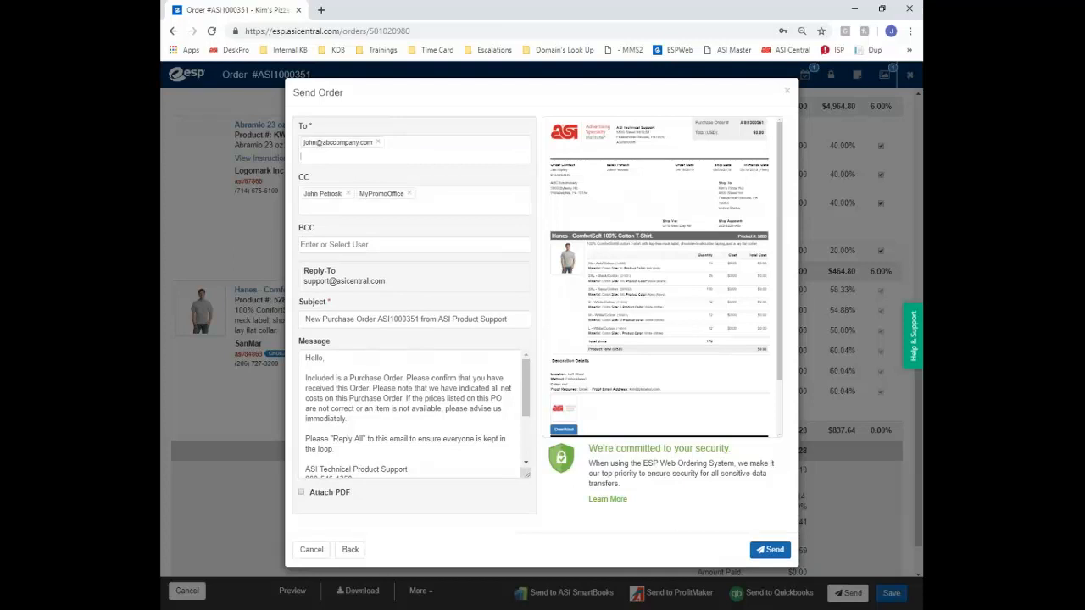
click(301, 492)
click(771, 549)
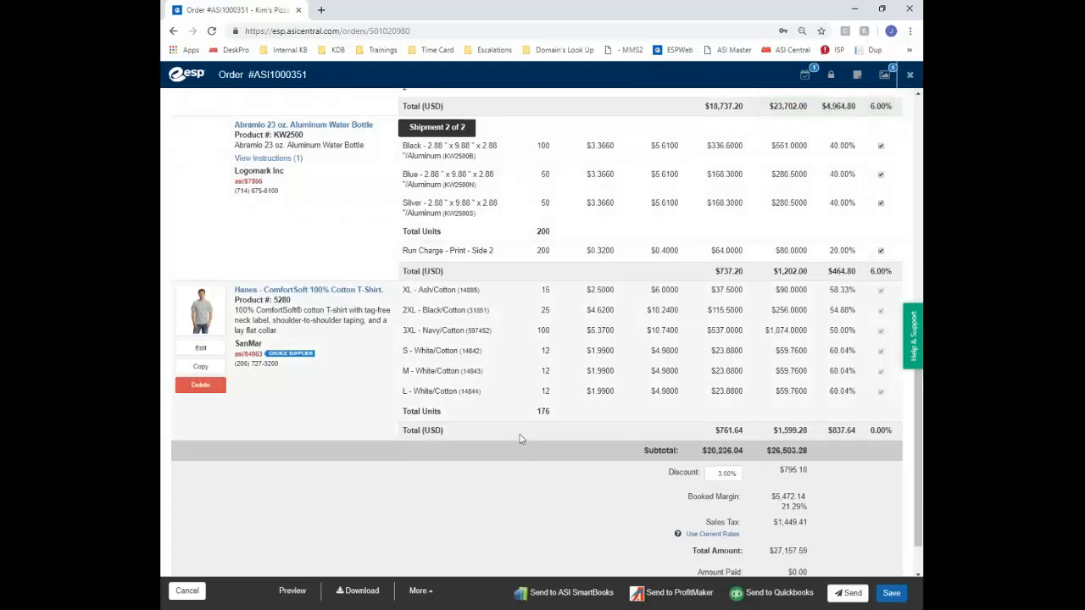
Create an invoice from order ASI1000351, keeping Artwork 1 and Instructions 1 checked
scroll(503, 434, up, 5)
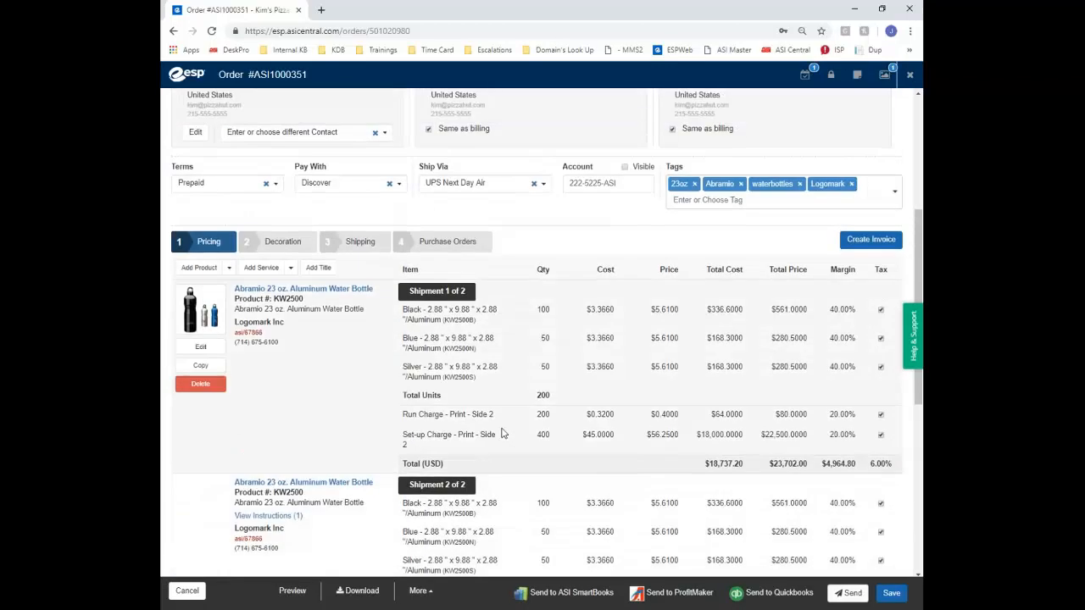
scroll(502, 434, down, 10)
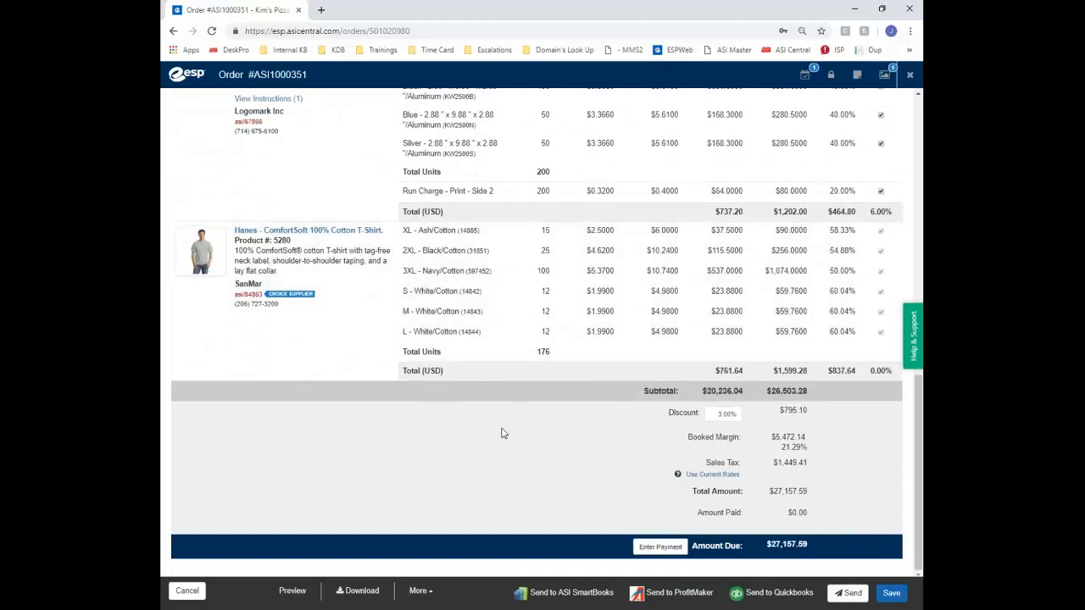
scroll(502, 434, up, 5)
scroll(502, 434, up, 3)
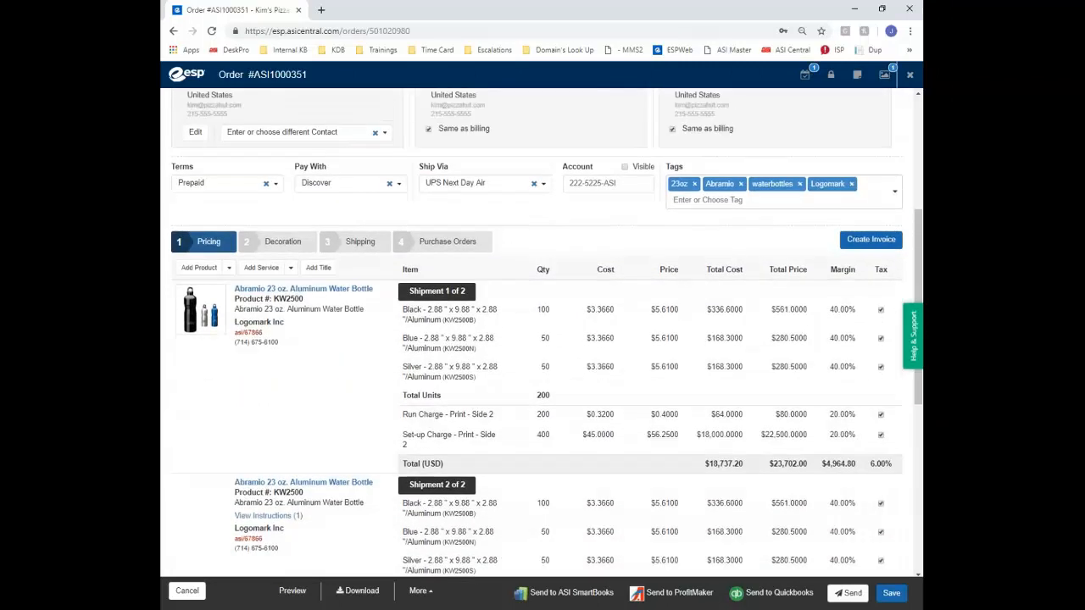
click(865, 247)
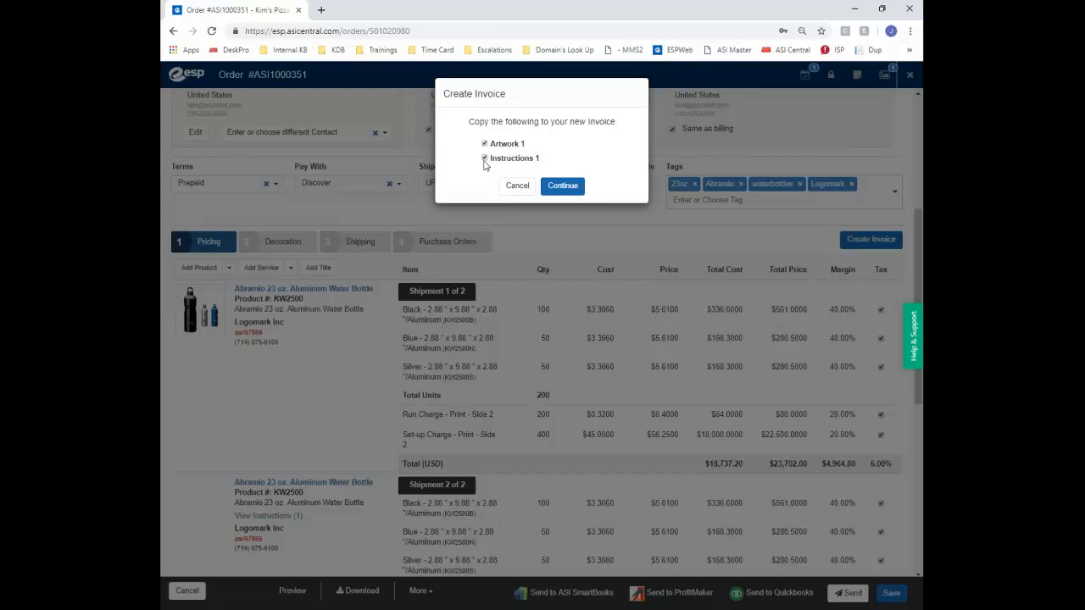
click(564, 187)
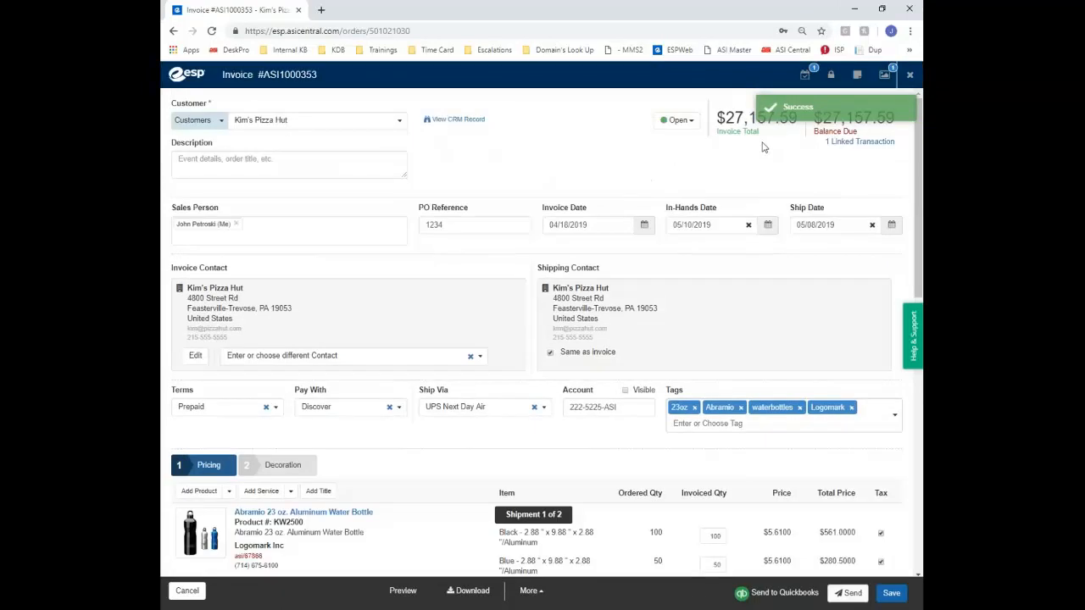
Check invoice ASI1000353's linked transaction, then view the Send Invoice e-mail and close it unsent
click(873, 150)
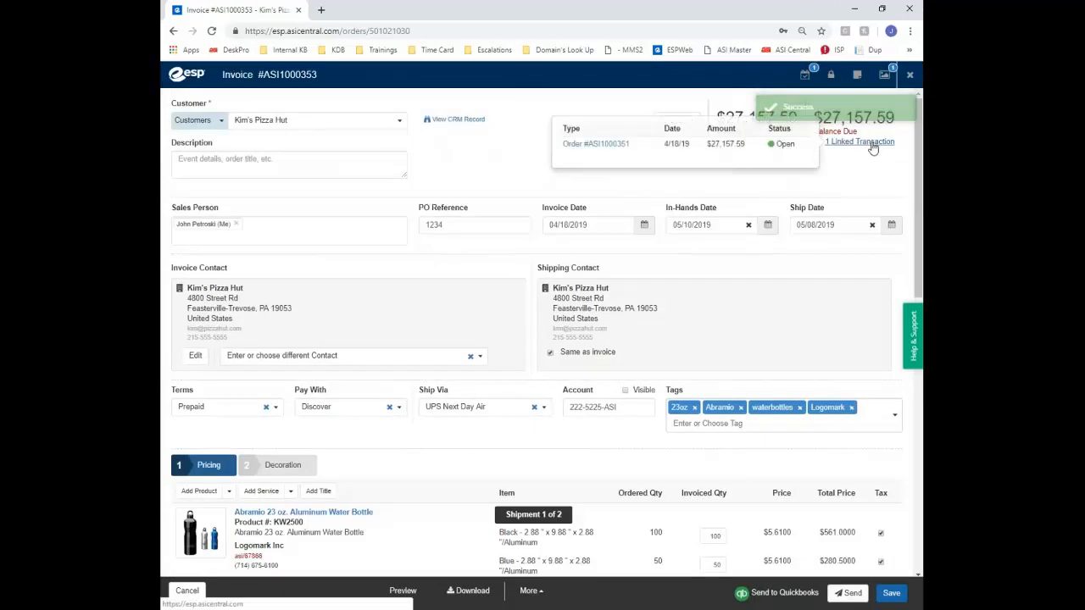
click(487, 174)
scroll(487, 175, down, 4)
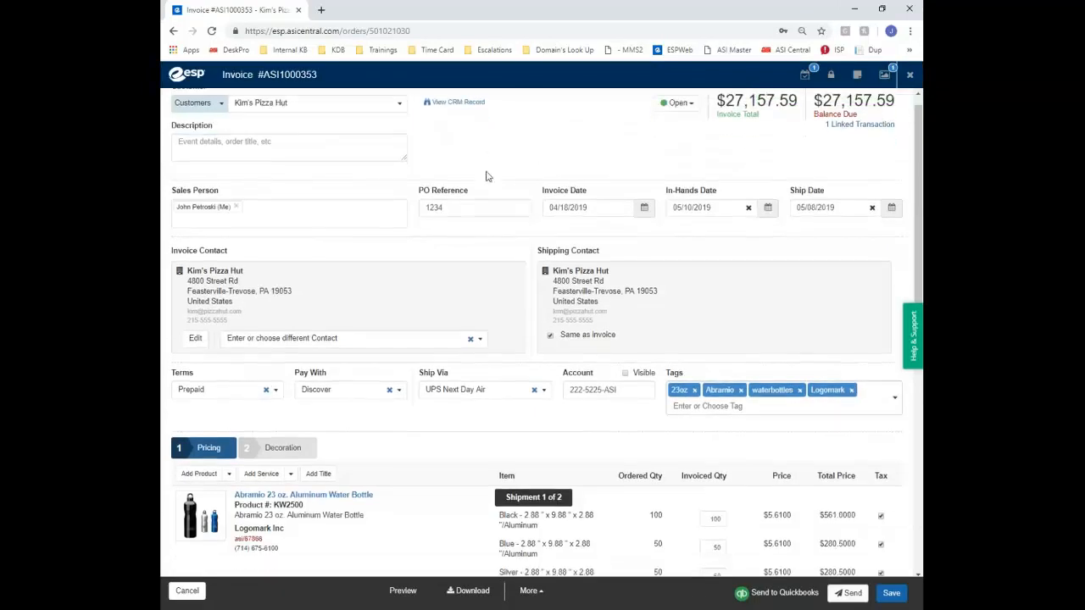
scroll(487, 176, up, 3)
scroll(487, 176, up, 1)
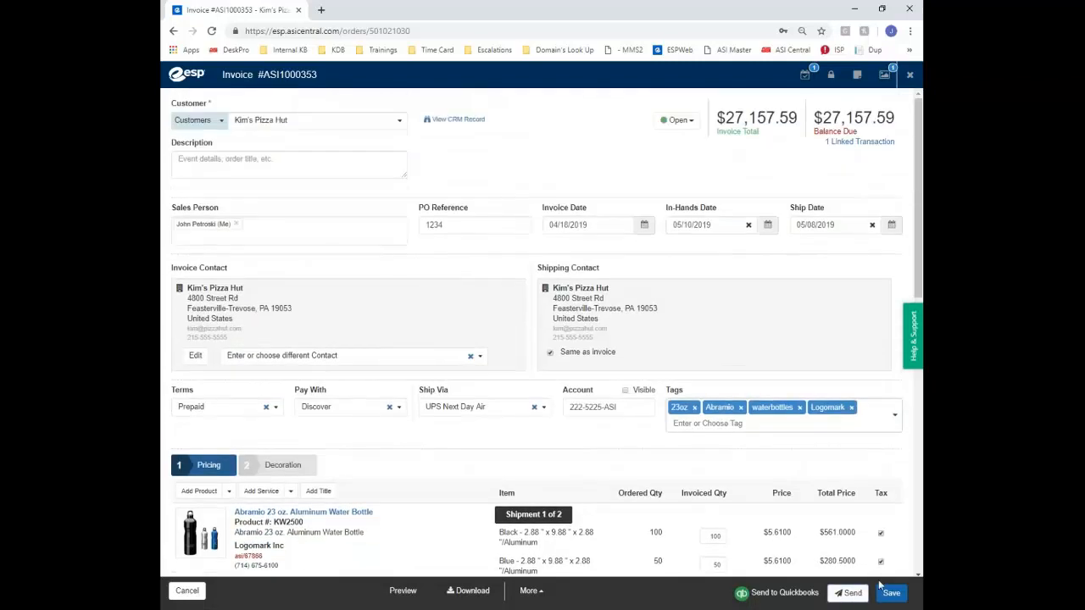
click(848, 592)
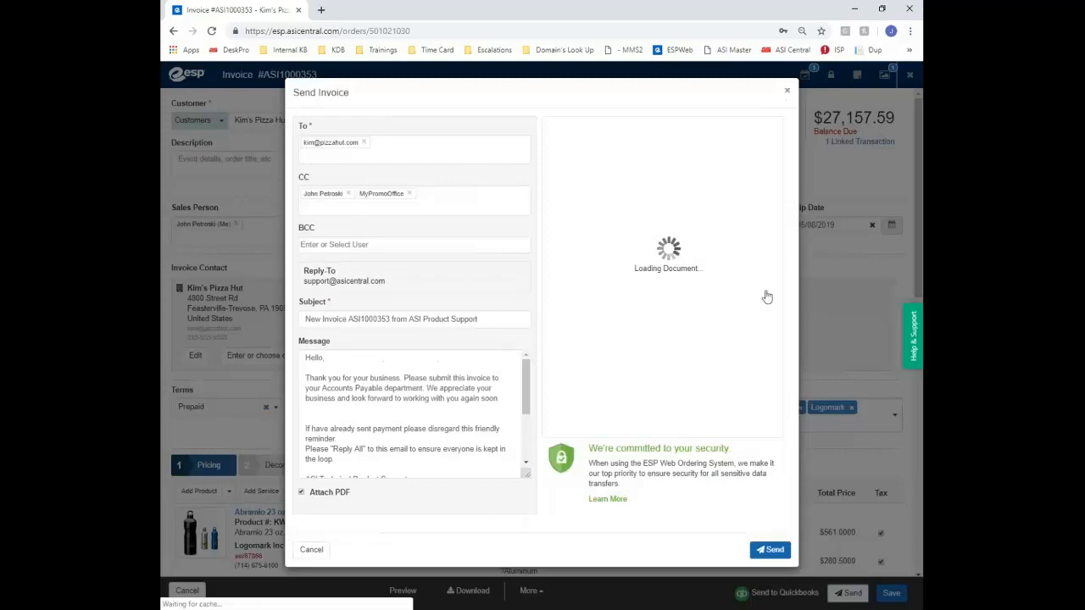
click(787, 90)
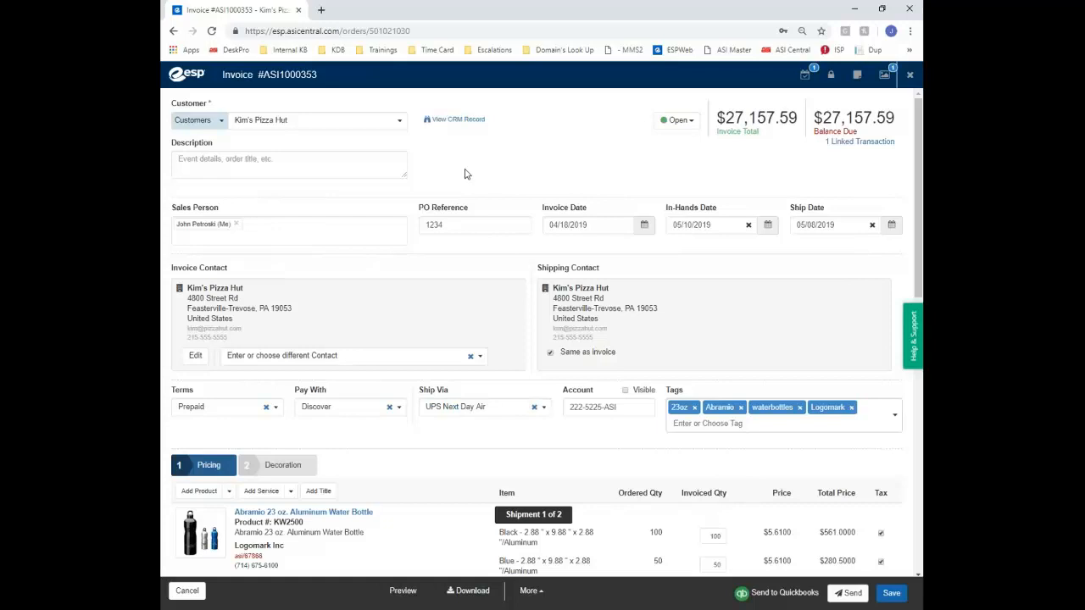
click(790, 598)
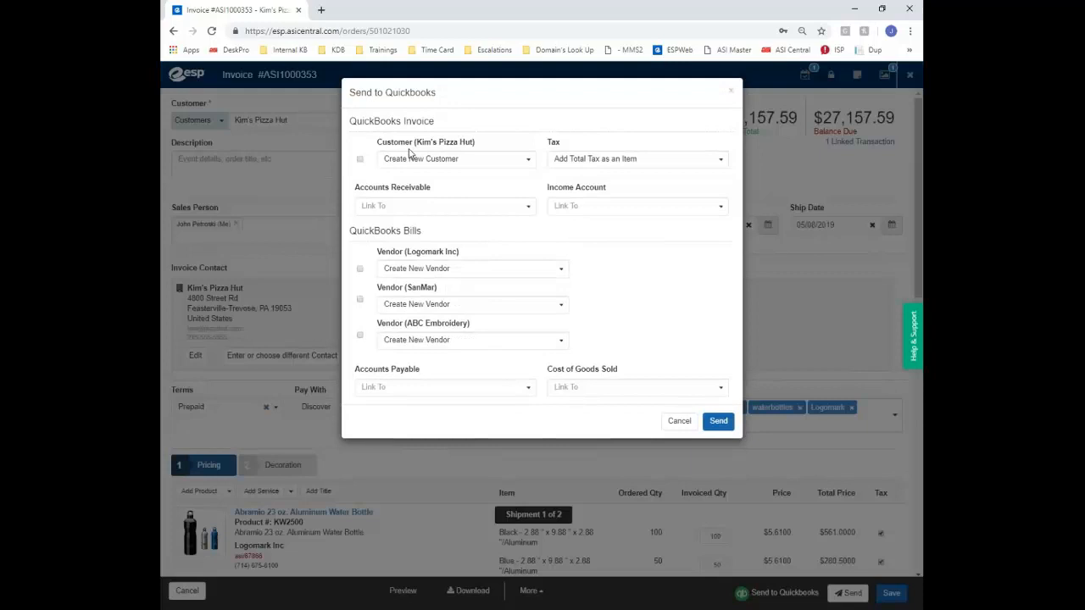
click(446, 163)
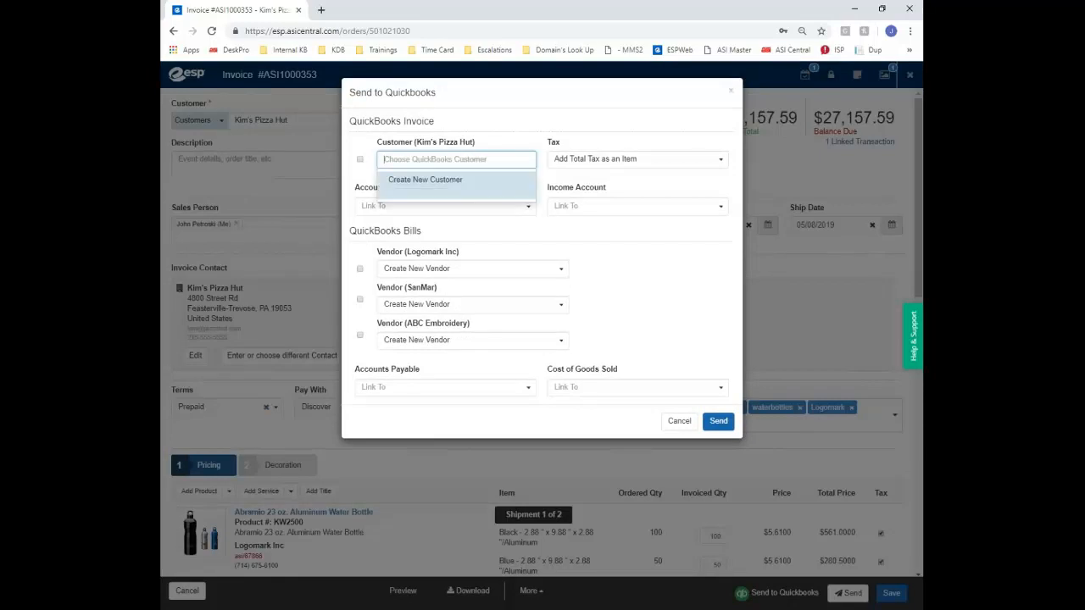
click(430, 185)
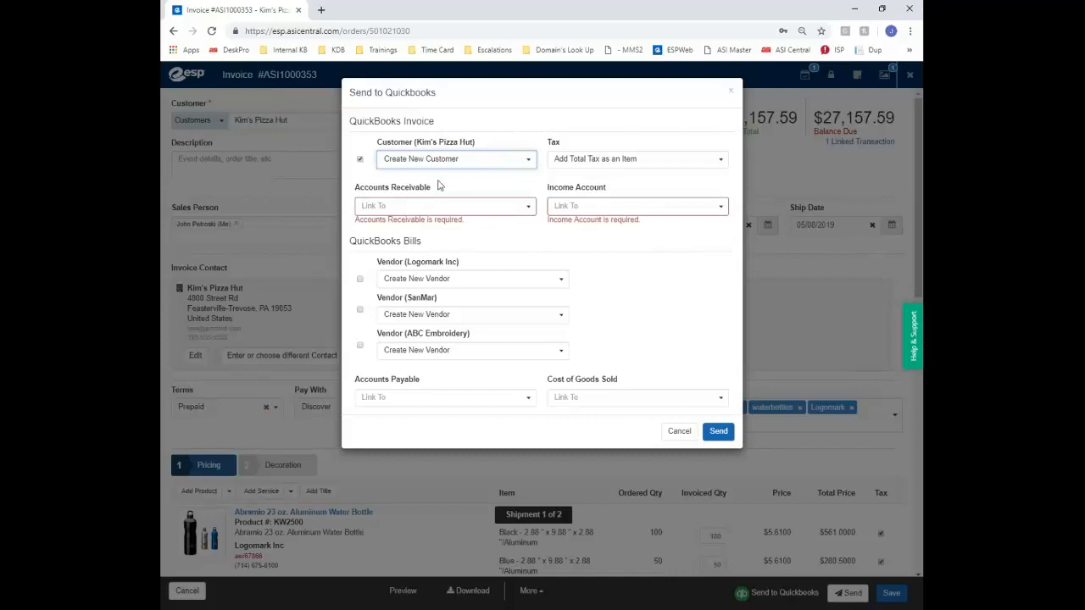
click(605, 161)
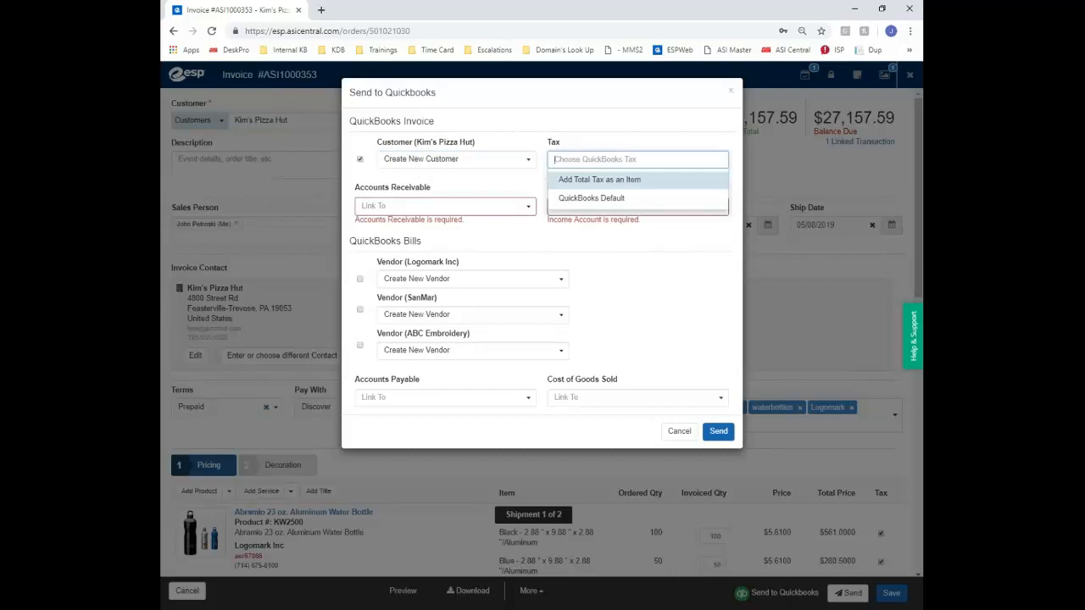
click(603, 200)
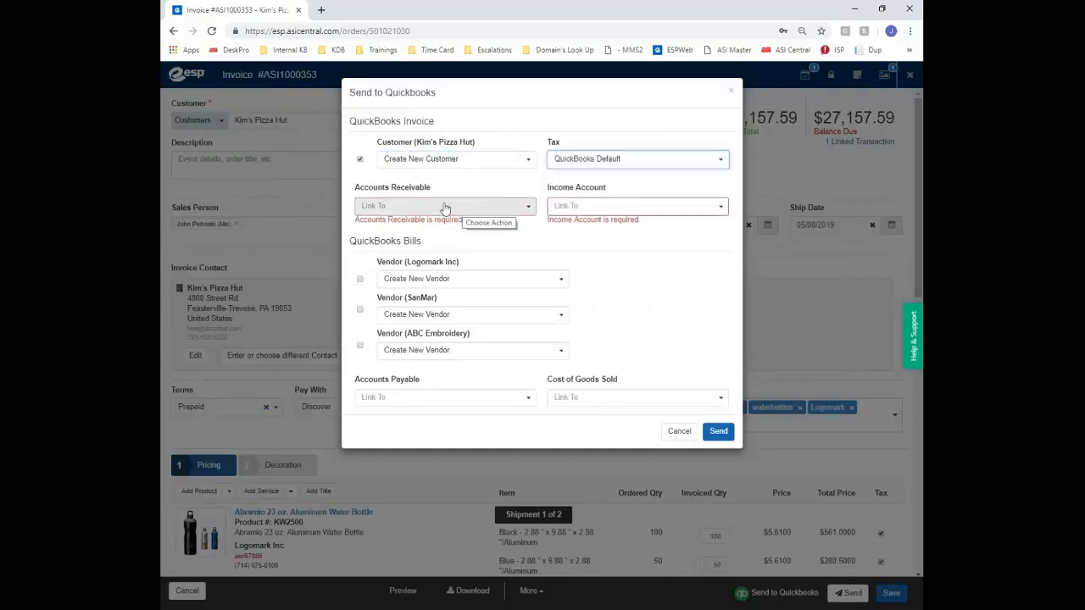
click(497, 209)
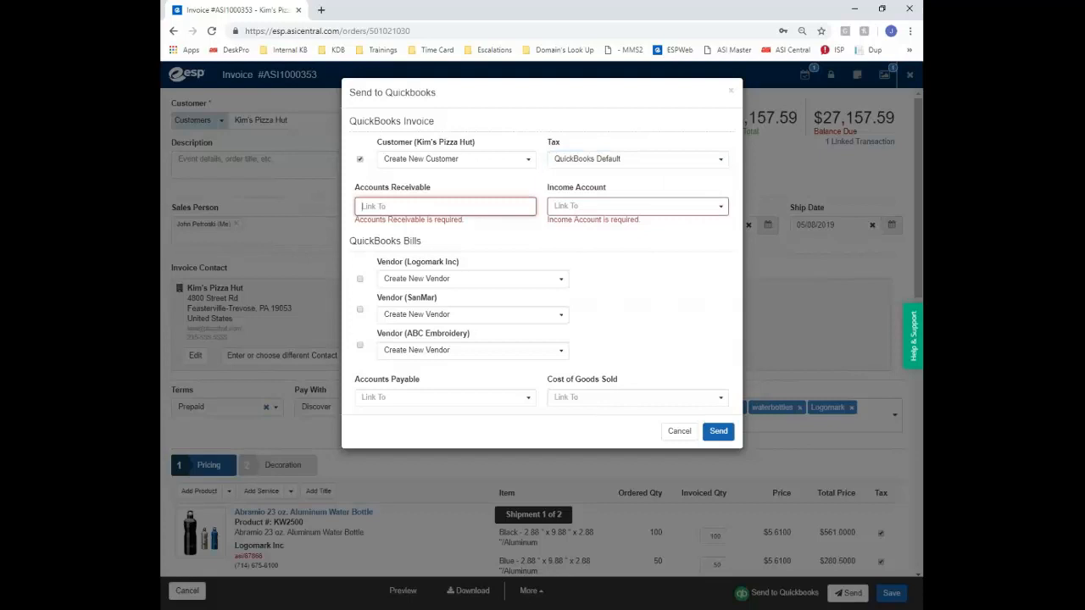
click(646, 211)
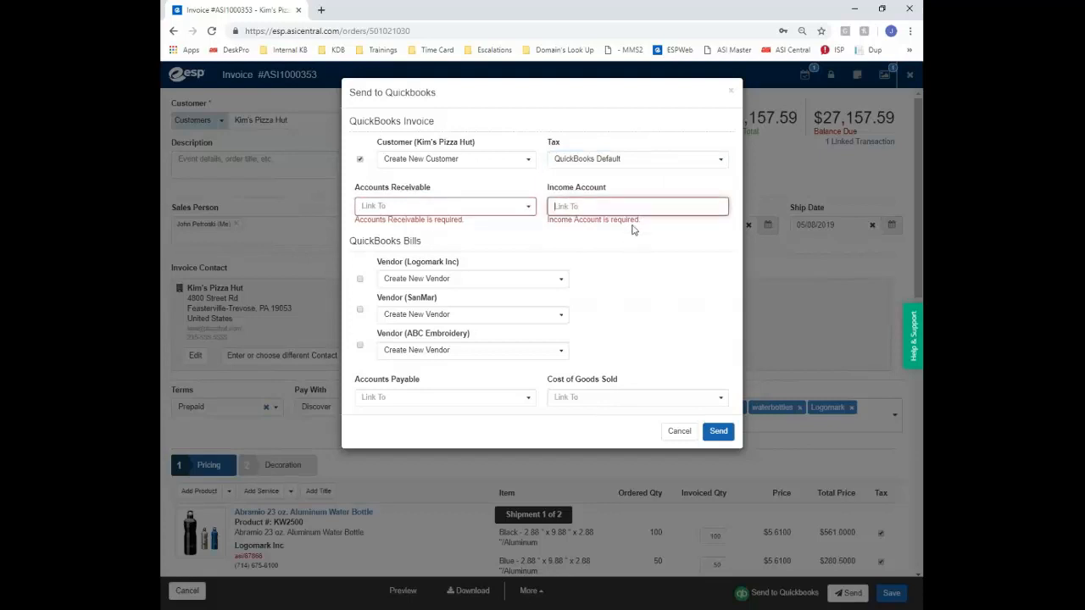
click(365, 208)
drag(436, 122, 405, 122)
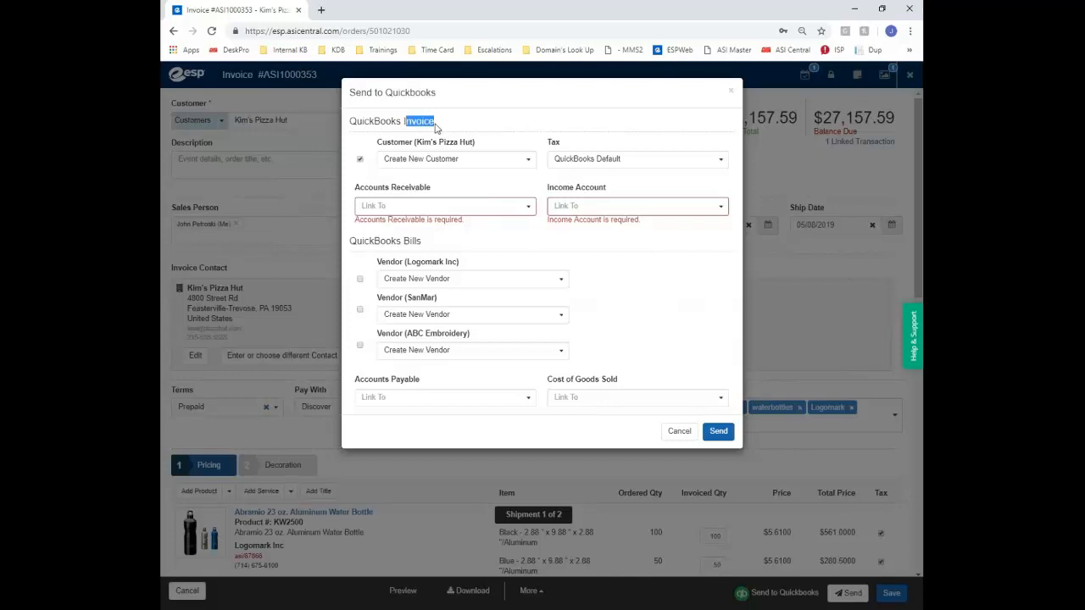
drag(432, 246, 406, 237)
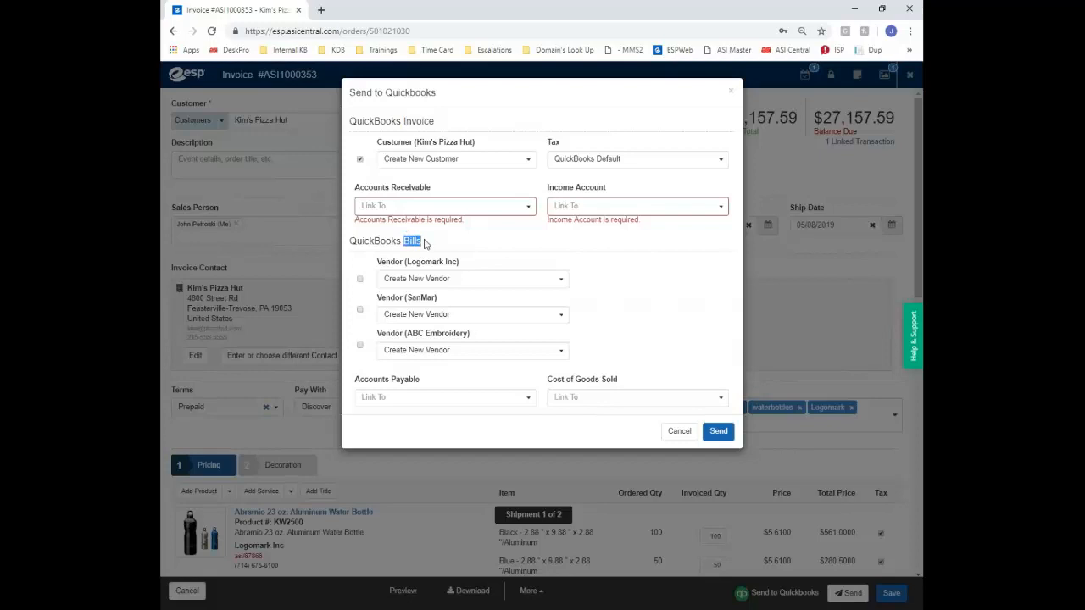
click(426, 244)
click(679, 432)
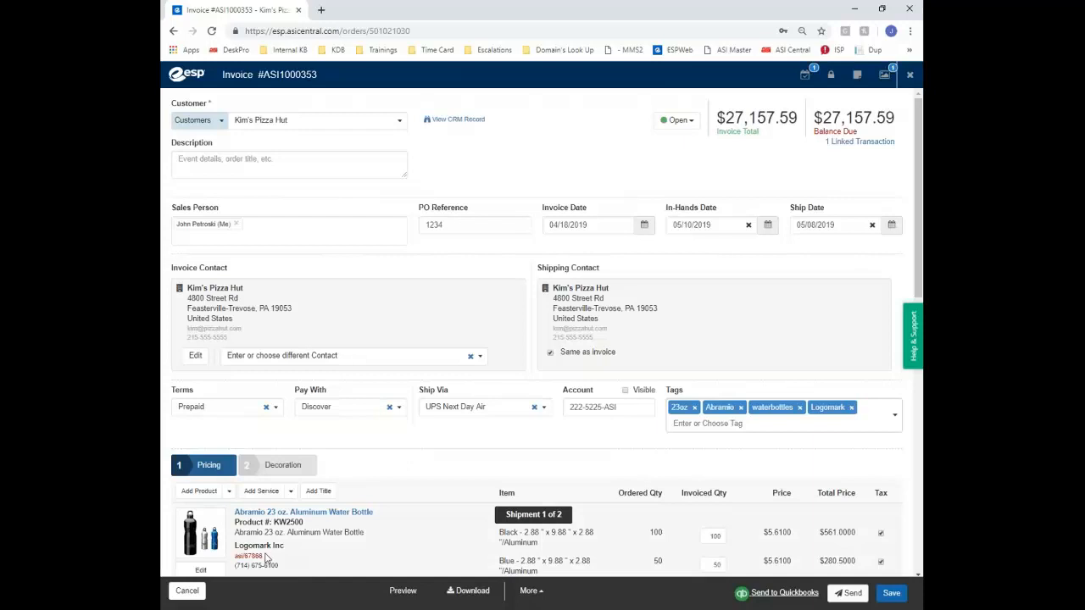
Close the invoice and glance at the Create Order dropdown's creation options
click(910, 76)
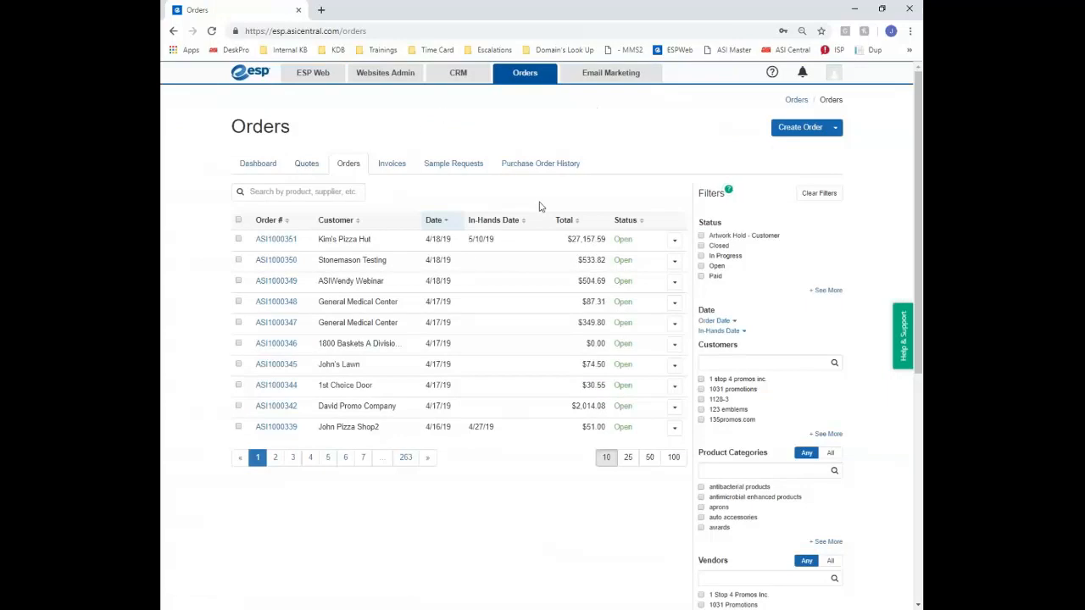
click(835, 129)
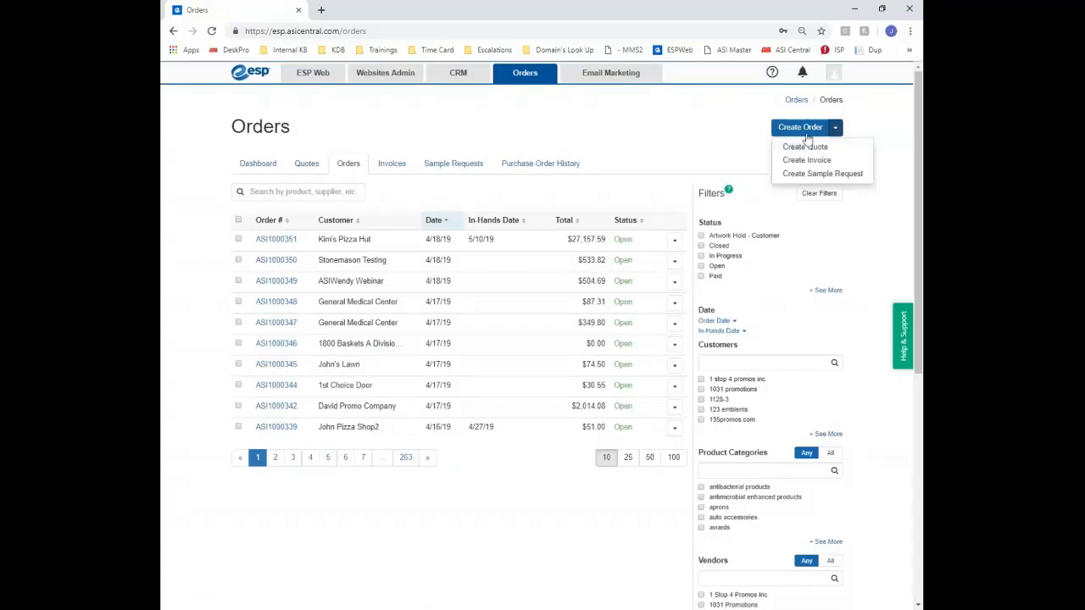
click(460, 153)
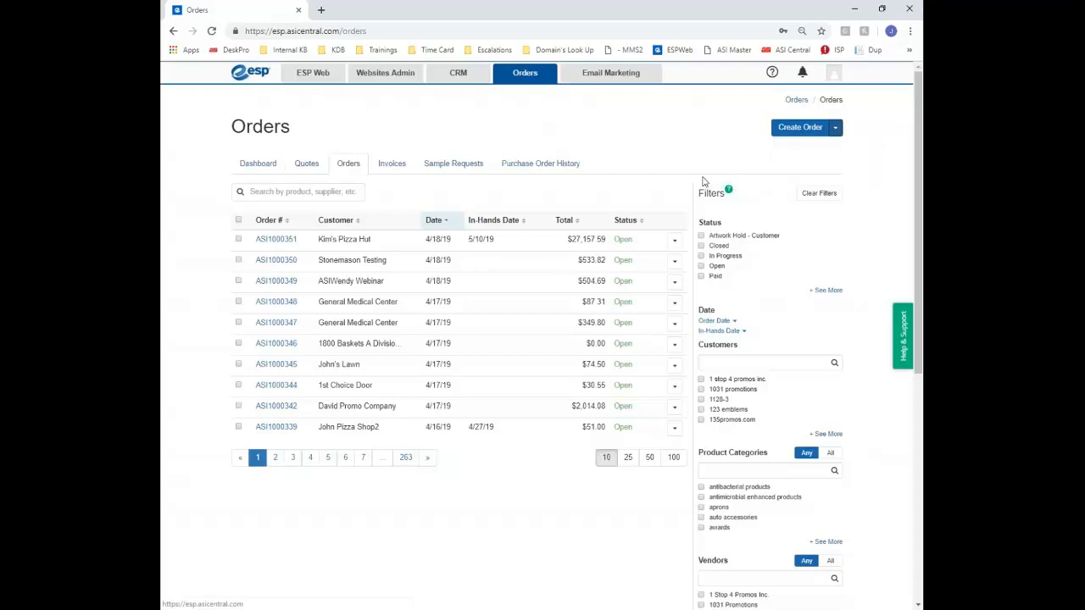
Scroll through the Orders list Filters panel and click into the orders search box
scroll(724, 188, down, 1)
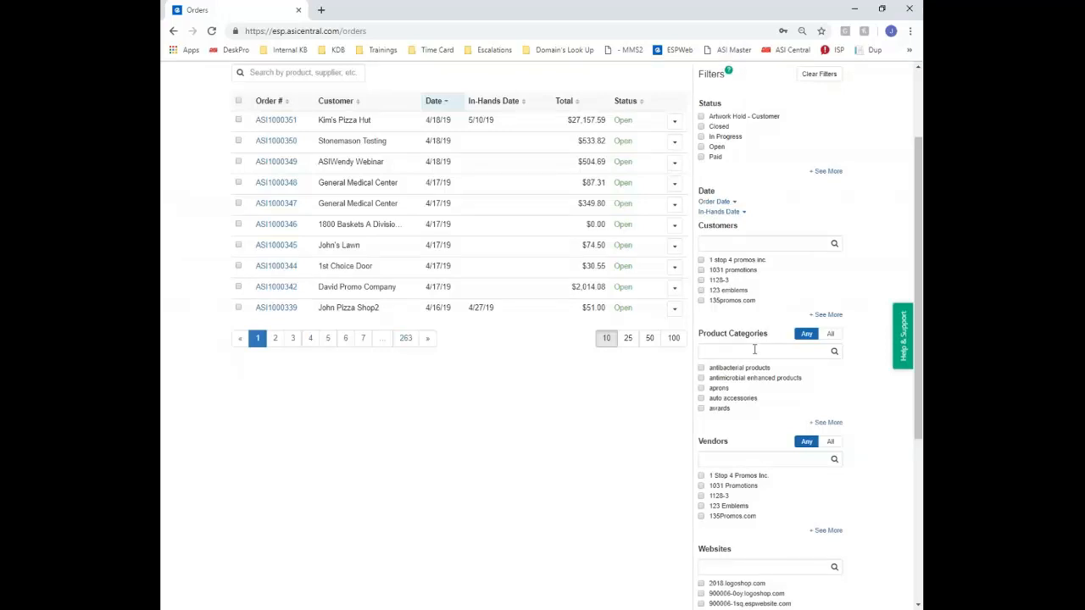
scroll(754, 349, down, 2)
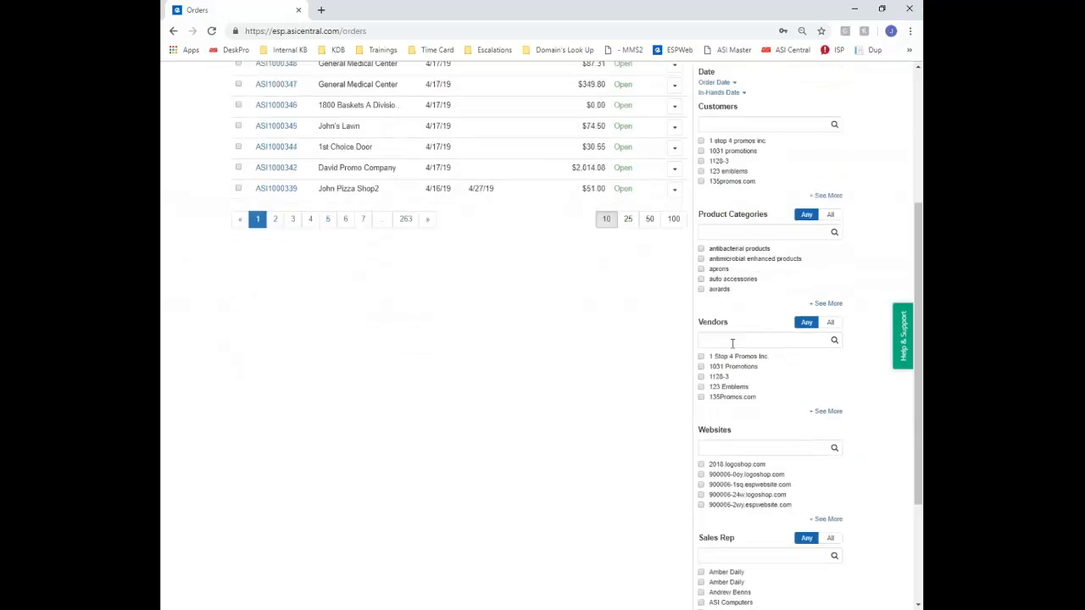
scroll(732, 343, down, 2)
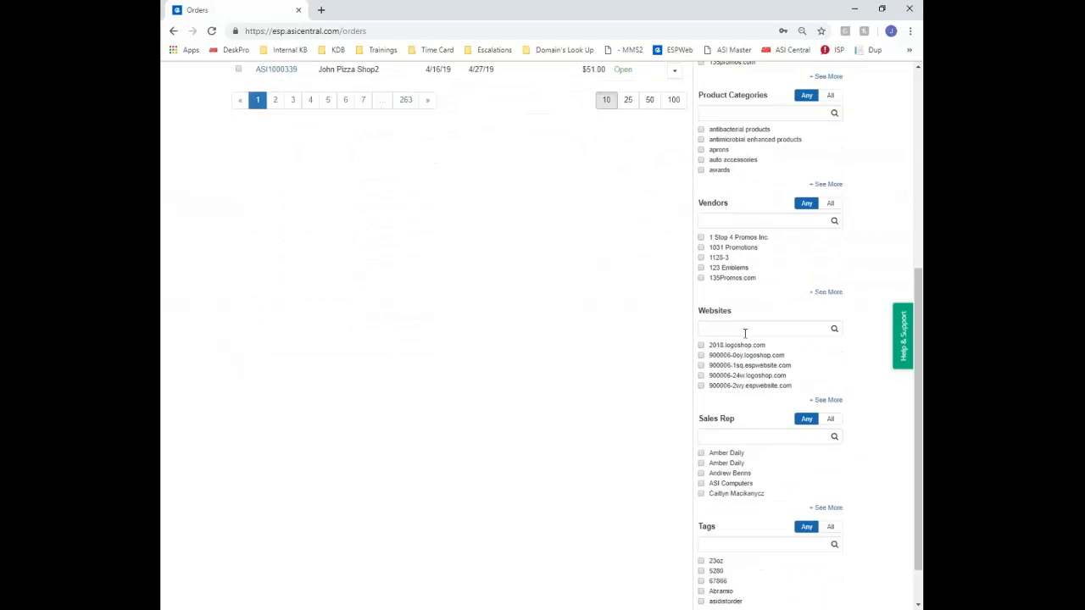
scroll(734, 439, down, 1)
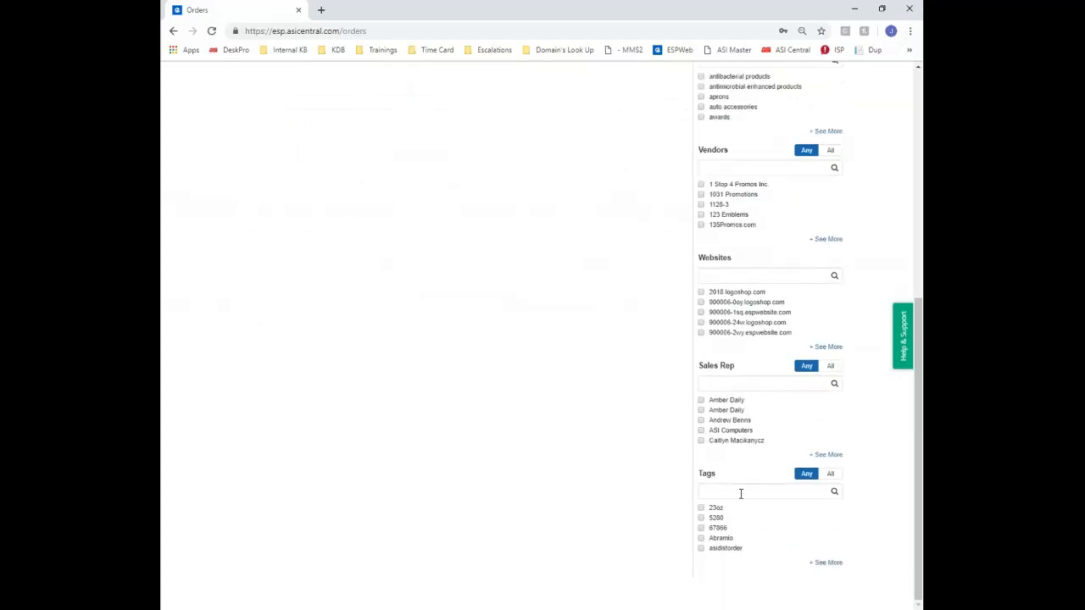
scroll(740, 493, up, 6)
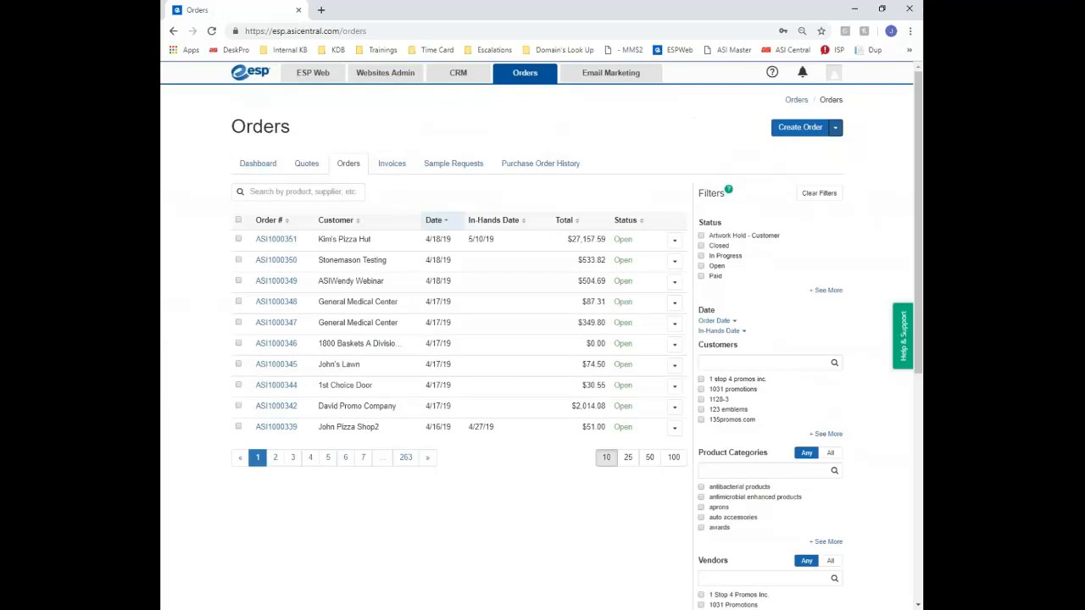
click(290, 195)
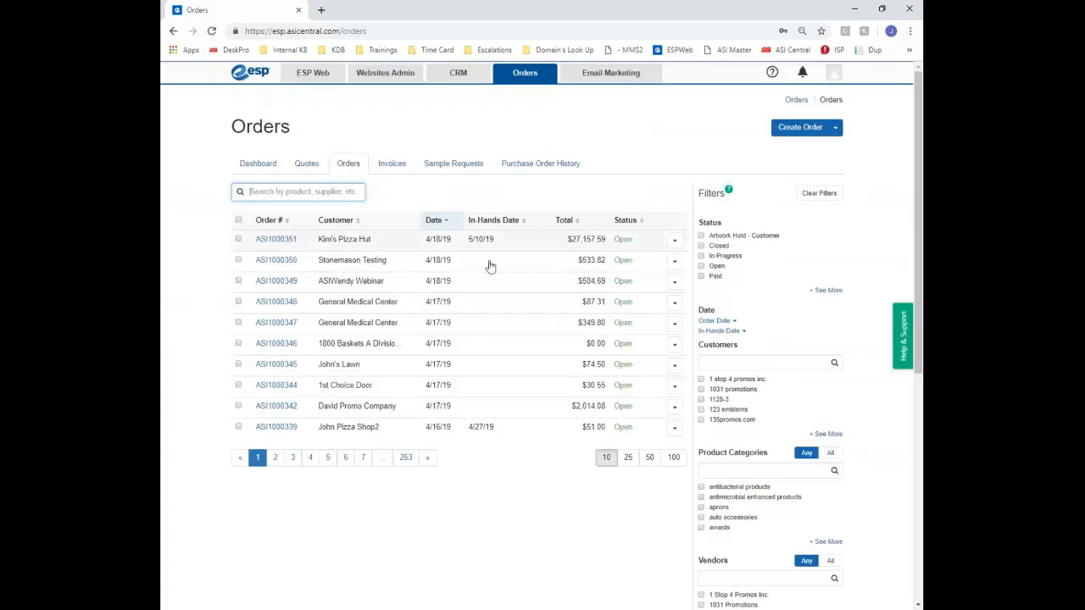
Open the top $27,157.59 Pizza Hut order from its row's action dropdown
click(673, 241)
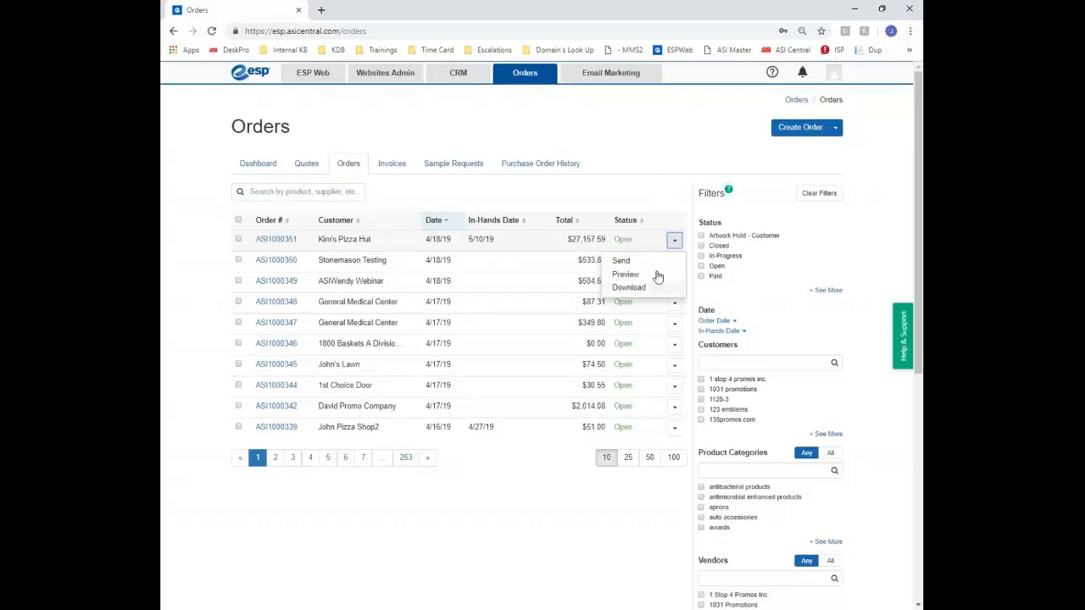
click(277, 244)
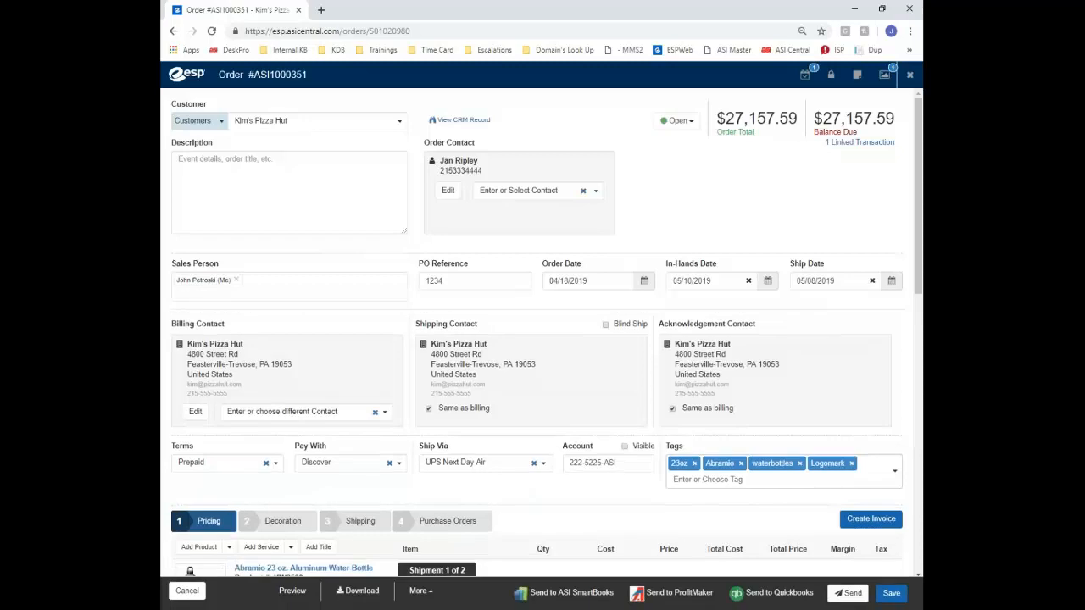
Check the order's extra actions, then cancel out of the order without saving
click(413, 596)
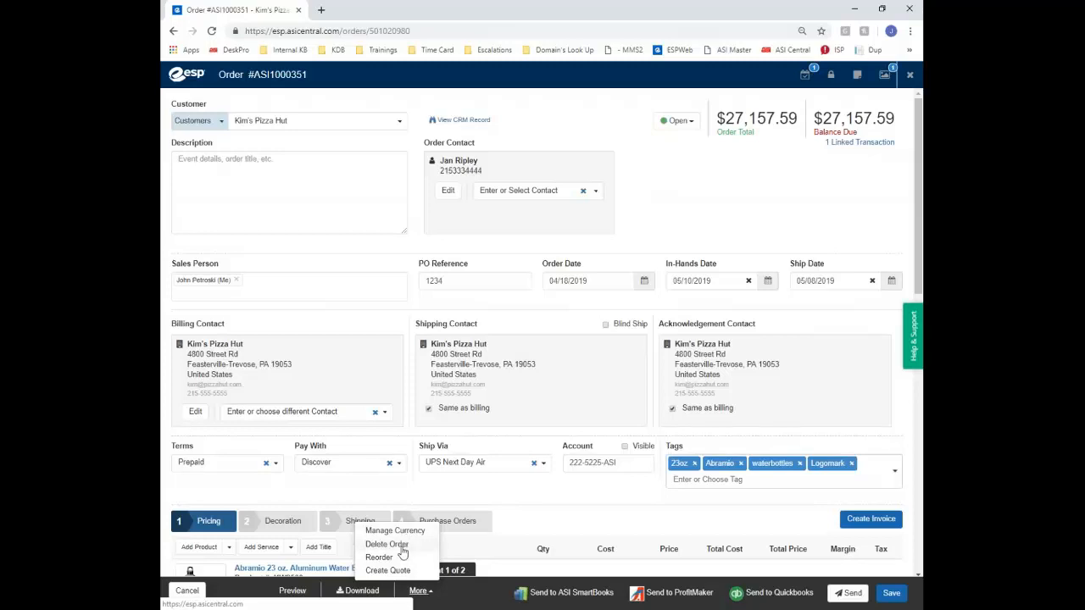
mouse_move(870, 149)
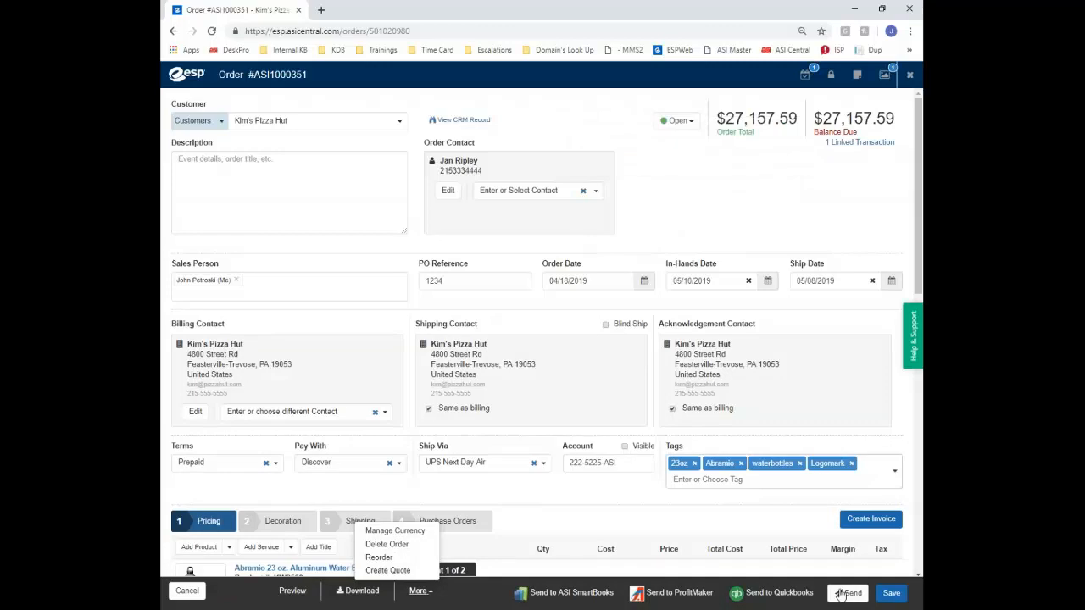
click(187, 591)
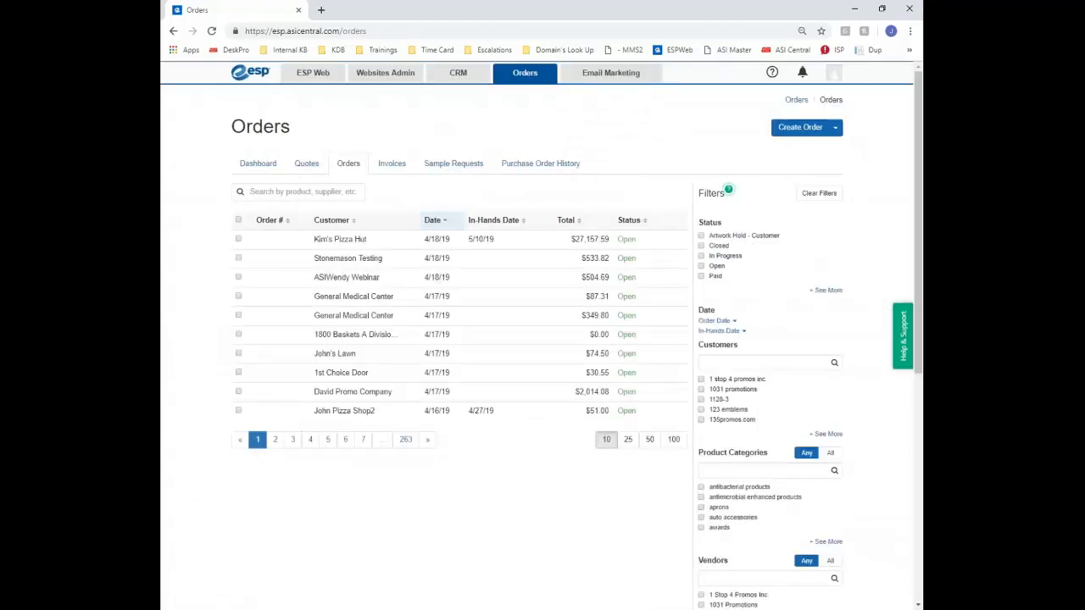
Open the Orders Dashboard and review currency and date choices, keeping US Dollar and Last 30 days
click(259, 162)
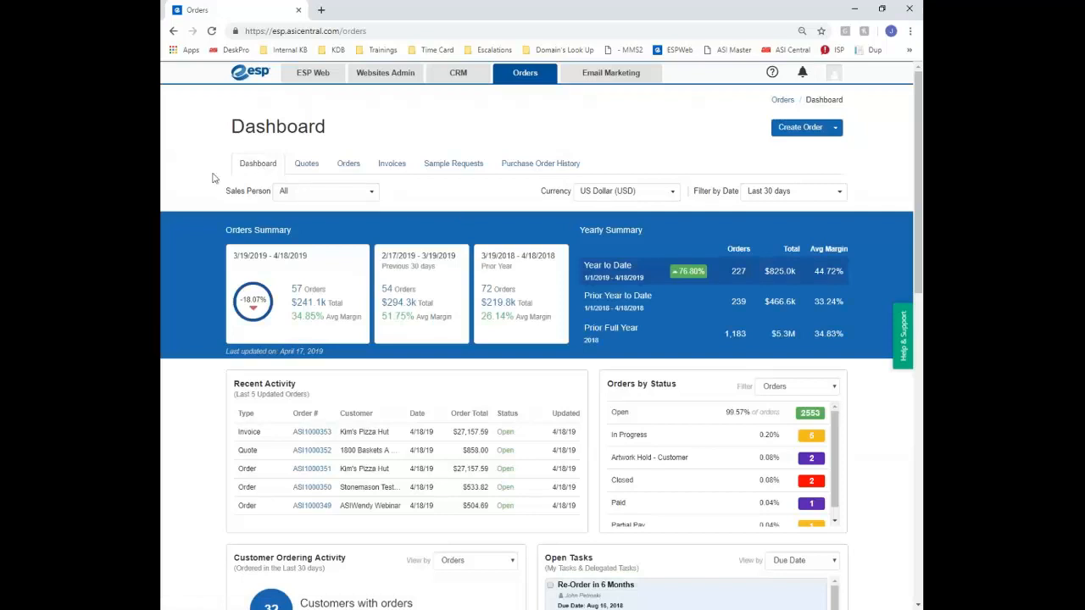
scroll(214, 178, down, 2)
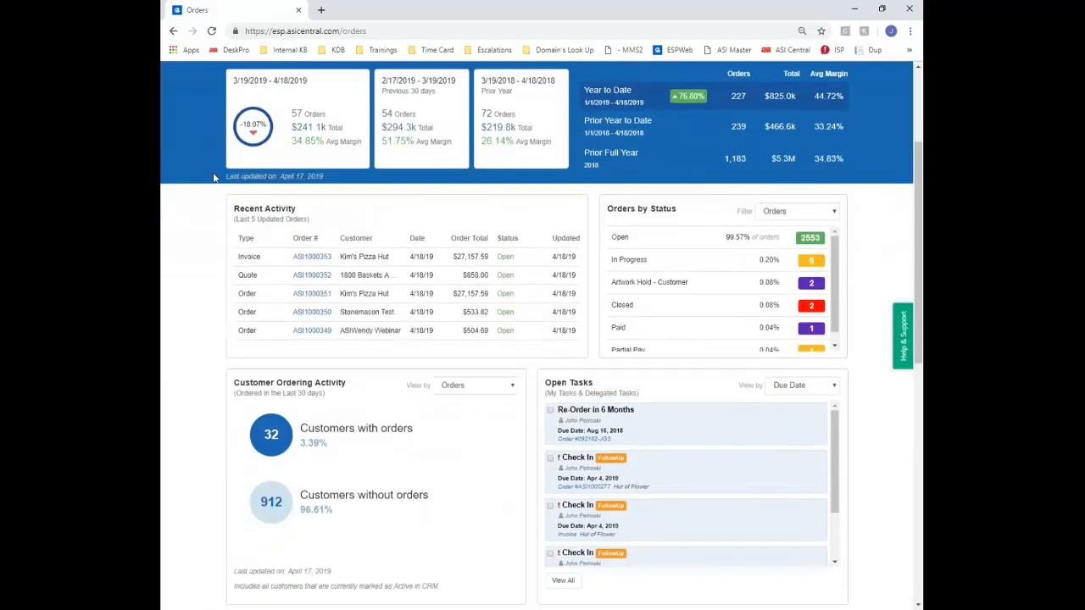
scroll(423, 186, up, 2)
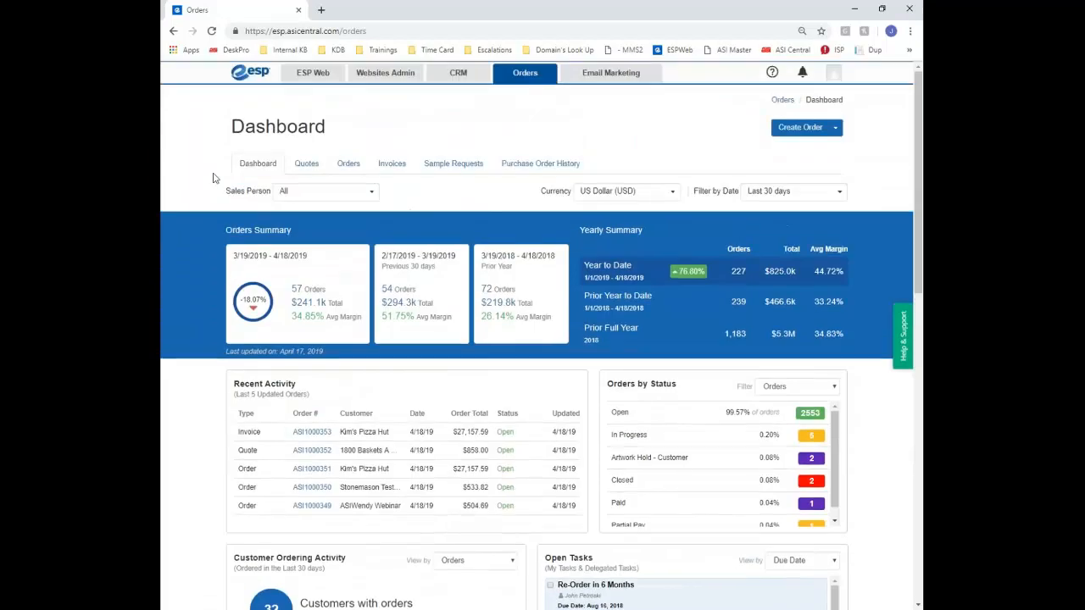
click(668, 193)
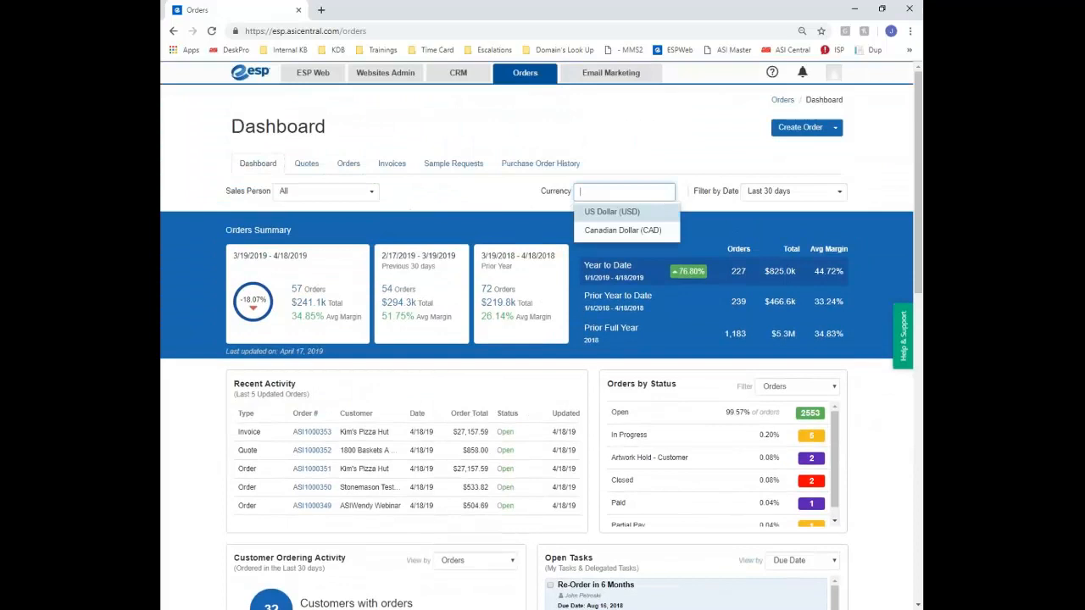
click(830, 192)
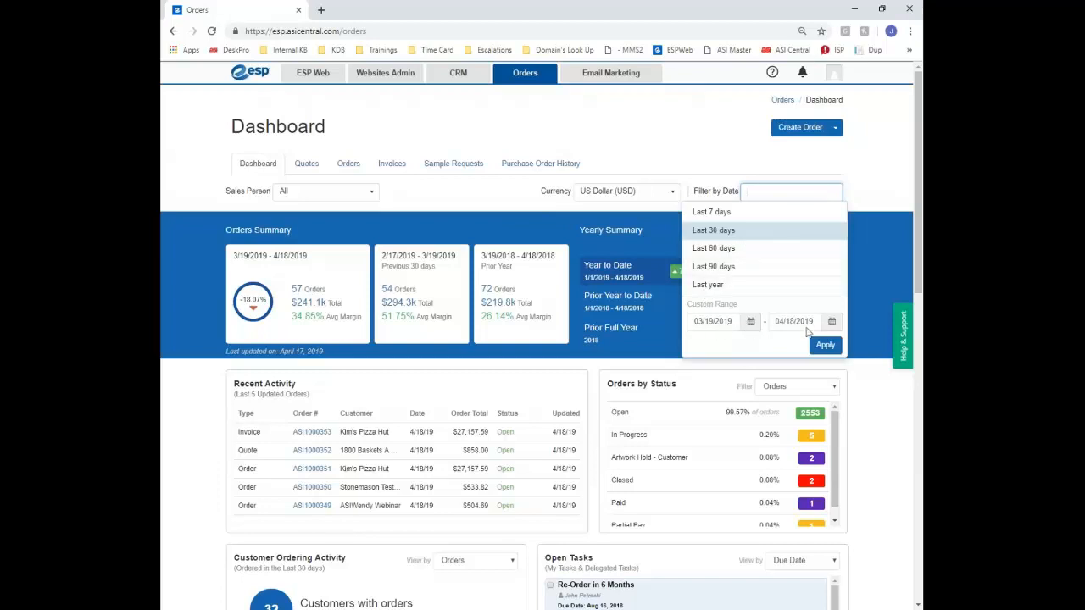
click(238, 207)
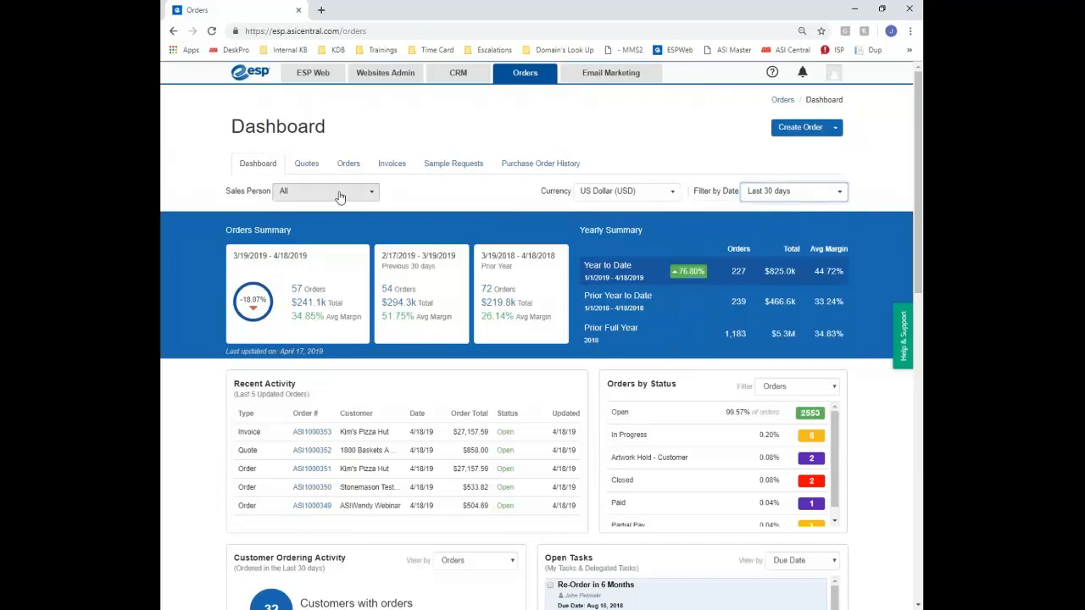
scroll(205, 216, down, 1)
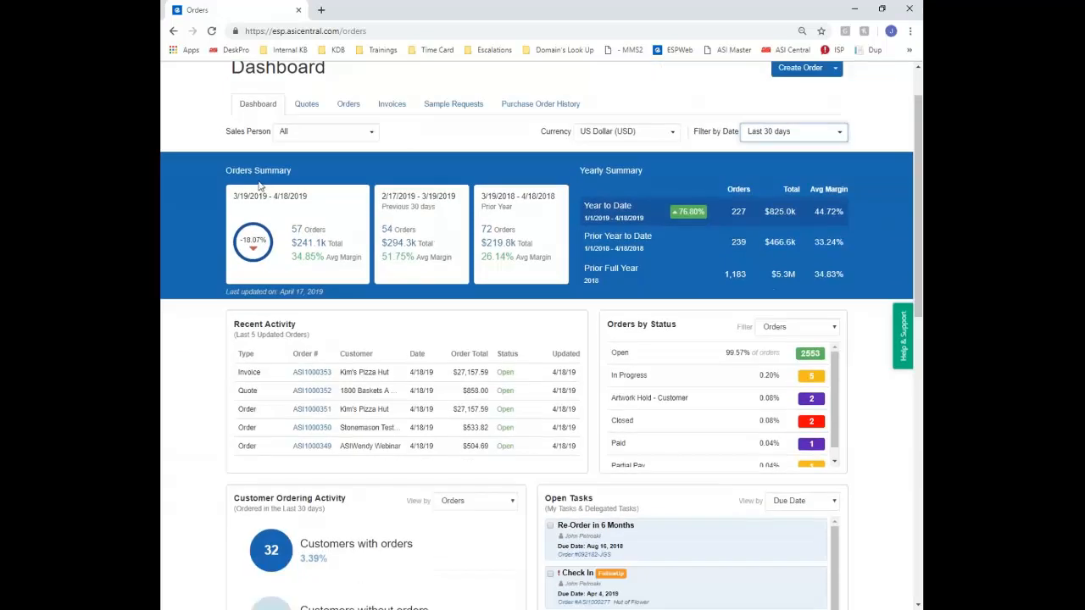
triple_click(293, 173)
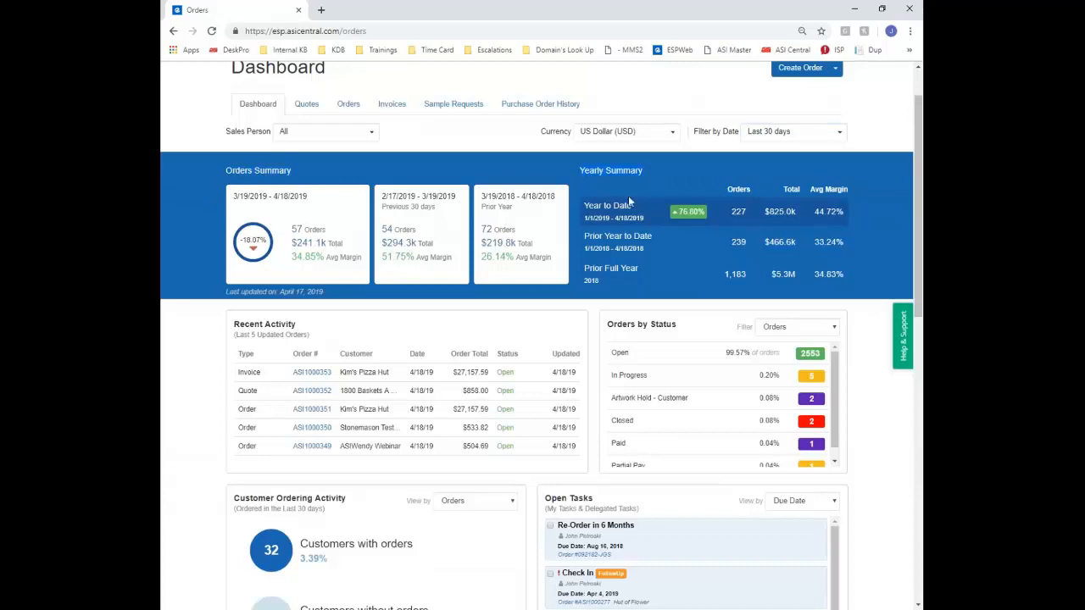
scroll(194, 325, down, 2)
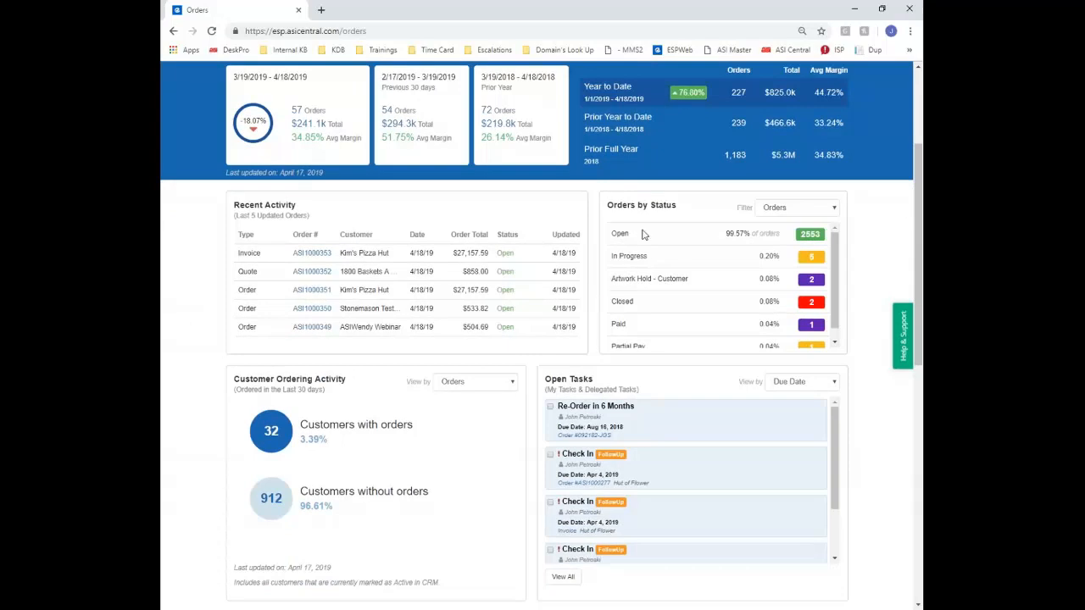
drag(607, 205, 676, 206)
click(782, 208)
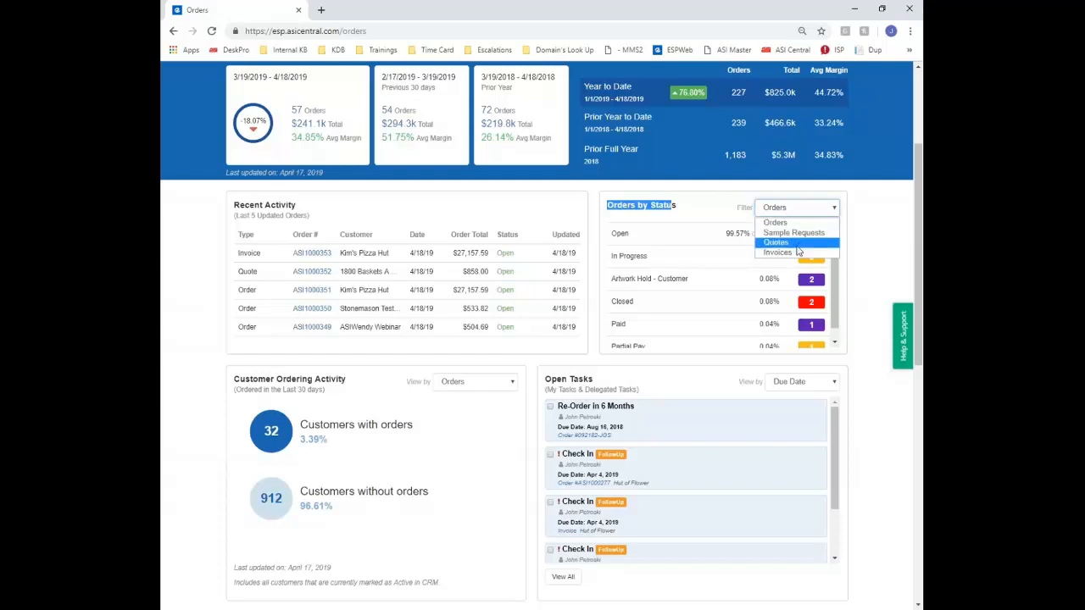
scroll(230, 322, down, 2)
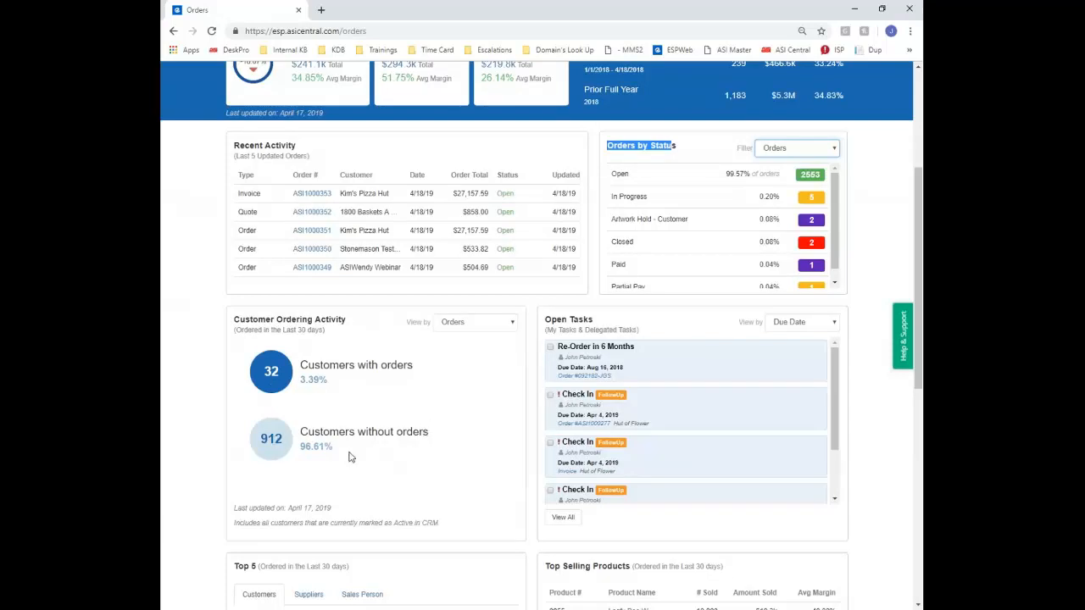
drag(429, 433, 307, 433)
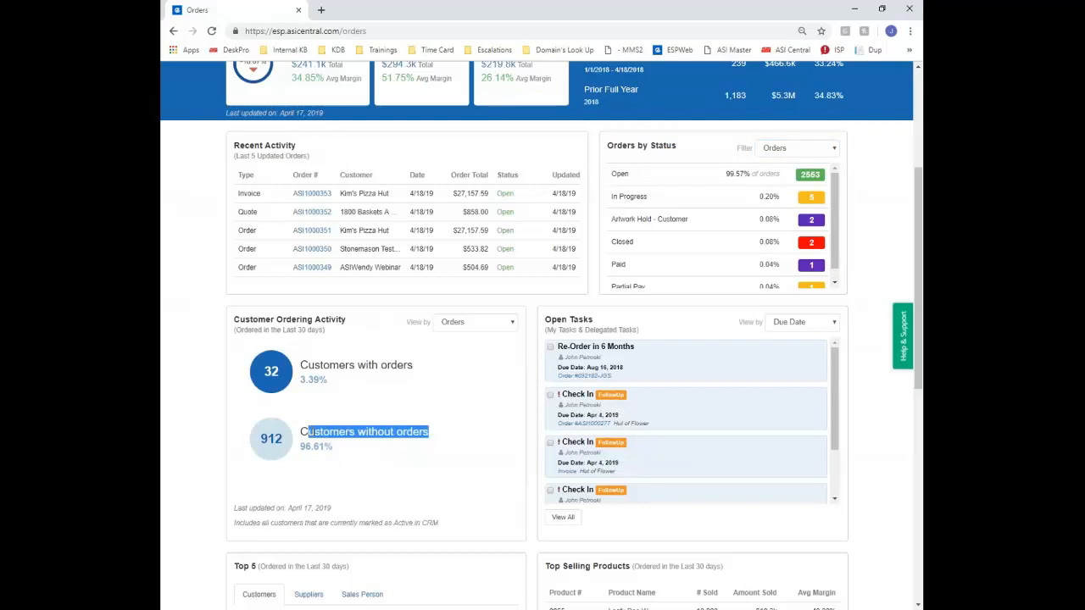
click(509, 326)
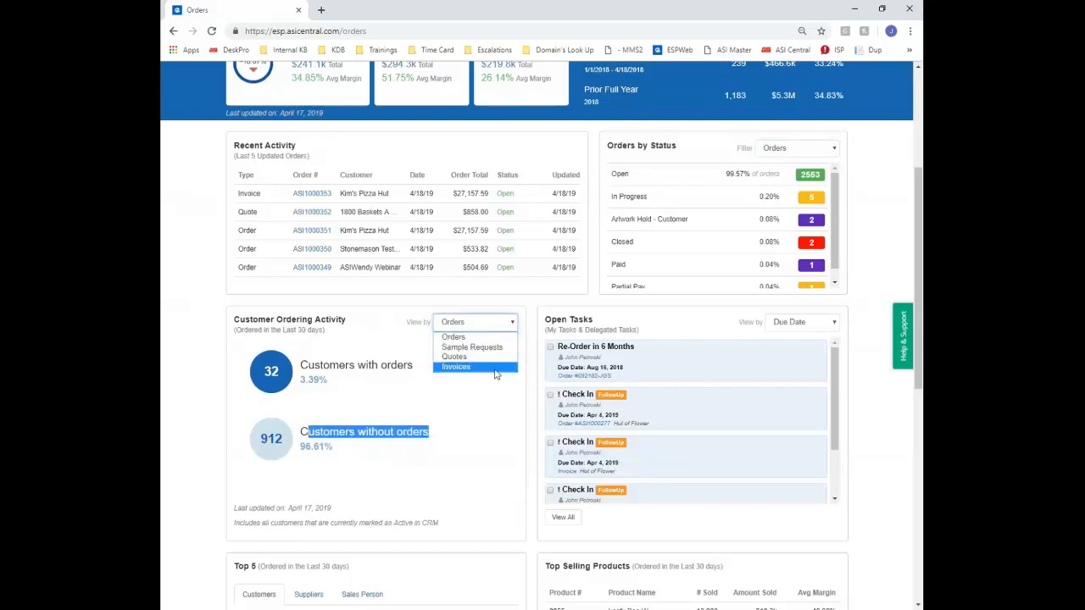
click(462, 433)
scroll(684, 396, down, 1)
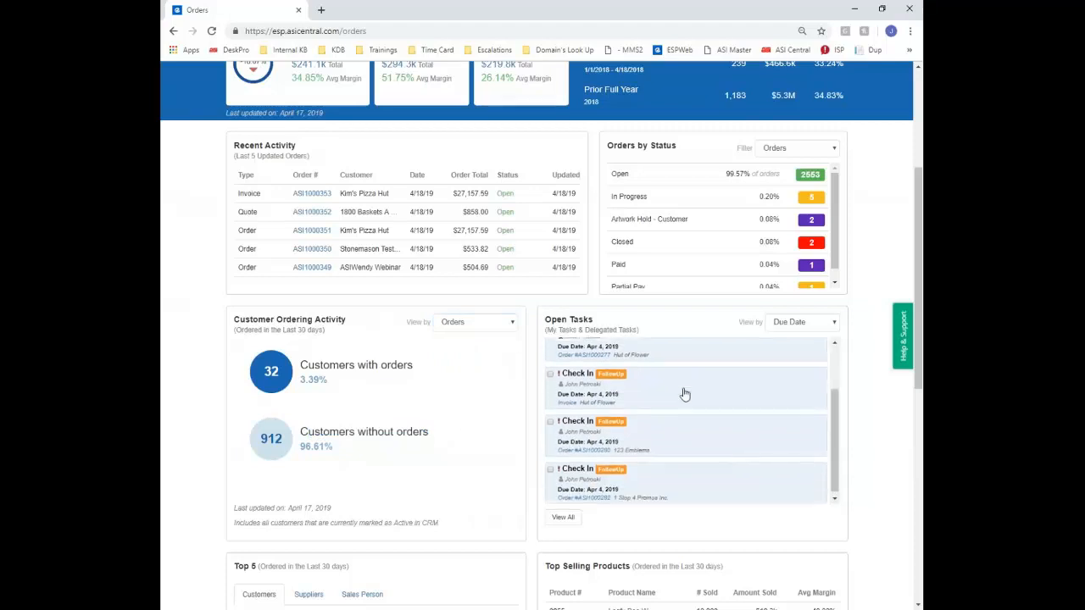
scroll(684, 395, up, 3)
click(805, 324)
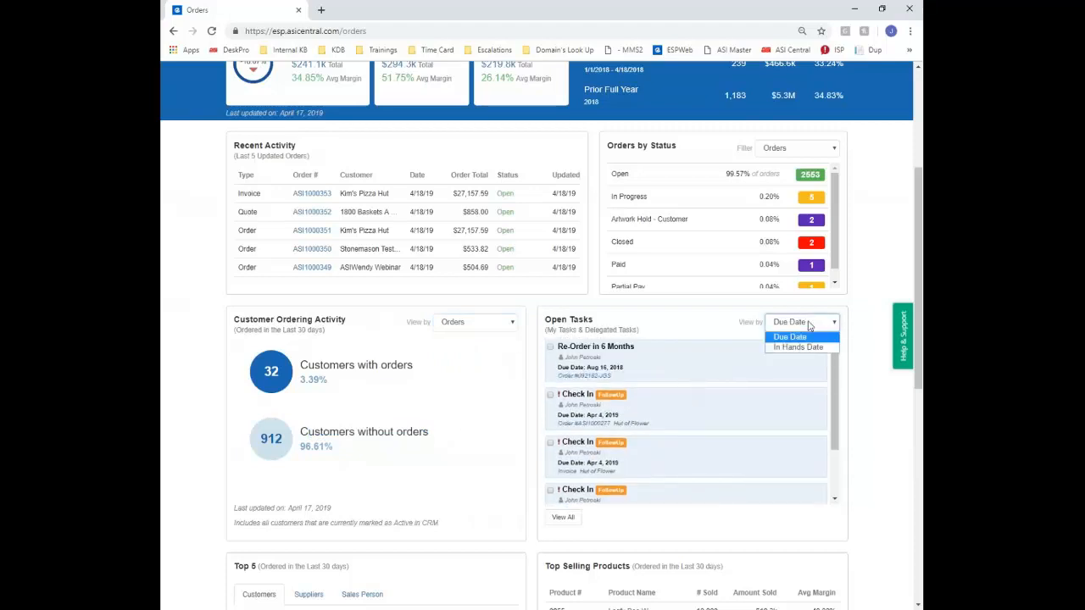
click(469, 373)
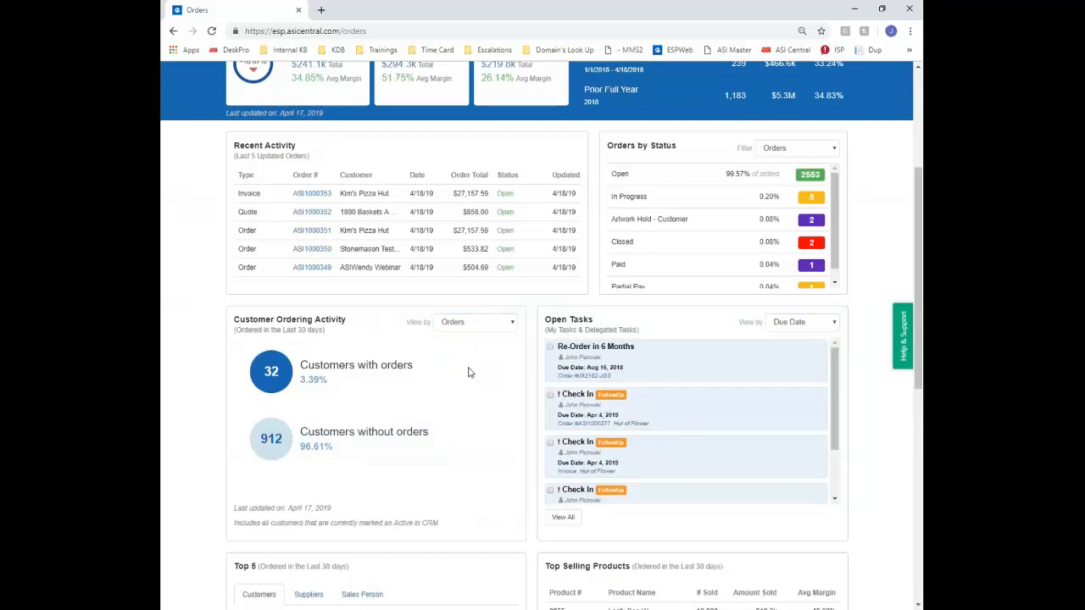
scroll(468, 373, down, 3)
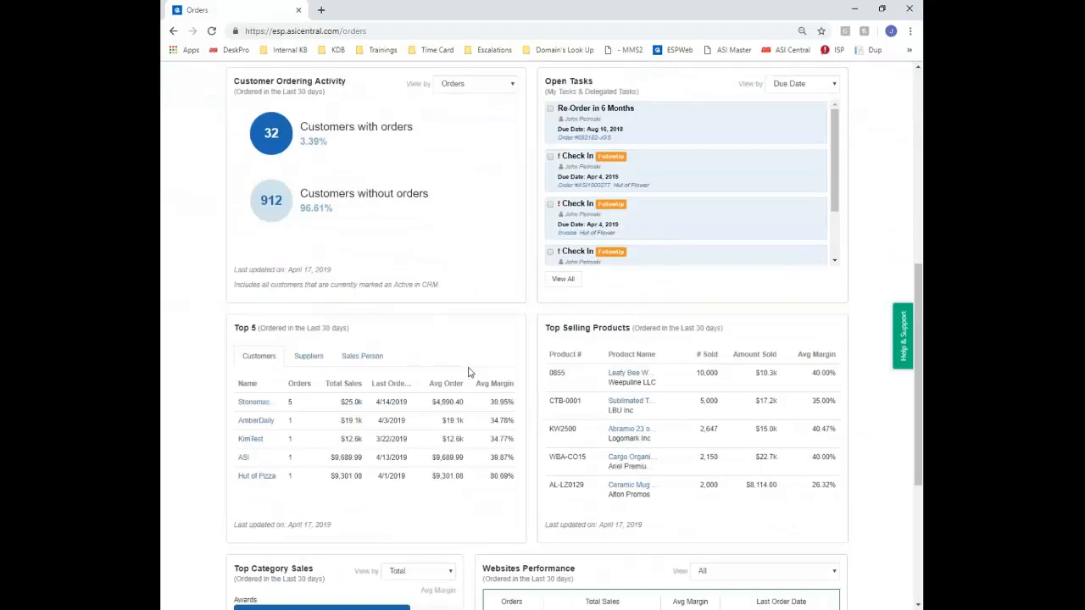
Switch the Top 5 widget through Suppliers to the Sales Person ranking
click(315, 364)
click(363, 362)
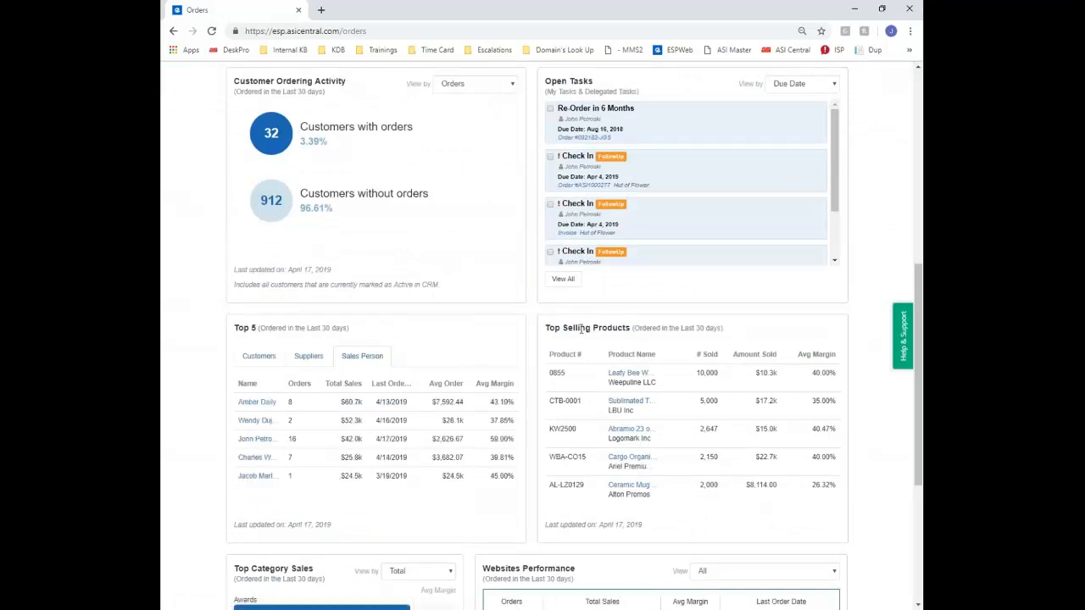
scroll(582, 329, down, 3)
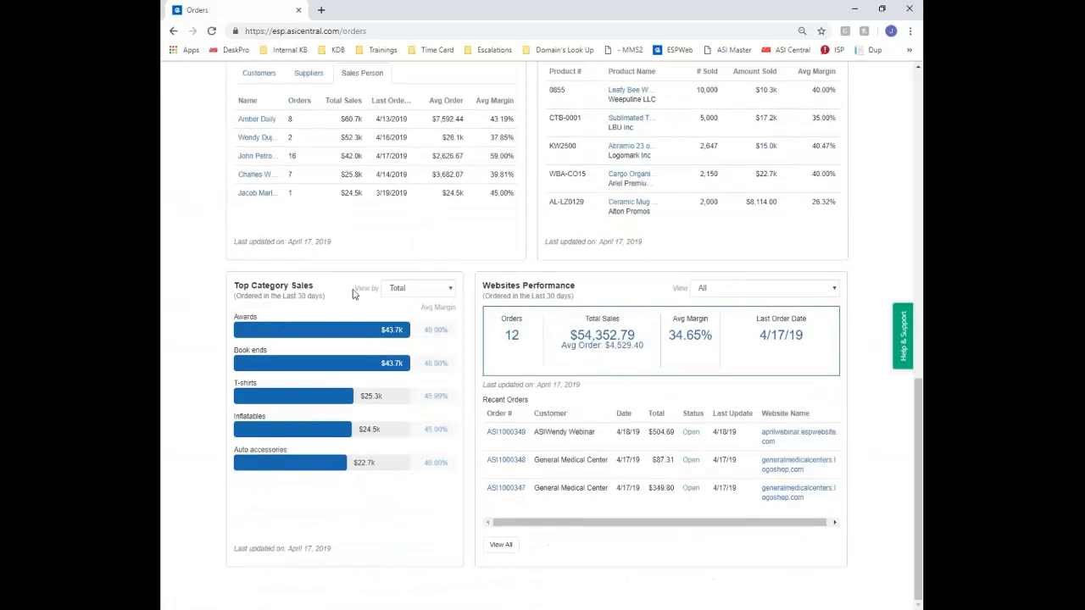
Set Top Category Sales to view by Count instead of total
click(406, 289)
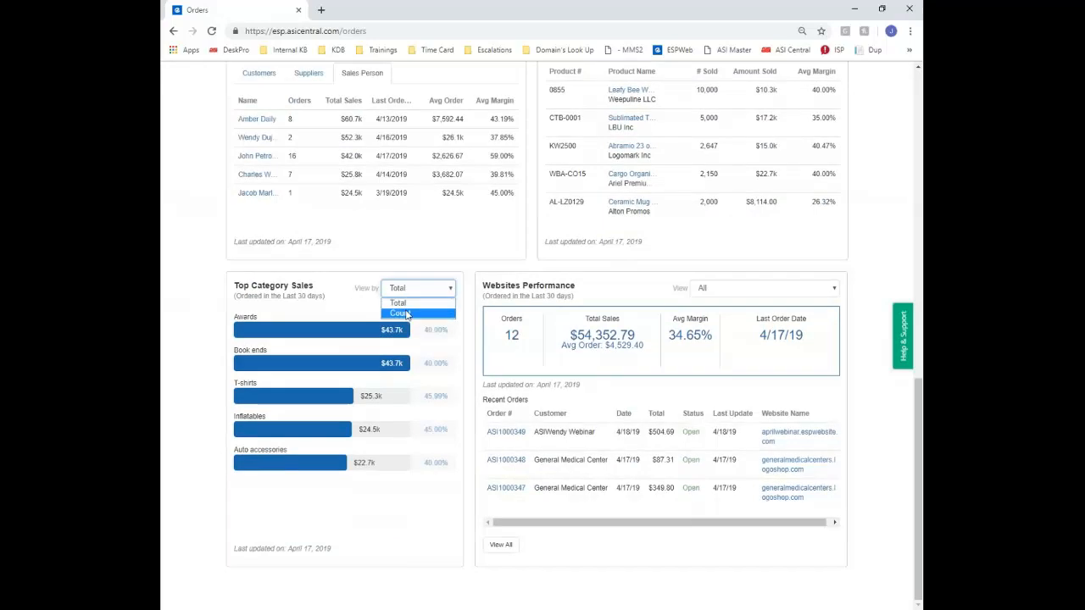
click(398, 309)
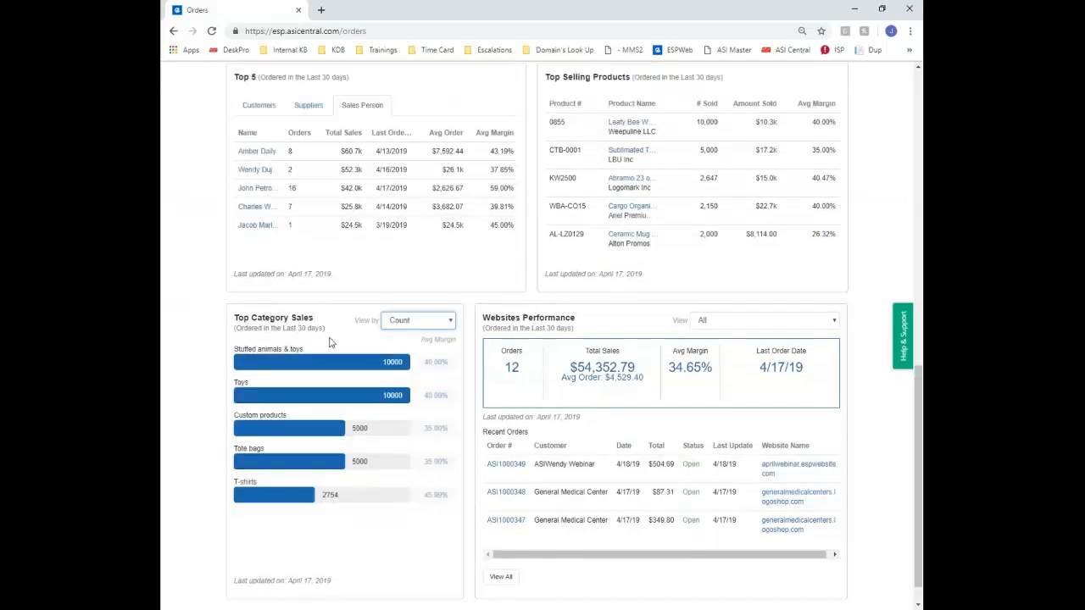
scroll(517, 346, down, 1)
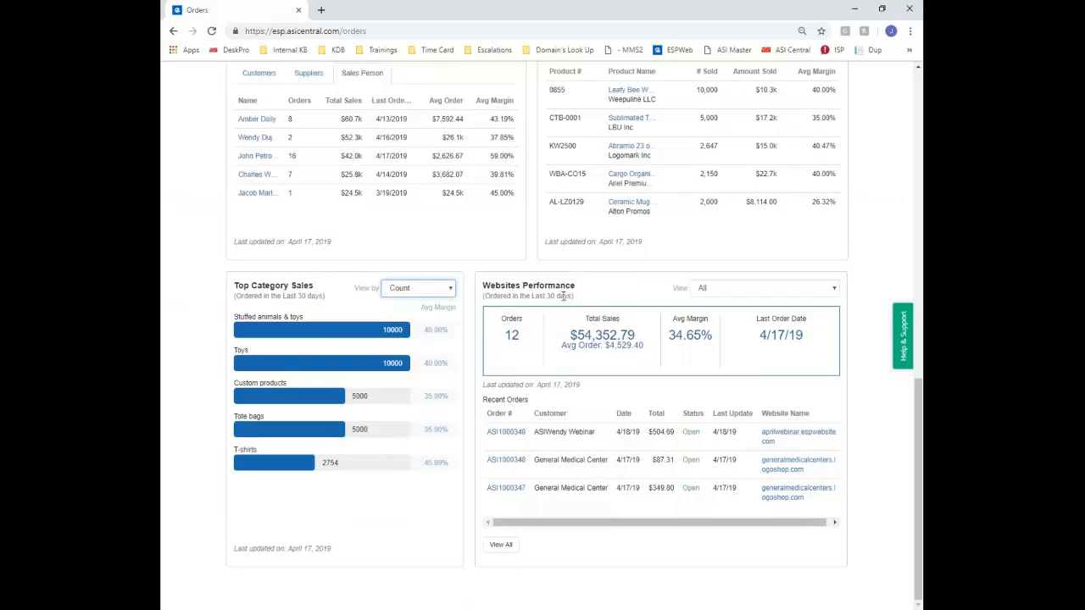
scroll(564, 296, up, 10)
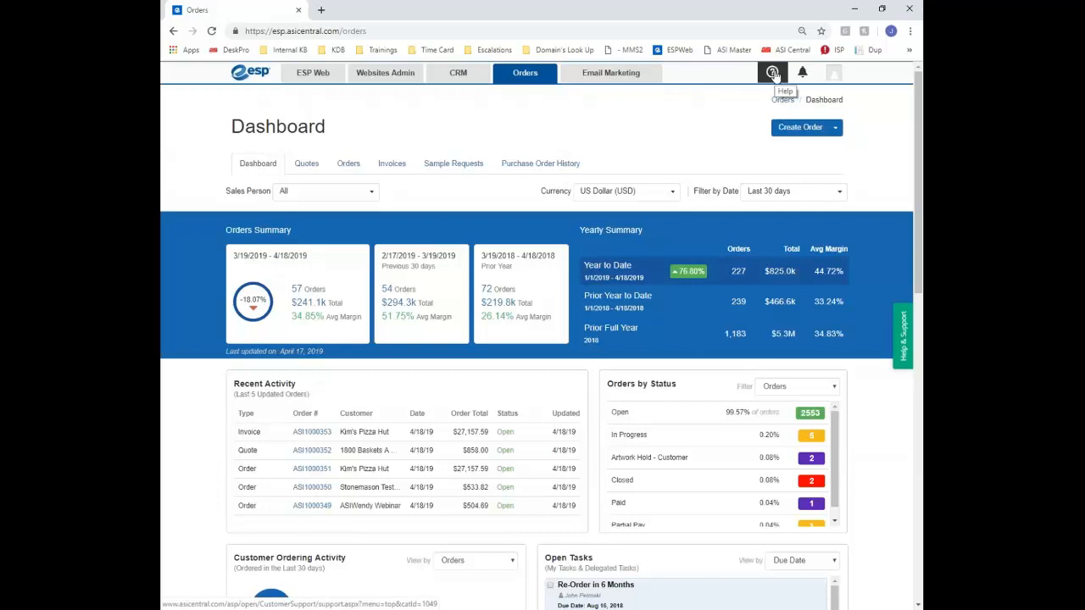
click(905, 358)
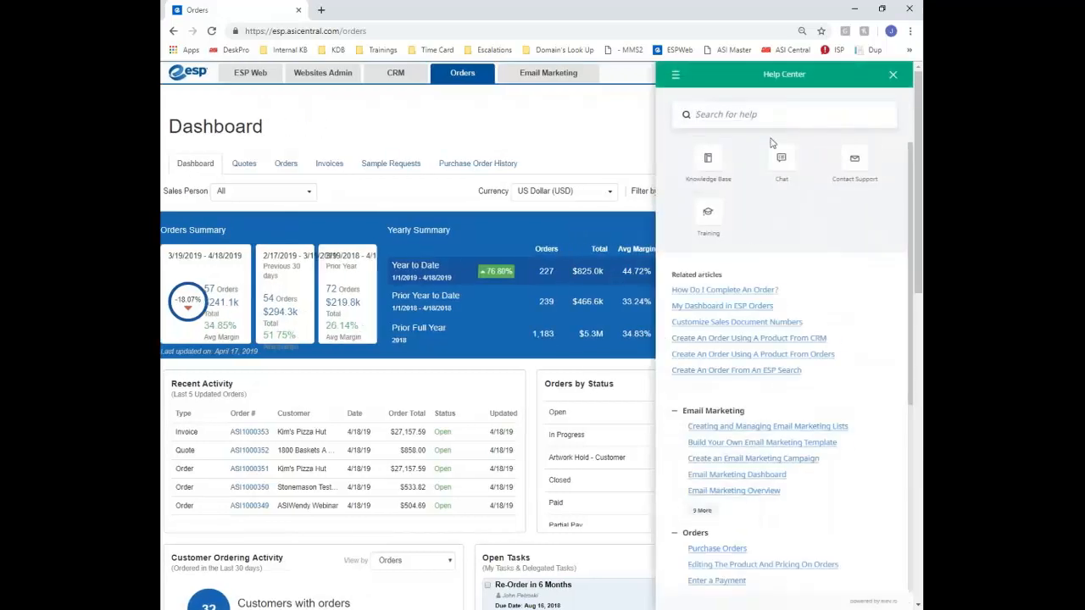
click(723, 121)
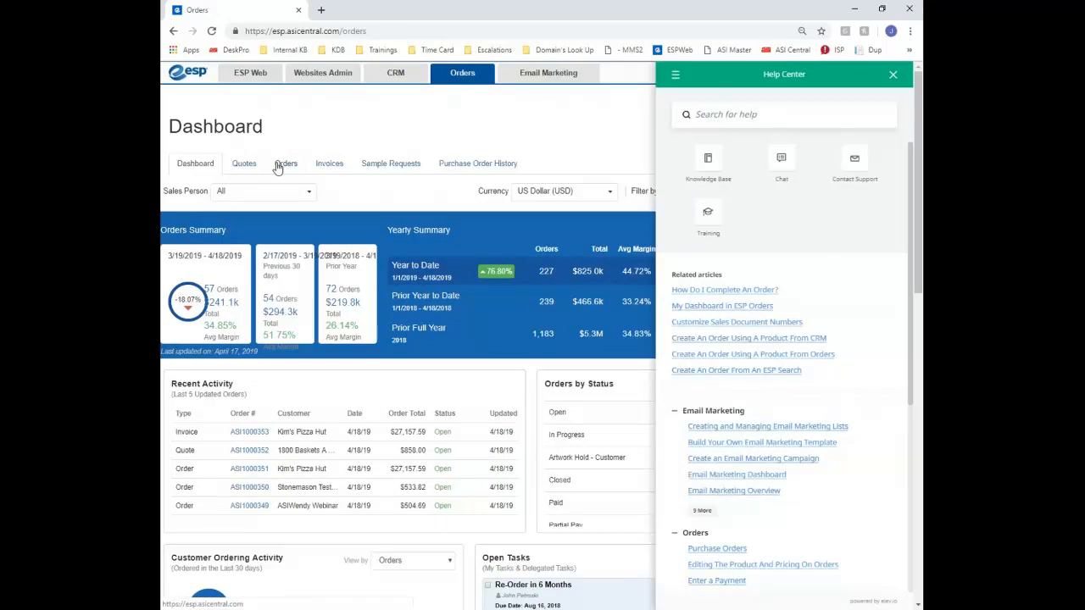
click(892, 75)
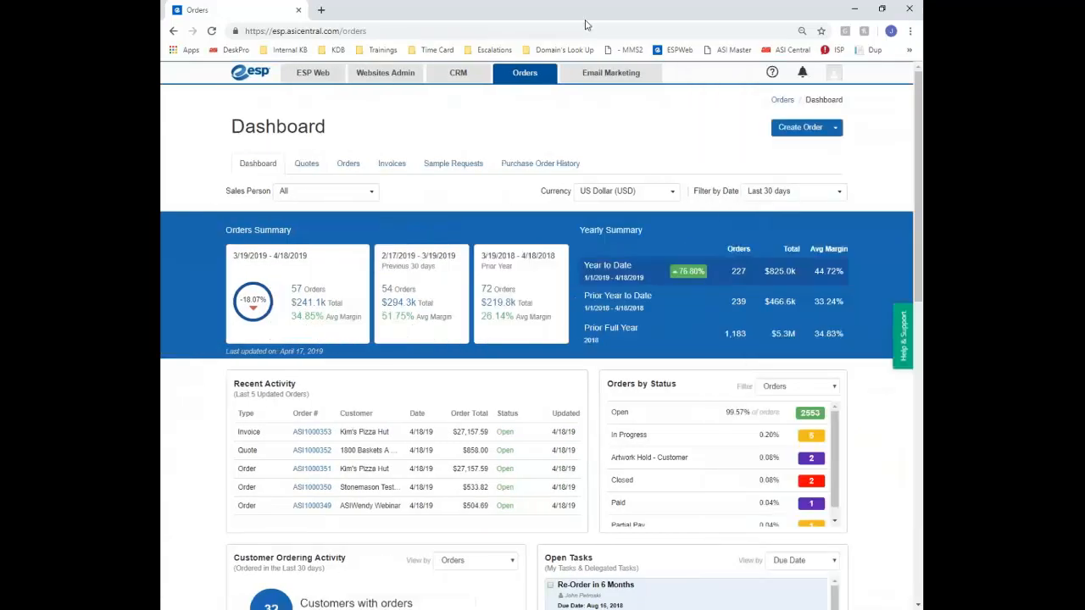